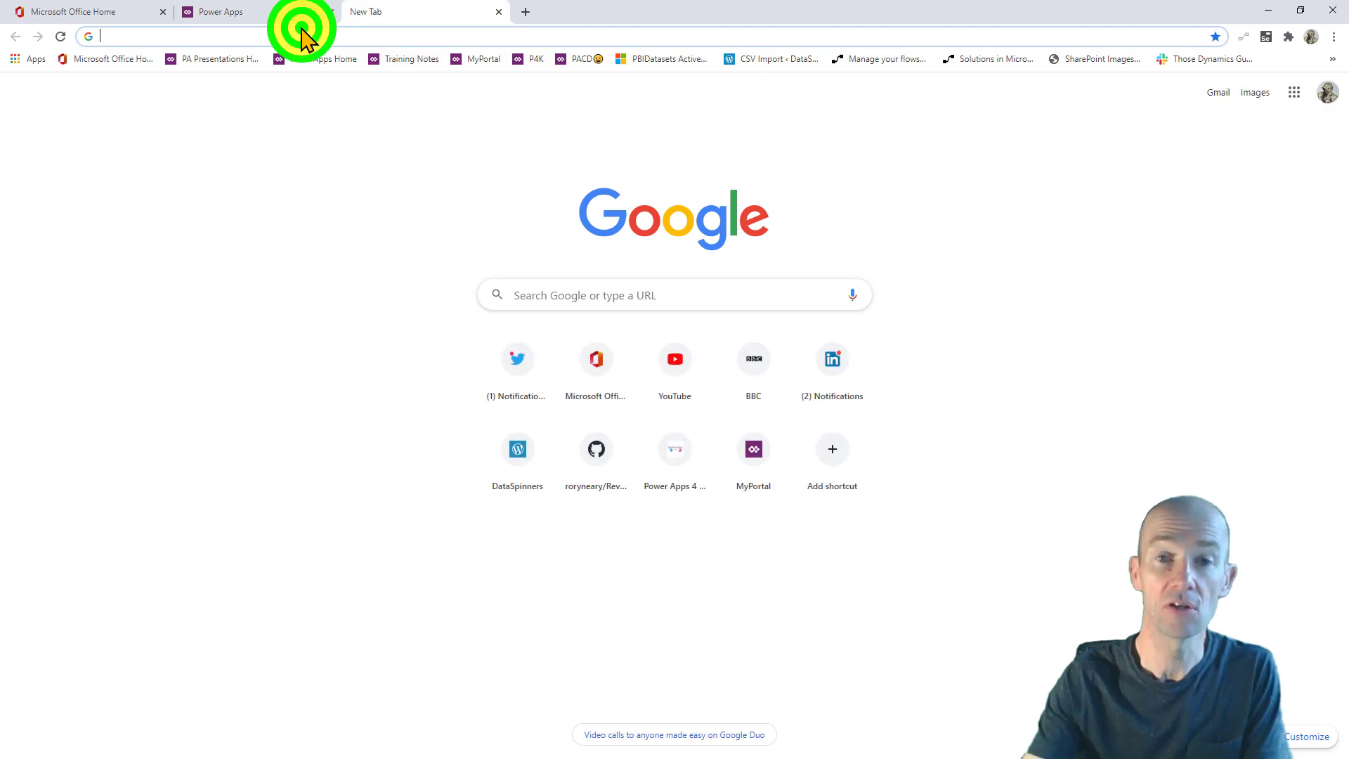
- Open the Power Platform admin center (admin.powerplatform.microsoft.com) in the empty new tab
click(282, 11)
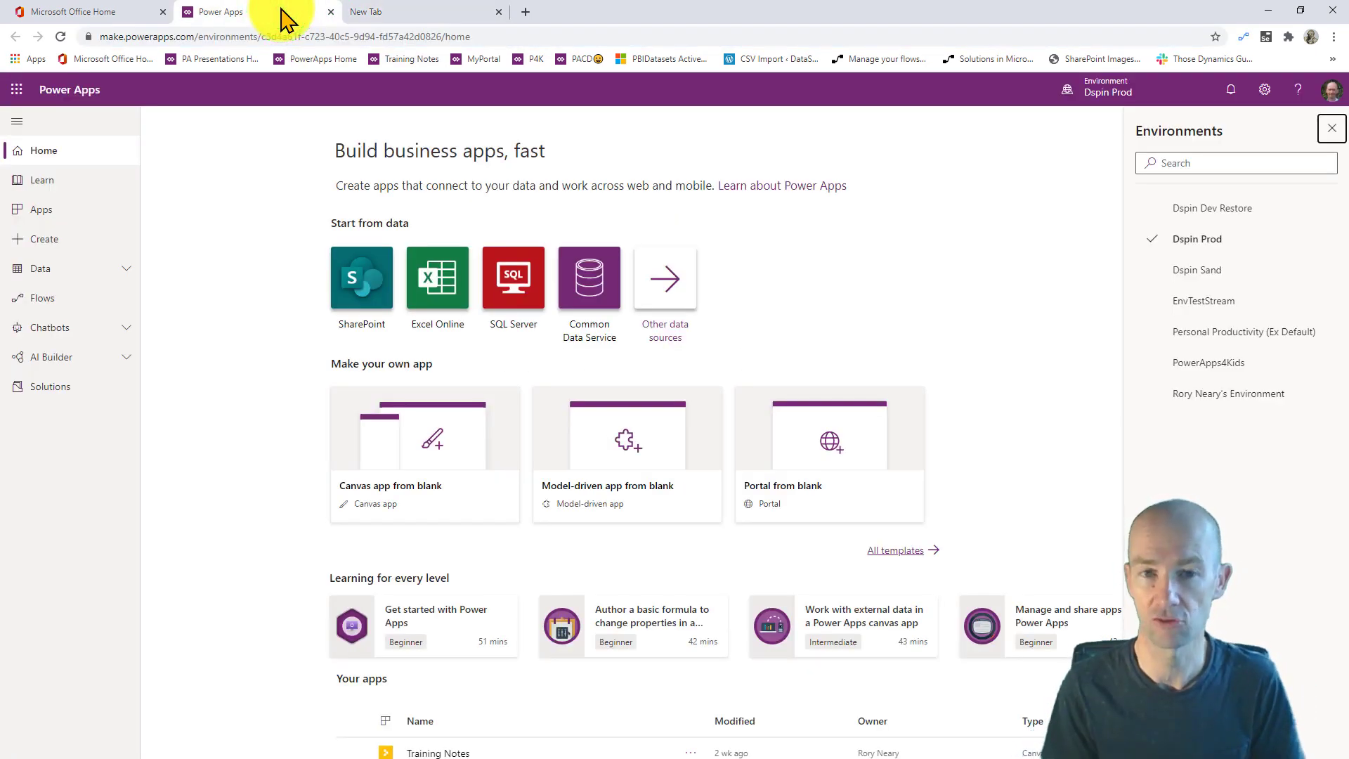
click(361, 10)
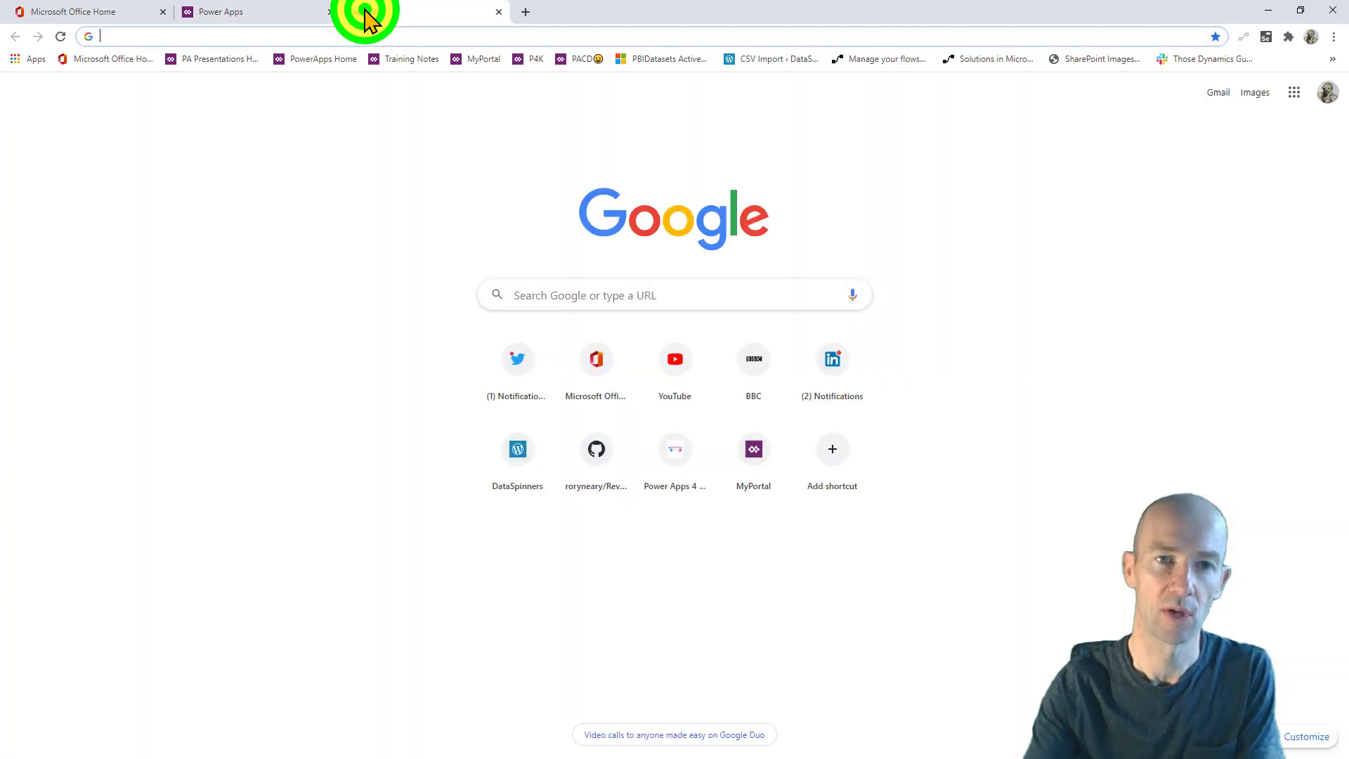
text(ADMin.powerplatform.microsoft.com)
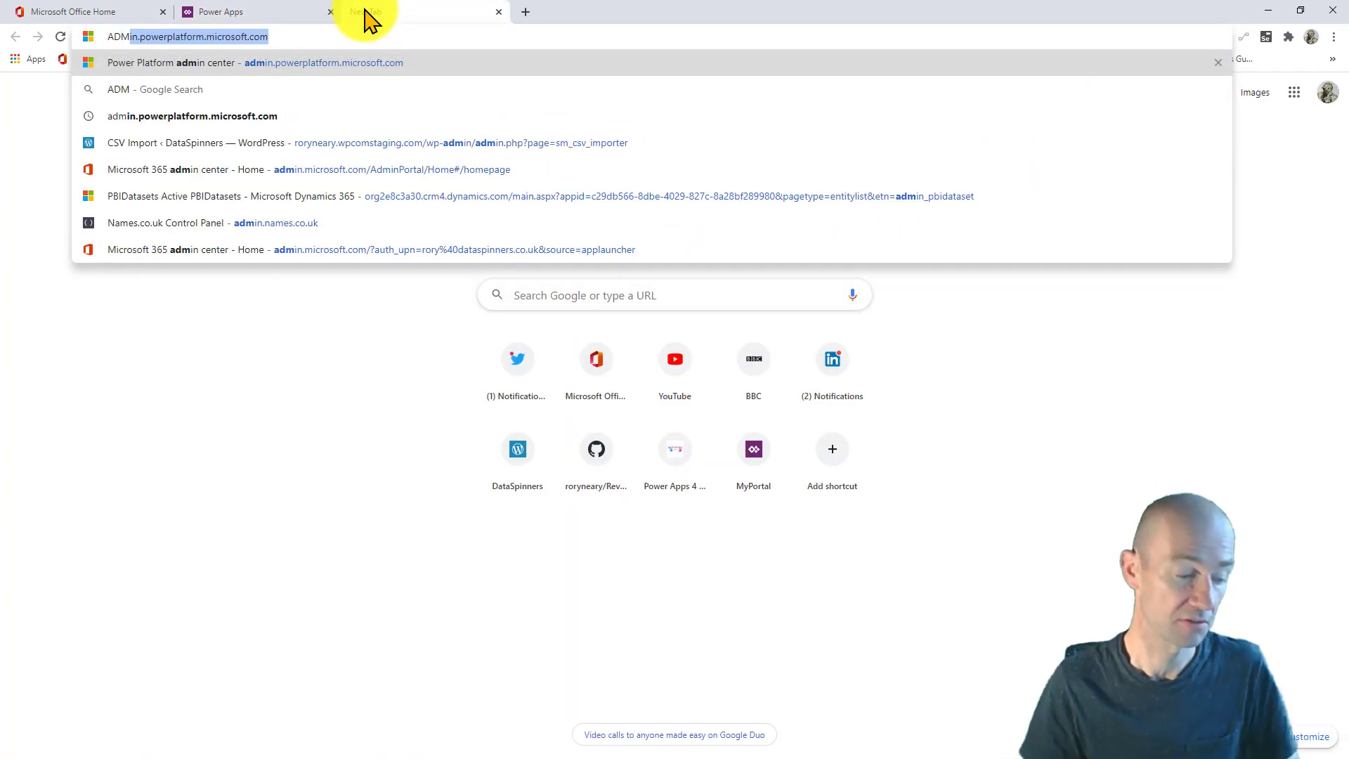
key(Return)
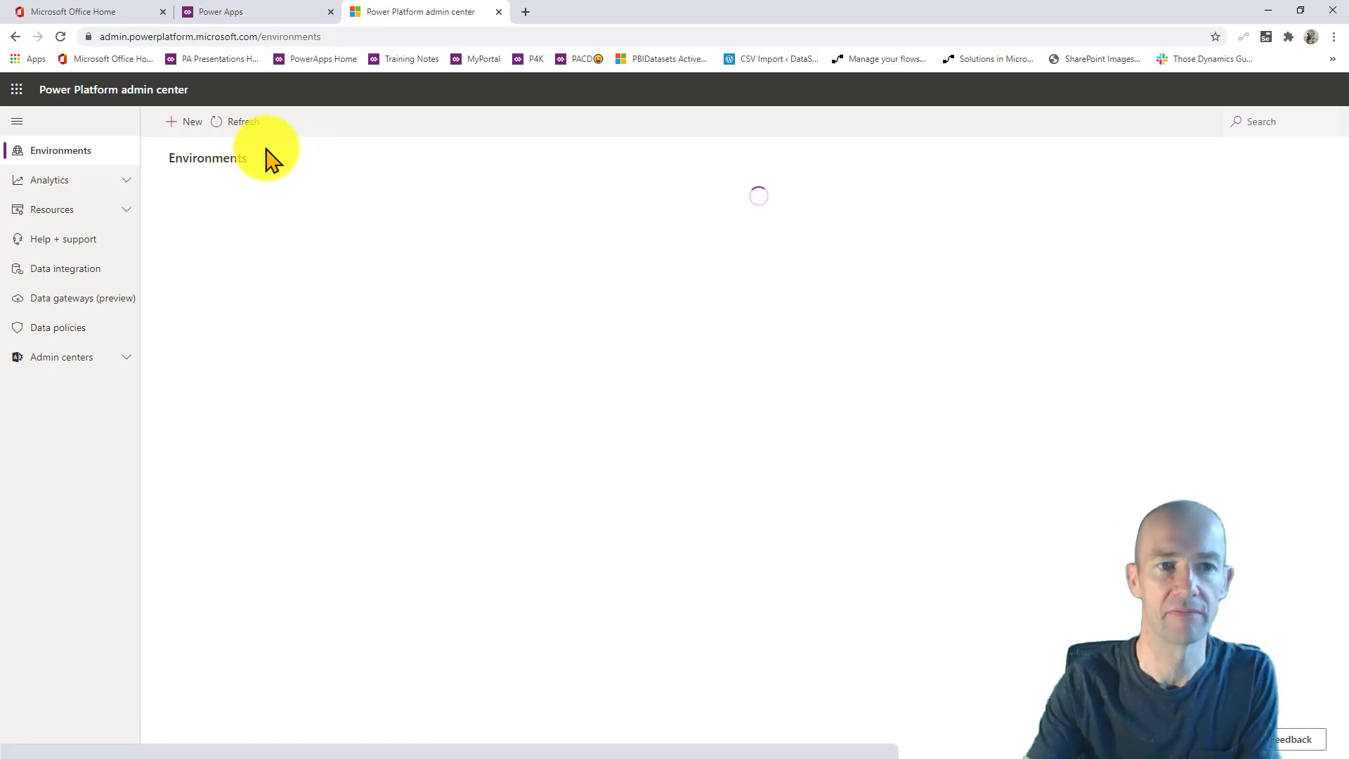
- Start a new Trial environment and name it PP4F
click(182, 121)
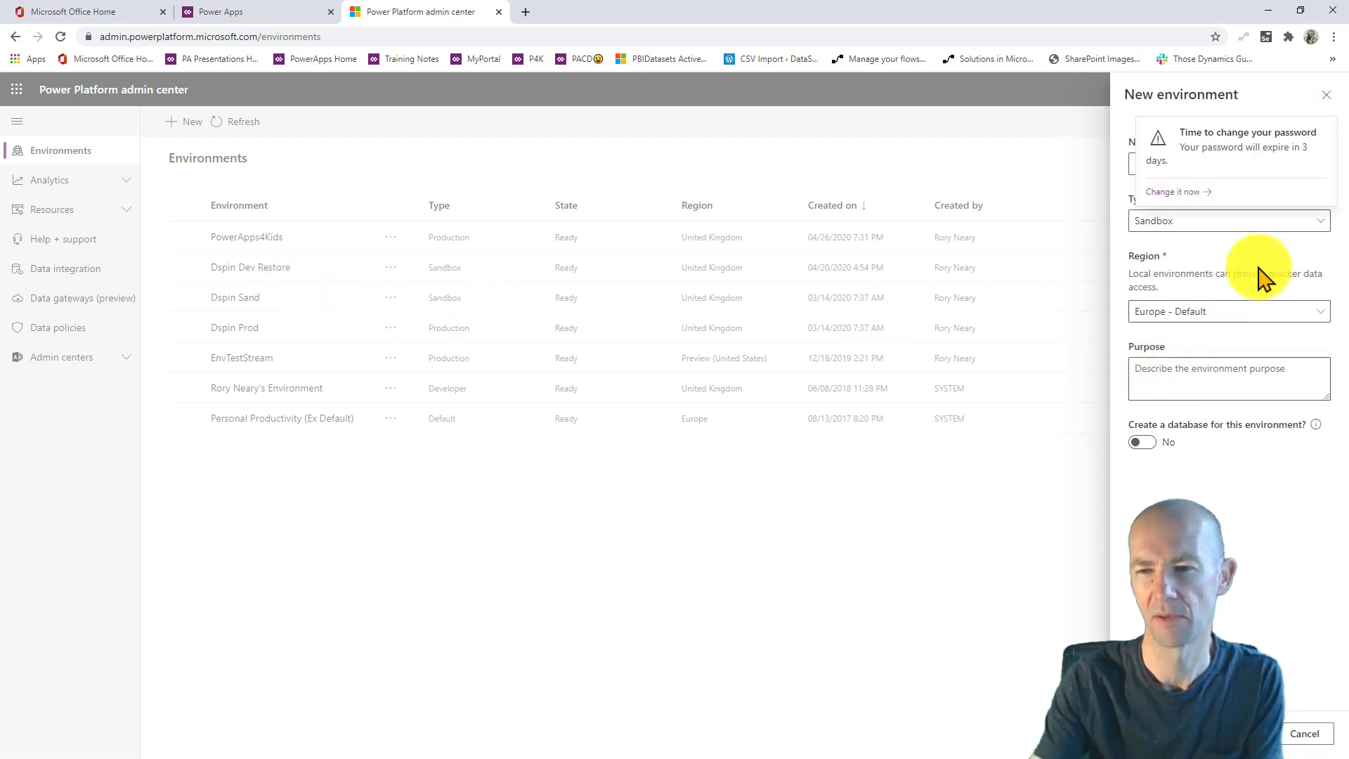
click(1304, 221)
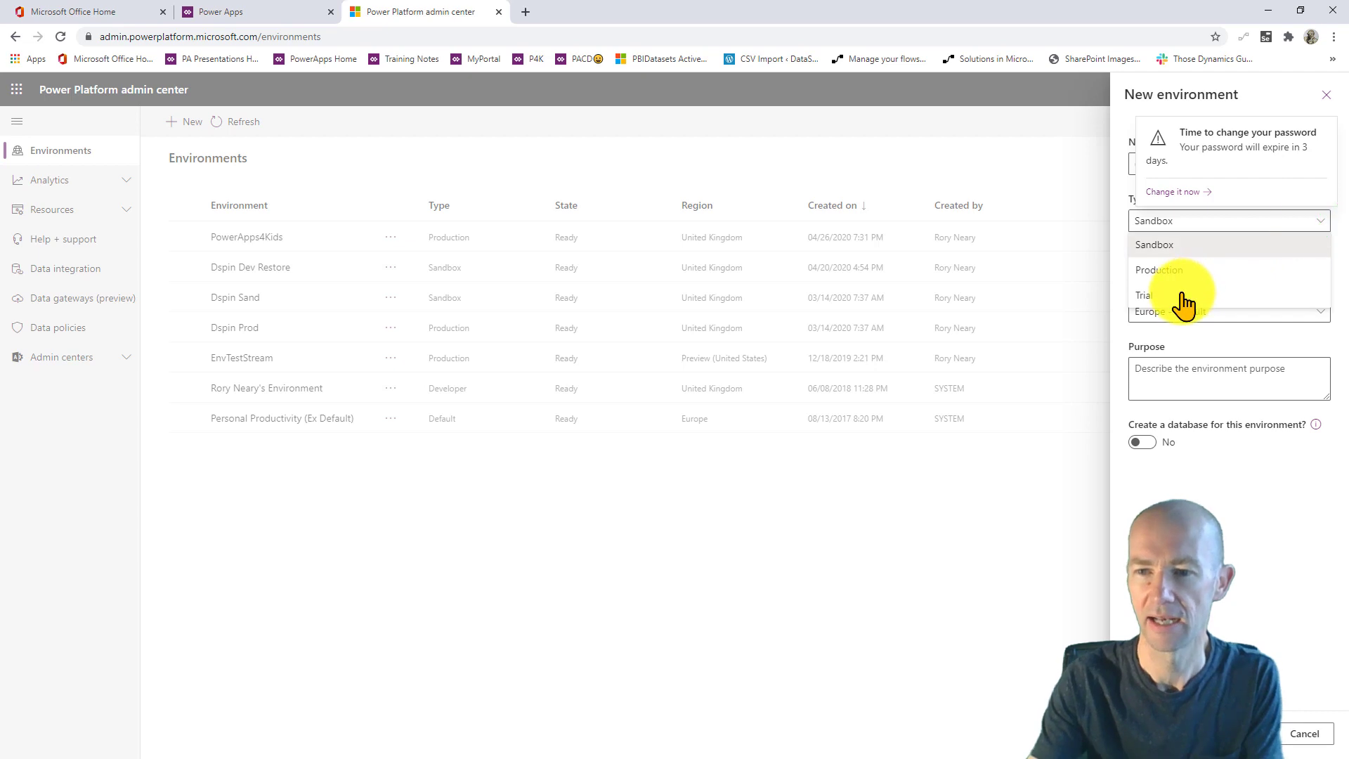
click(1182, 295)
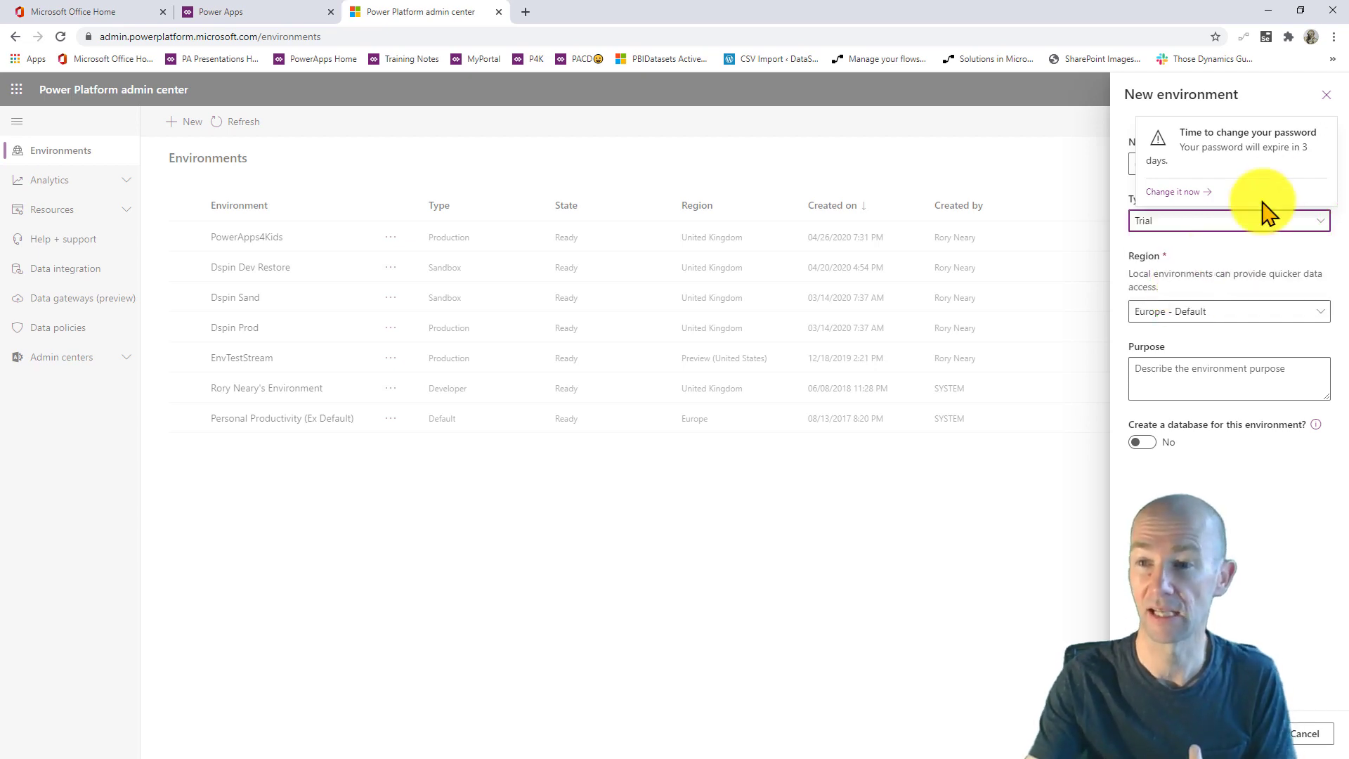
click(1325, 127)
click(1193, 164)
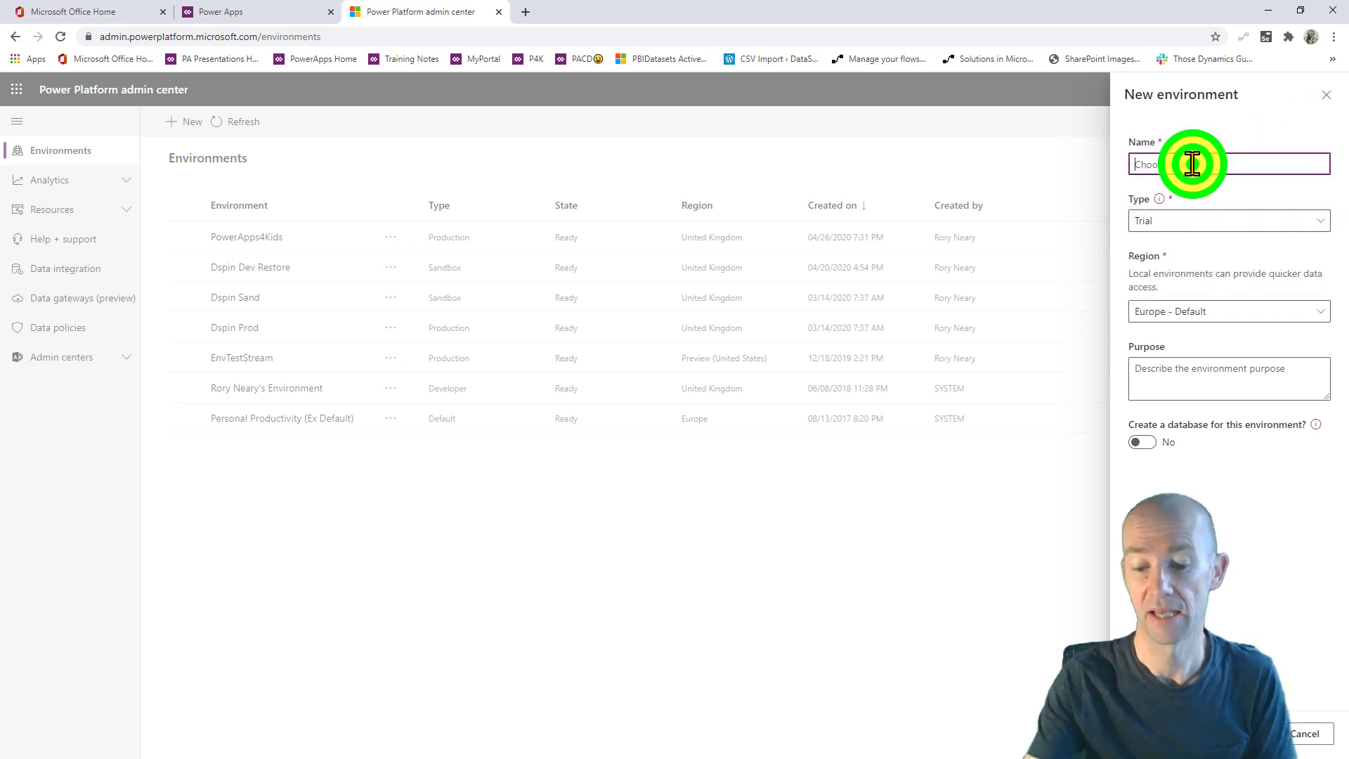
text(tEST)
key(BackSpace)
key(BackSpace)
key(BackSpace)
key(BackSpace)
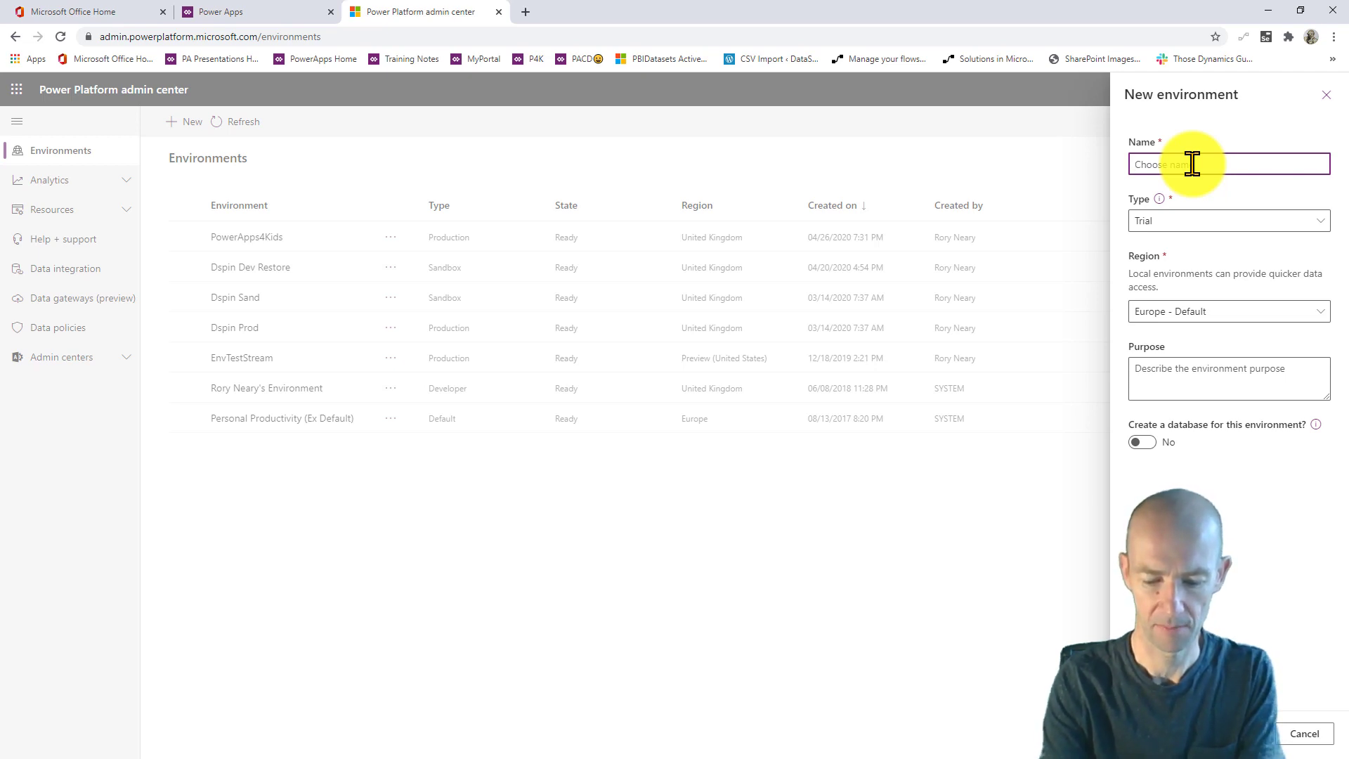
text(pp)
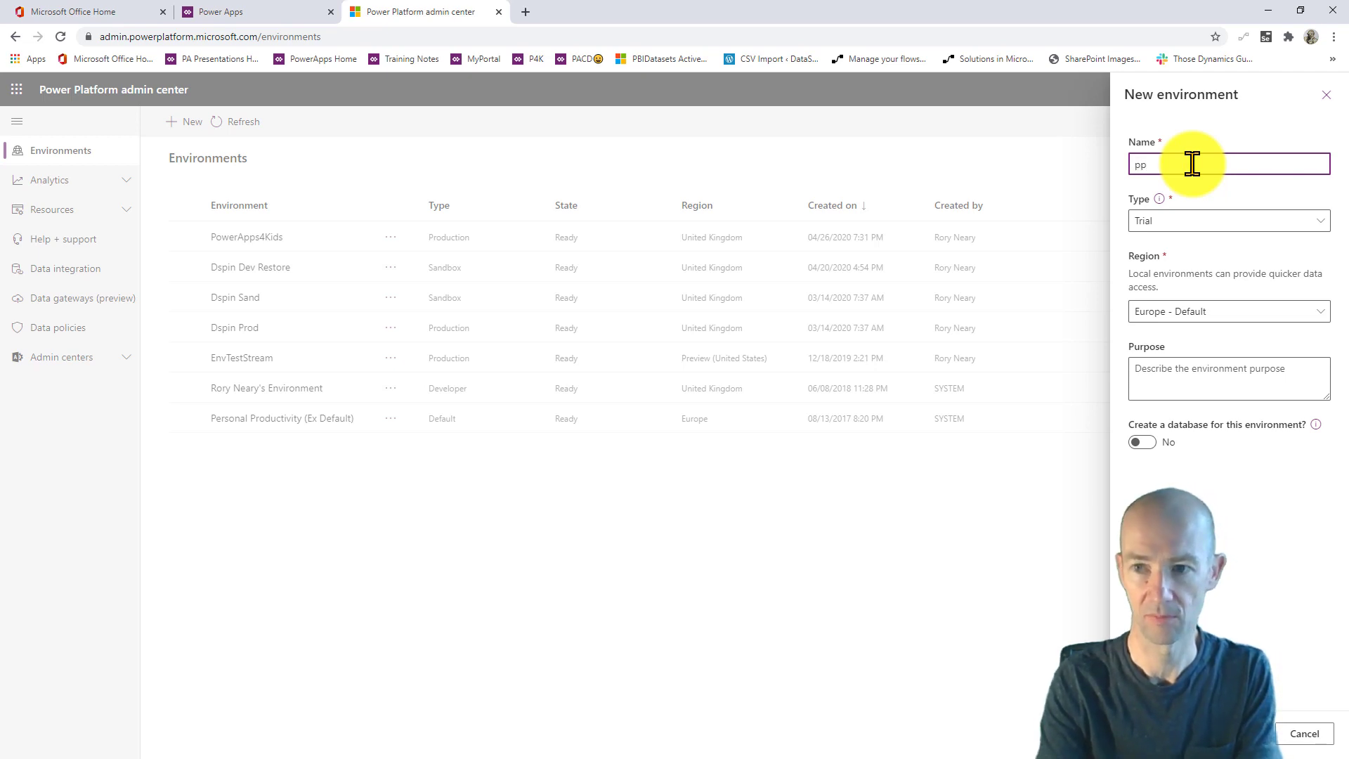
key(BackSpace)
key(BackSpace)
text(PP4)
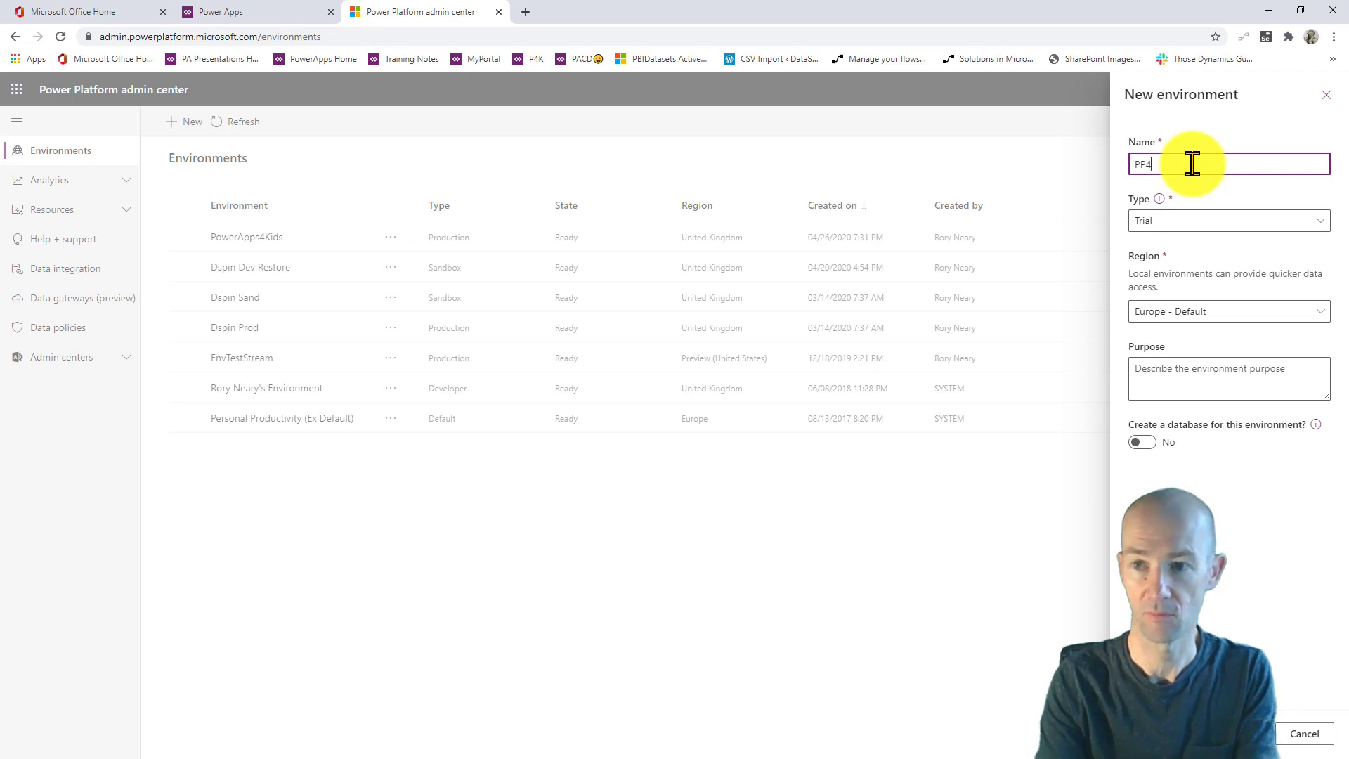
text(F)
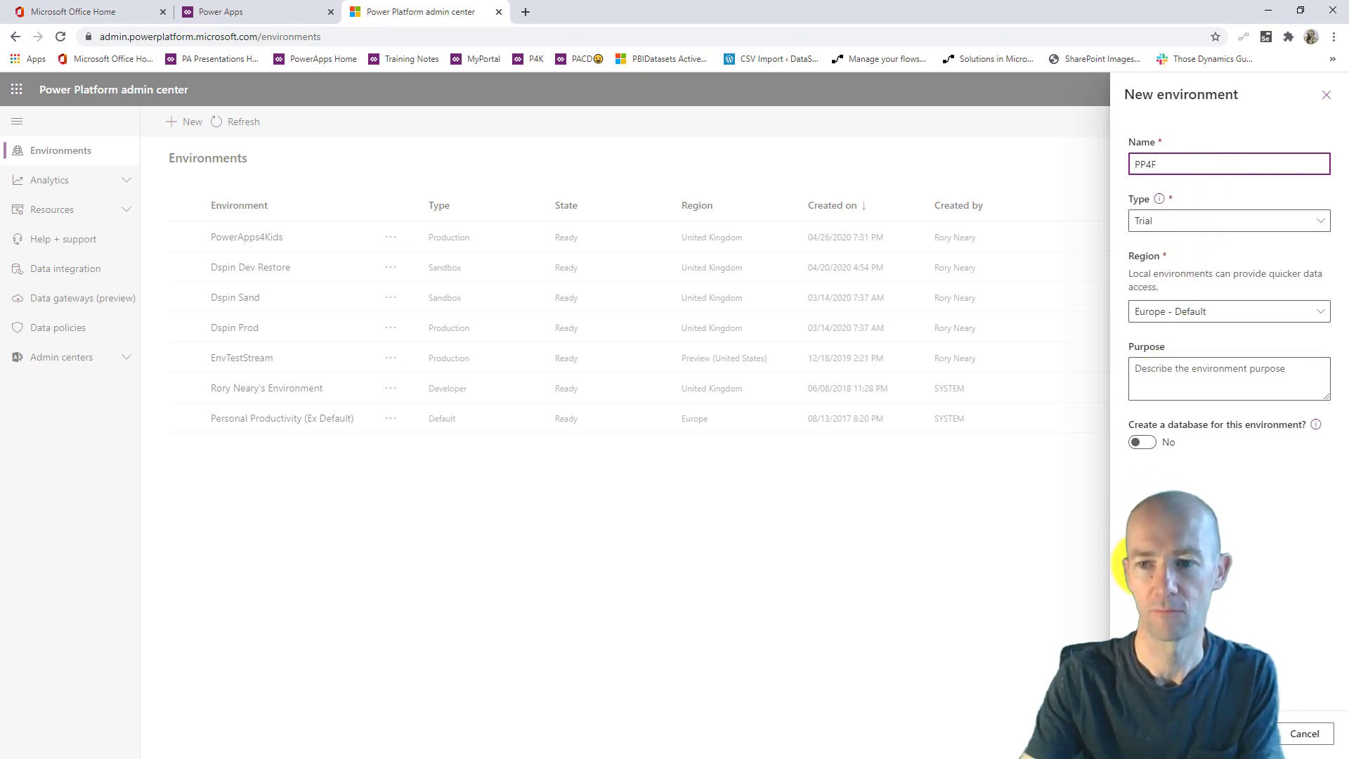
- Set the region to United Kingdom, enable database creation, and continue to database settings
click(1220, 314)
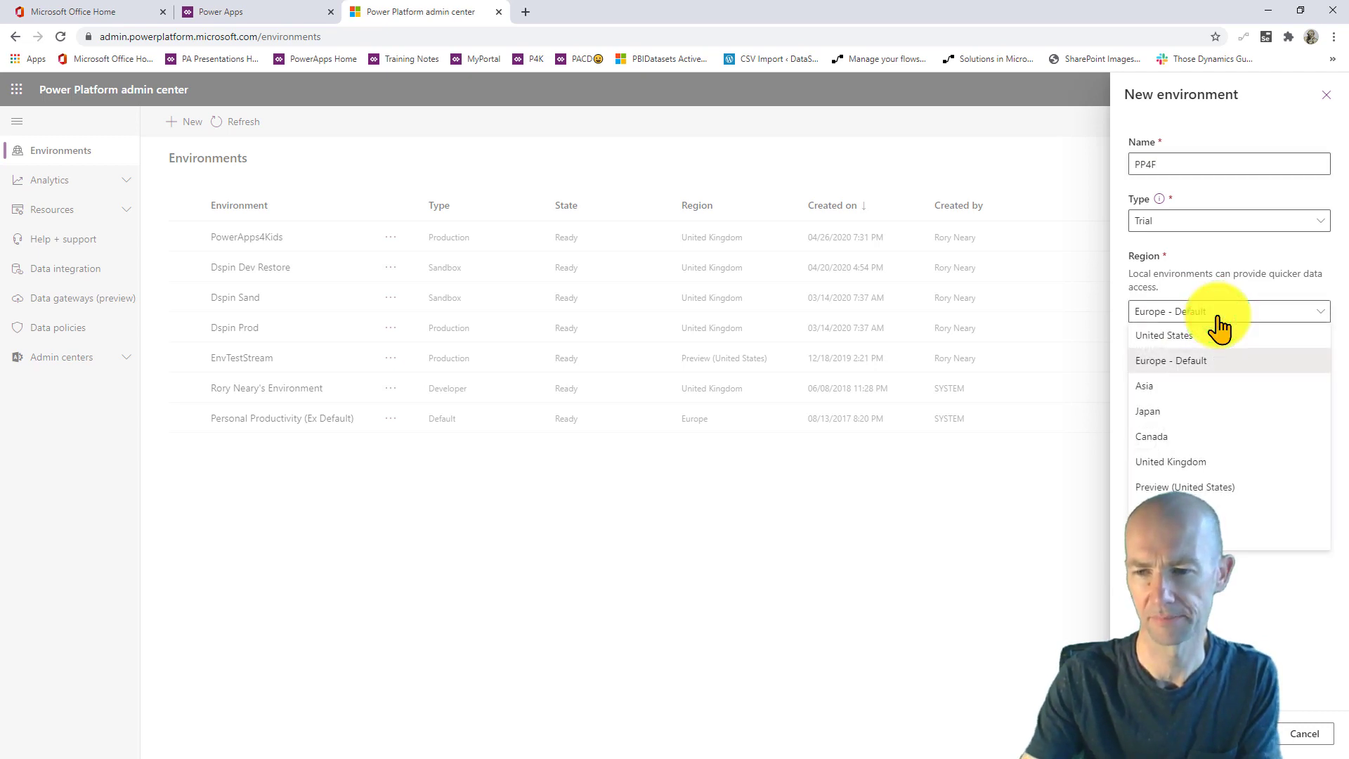
click(1173, 462)
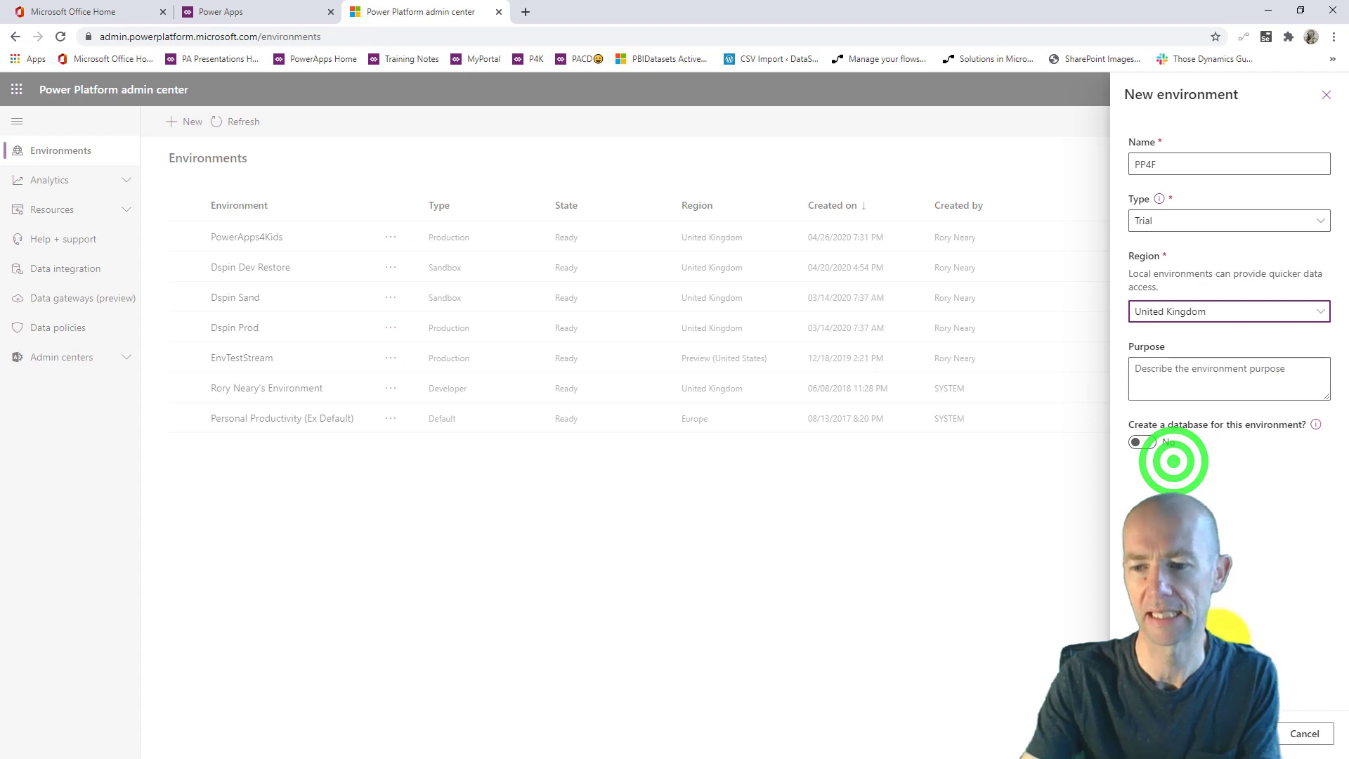
click(1143, 443)
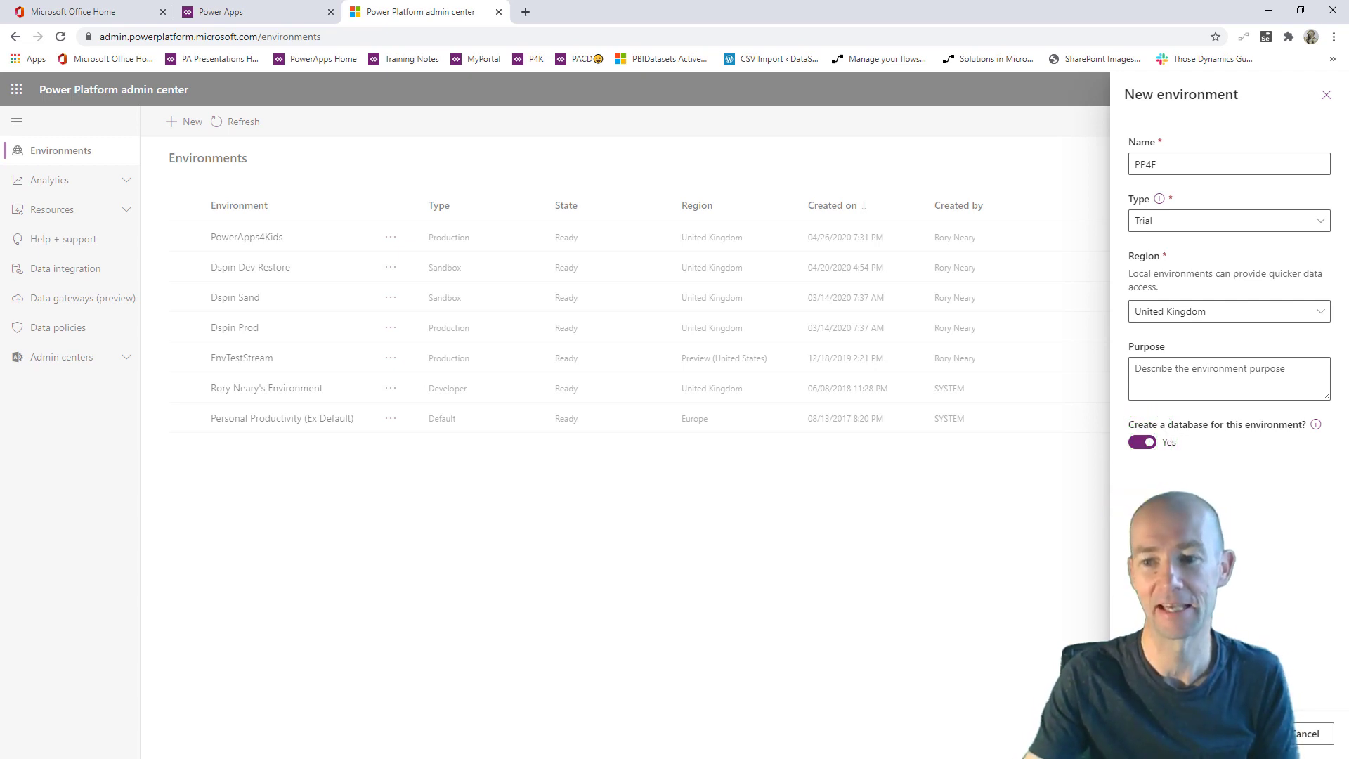
click(1243, 734)
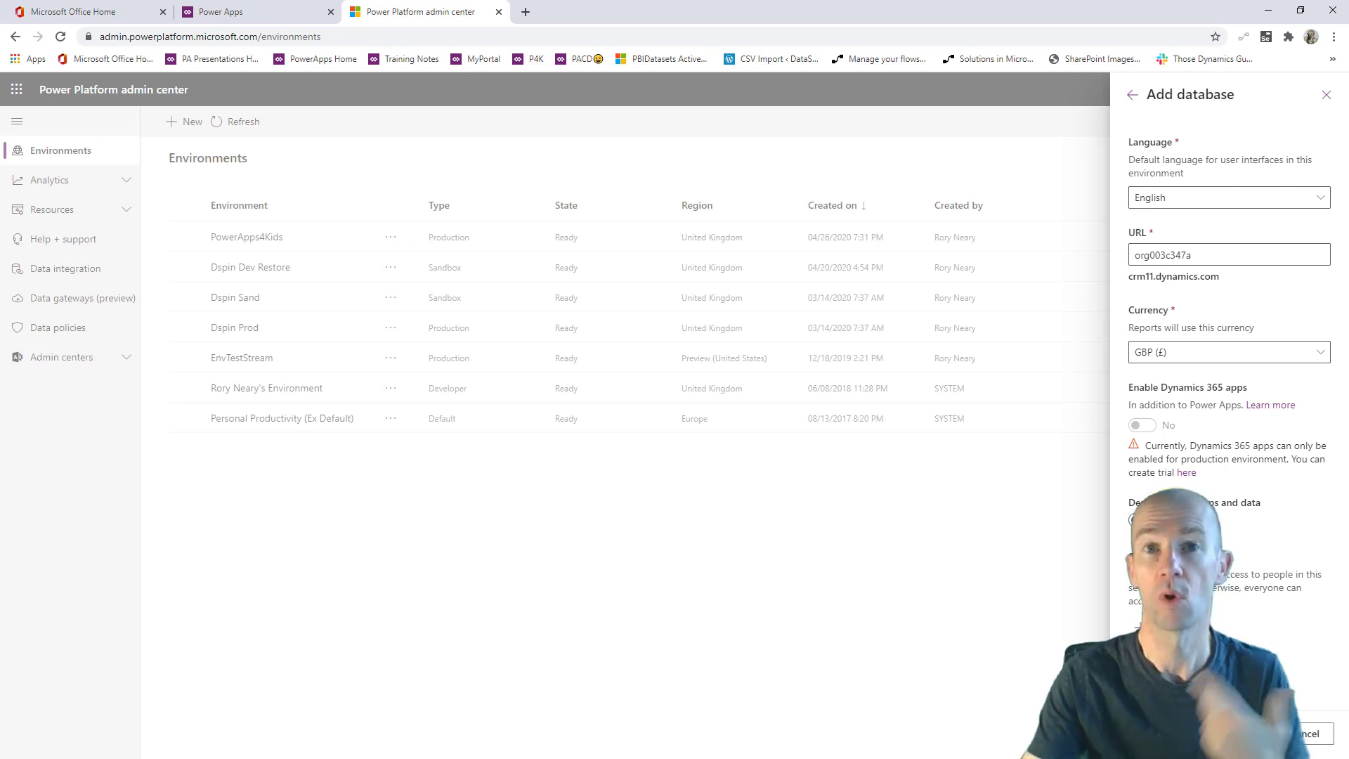
- Change the database URL to PP4F, keep English and GBP, and save the environment
double_click(1216, 255)
key(BackSpace)
text(PP4F)
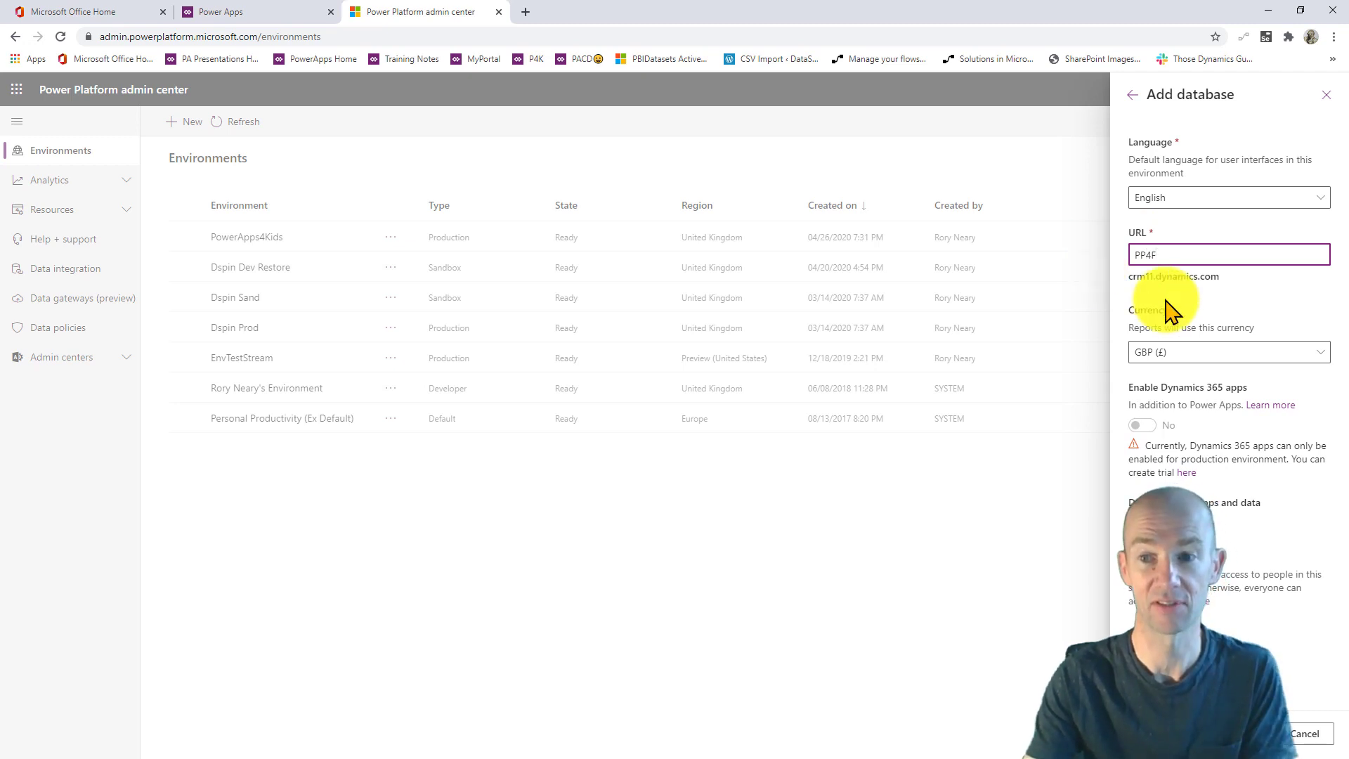
click(1216, 295)
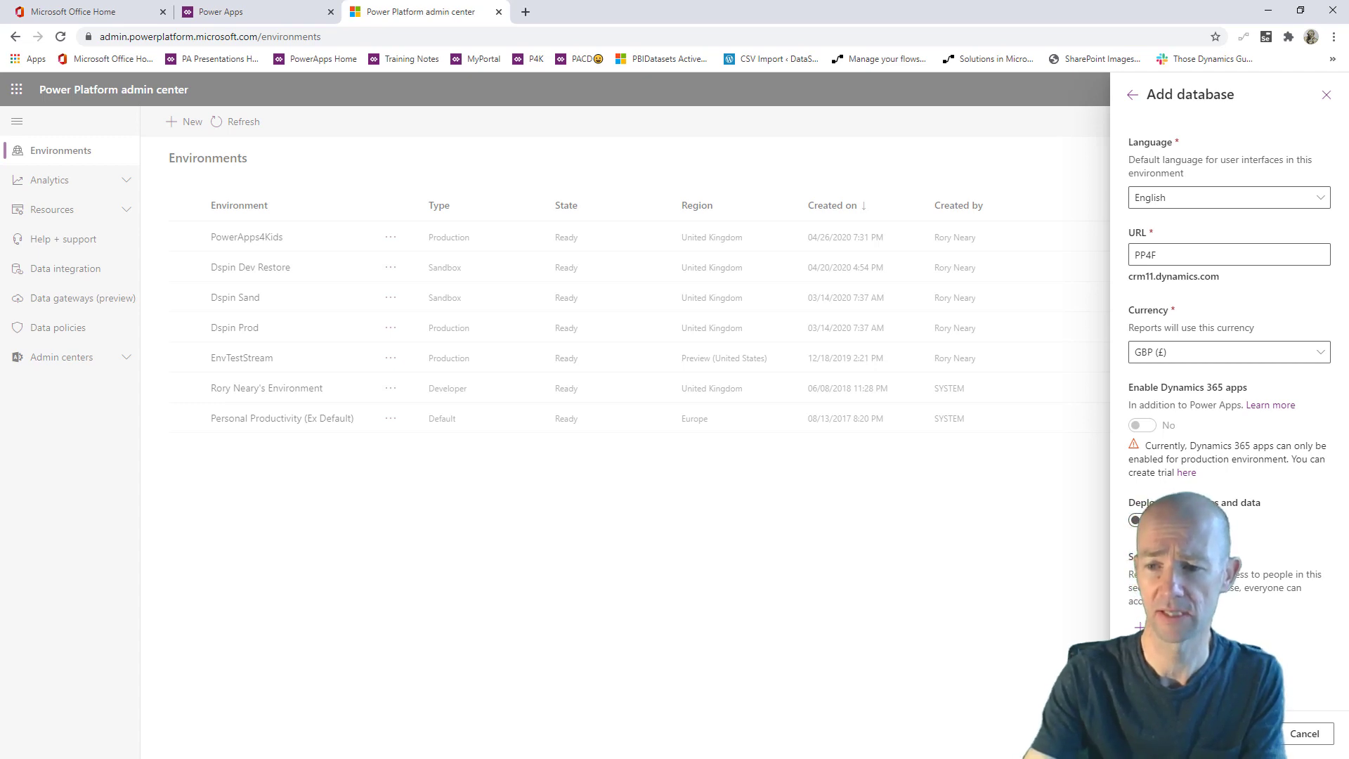
click(1243, 733)
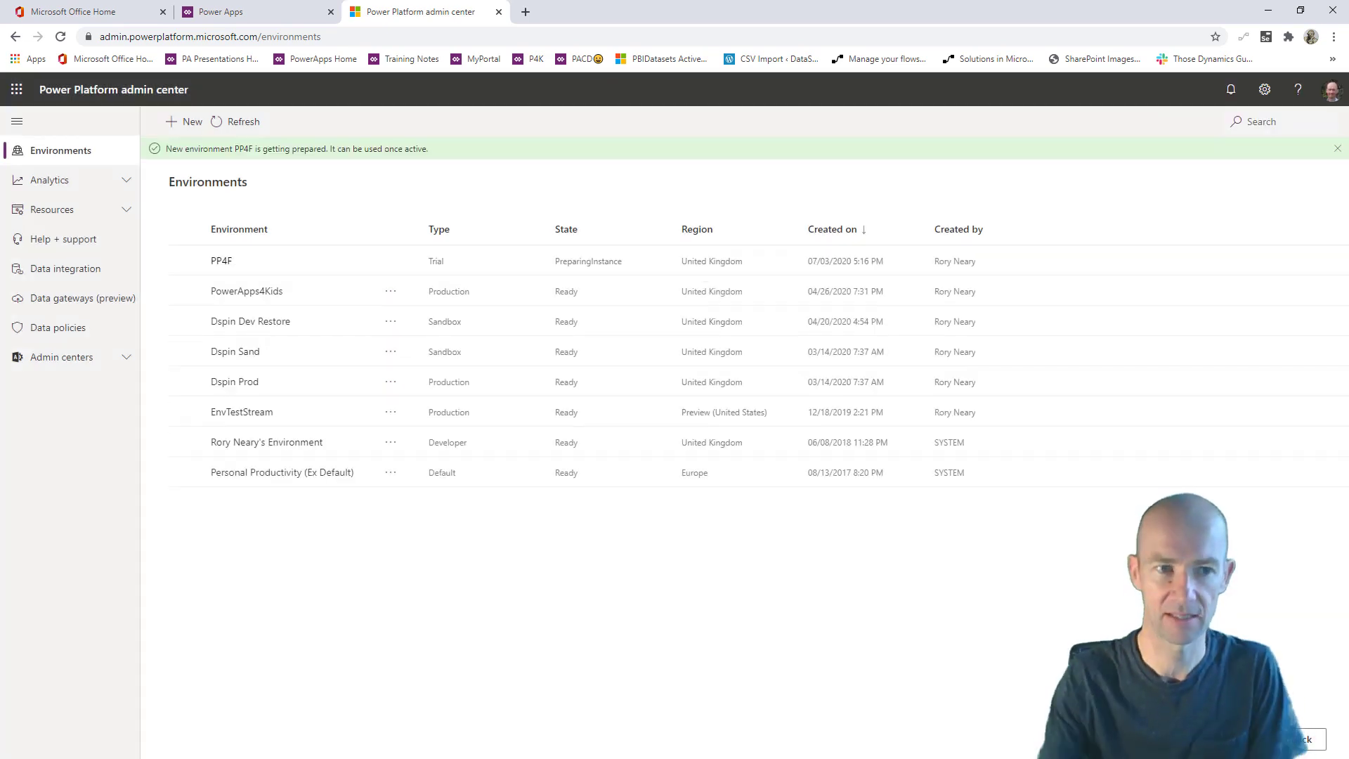
- Review the storage Capacity page under Resources, then go back to the Power Apps tab
click(99, 179)
click(86, 297)
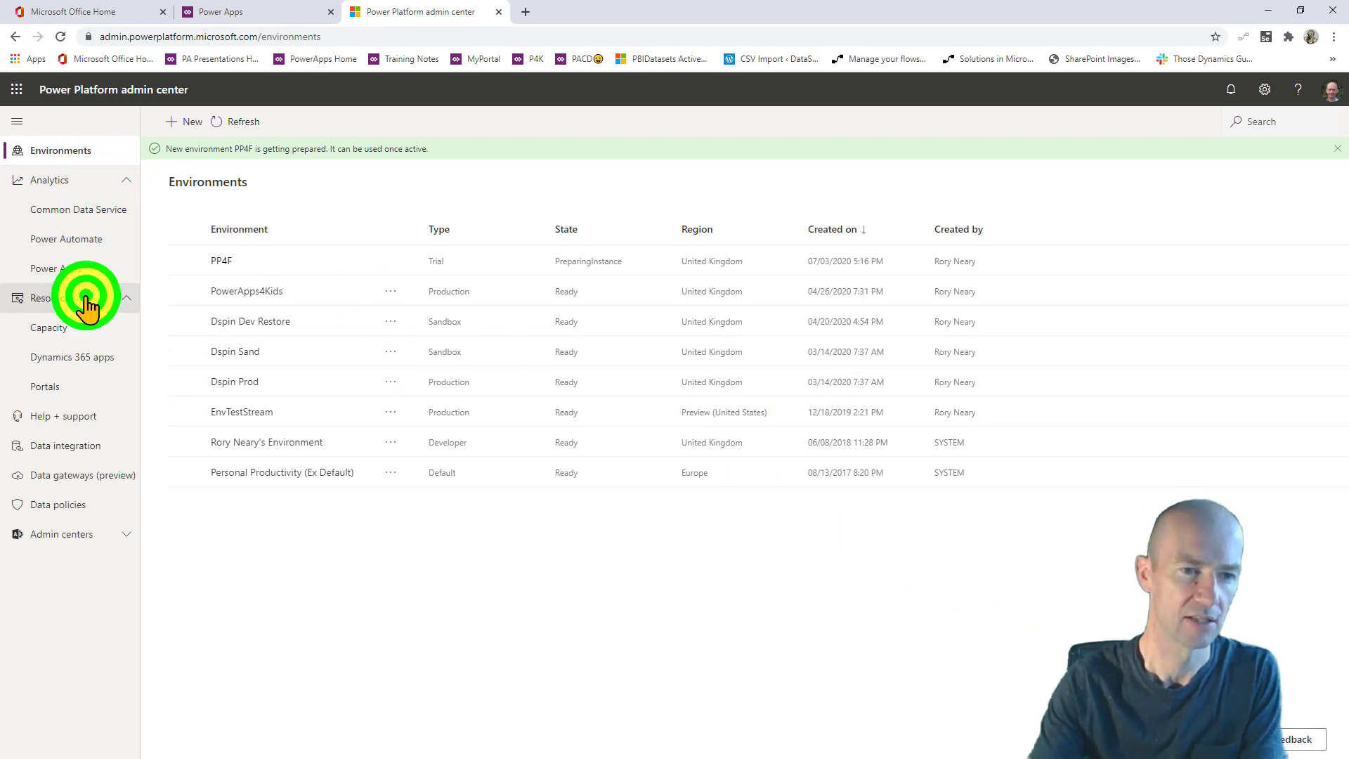
click(60, 328)
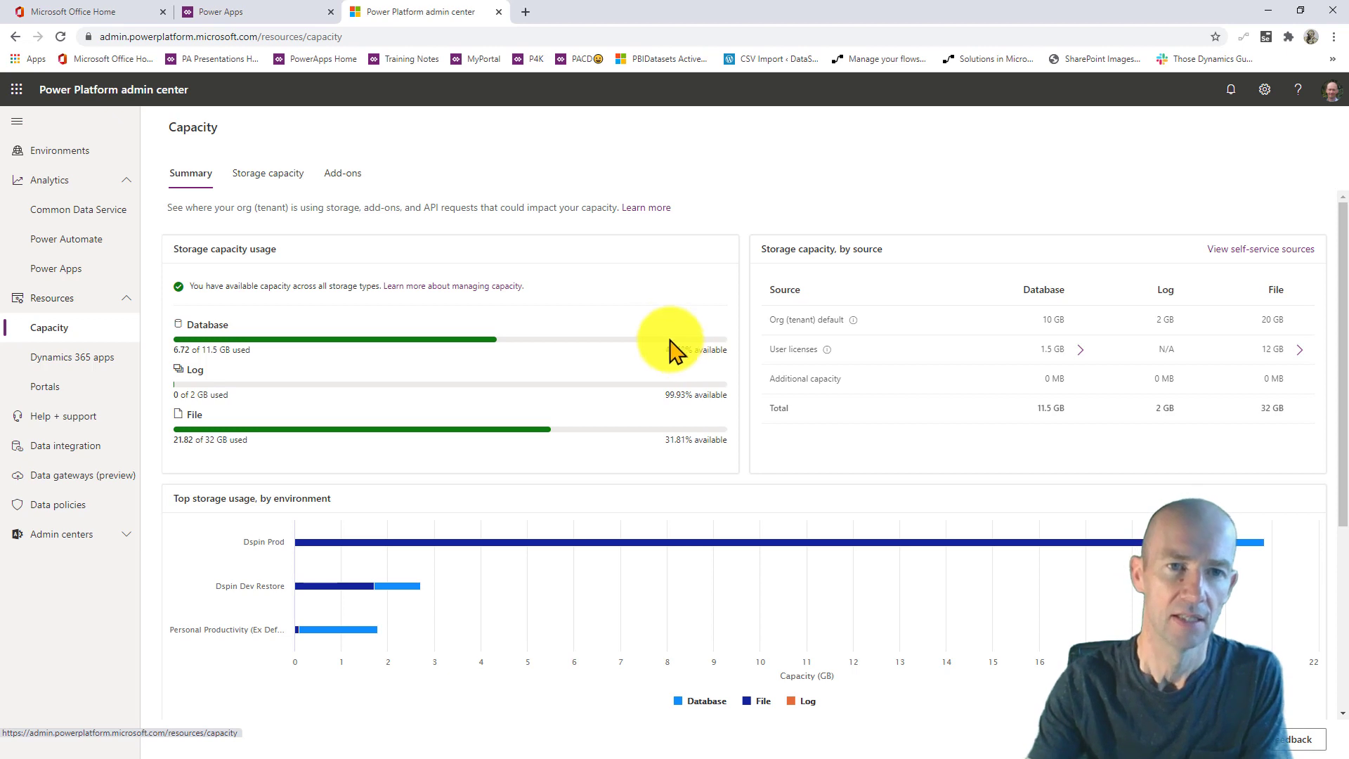
click(279, 14)
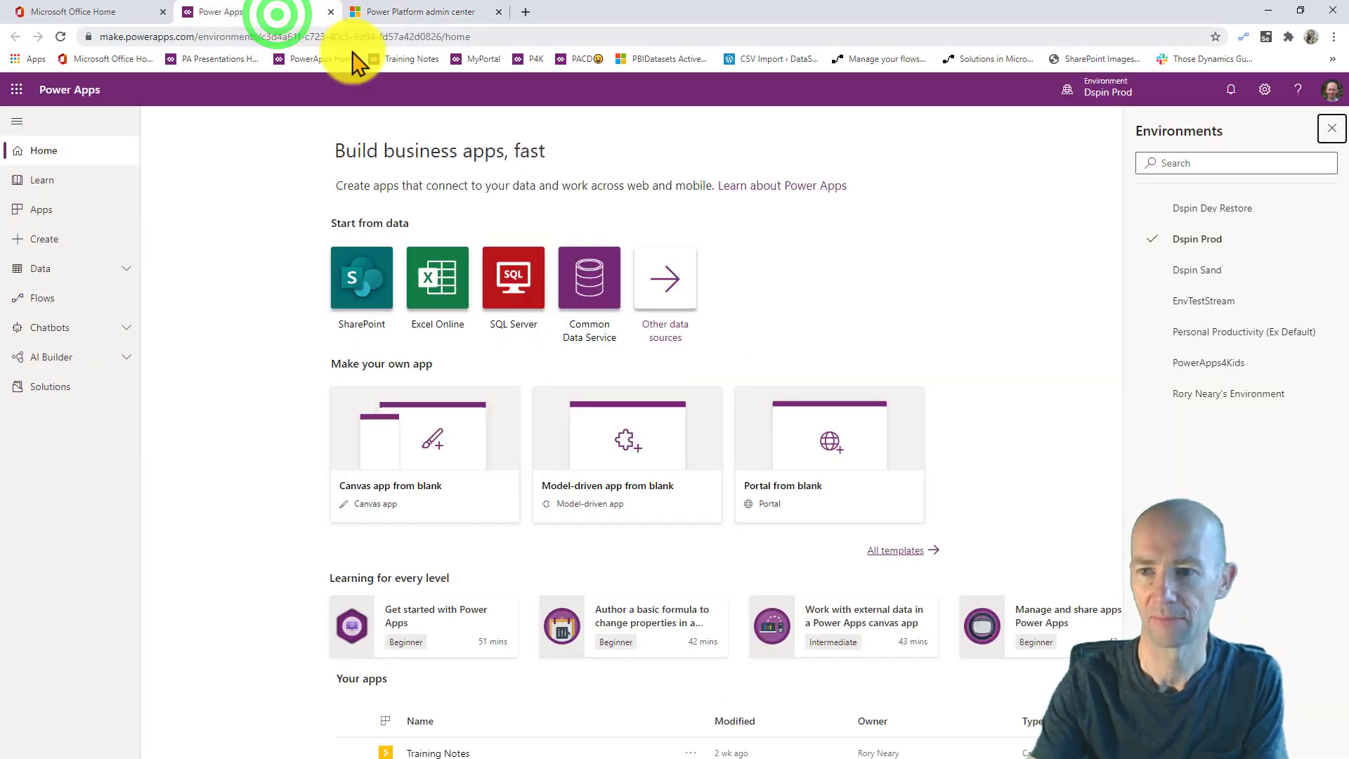
- Reload Power Apps, switch to the PP4F environment, and open its Data > Entities list
click(1223, 485)
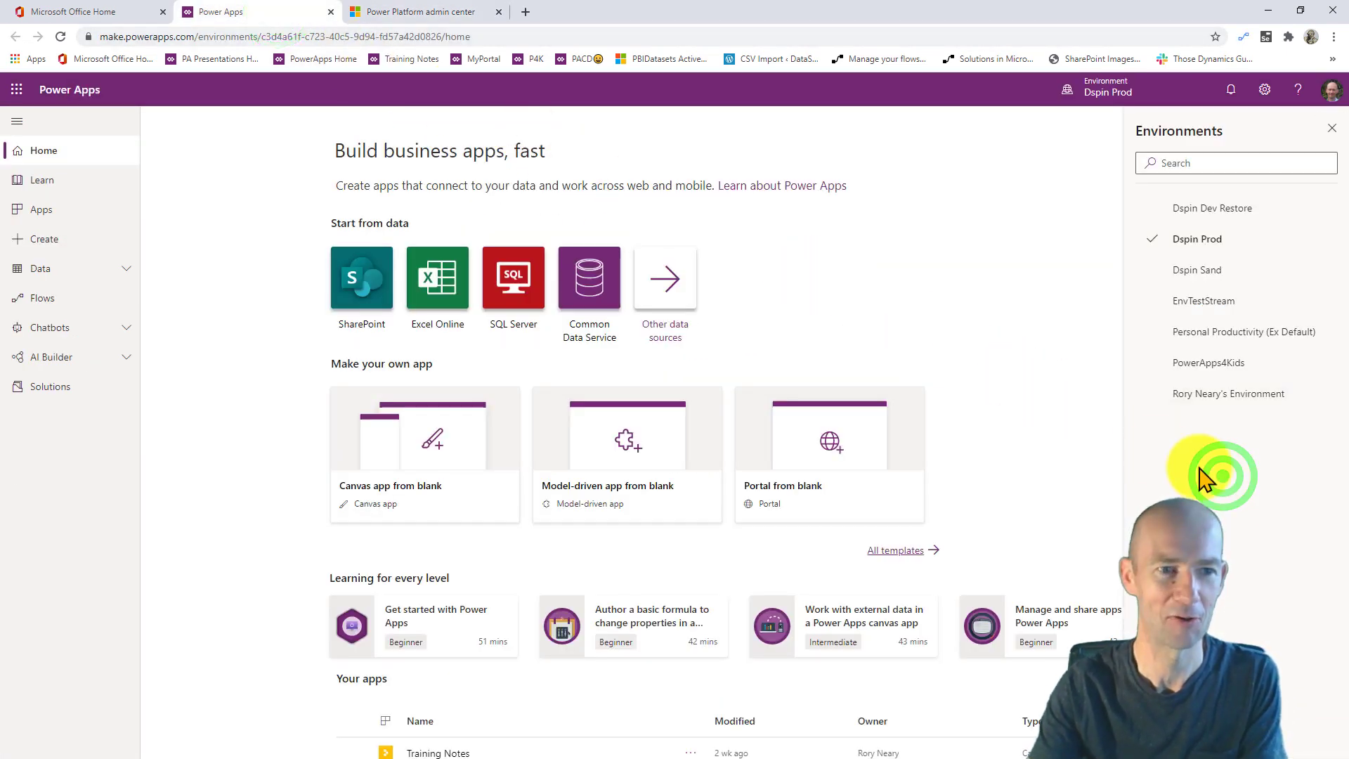
click(61, 37)
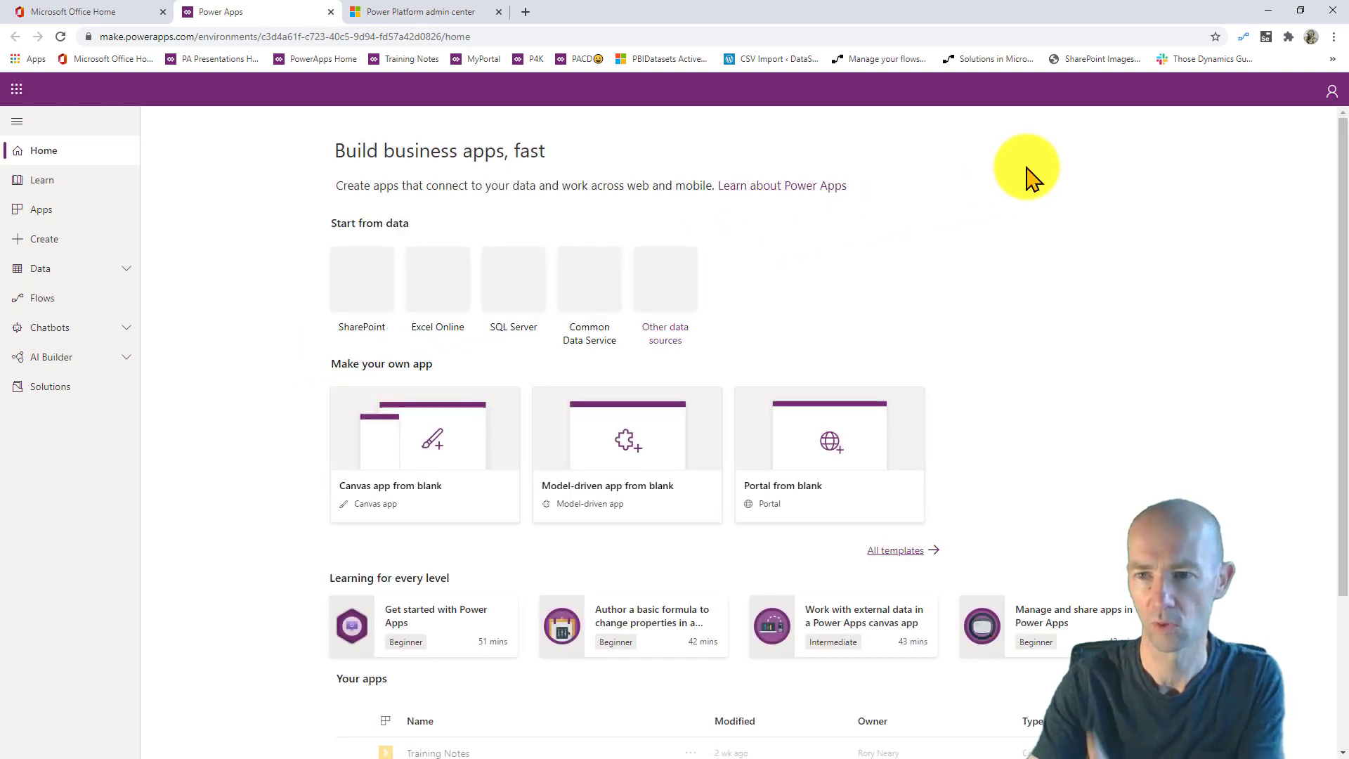
click(1121, 100)
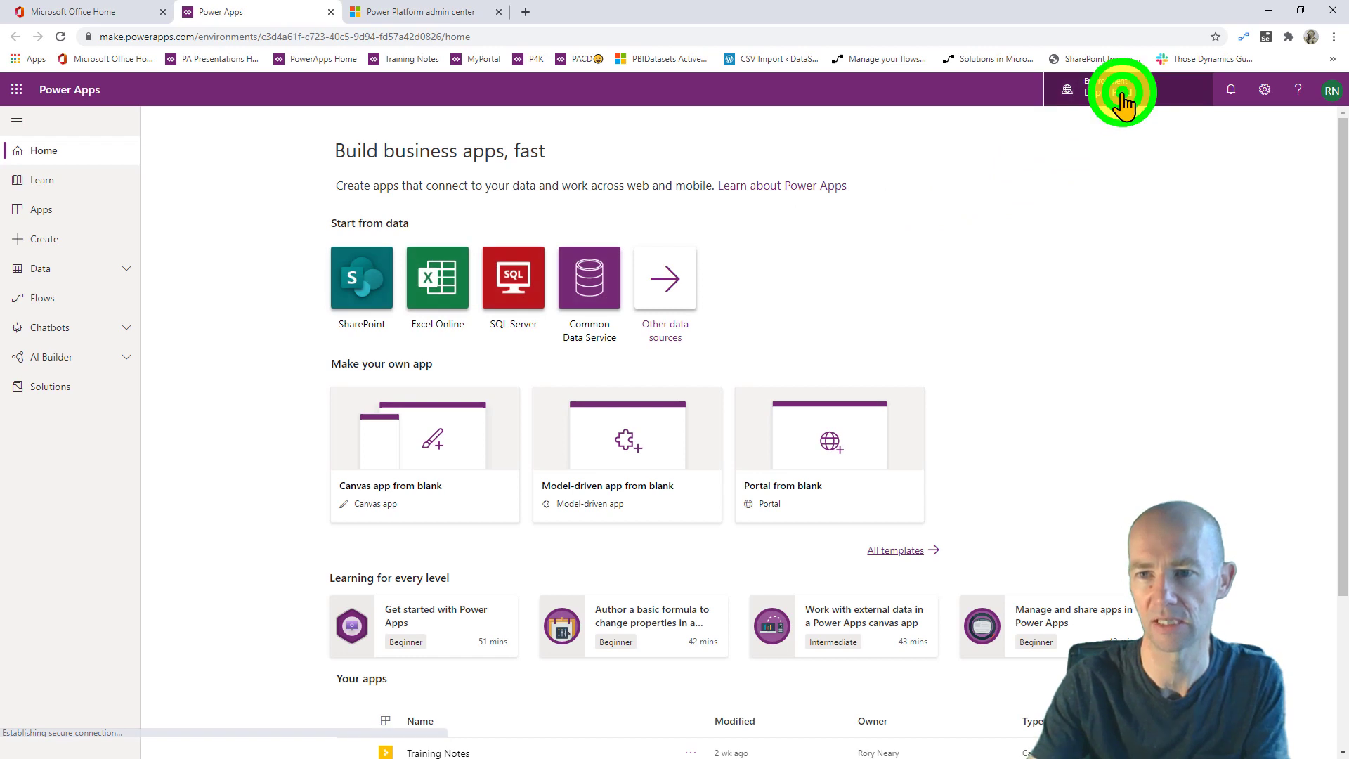
click(1195, 334)
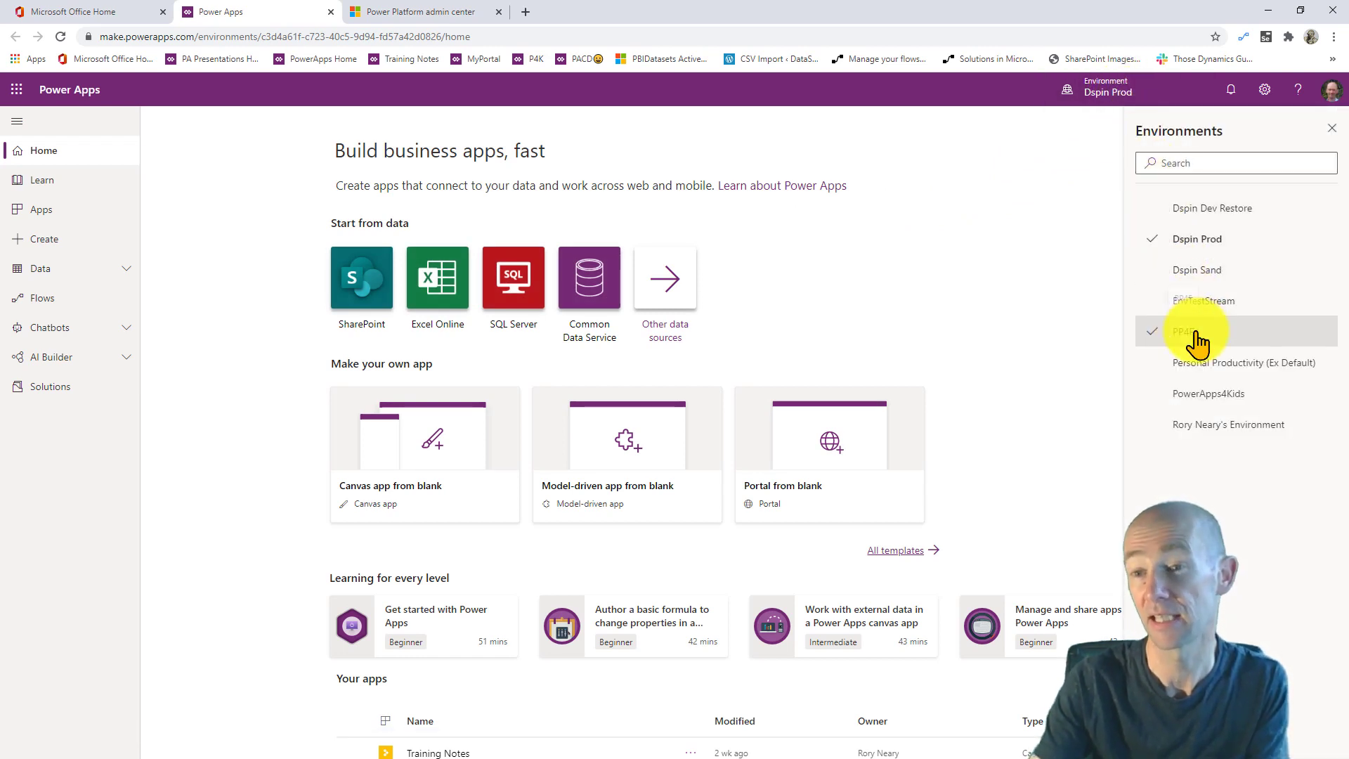
click(1197, 336)
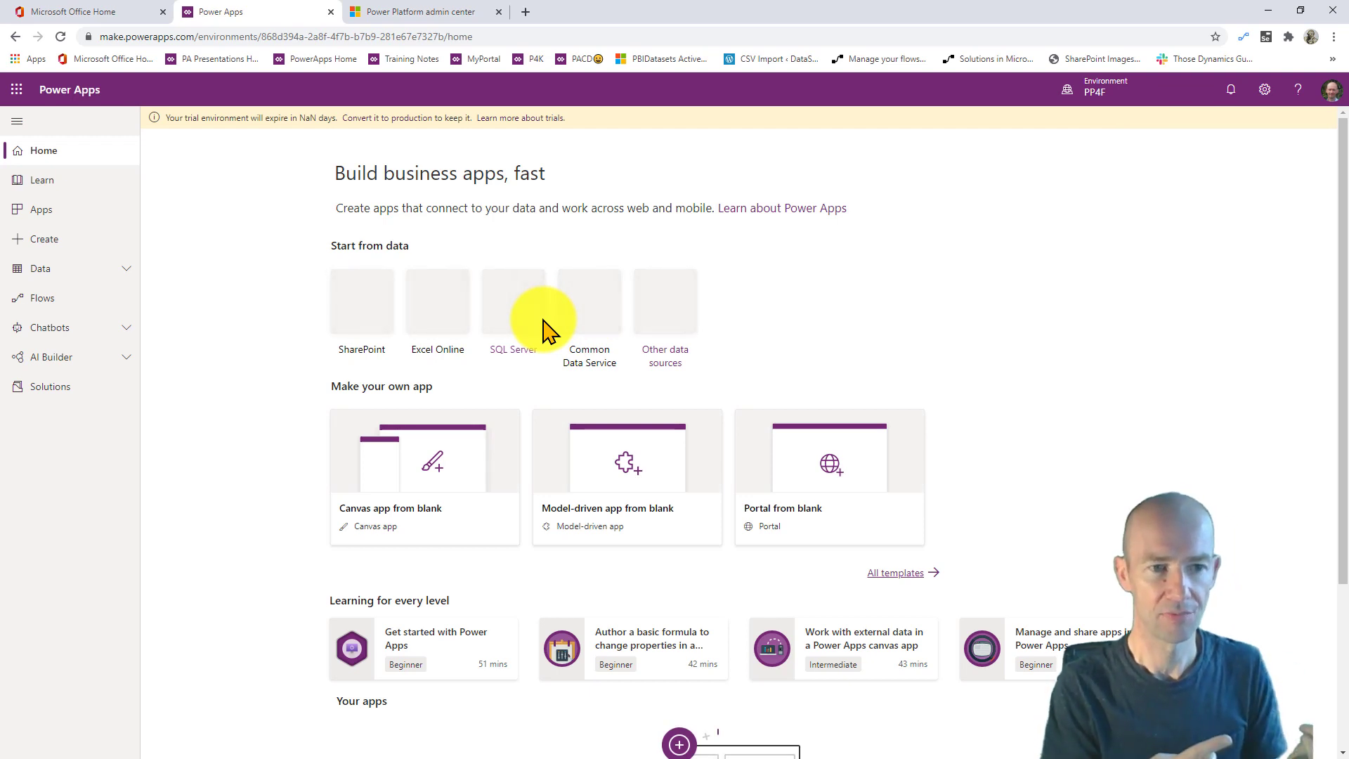
click(104, 271)
click(81, 301)
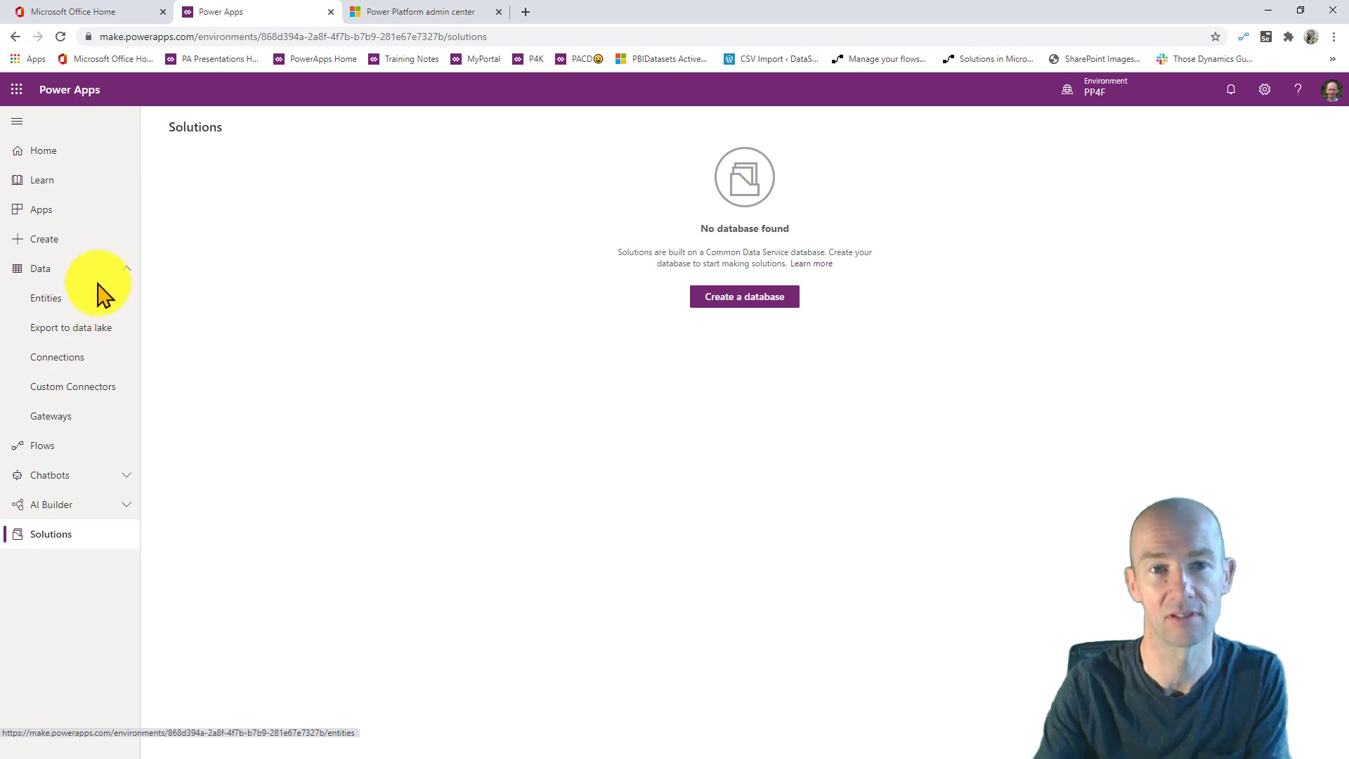
- Glance at the admin center Capacity page, then switch Power Apps to Dspin Sand
click(390, 17)
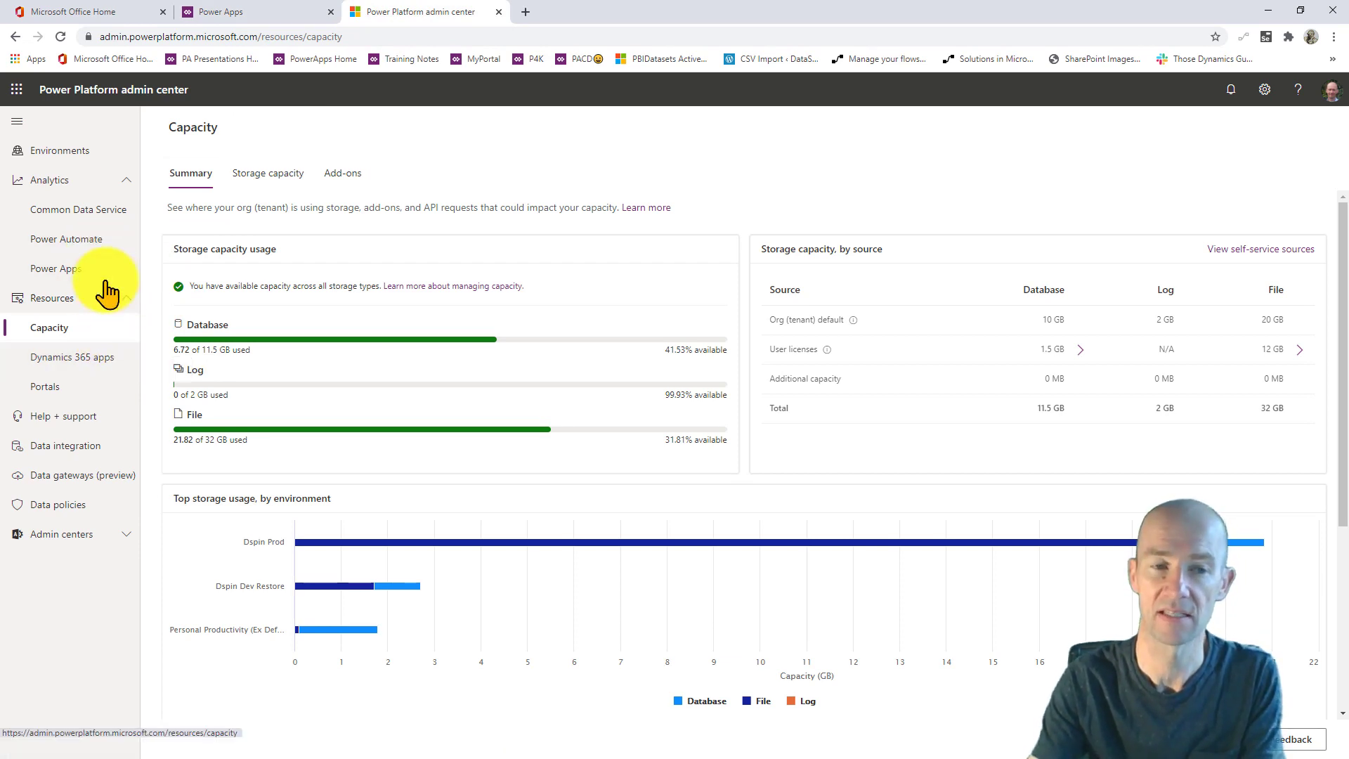
click(264, 15)
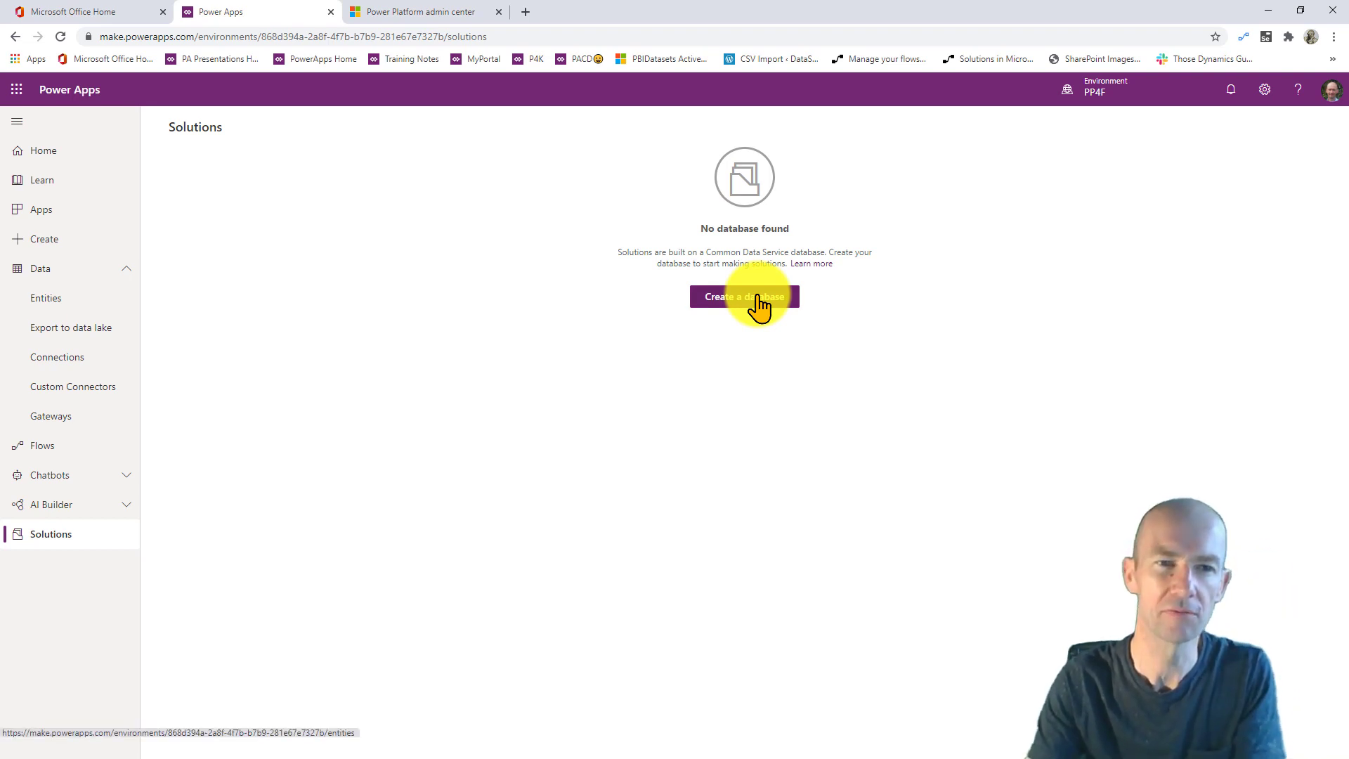
click(1097, 83)
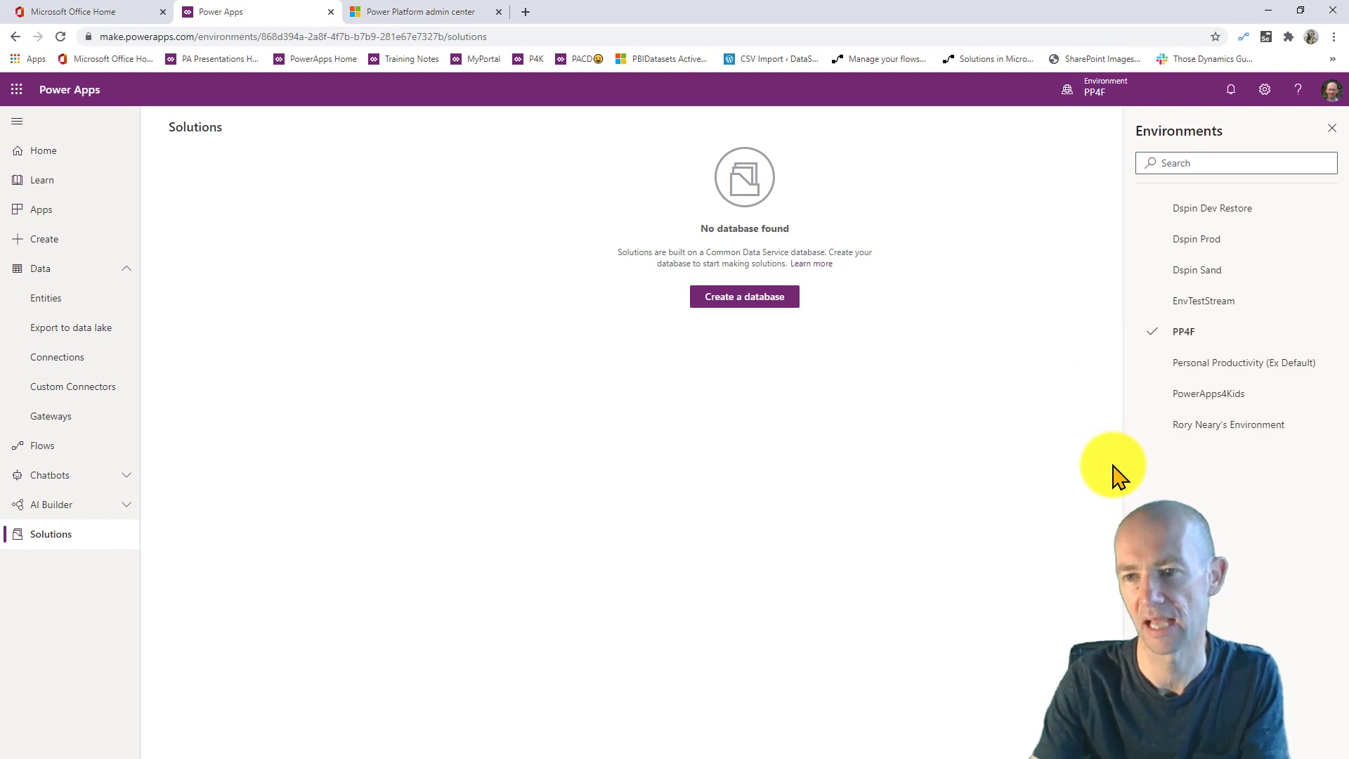
click(1193, 275)
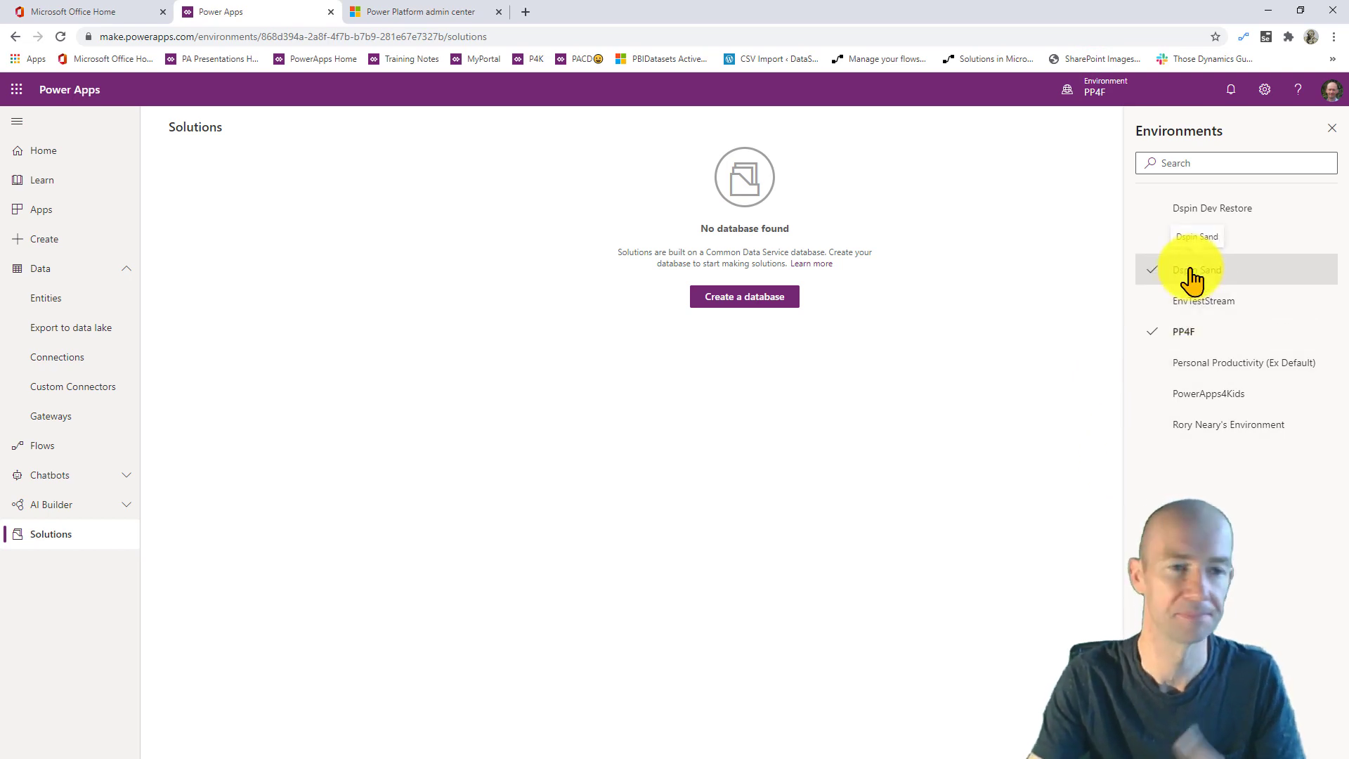
click(1193, 276)
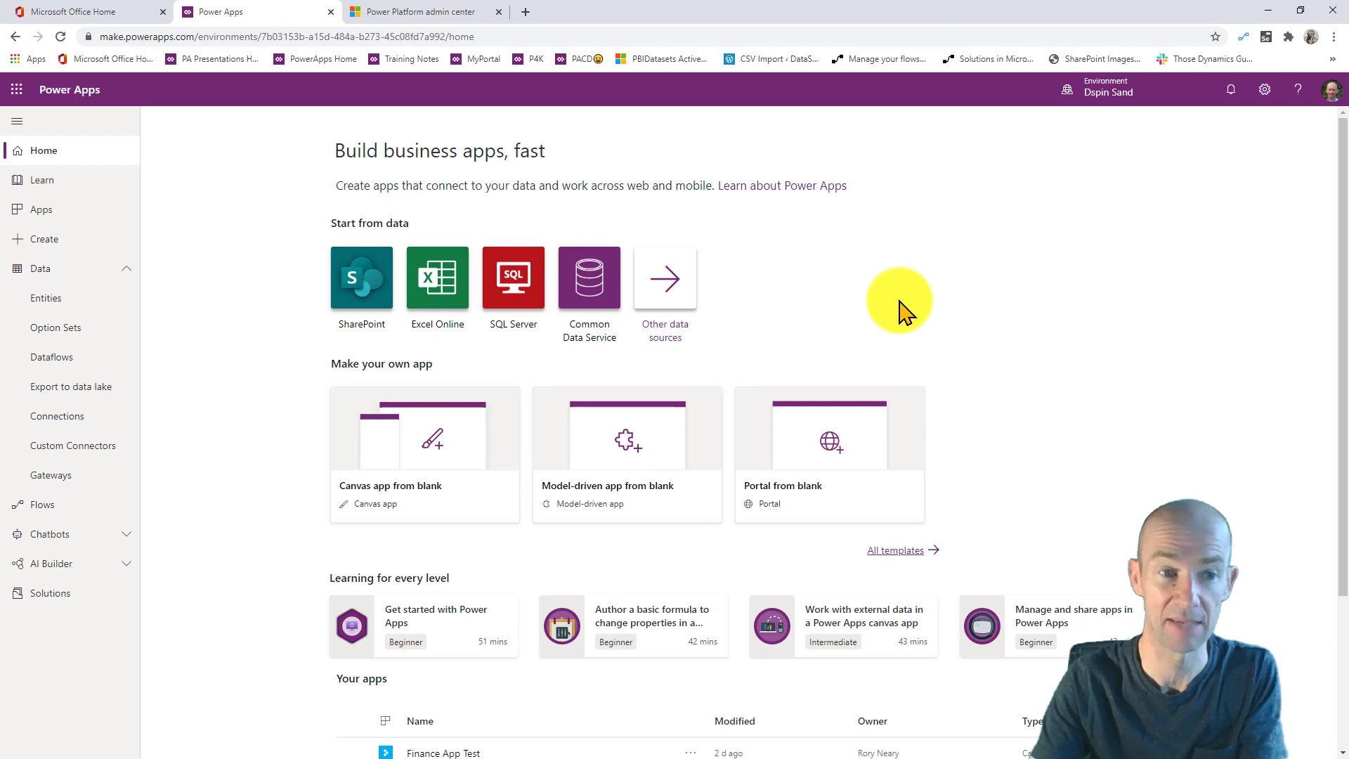
- Browse the Dspin Sand entities and cancel a new entity draft without saving
click(73, 303)
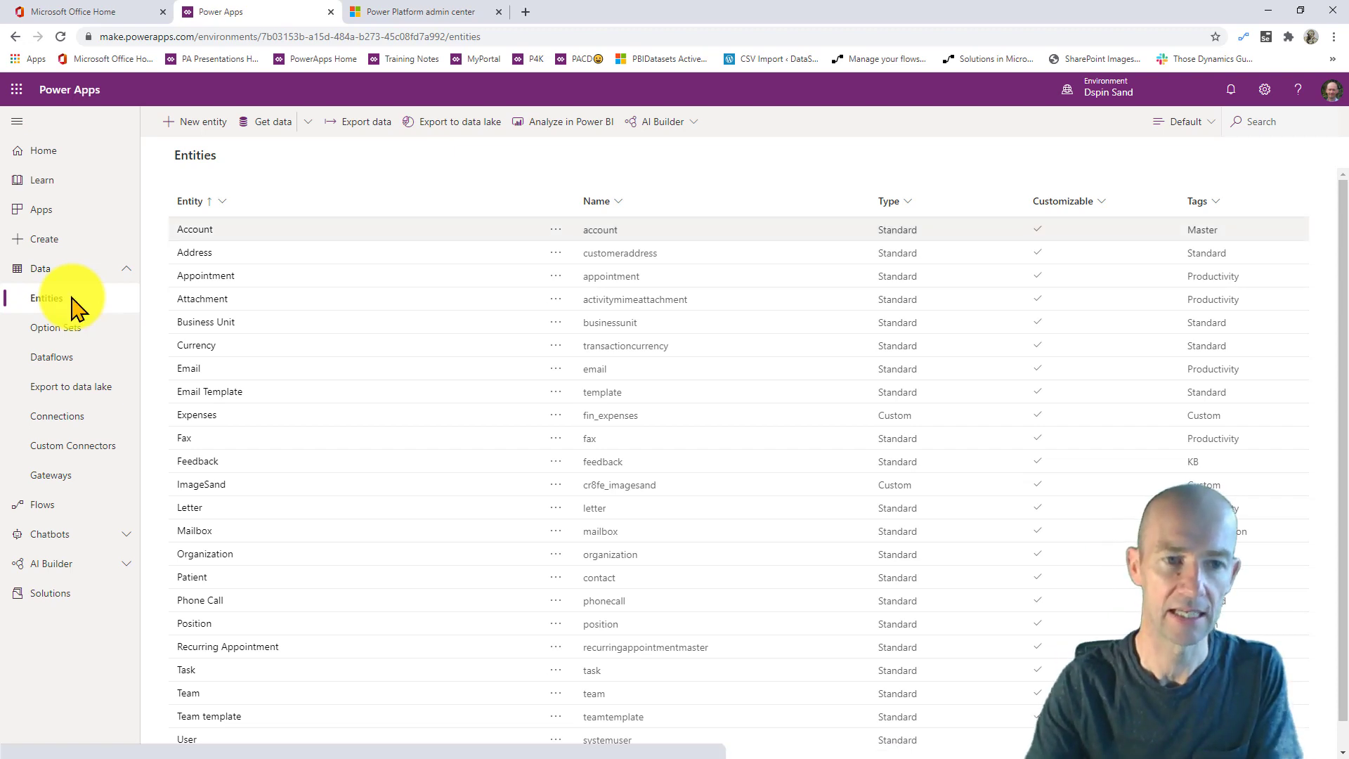
click(208, 125)
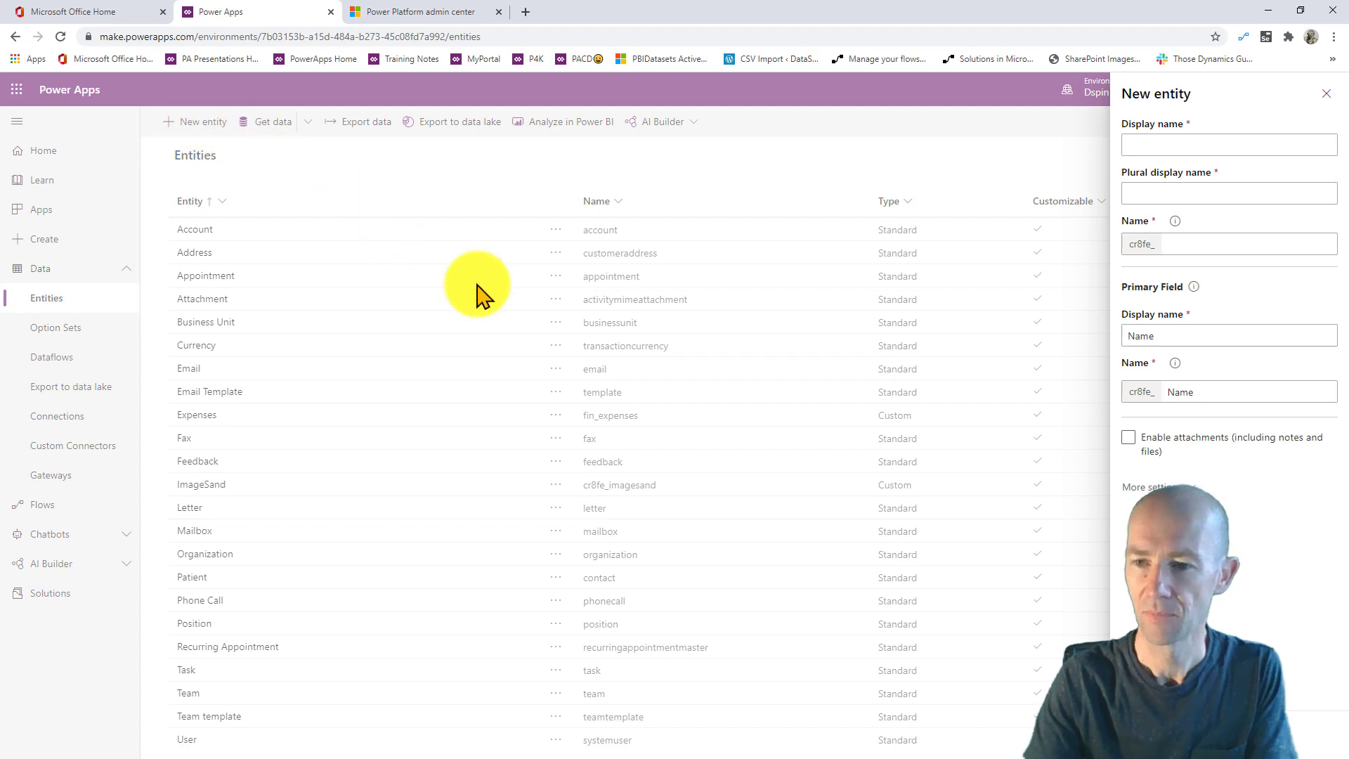
click(1220, 734)
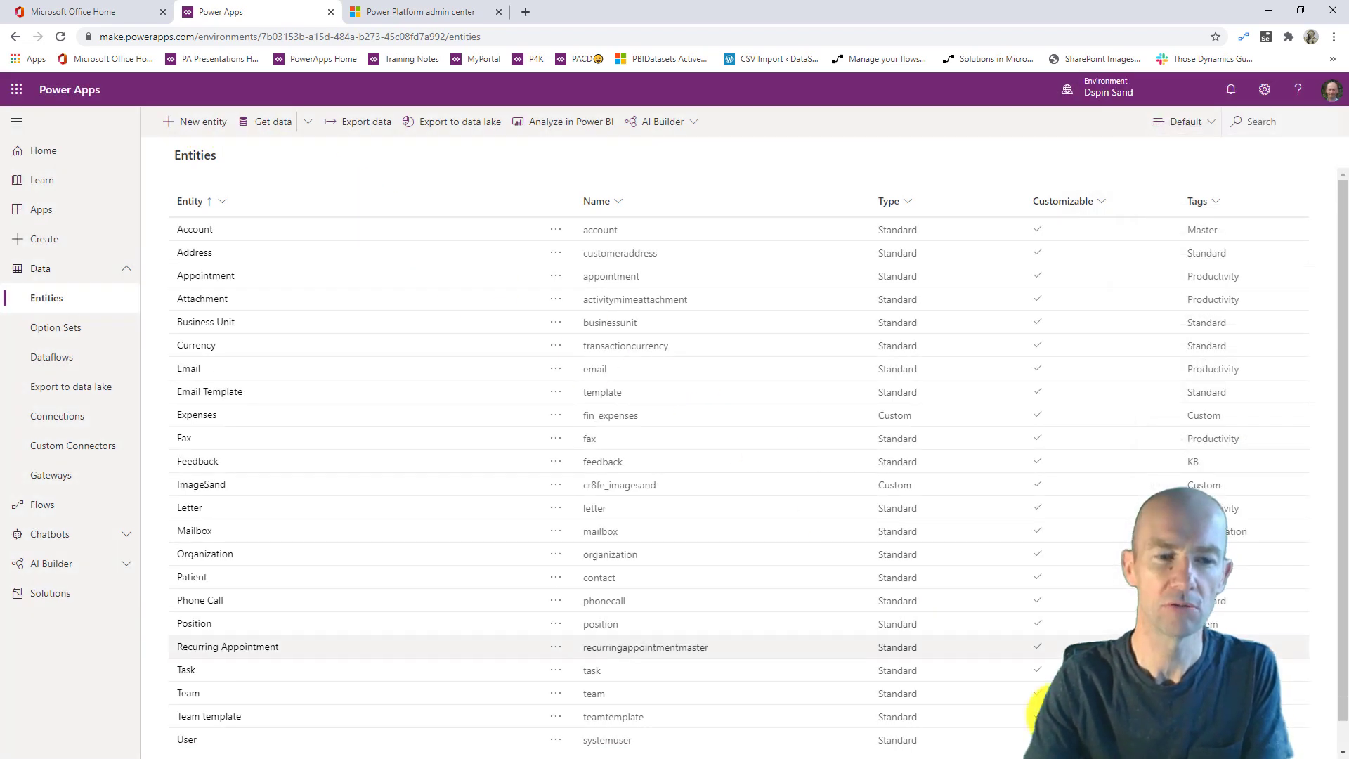
- Open the Finance solution from Solutions and bring up the environment list
click(82, 599)
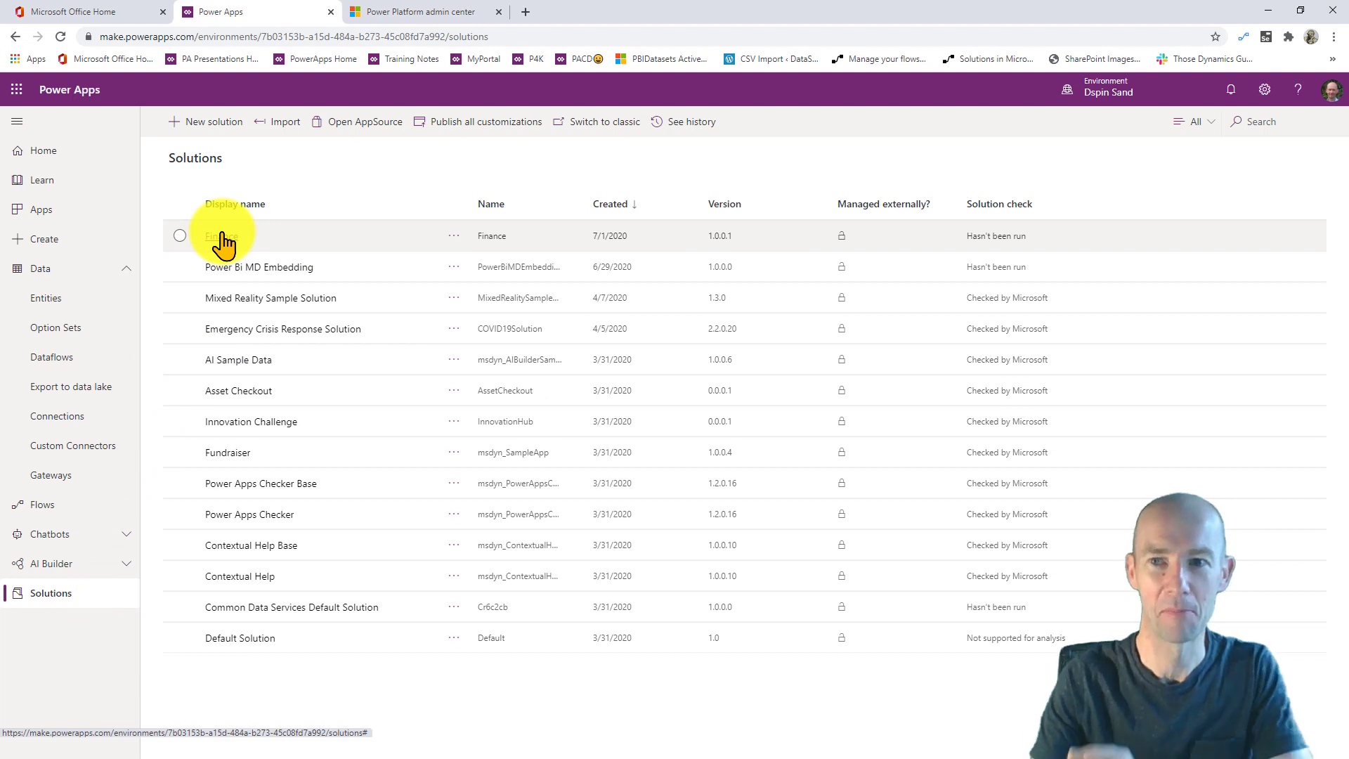
click(222, 237)
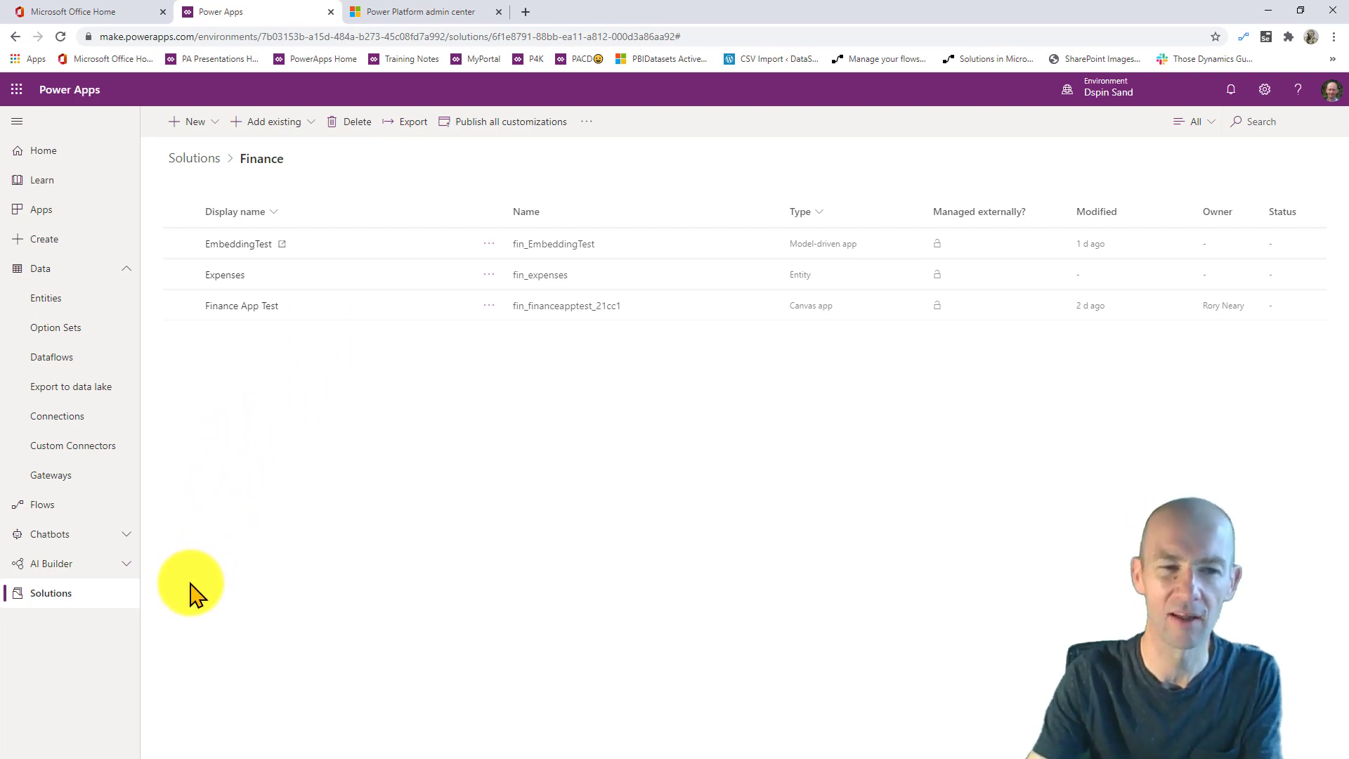
click(1109, 86)
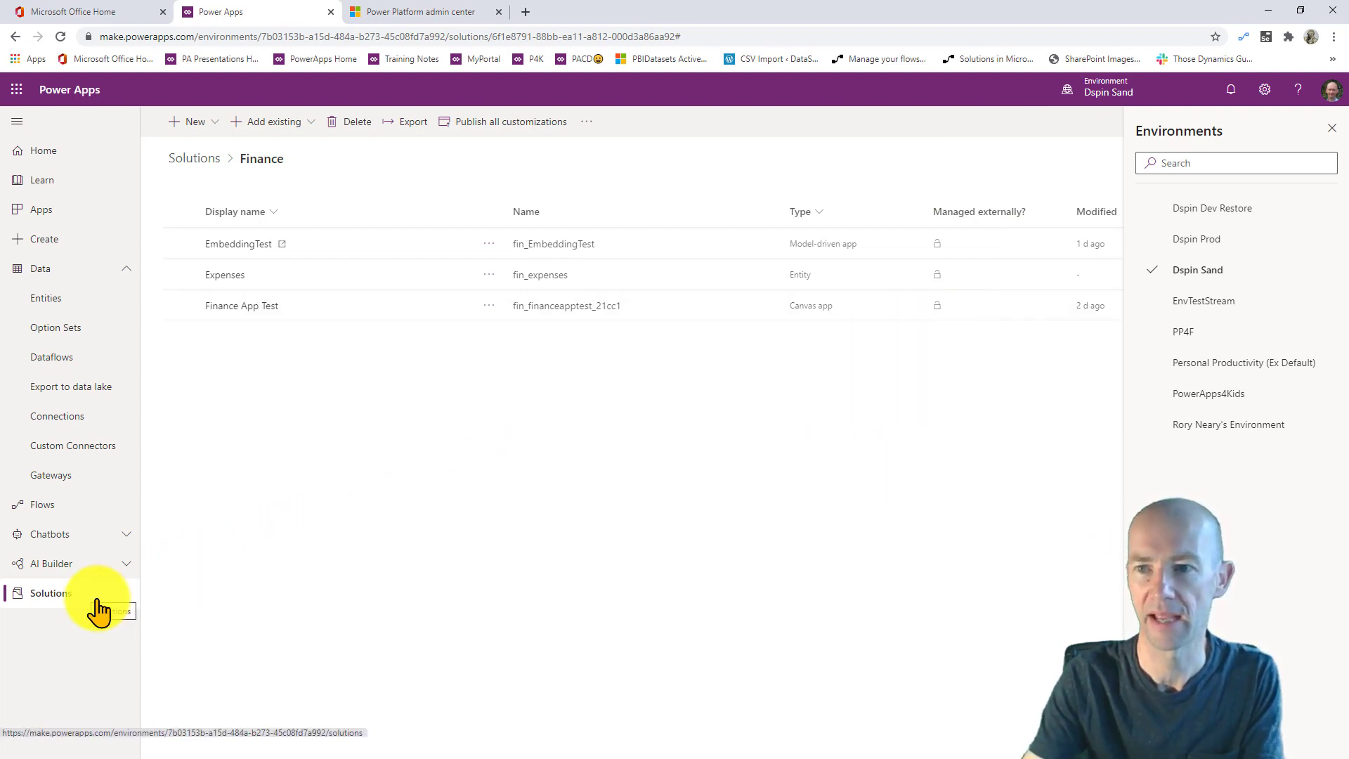
- Switch back to the PP4F environment and open its Solutions list
click(1331, 127)
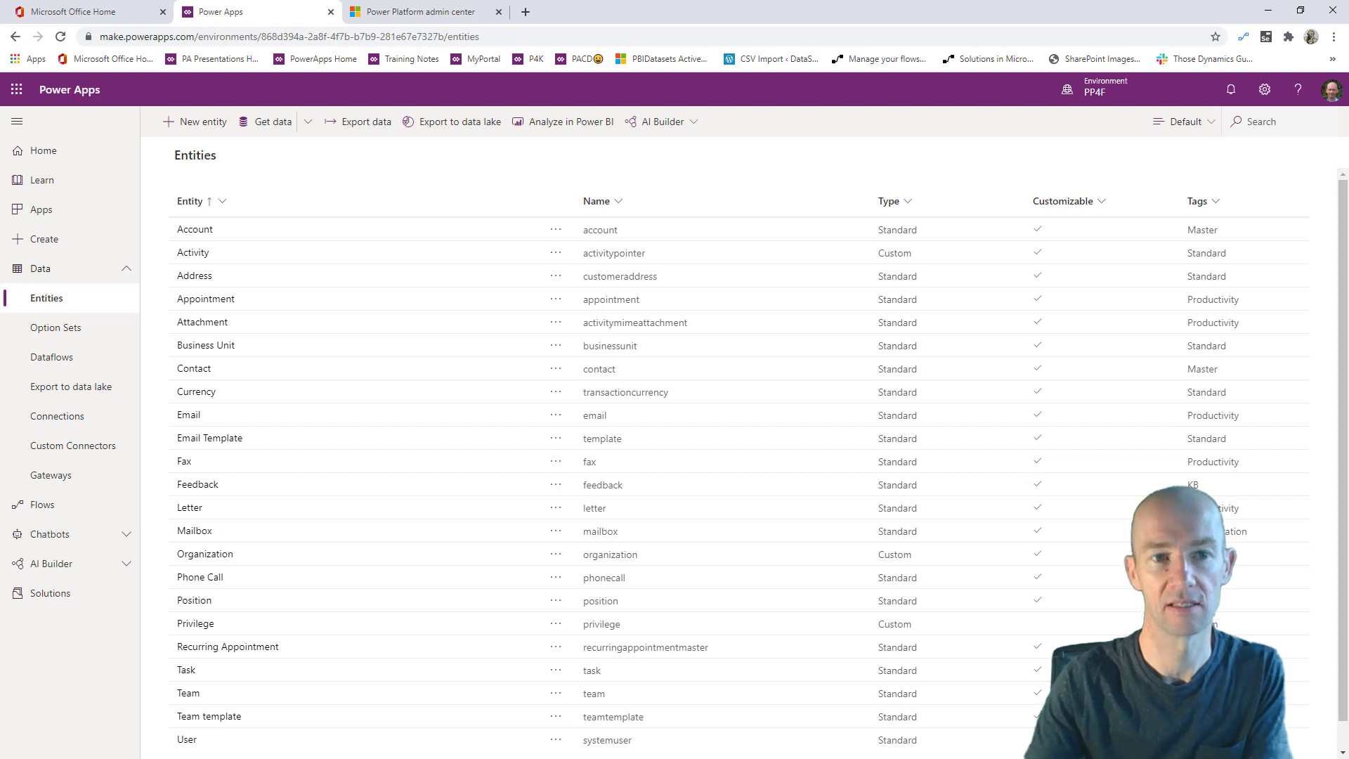
click(64, 606)
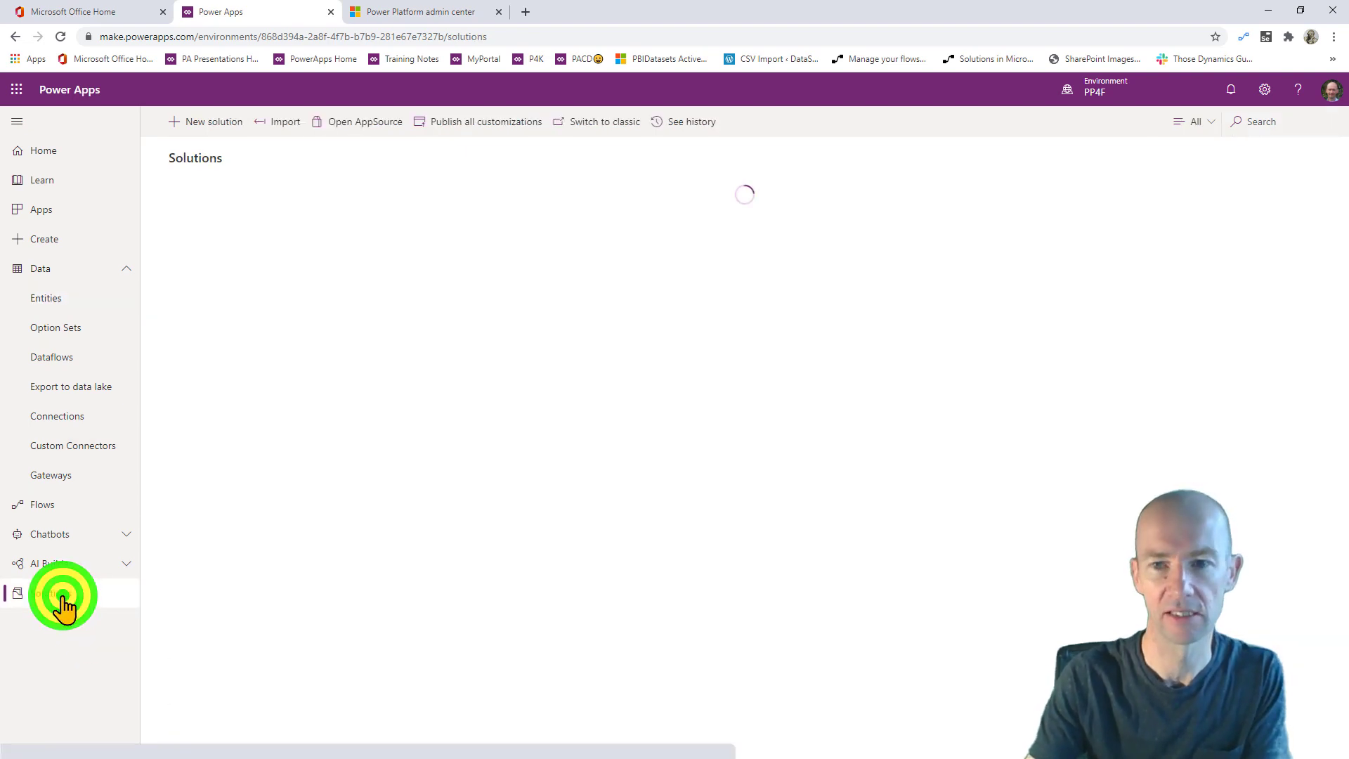
- Start a new solution with display name PP4FVID and begin adding a new publisher
click(206, 122)
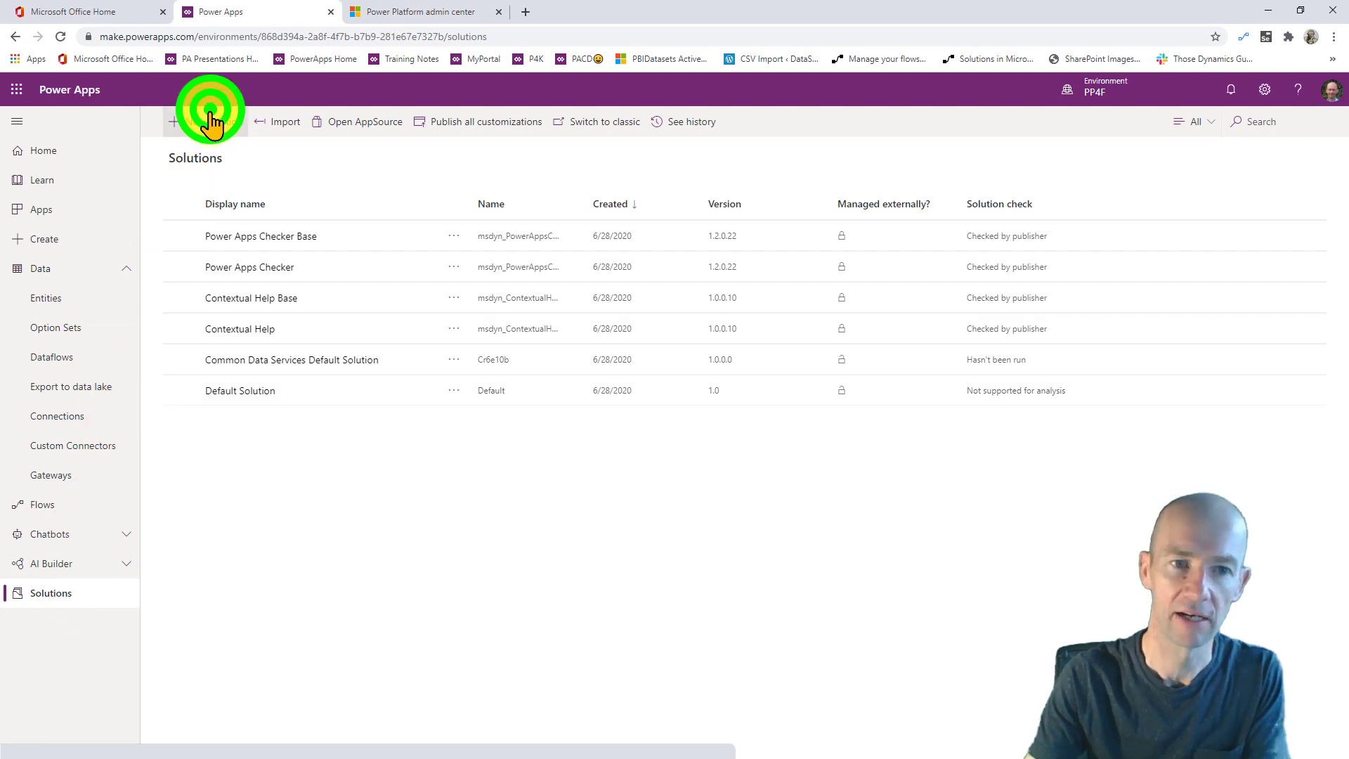
click(1169, 145)
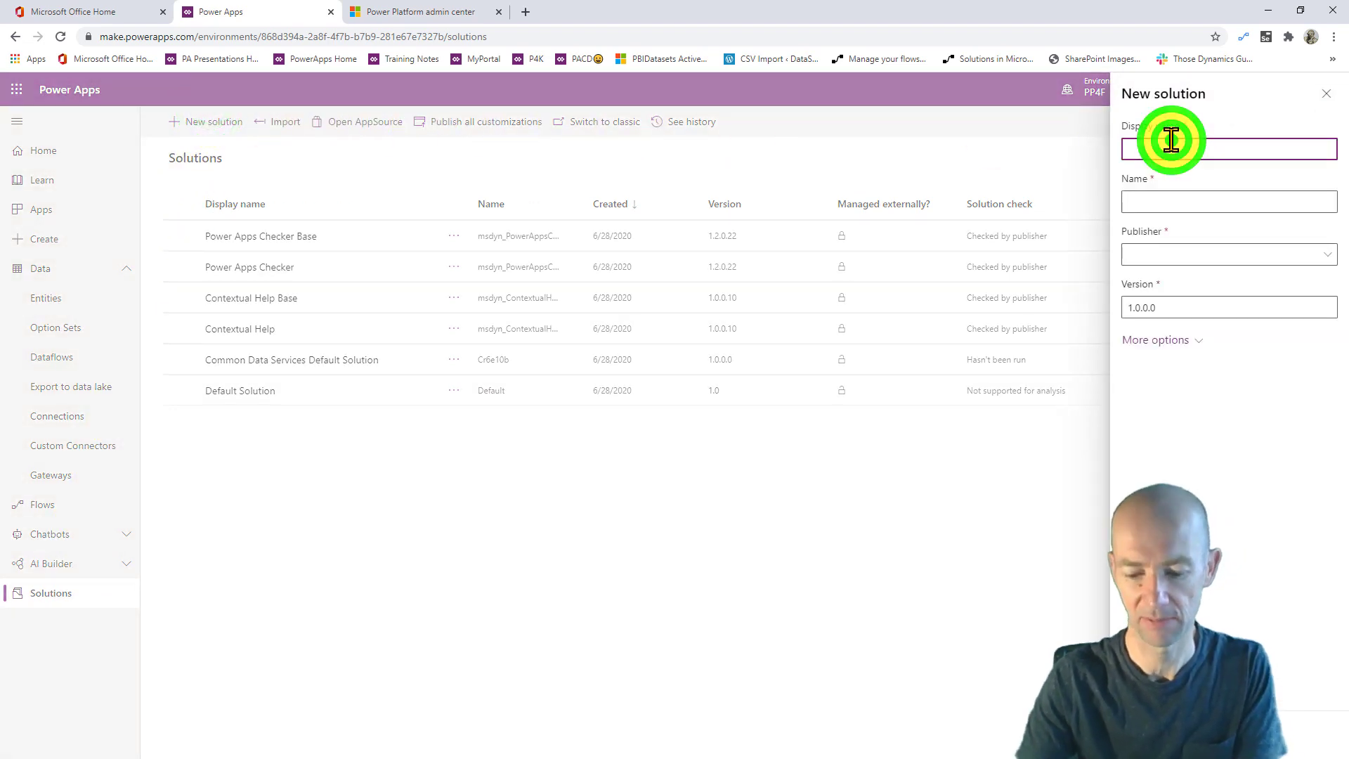
text(pp4)
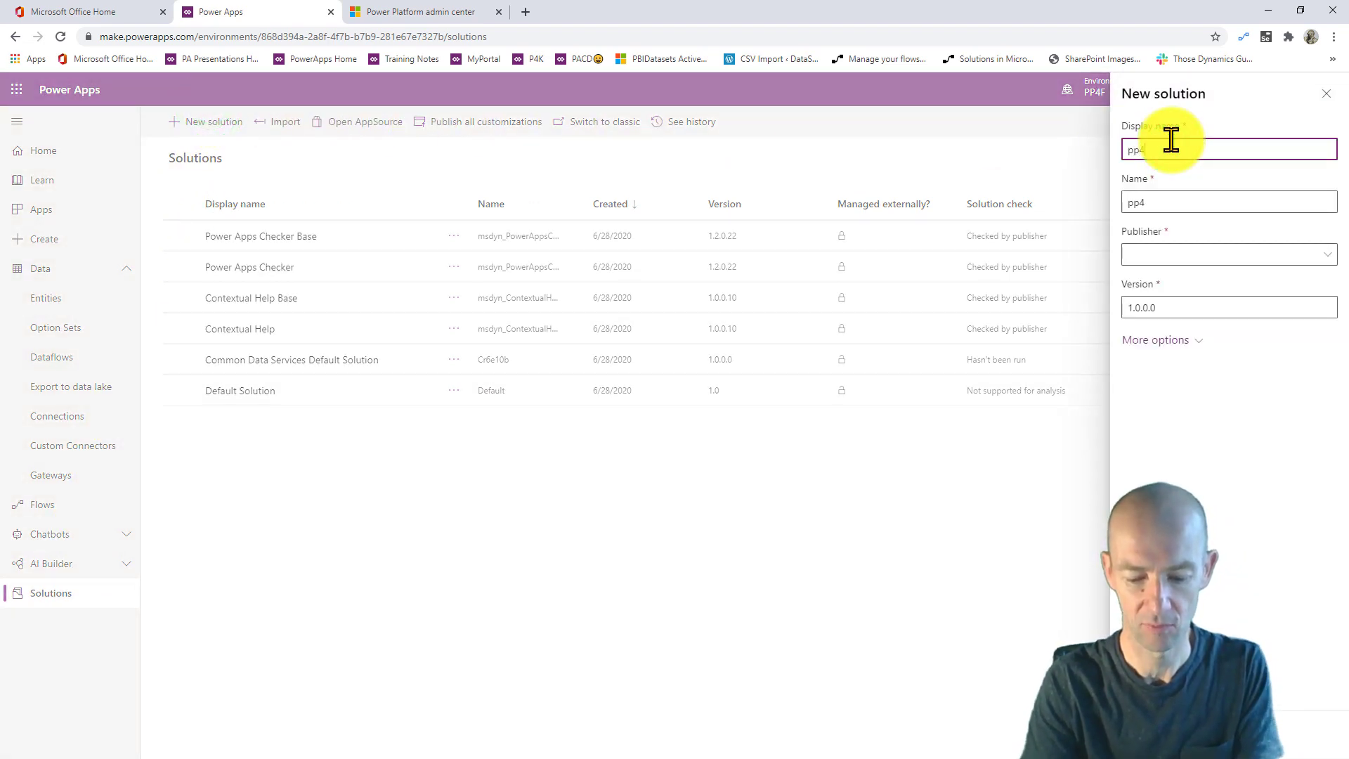
text(f)
key(BackSpace)
key(BackSpace)
key(BackSpace)
key(BackSpace)
text(PP4FVID)
click(1257, 255)
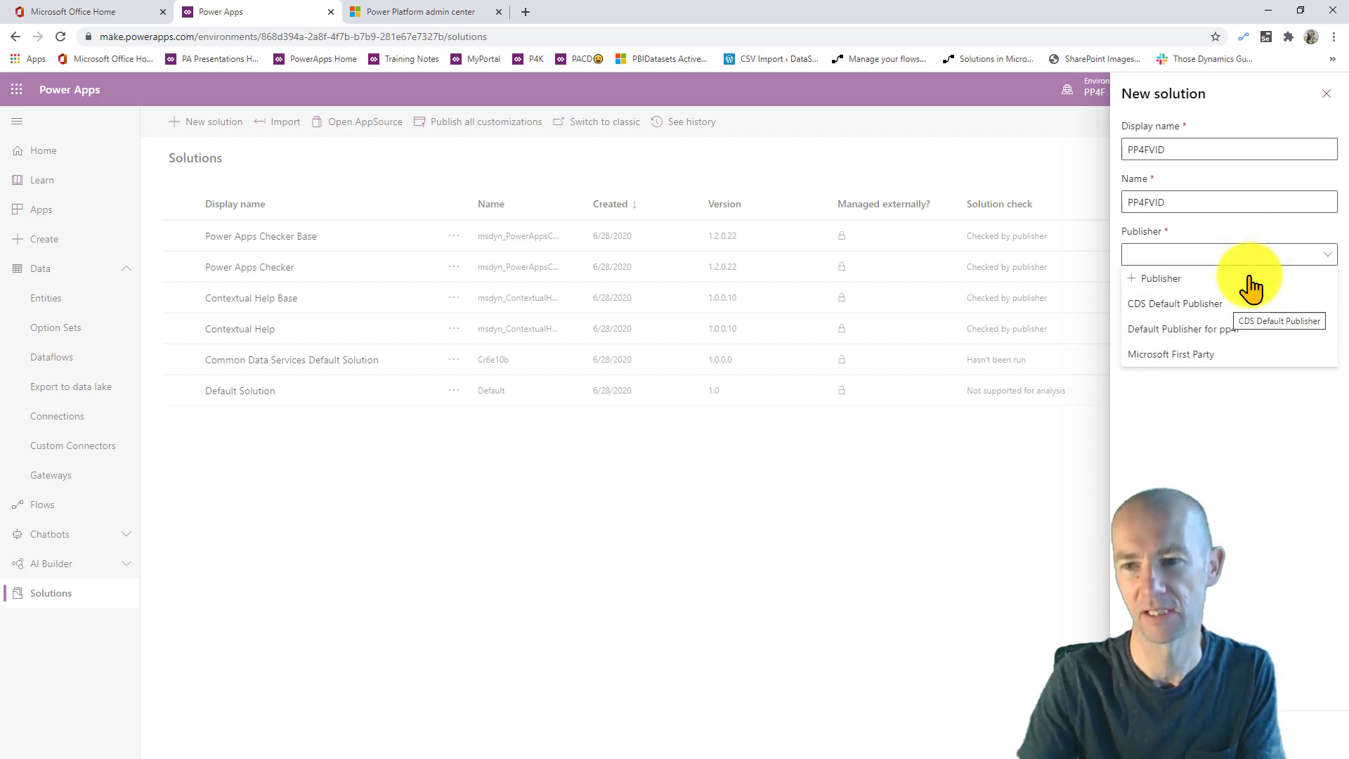
click(1173, 278)
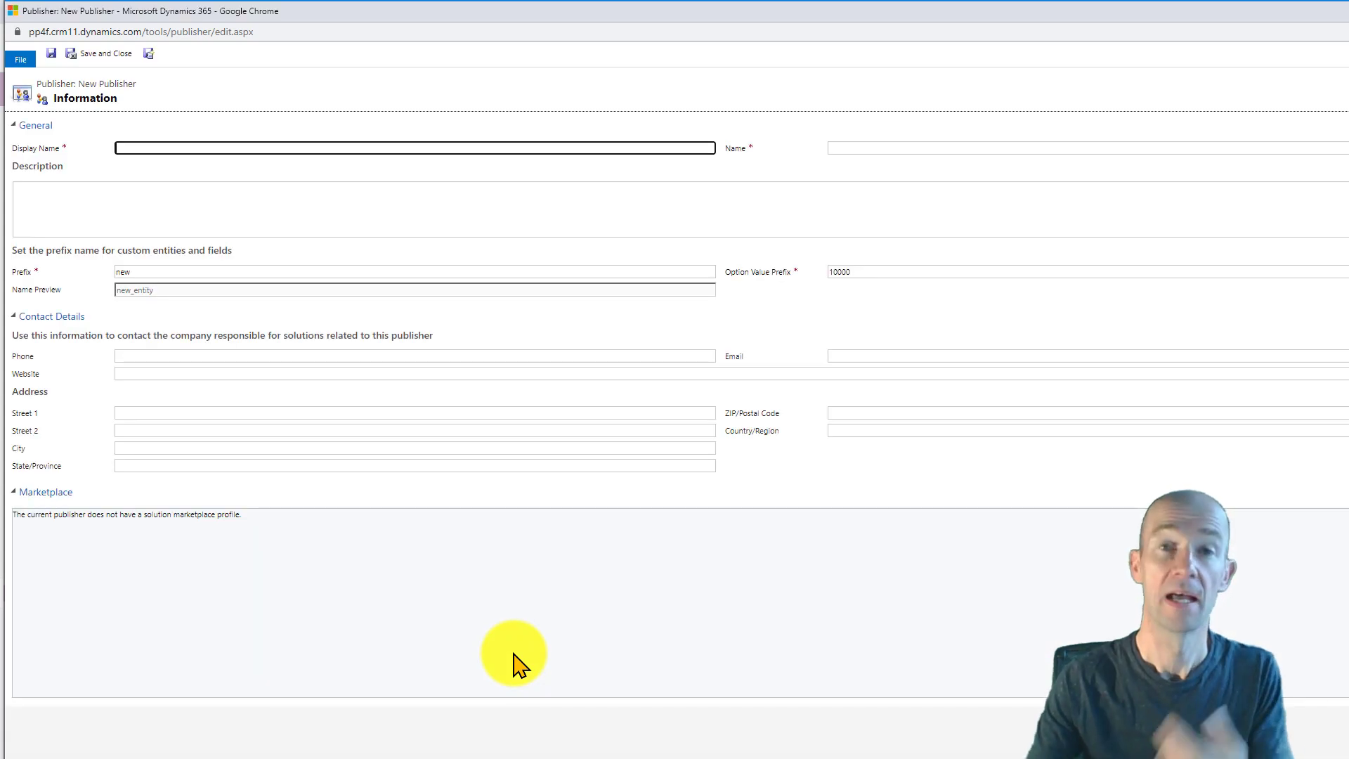
- Create publisher PP4F_VID_PUB with customization prefix PP4F, then save and close it
click(205, 145)
text(PP4)
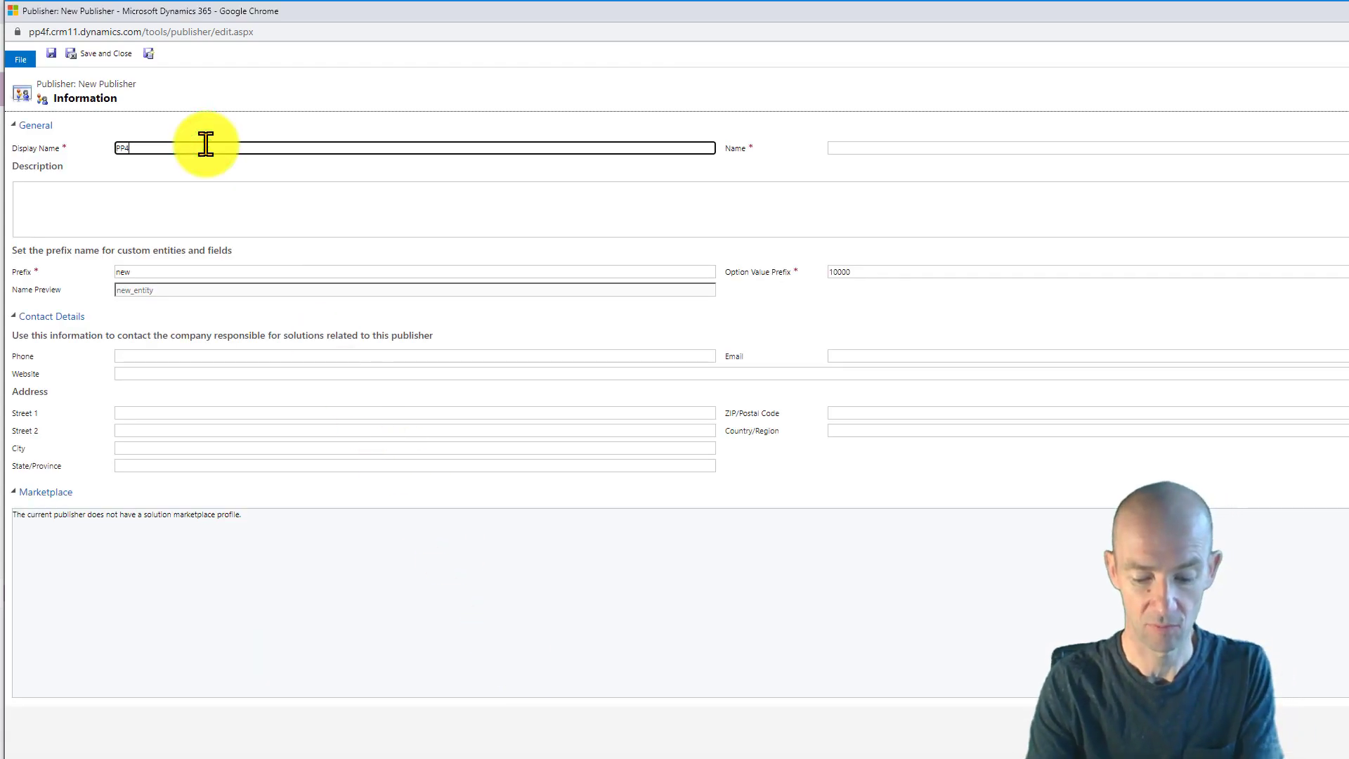
text(F_viD)
text(ID)
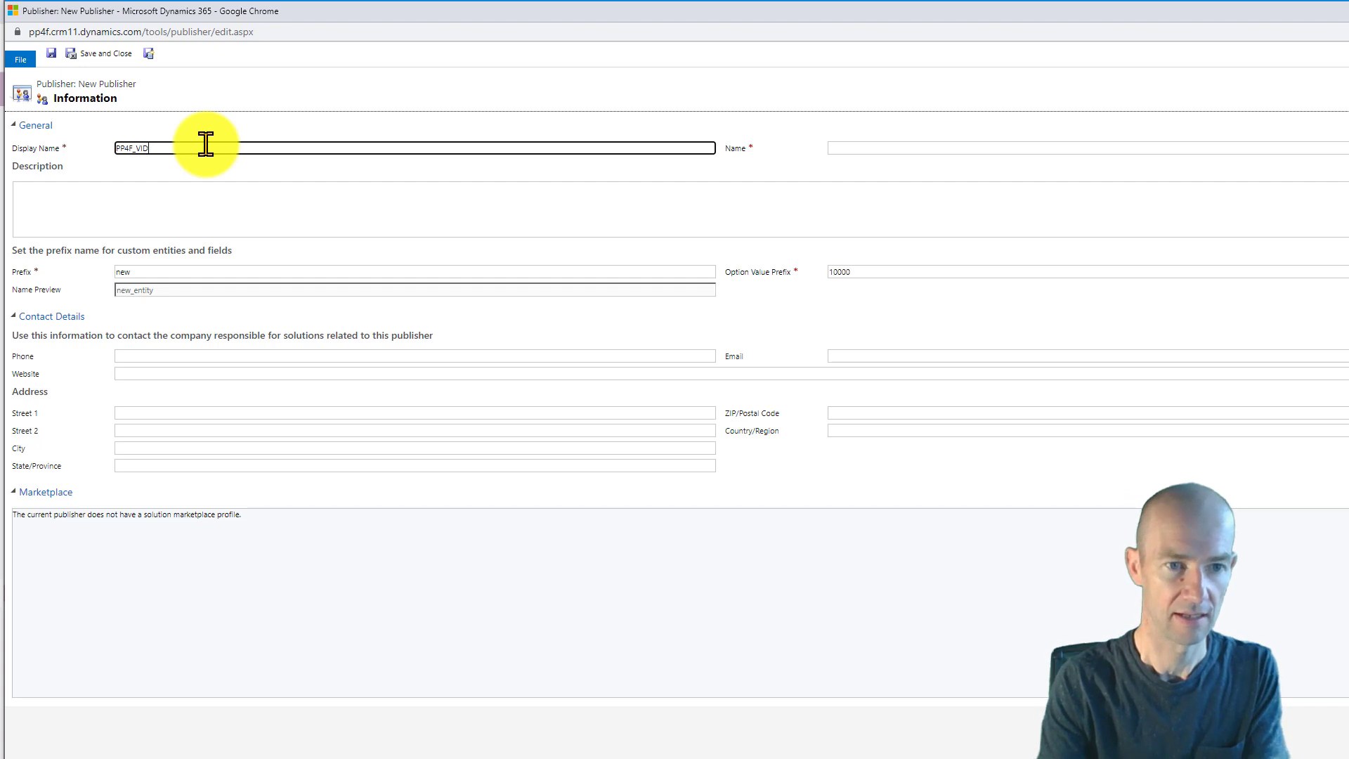
text(_PUB)
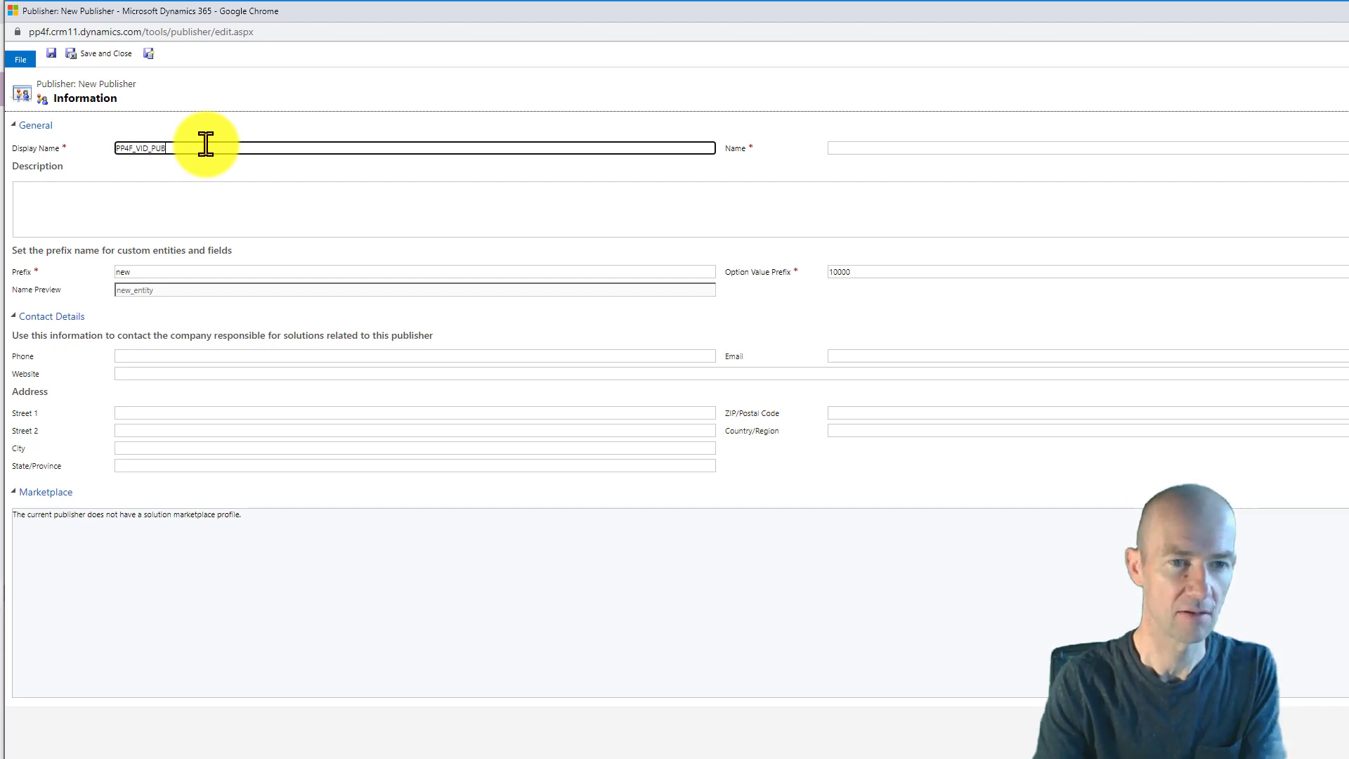
click(145, 272)
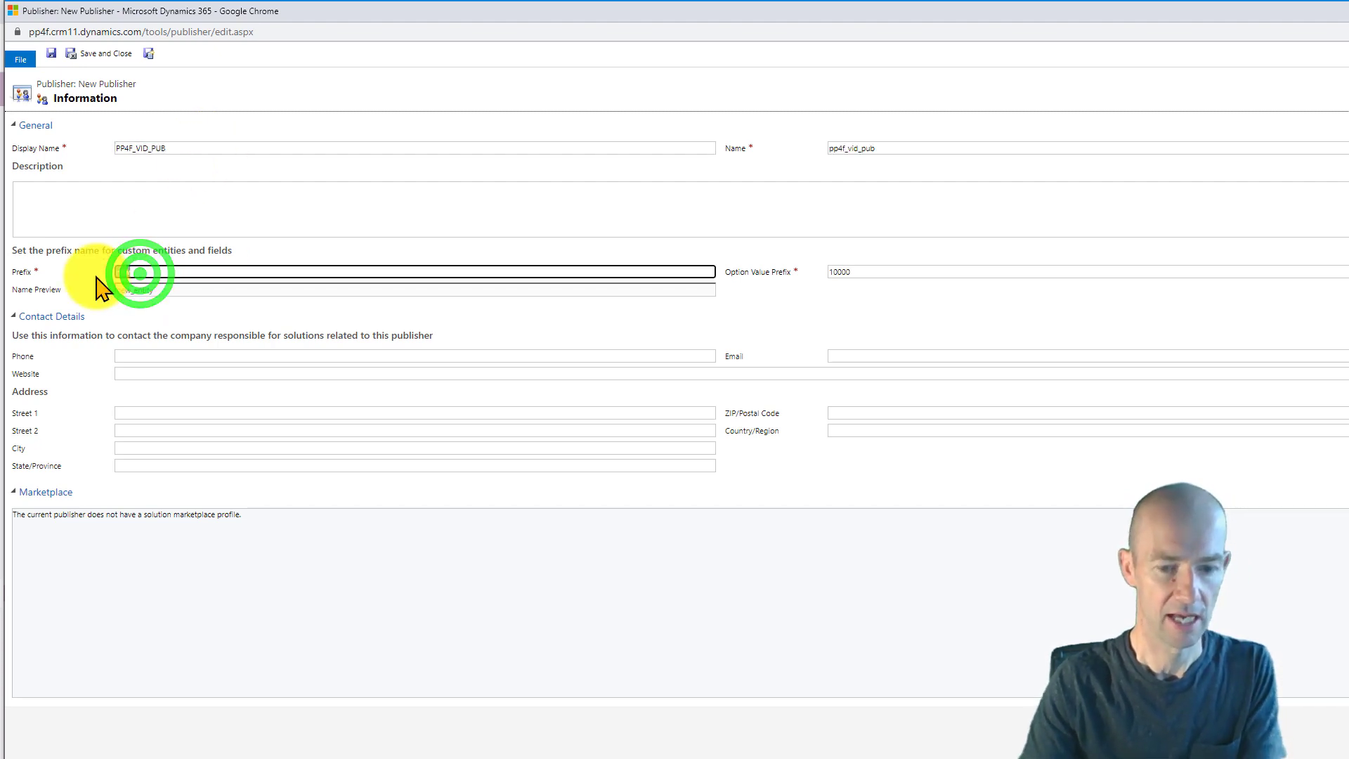
text(PP4)
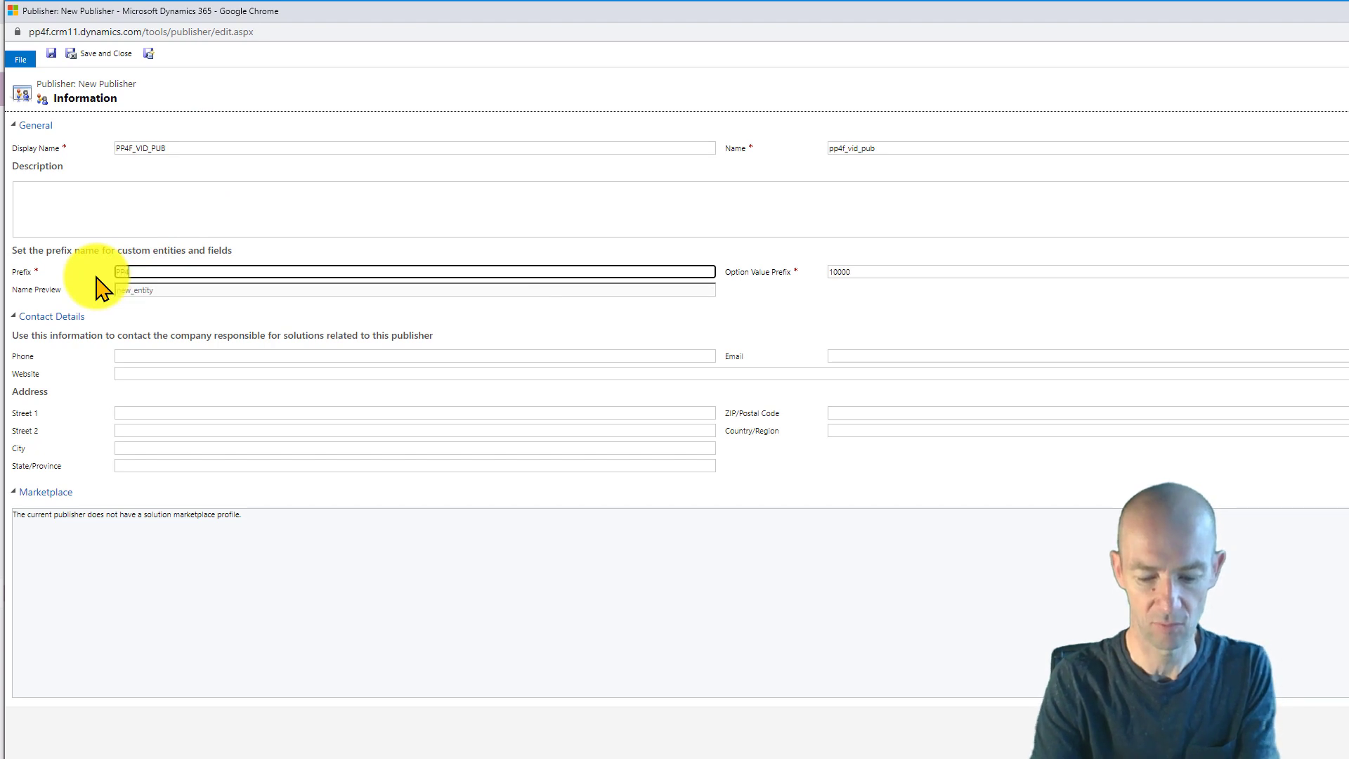
text(F)
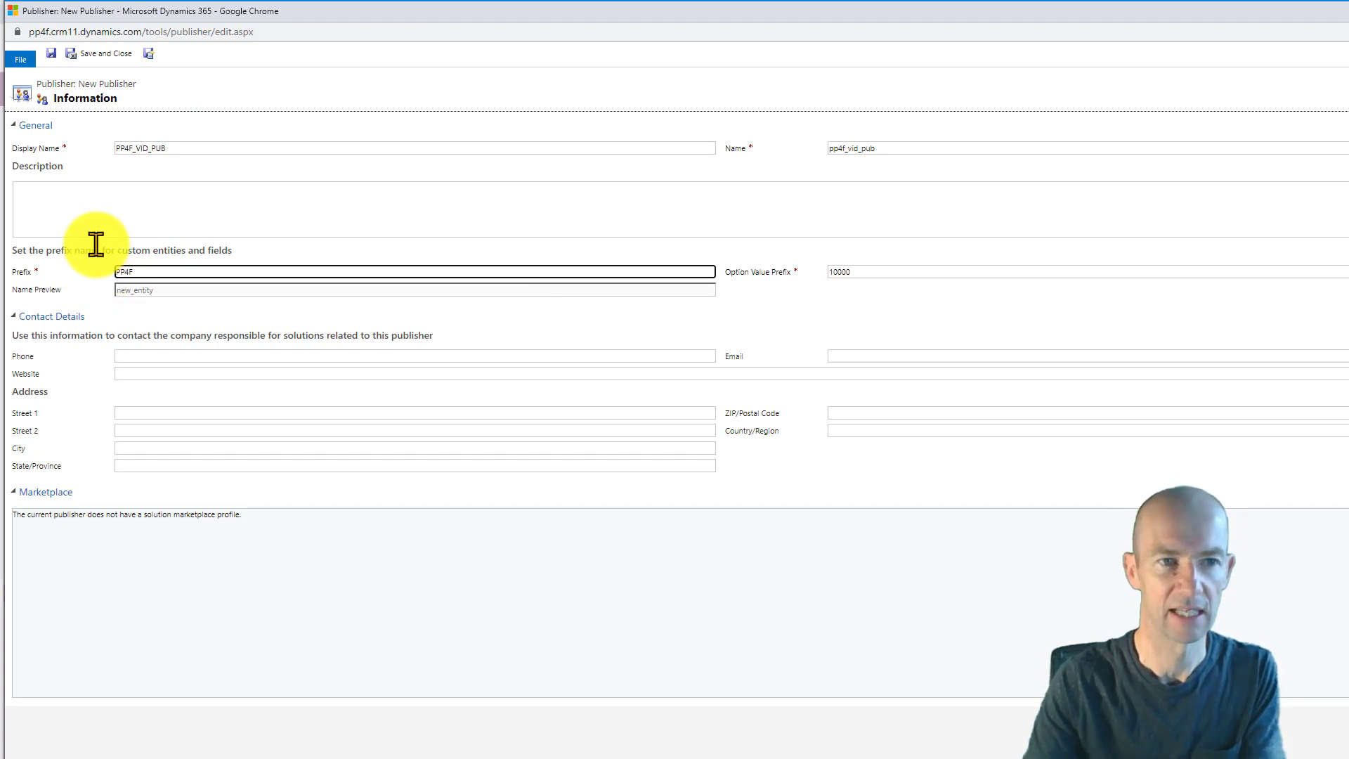
click(94, 55)
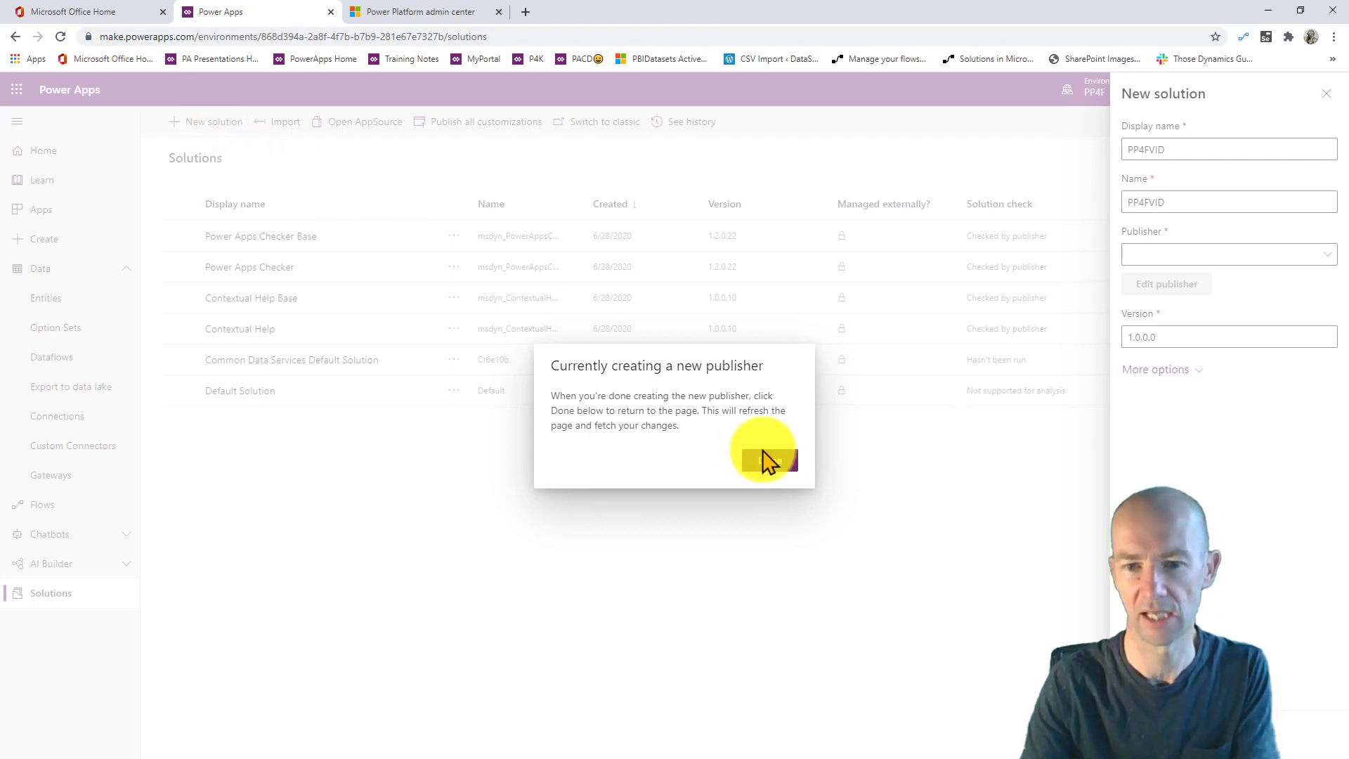
- Create the PP4FVID solution with publisher PP4F_VID_PUB and open it
click(771, 461)
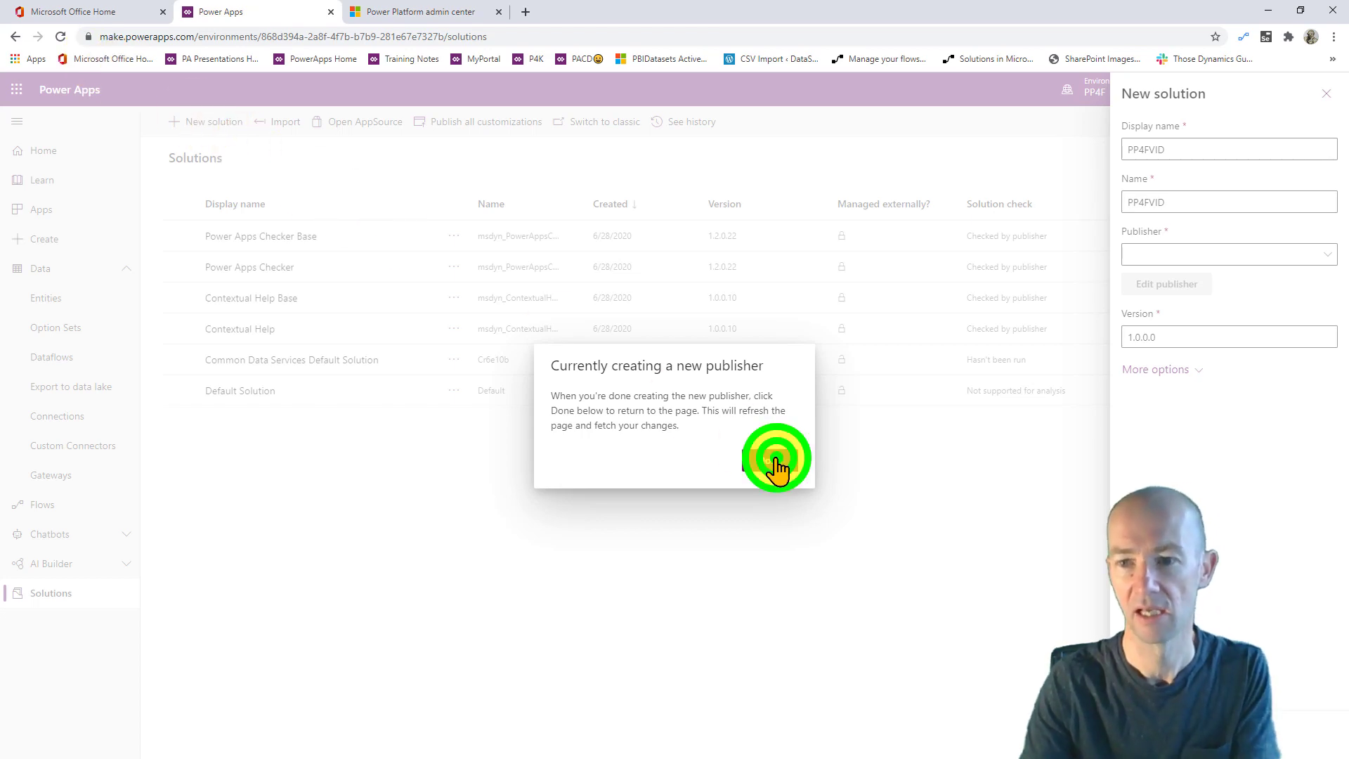
click(1295, 254)
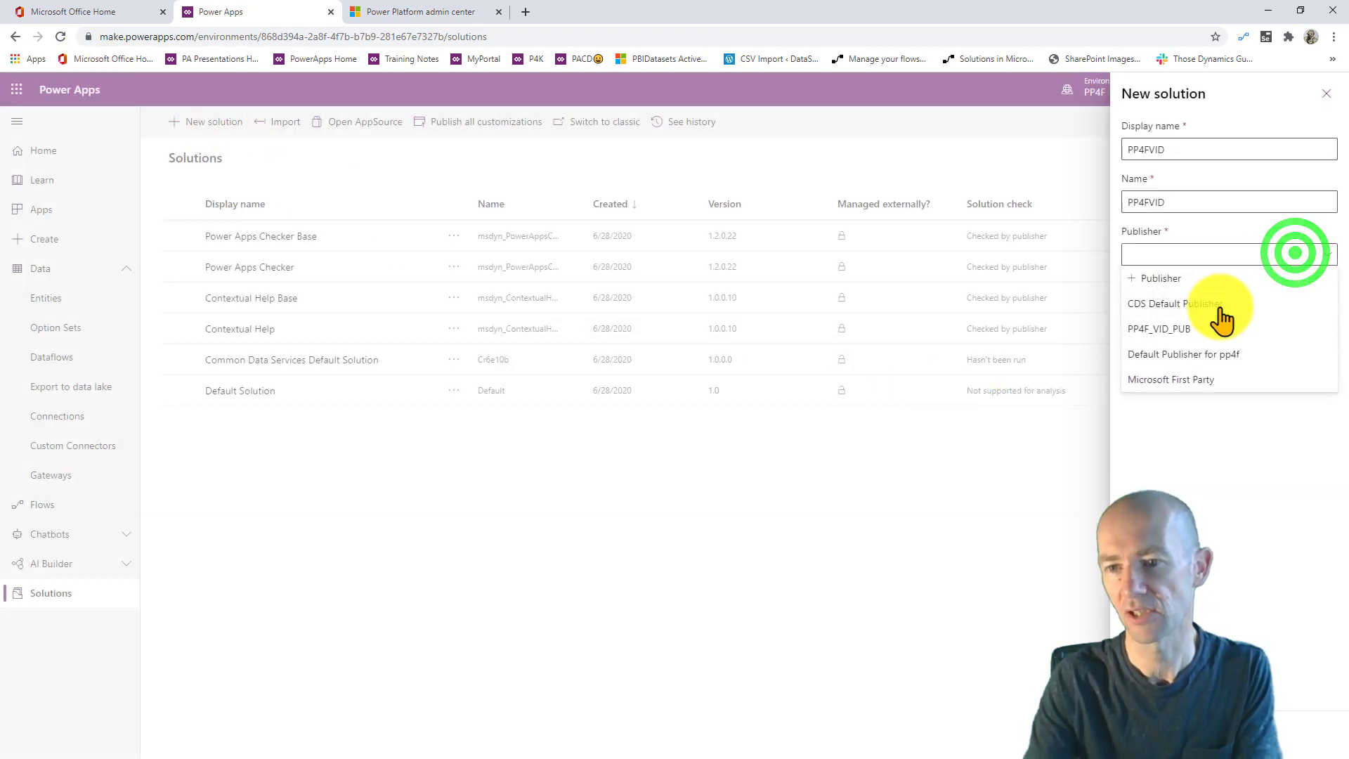
click(1189, 329)
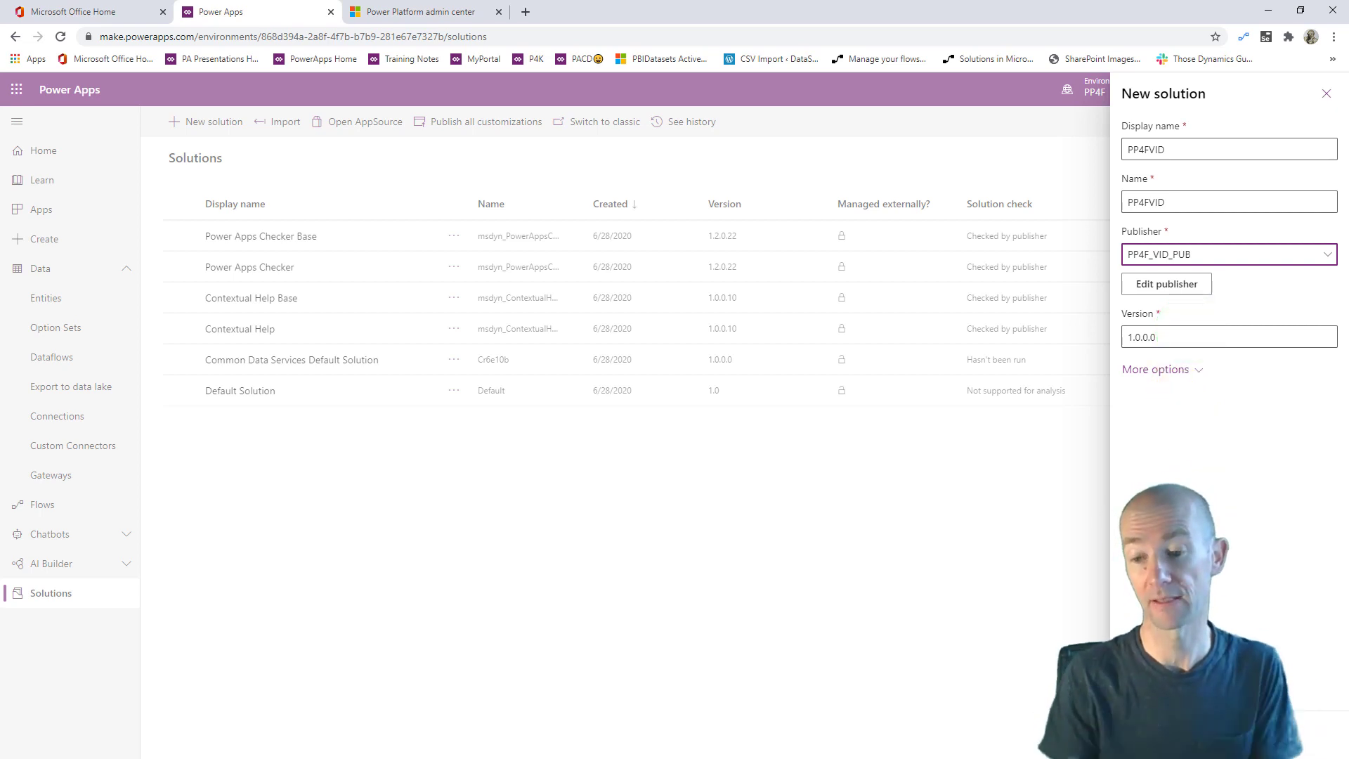
click(1152, 733)
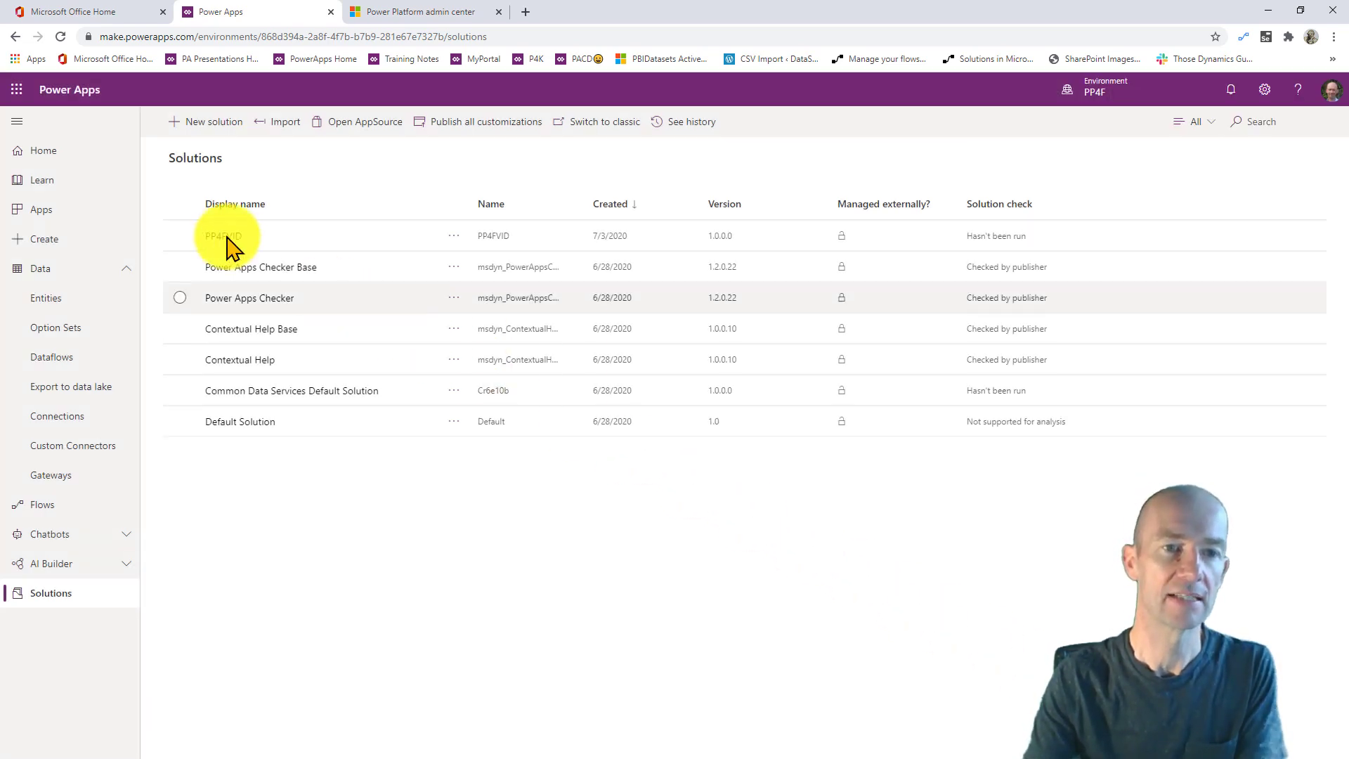
click(227, 237)
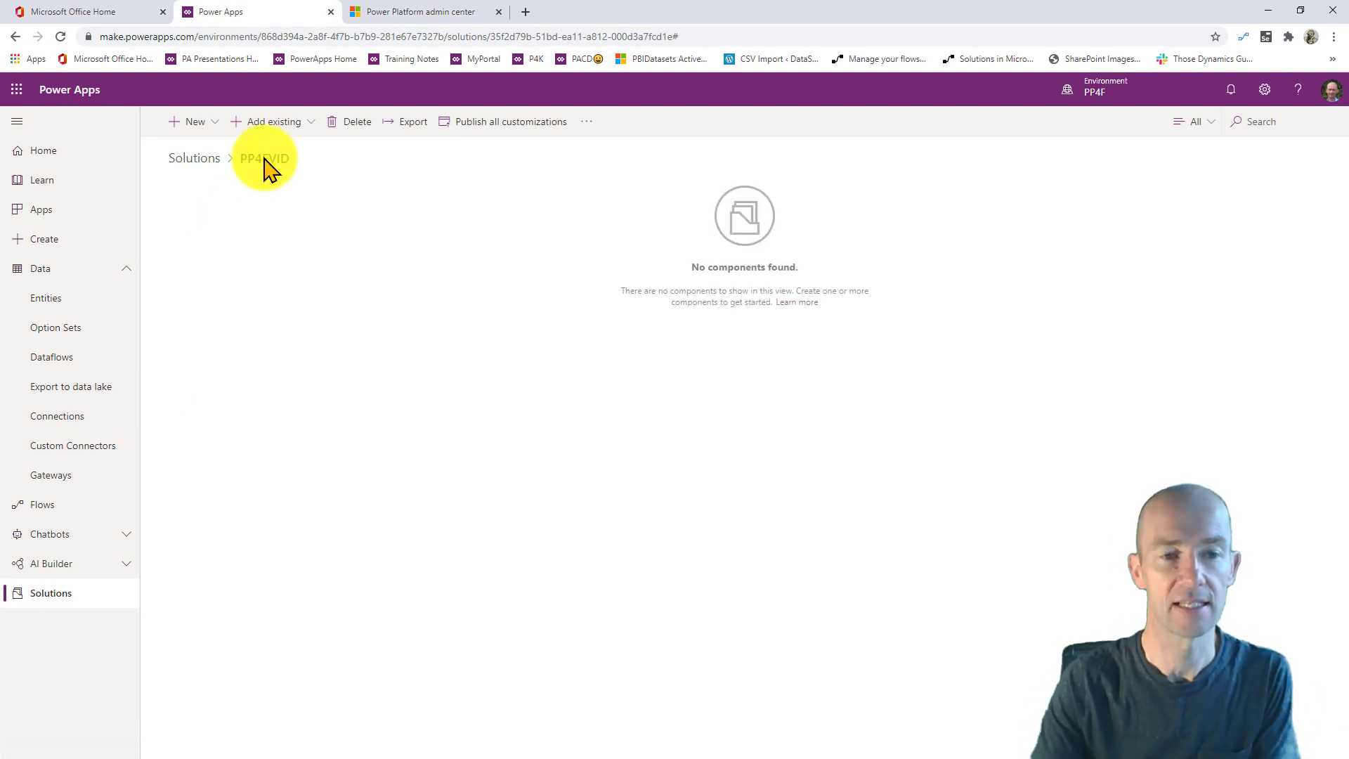
- Add a new entity EXPENSE_CATEGORY with primary field CATEGORY to the solution
click(205, 123)
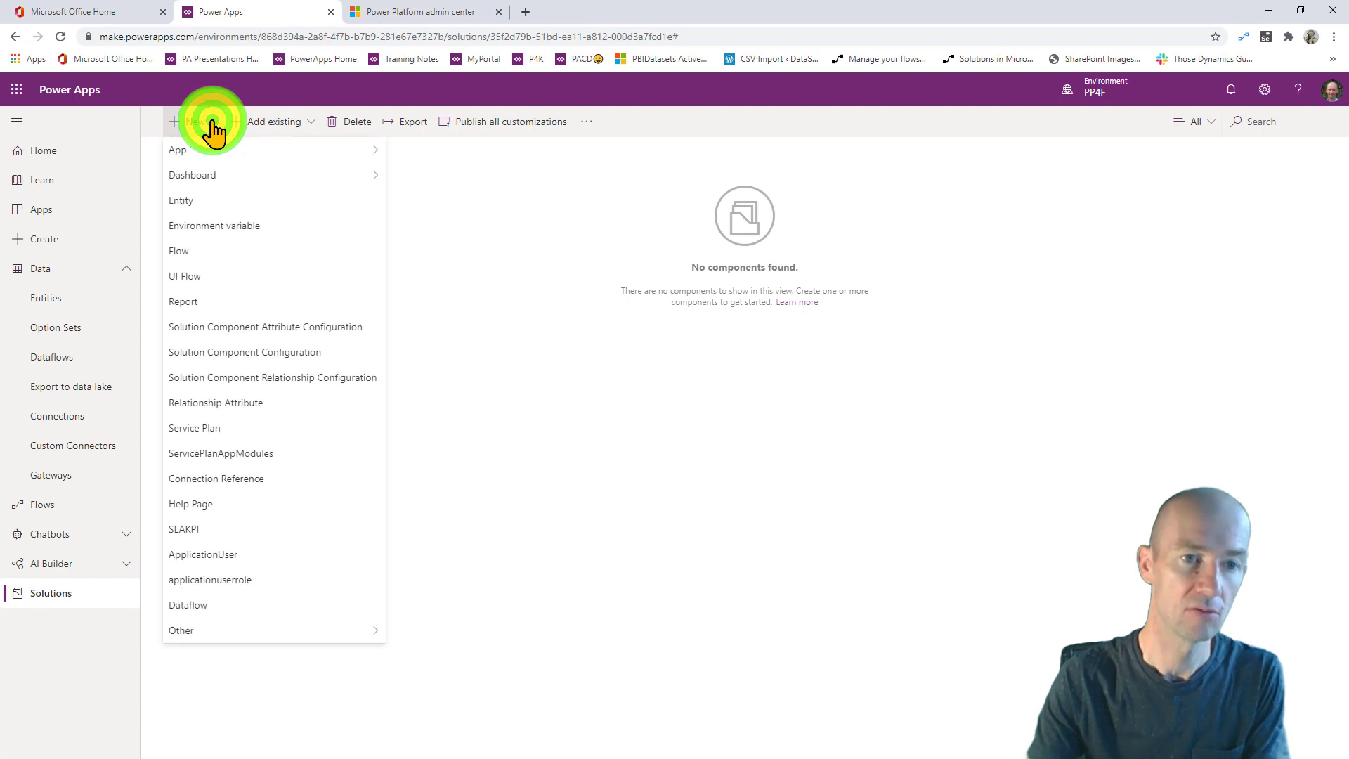
click(220, 199)
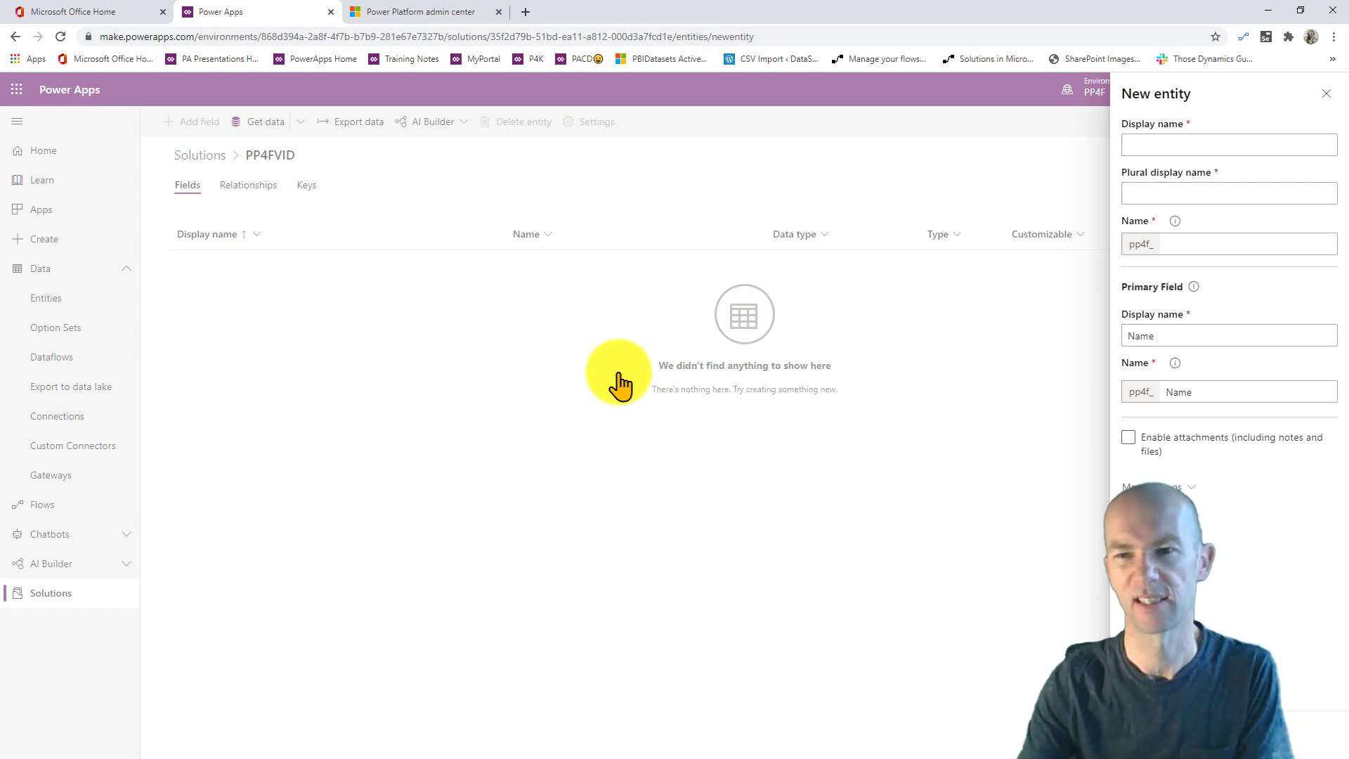
click(1159, 145)
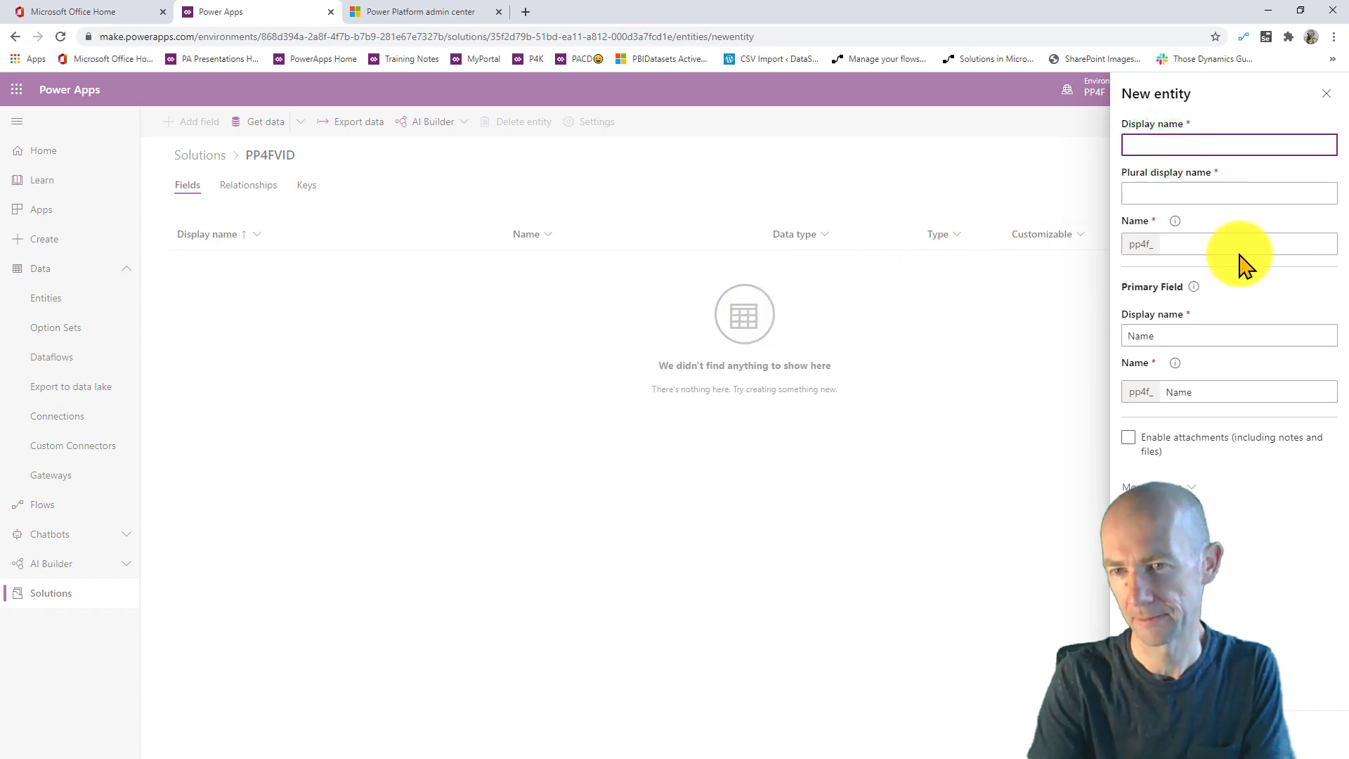
text(cod)
key(BackSpace)
key(BackSpace)
key(BackSpace)
text(ex)
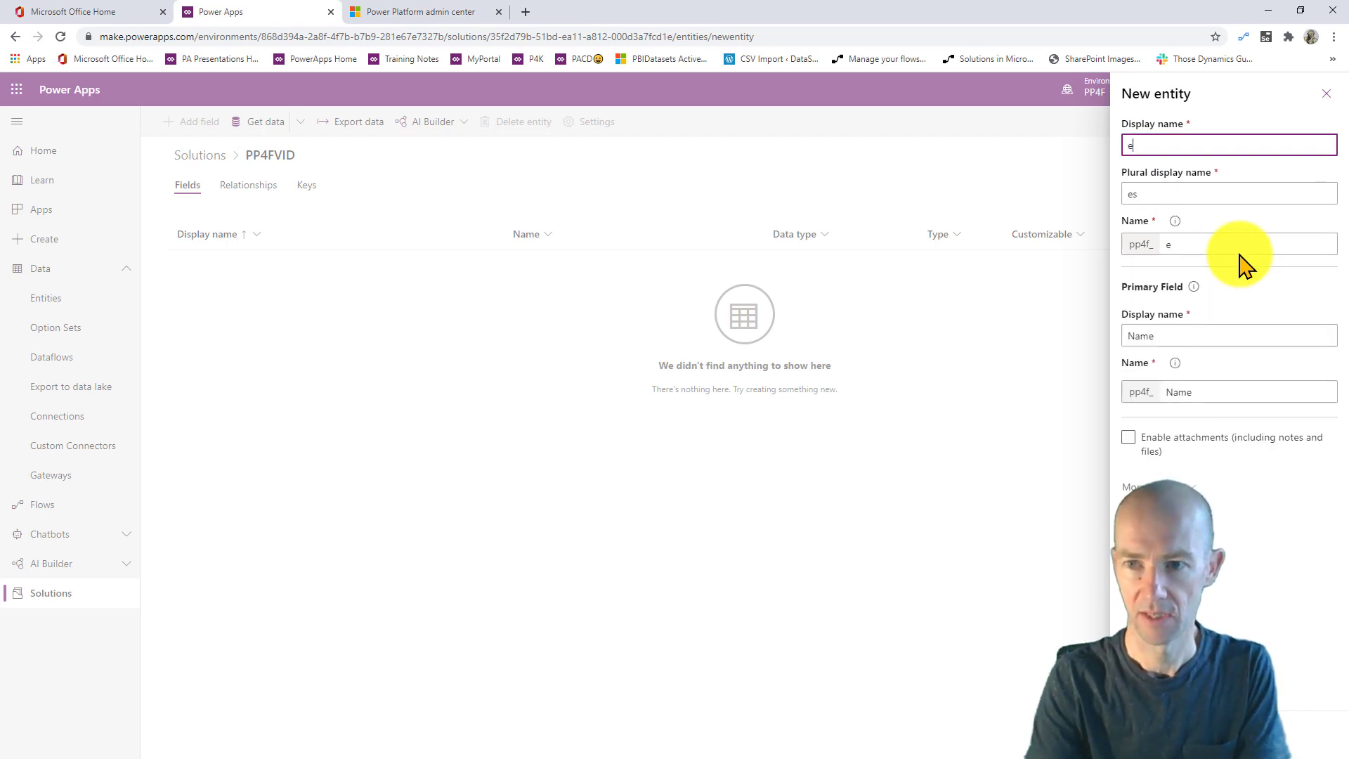
key(BackSpace)
key(BackSpace)
text(EXPE)
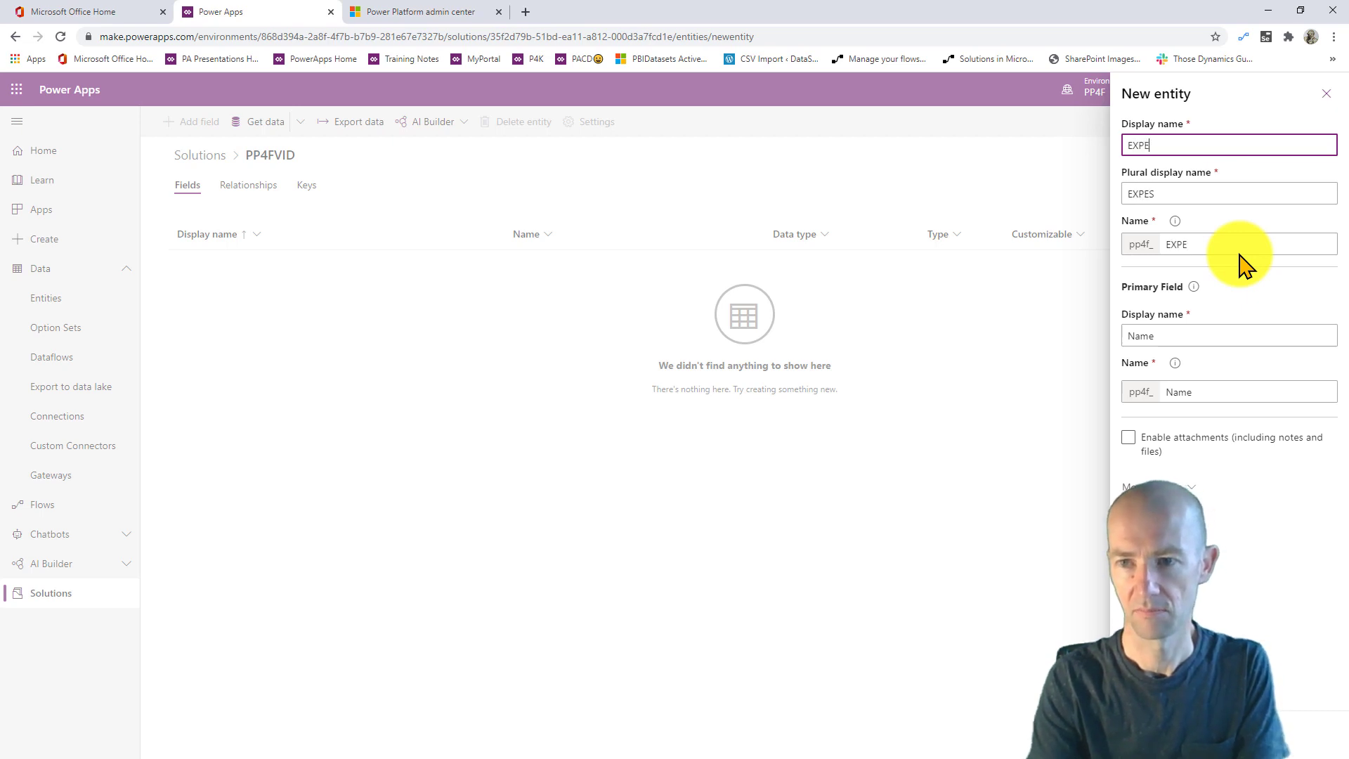
text(NSE_CAT)
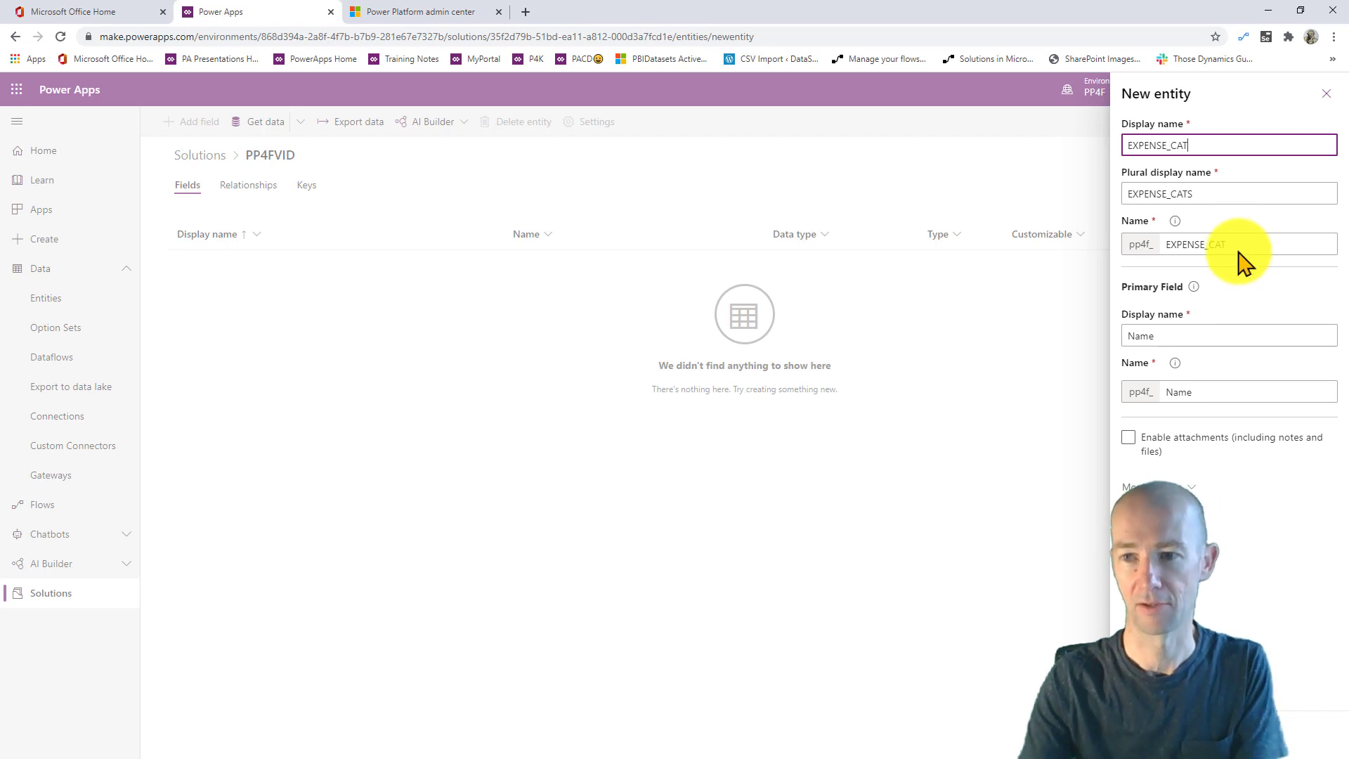
text(EGORY)
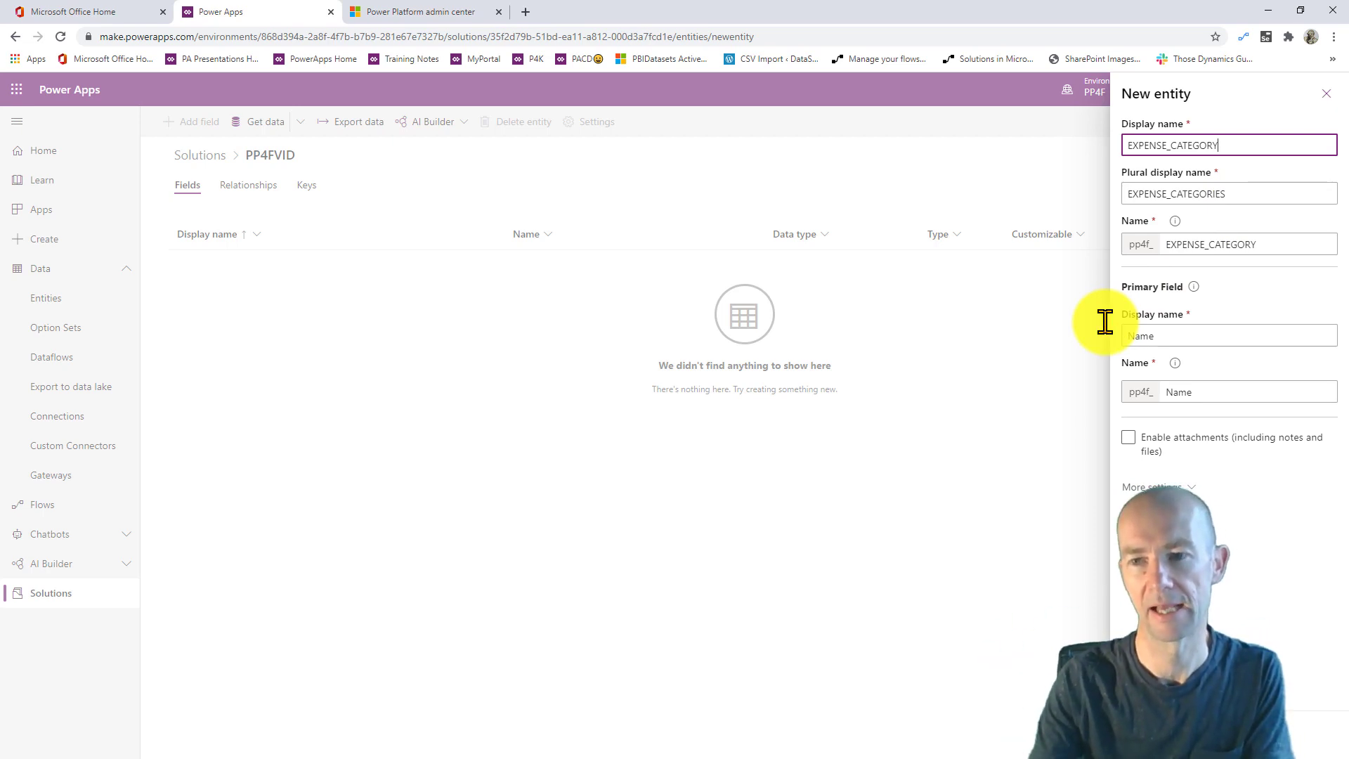
double_click(1195, 337)
text(c)
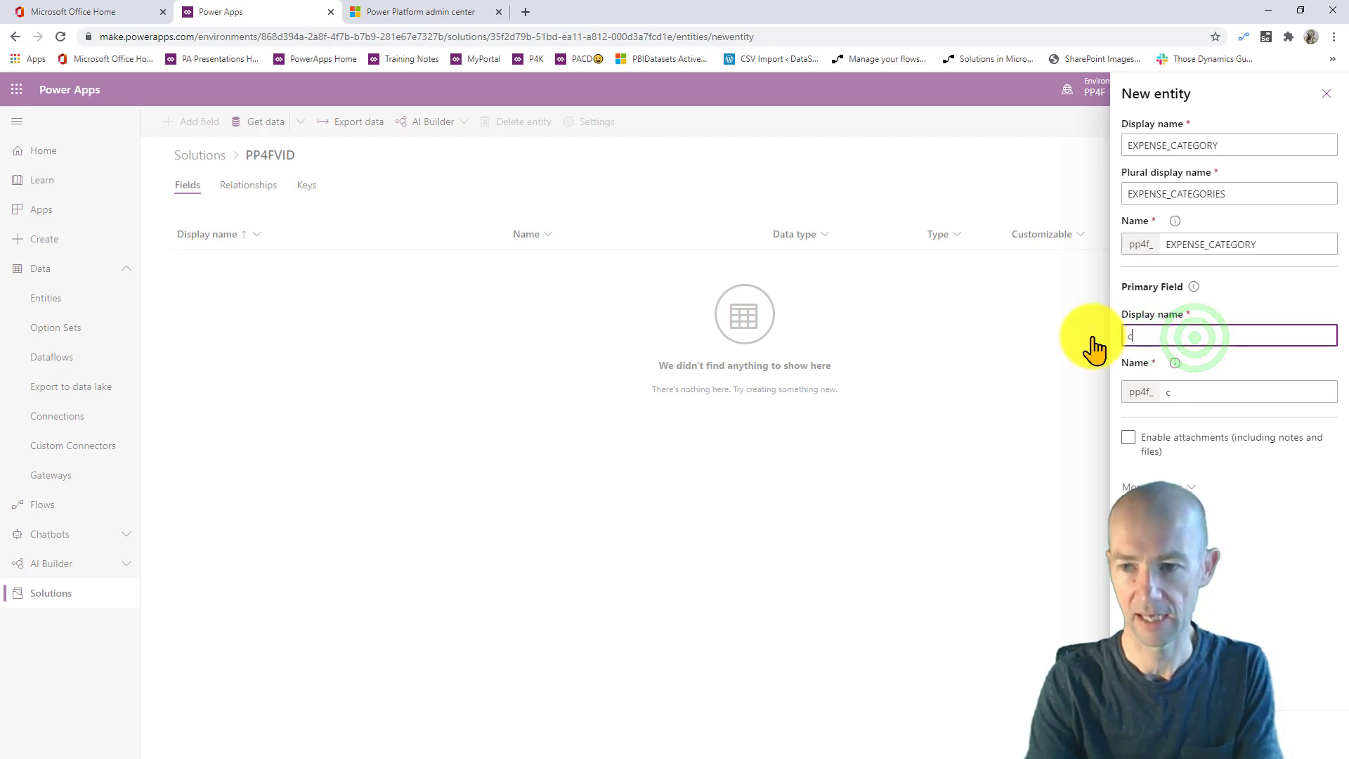
text(ATEGORY)
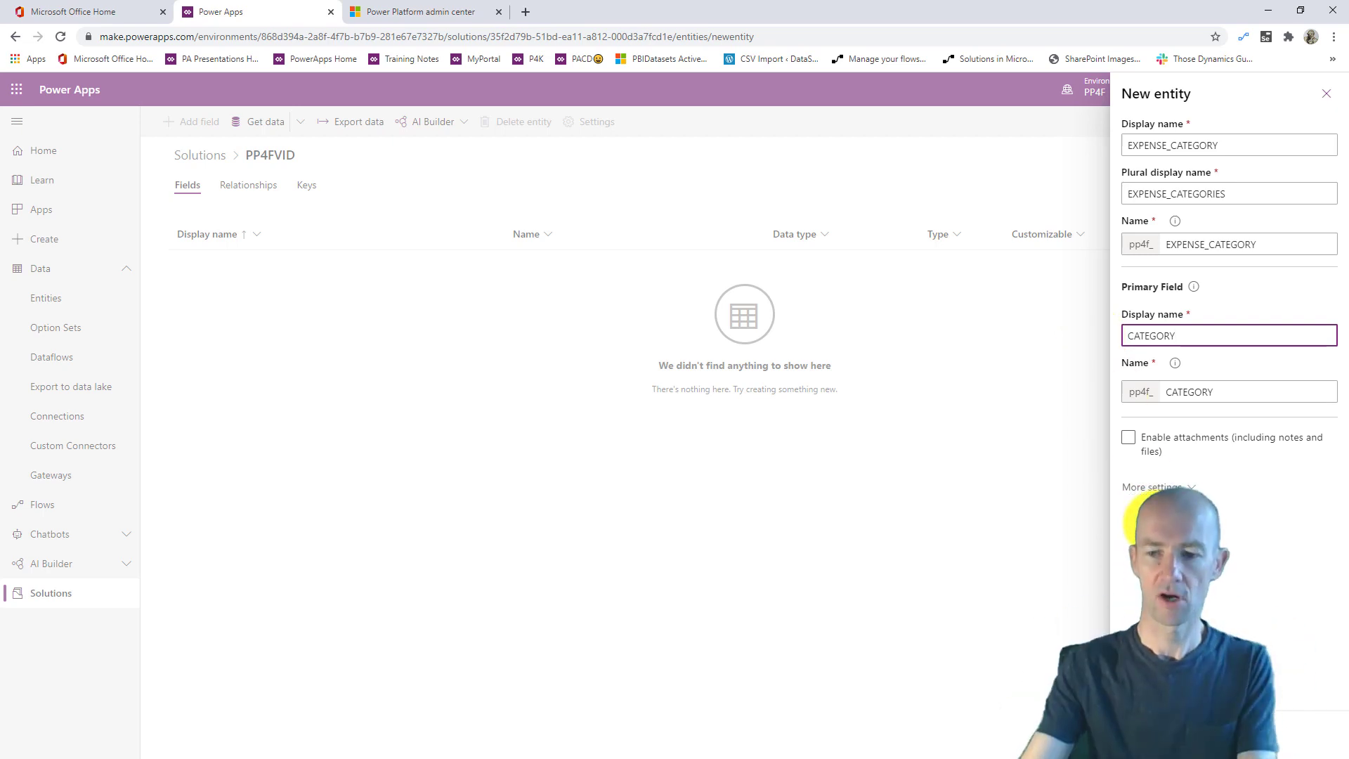
click(1151, 733)
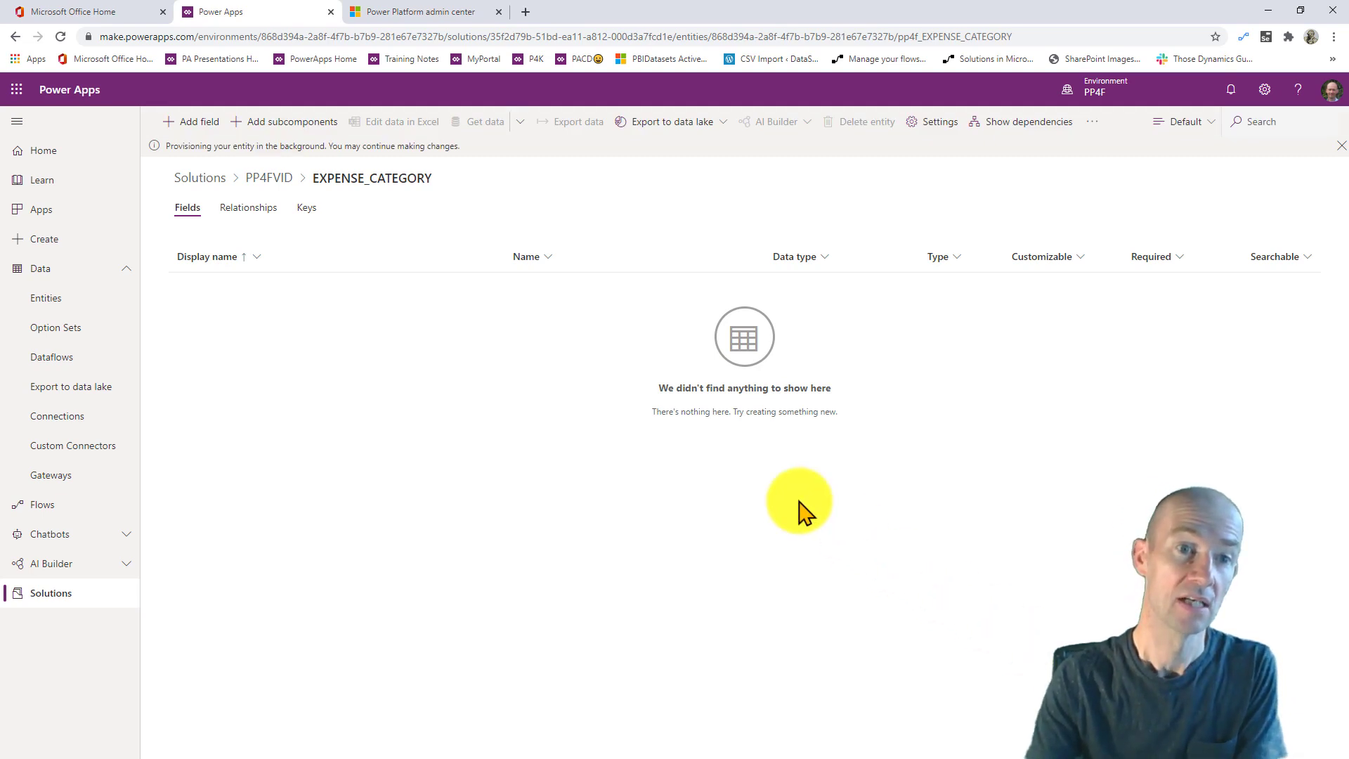
- Add a text field named ACCOUNT to EXPENSE_CATEGORY and begin another new field
click(190, 122)
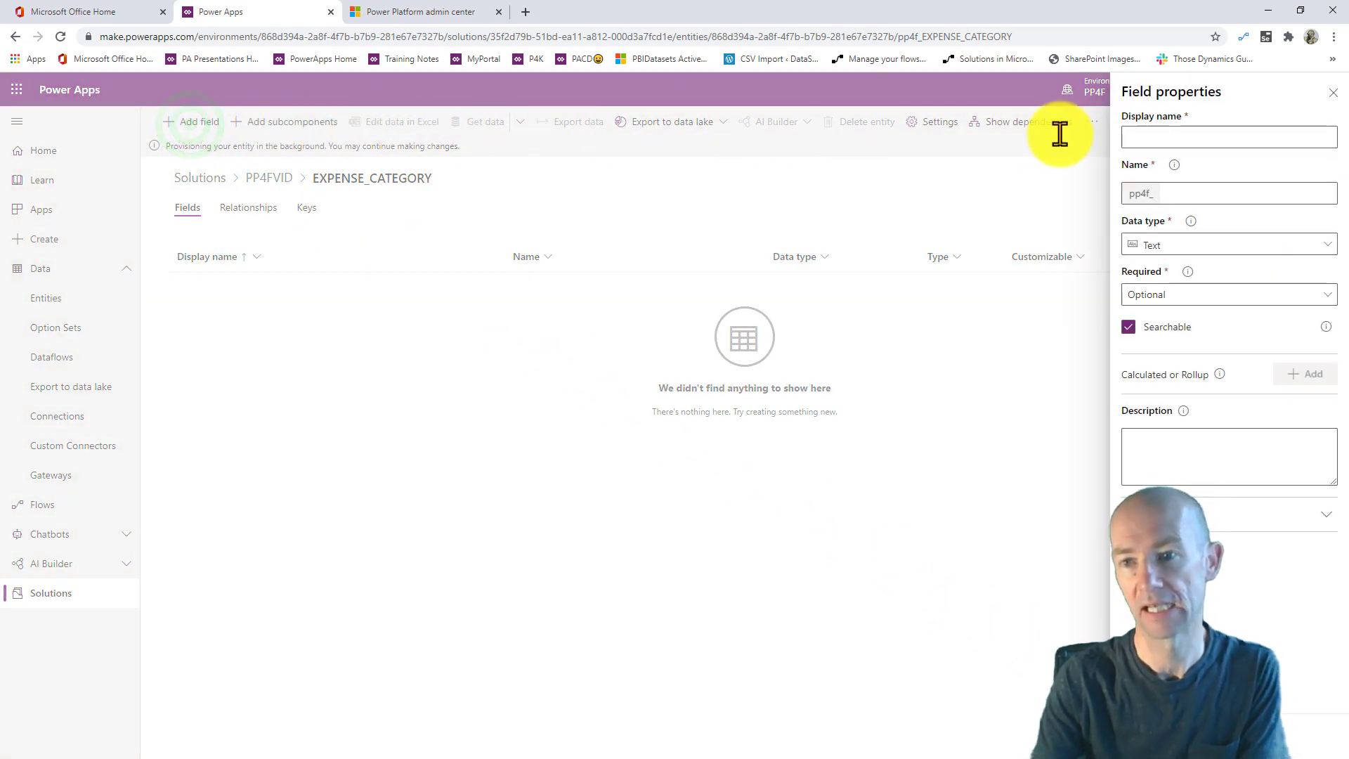
click(1167, 135)
text(ACCOU T)
key(BackSpace)
key(BackSpace)
text(NT)
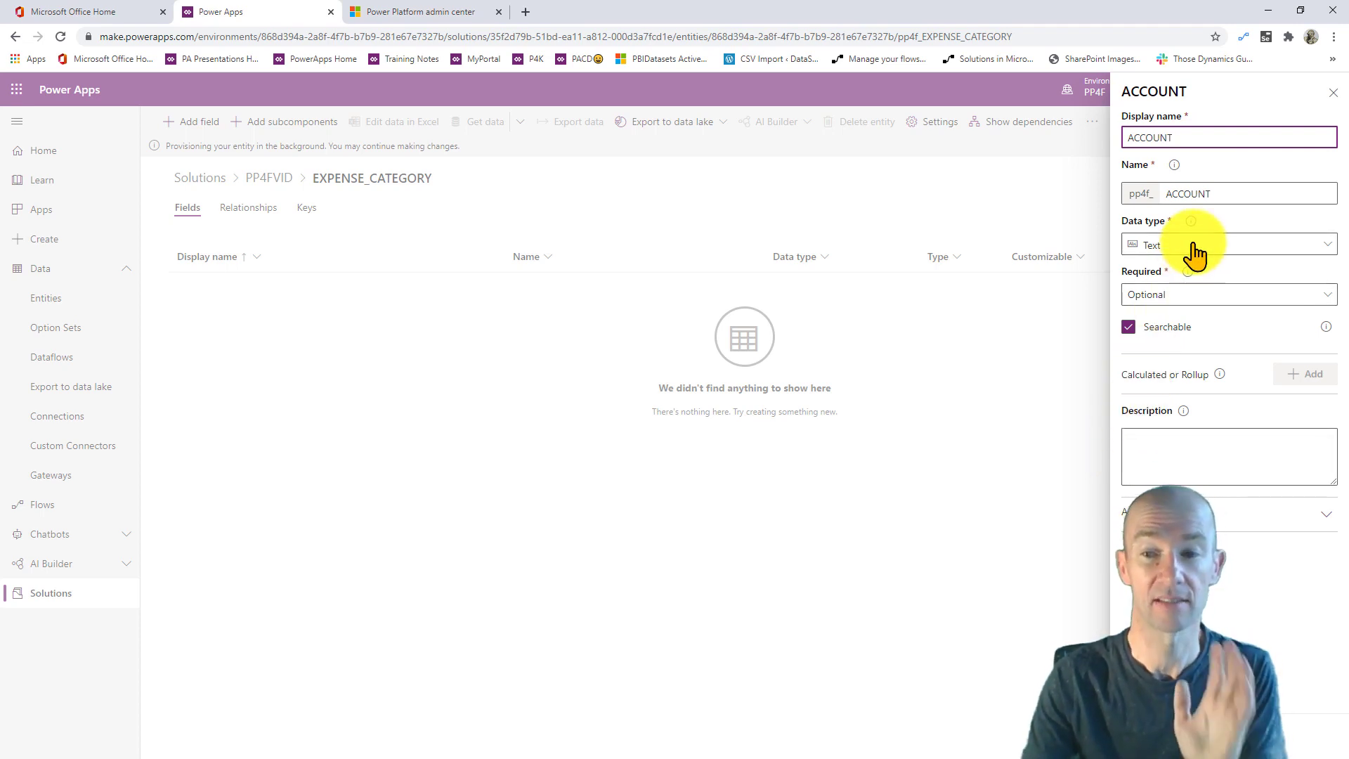
click(1151, 737)
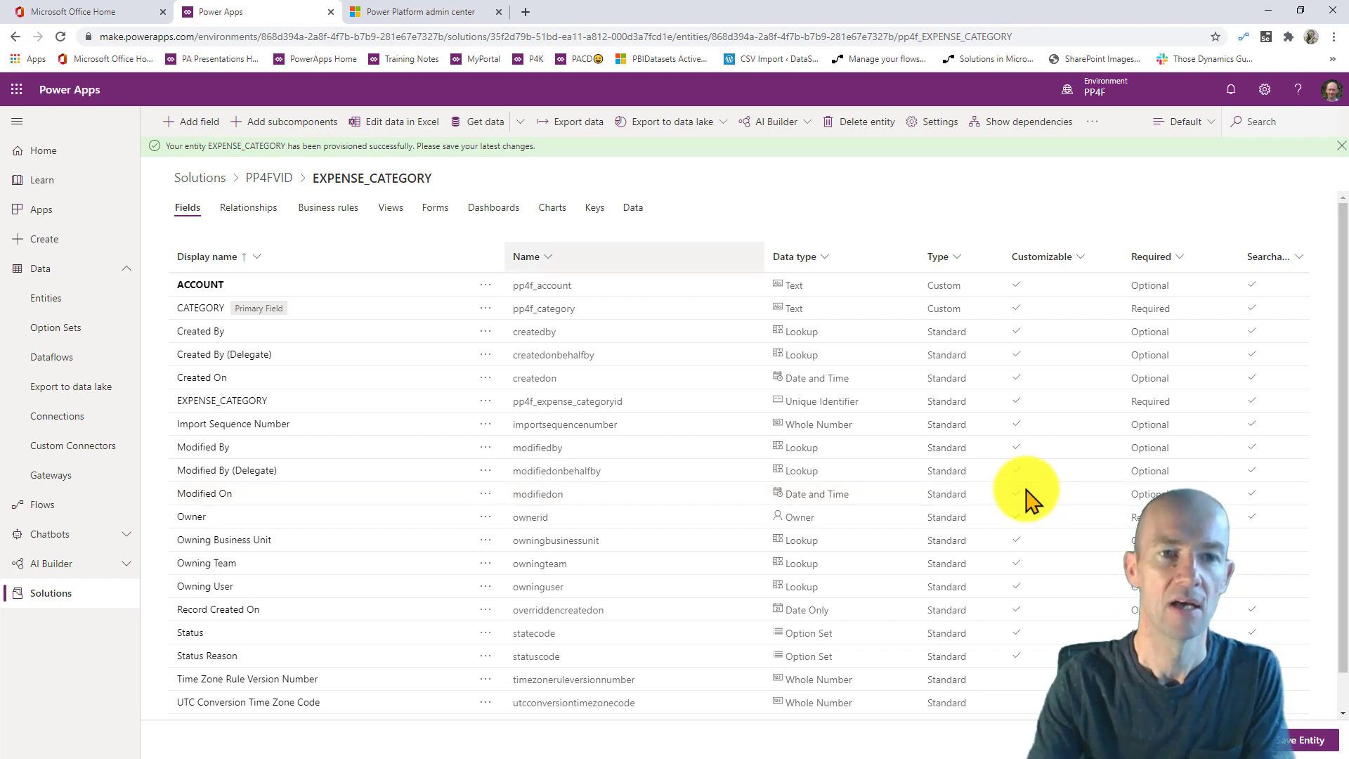
click(201, 134)
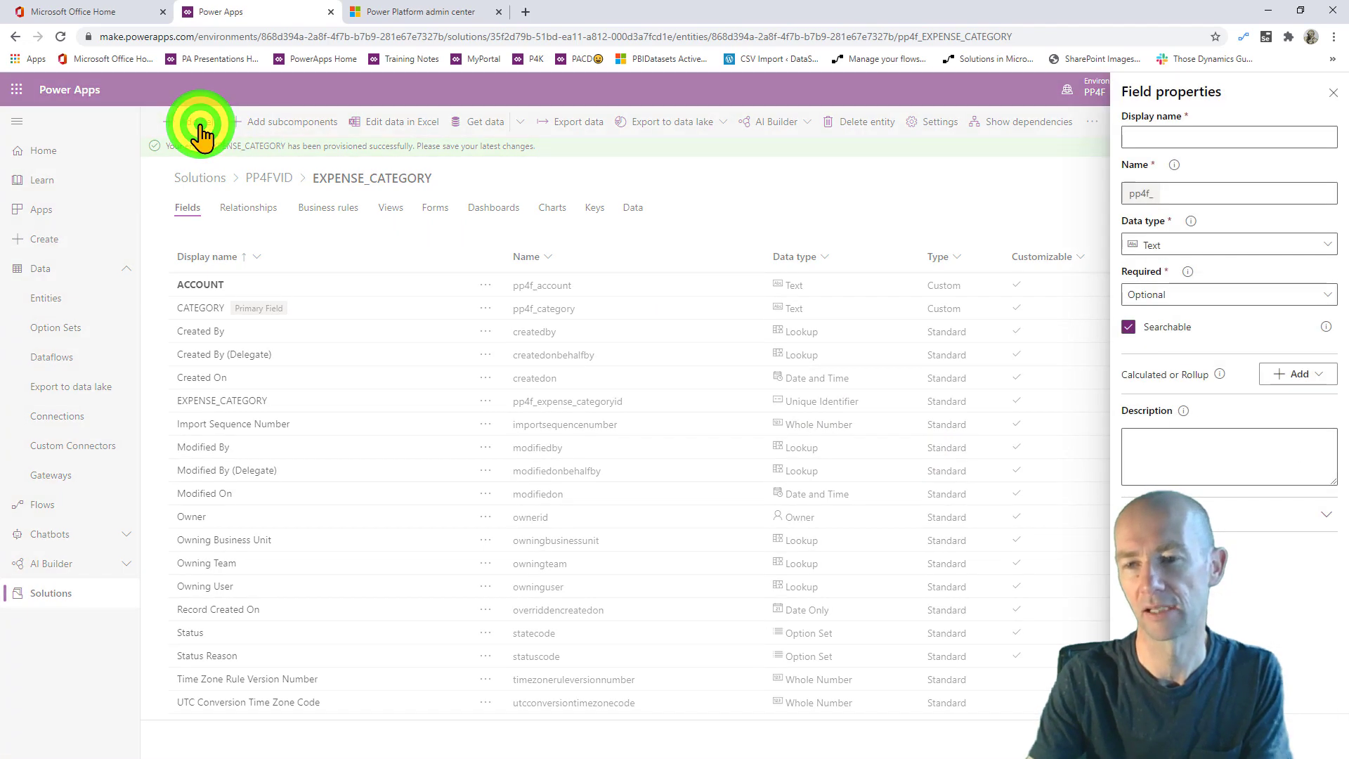
- Name the new text field EXPENSE_SUPERCATEGORY and add it to the entity
click(1166, 136)
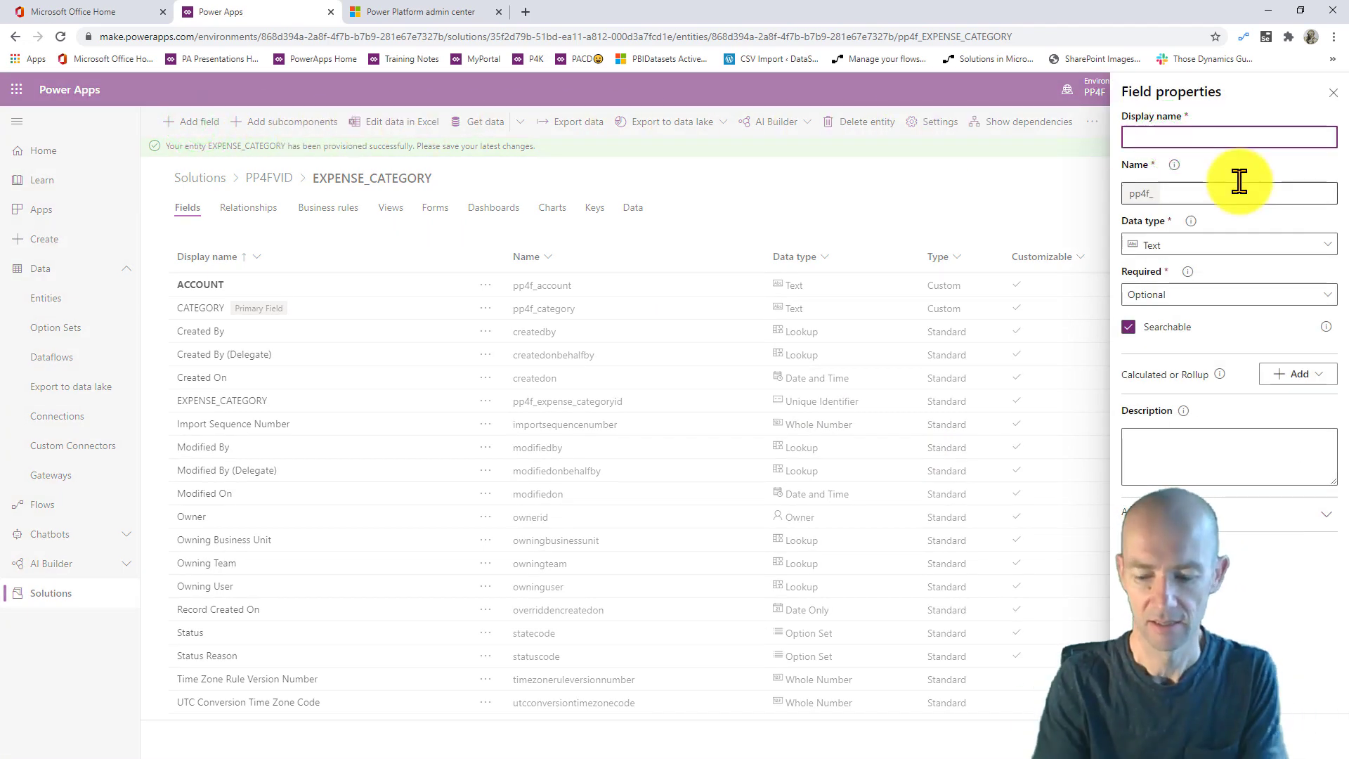
text(PL)
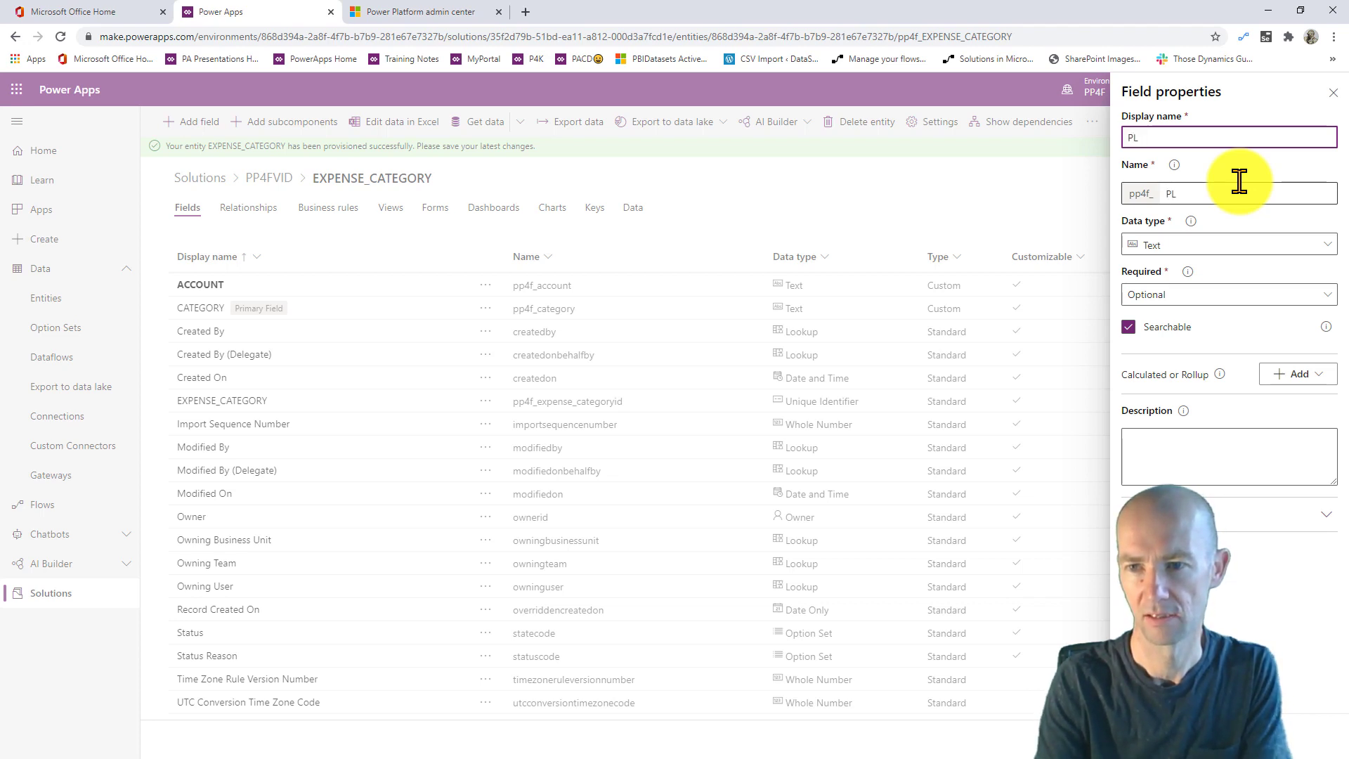
key(BackSpace)
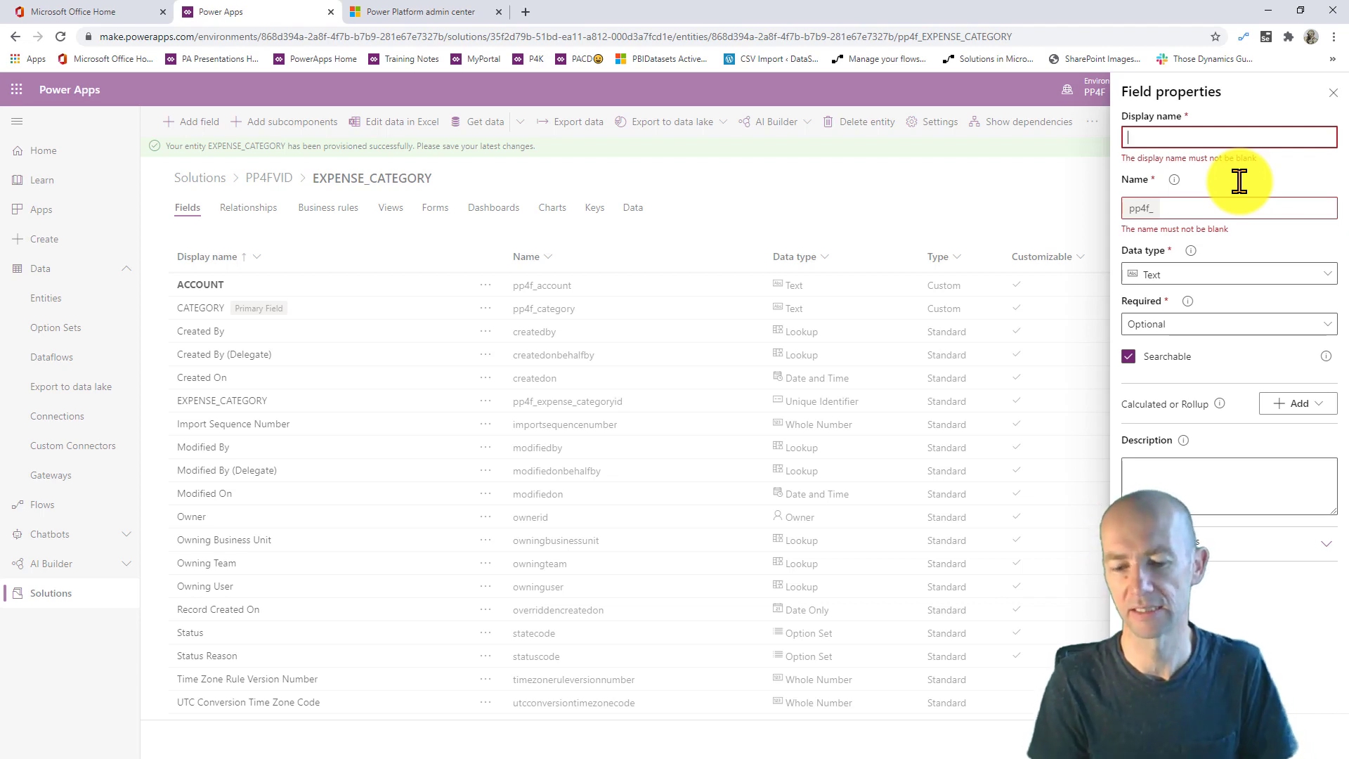
text(EXPENSE)
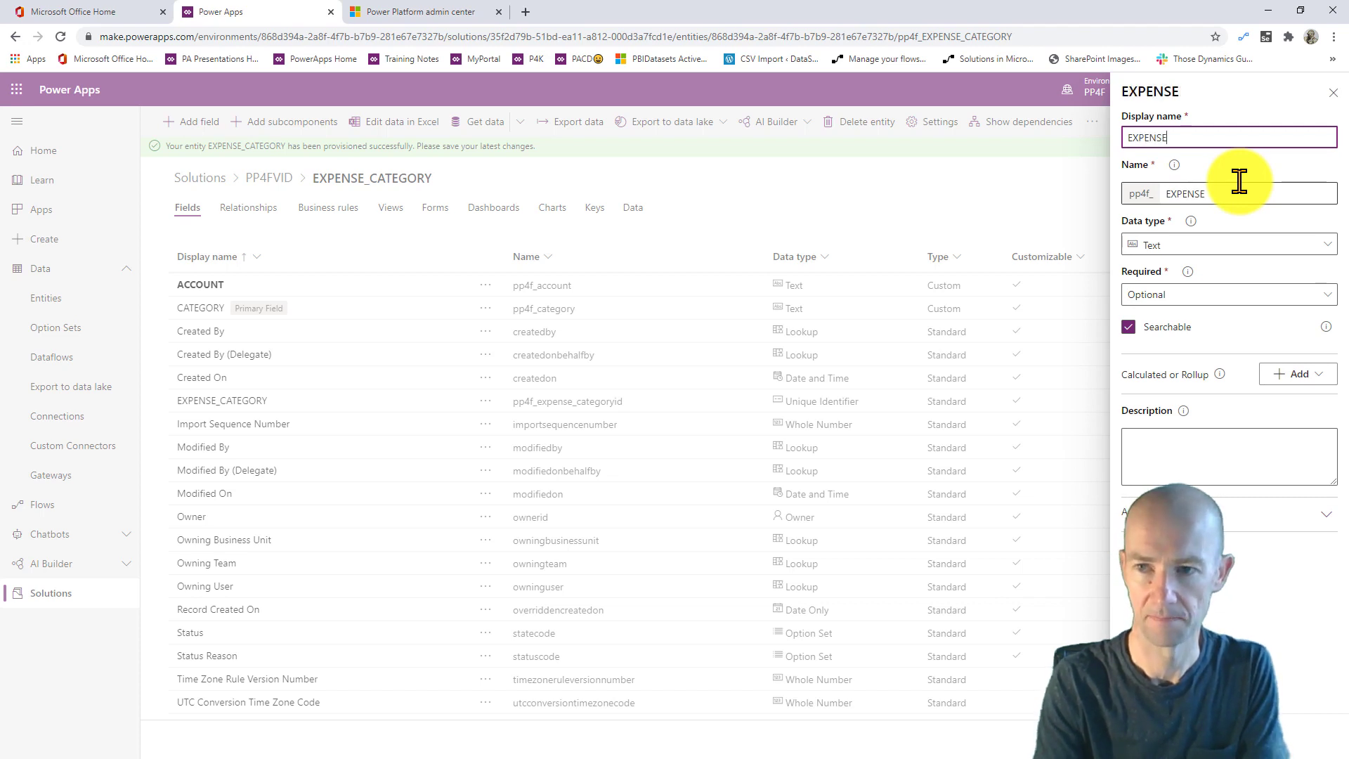
text(_)
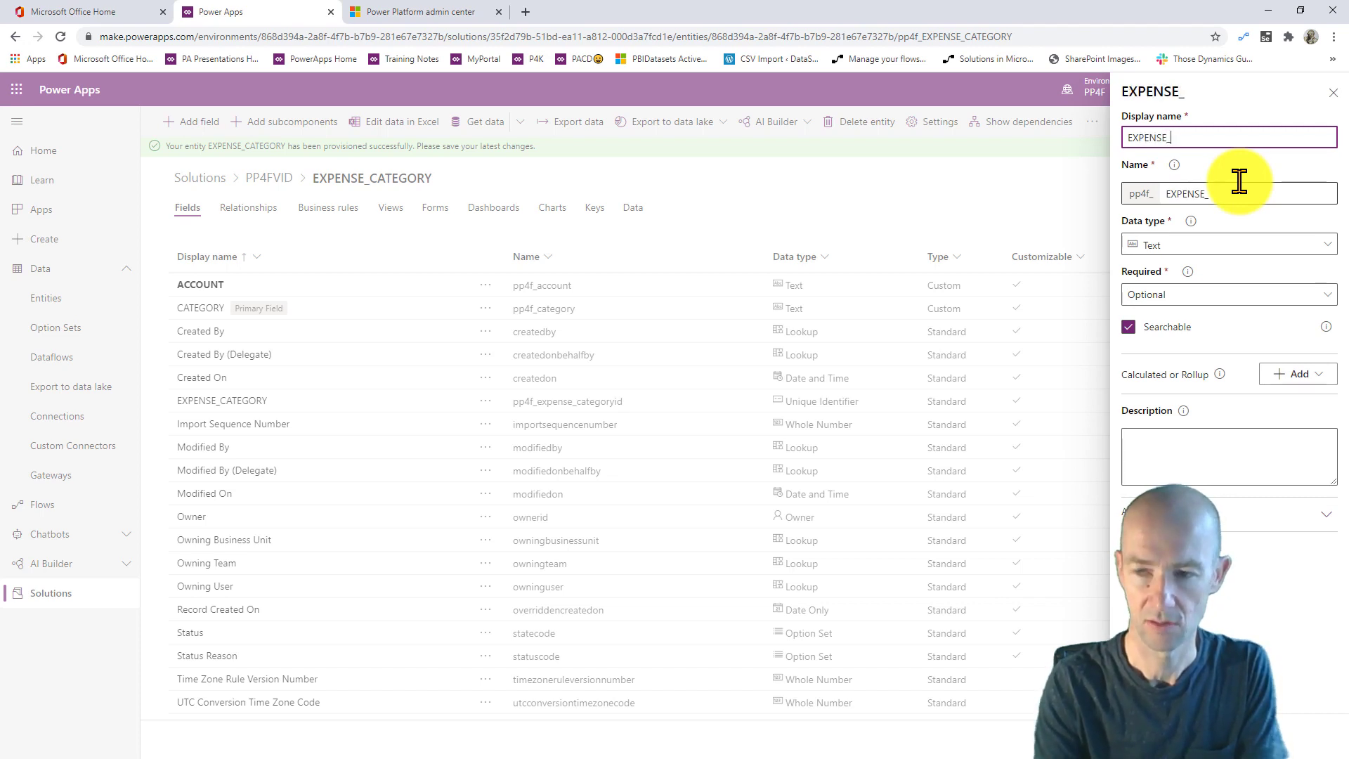
text(SUPERCATEGORY)
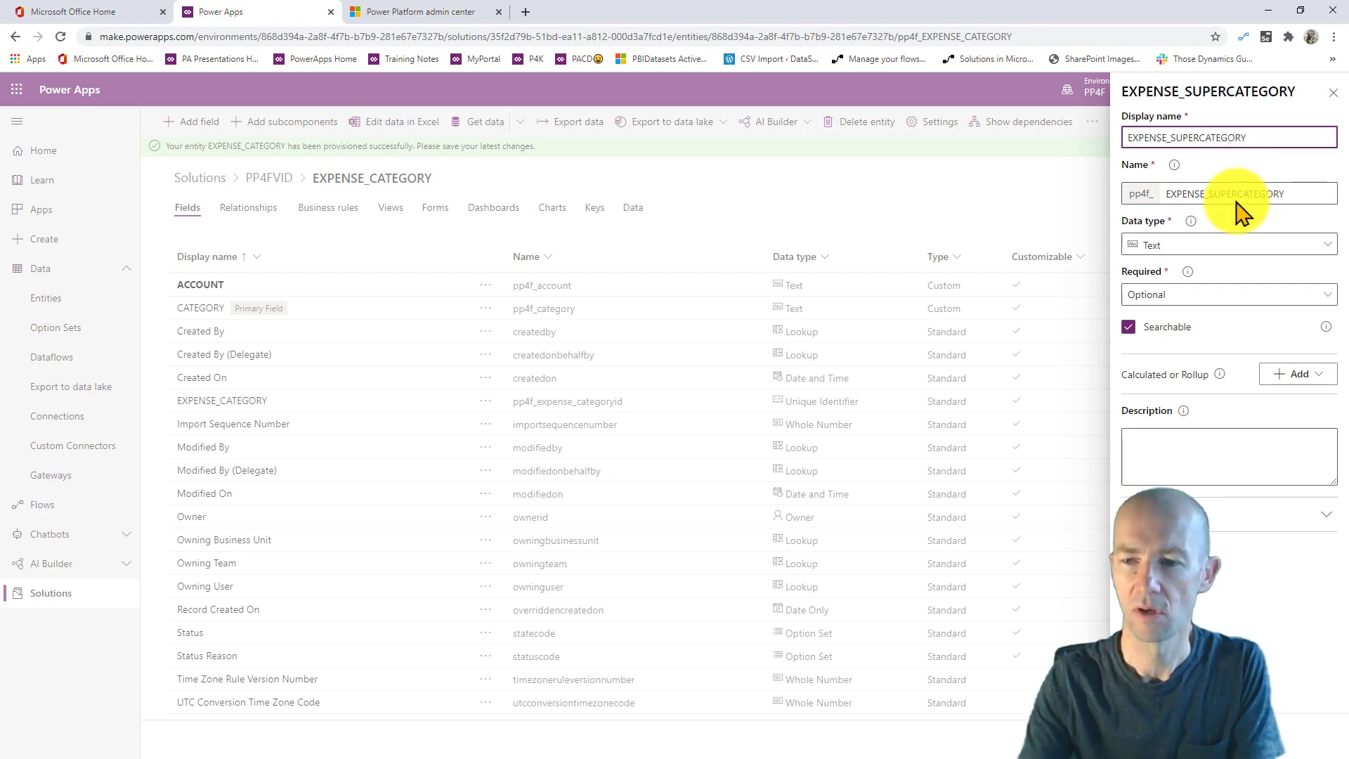
click(1155, 739)
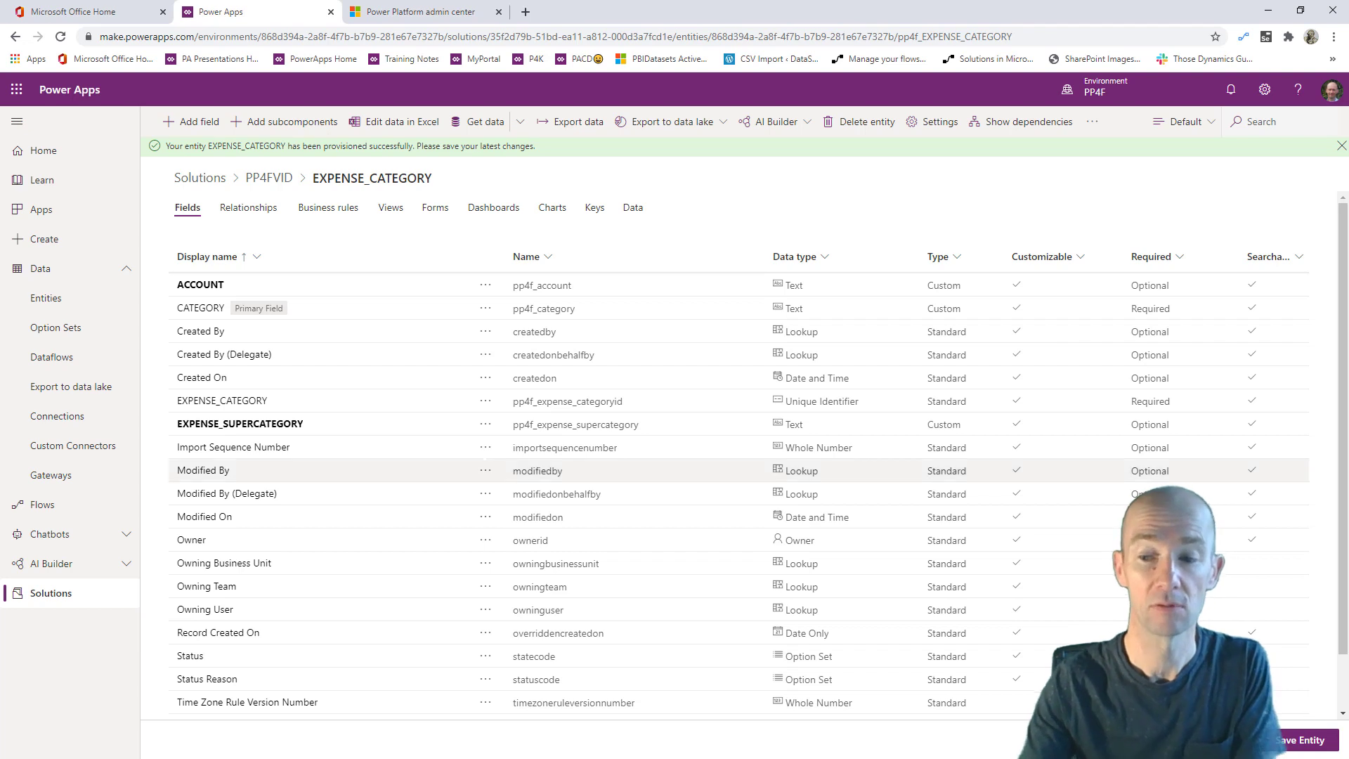
- Save EXPENSE_CATEGORY and open its main Information form
click(1290, 743)
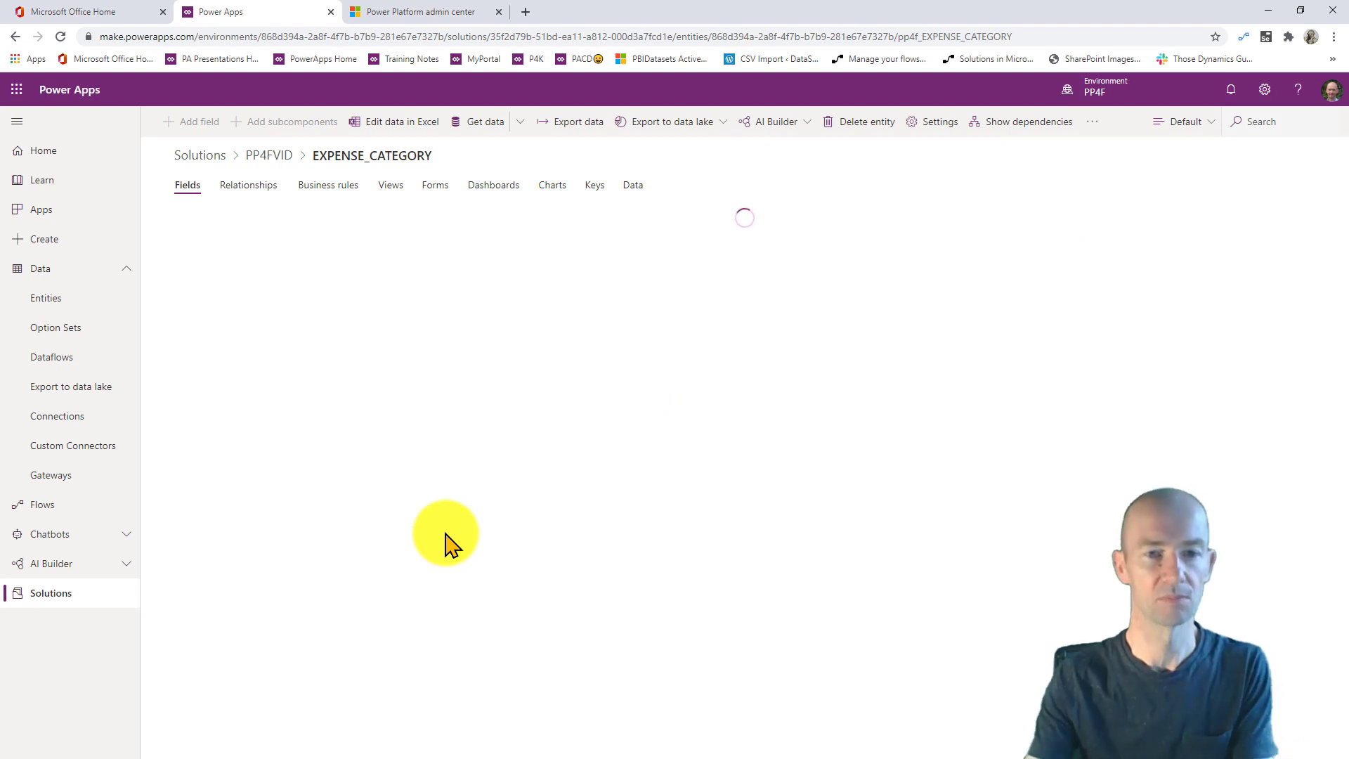
click(435, 187)
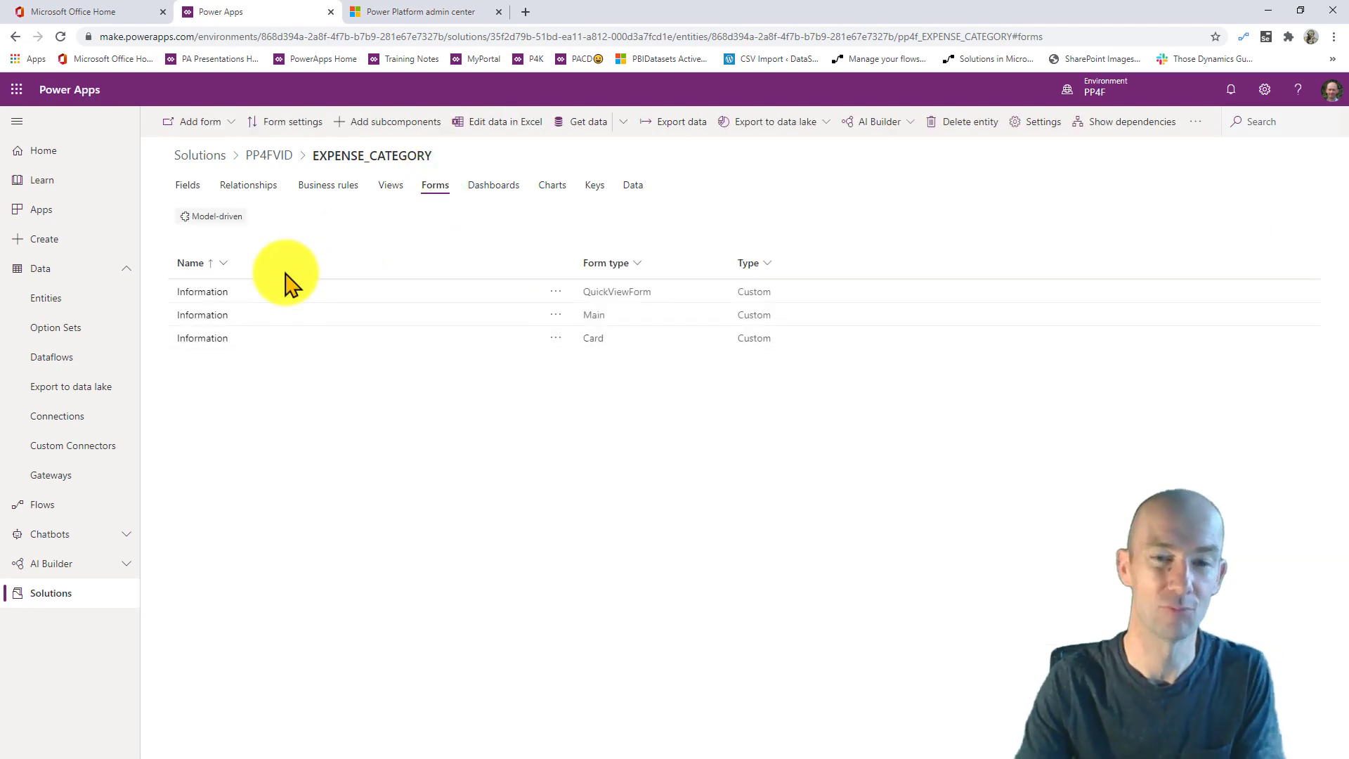
click(217, 316)
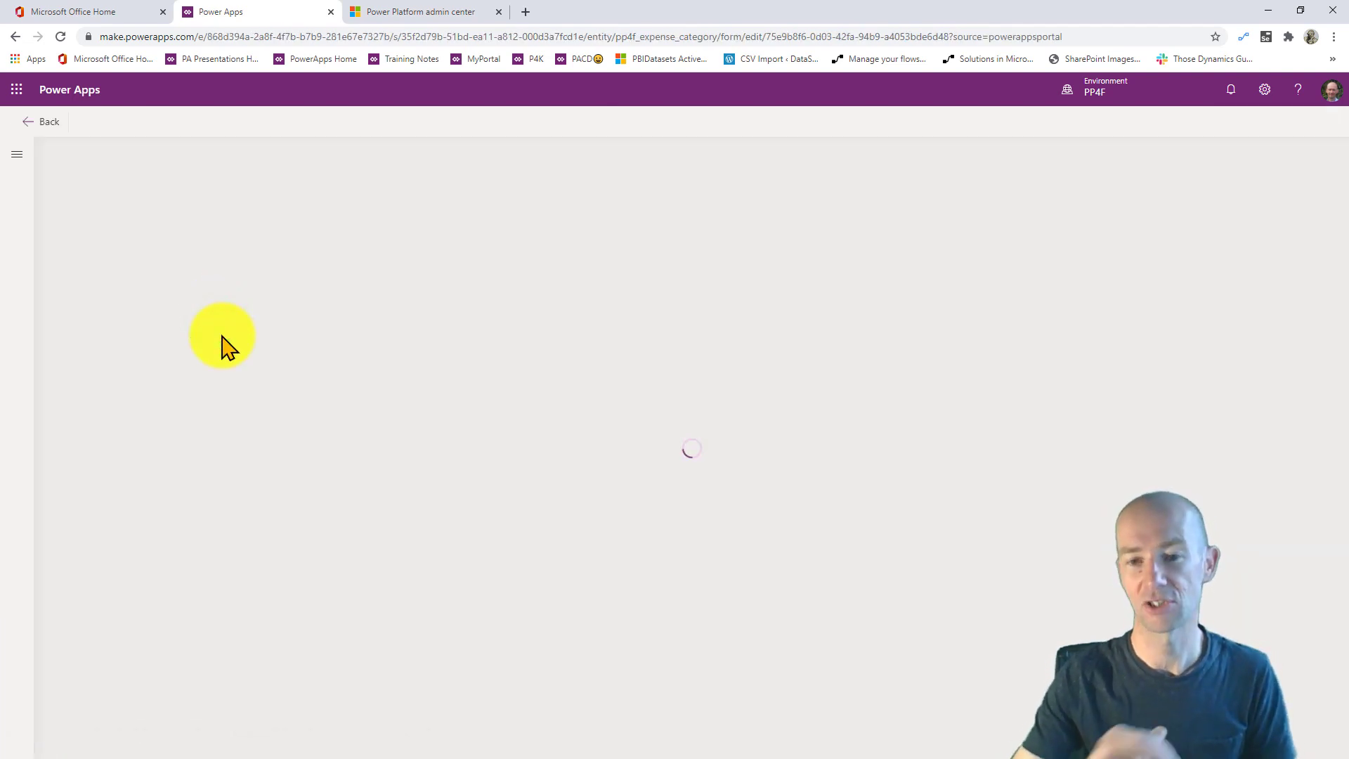
- Sign in, then add ACCOUNT and EXPENSE_SUPERCATEGORY to the main Information form and save it
click(722, 446)
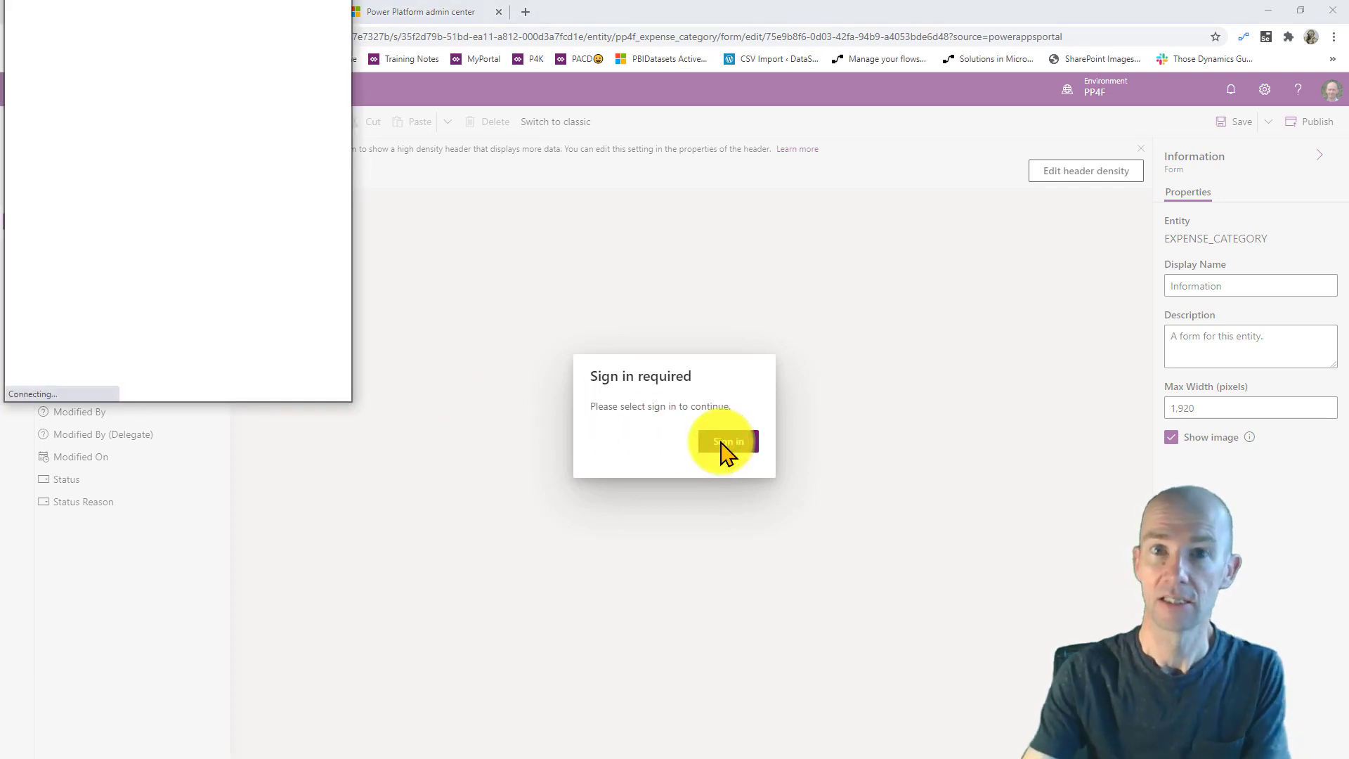
click(274, 196)
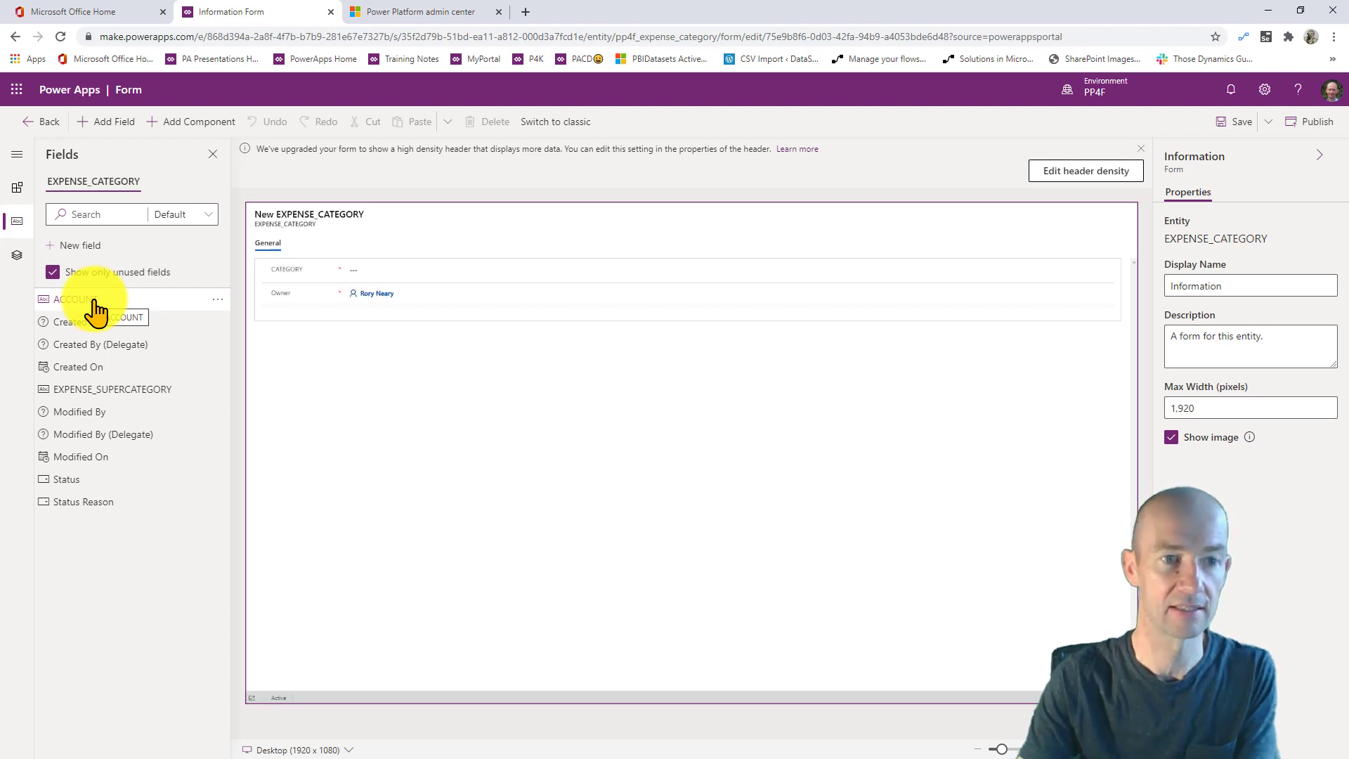
click(94, 301)
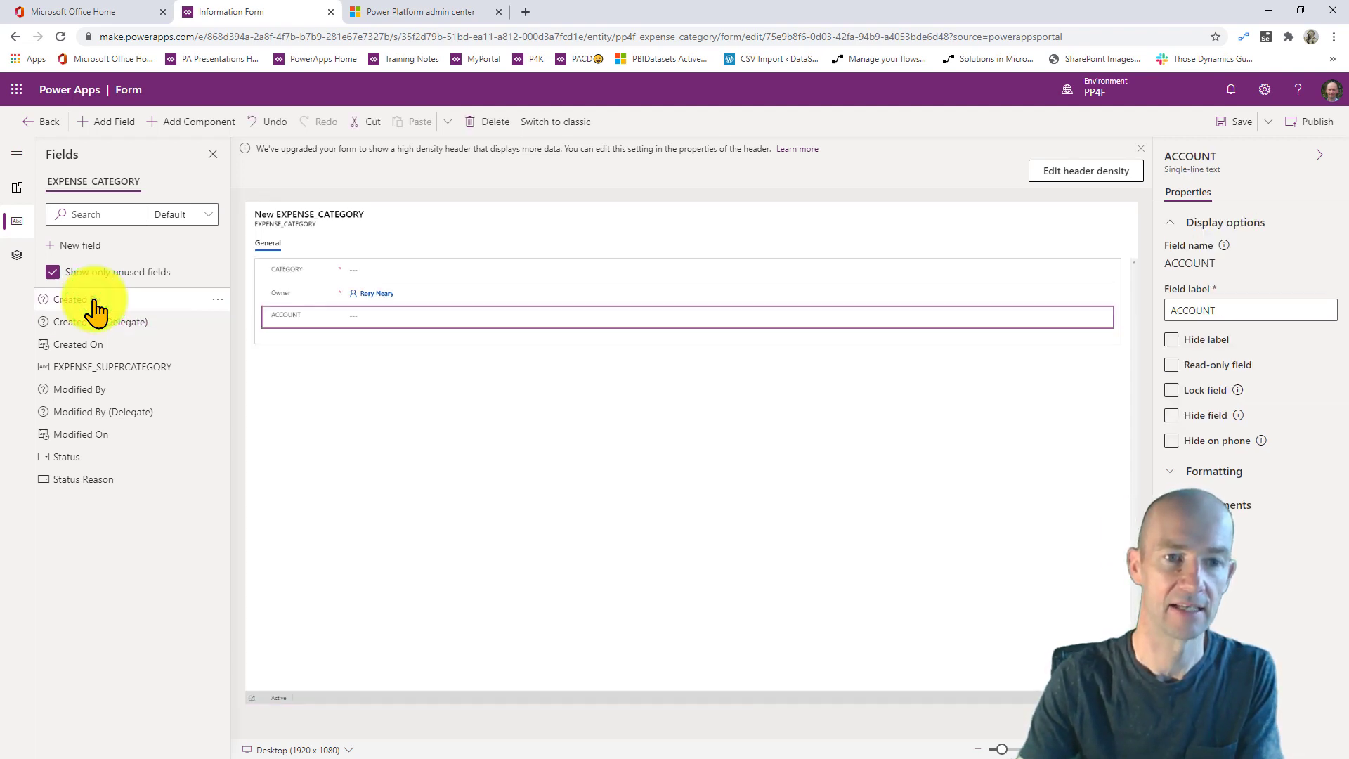
click(113, 364)
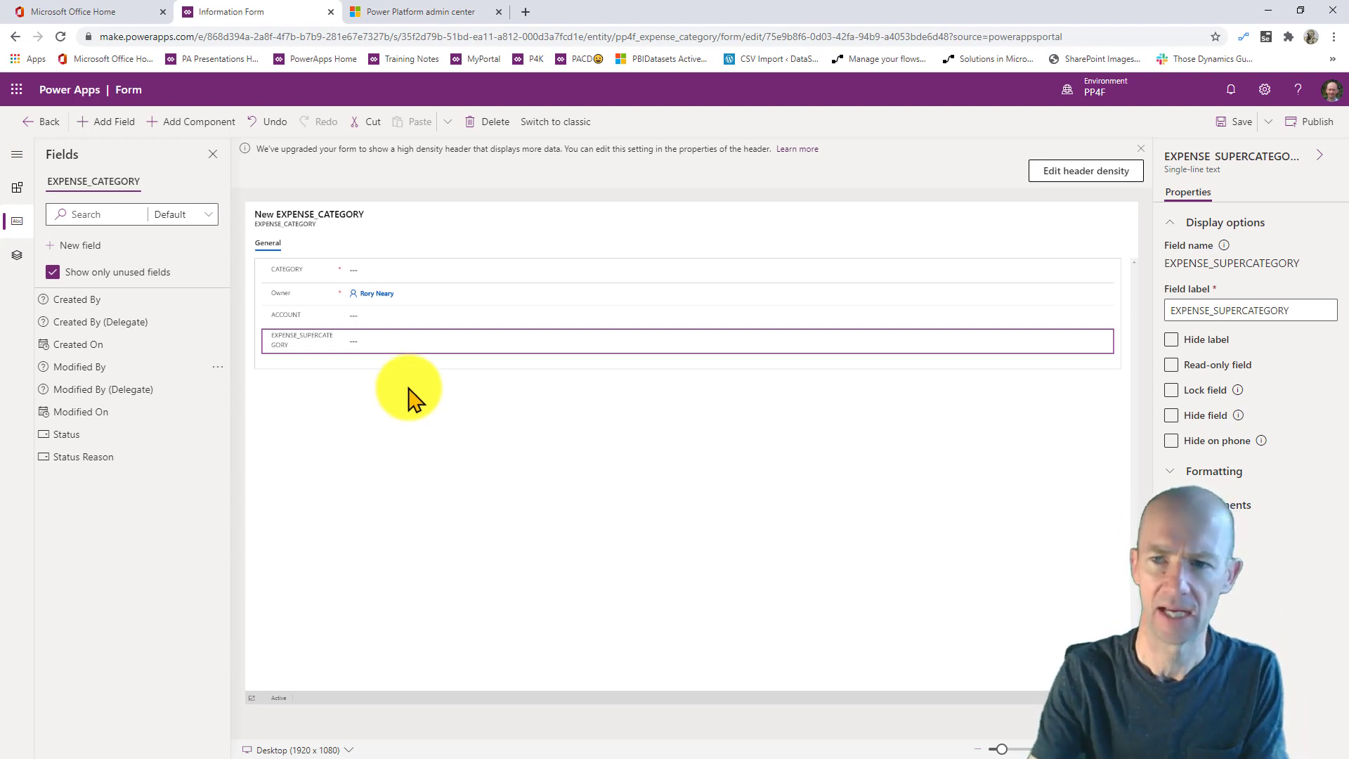
click(1241, 126)
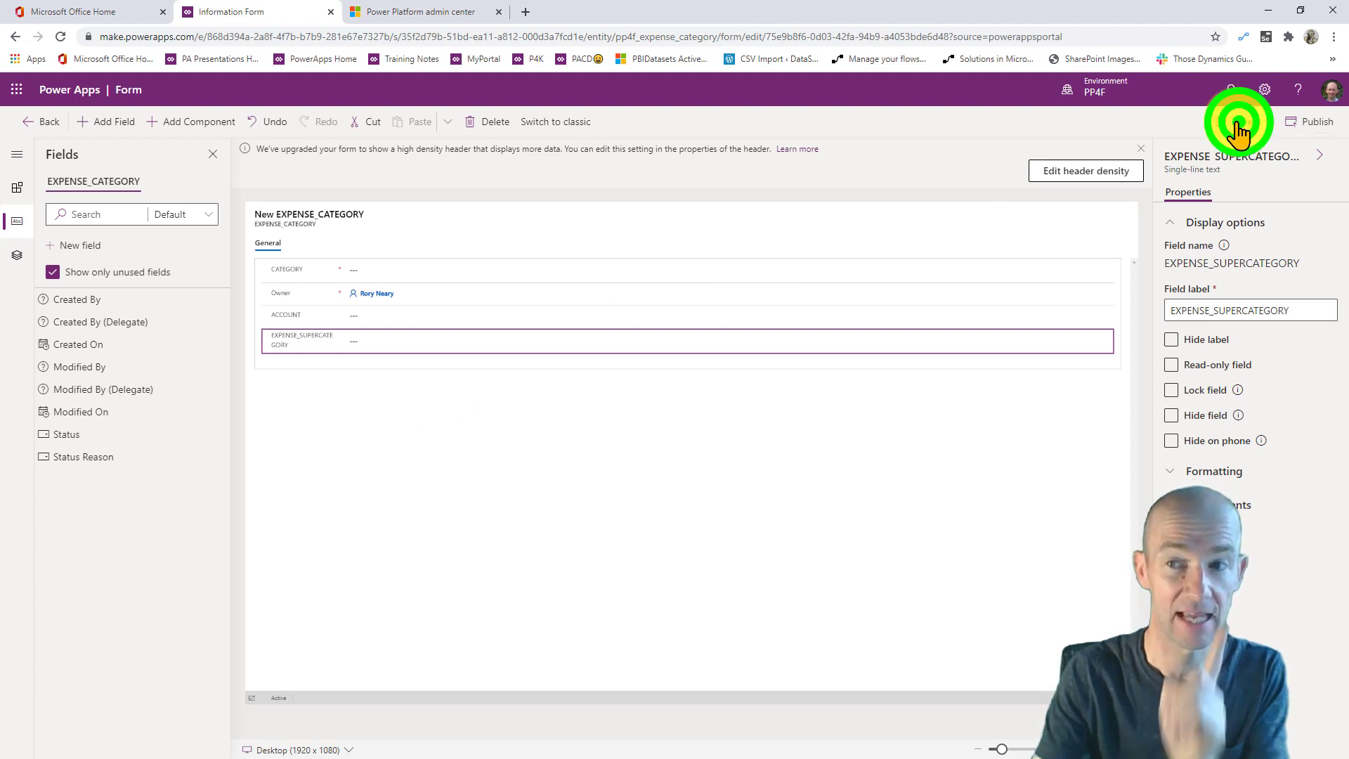
click(50, 125)
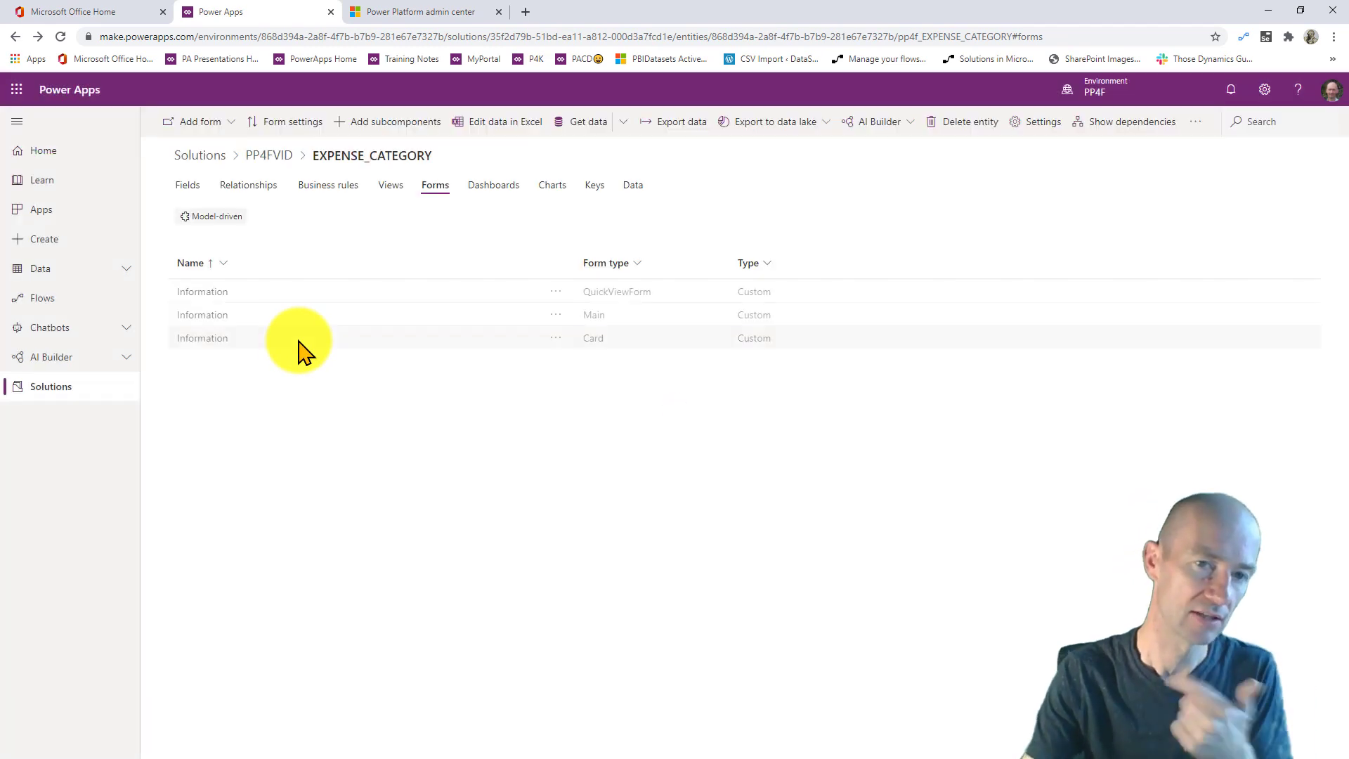
- Add ACCOUNT and EXPENSE_SUPERCATEGORY columns to the Active EXPENSE_CATEGORIES view and save it
click(387, 187)
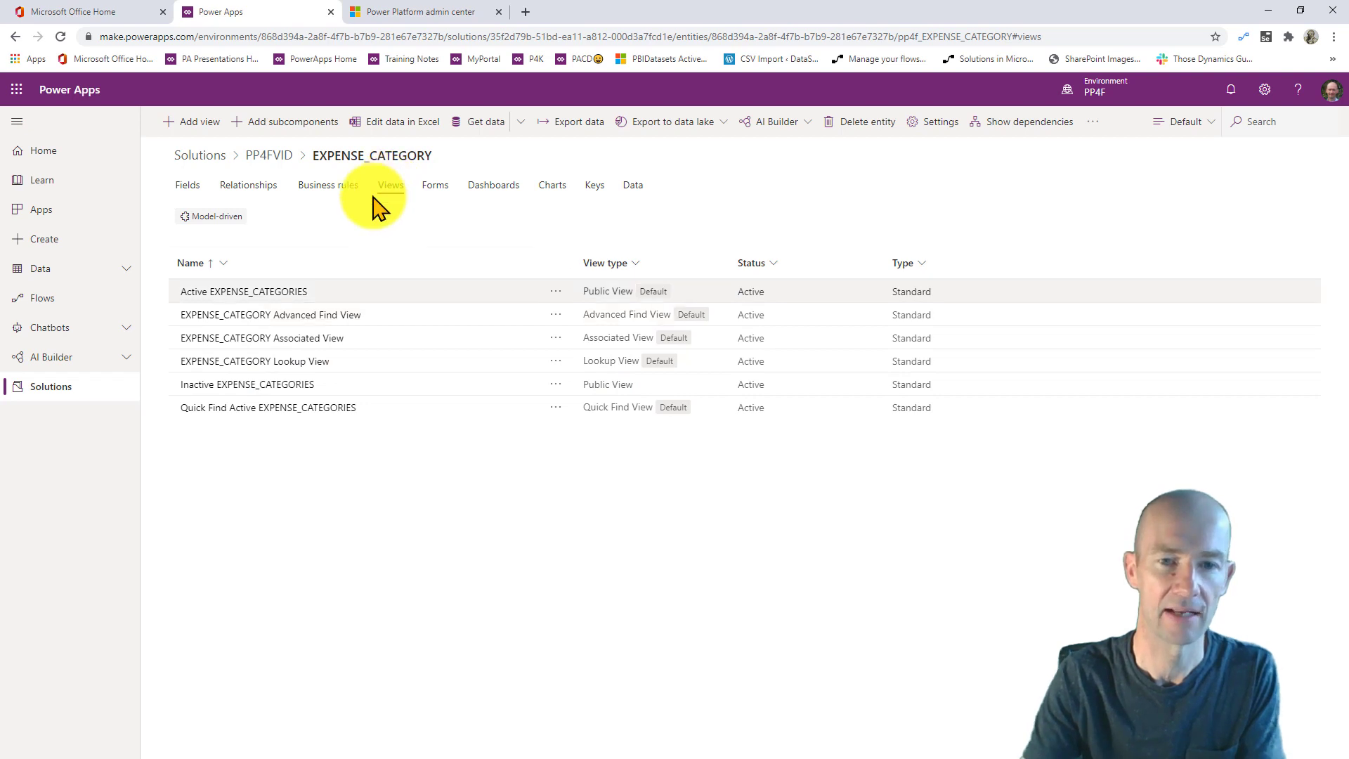
click(263, 288)
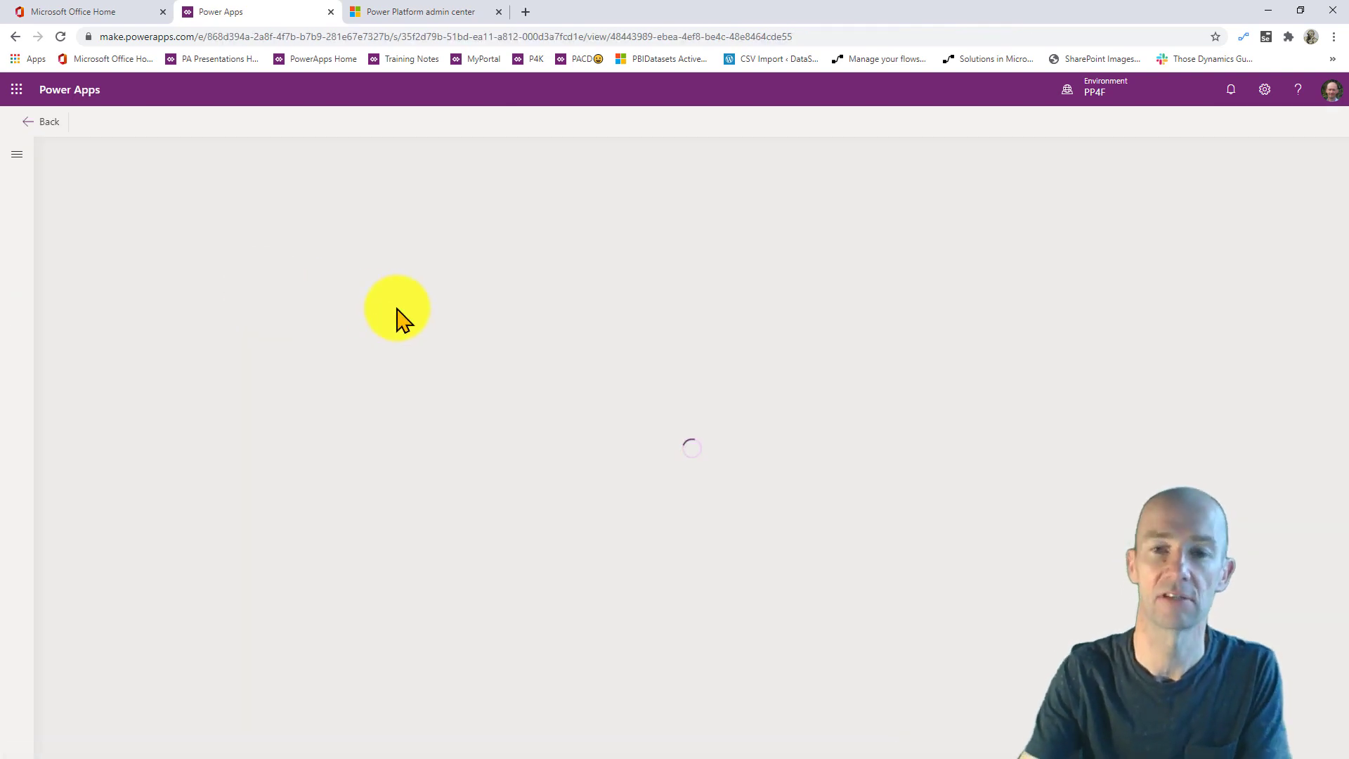
click(105, 298)
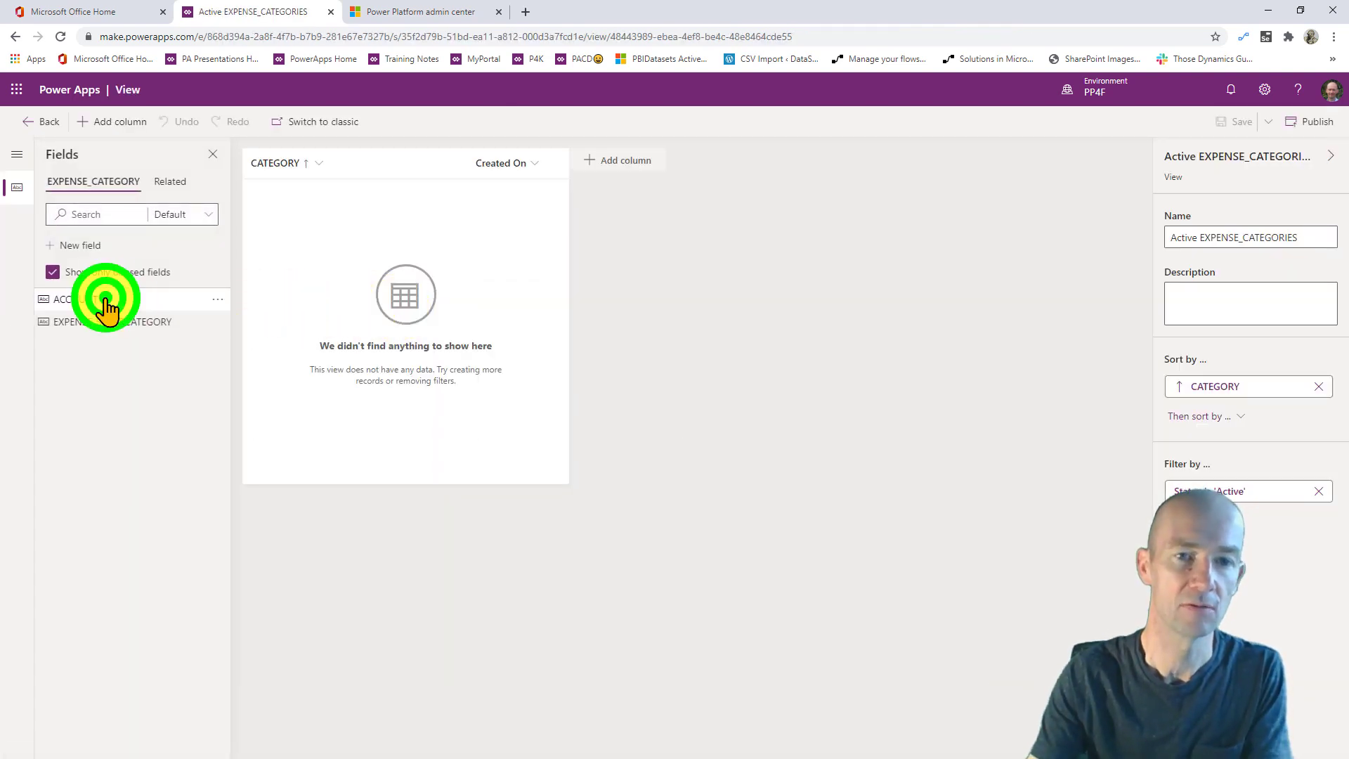
click(105, 298)
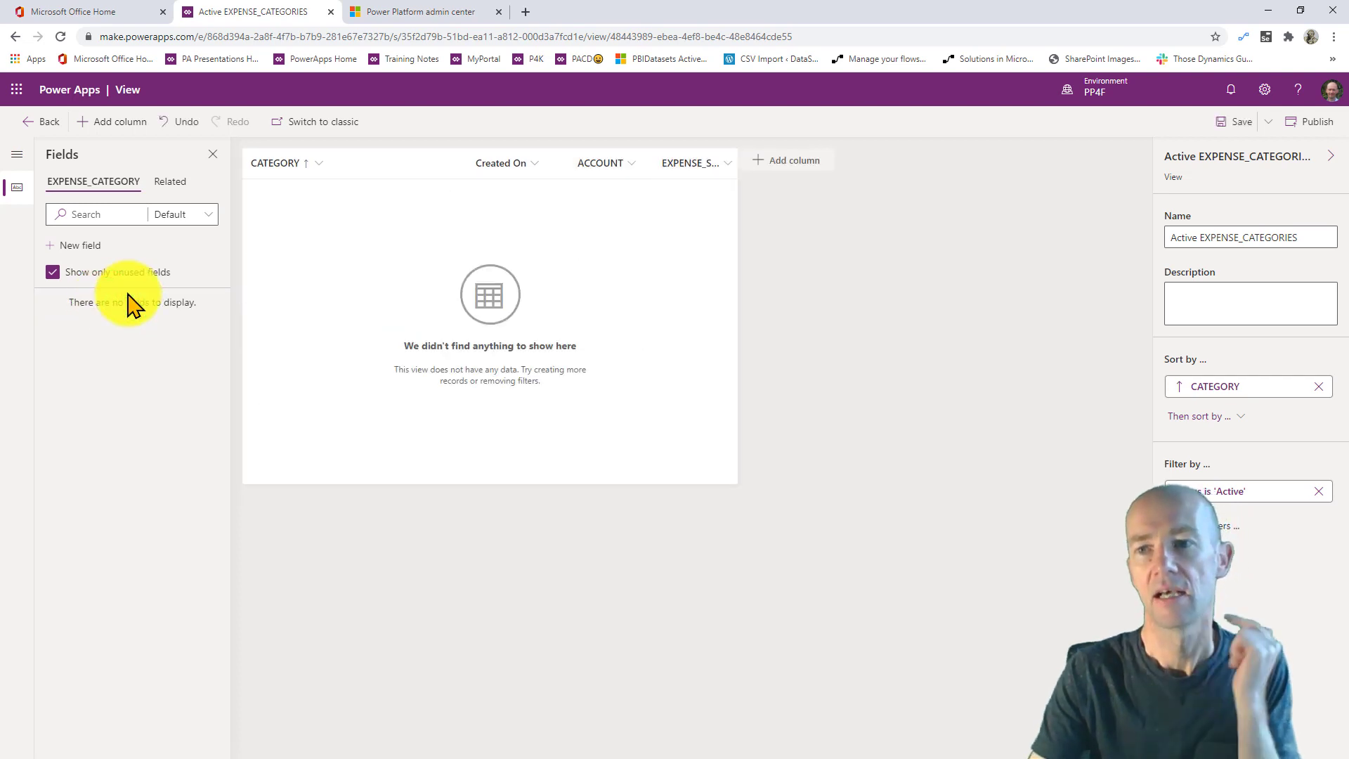
click(1225, 121)
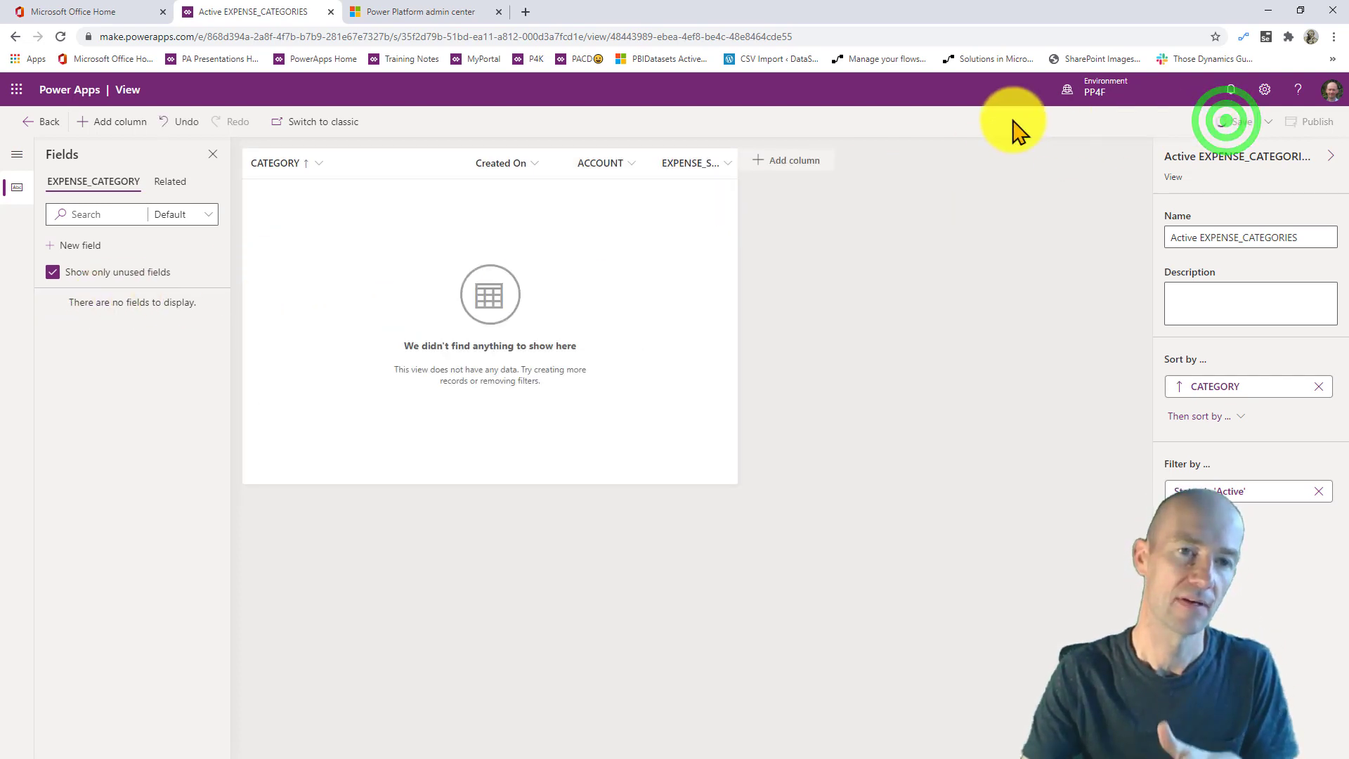
click(42, 125)
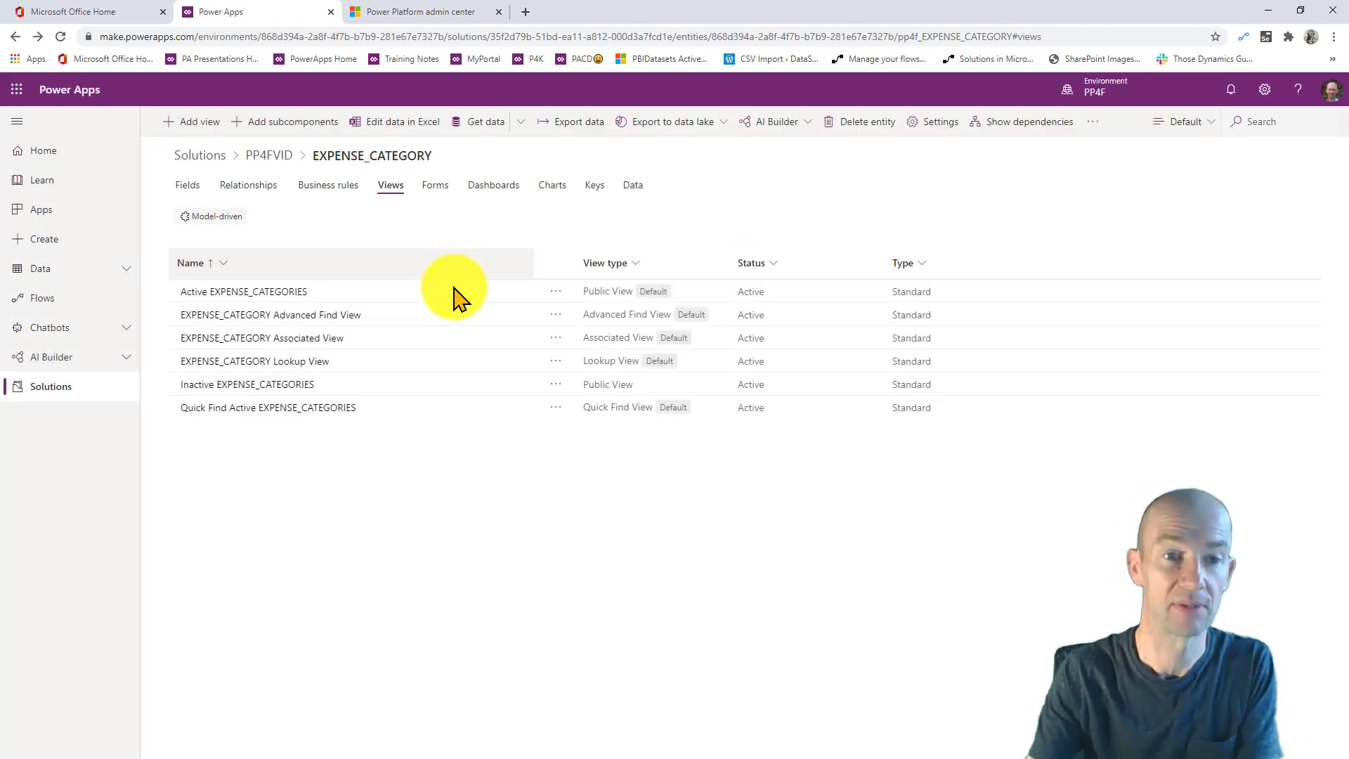
click(294, 478)
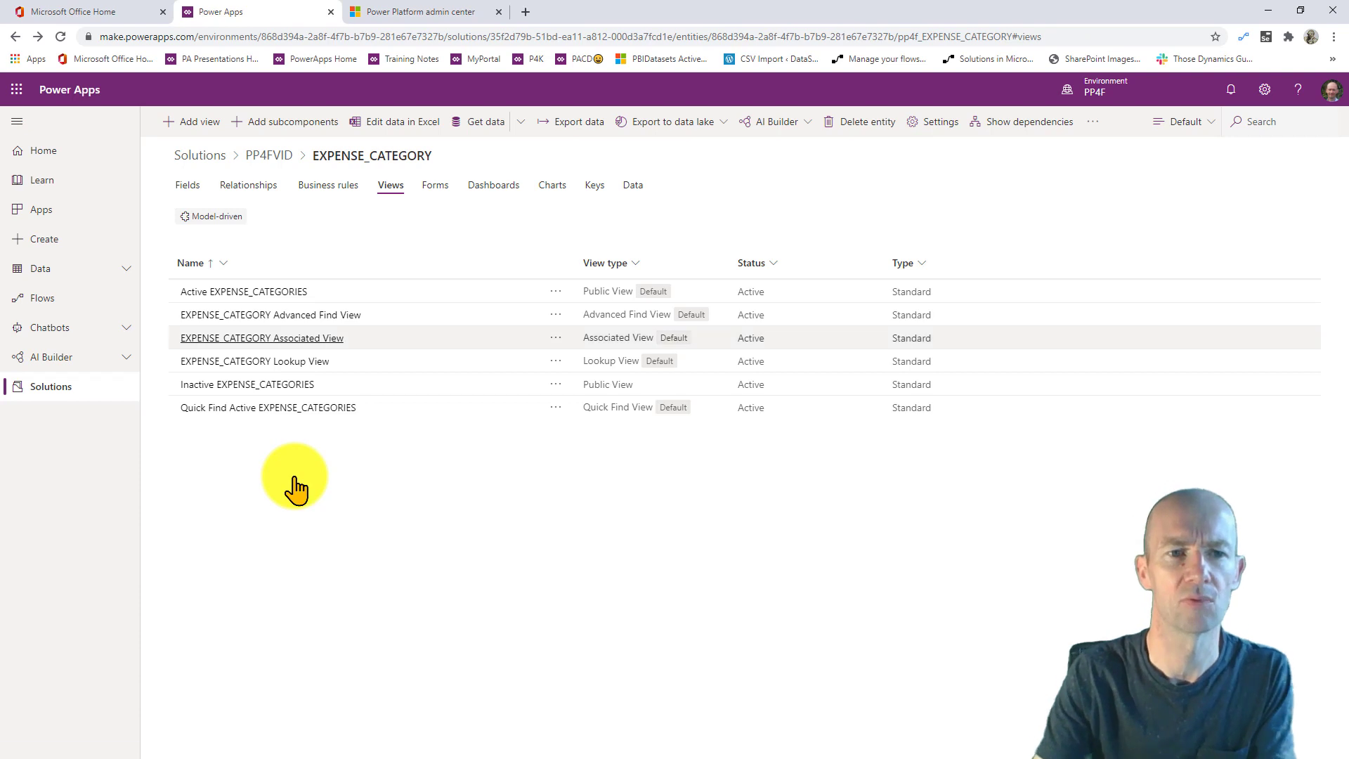
click(352, 464)
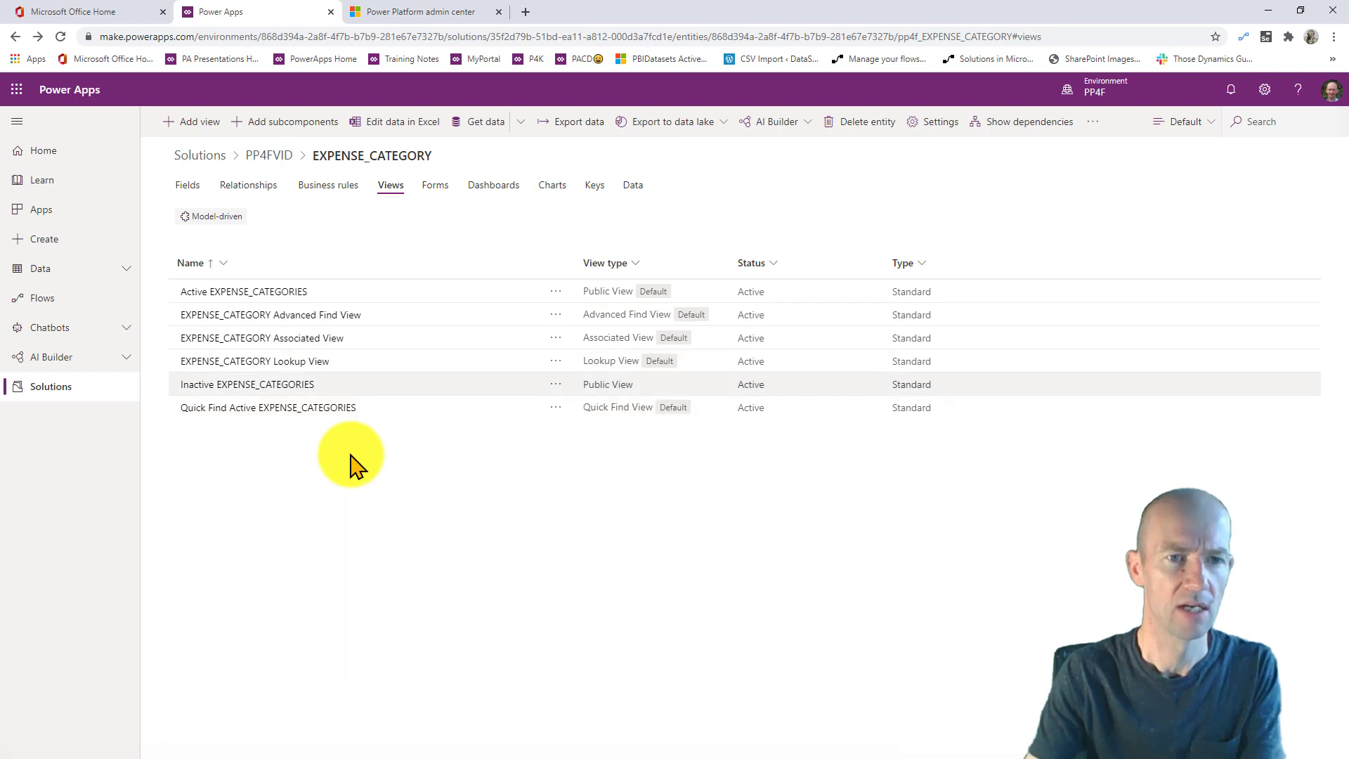
- Create a model-driven app named PP4F_EXPENSES in the PP4FVID solution
click(257, 155)
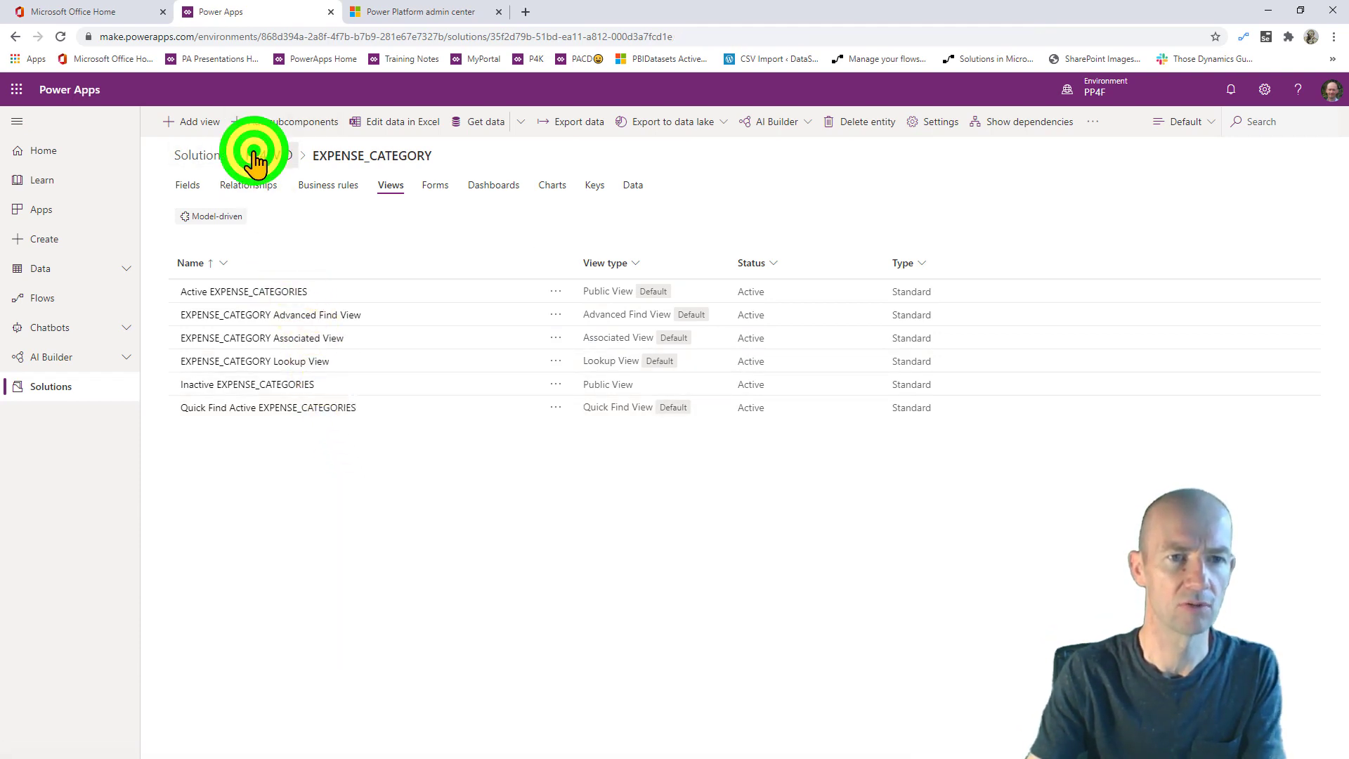
click(211, 126)
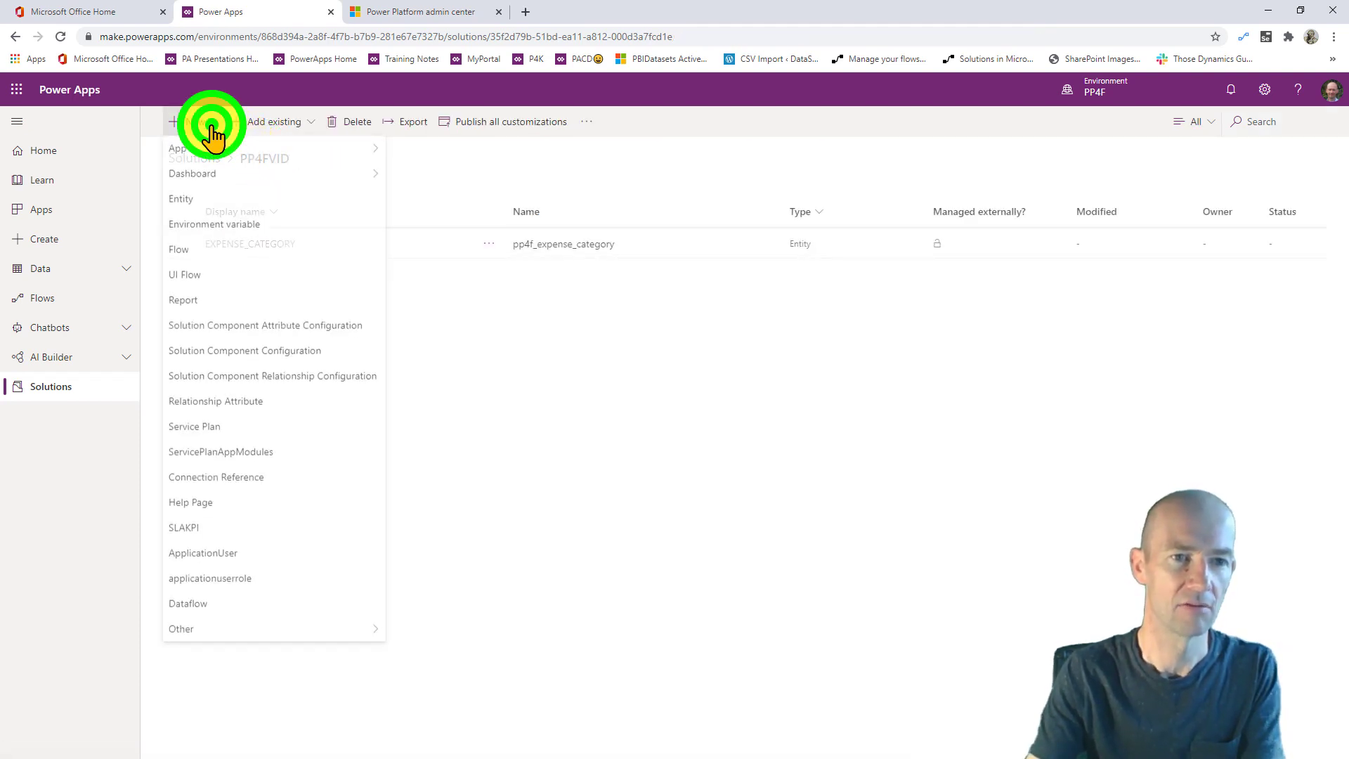
click(247, 151)
click(421, 171)
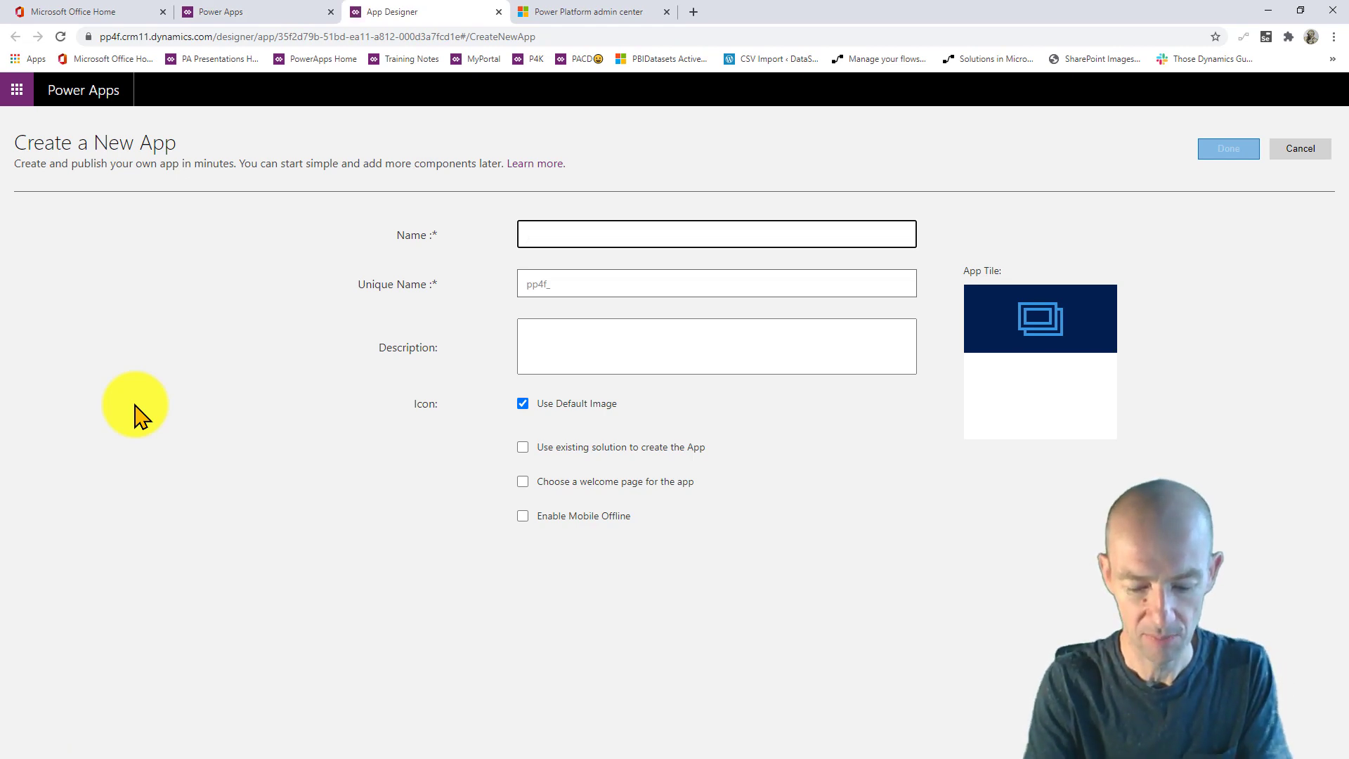
text(PP4F)
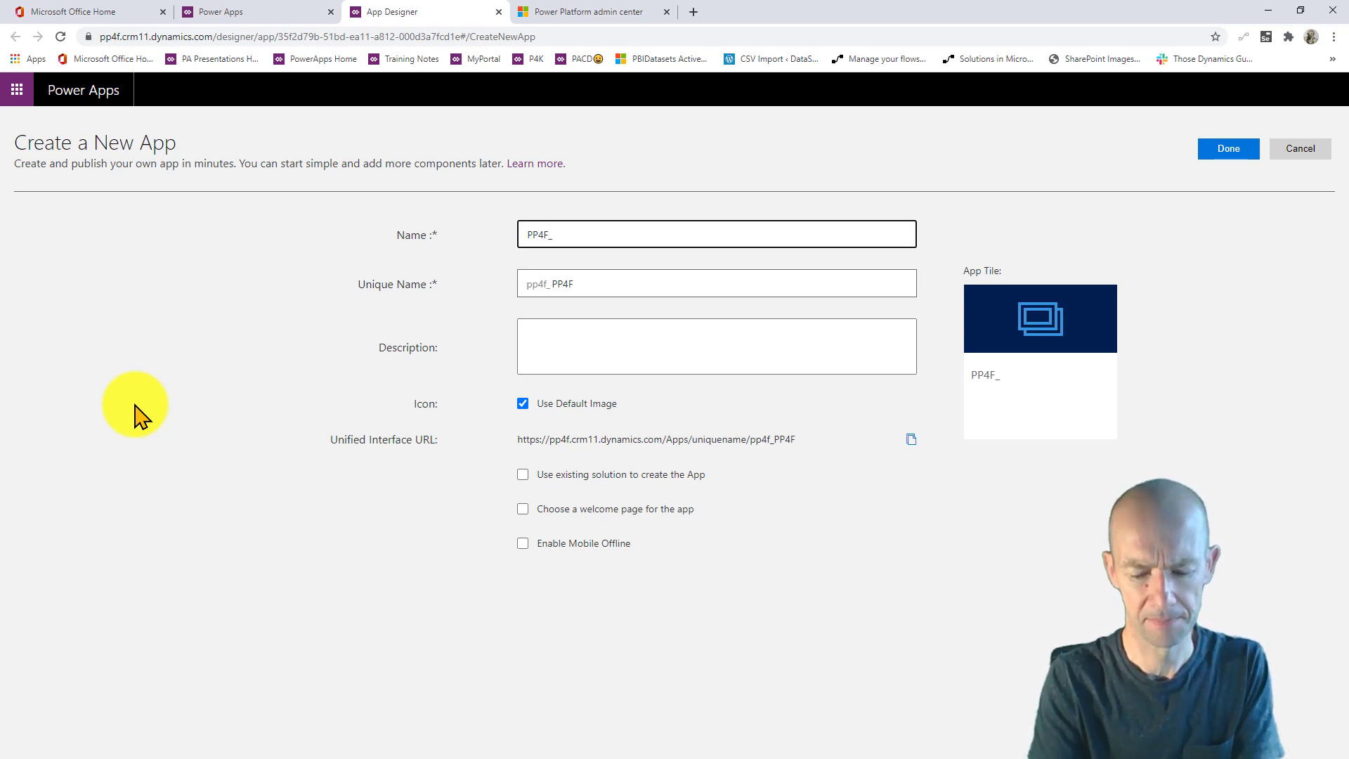
text(_MD)
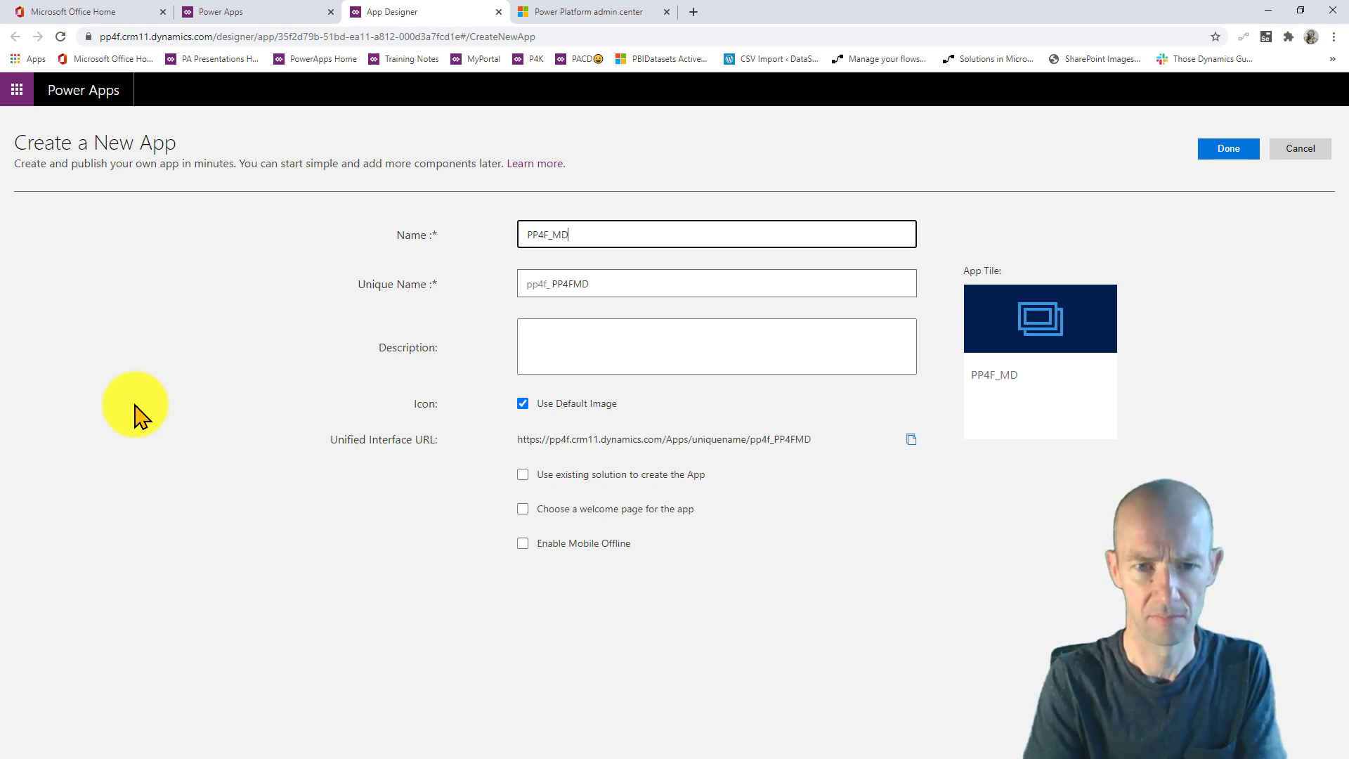
key(BackSpace)
text(O)
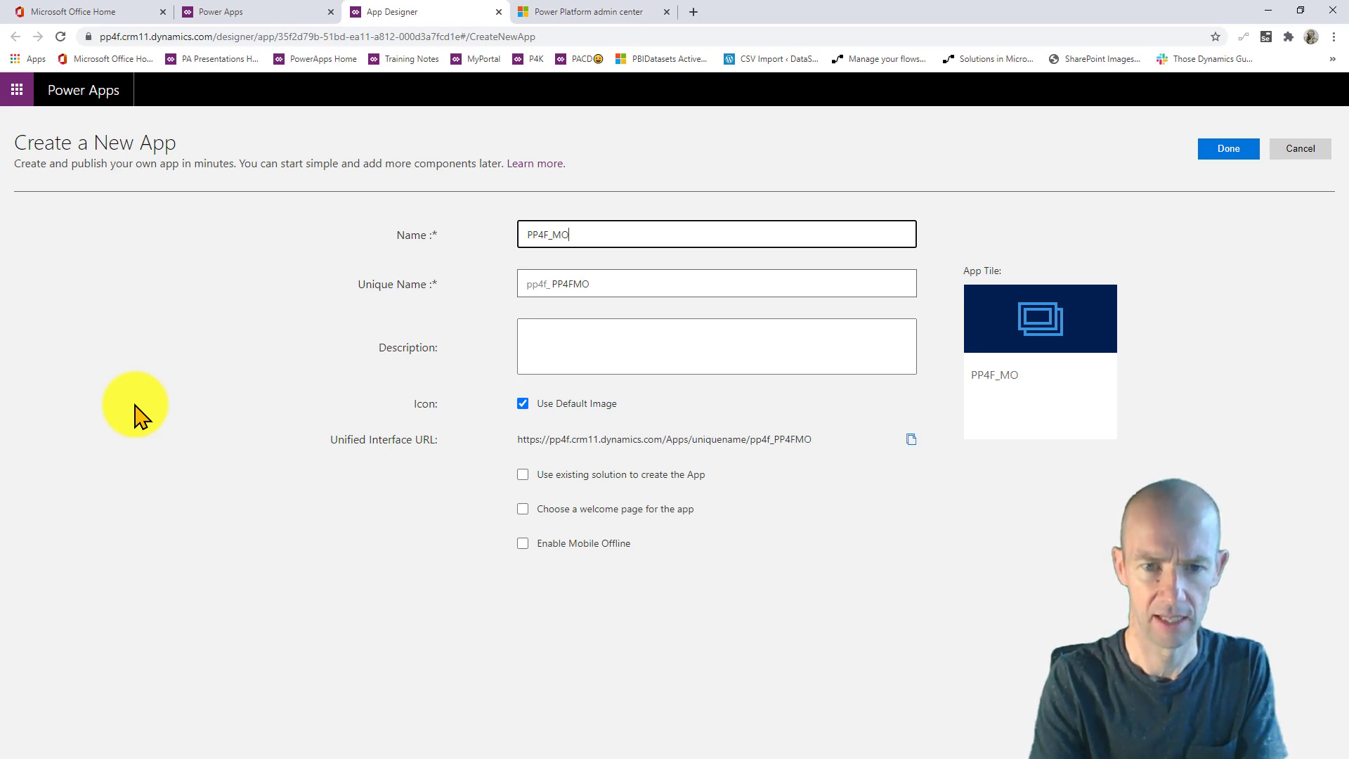
text(DEL_AP)
key(BackSpace)
key(BackSpace)
key(BackSpace)
key(BackSpace)
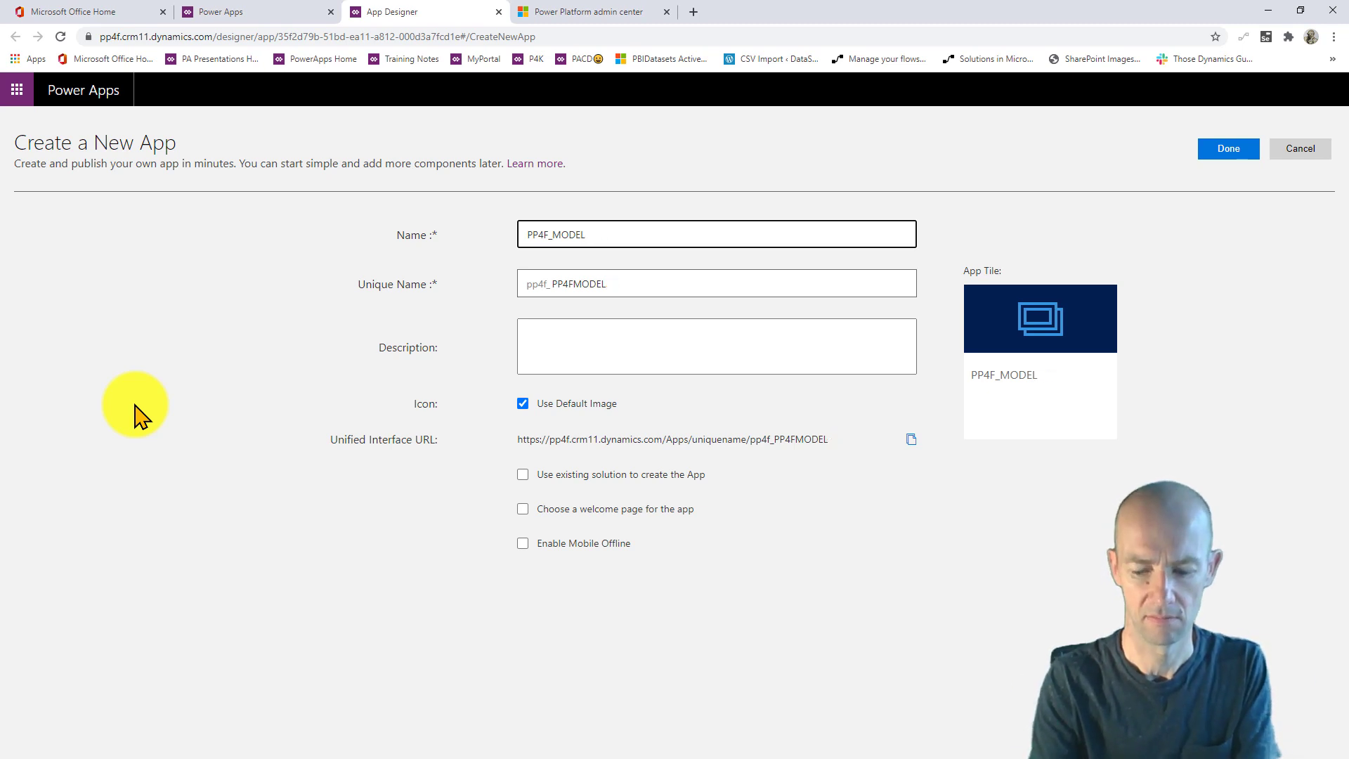
key(BackSpace)
key(BackSpace)
key(BackSpace)
key(BackSpace)
key(BackSpace)
text(EXPN)
text(ENSES)
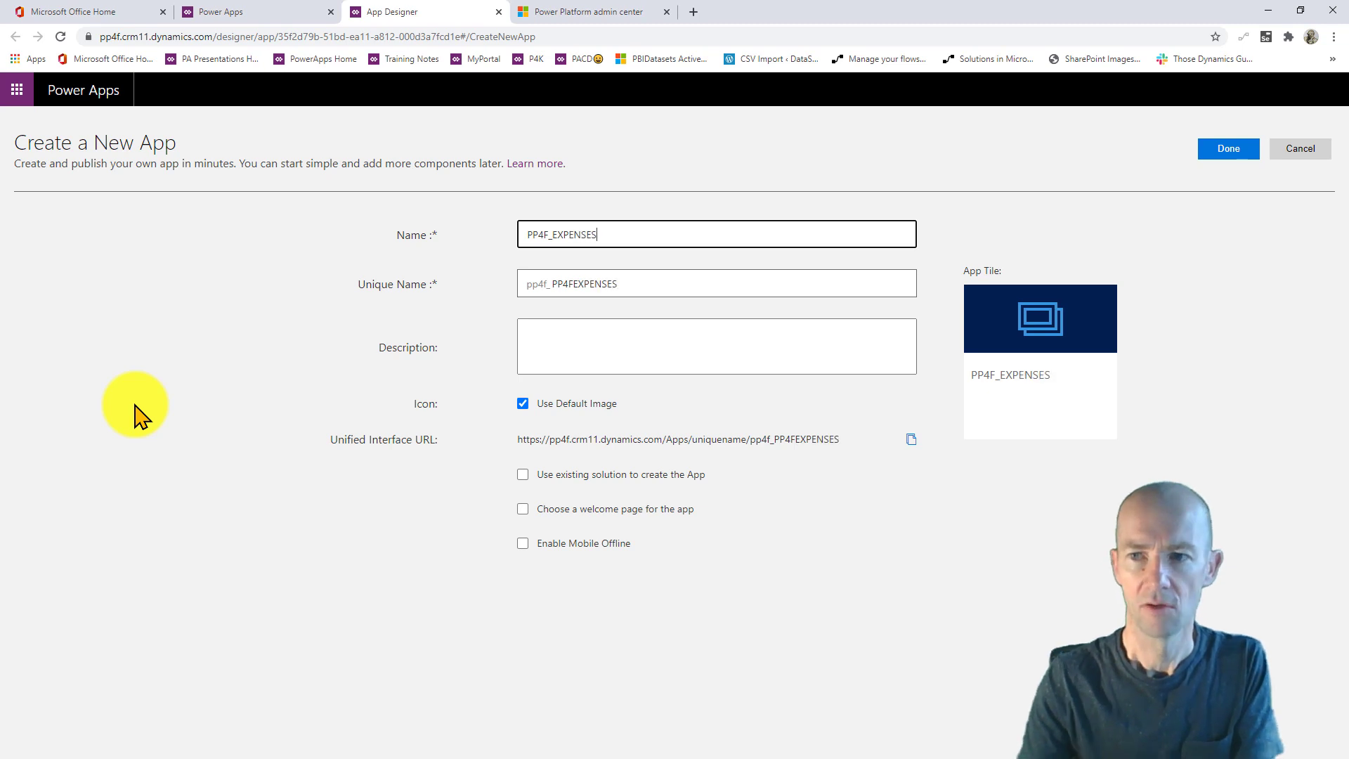
click(1222, 151)
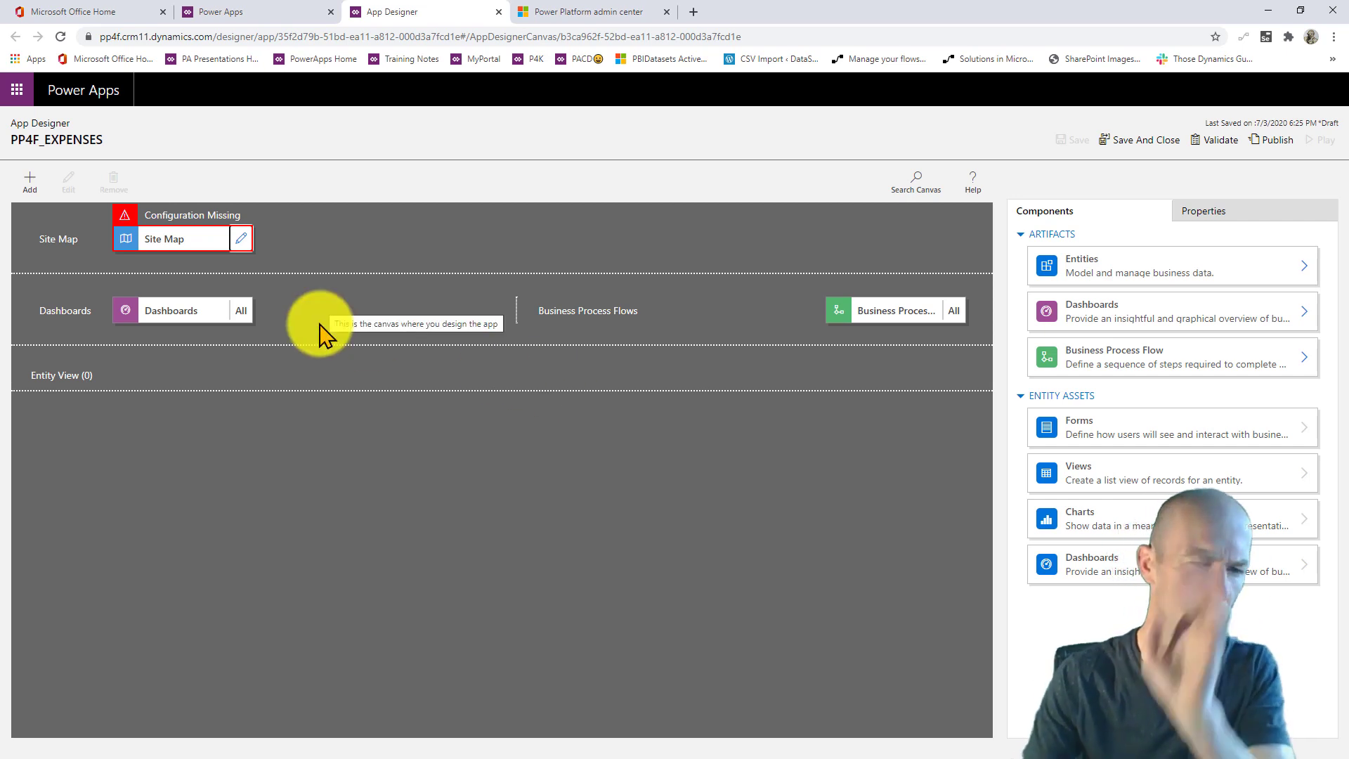
- Point the site map's new subarea at the EXPENSE_CATEGORY entity
click(239, 237)
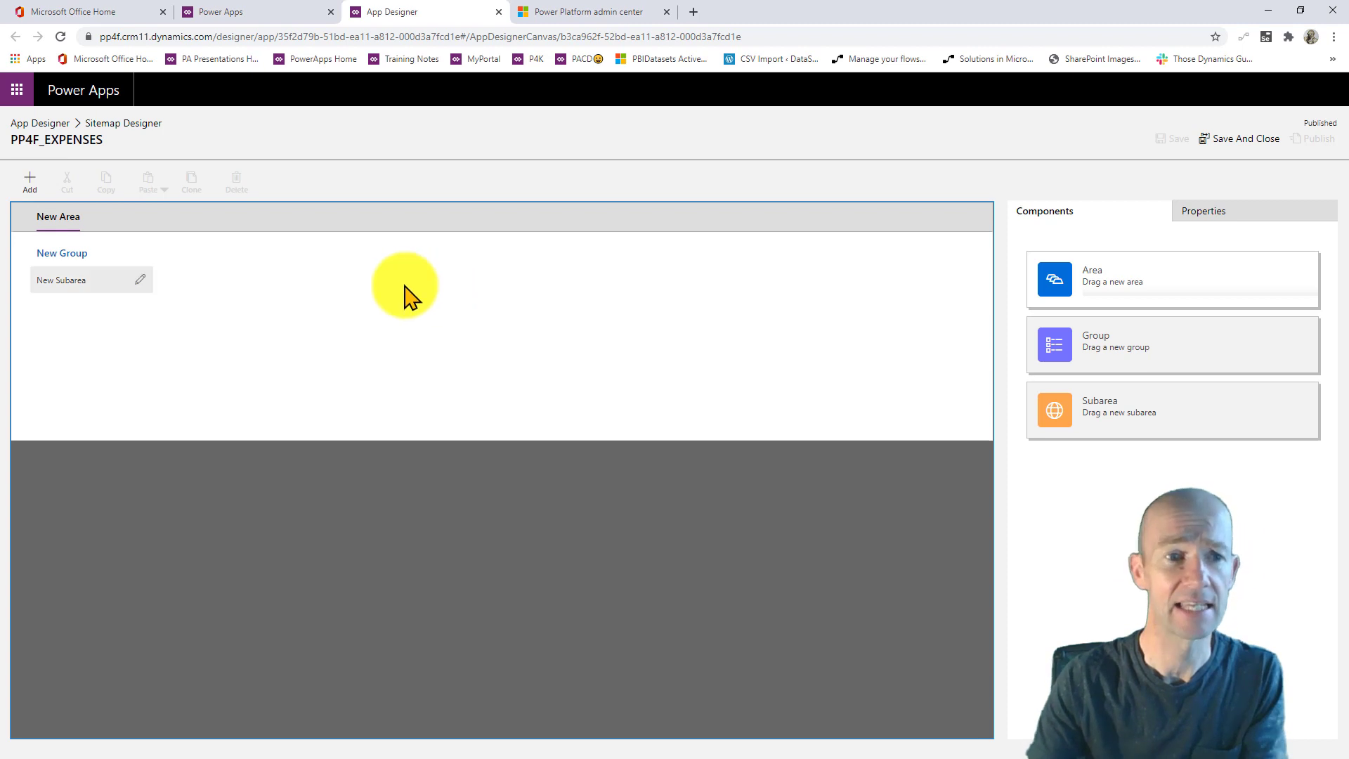
click(100, 280)
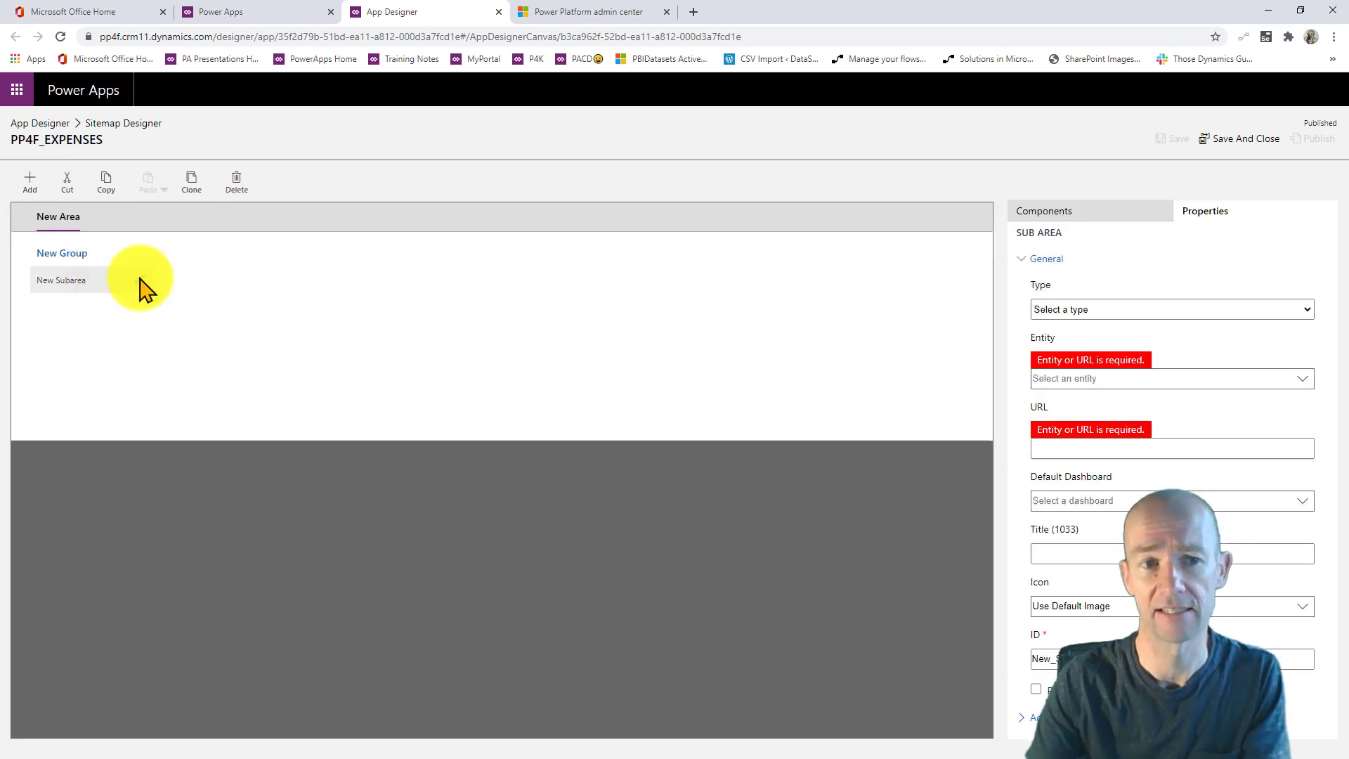
click(1228, 310)
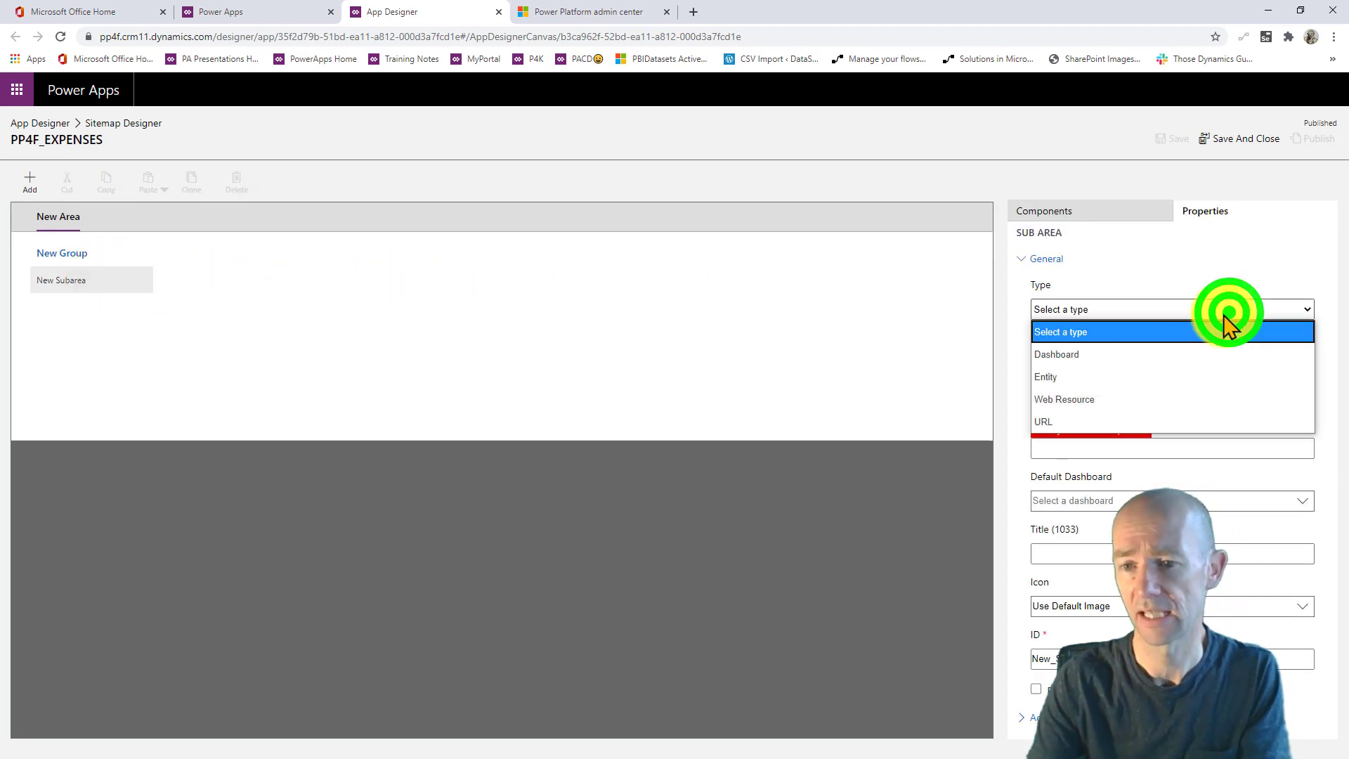
click(1084, 376)
click(1093, 375)
click(1297, 382)
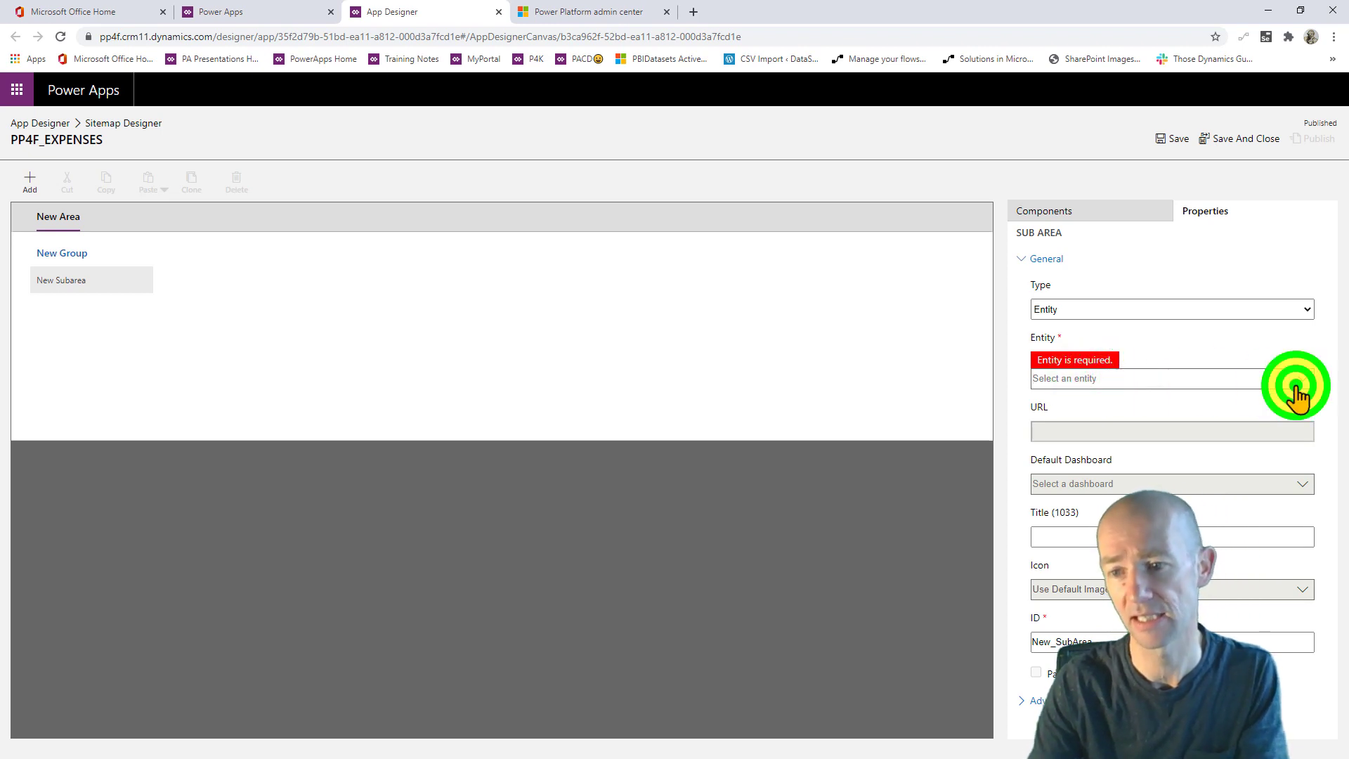
scroll(1238, 393, down, 1)
click(1235, 381)
text(EXP)
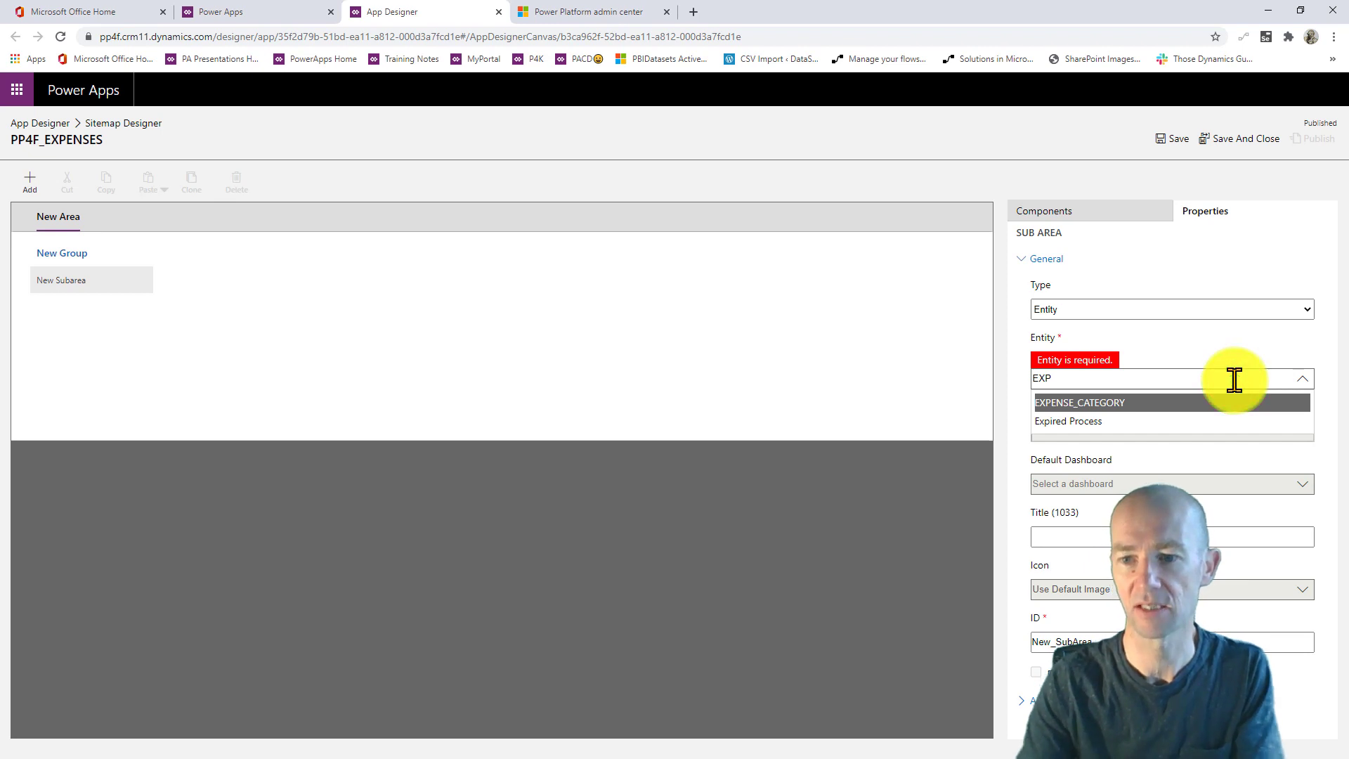
click(1115, 402)
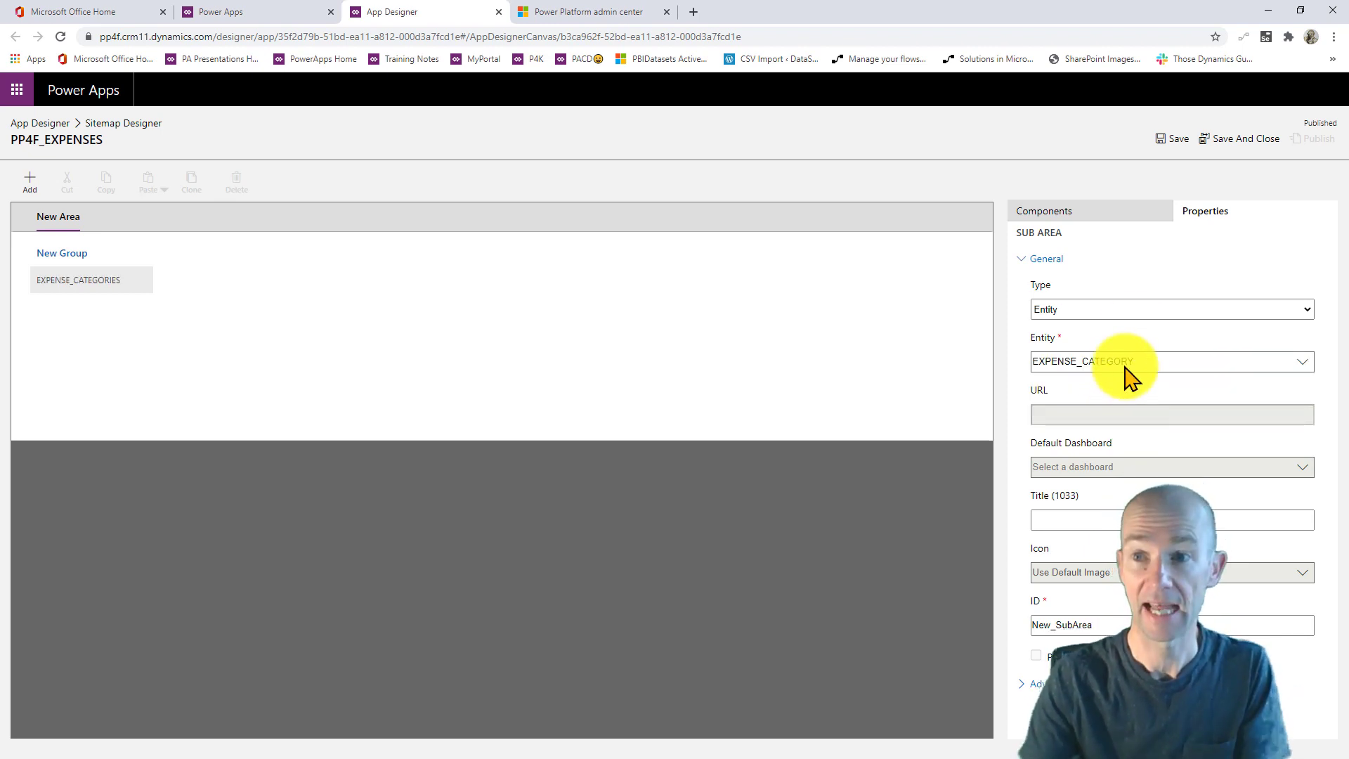
- Save and publish the site map, then return to the app designer
click(1168, 140)
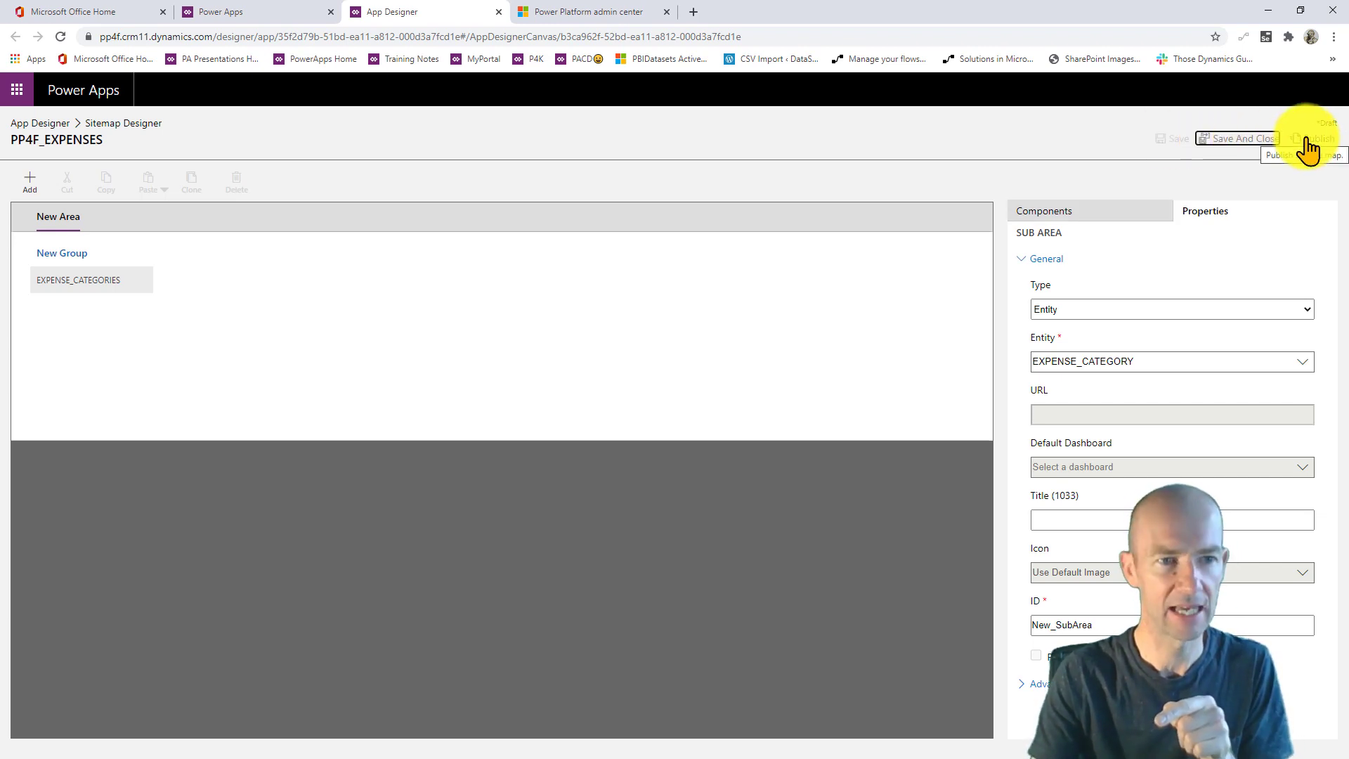
click(1307, 139)
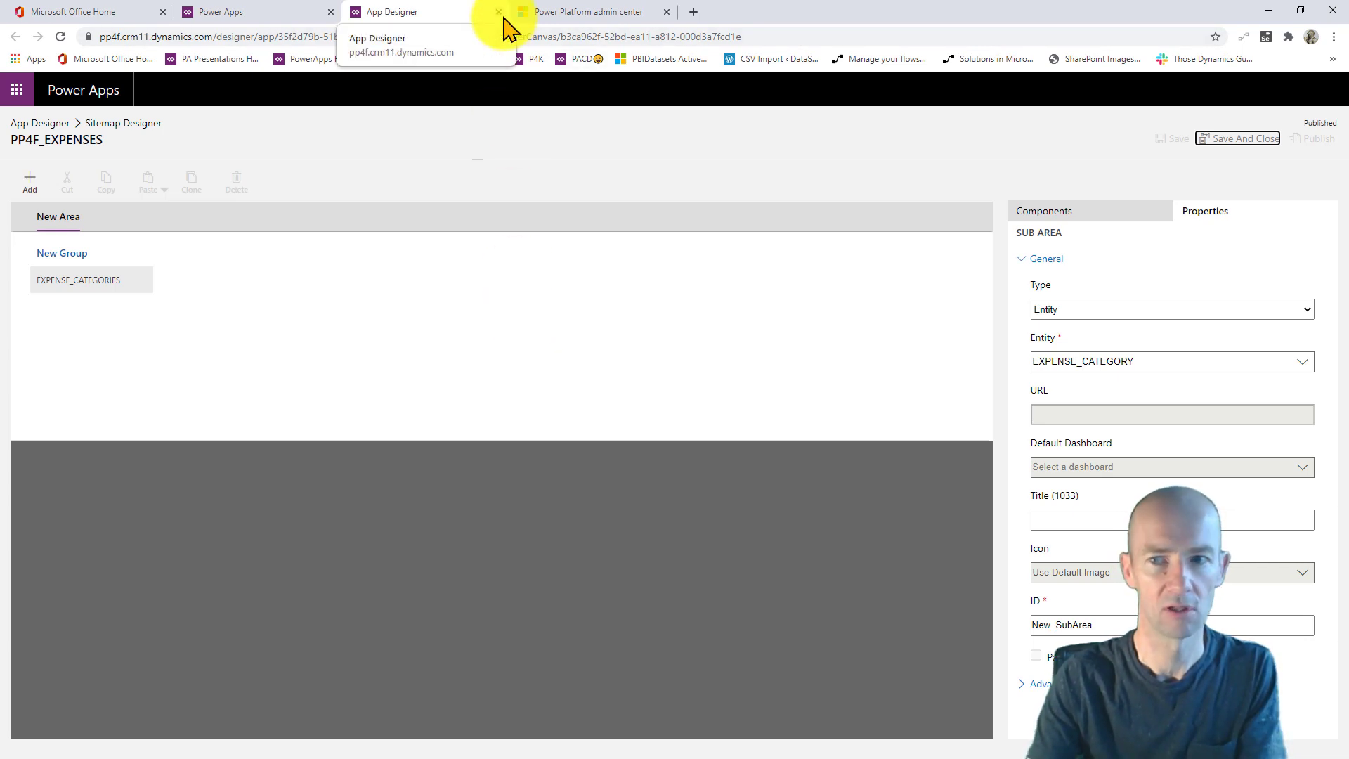
click(527, 322)
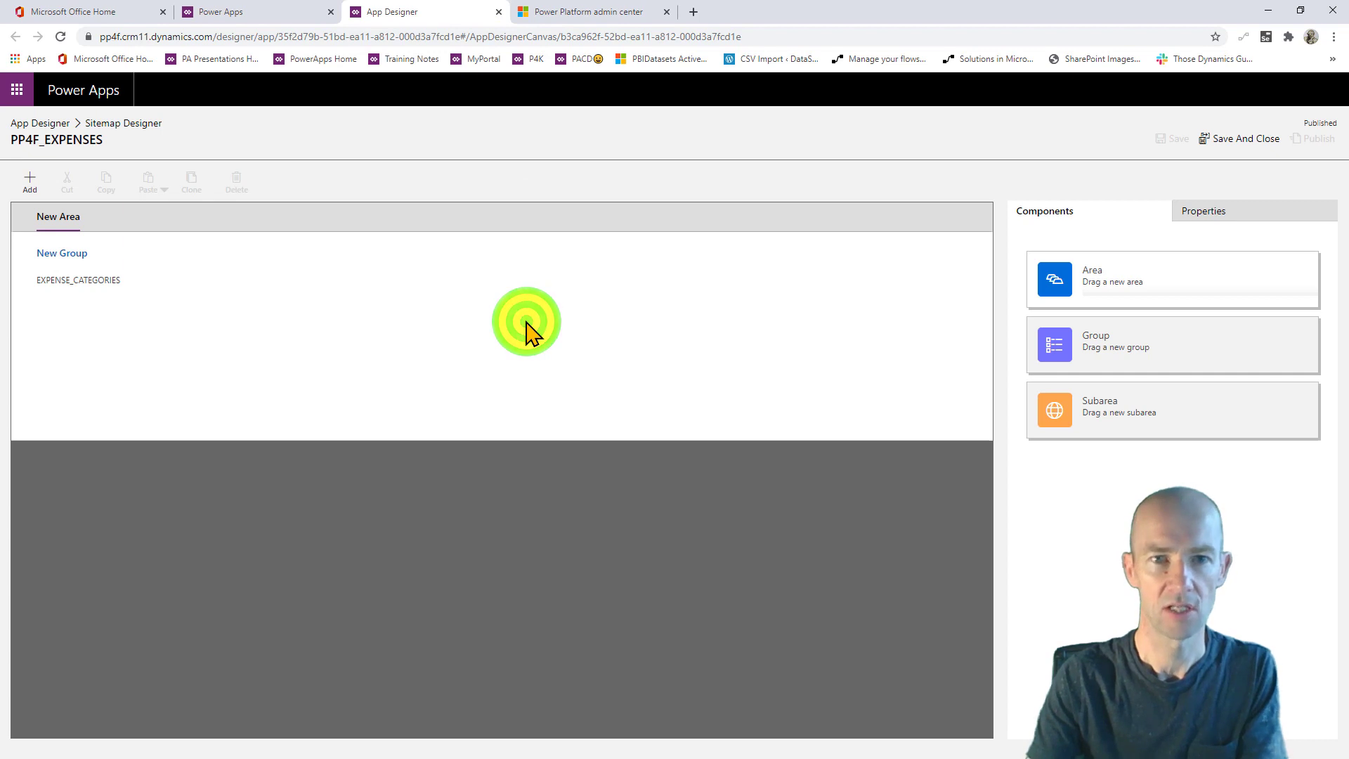
click(1237, 139)
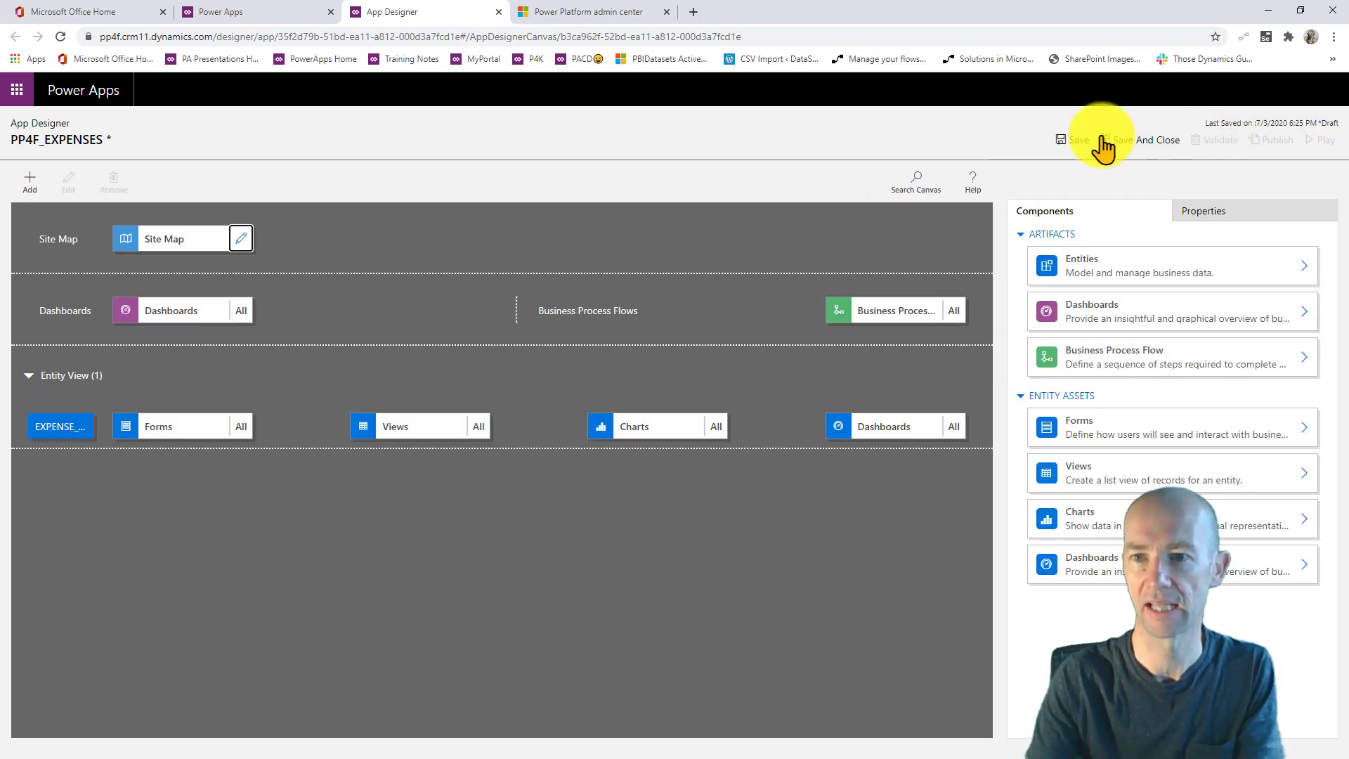
- Save and validate PP4F_EXPENSES, publish it, and run it in a new tab
click(1072, 143)
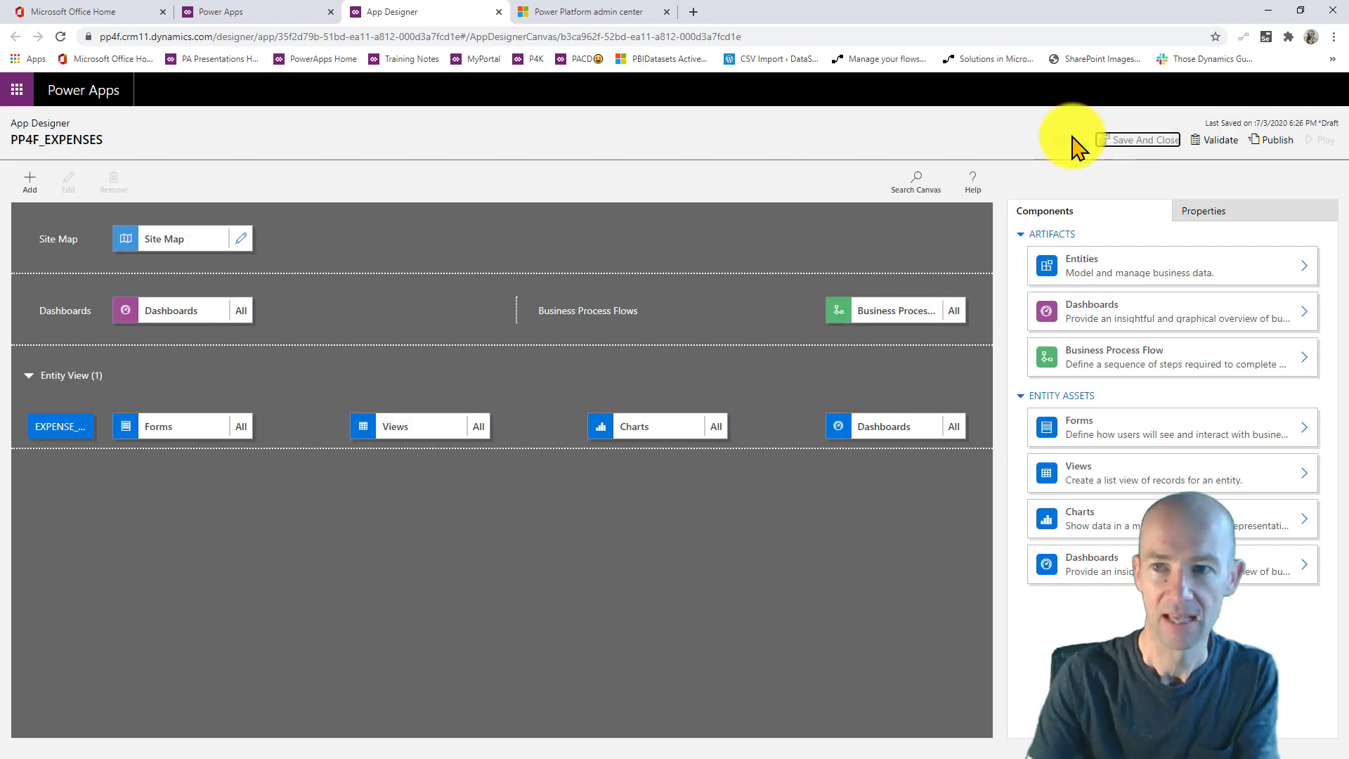
click(1211, 140)
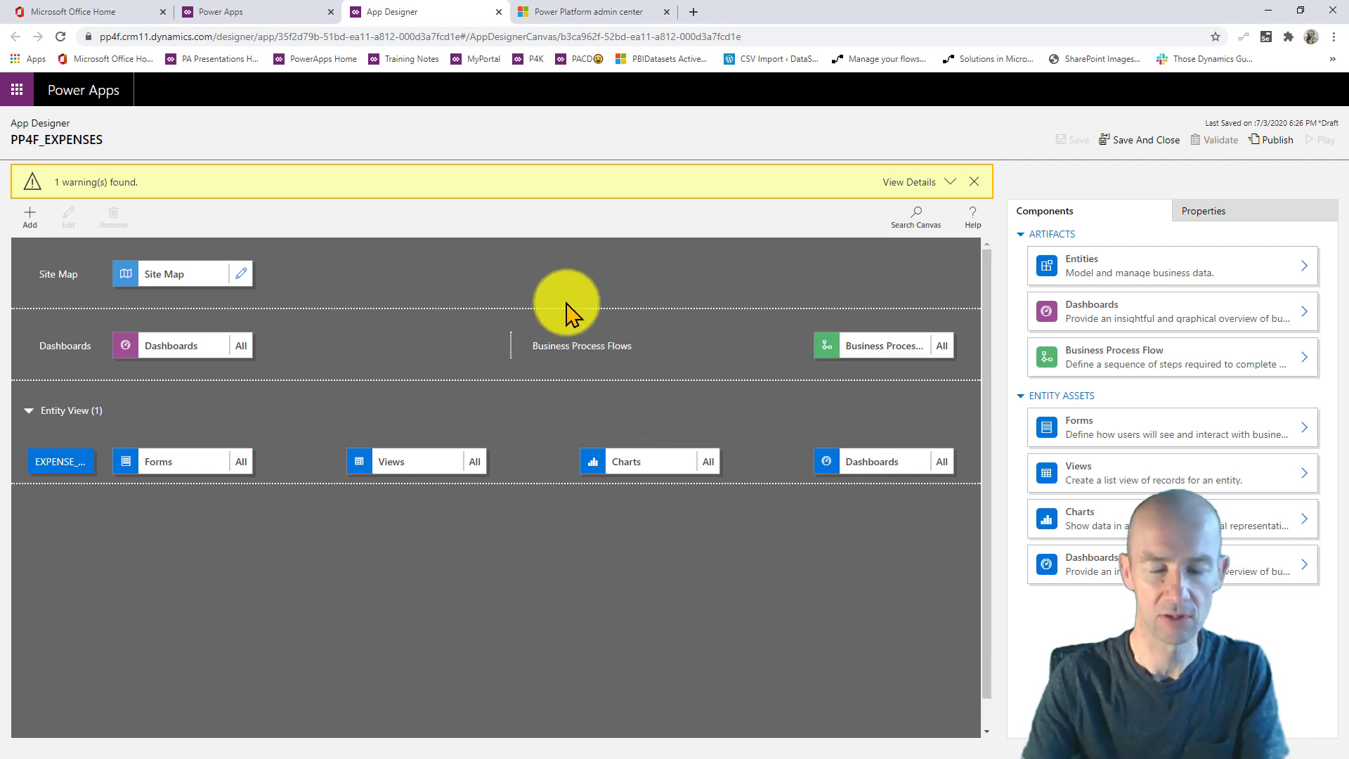
click(948, 182)
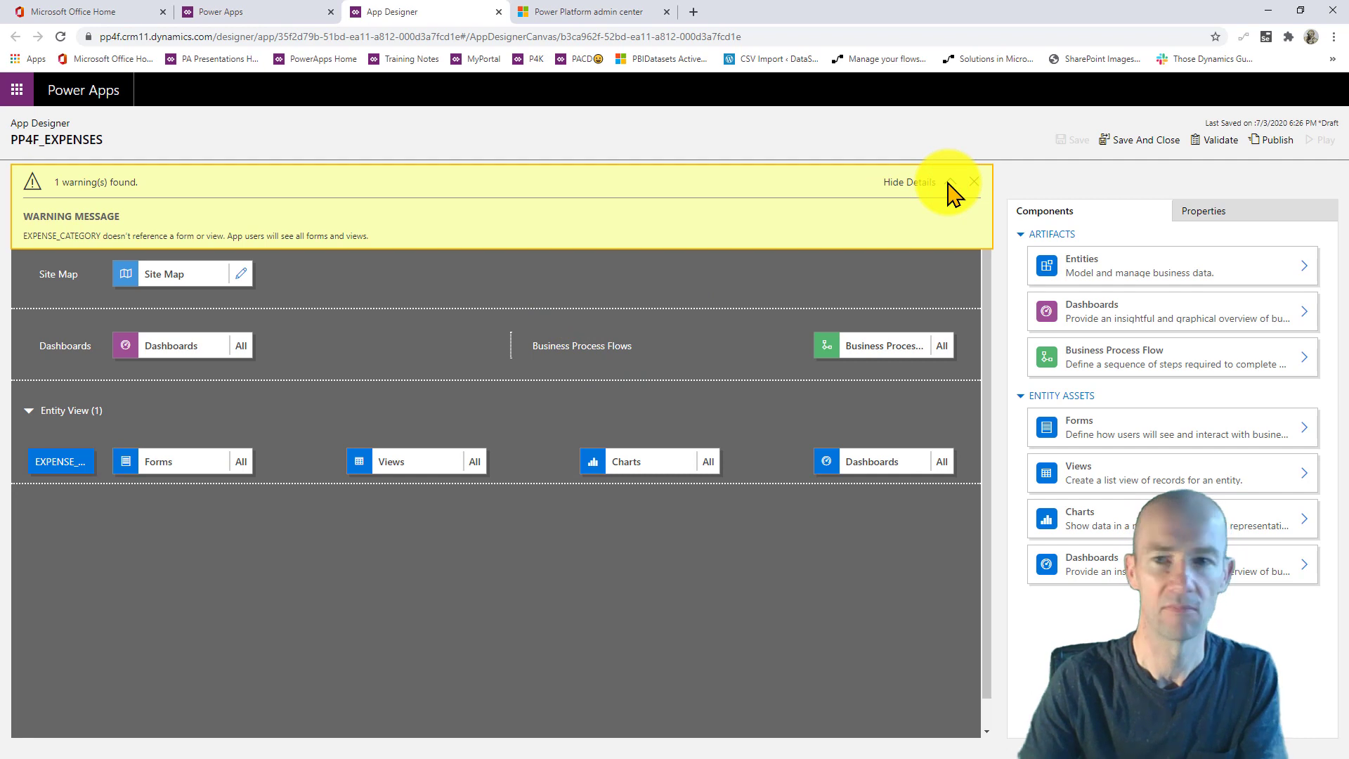
click(928, 182)
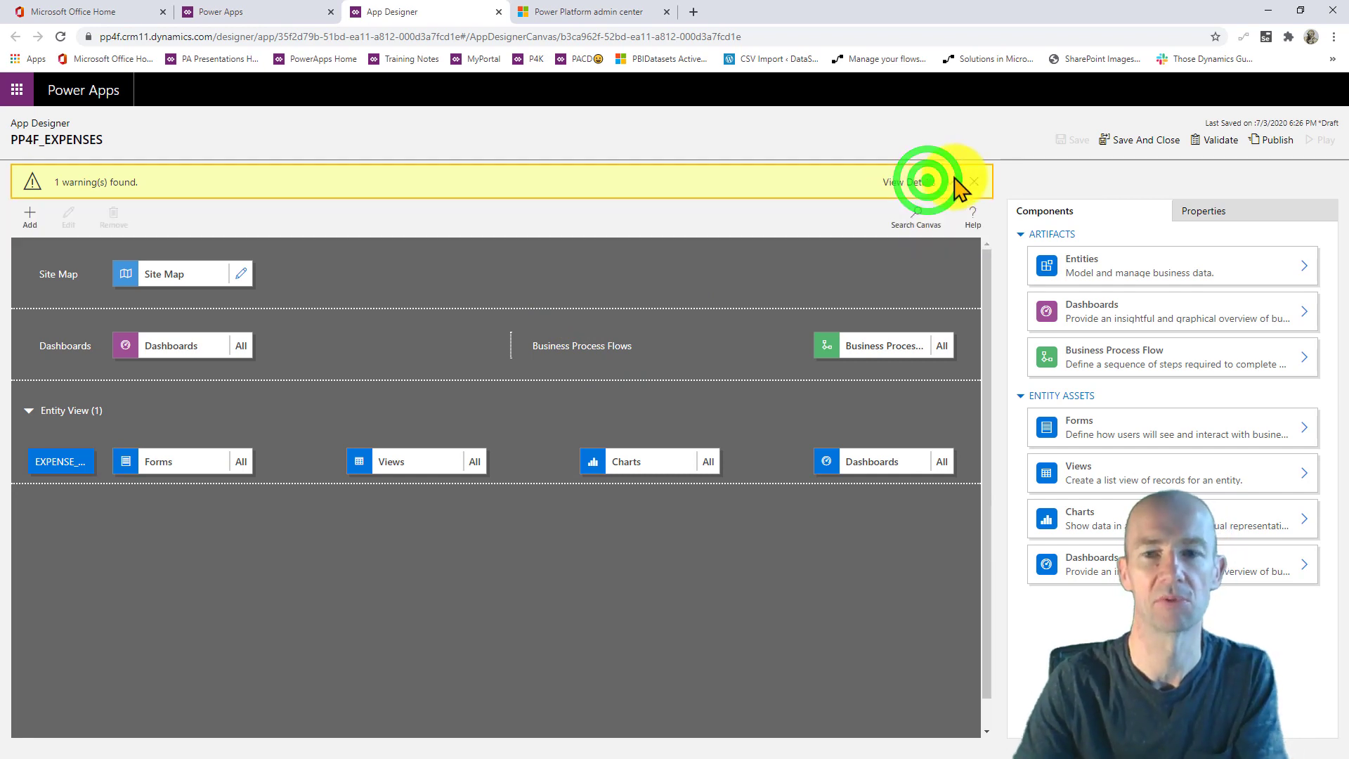
click(1265, 143)
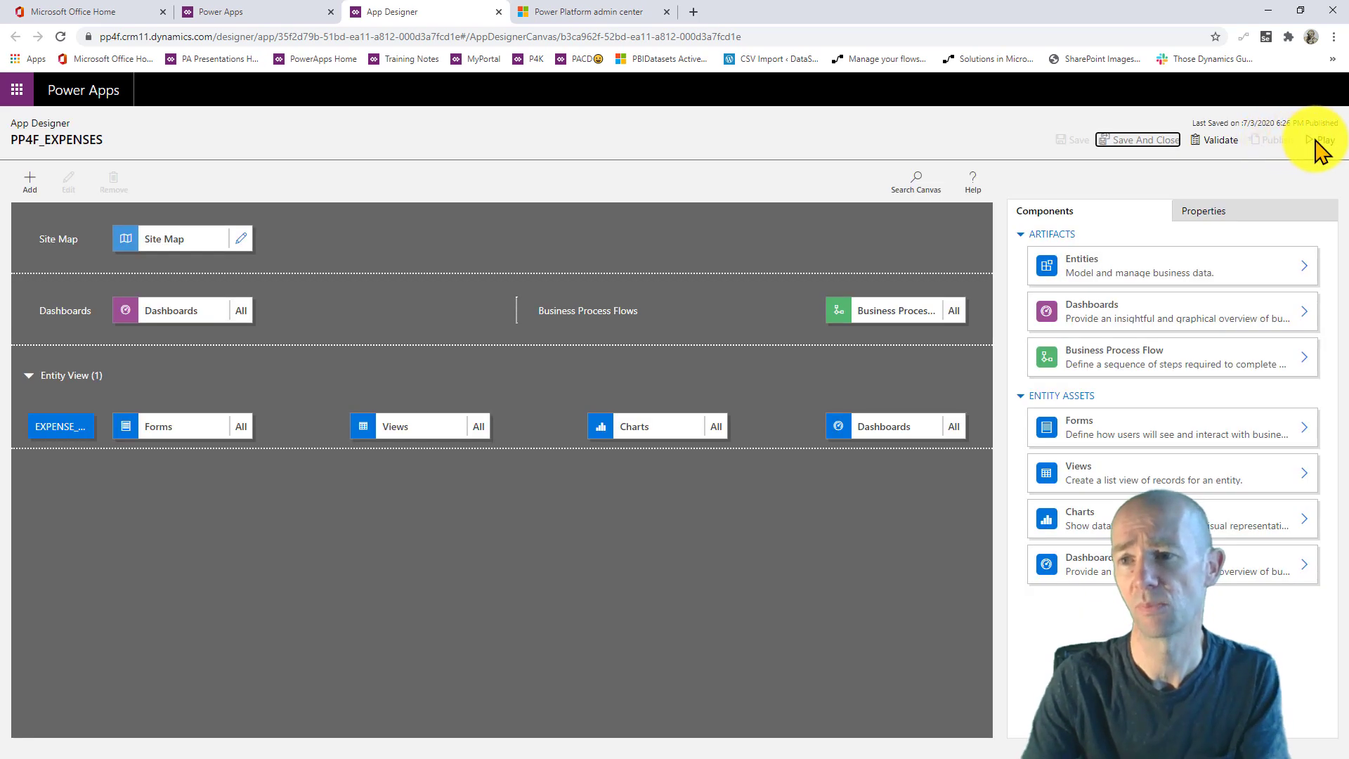
click(1320, 139)
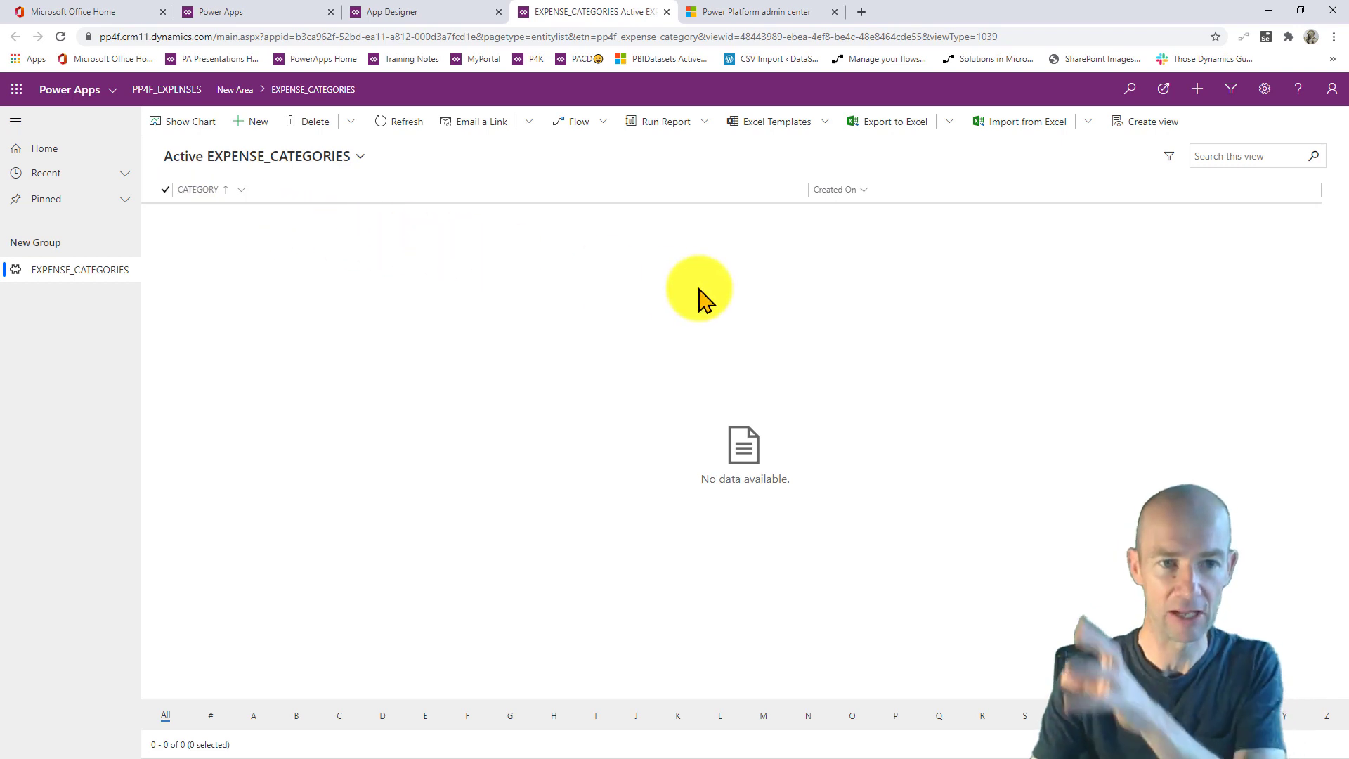
- Leave the running app, return to the PP4FVID solution, and dismiss the app-creation notice
click(256, 124)
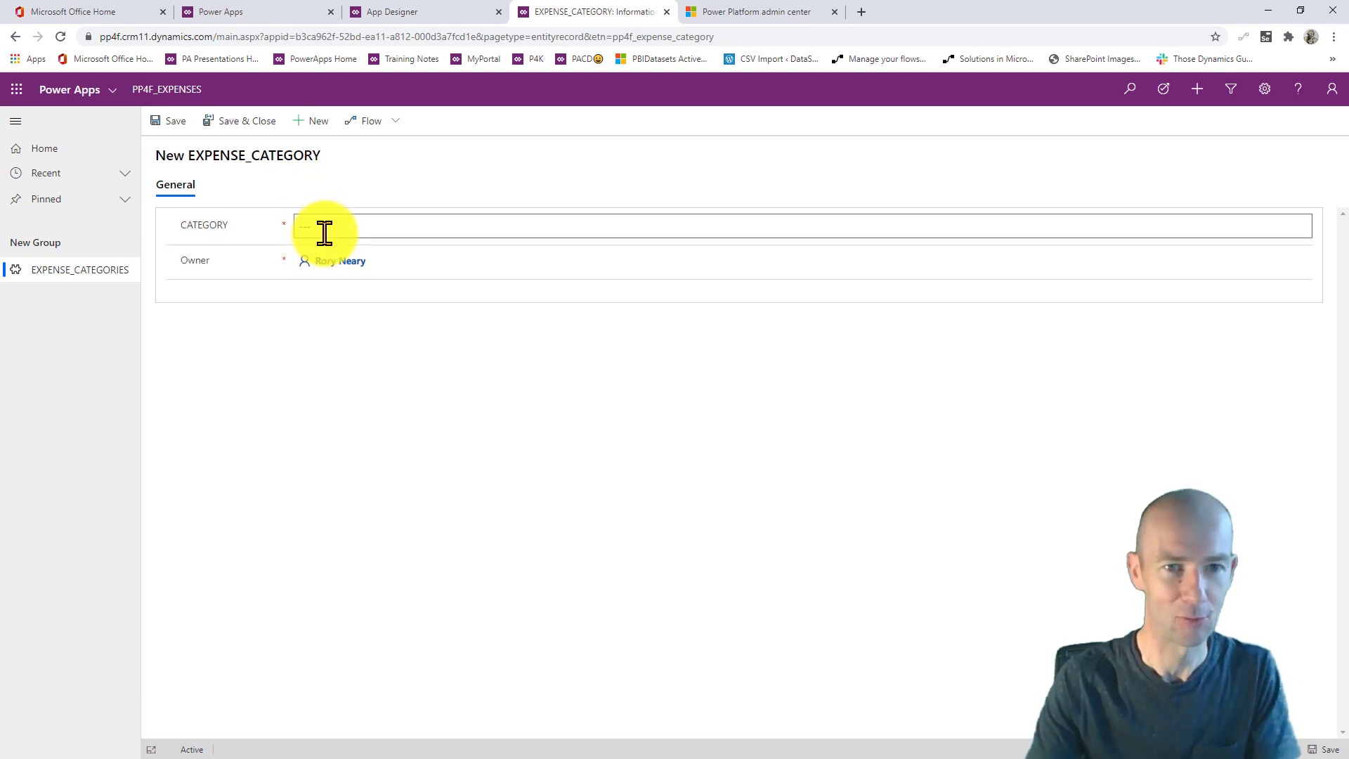
click(424, 13)
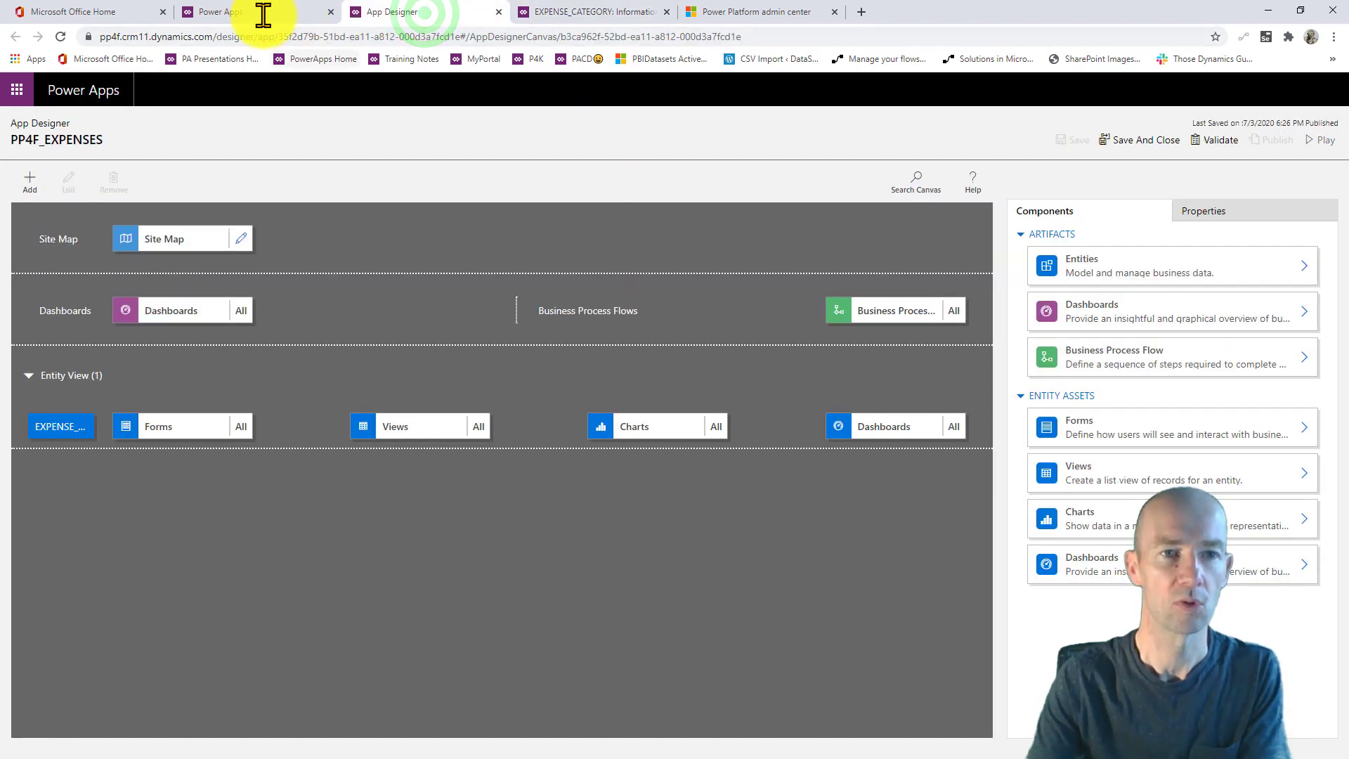
click(268, 12)
click(776, 477)
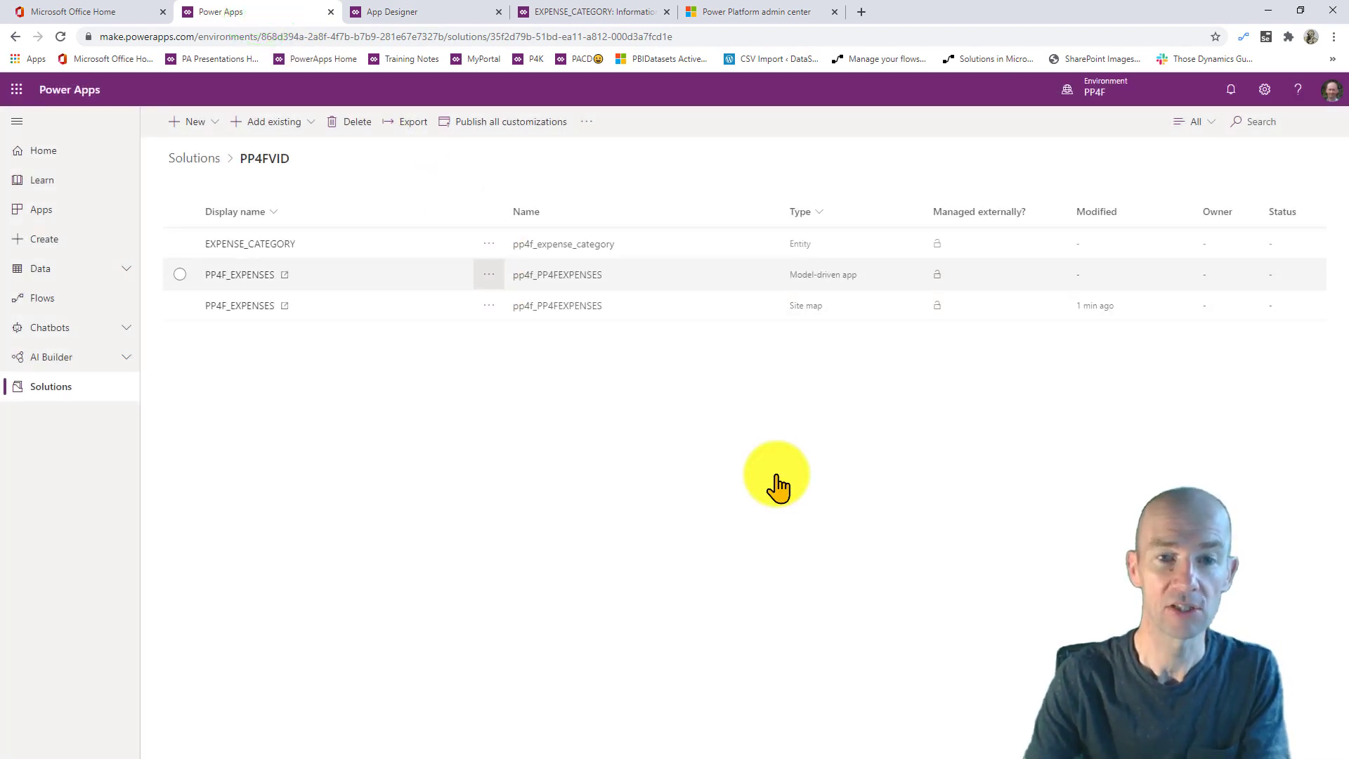
- Review the EXPENSE_CATEGORY entity's Active EXPENSE_CATEGORIES view columns, then return to PP4FVID
click(274, 244)
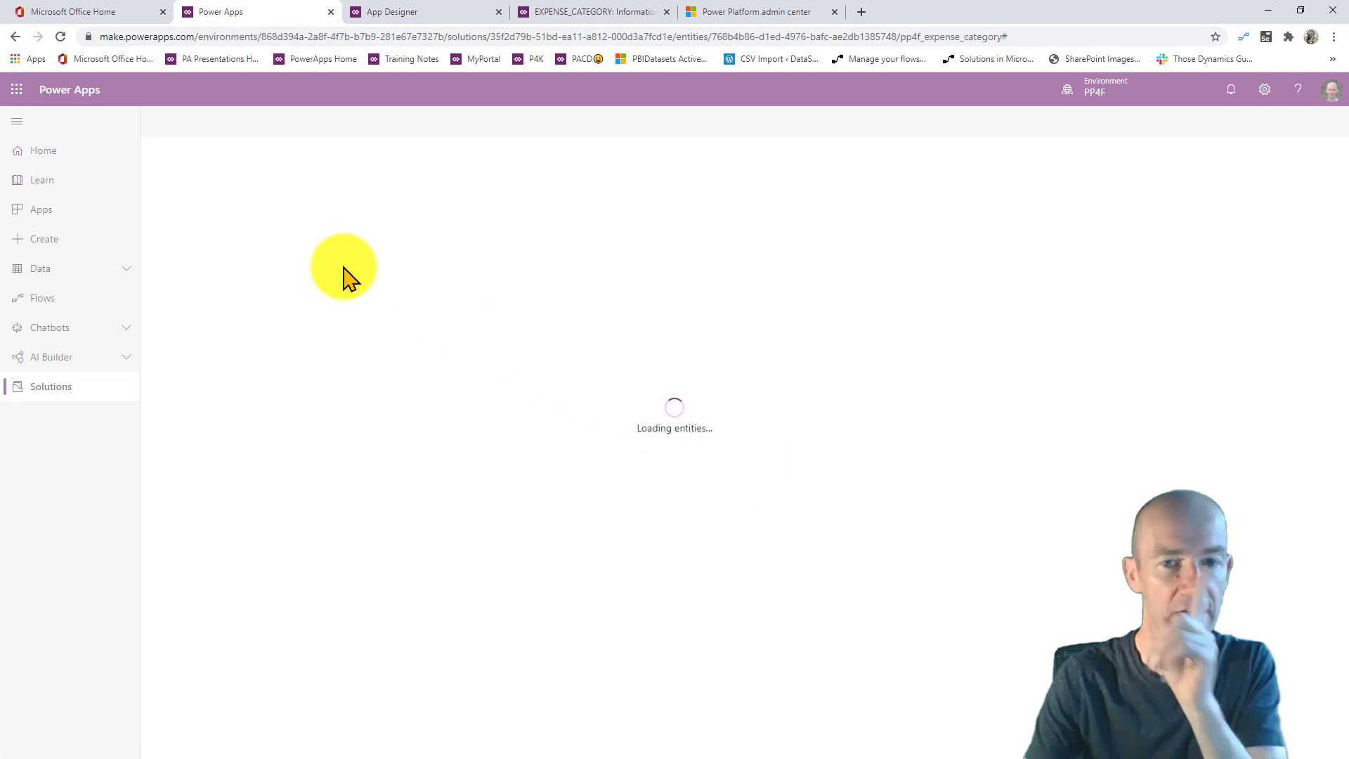
click(396, 189)
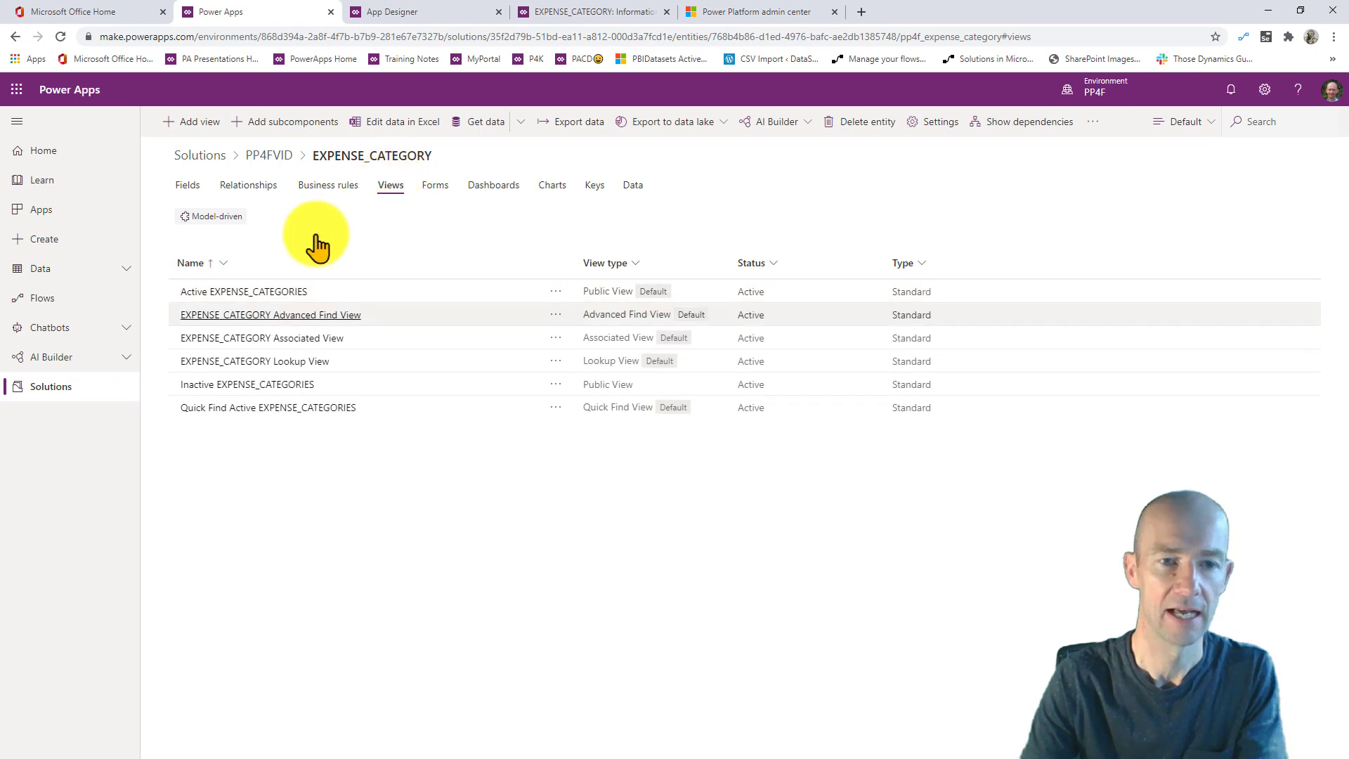
click(239, 292)
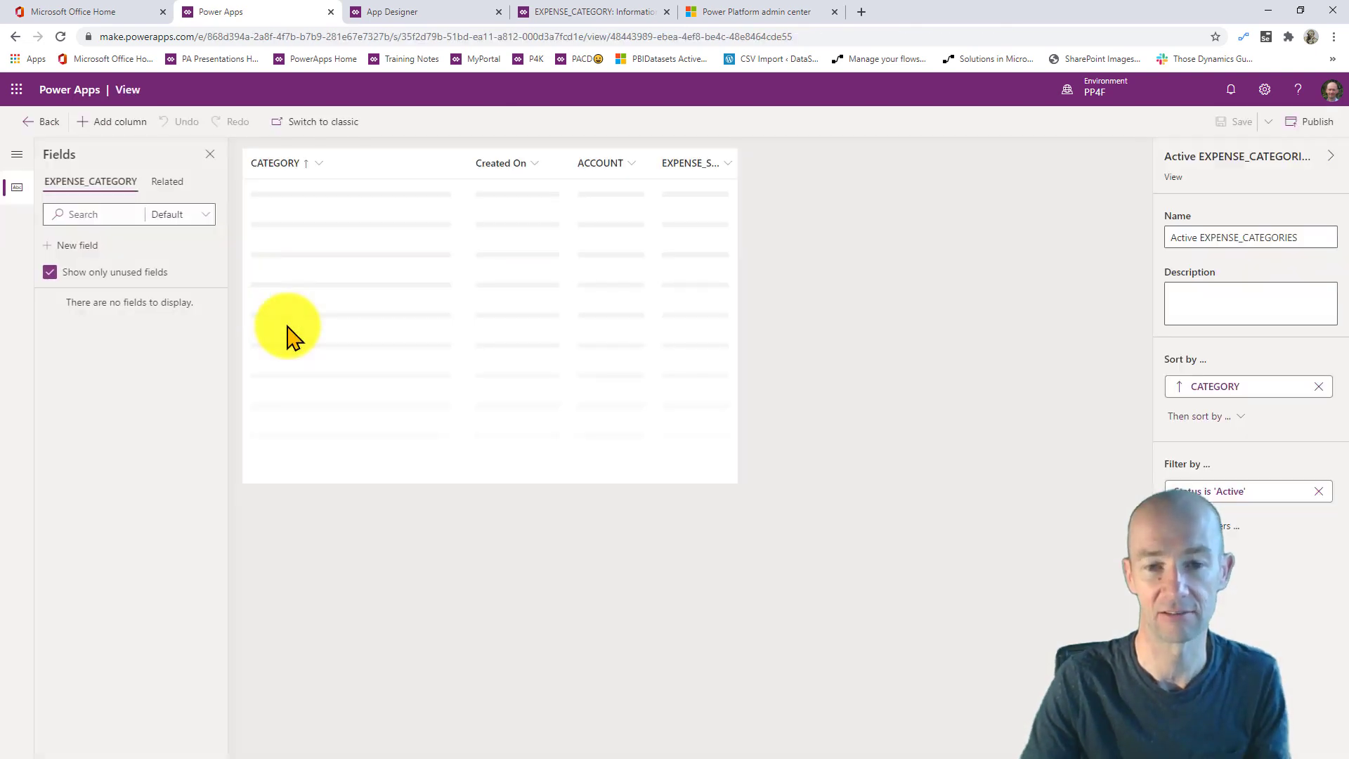
click(37, 122)
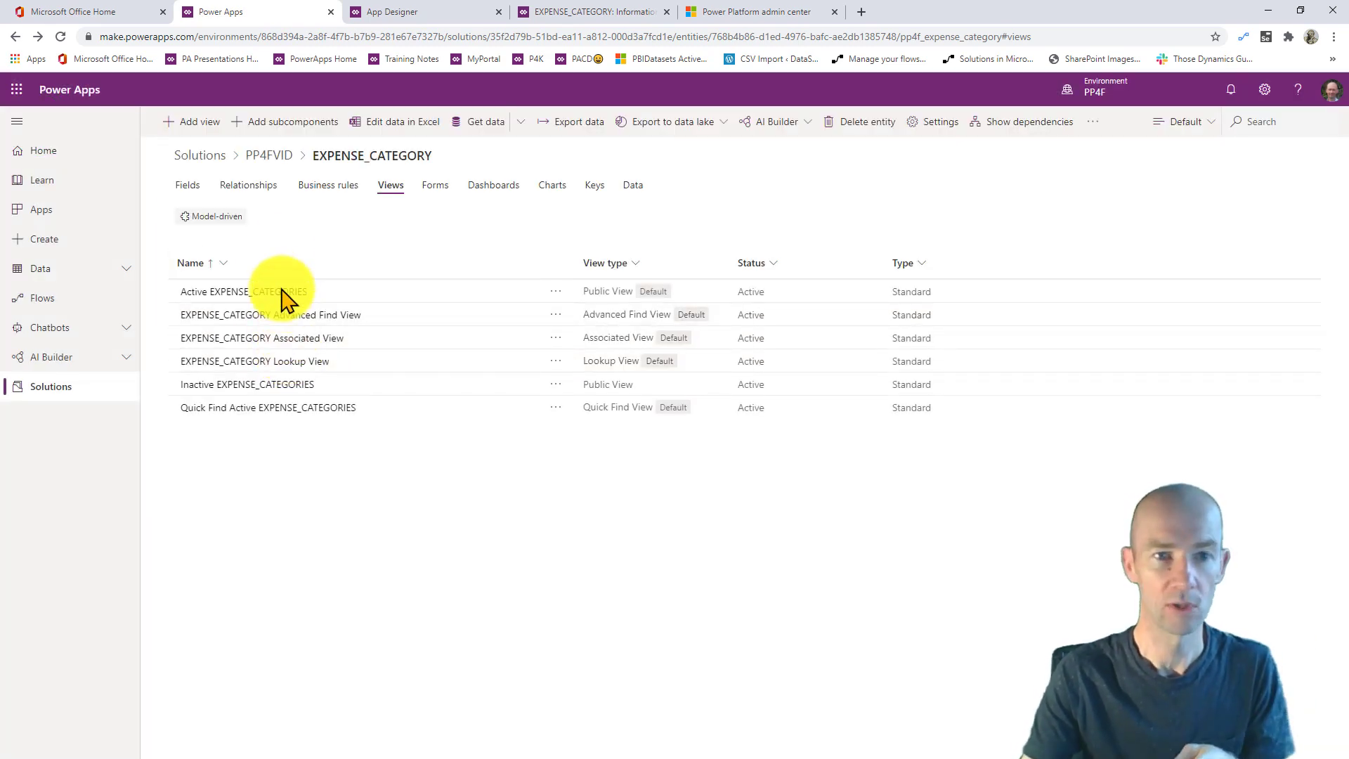
click(270, 158)
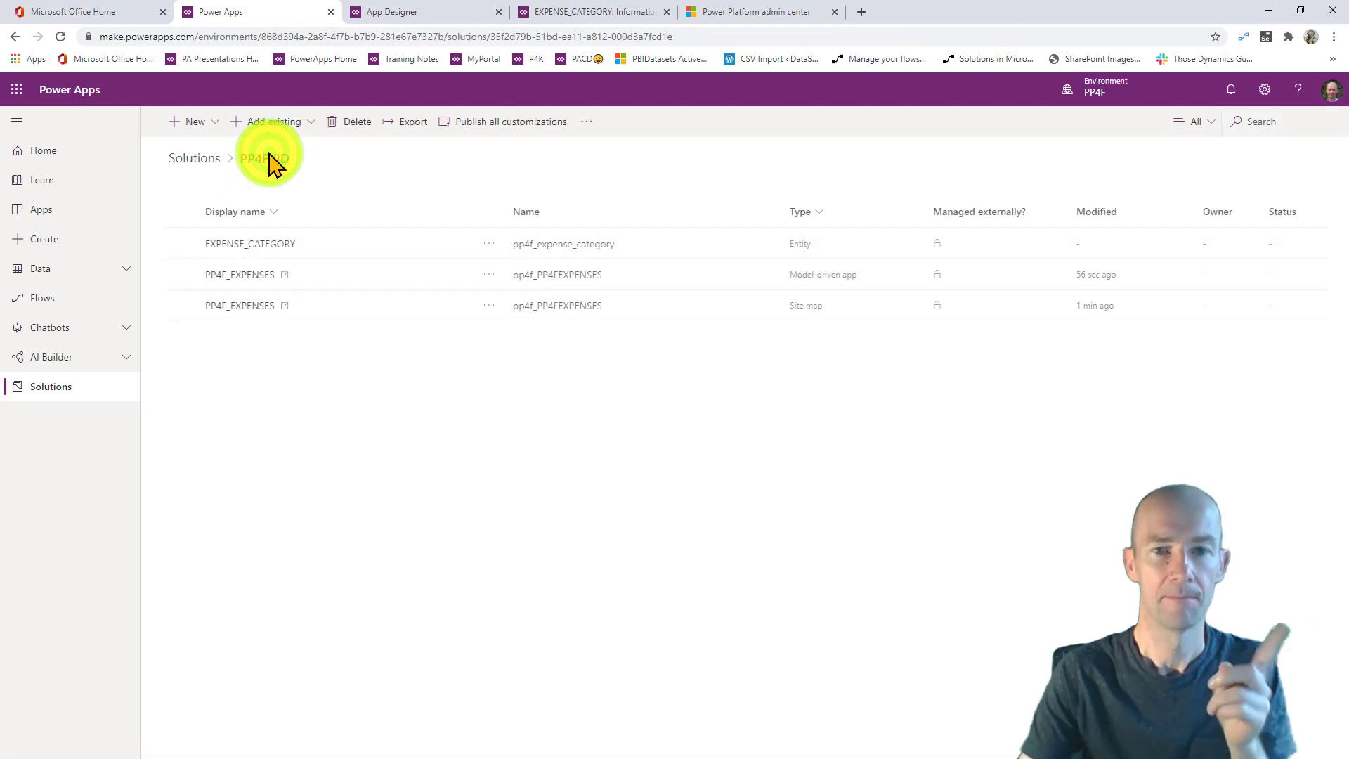
- Publish all customizations, then switch to the running PP4F_EXPENSES app
click(506, 123)
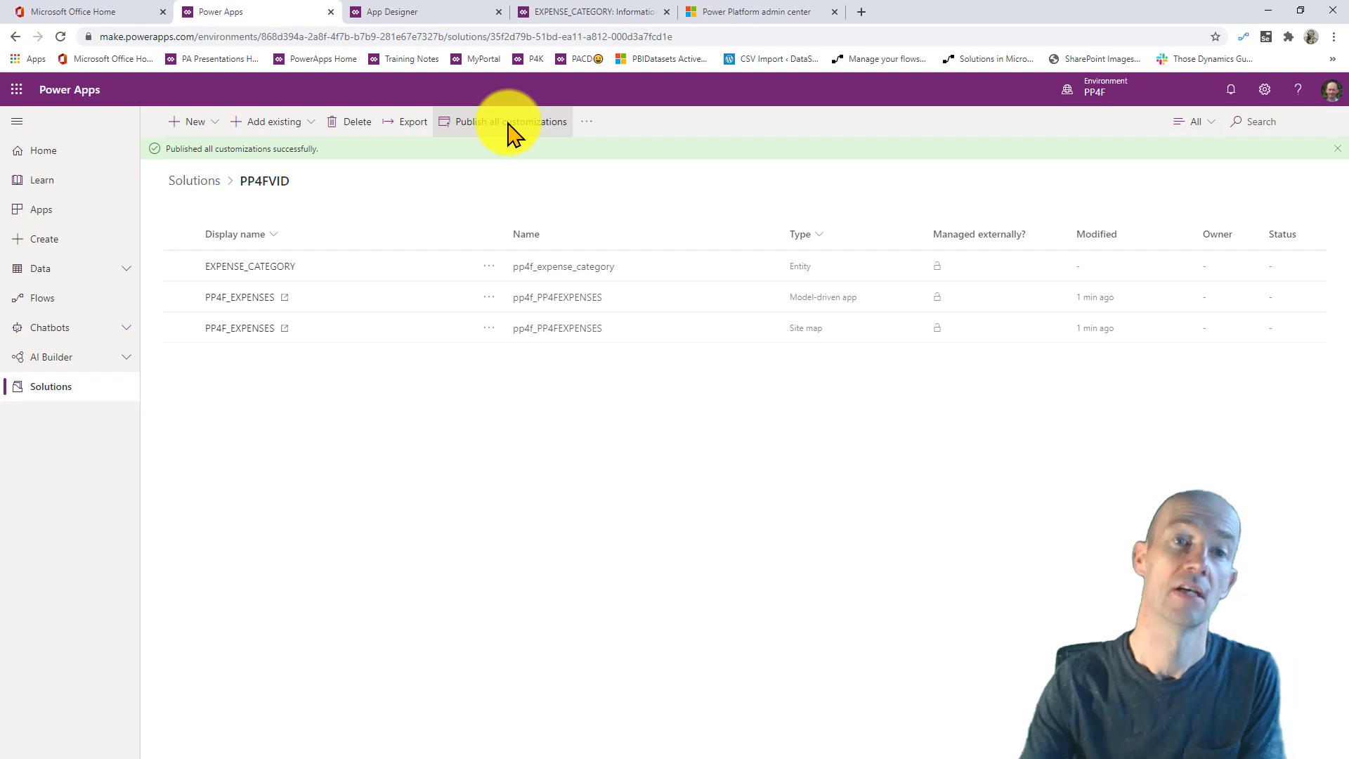
click(567, 17)
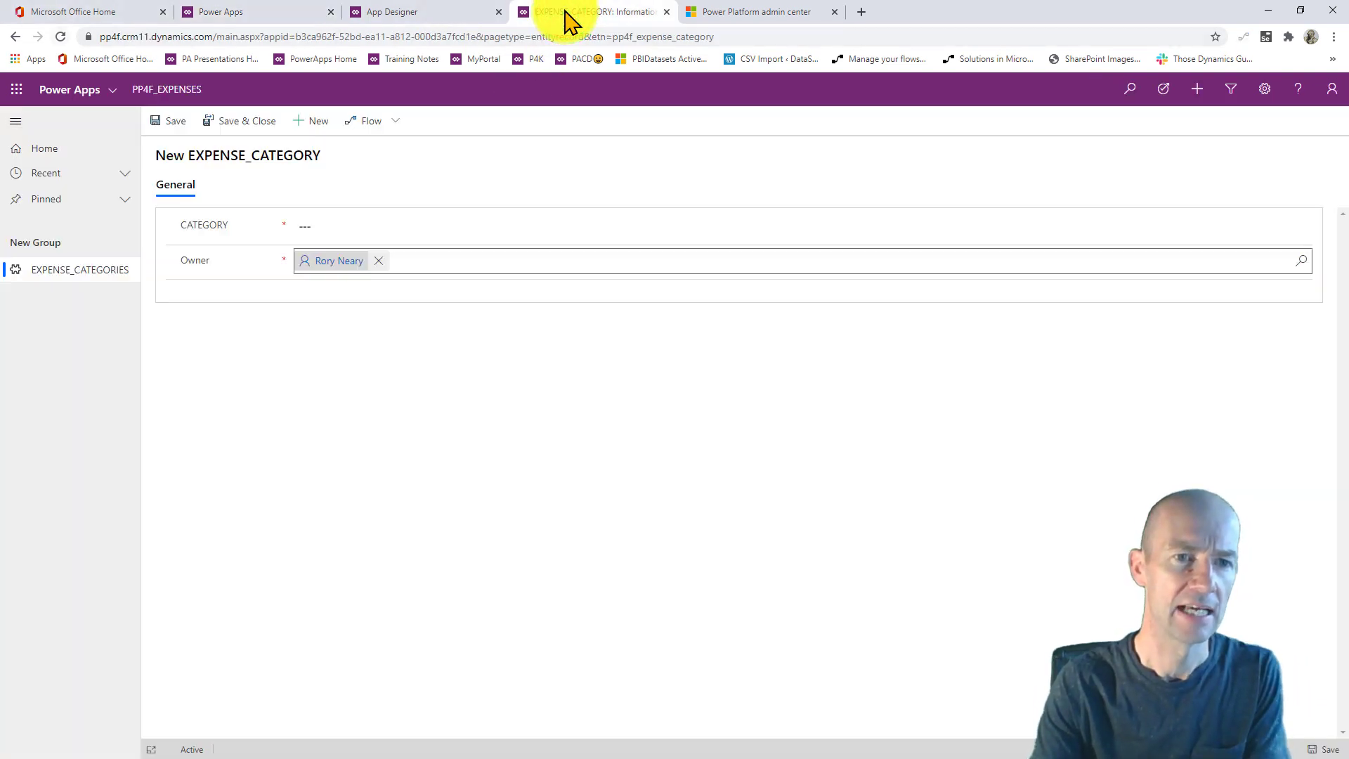
- Reload the EXPENSE_CATEGORIES list and start a new record showing ACCOUNT and EXPENSE_SUPERCATEGORY
click(92, 268)
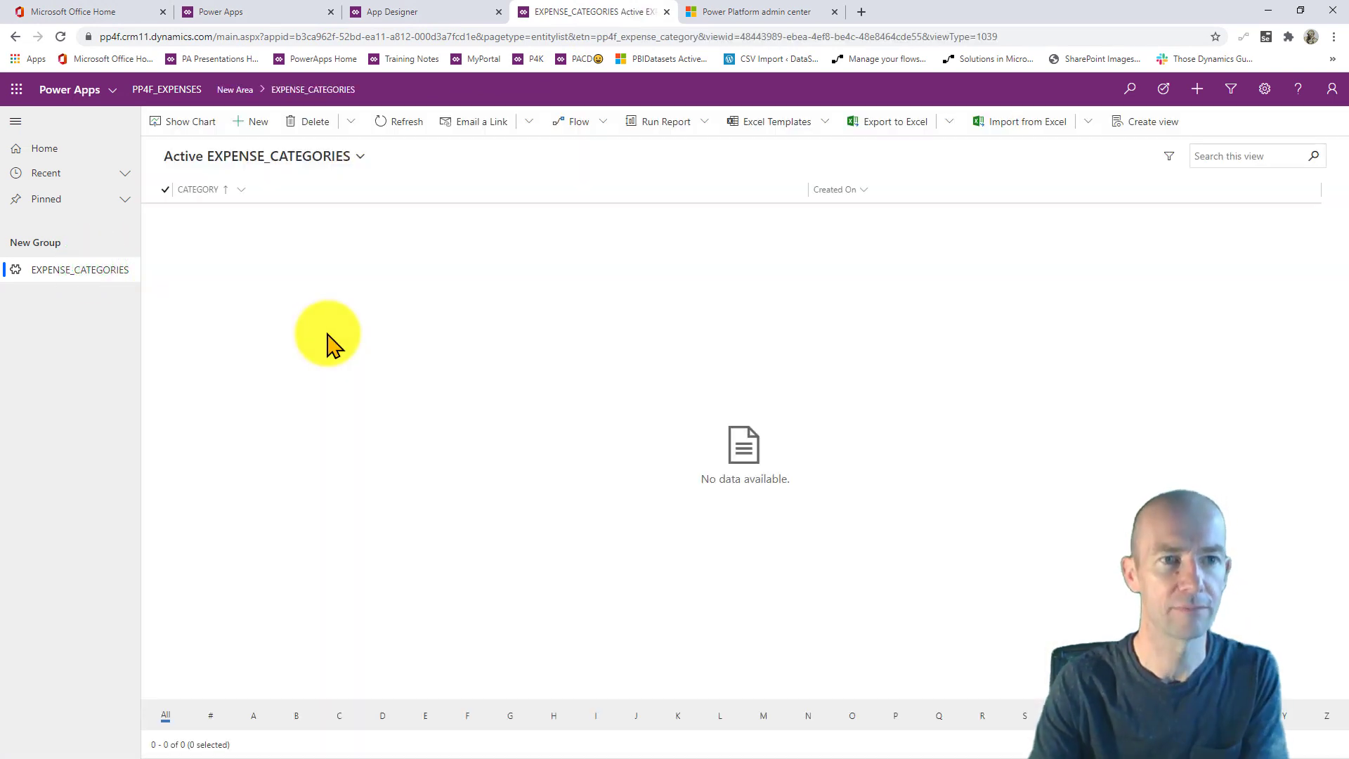
click(60, 36)
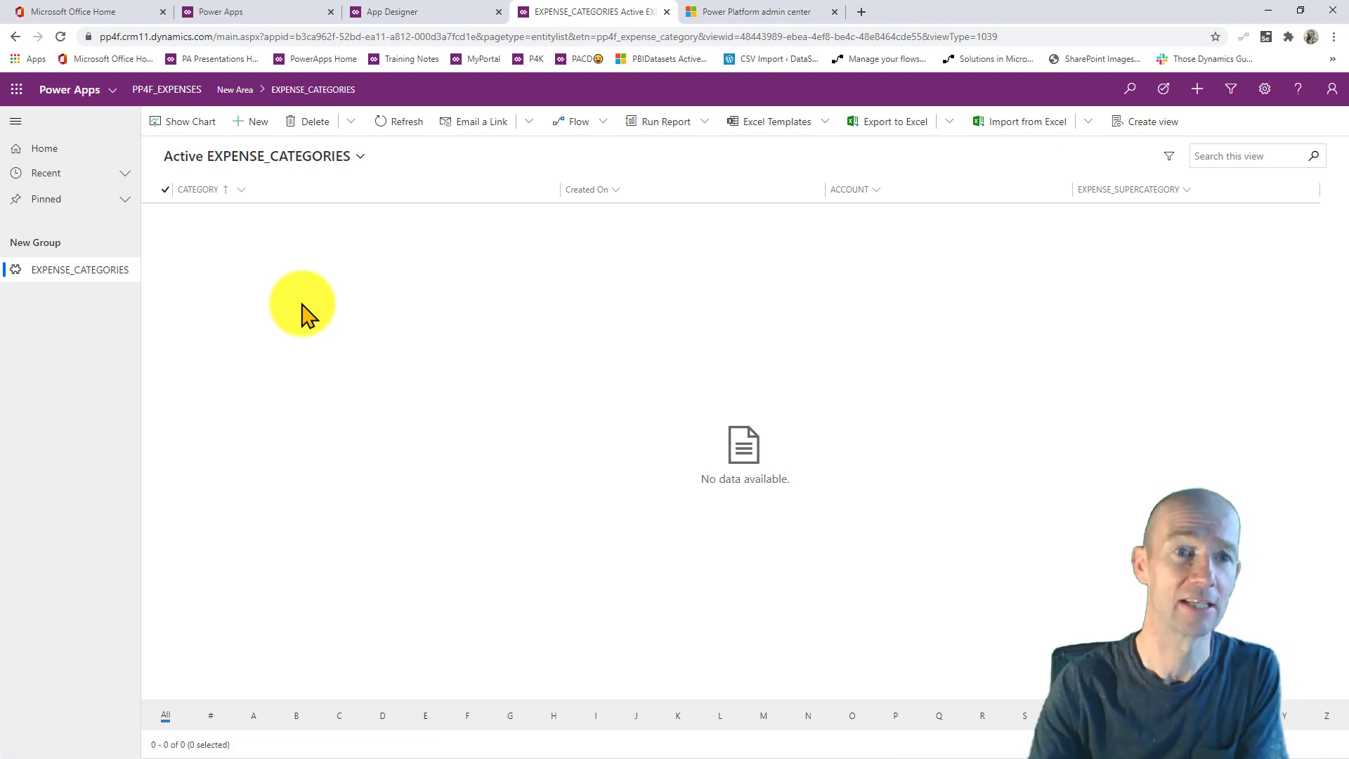
click(259, 119)
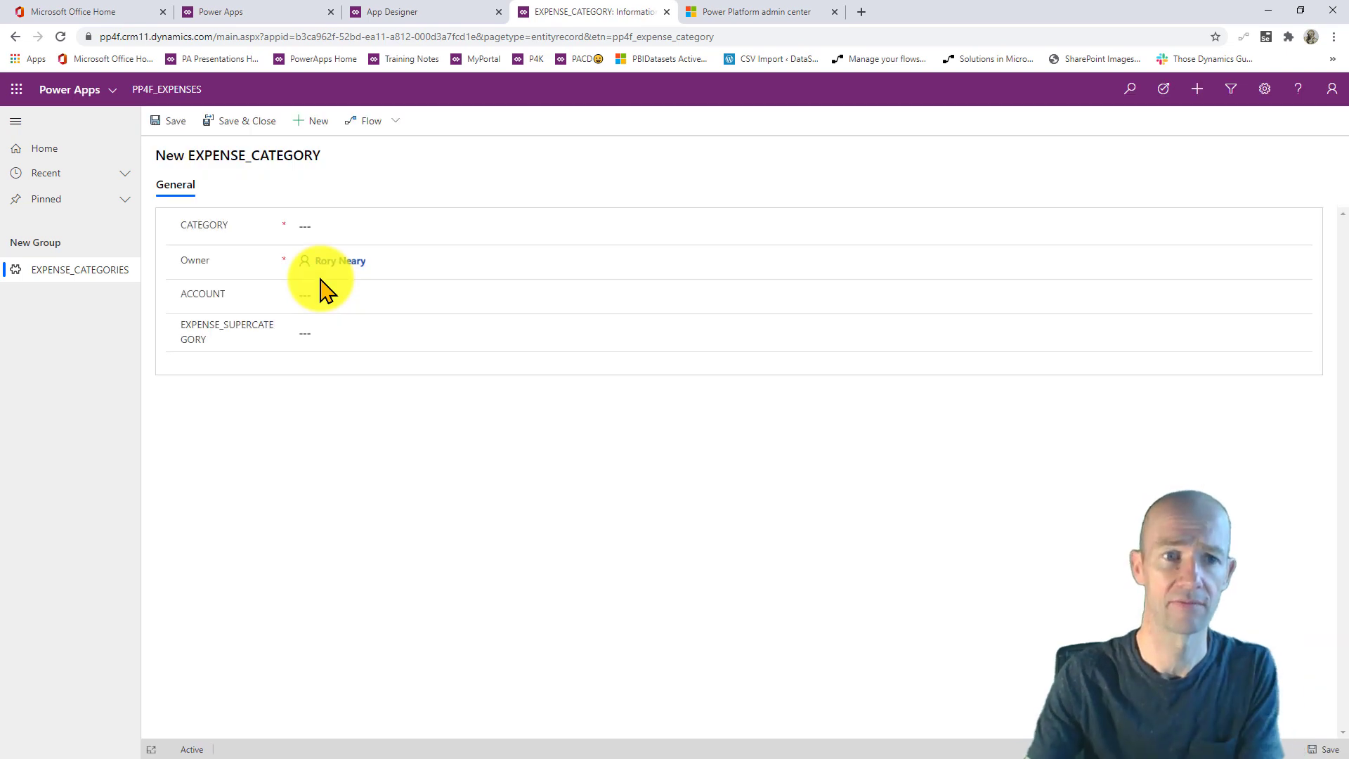
- Create and save category SUBSISTENCE with account 1001 and supercategory ADMINISTRATIVE EXPENSES
click(408, 225)
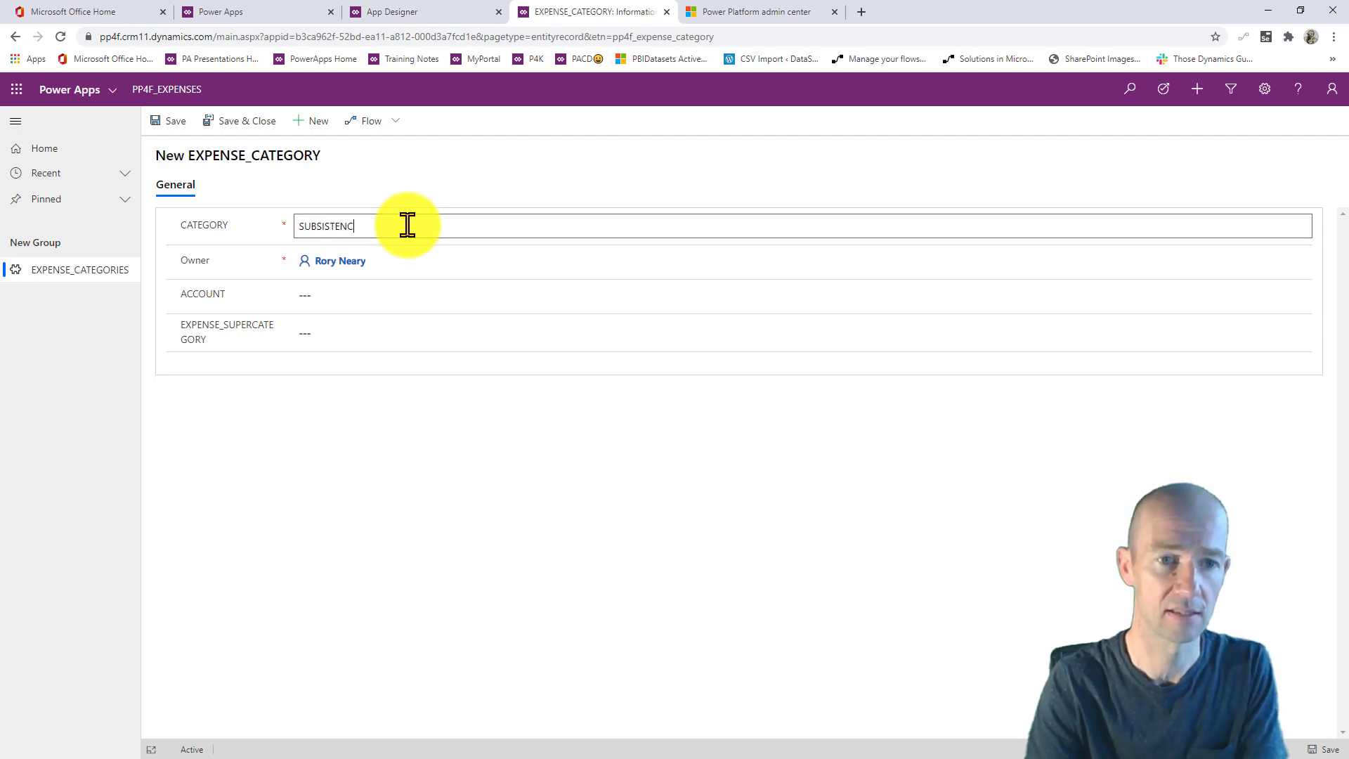
click(340, 295)
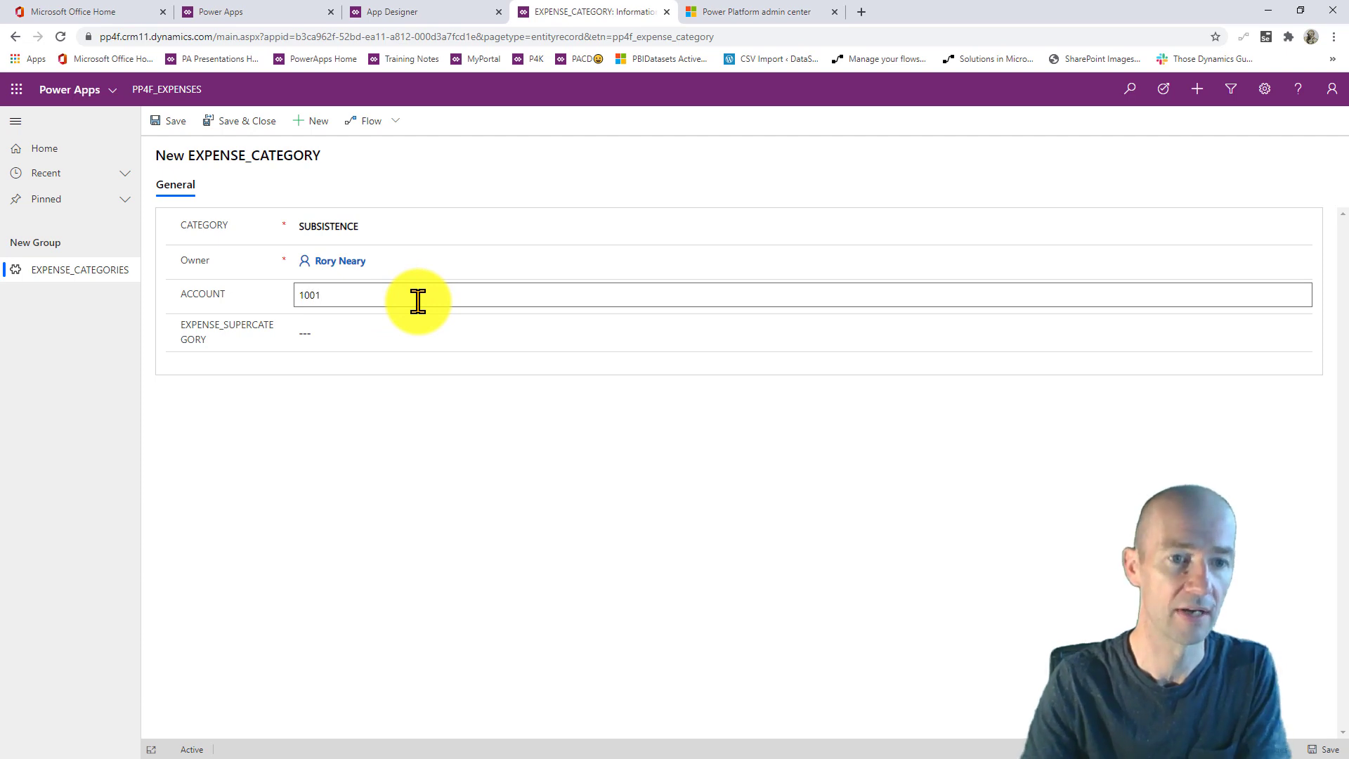
click(383, 328)
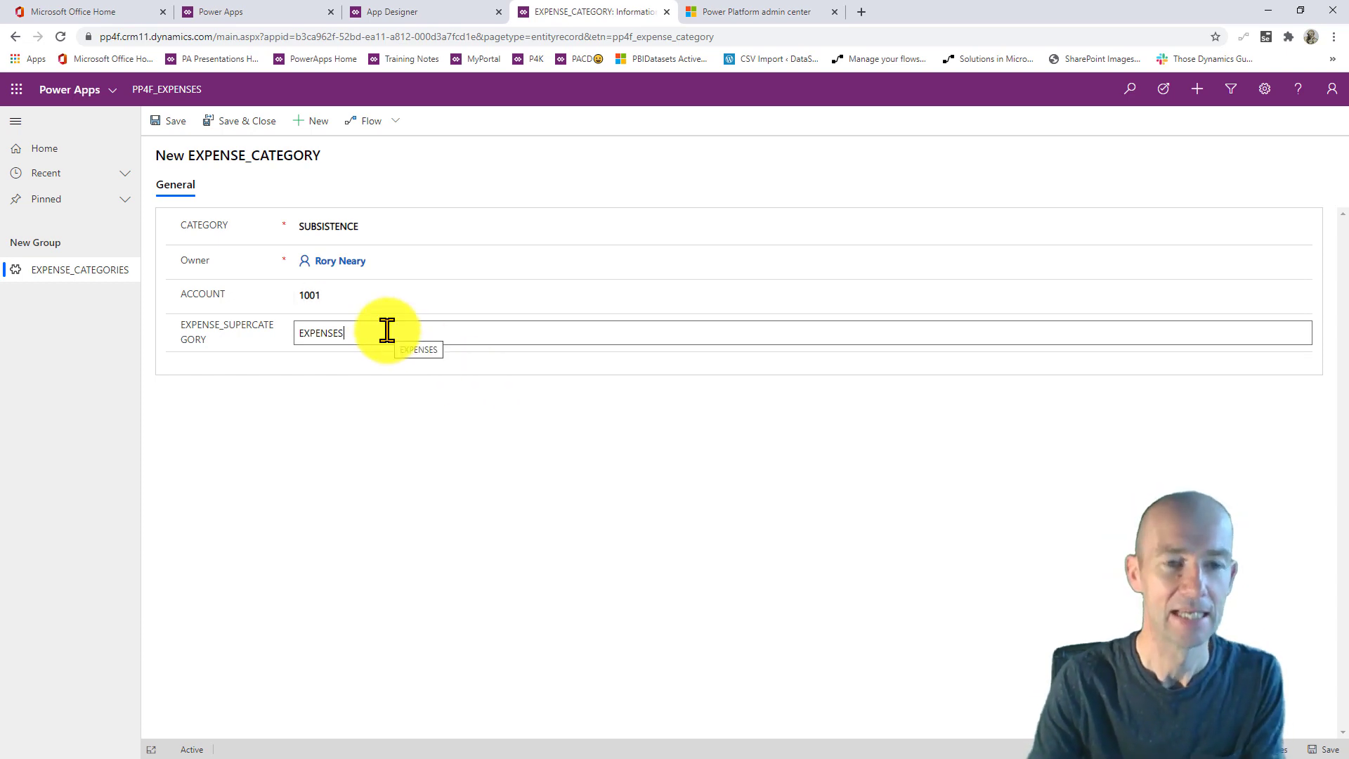
drag(386, 331, 300, 331)
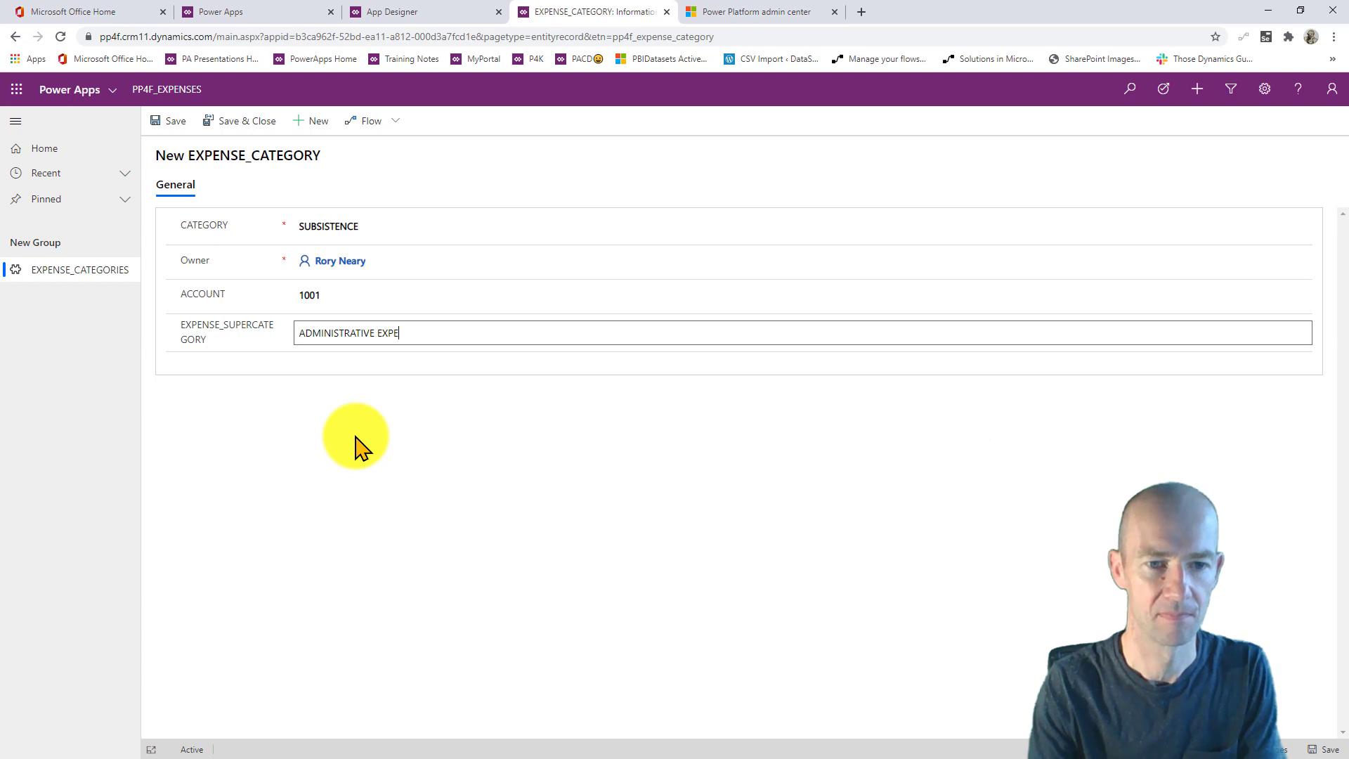
text(SES)
click(243, 121)
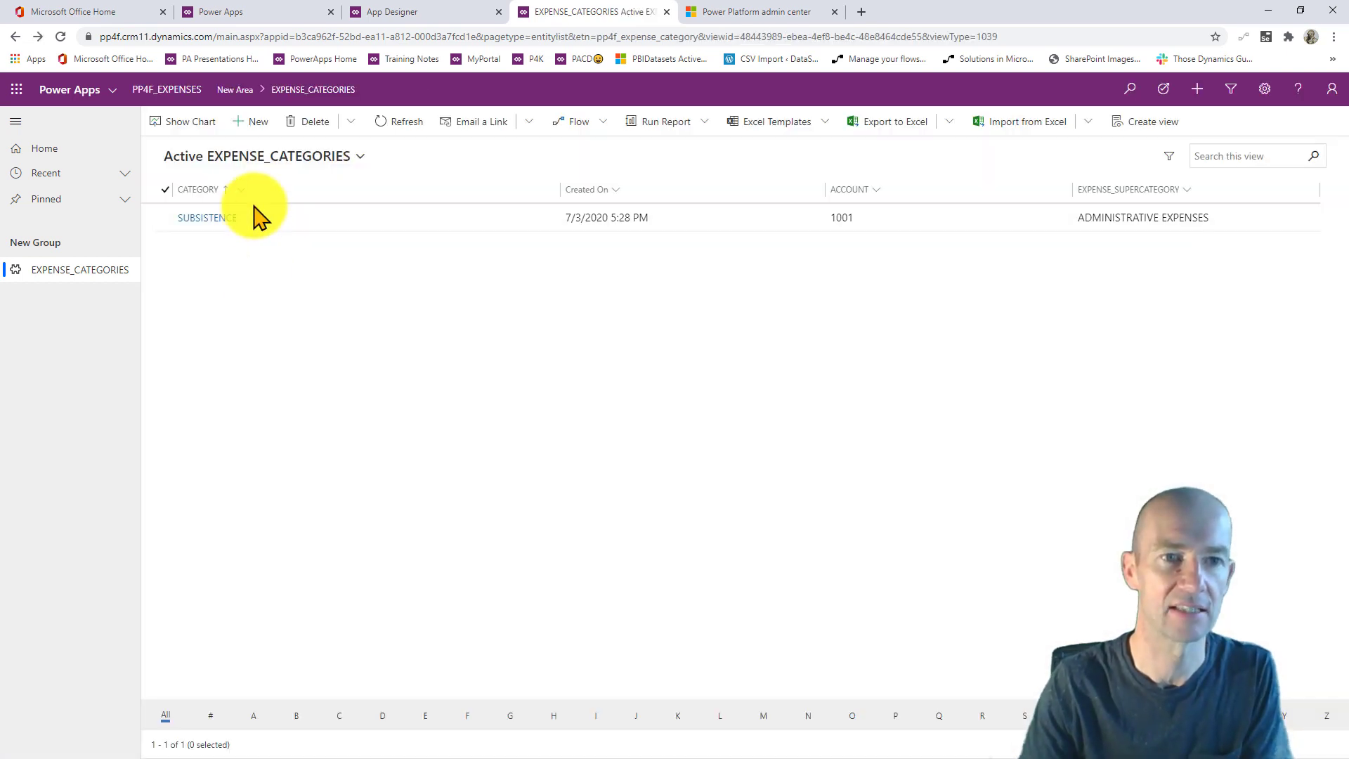
- Create and save category TRAVEL with account 1002
click(254, 122)
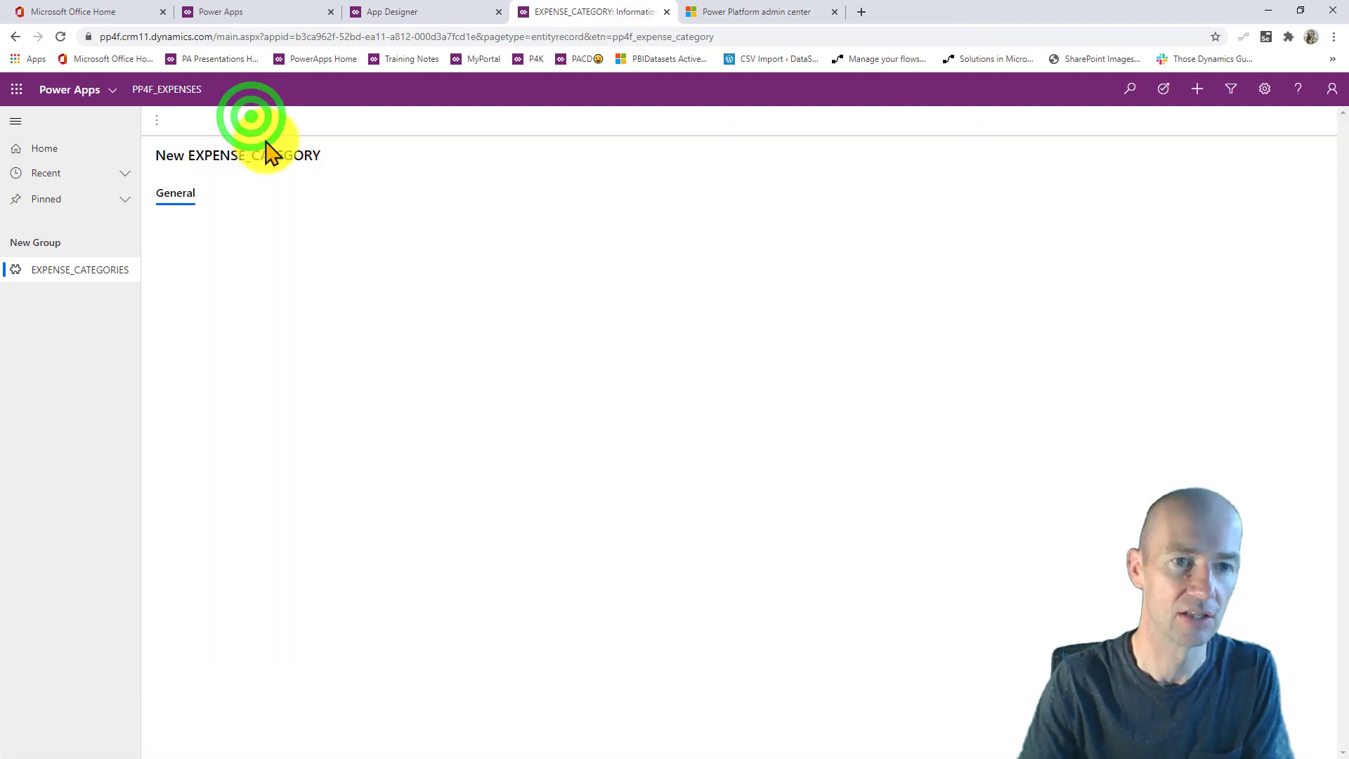
click(316, 225)
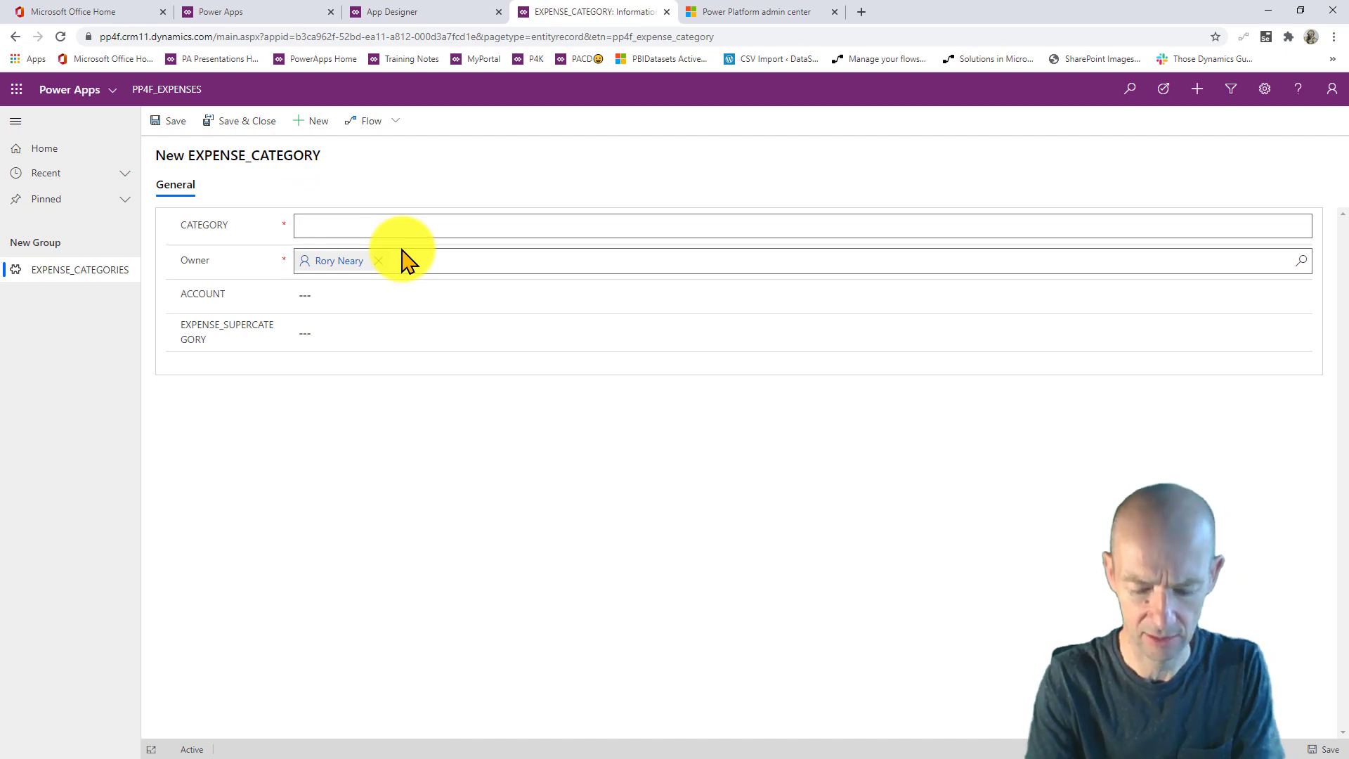
click(328, 302)
text(10)
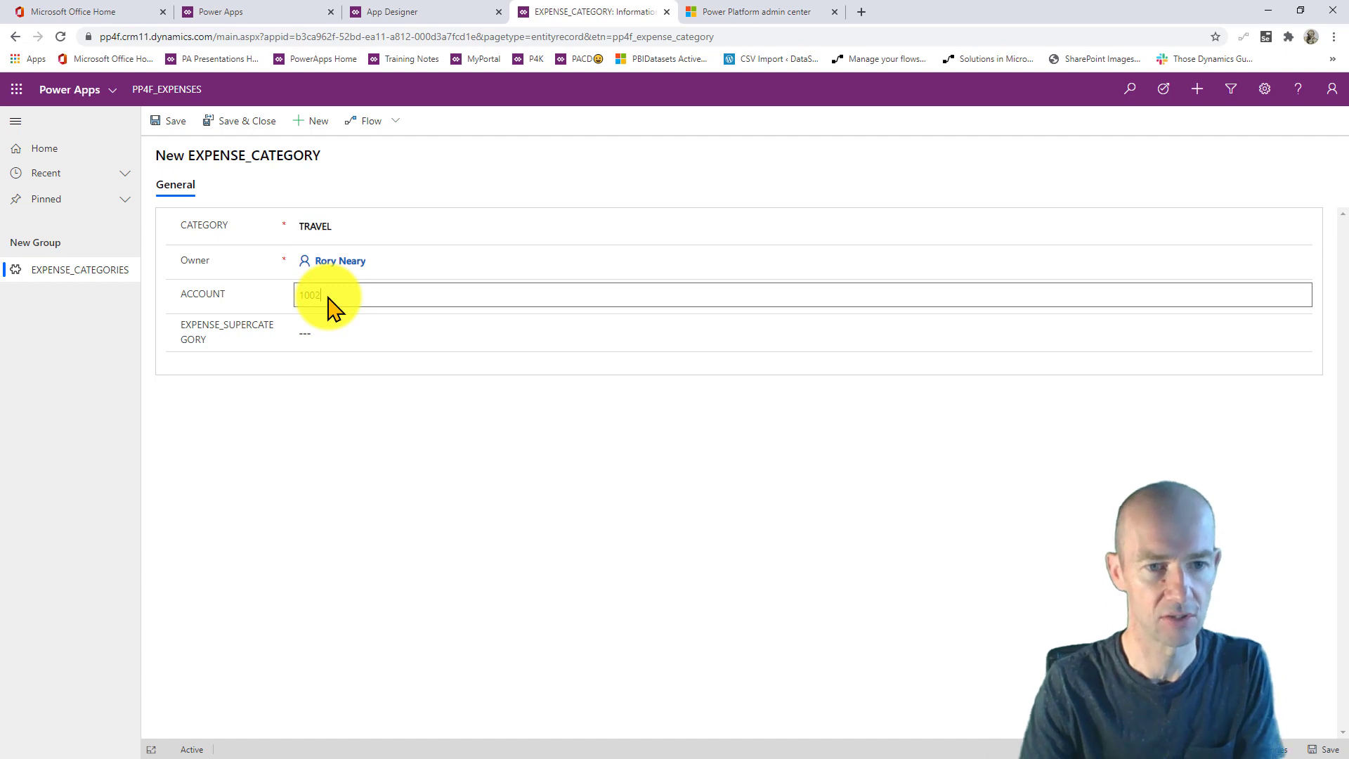
text(02)
click(331, 322)
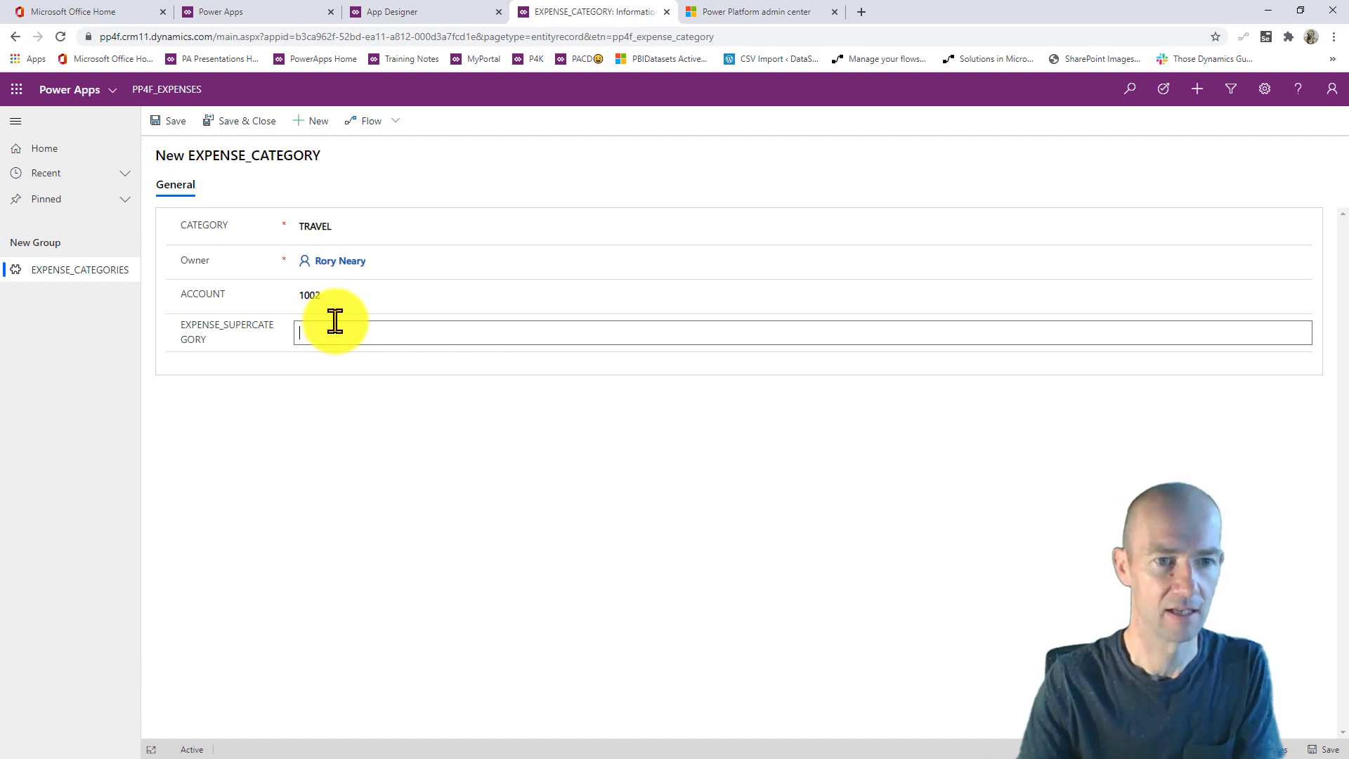
click(222, 124)
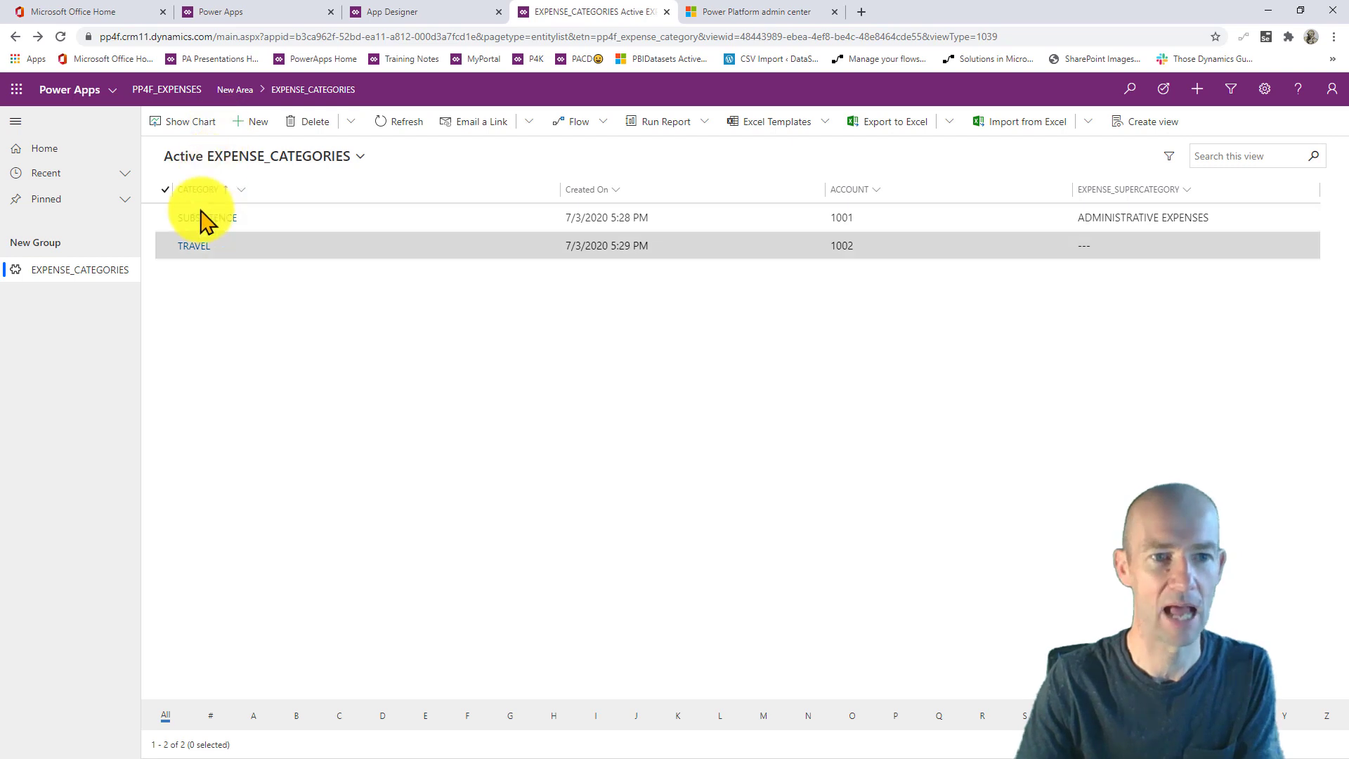
- Set TRAVEL's supercategory to ADMINISTRATIVE EXPENSES, save it, and return to the PP4FVID solution
click(192, 244)
click(361, 350)
text(ADMINISTRATIVE EXPESN)
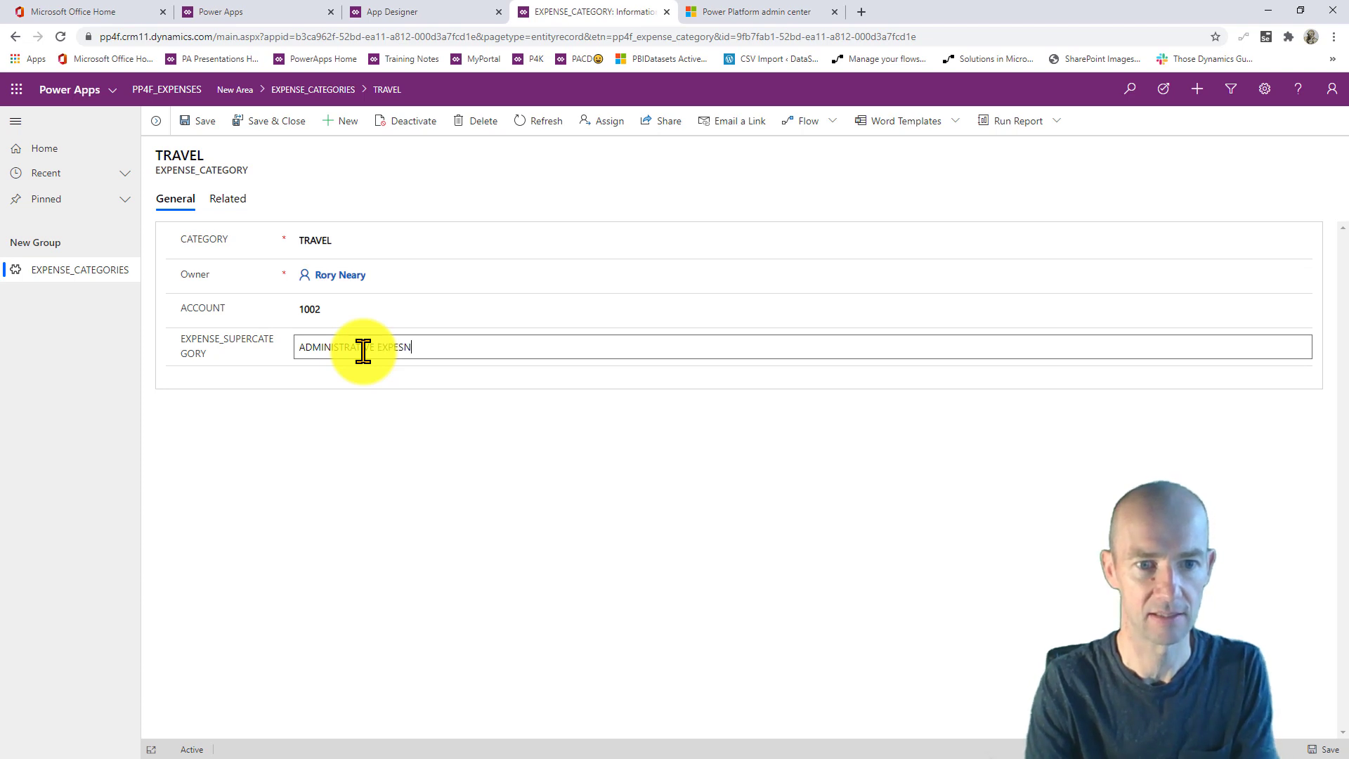
key(BackSpace)
key(BackSpace)
text(NSES)
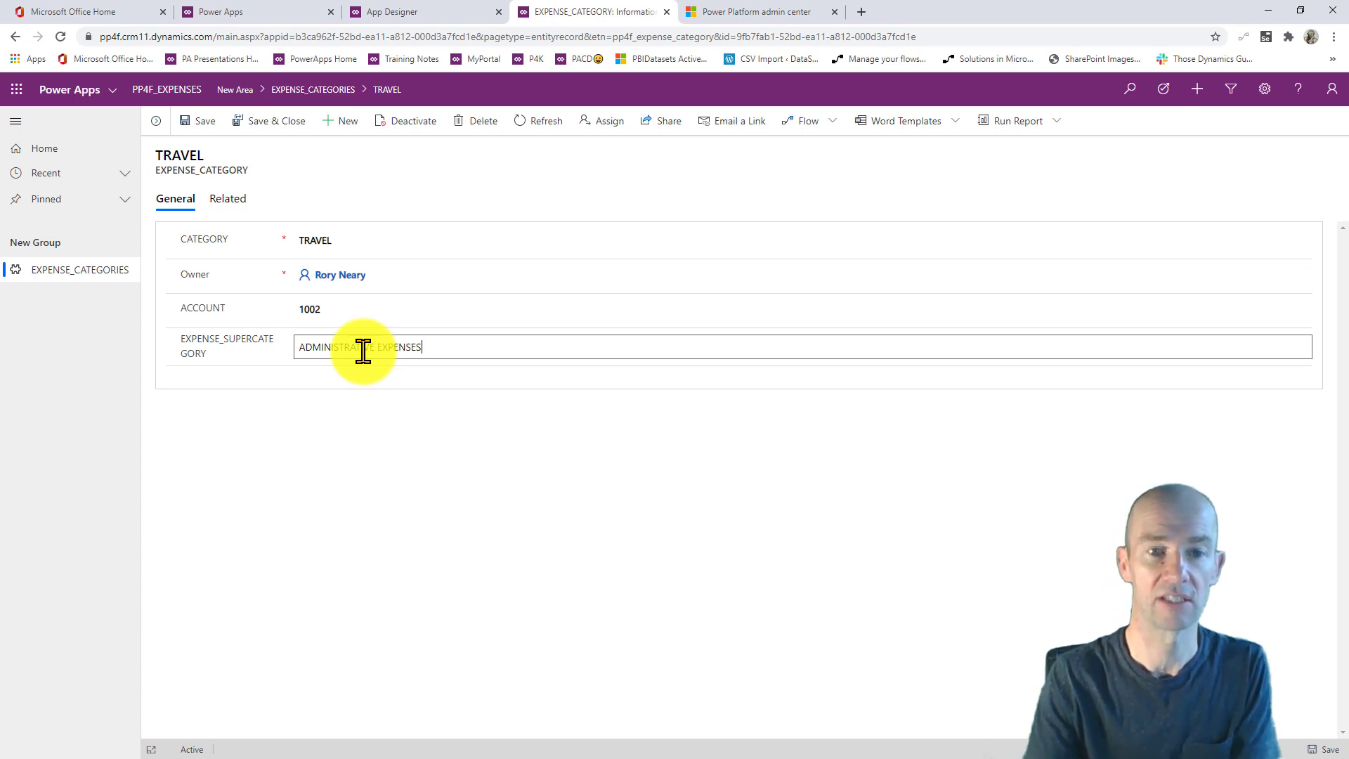
click(286, 121)
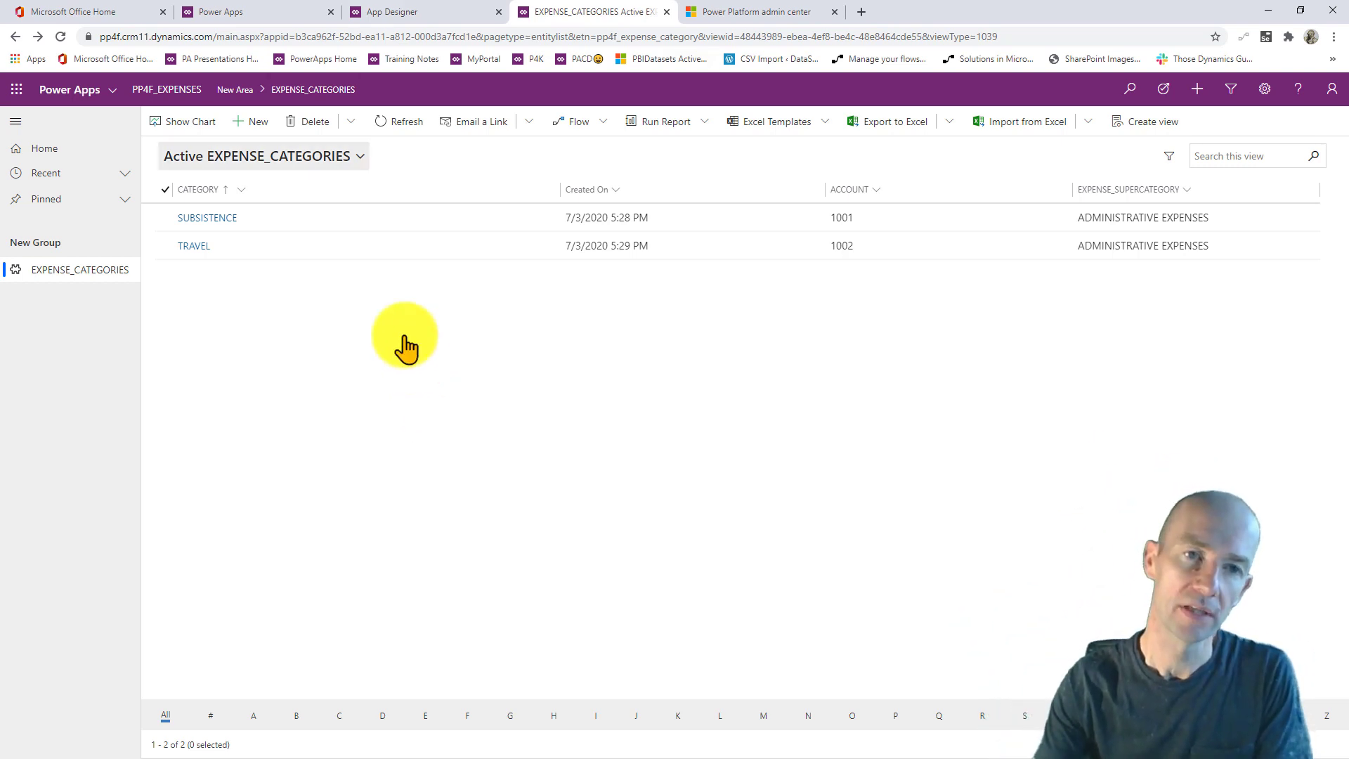
click(288, 14)
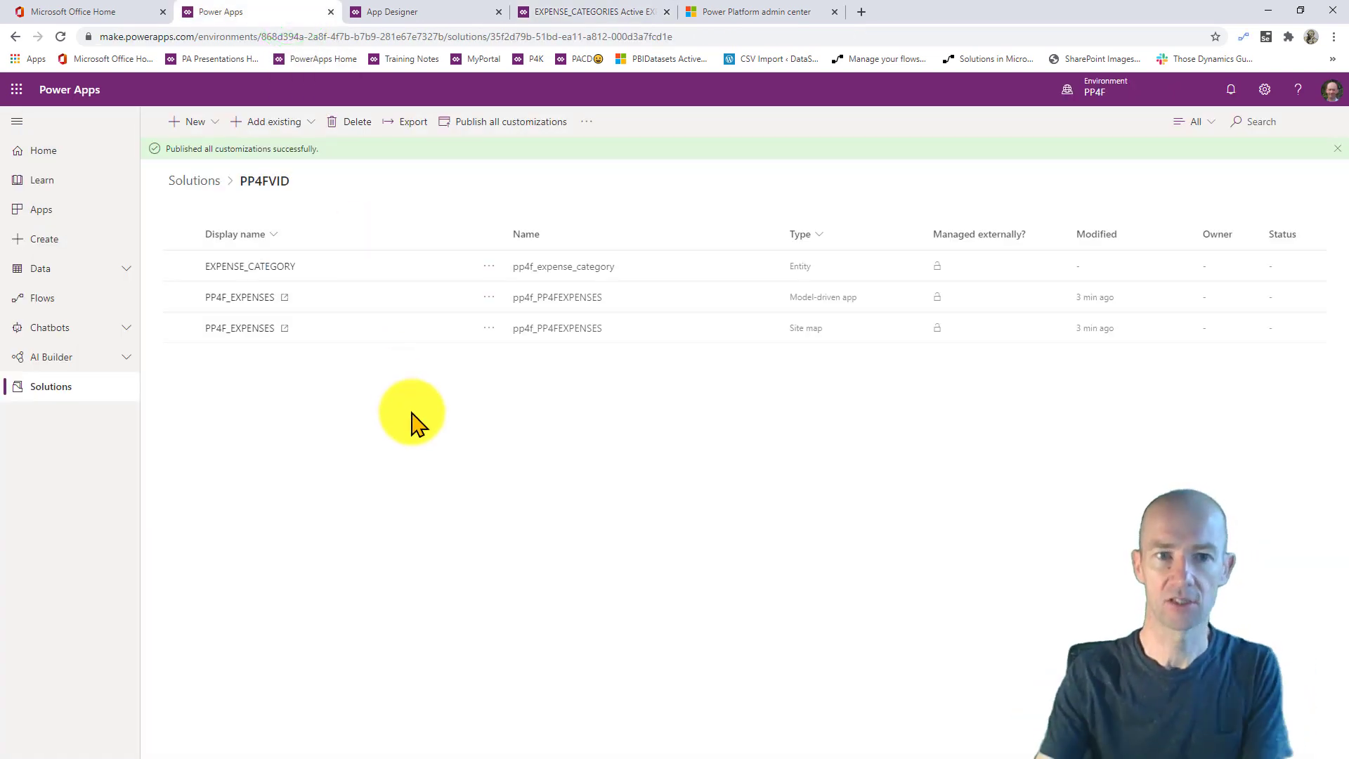
click(326, 368)
click(60, 36)
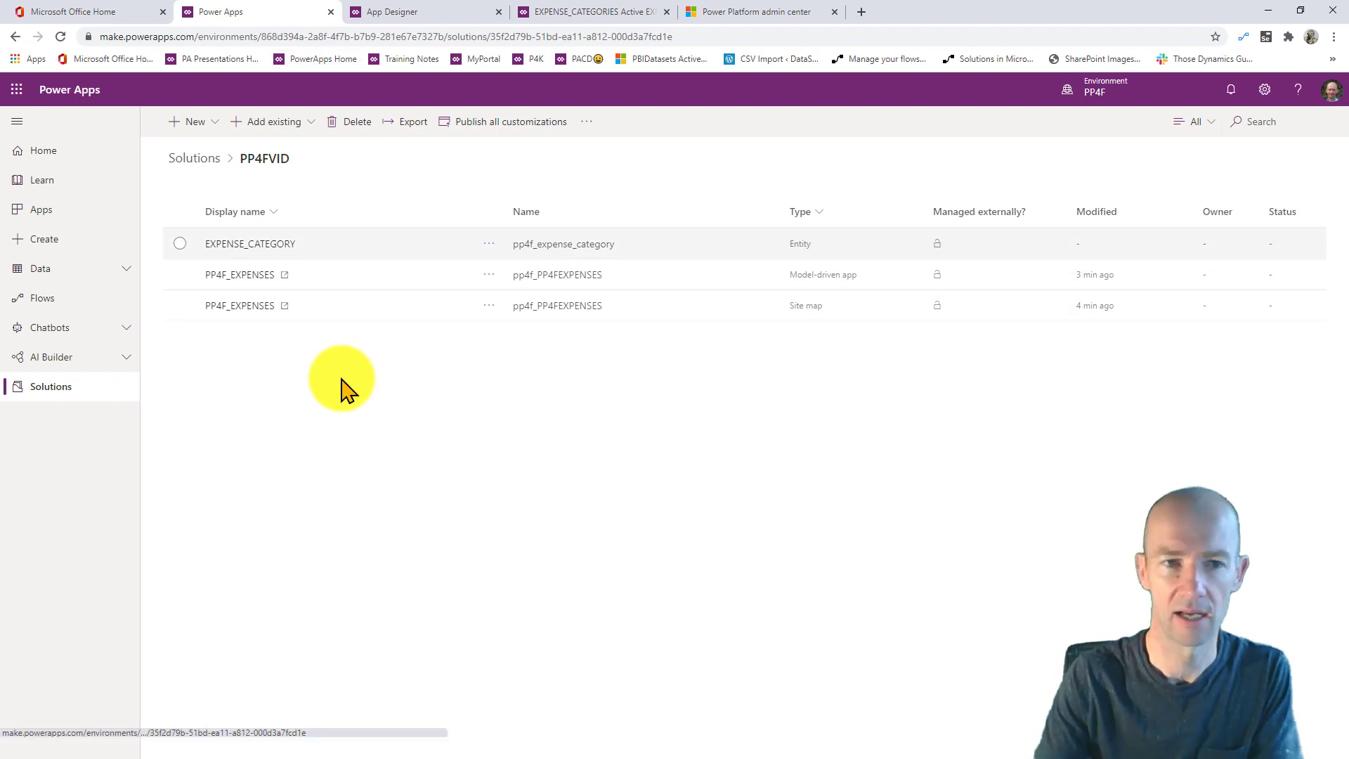
- Create a new entity named PP4F_EXPENSES with SUMMARY as its primary field
click(217, 124)
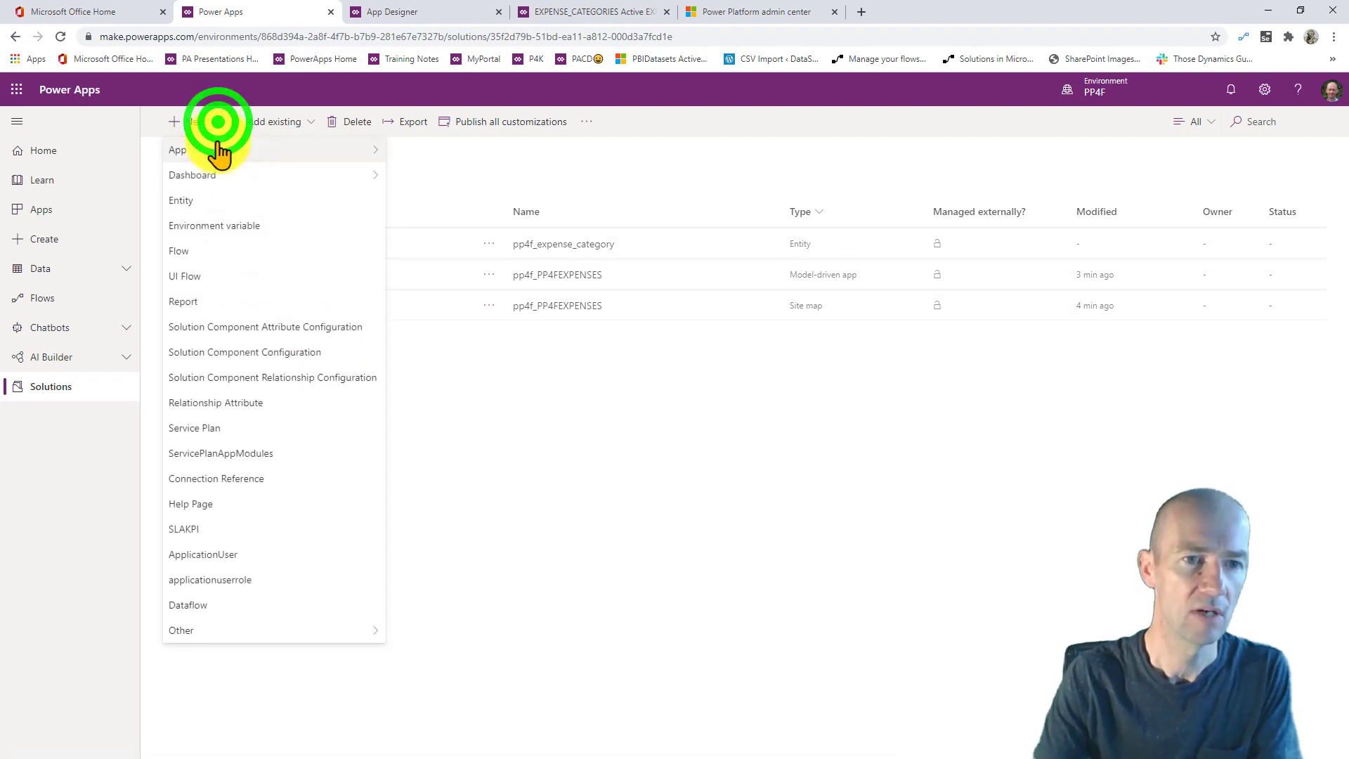
click(217, 202)
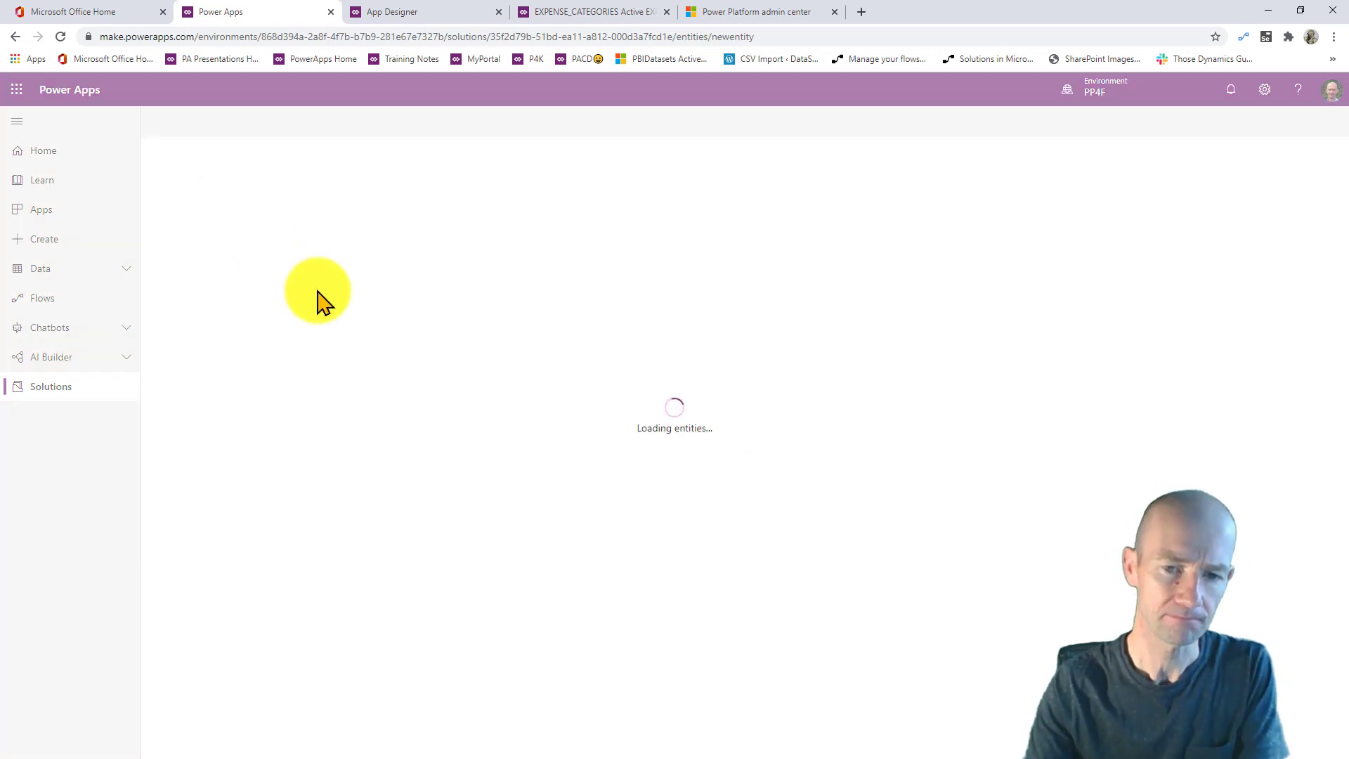
click(1156, 145)
text(EXPENSES)
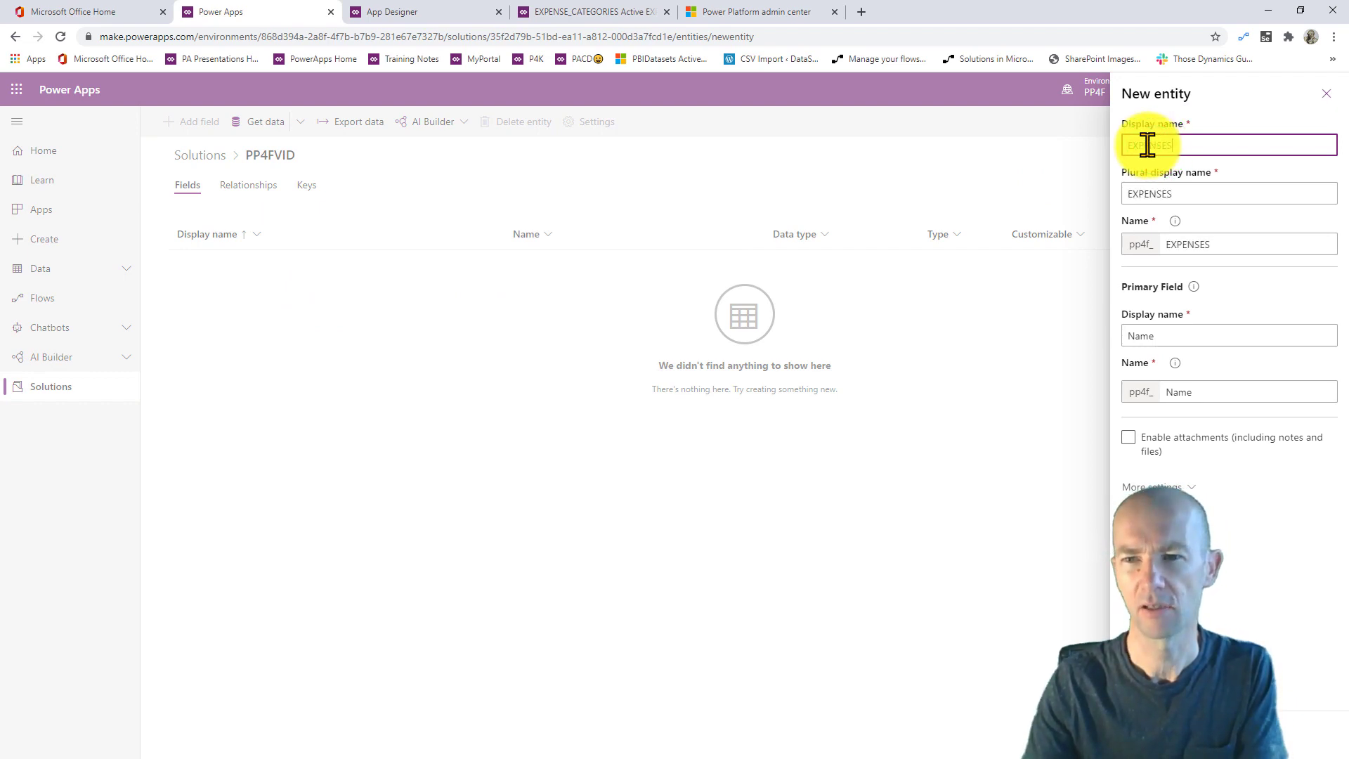
click(1130, 145)
text(PP4F)
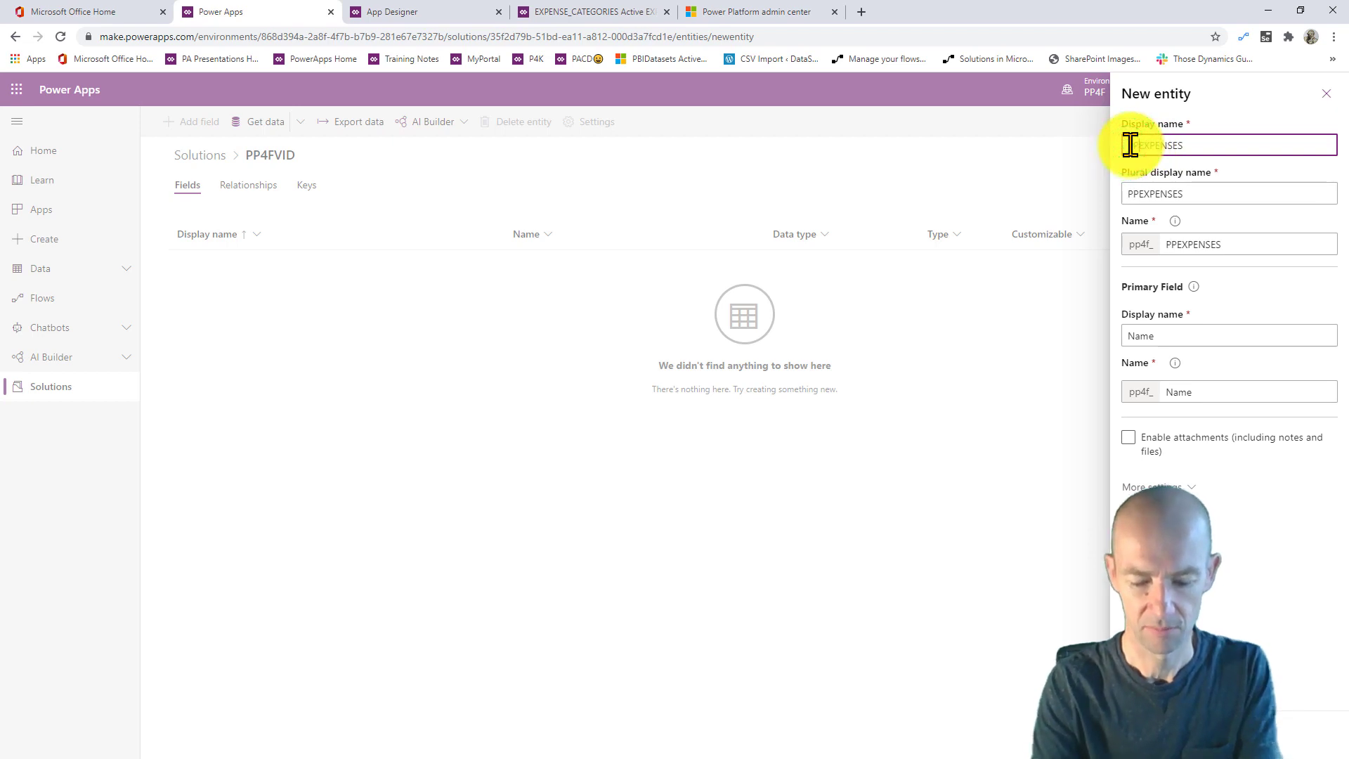
text(_)
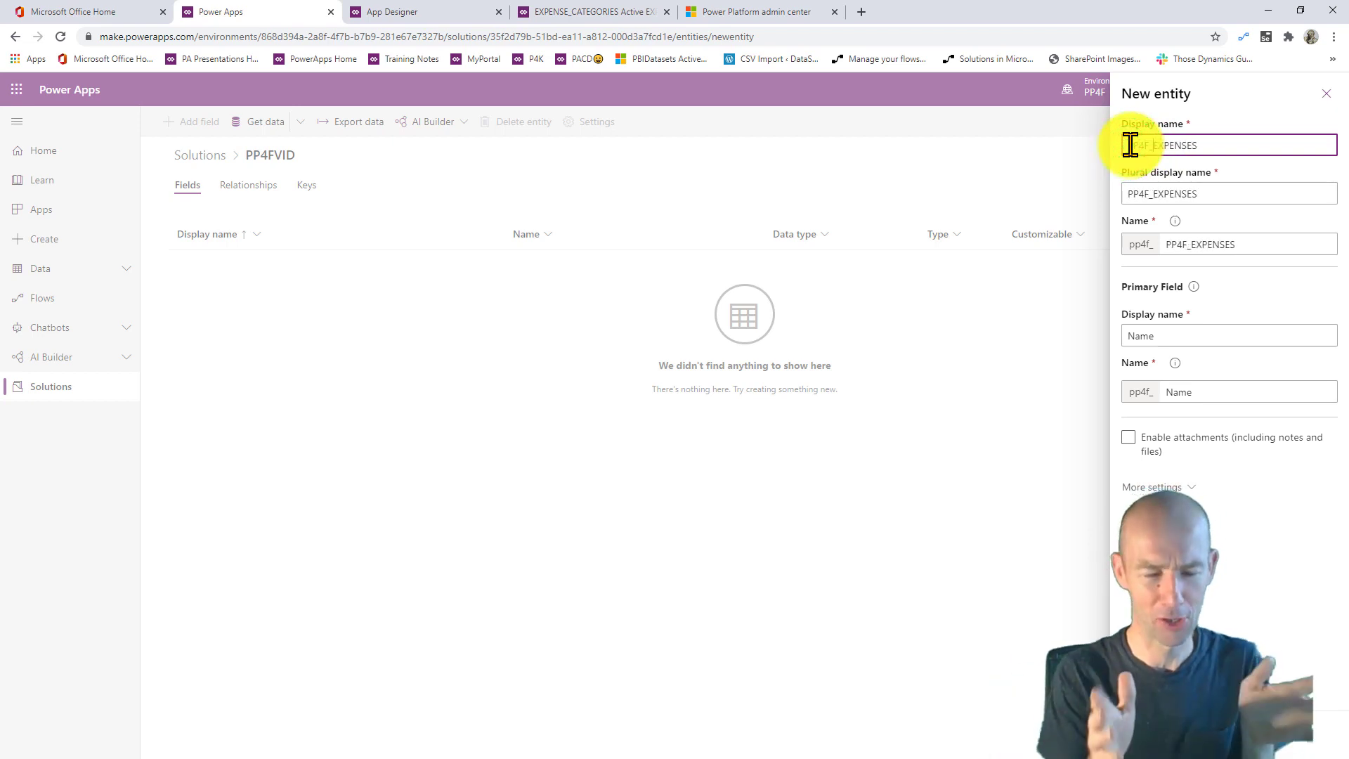
click(1191, 340)
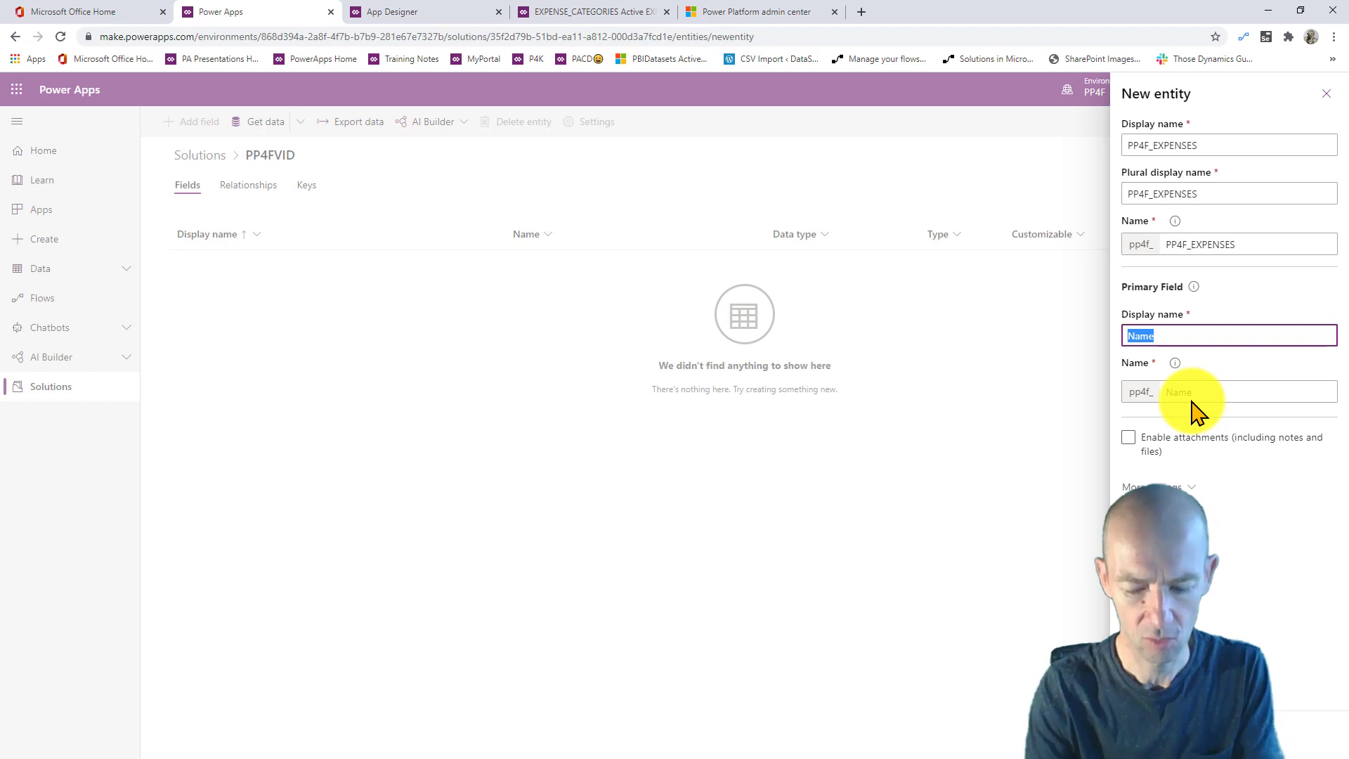
text(SUMMARY)
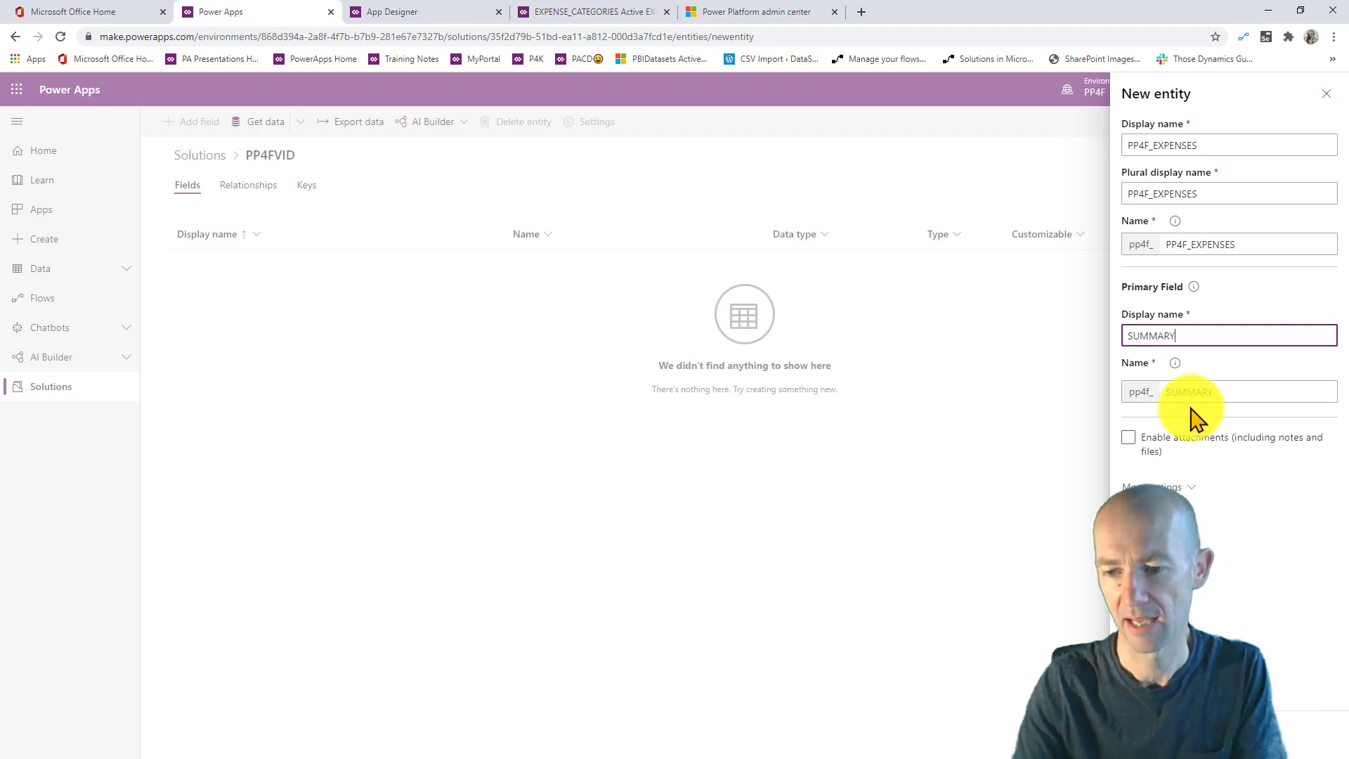
click(1154, 734)
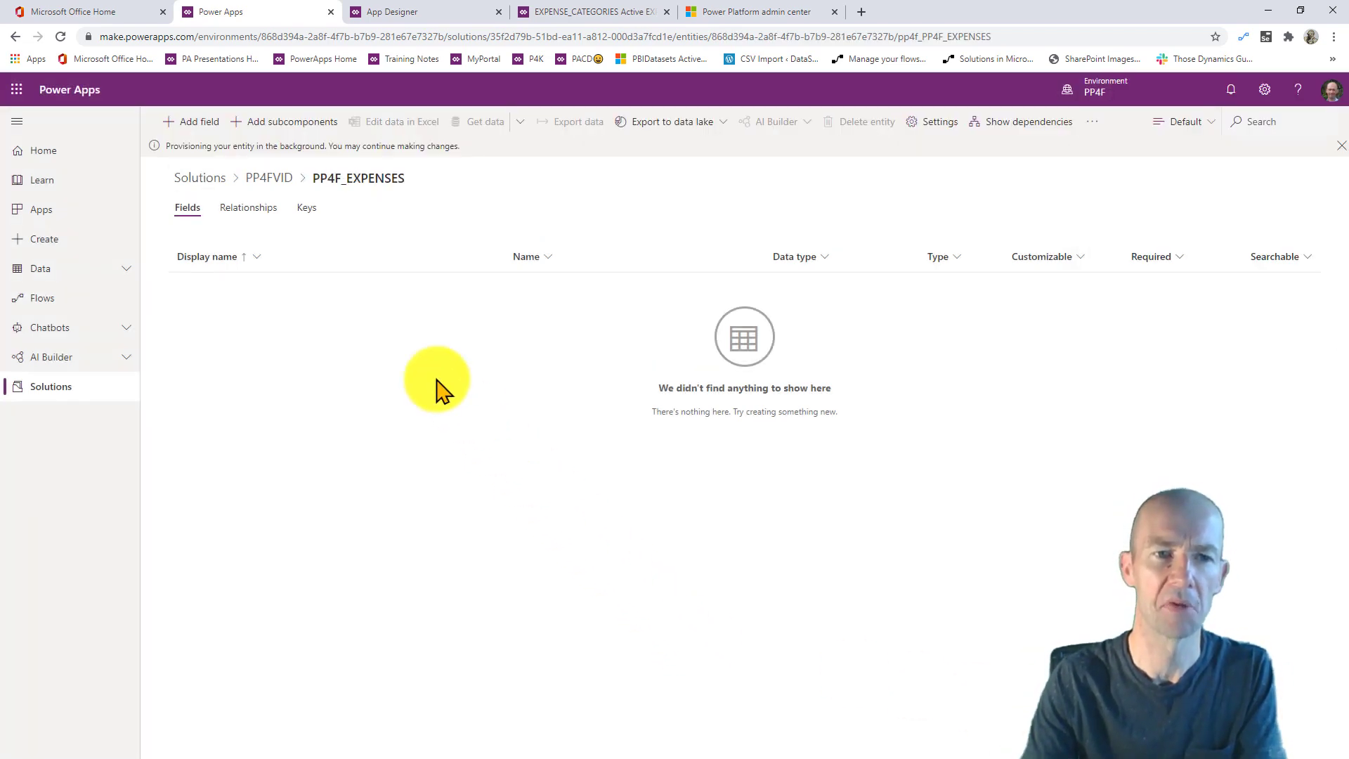
- Add a required Currency field named GROSS to PP4F_EXPENSES
click(190, 122)
click(1153, 135)
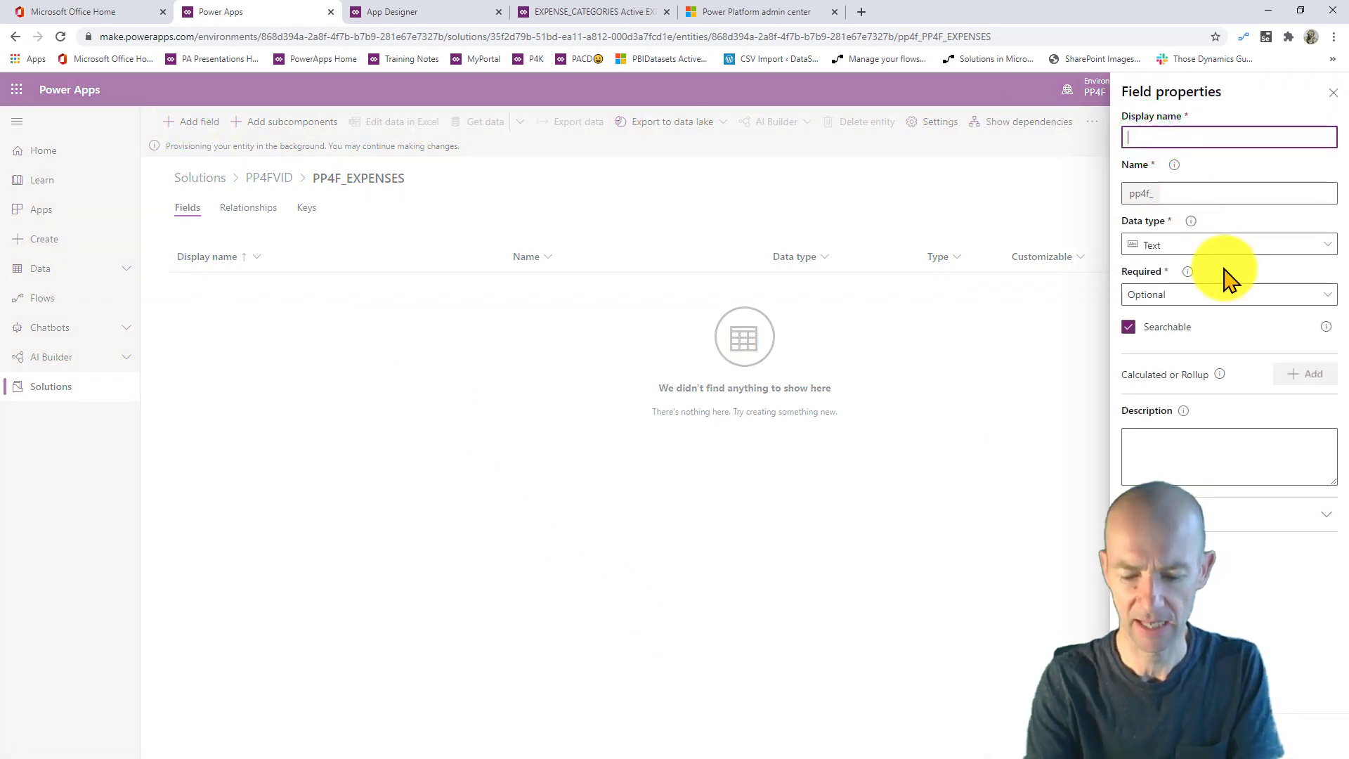
text(GROSS)
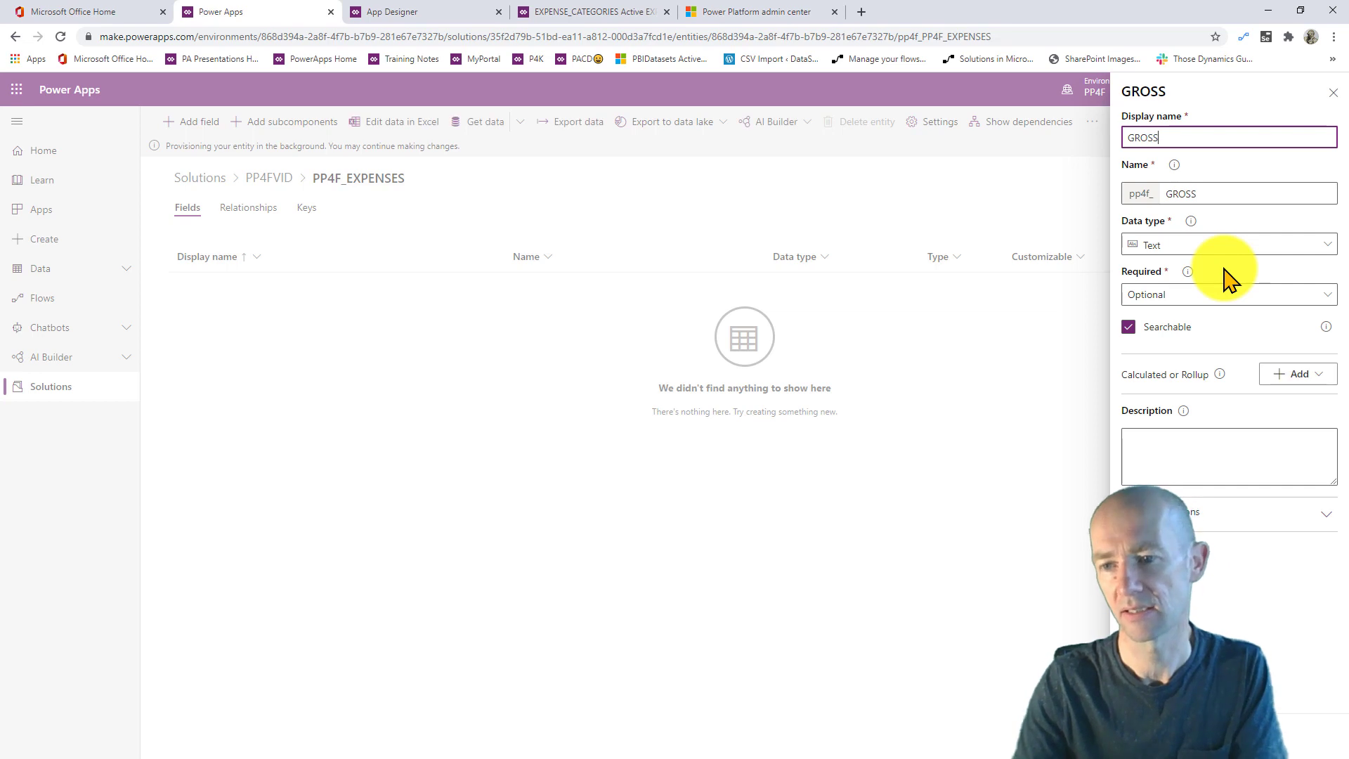
click(1200, 246)
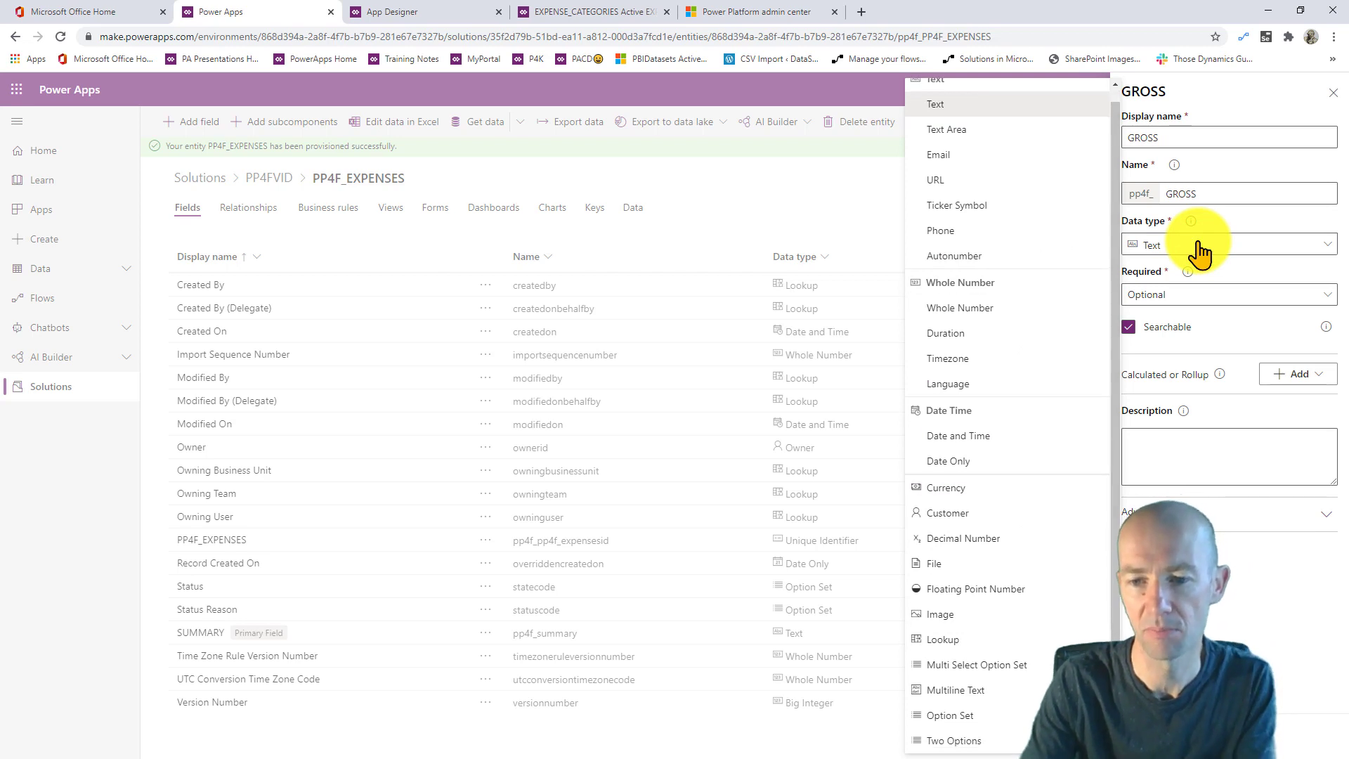
click(977, 492)
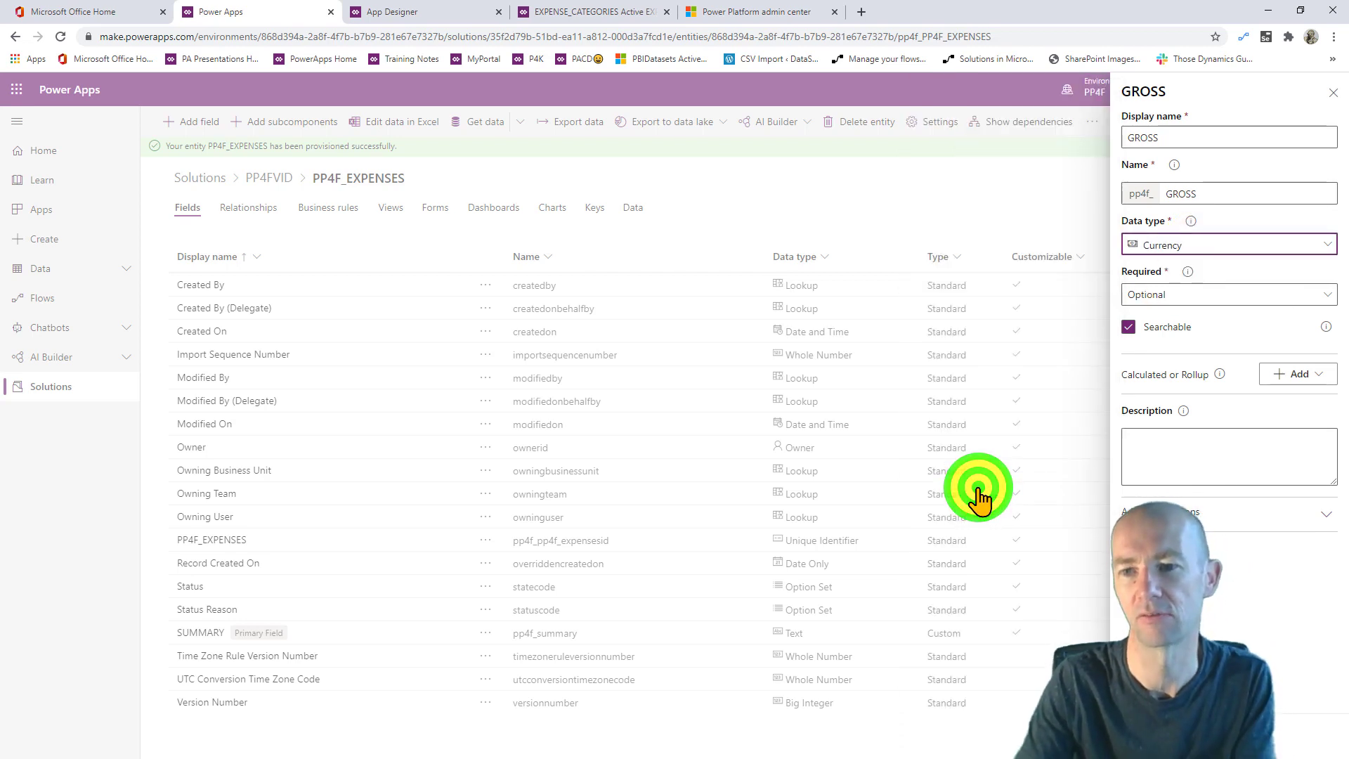
click(1228, 294)
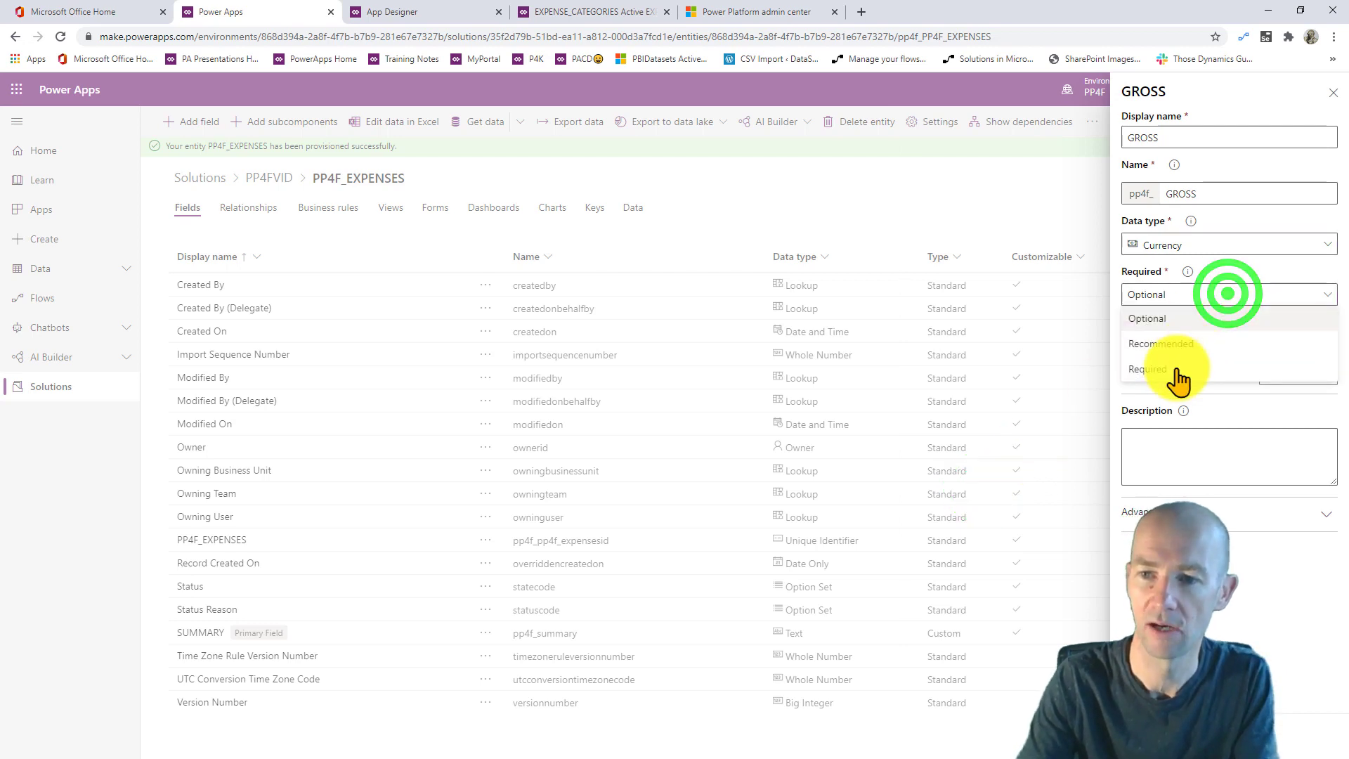
click(1176, 370)
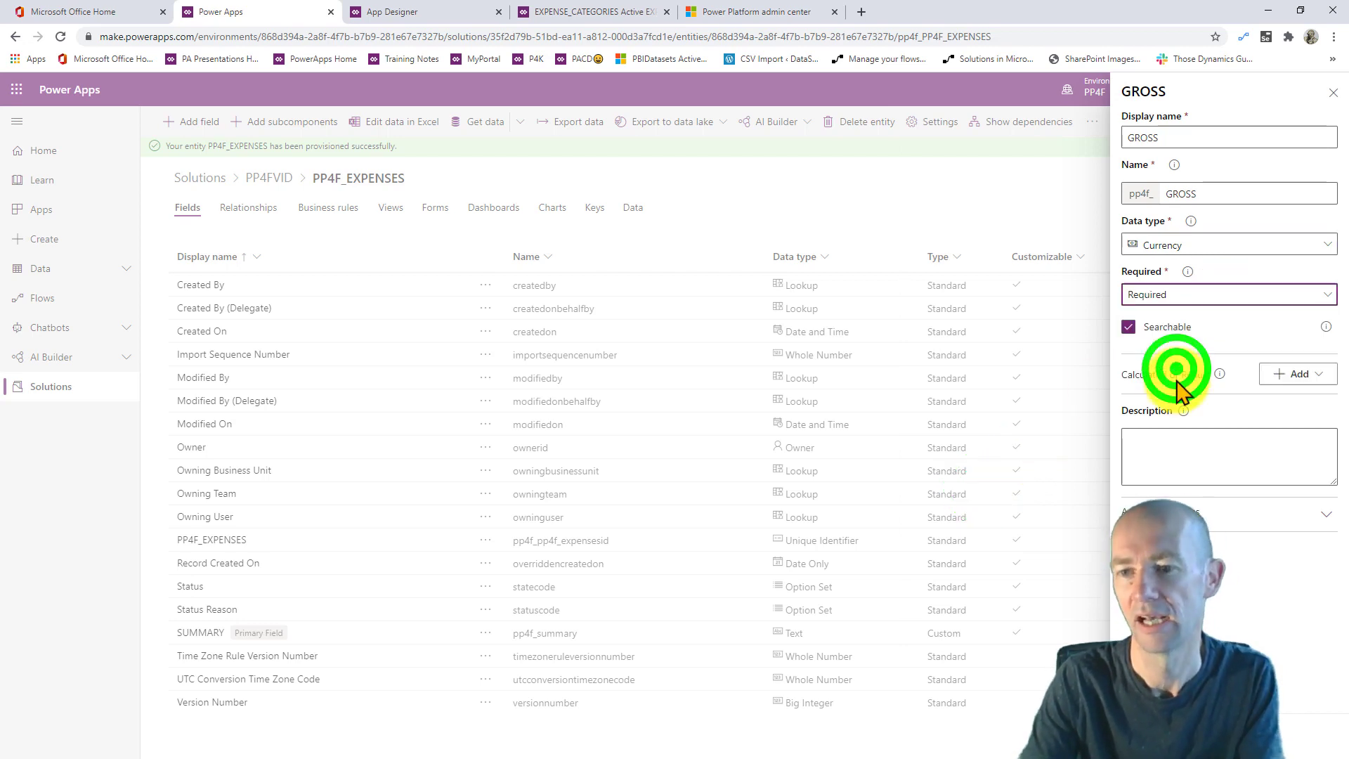
click(1178, 432)
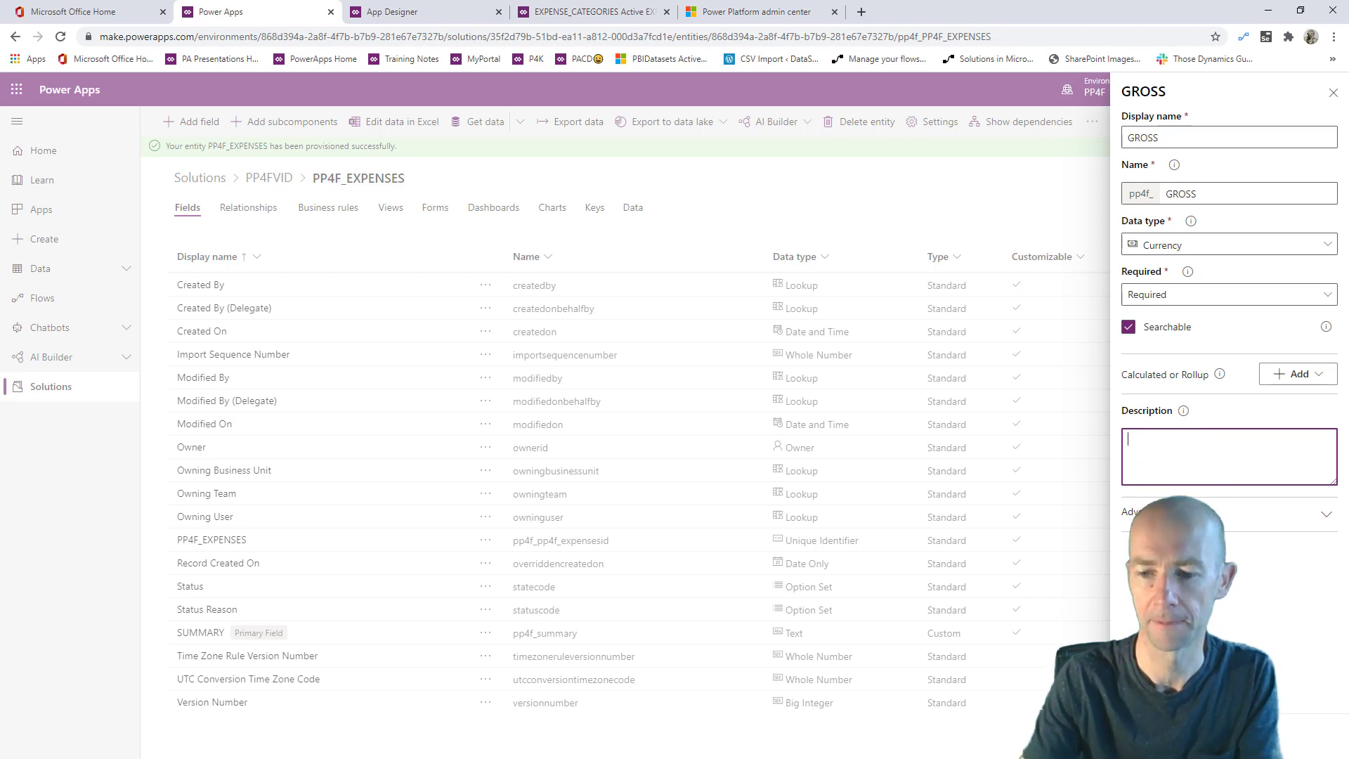
click(1153, 736)
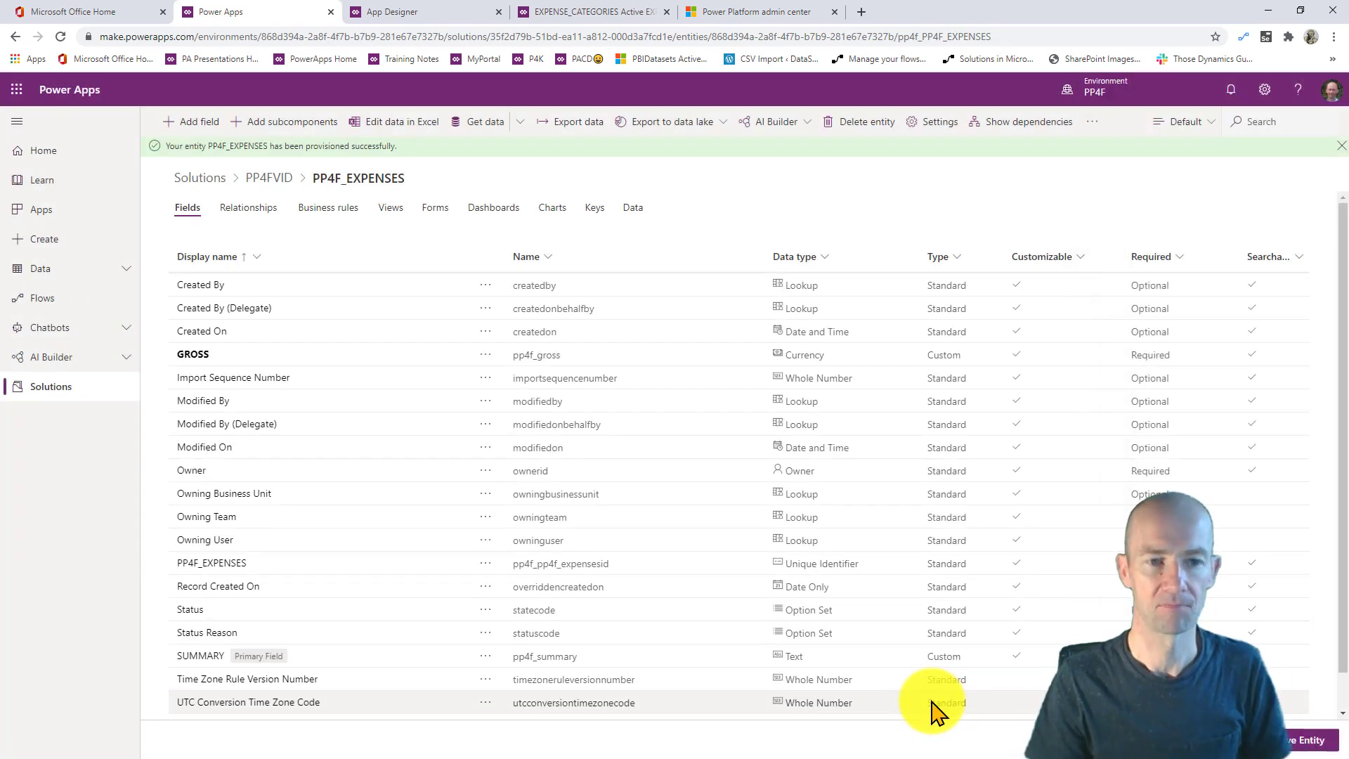
- Add an EXPENSEDATE field of data type Date Only
click(200, 119)
click(1178, 136)
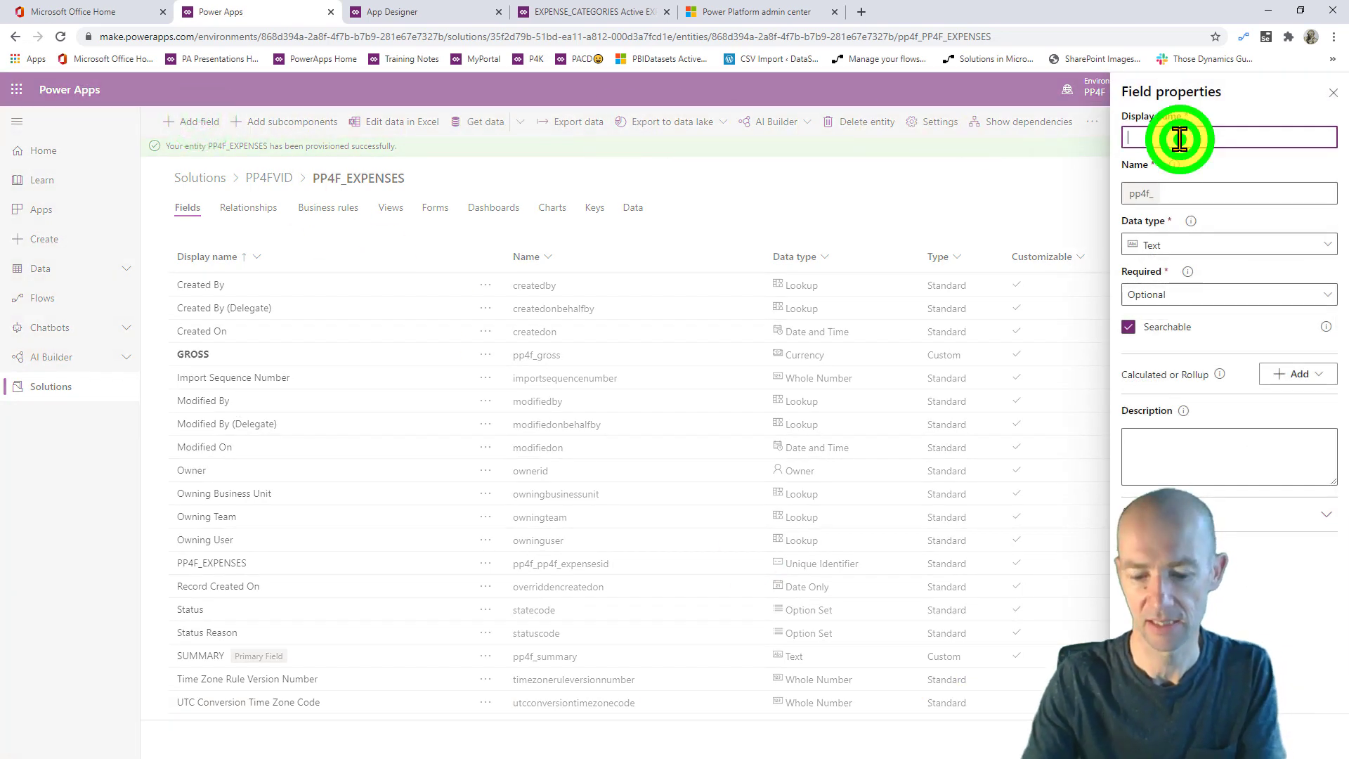
text(EXPESNS)
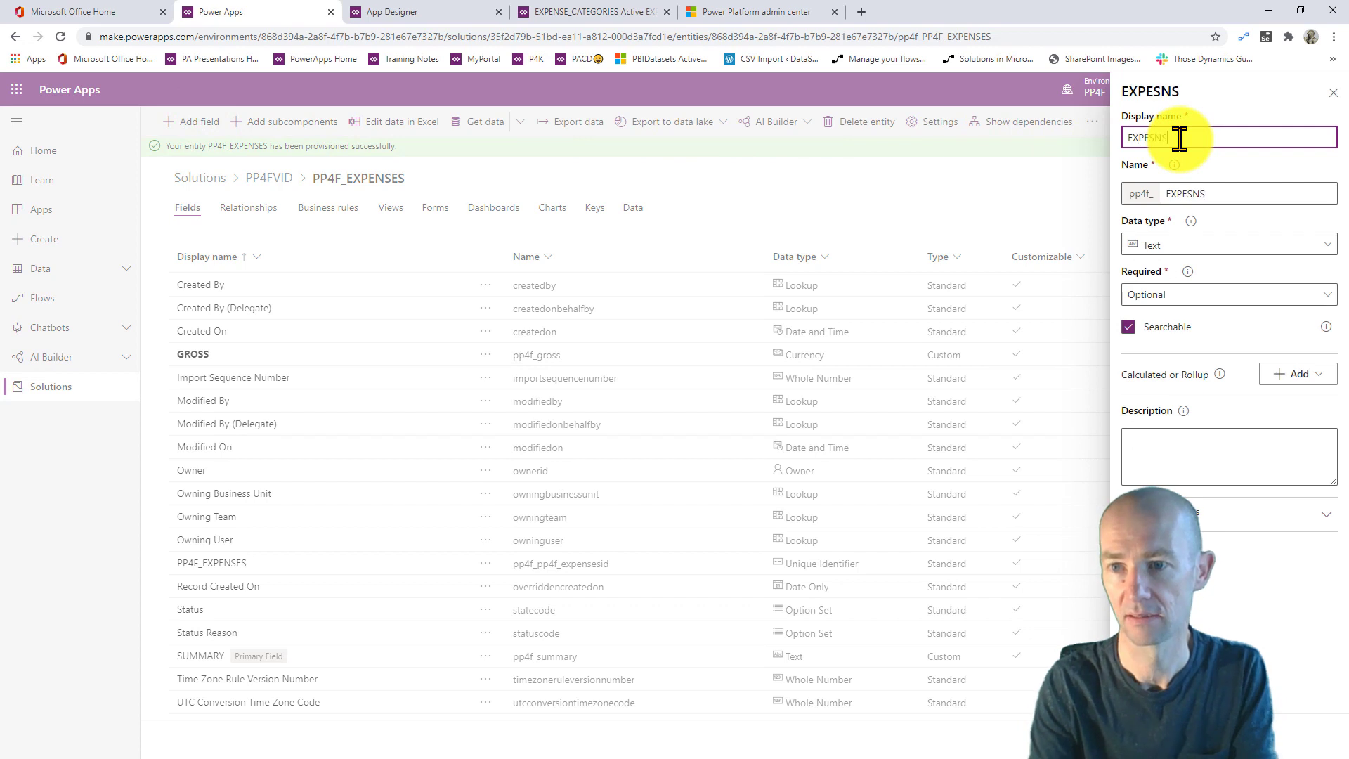
text(NSEDATE)
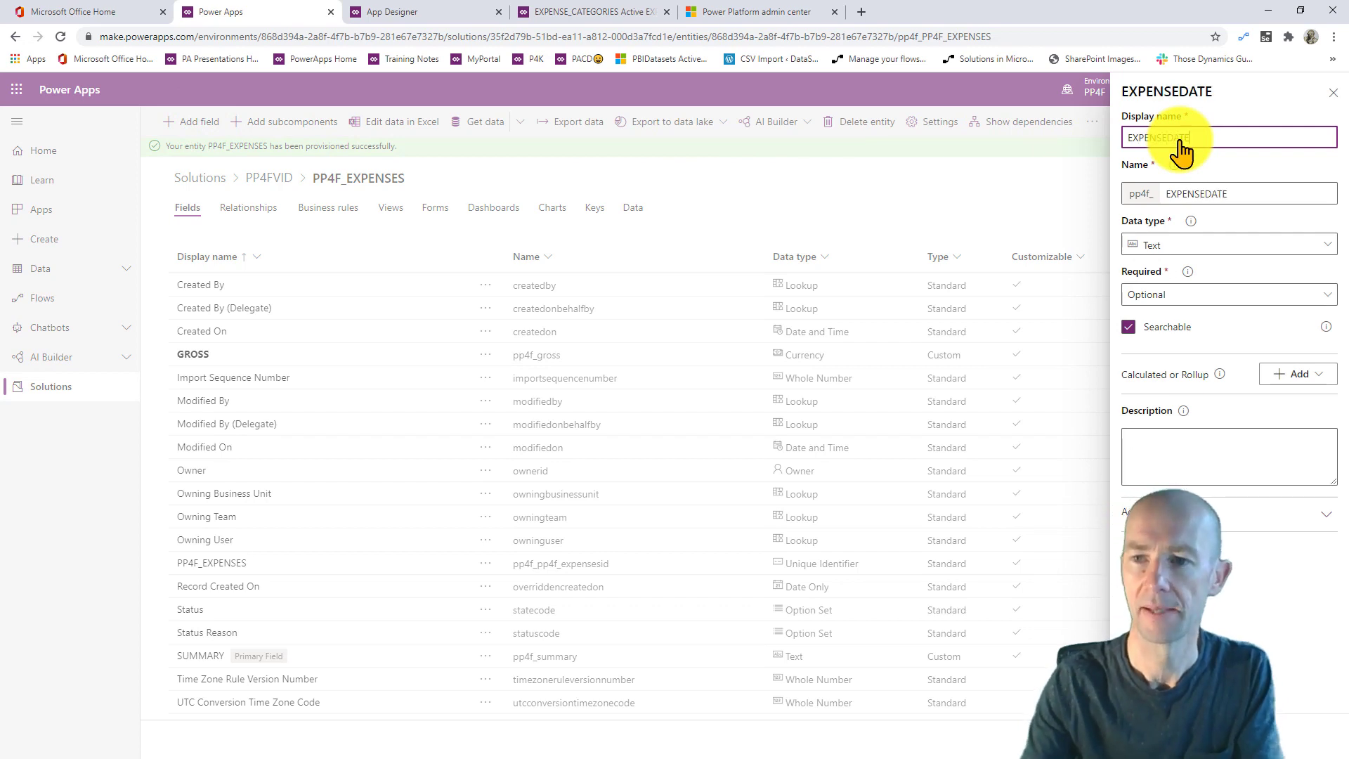
click(1204, 239)
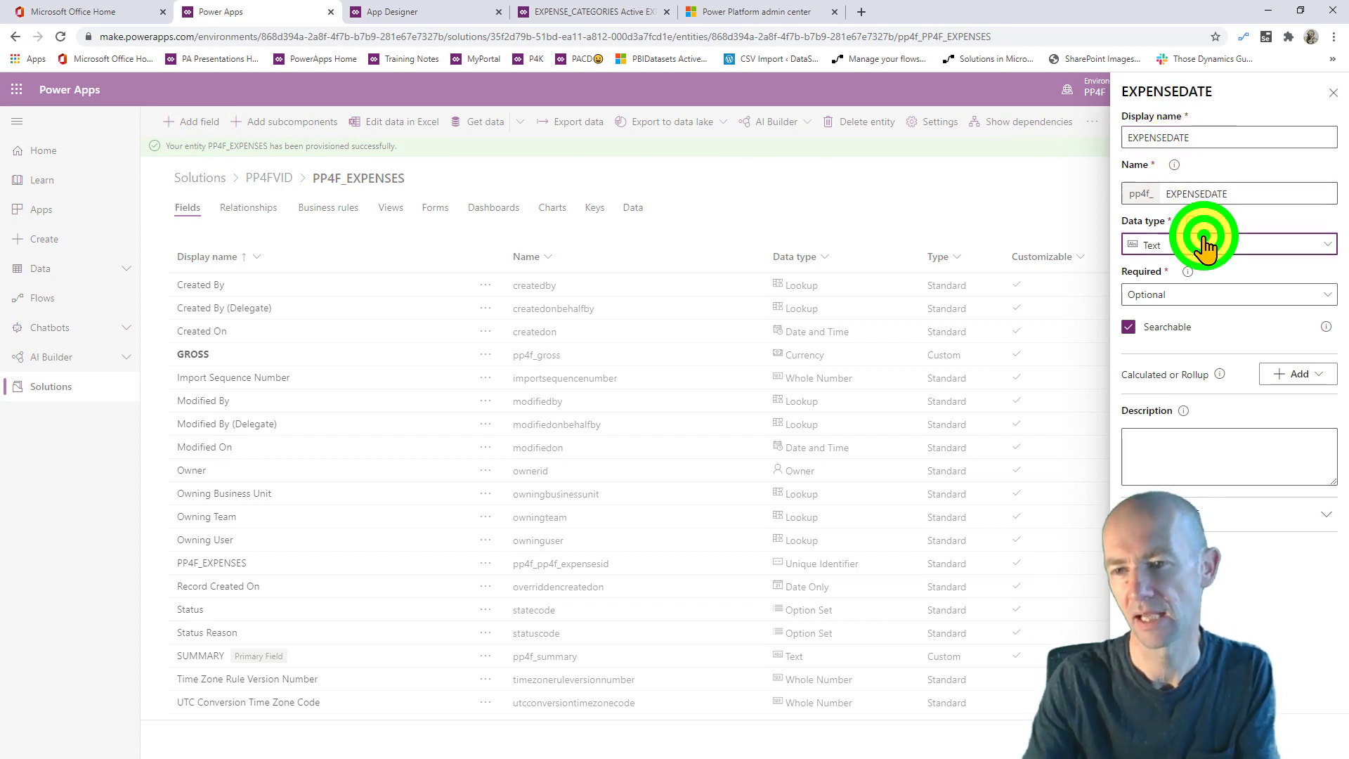
click(969, 472)
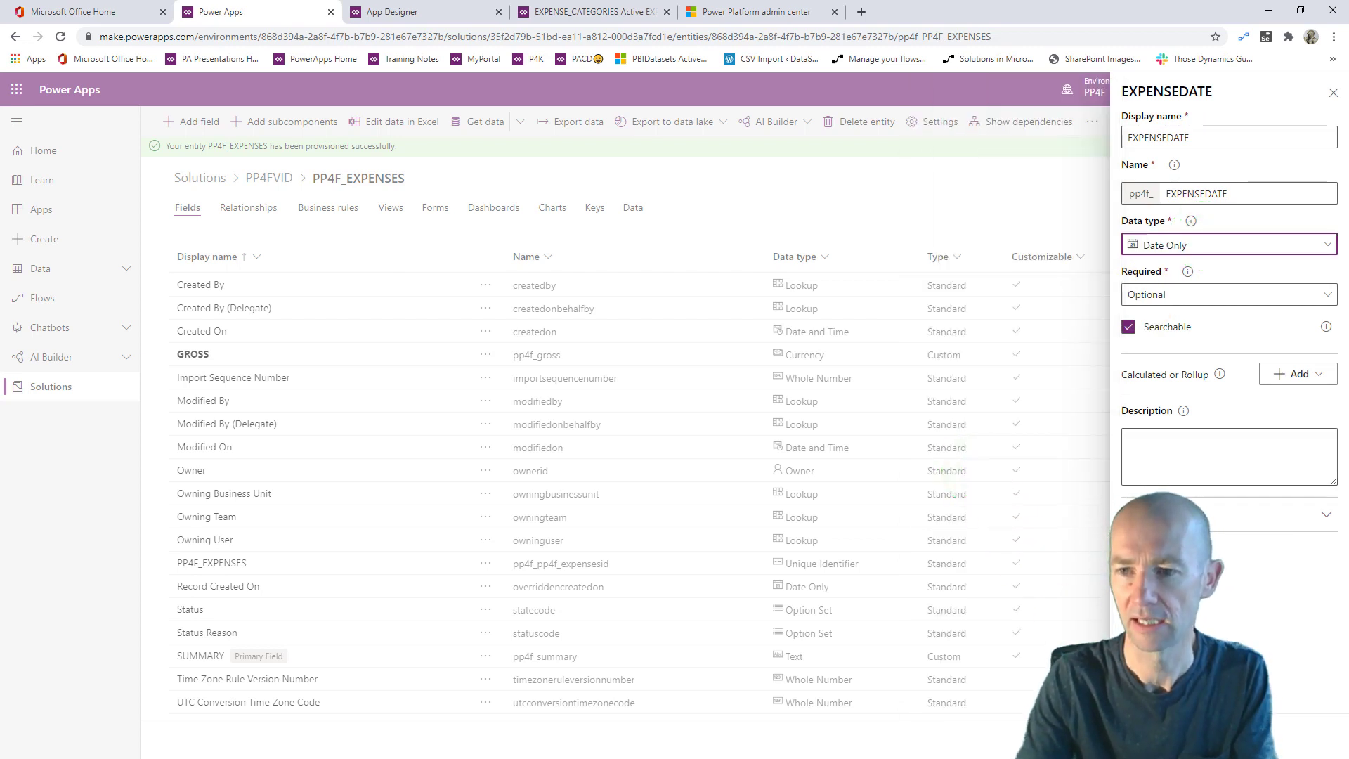
click(1152, 739)
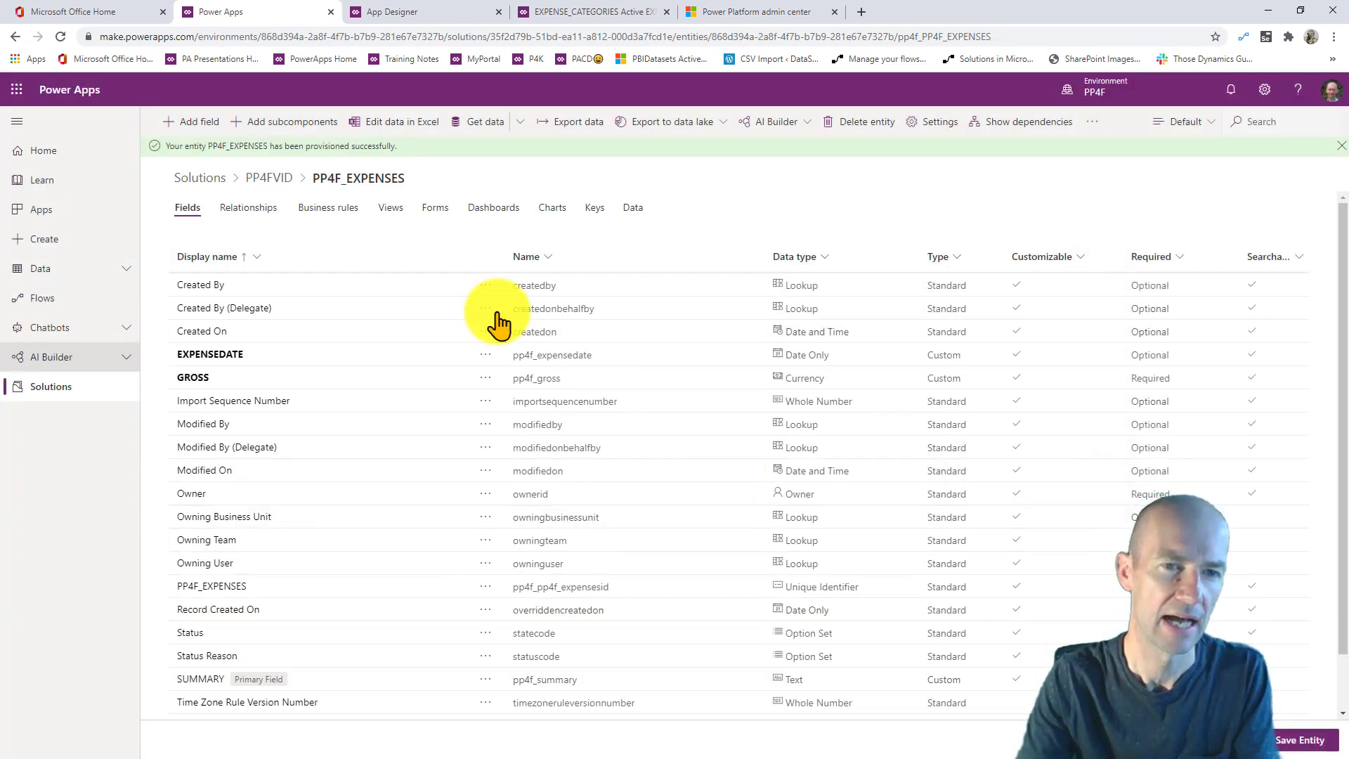
- Discard the extra empty field and save the PP4F_EXPENSES entity
click(191, 119)
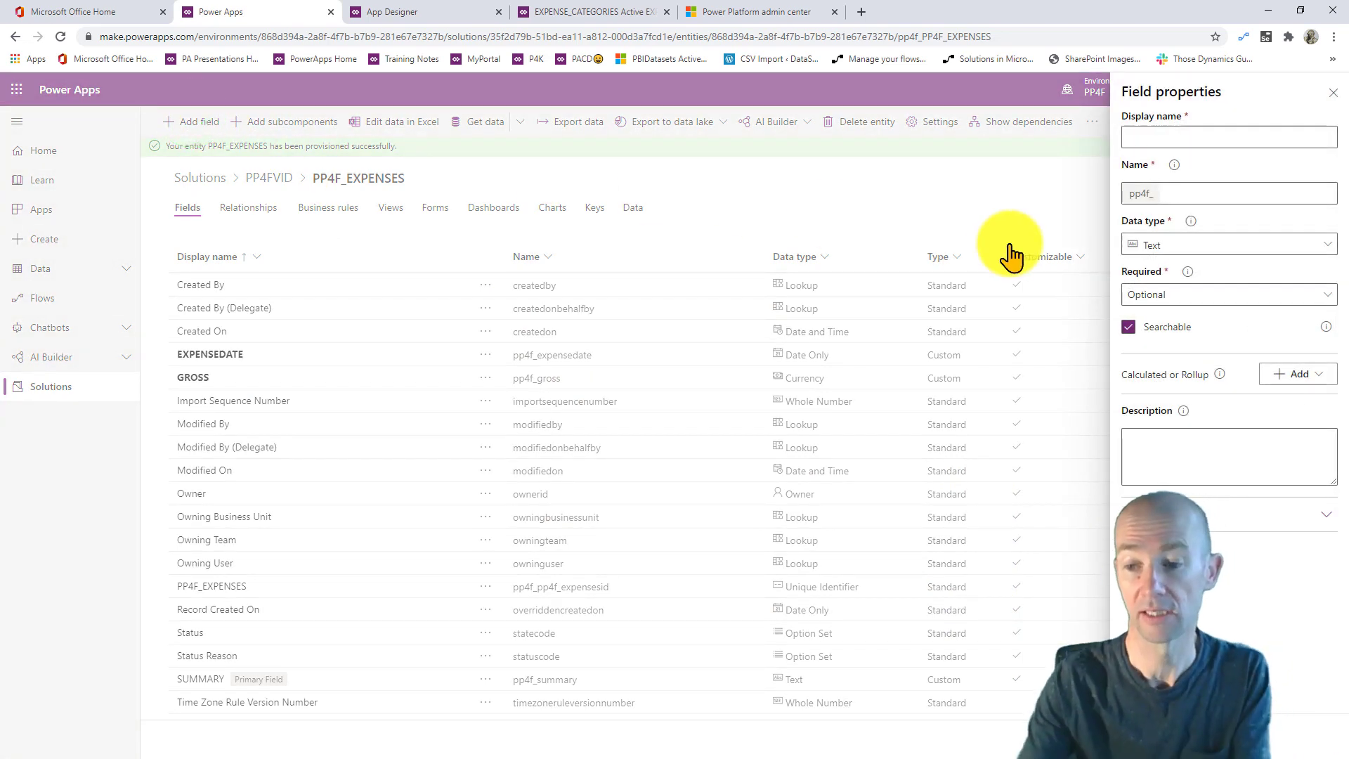
click(1218, 739)
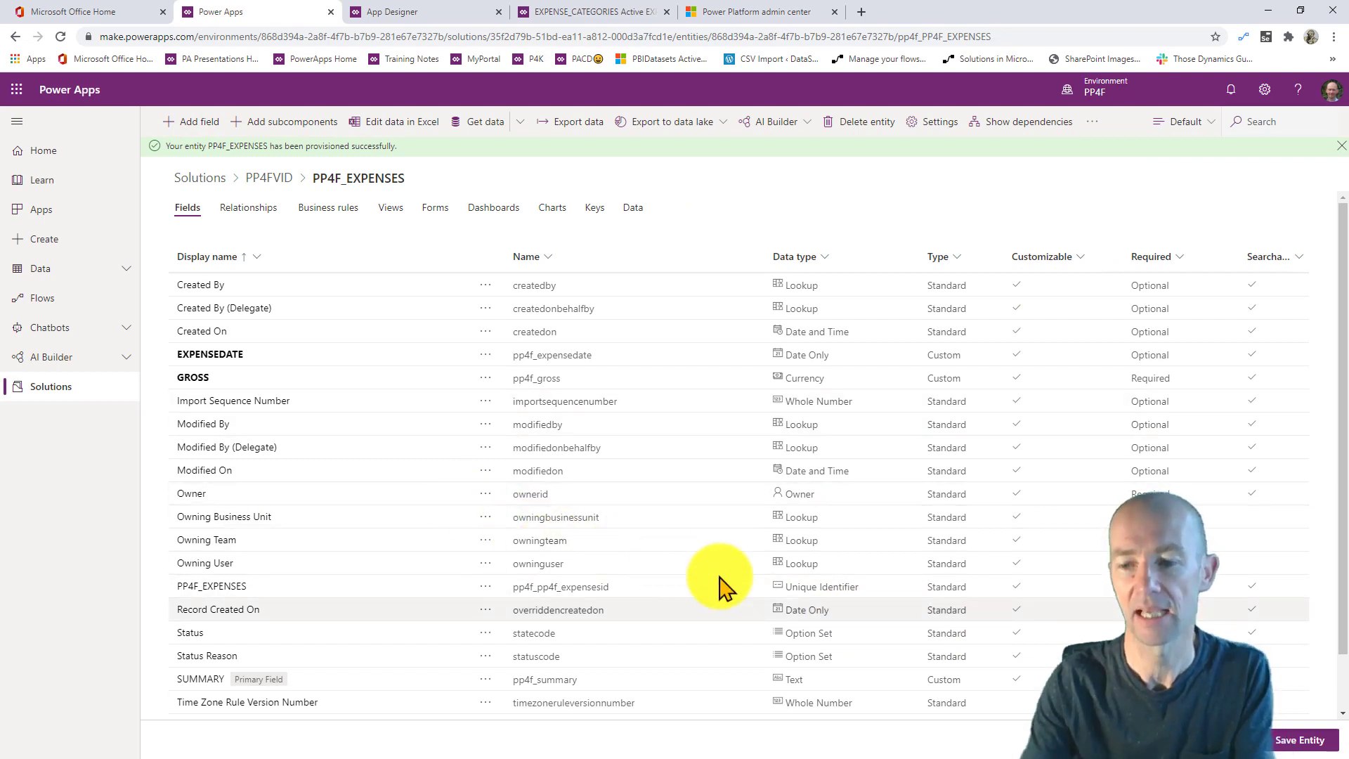
click(1300, 738)
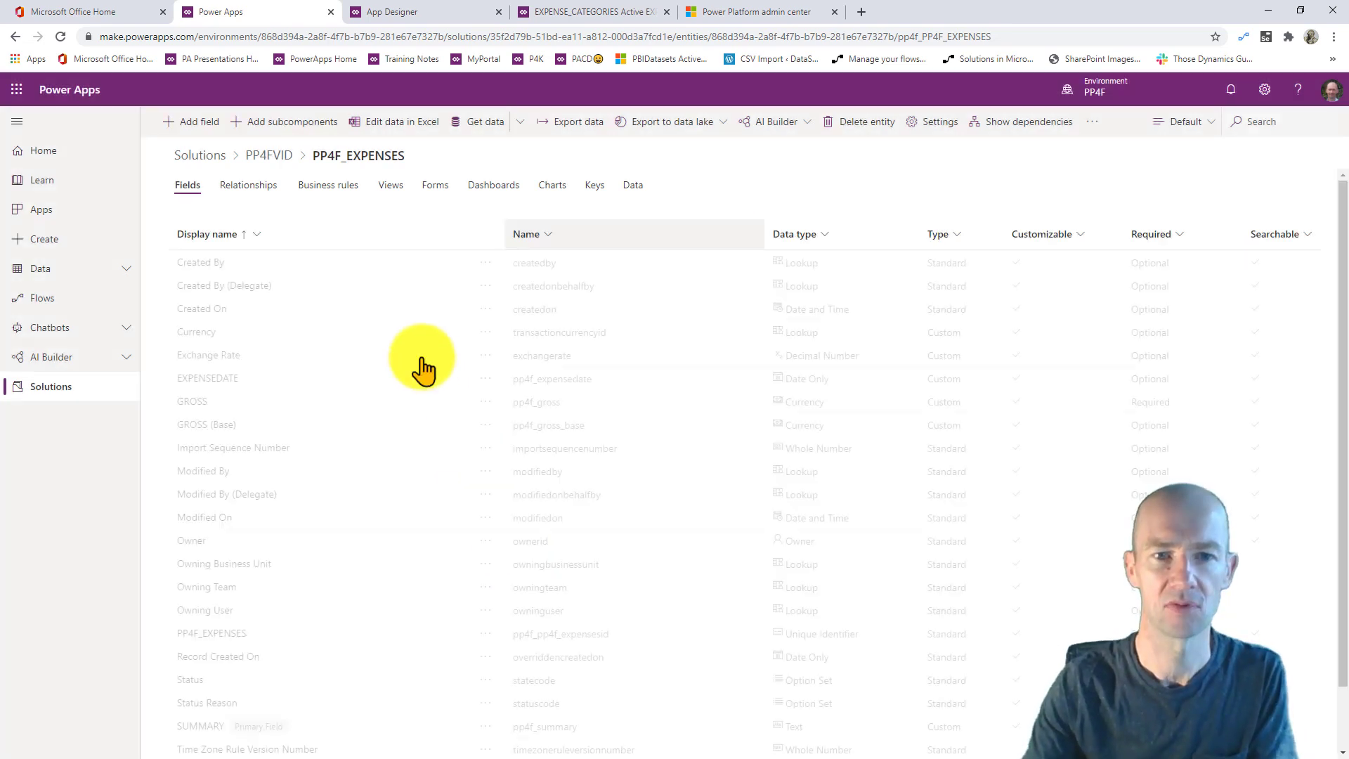
- Add an EXPENSEIMAGE Image field set as the primary image, and save the entity
click(191, 124)
click(1197, 128)
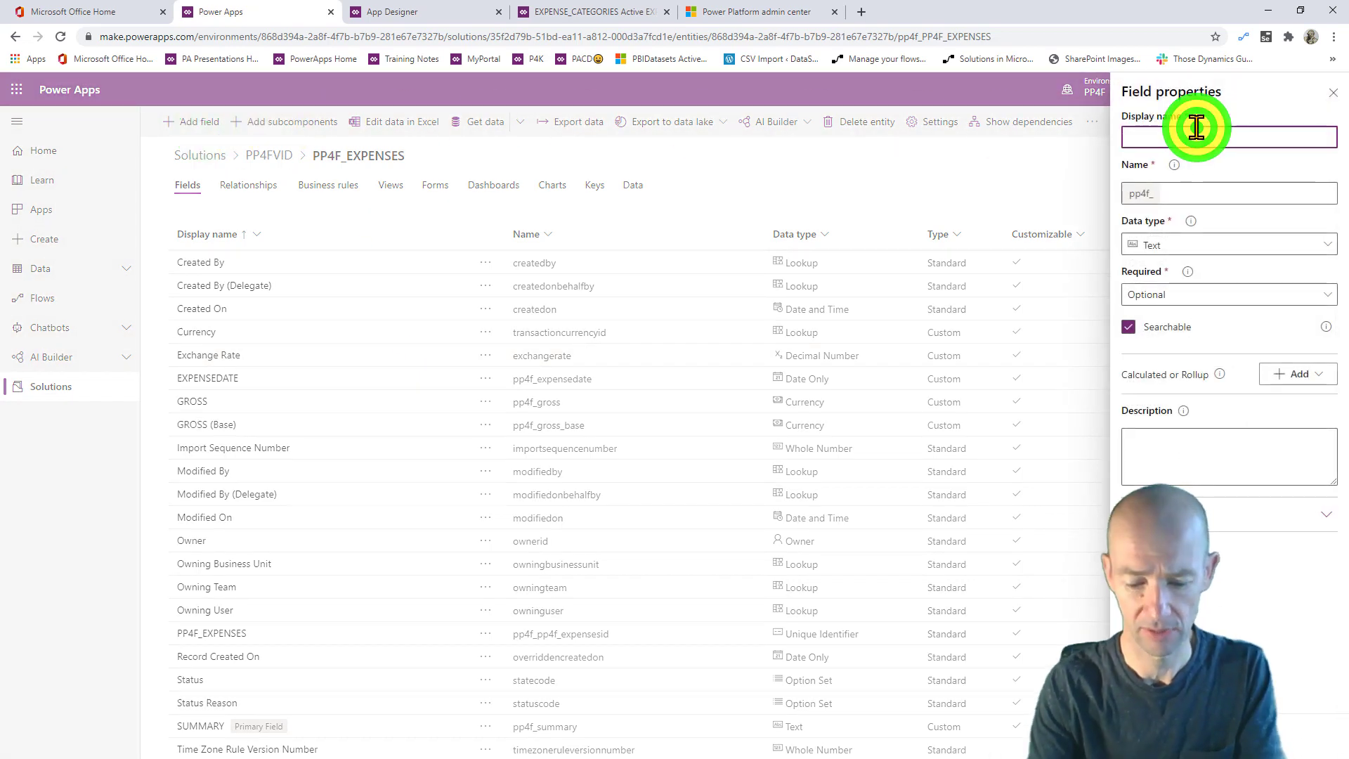
text(EXPENSEIMAGE)
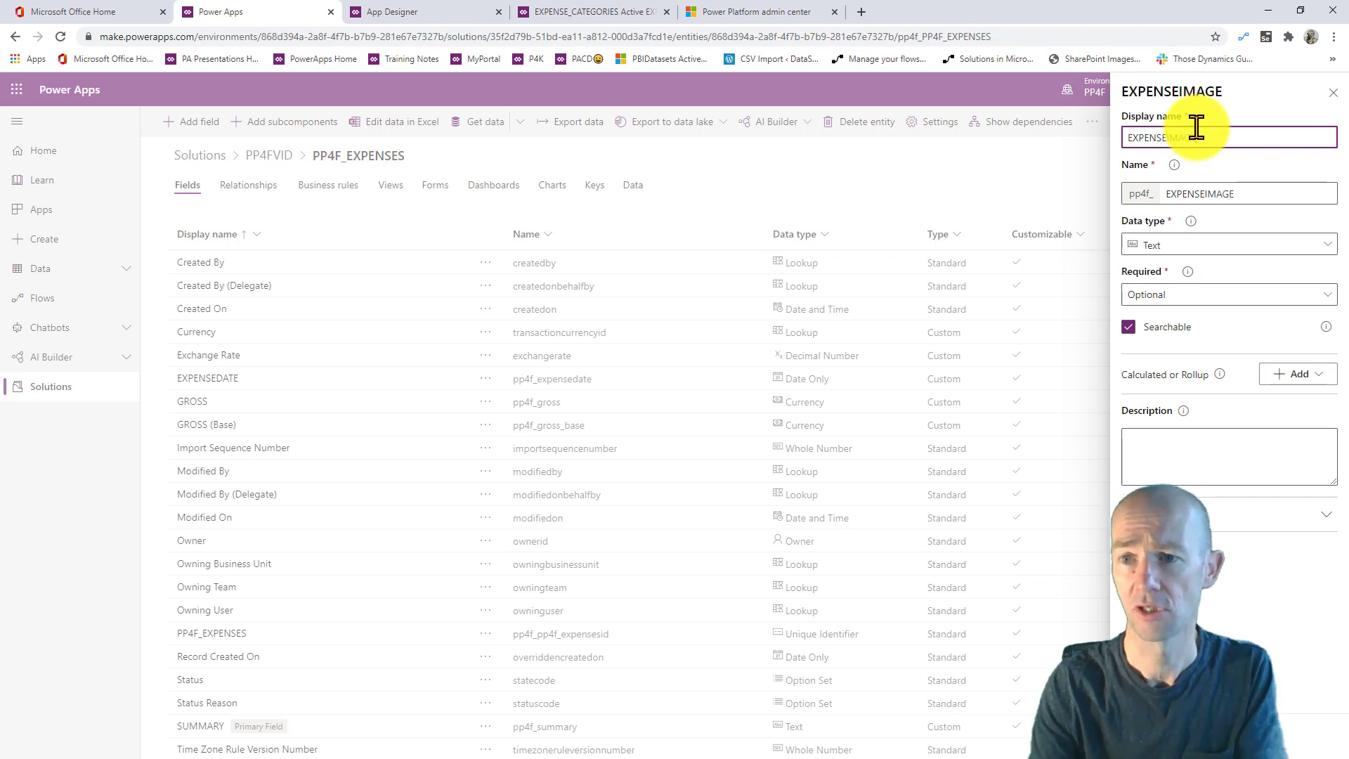
click(1209, 246)
scroll(1029, 352, down, 1)
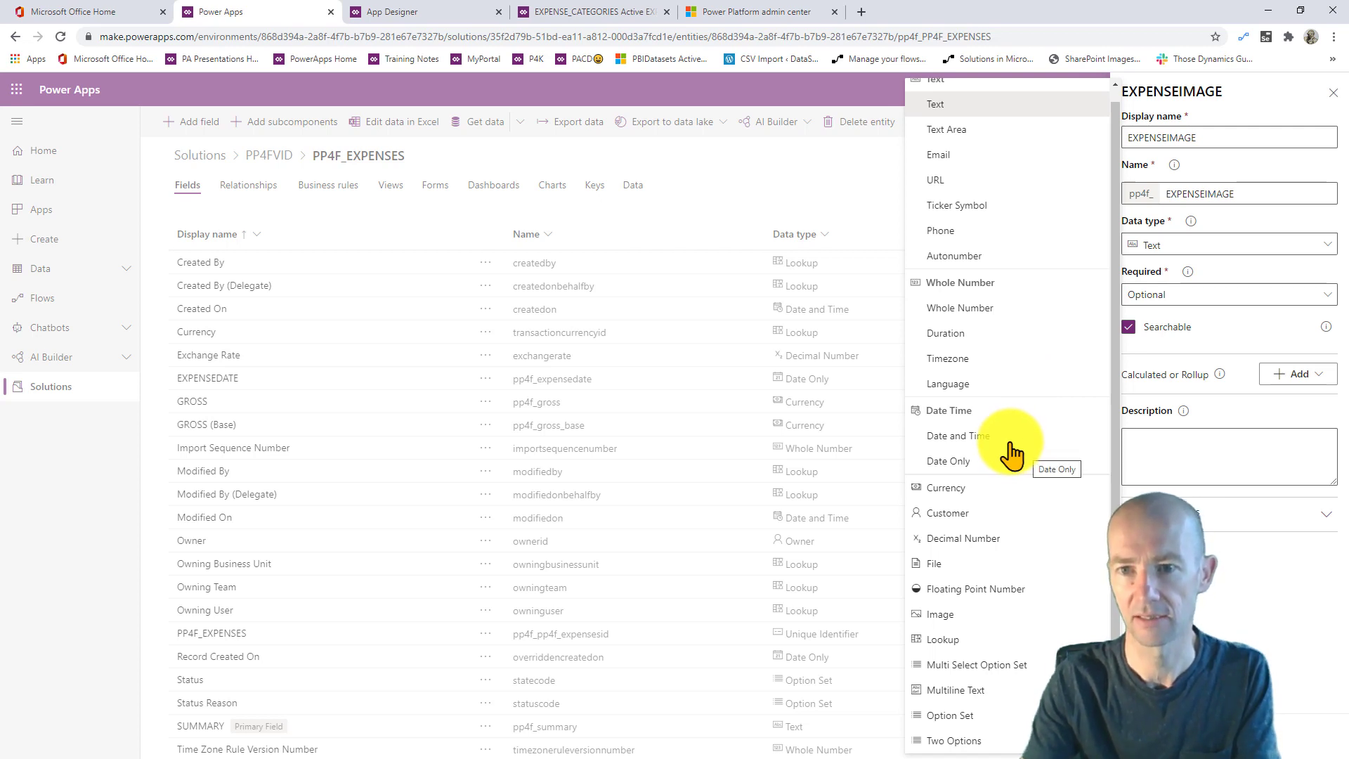
scroll(998, 407, up, 1)
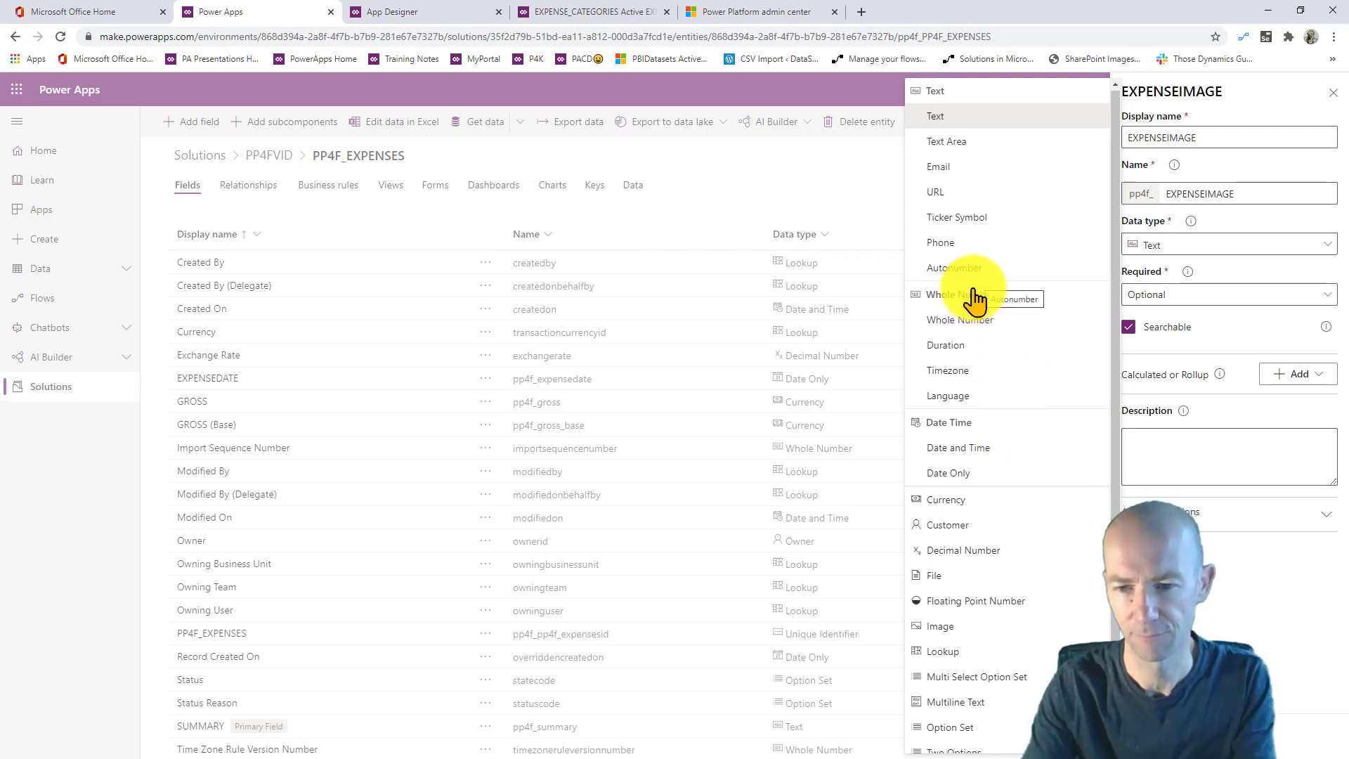
scroll(970, 337, down, 1)
click(964, 620)
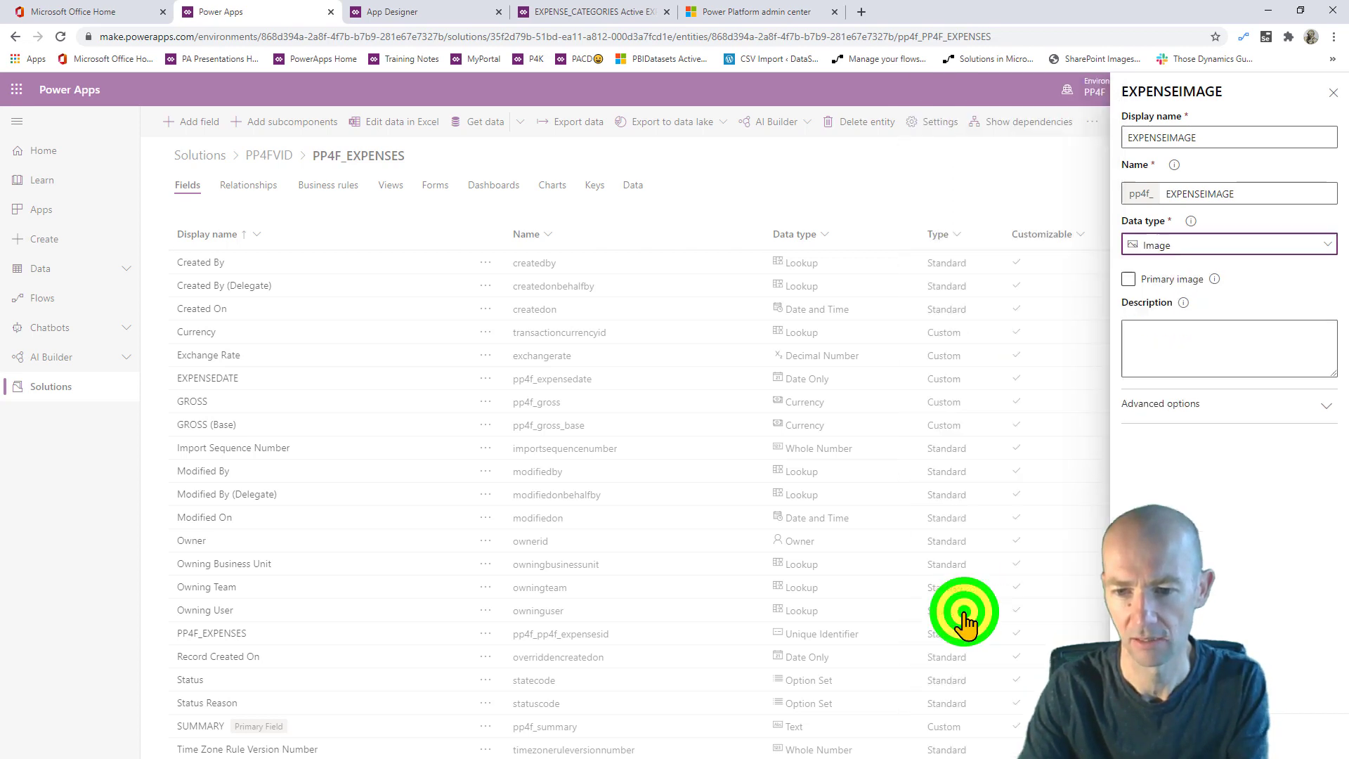
click(1128, 282)
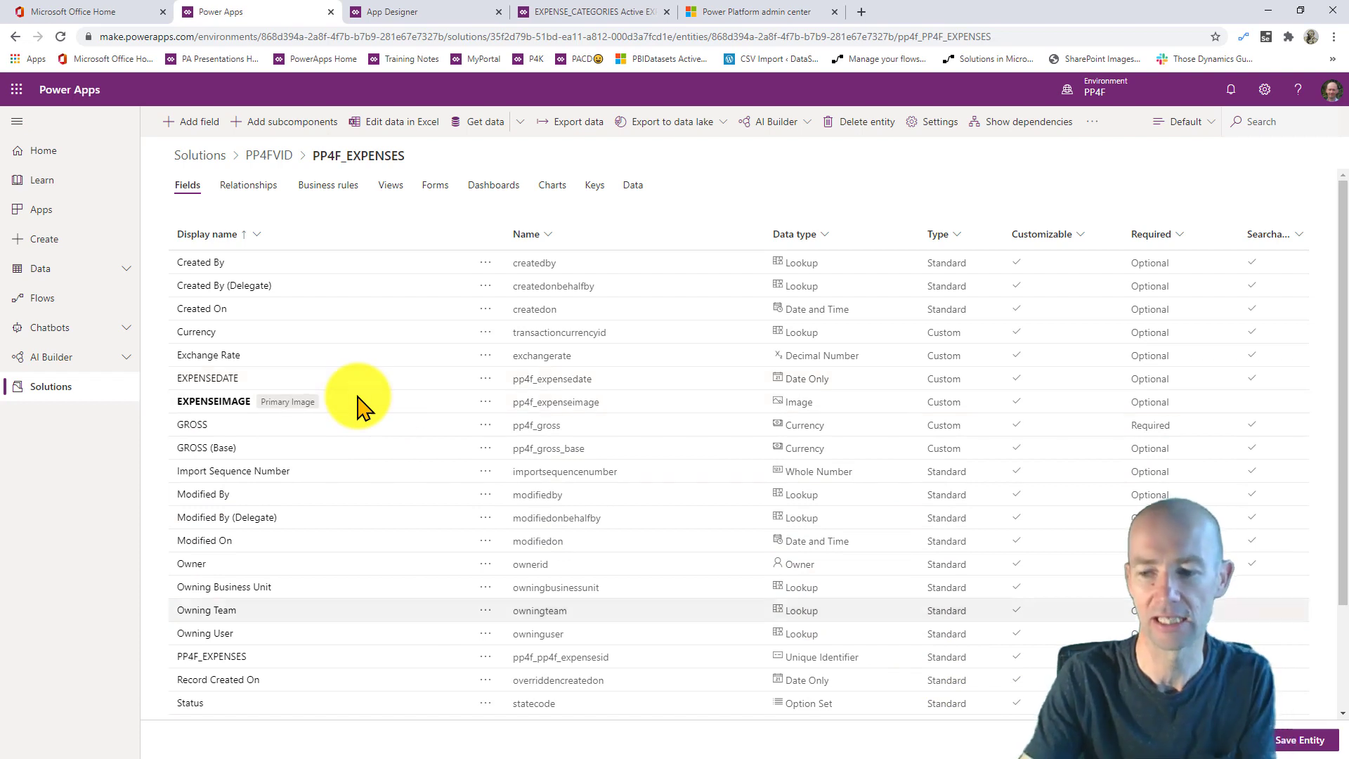
click(1312, 744)
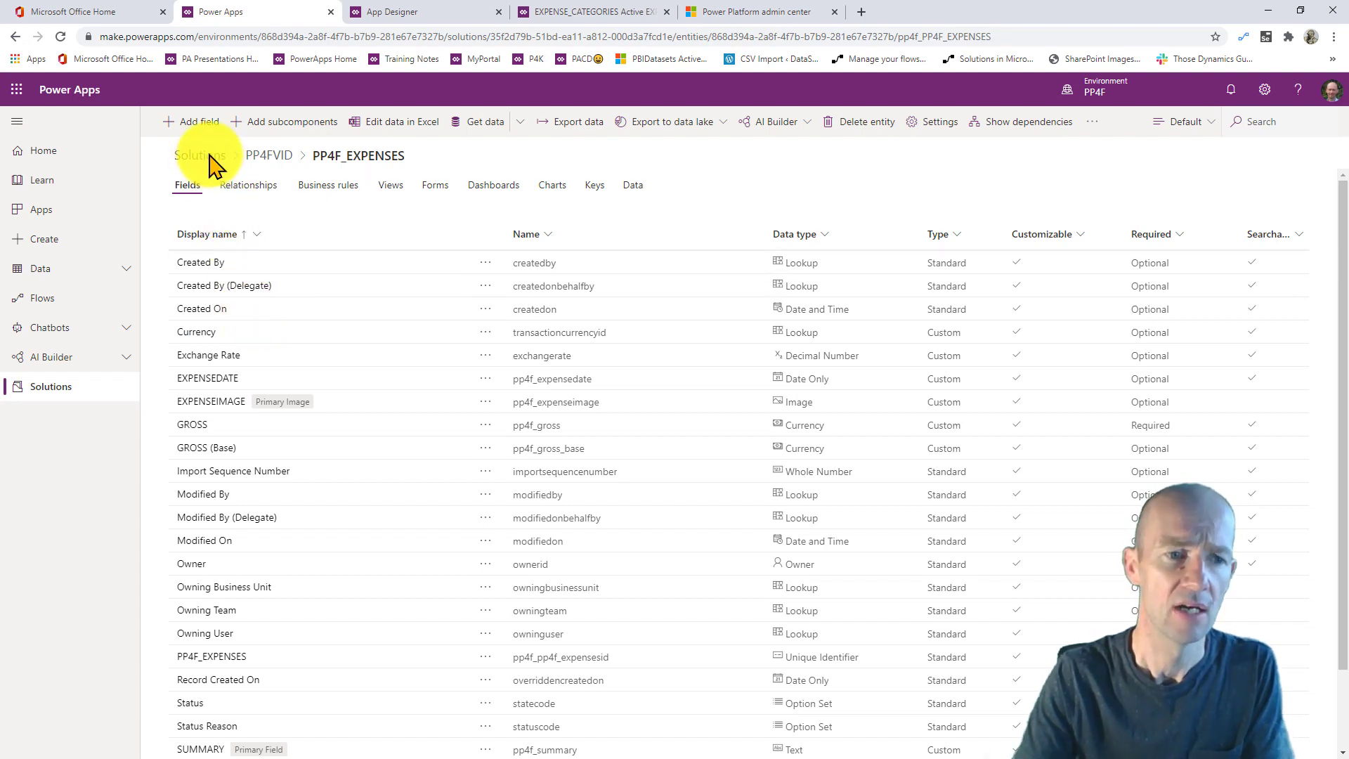
- From the PP4FVID solution, create a new tablet-layout canvas app
click(264, 155)
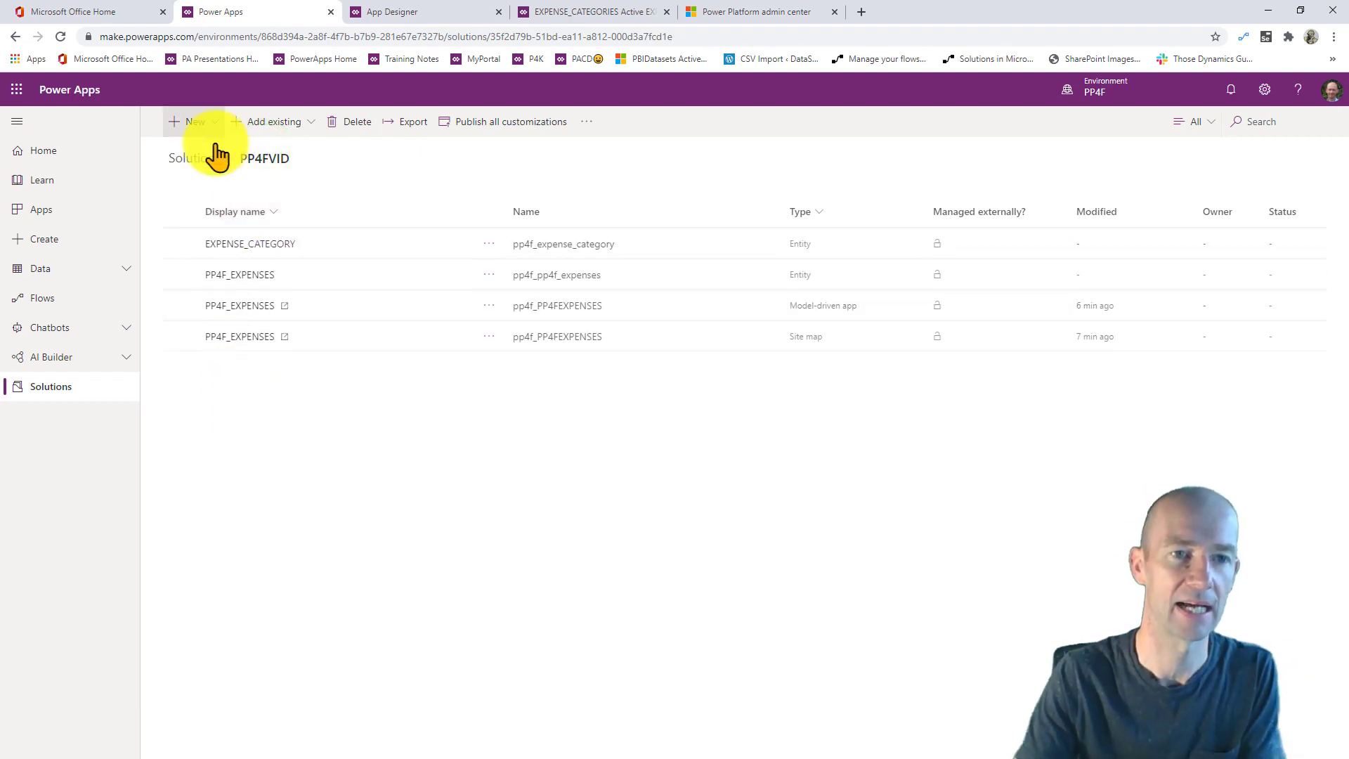
click(208, 120)
click(268, 151)
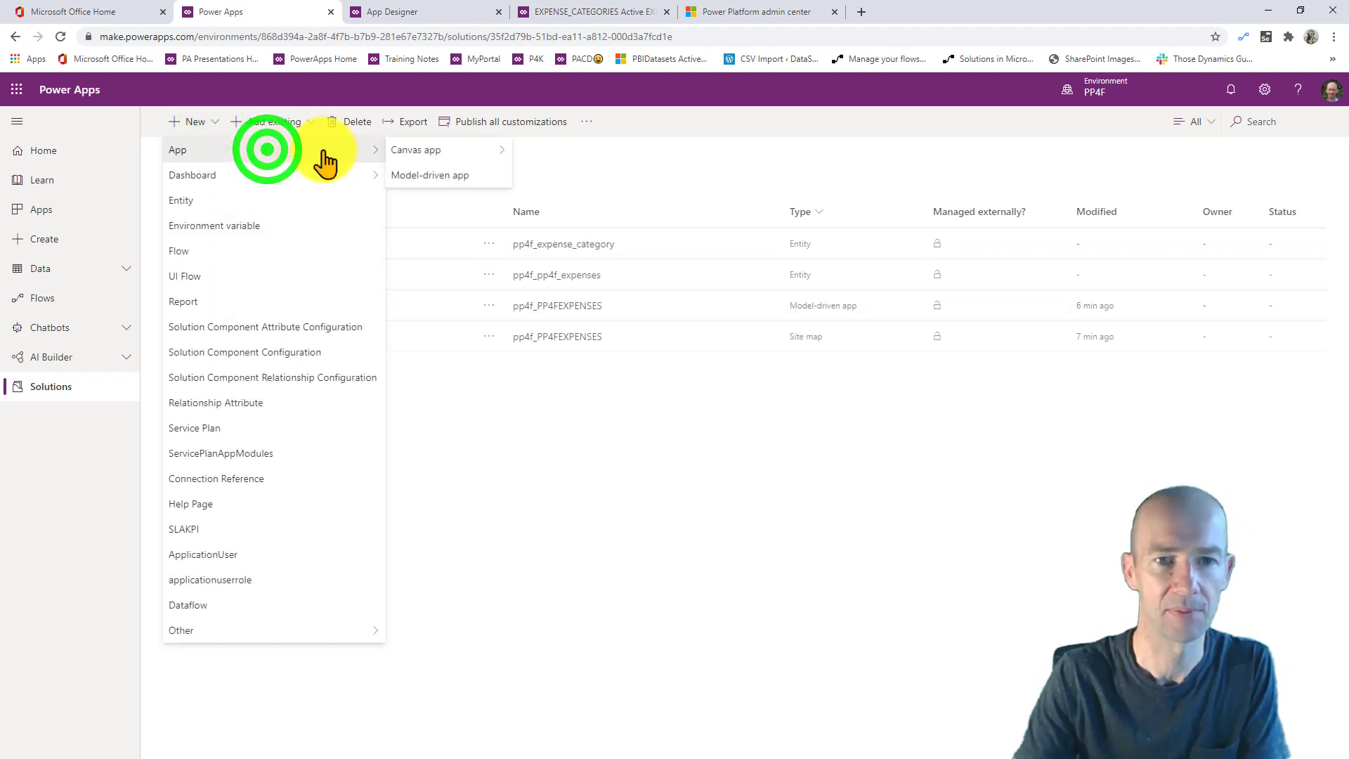
click(441, 151)
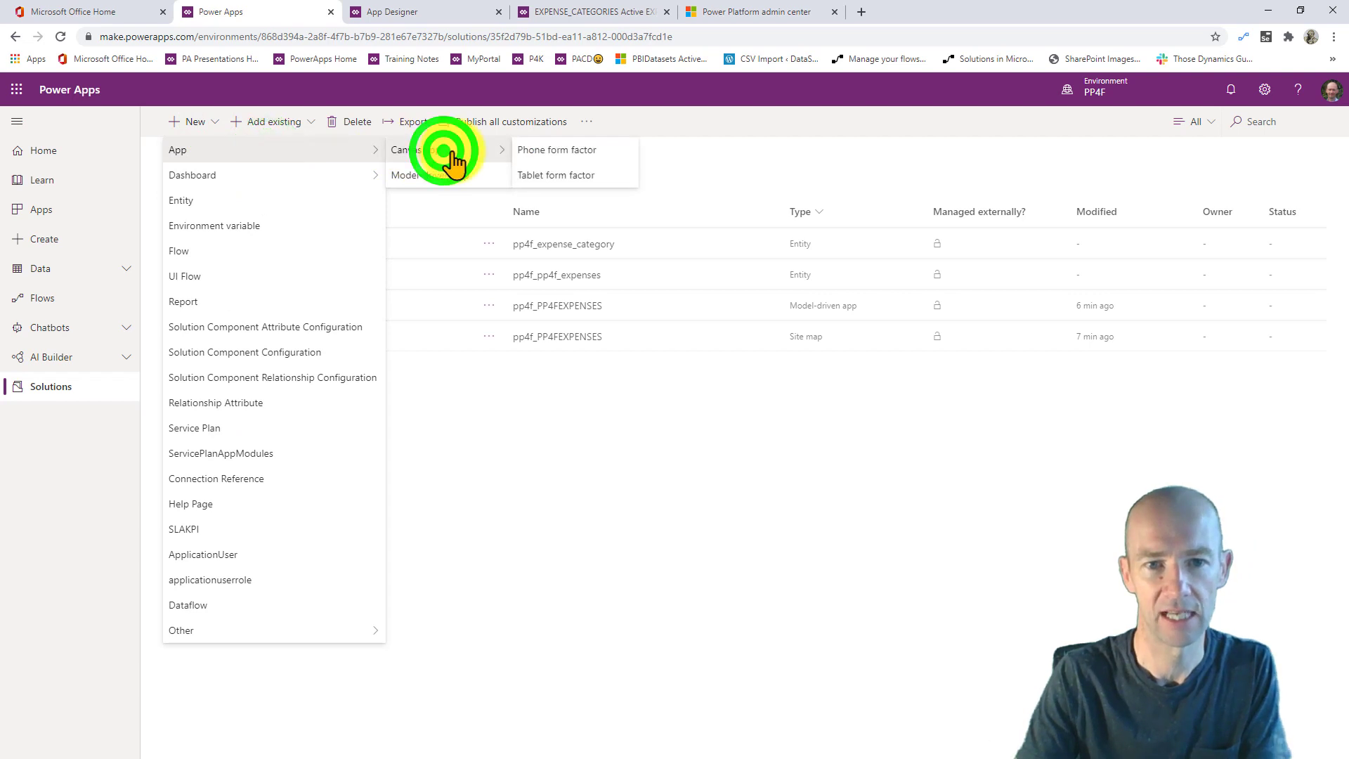
click(563, 175)
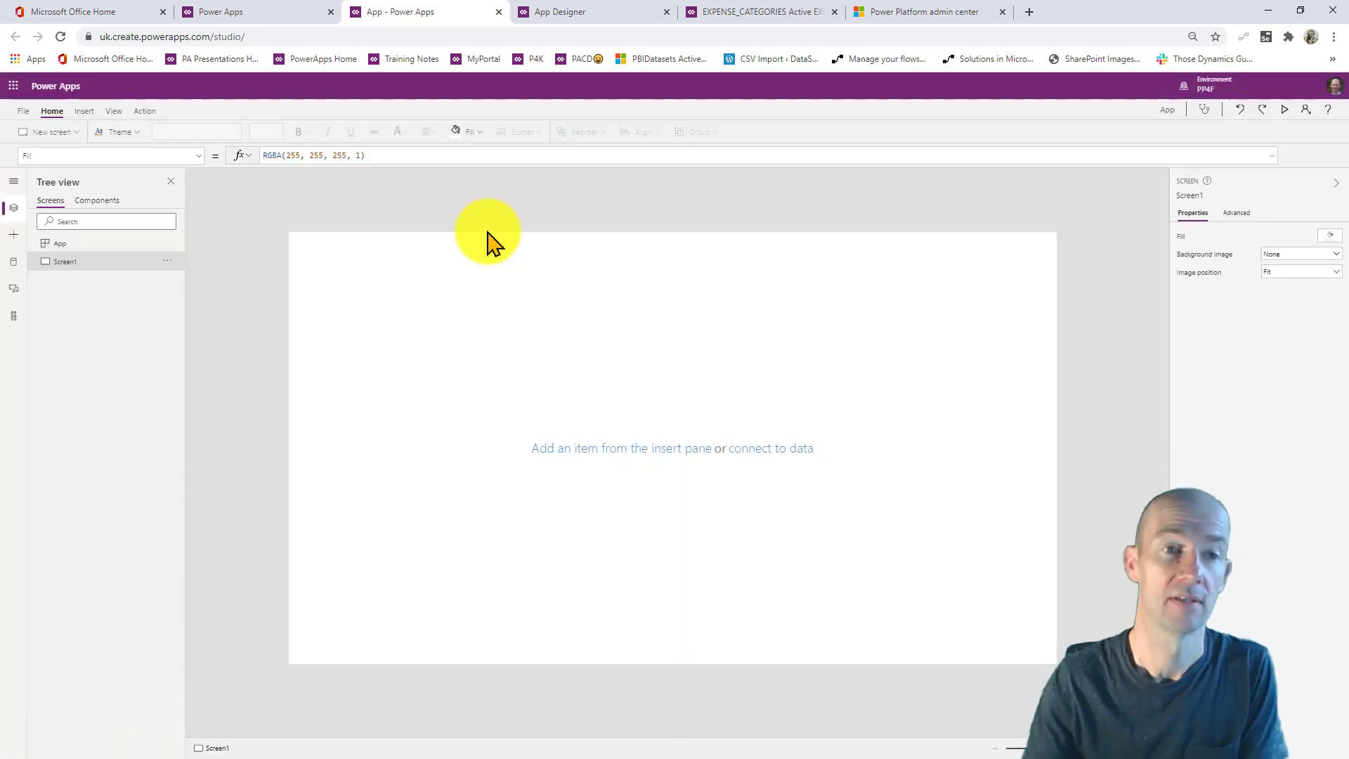
- Close the blank canvas app and return to the refreshed PP4FVID solution page
click(498, 12)
click(780, 461)
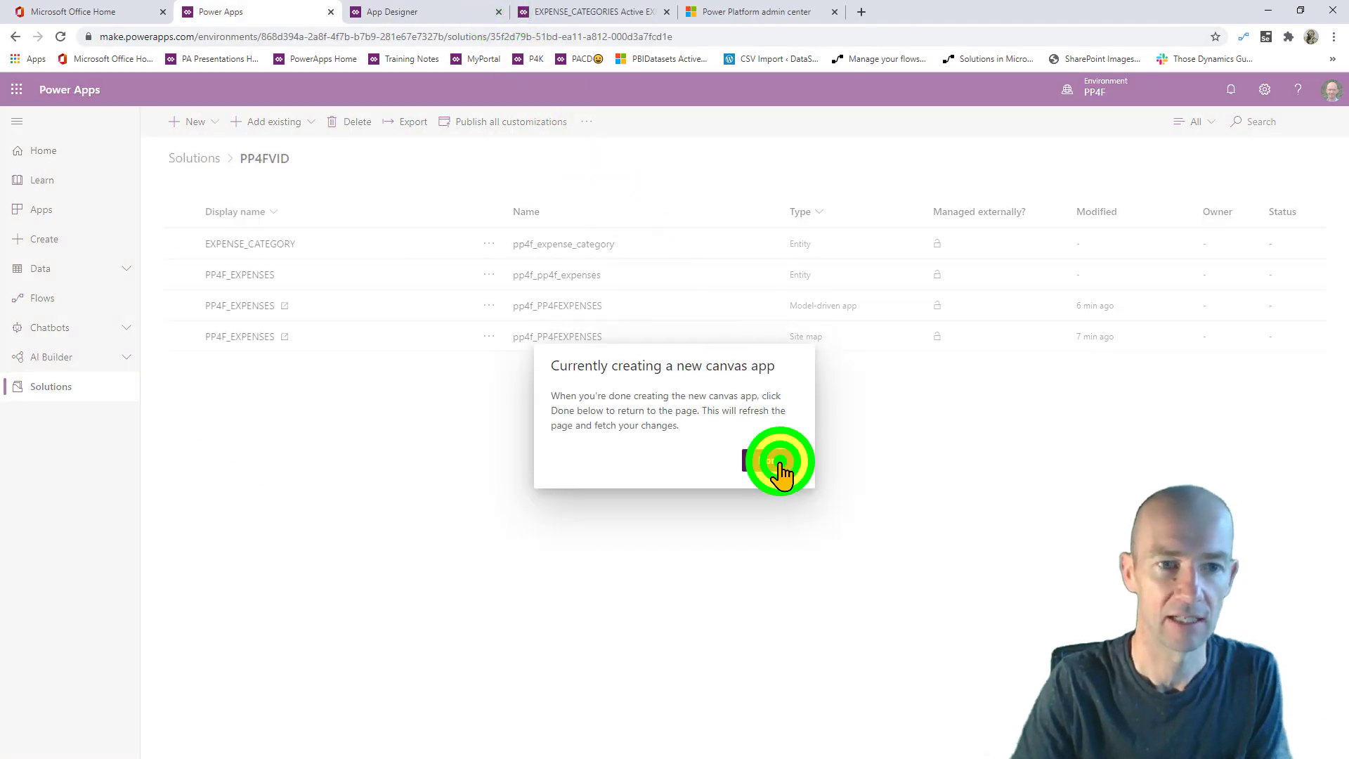
click(375, 398)
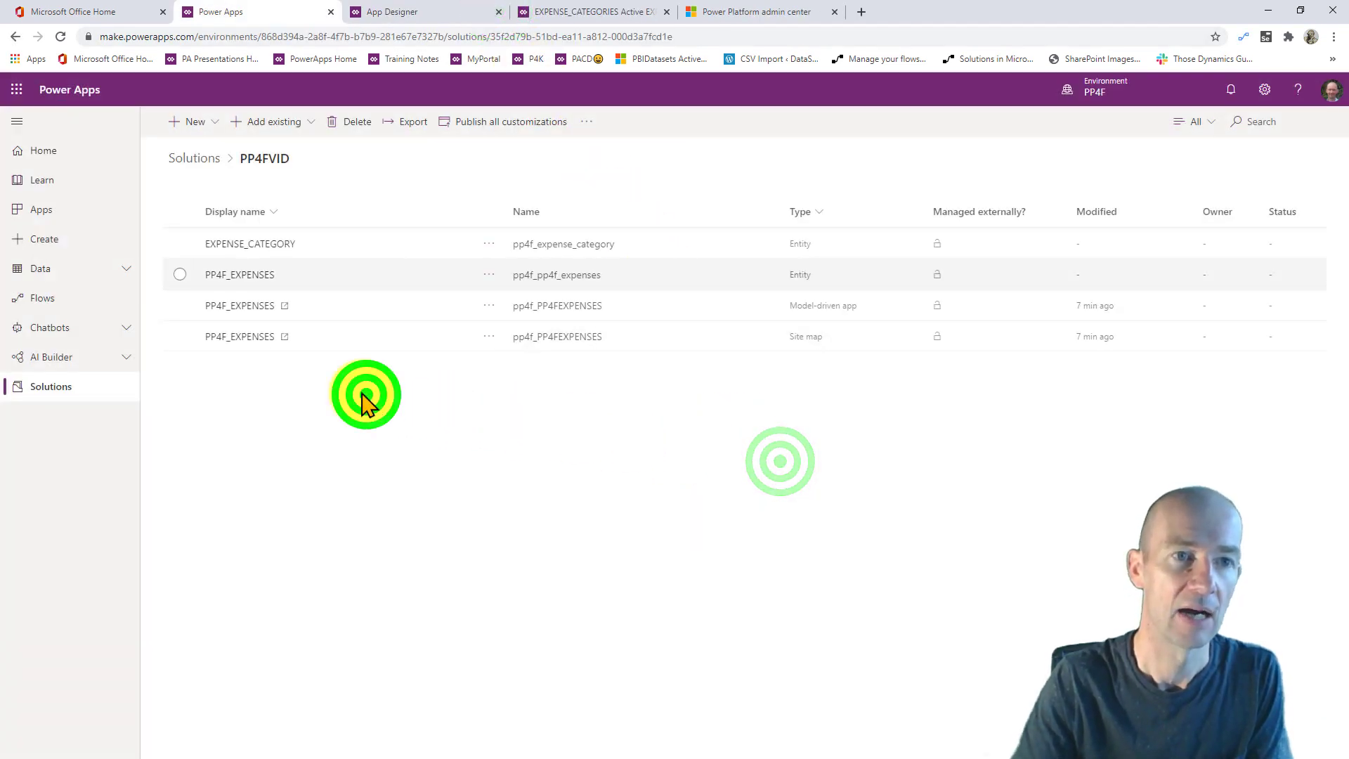
- From the Apps list, start a new canvas app via the New app dropdown
click(68, 211)
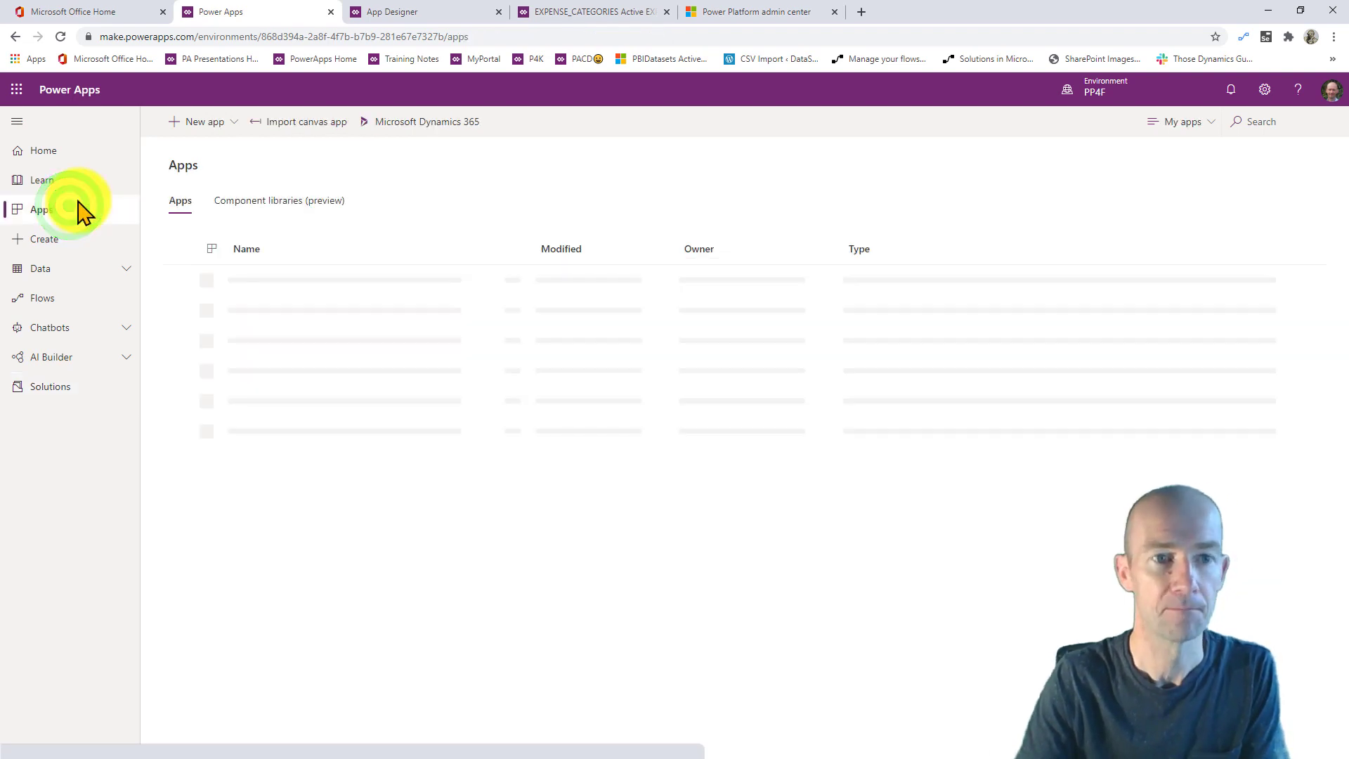
click(235, 123)
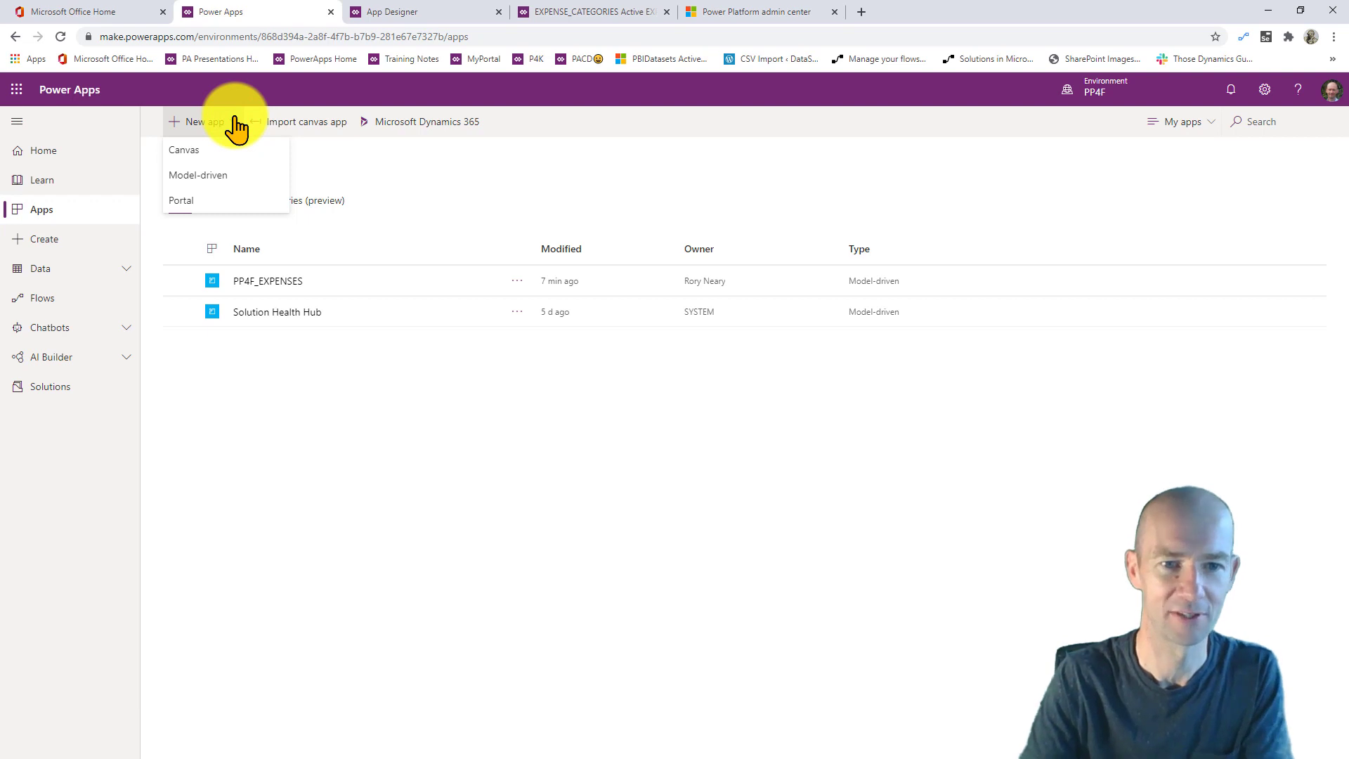
click(211, 153)
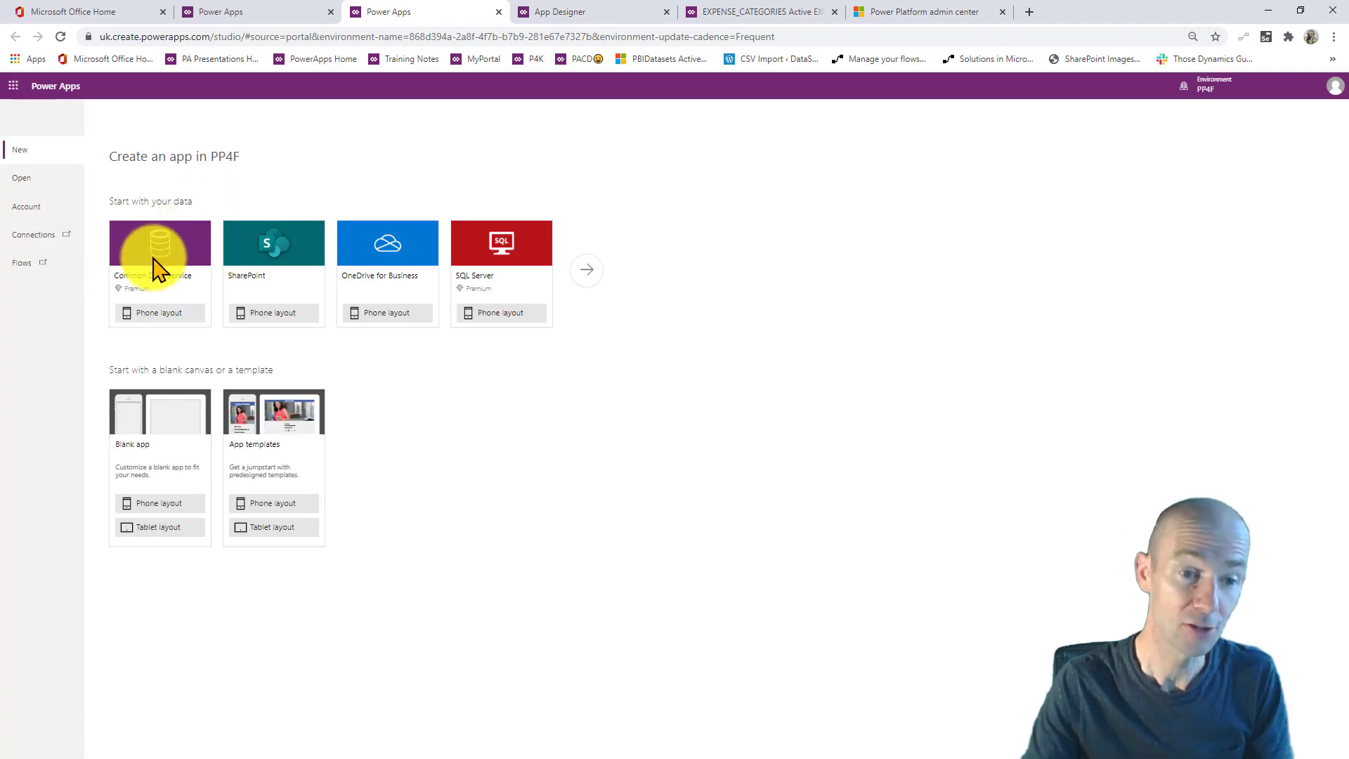
- Generate a Common Data Service phone app from the PP4F_EXPENSES table, found by searching 'EXP'
click(166, 313)
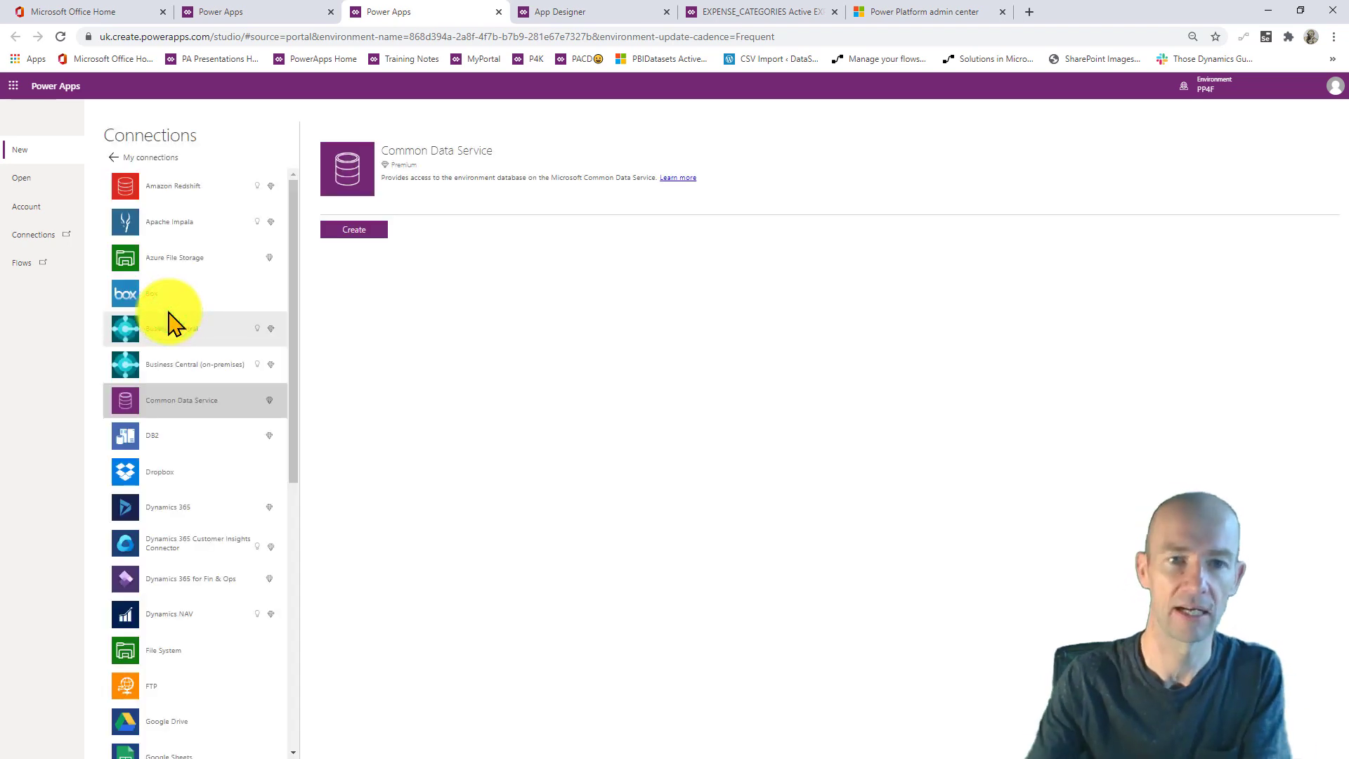
click(348, 227)
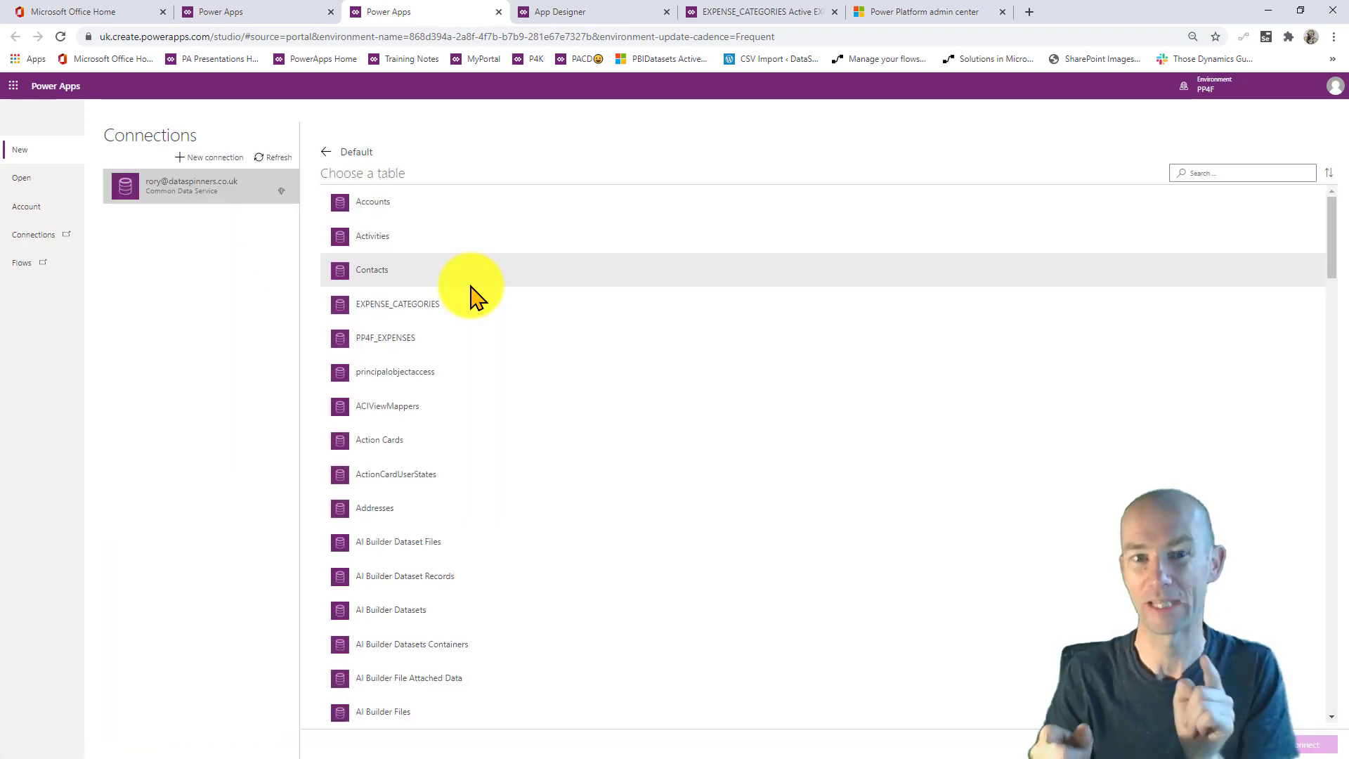
click(1216, 174)
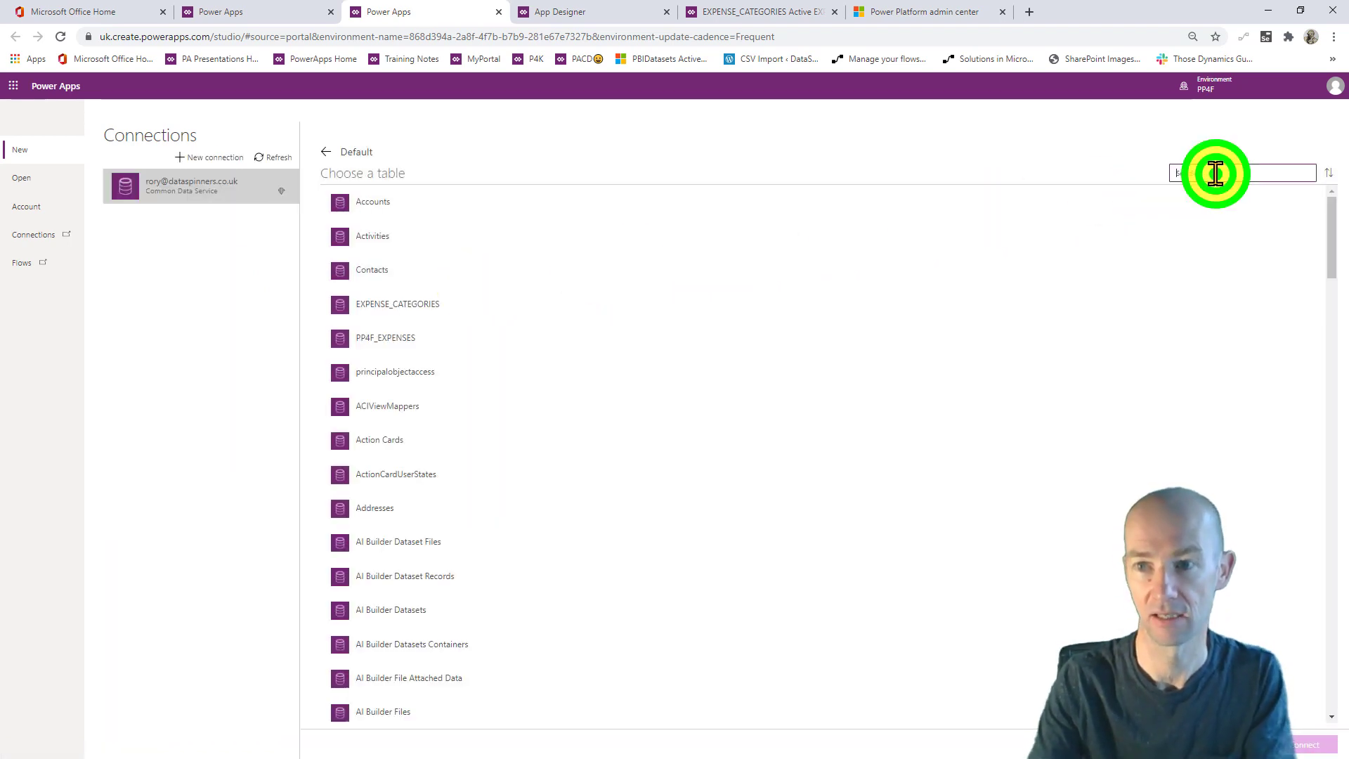
text(EXP)
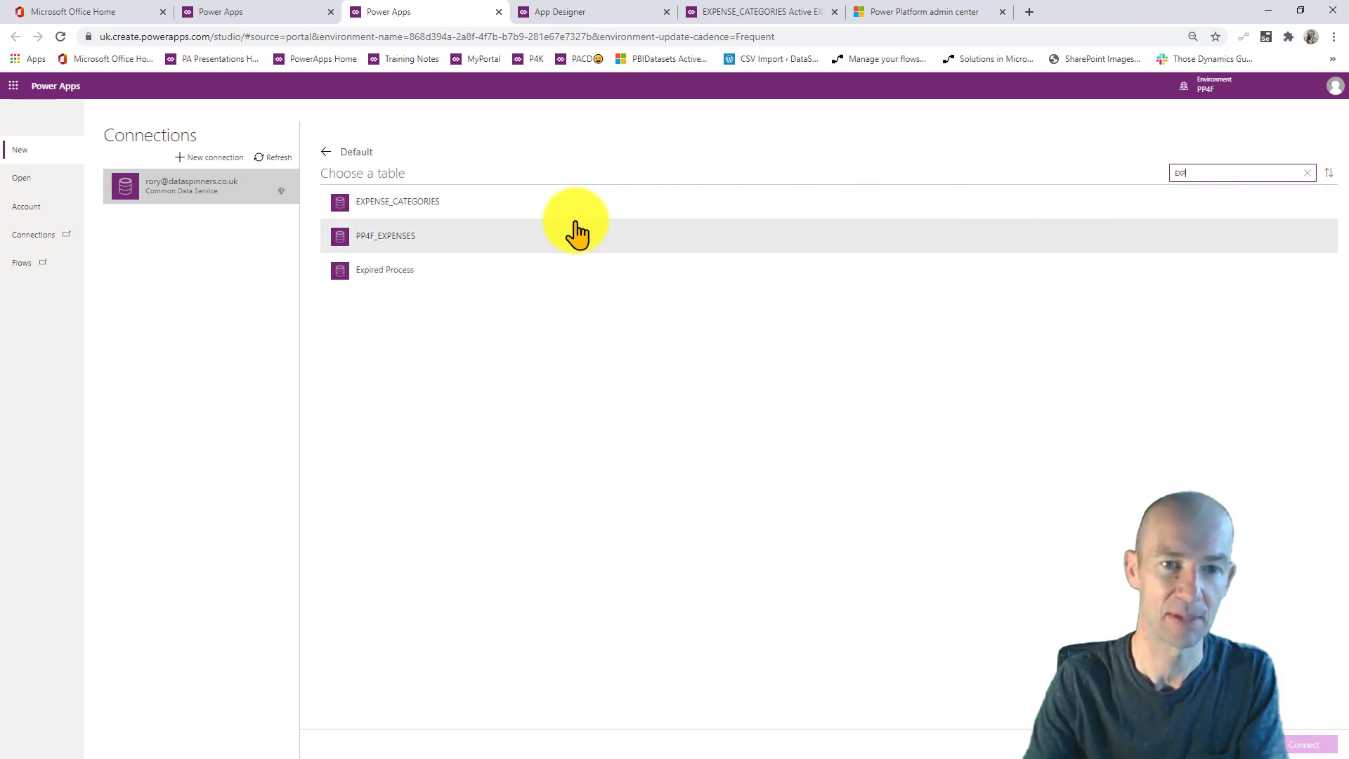
click(436, 241)
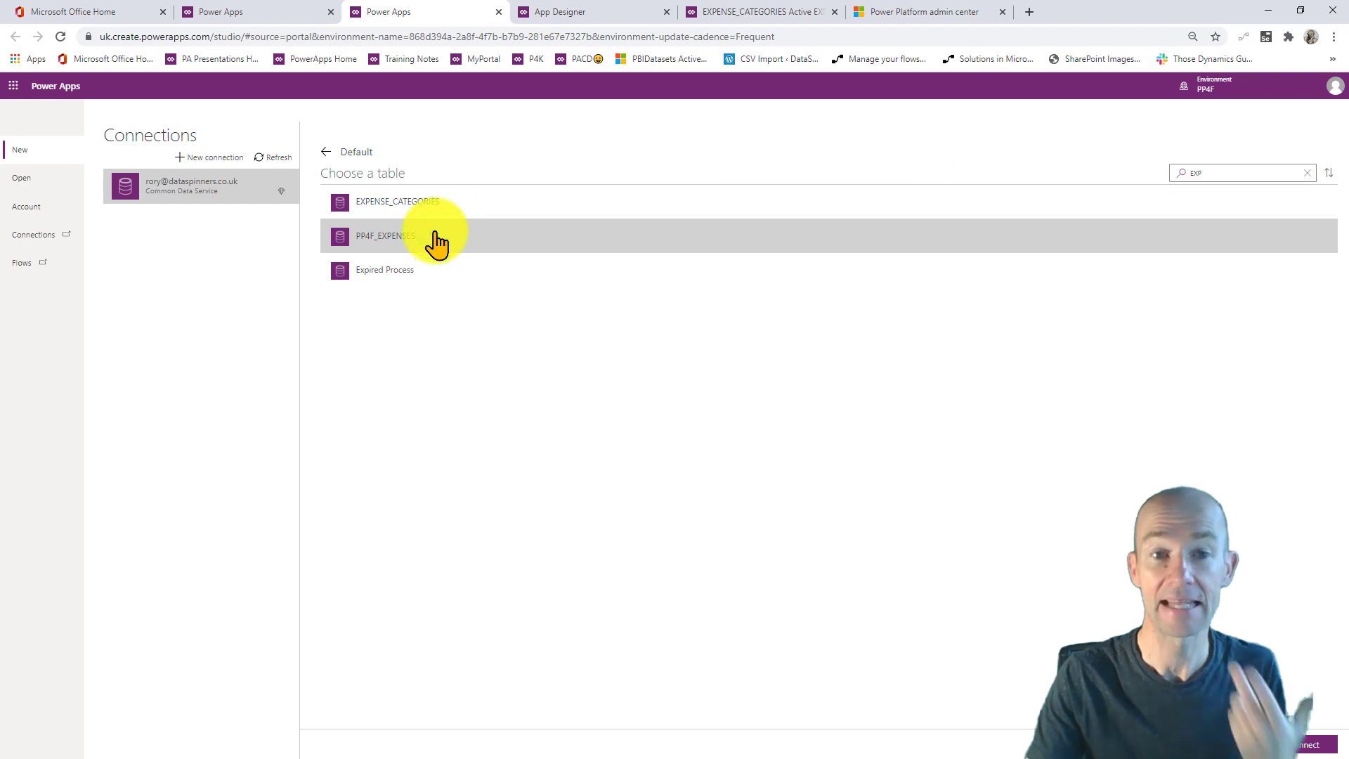
click(1300, 744)
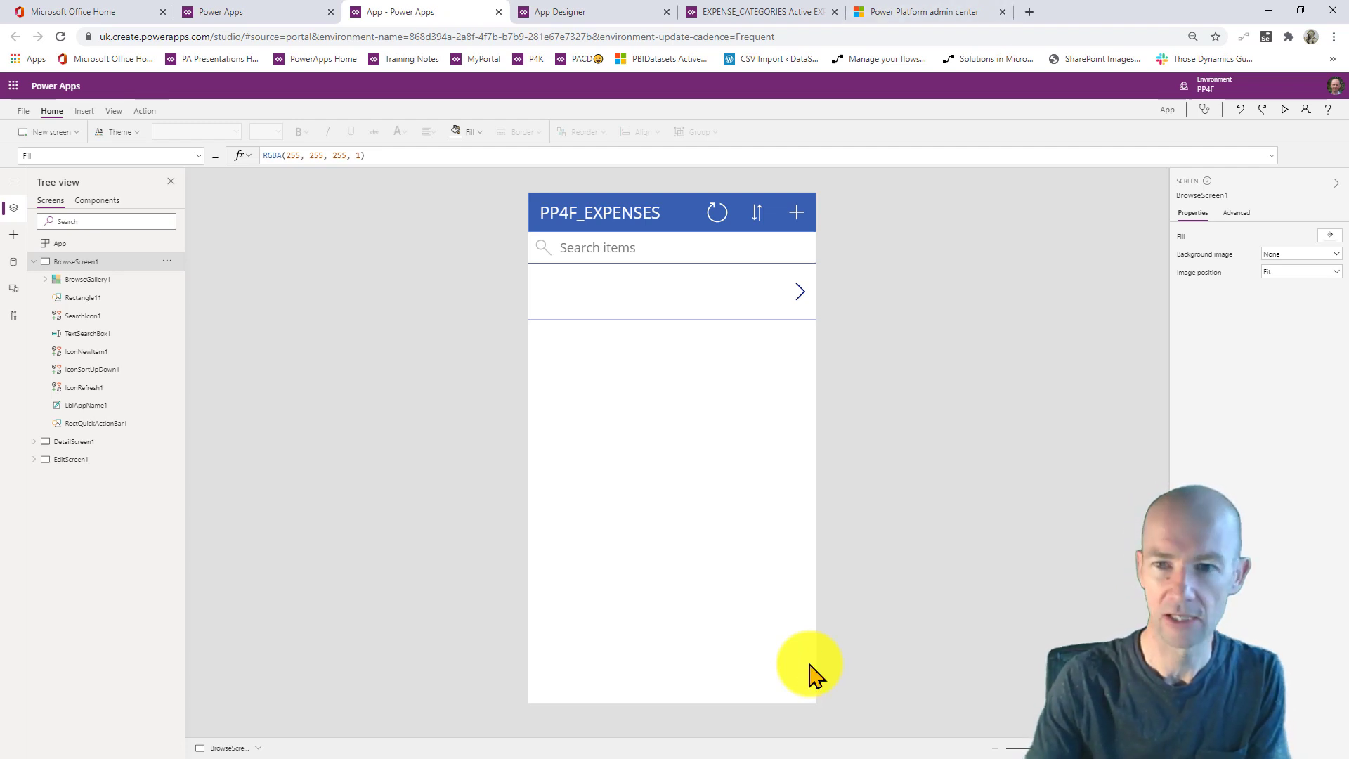
- Preview the generated app's new-expense form, then return to the editor
click(1283, 112)
click(852, 105)
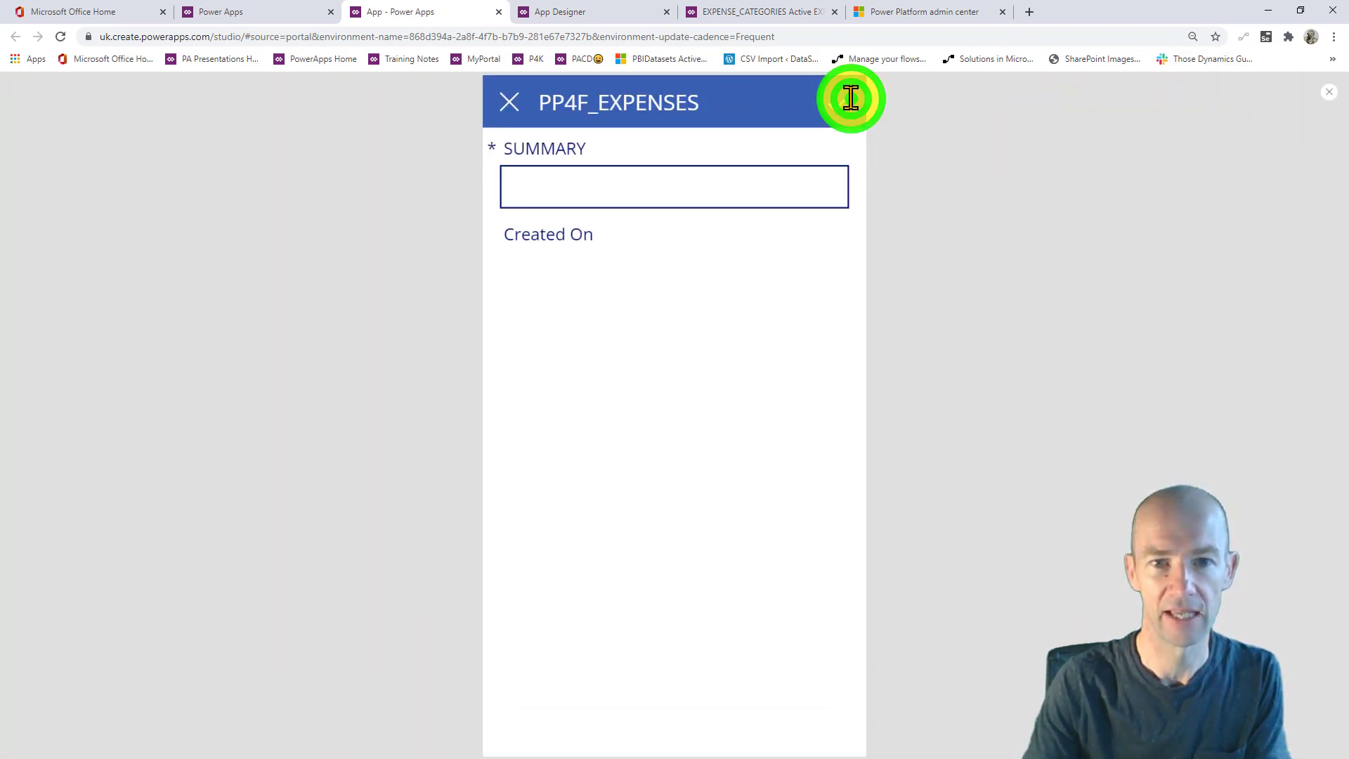
click(1331, 93)
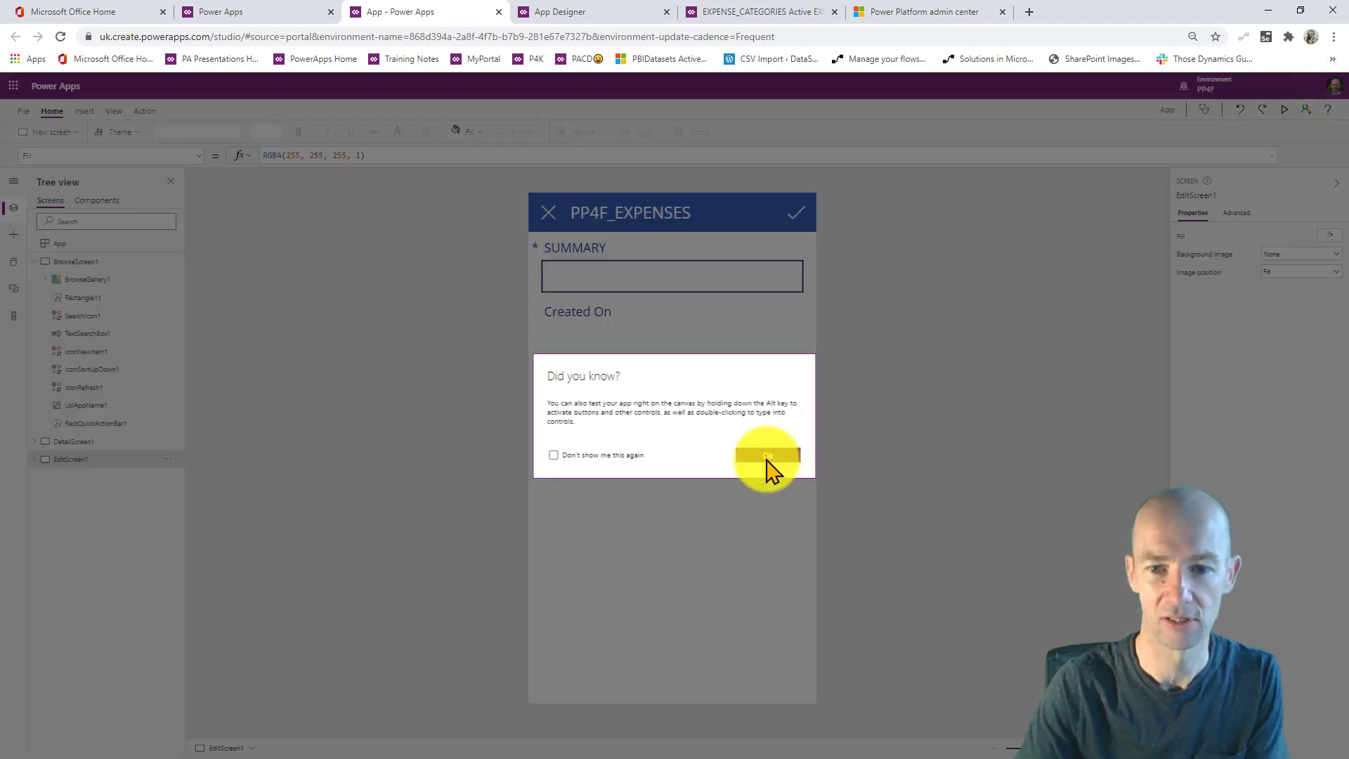
click(767, 457)
- Add the EXPENSEDATE, EXPENSEIMAGE and GROSS fields to EditForm1
click(642, 336)
click(658, 418)
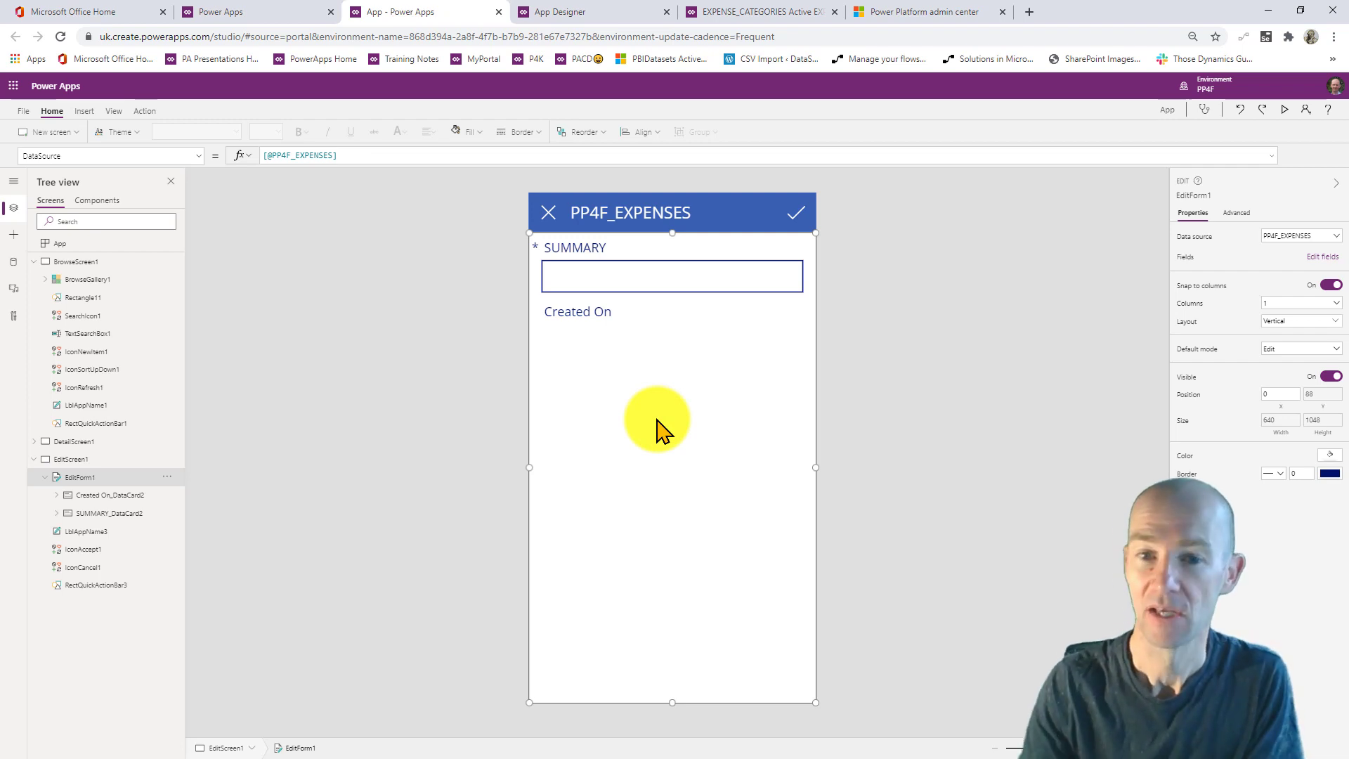
click(1321, 258)
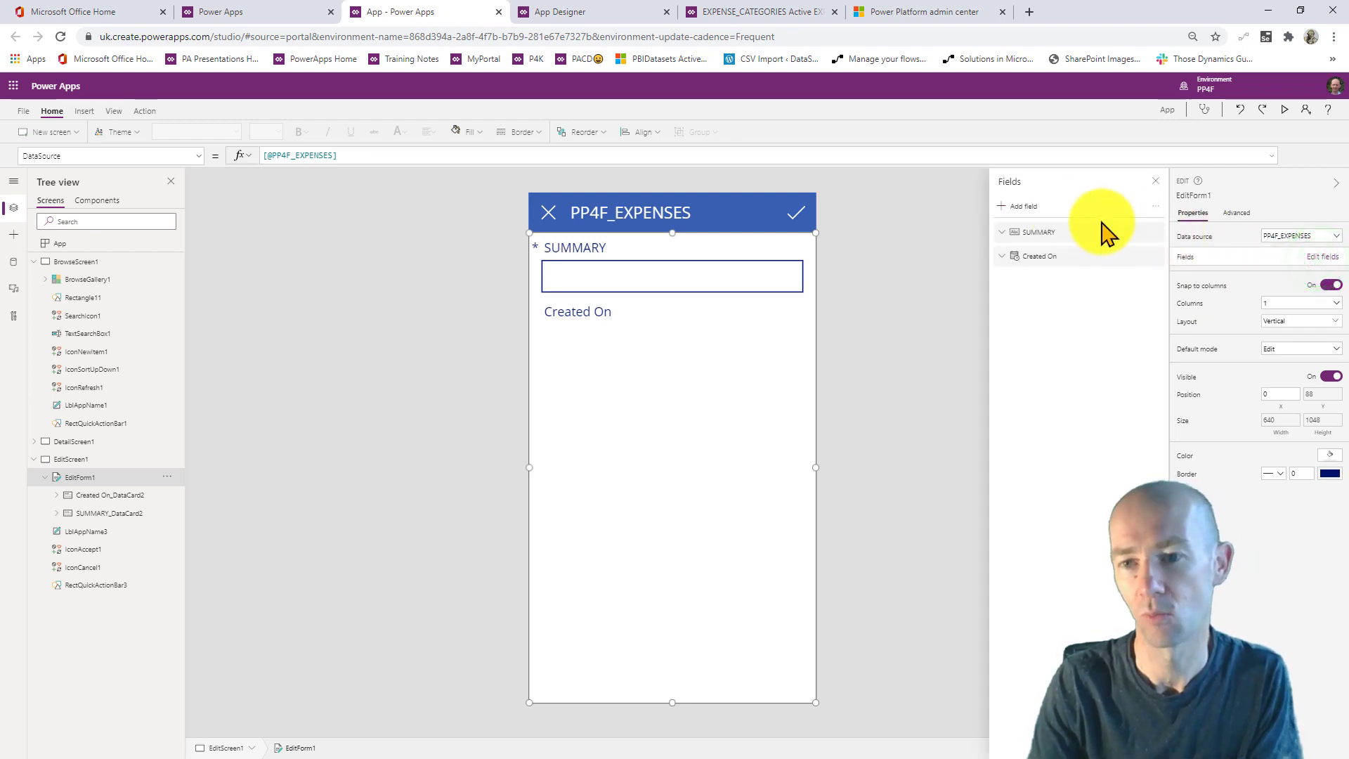
click(1023, 208)
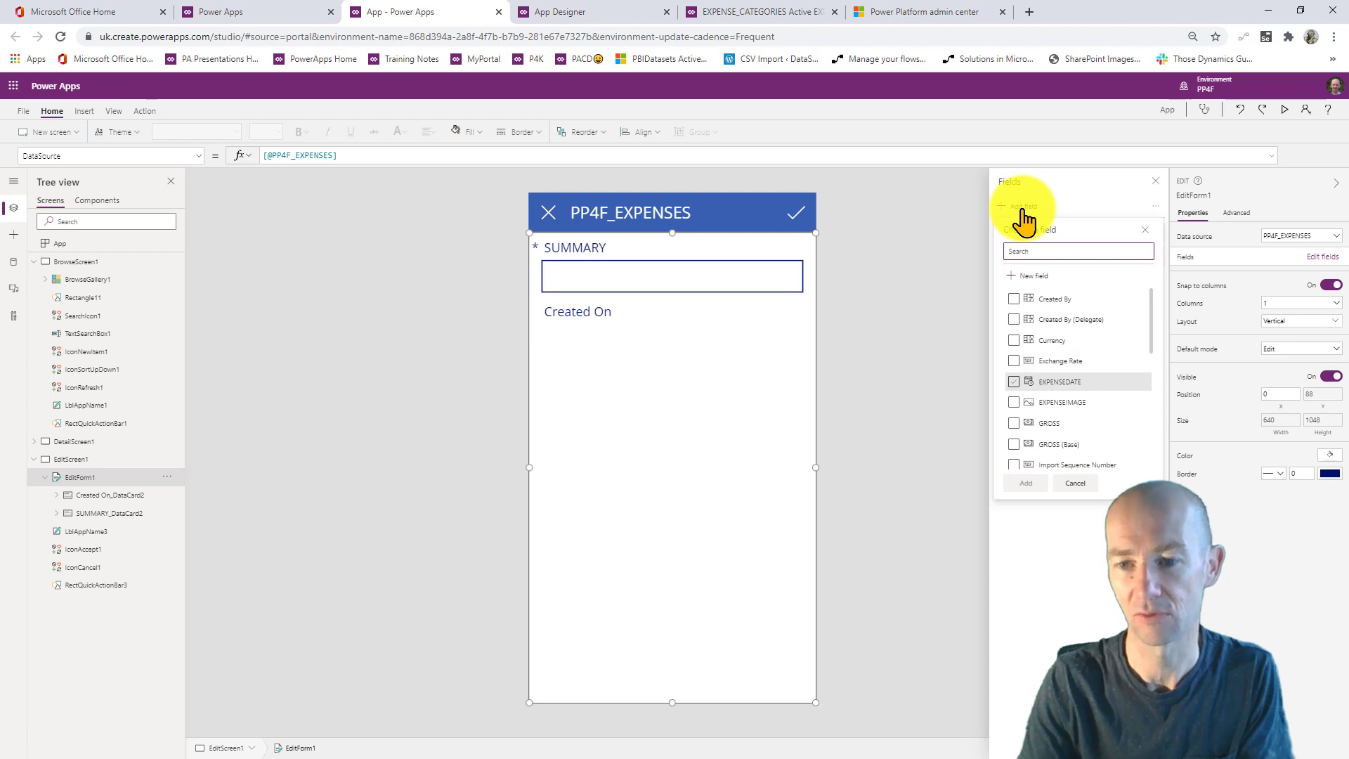
click(1014, 382)
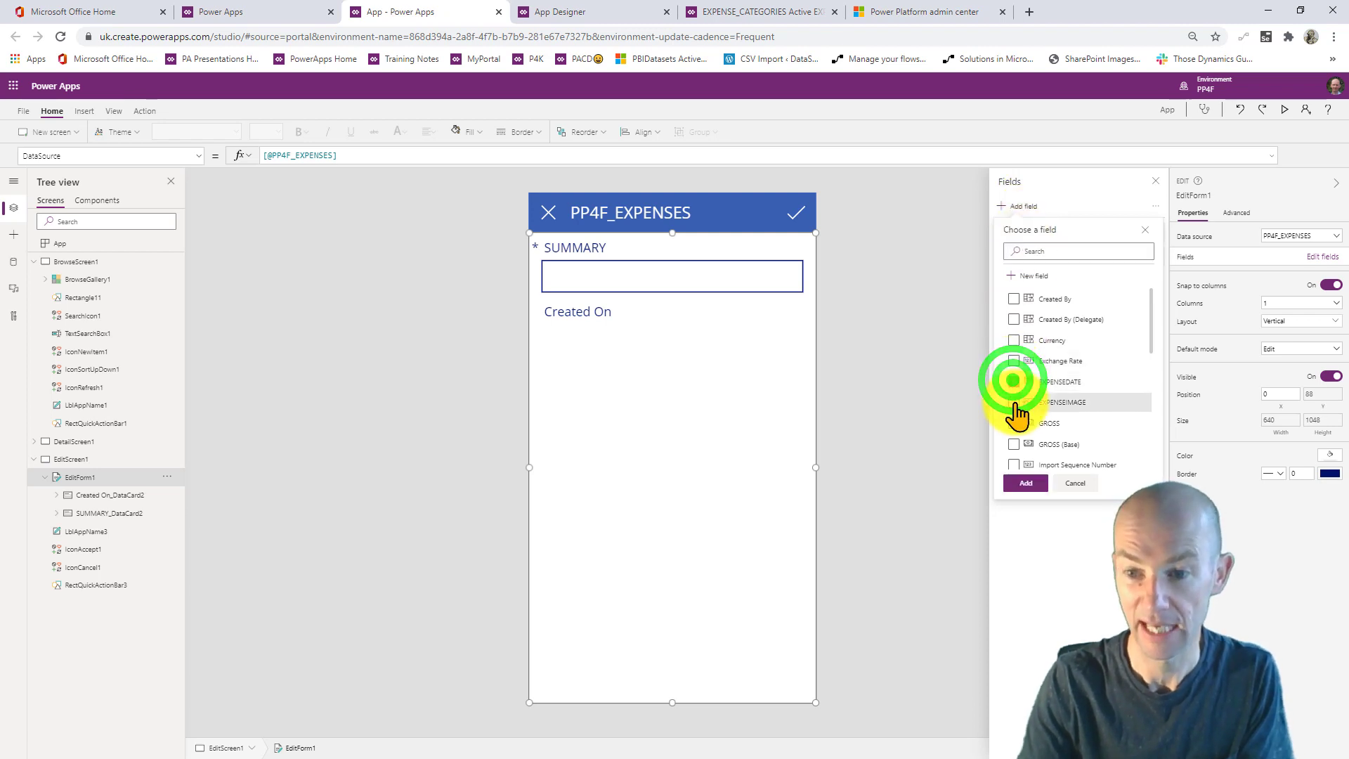
click(1015, 403)
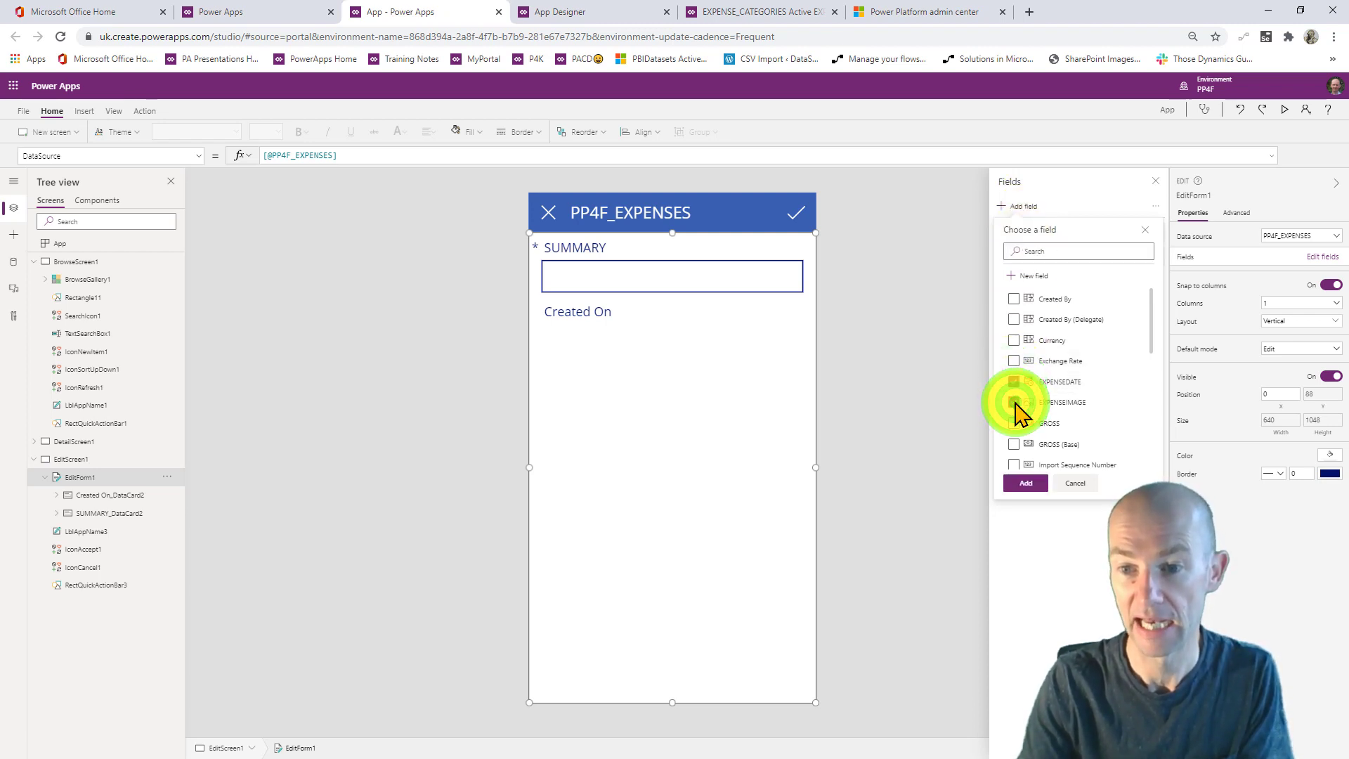
click(1014, 423)
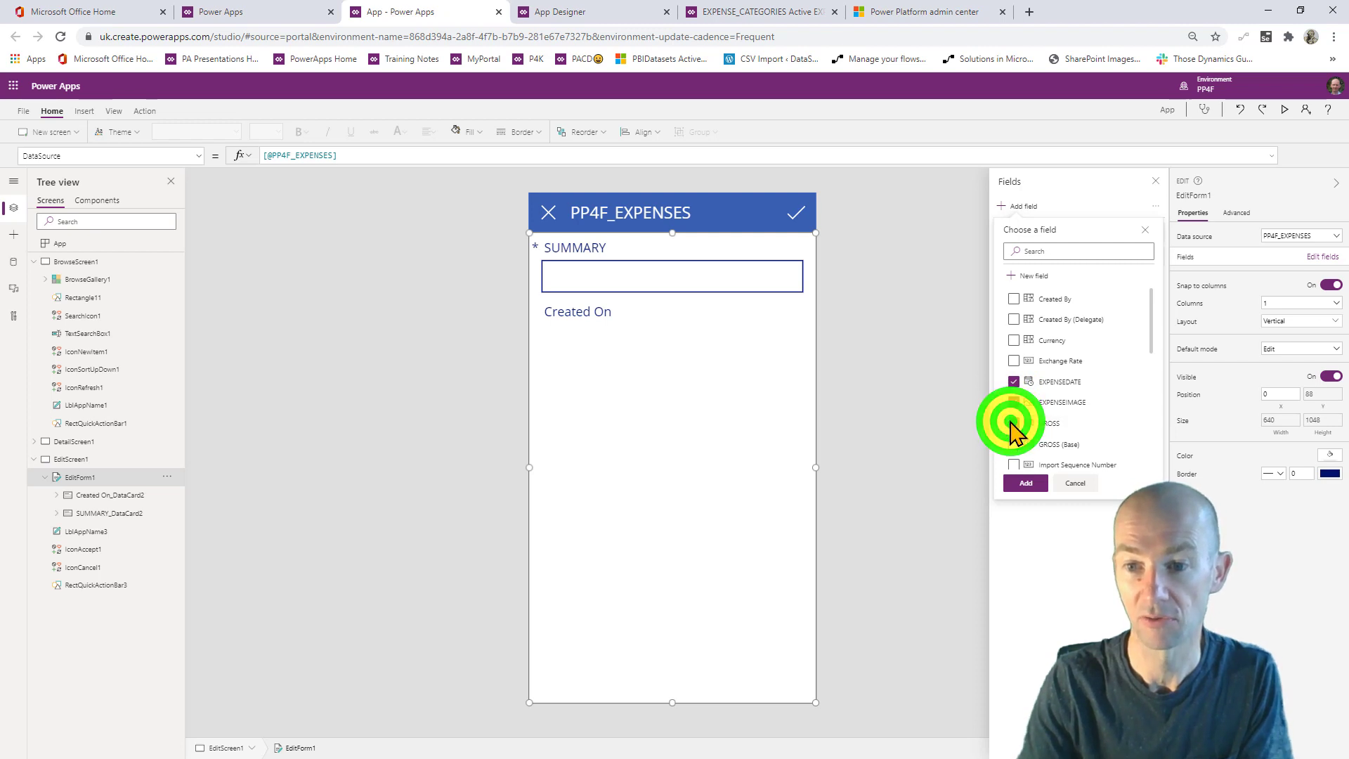
click(1026, 482)
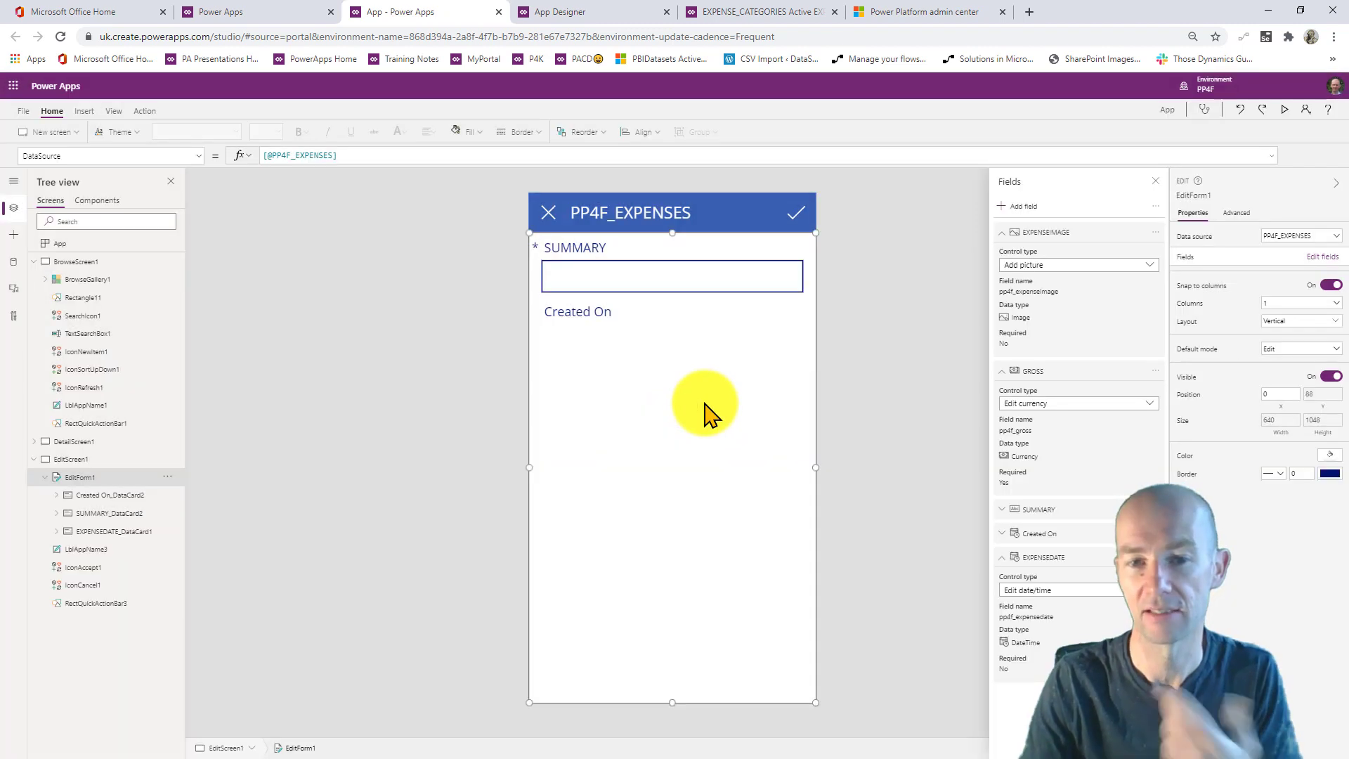
- Remove Created On from the form, move GROSS above EXPENSEIMAGE, and preview it
click(628, 316)
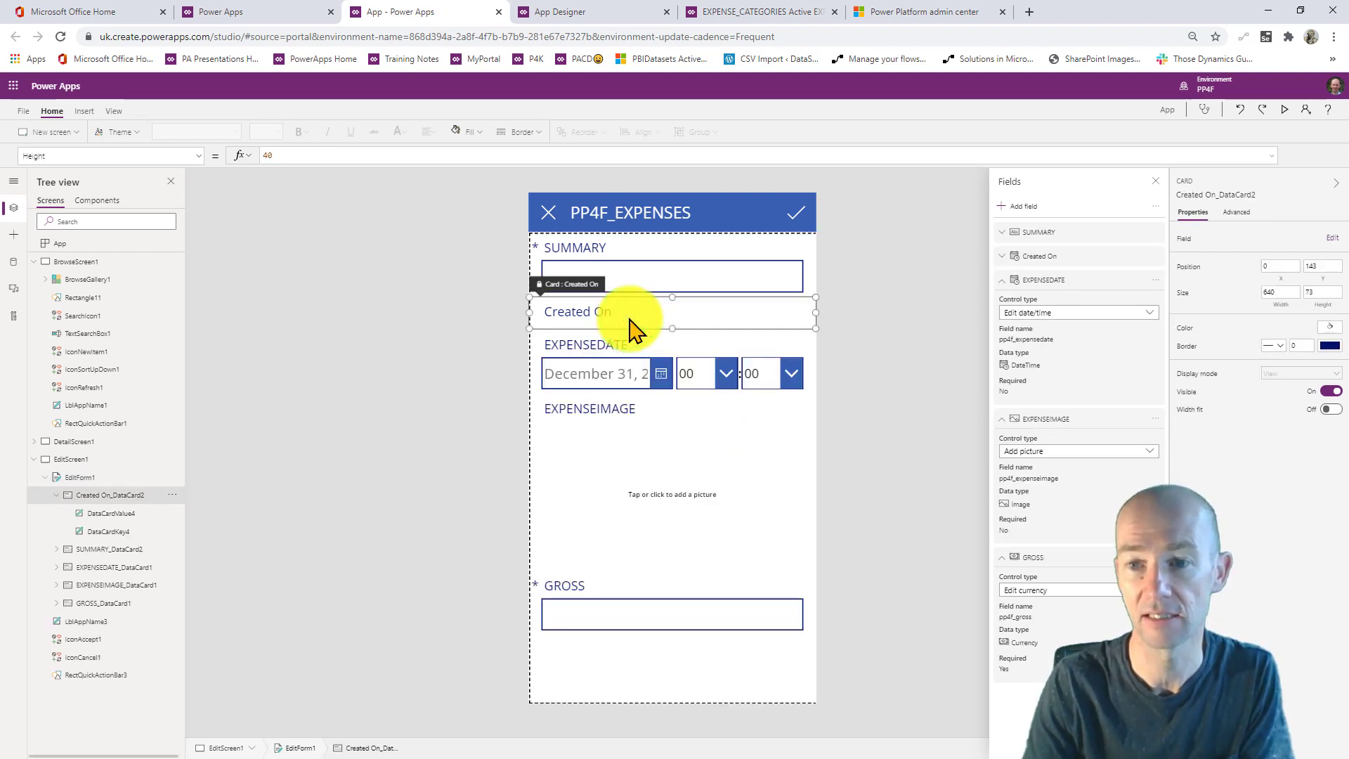
click(1153, 256)
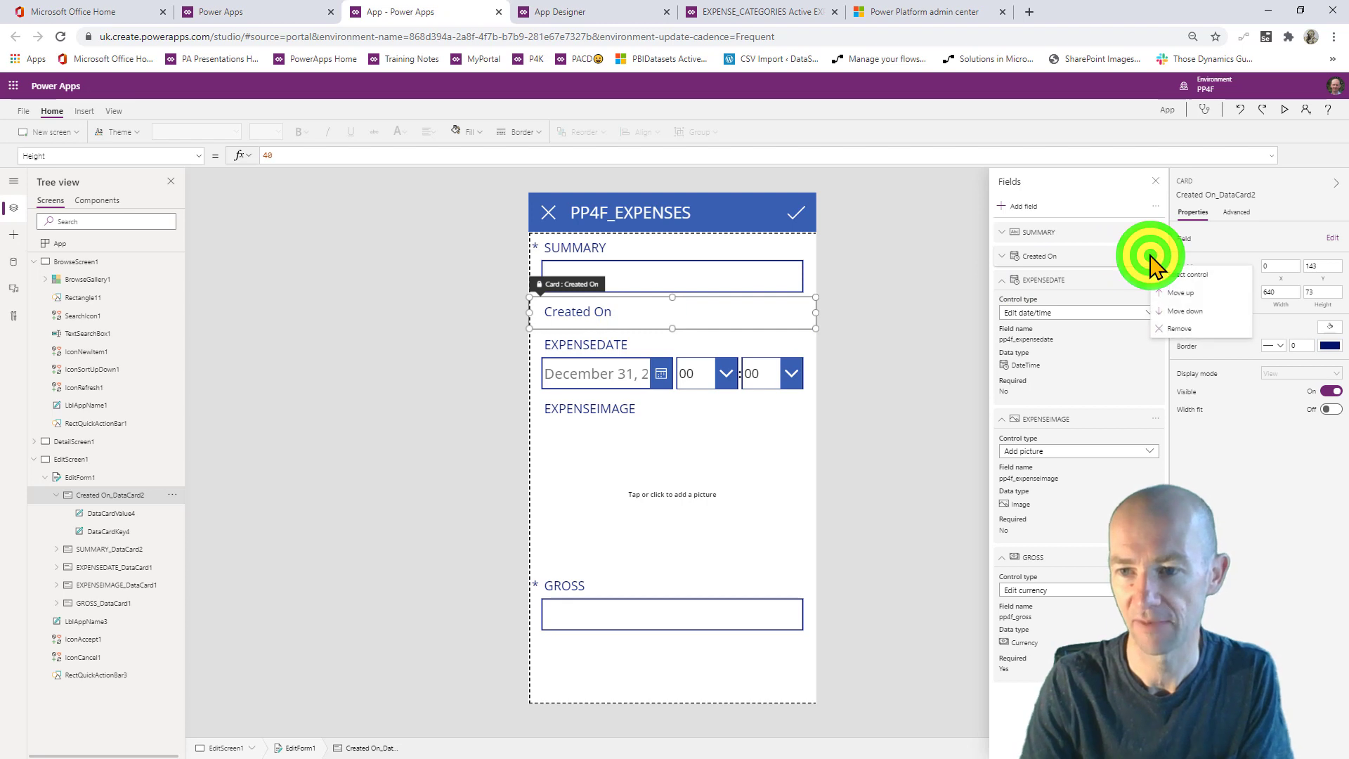
click(1179, 329)
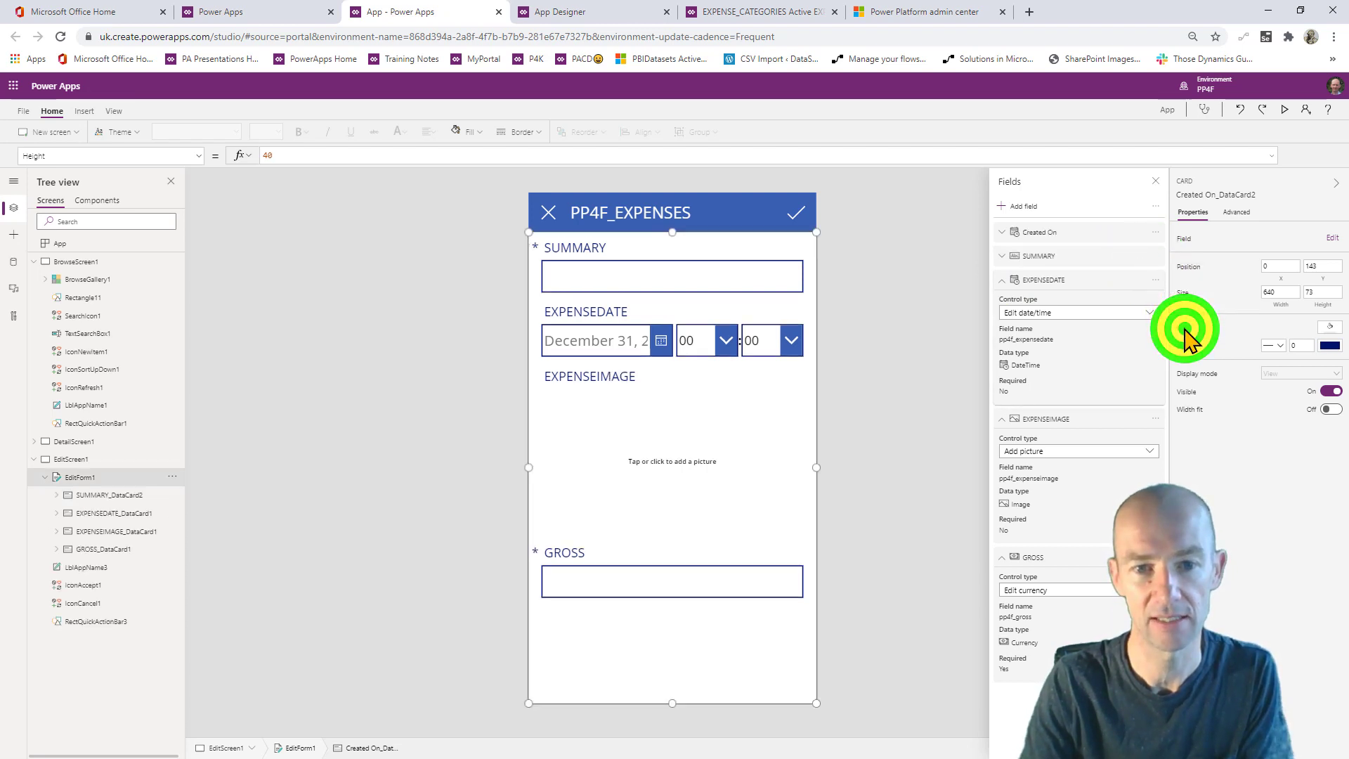
click(659, 449)
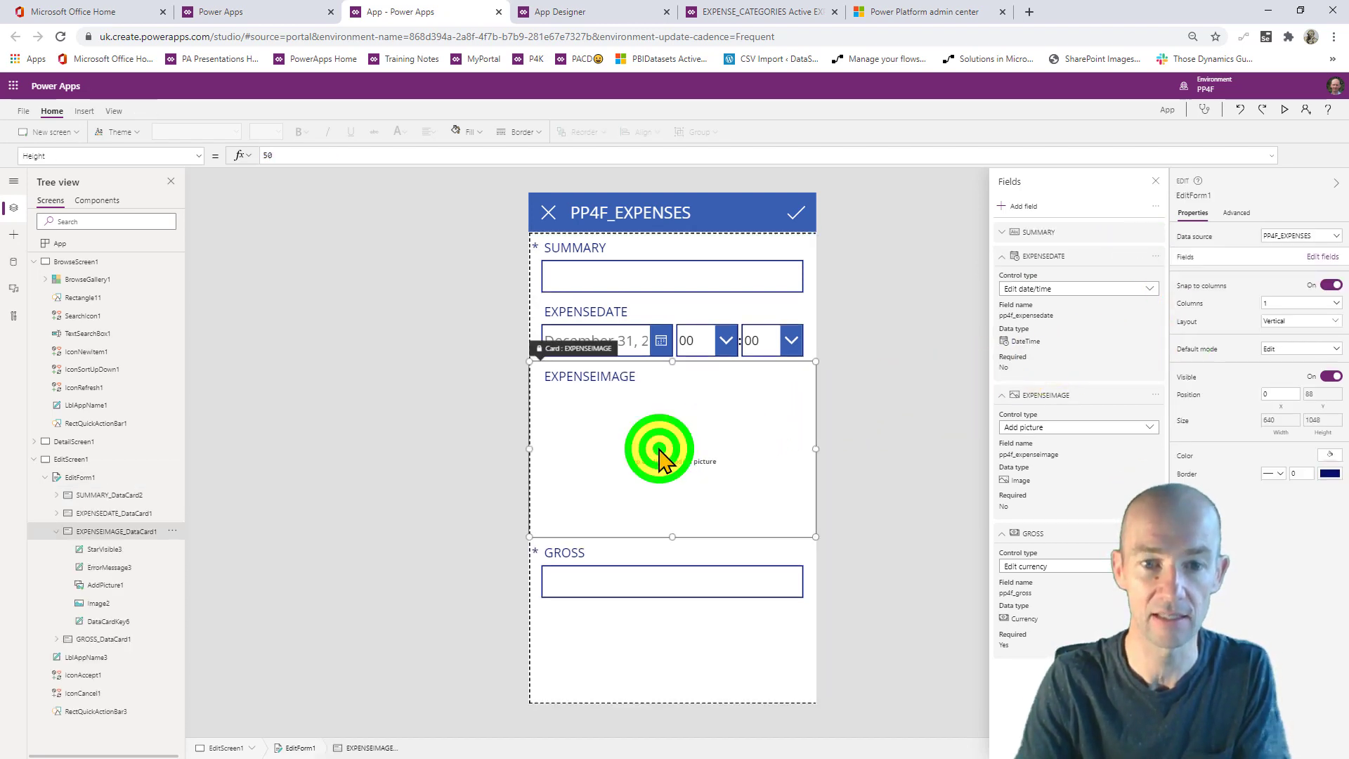
click(651, 585)
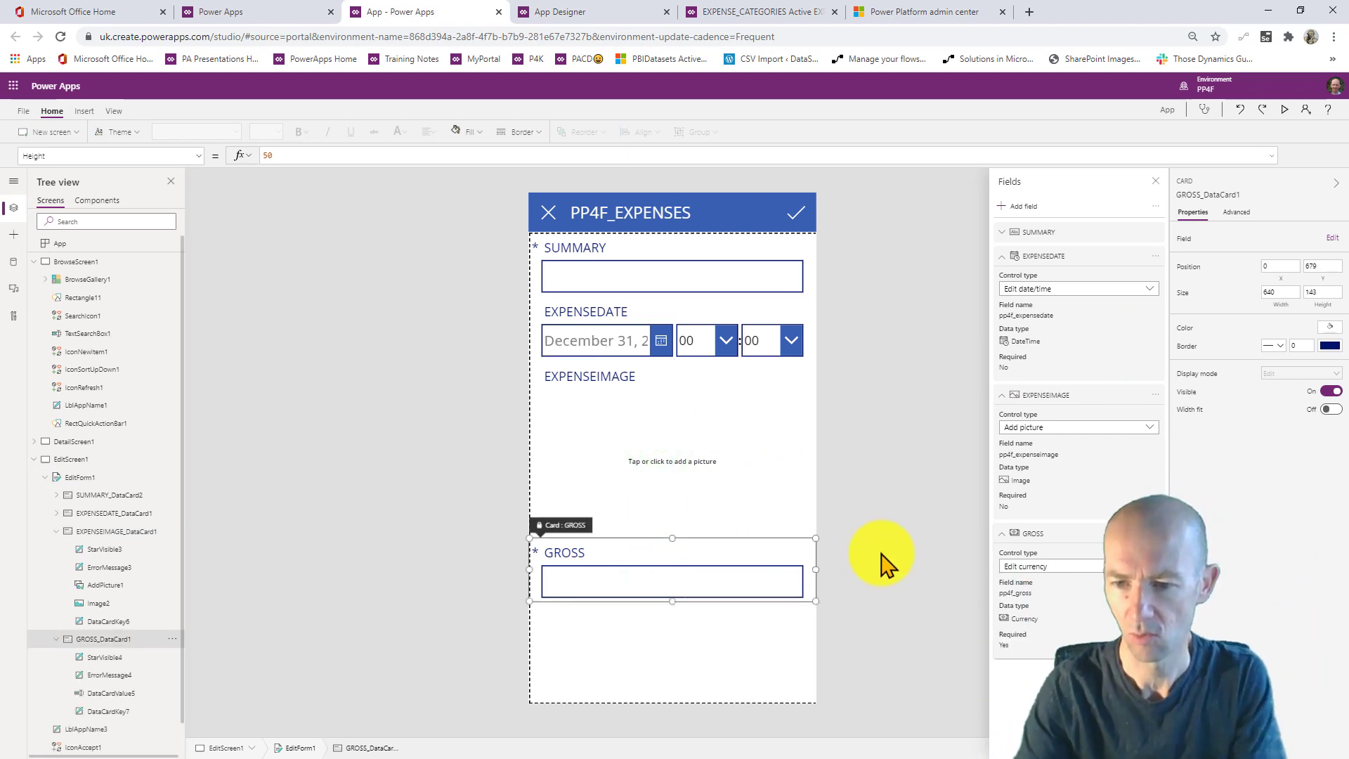
drag(1063, 545, 1078, 300)
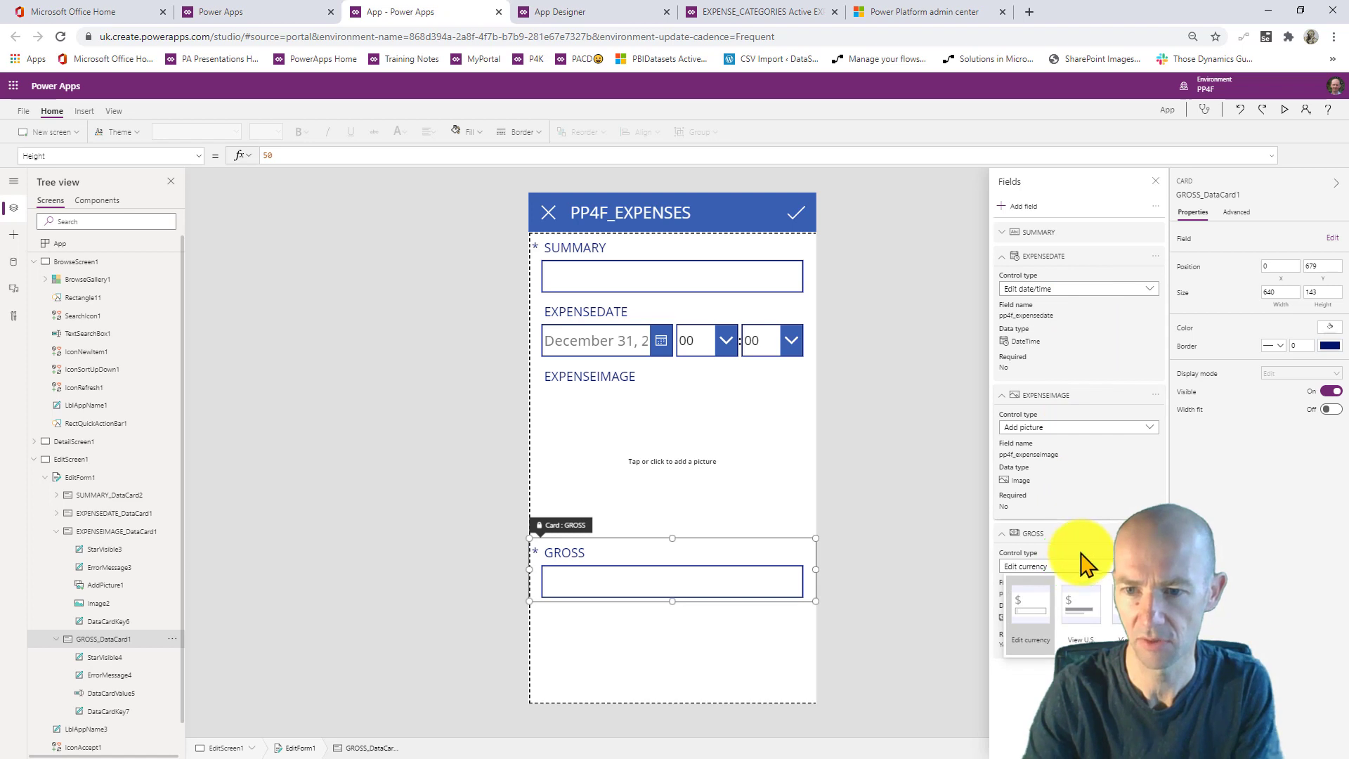
drag(1121, 532, 1145, 386)
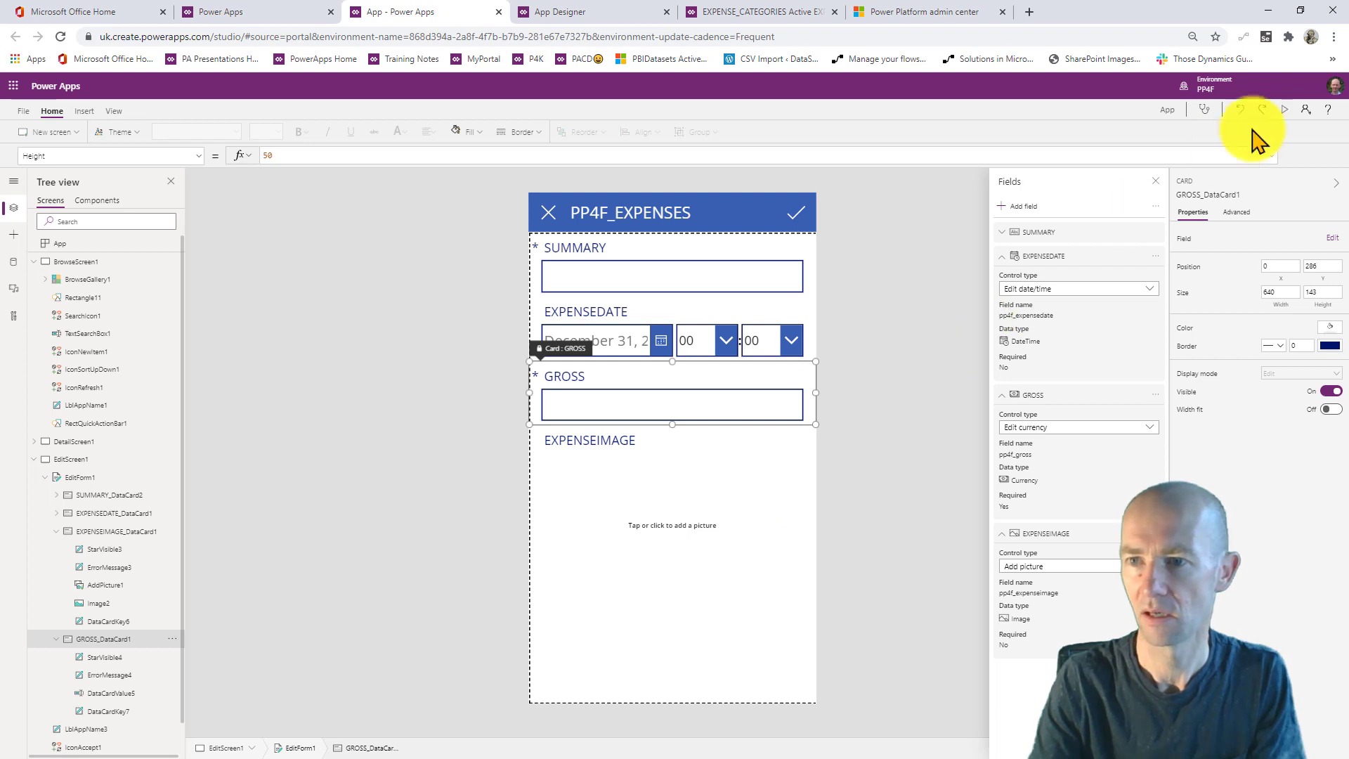
click(1285, 109)
- Fill the new expense with summary TEST, date July 2 and gross 34.5
click(624, 169)
text(TEST)
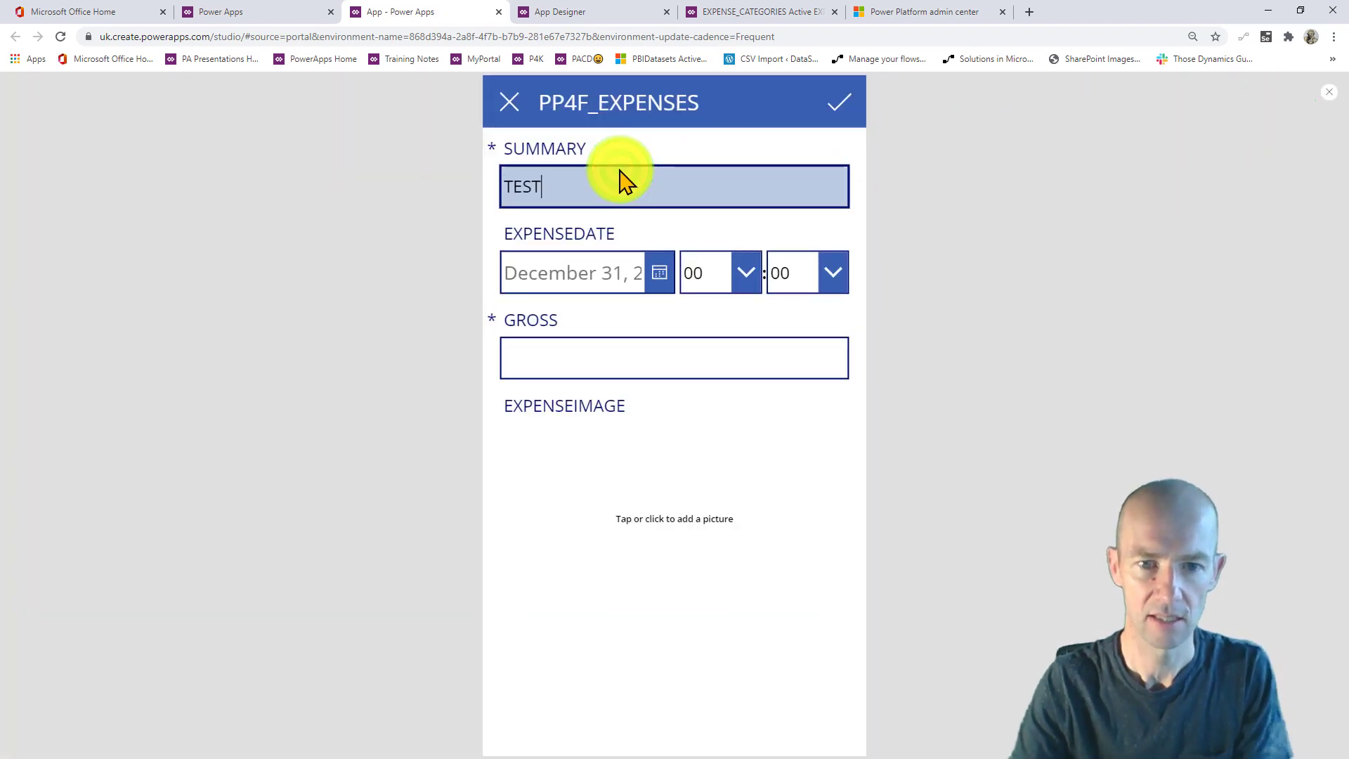
click(645, 276)
click(696, 460)
click(709, 645)
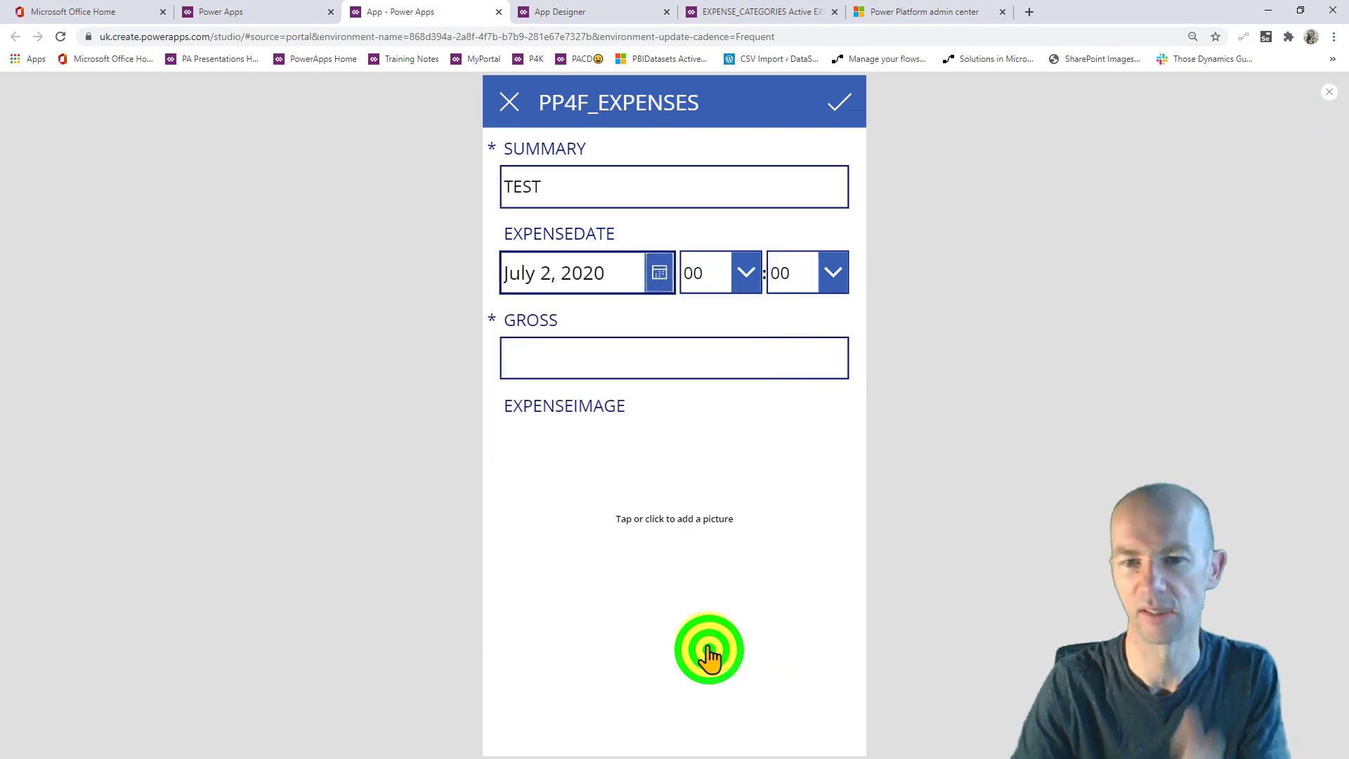
click(634, 362)
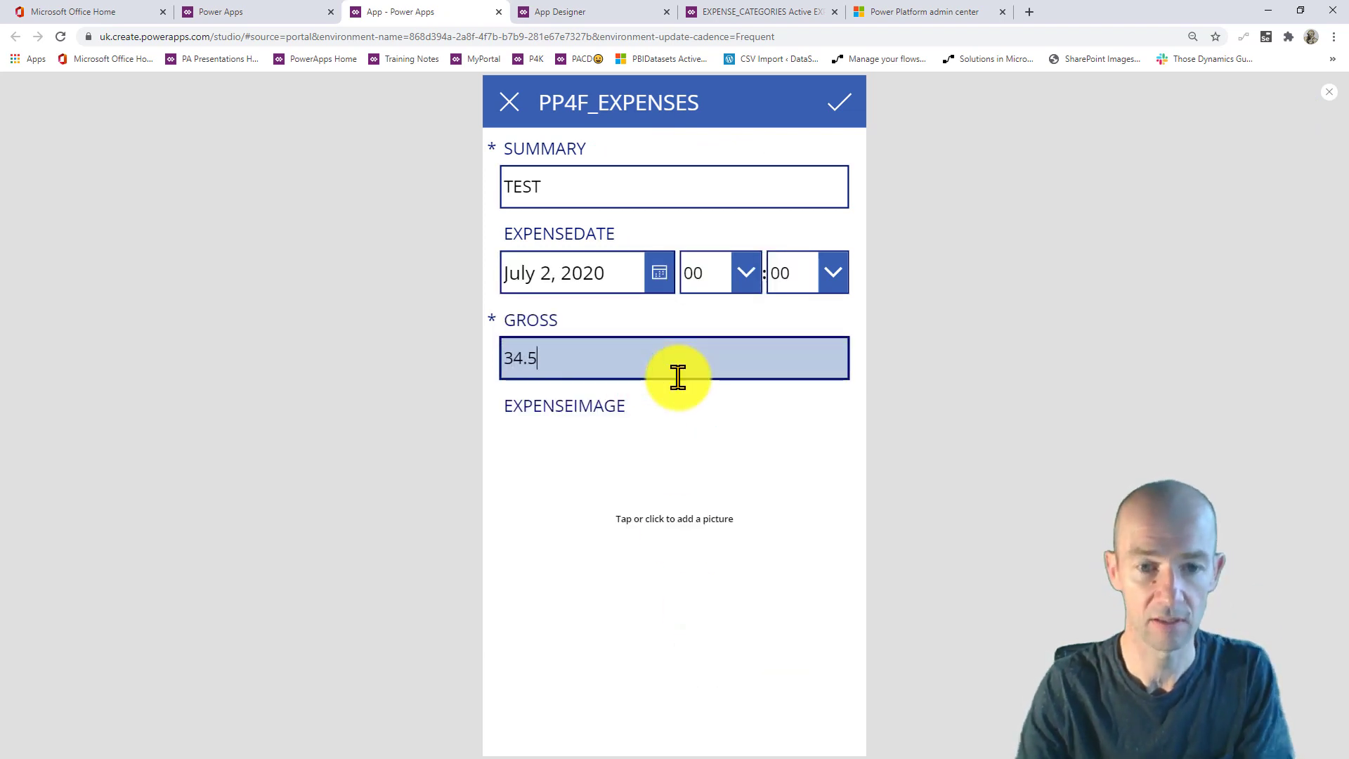
- Attach the CHESSBOARD image, save the TEST record and return to the editor
click(615, 518)
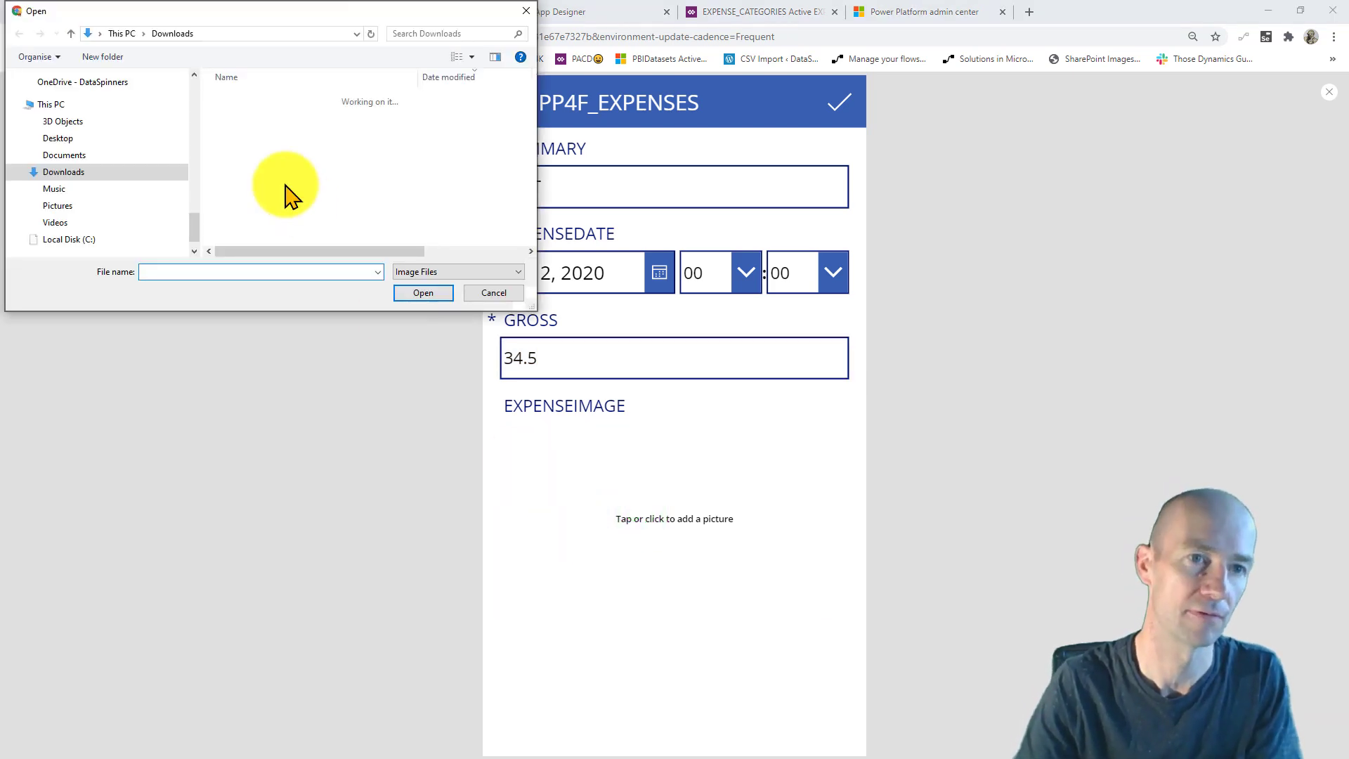
click(360, 252)
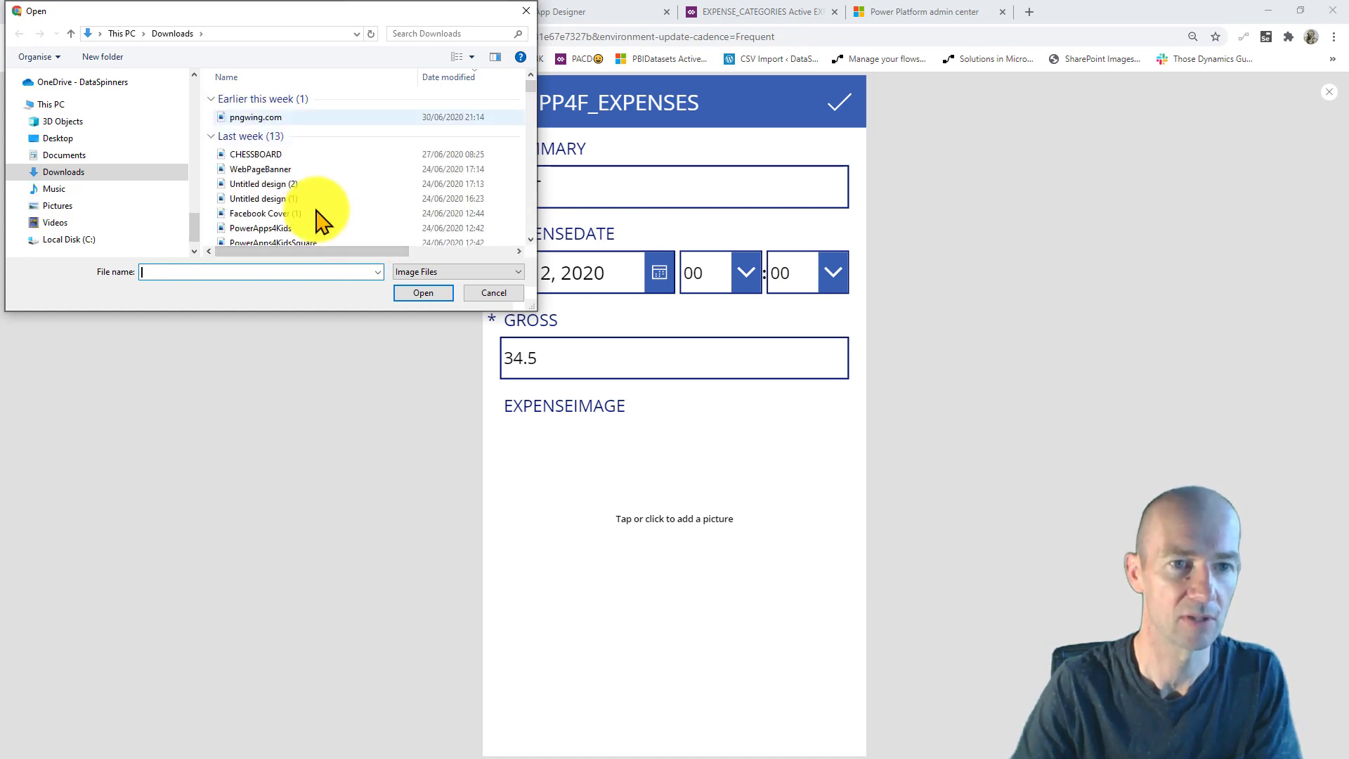
click(259, 154)
click(423, 292)
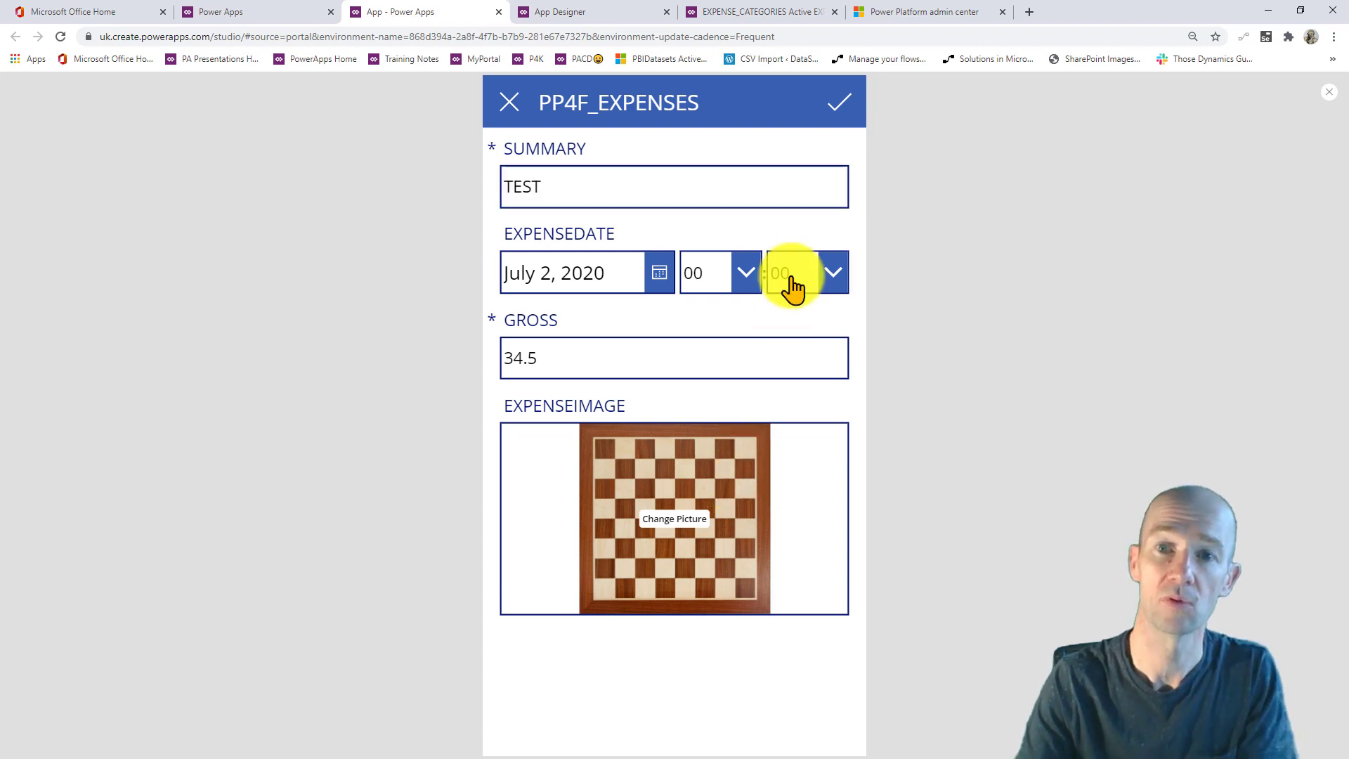
click(840, 102)
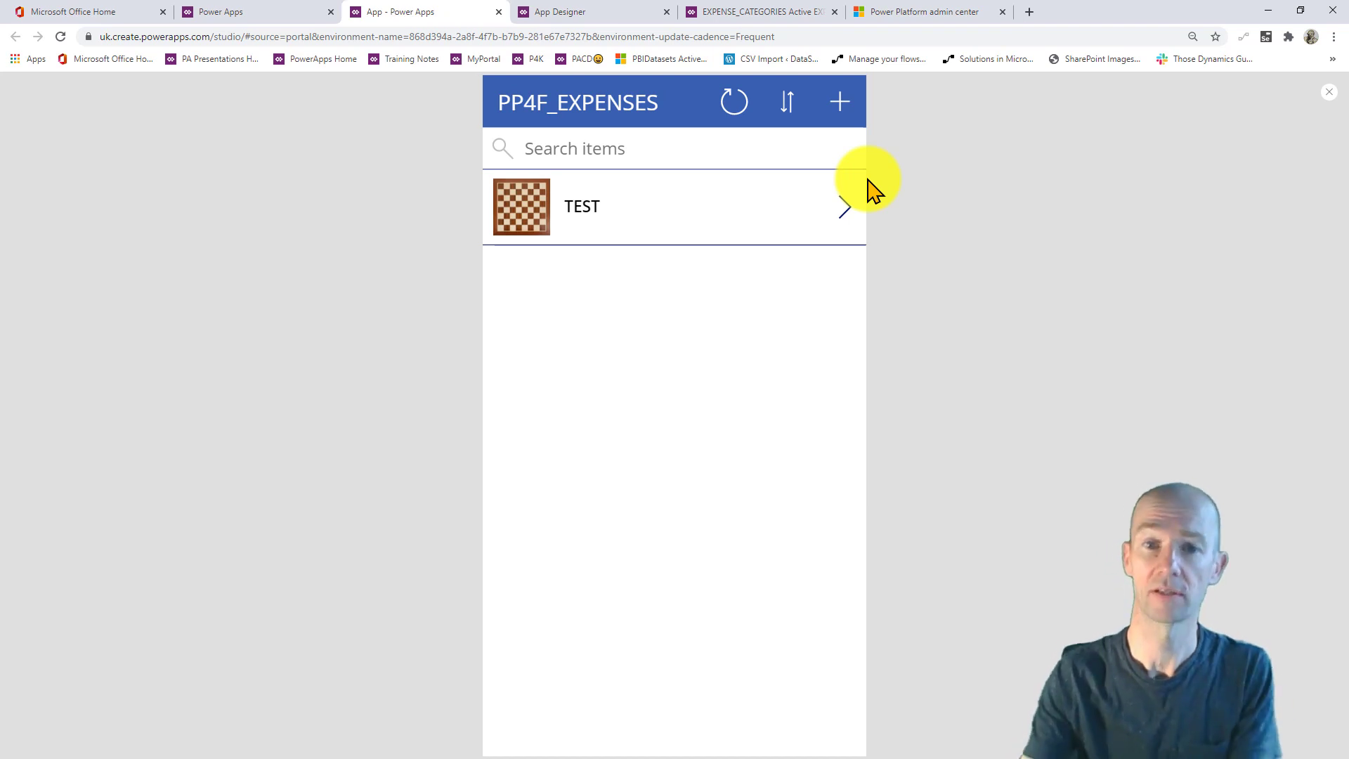
click(1328, 92)
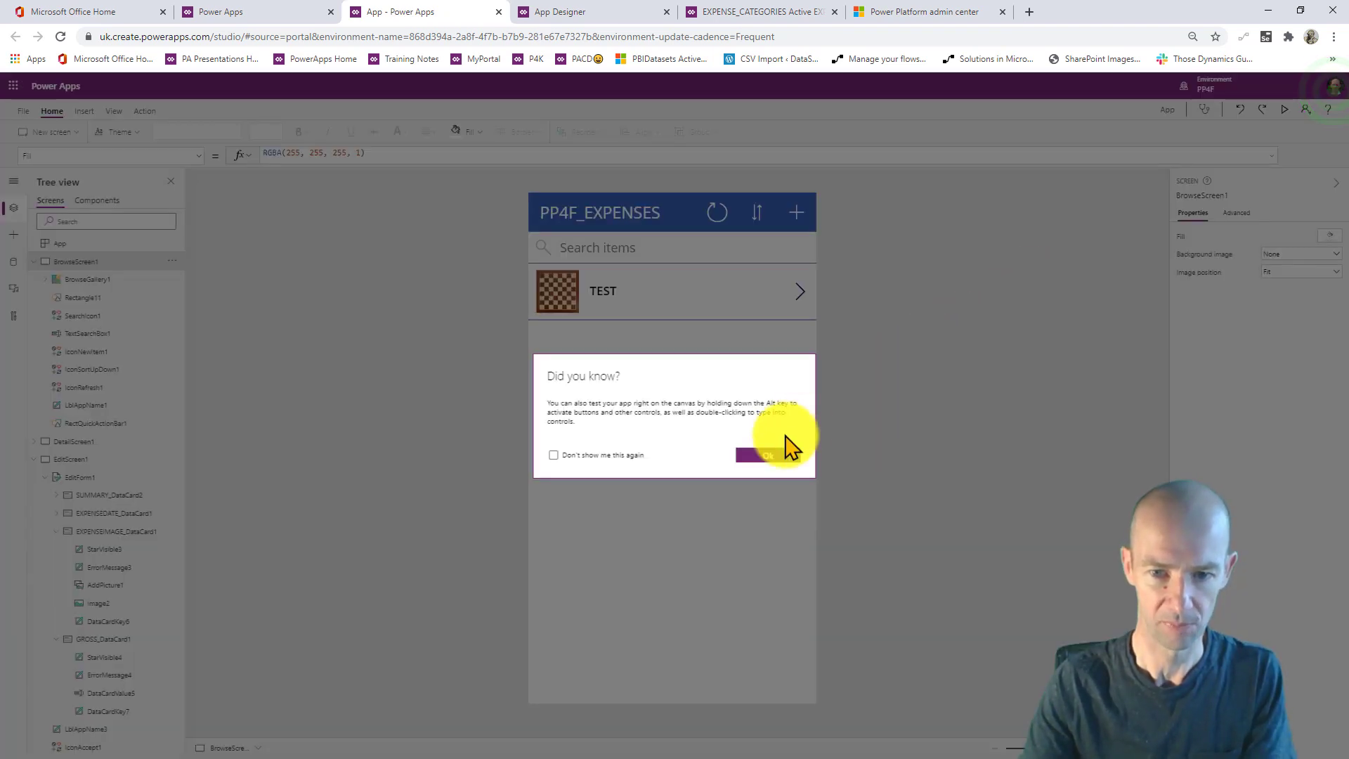
- Move the summary label up and add a copy showing ThisItem.EXPENSEDATE
click(766, 453)
click(618, 292)
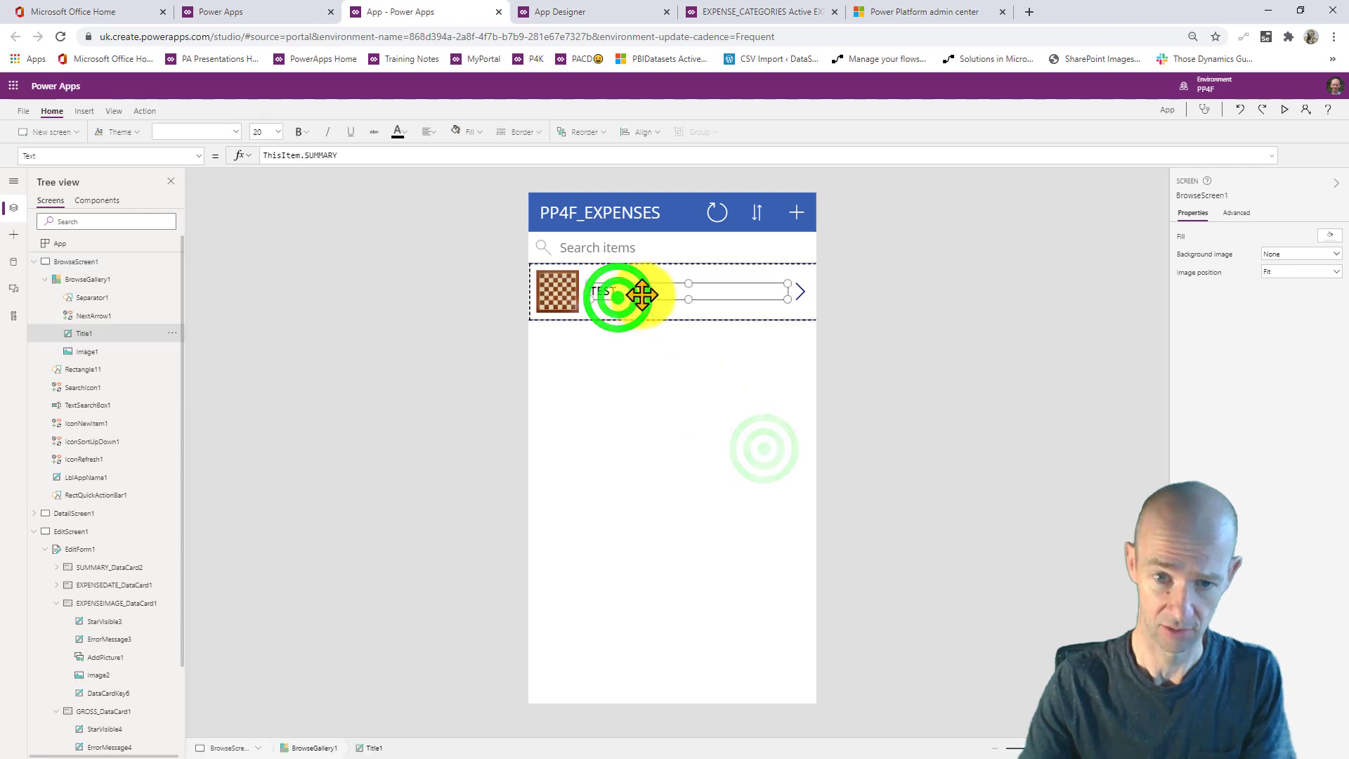
click(675, 292)
mouse_move(675, 292)
mouse_down()
mouse_move(672, 272)
mouse_move(699, 286)
mouse_up()
key(ctrl+c)
key(ctrl+v)
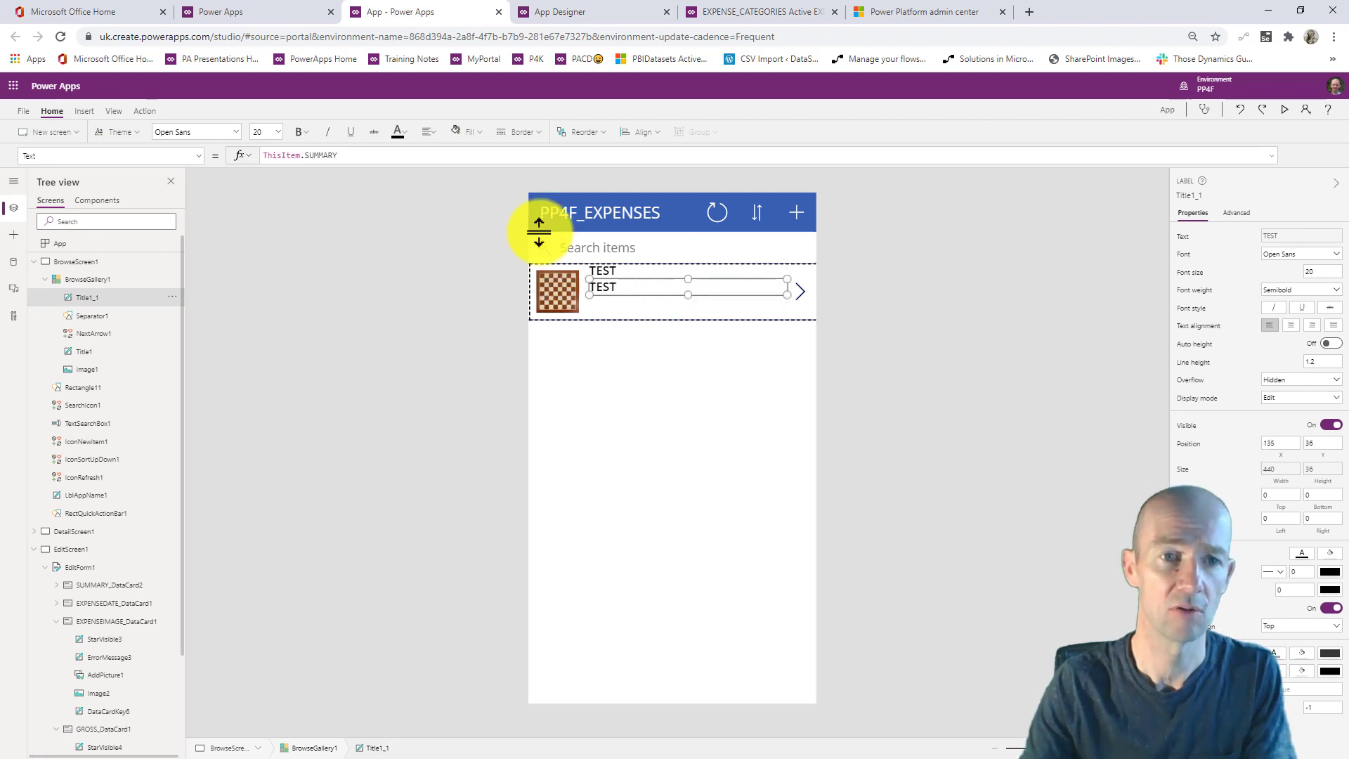
click(304, 152)
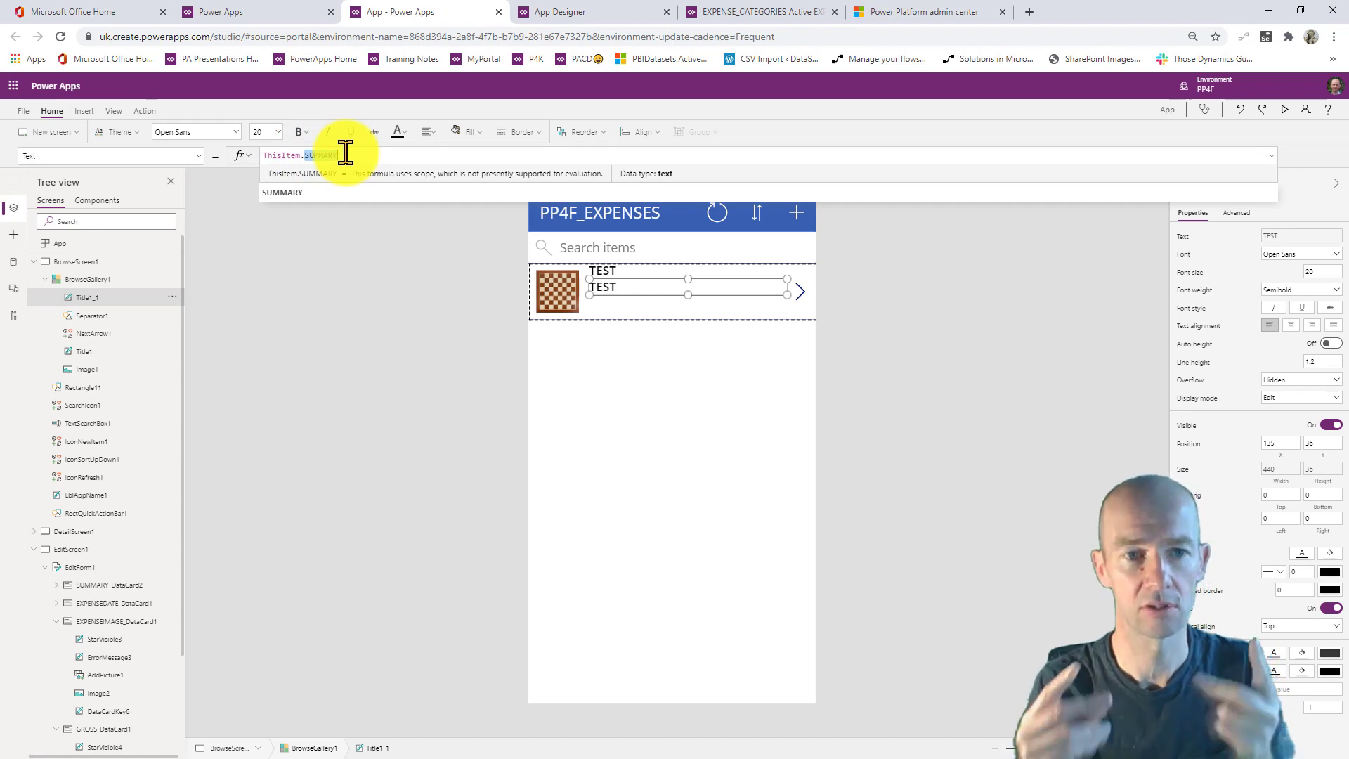
text(DATE)
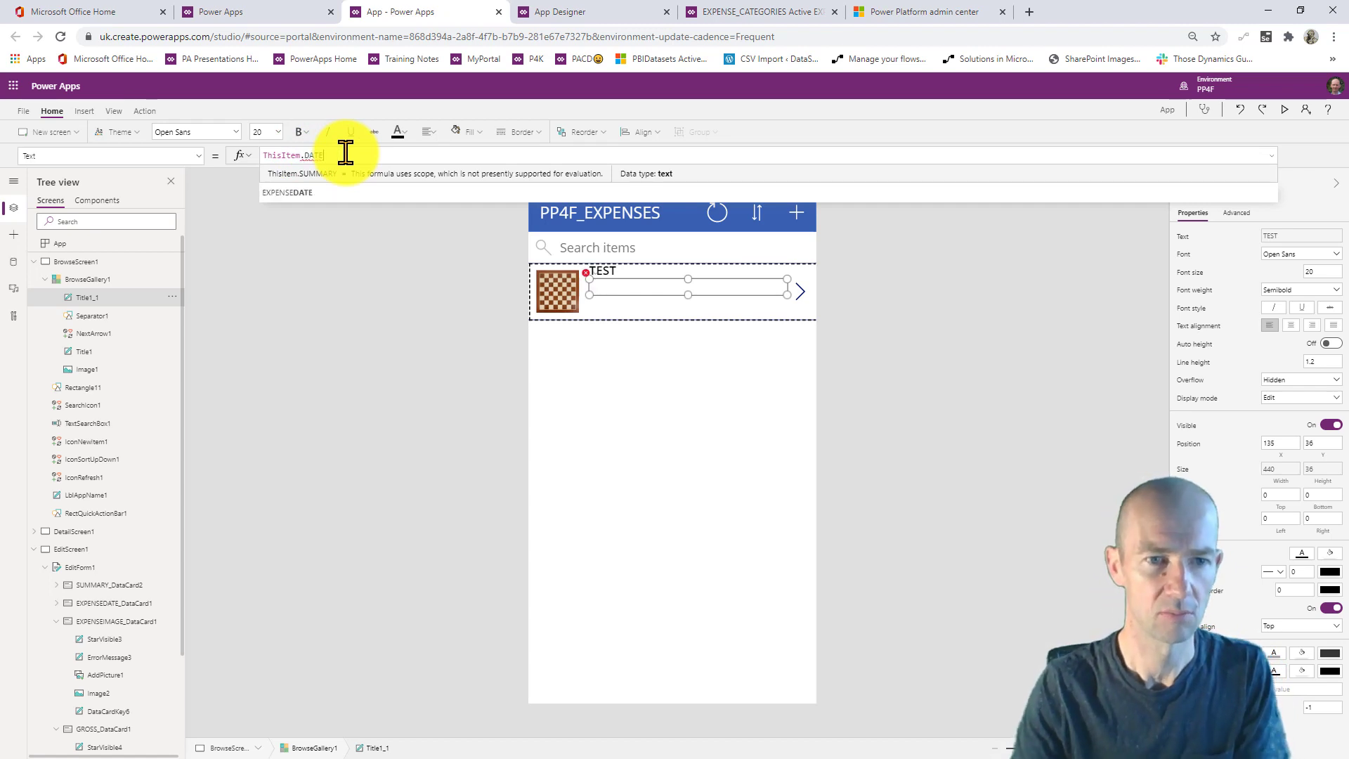
click(355, 168)
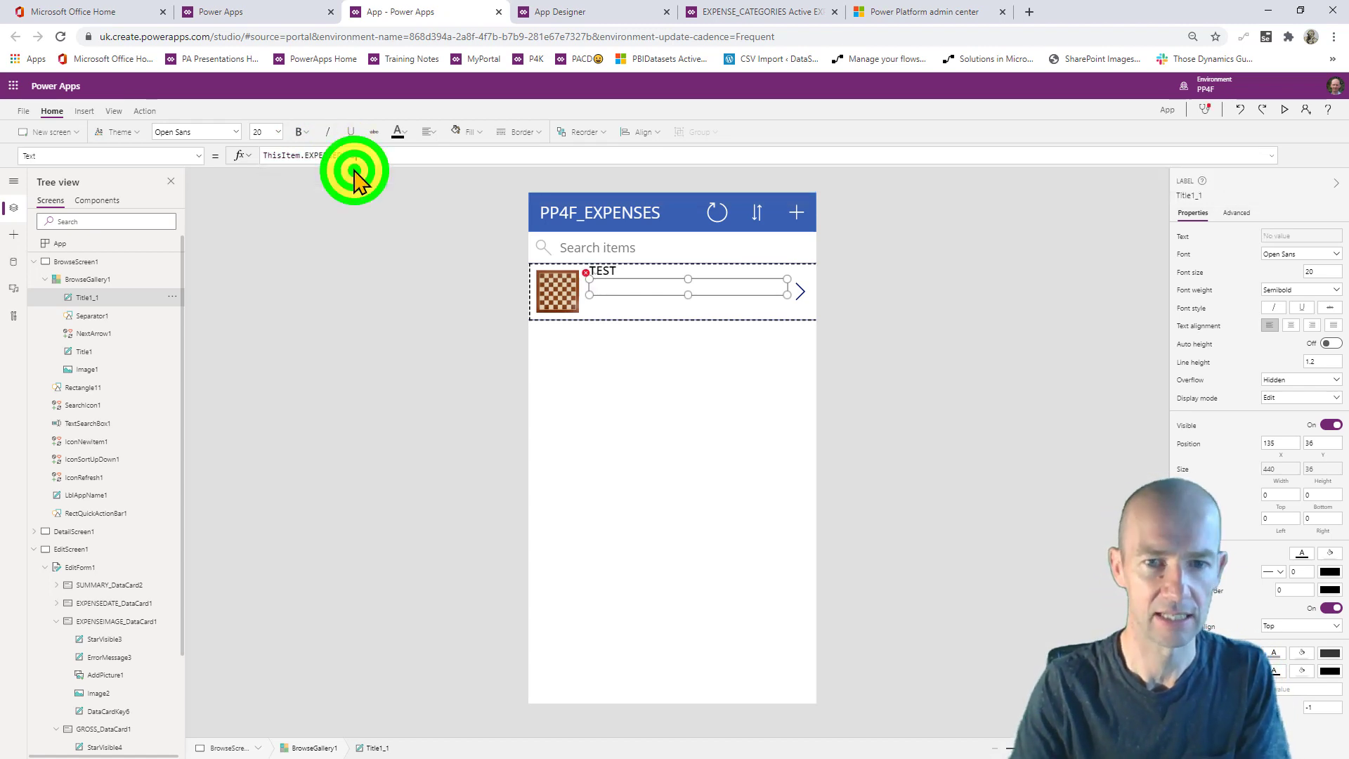
click(634, 314)
- Add a label below the date showing ThisItem.GROSS in each gallery row
click(634, 383)
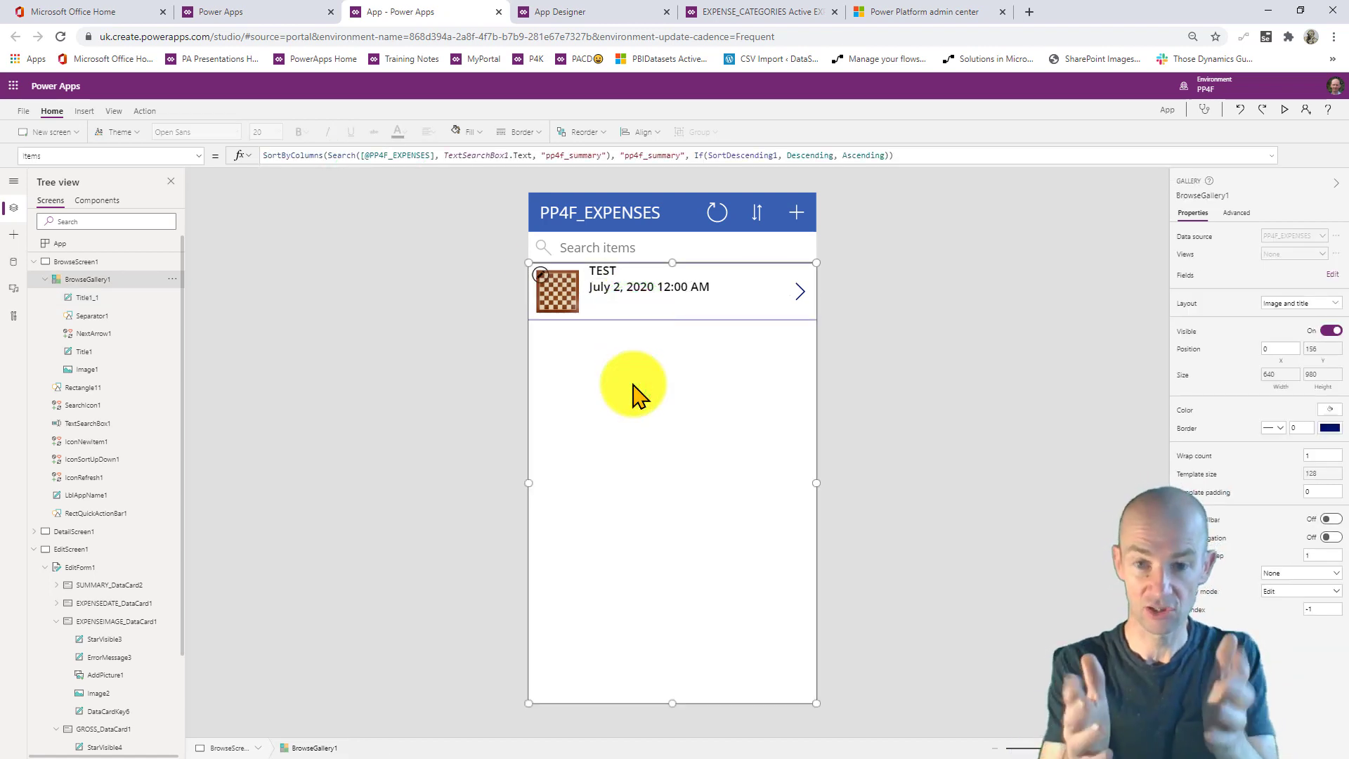
click(655, 285)
key(ctrl+c)
key(ctrl+v)
drag(653, 284, 698, 306)
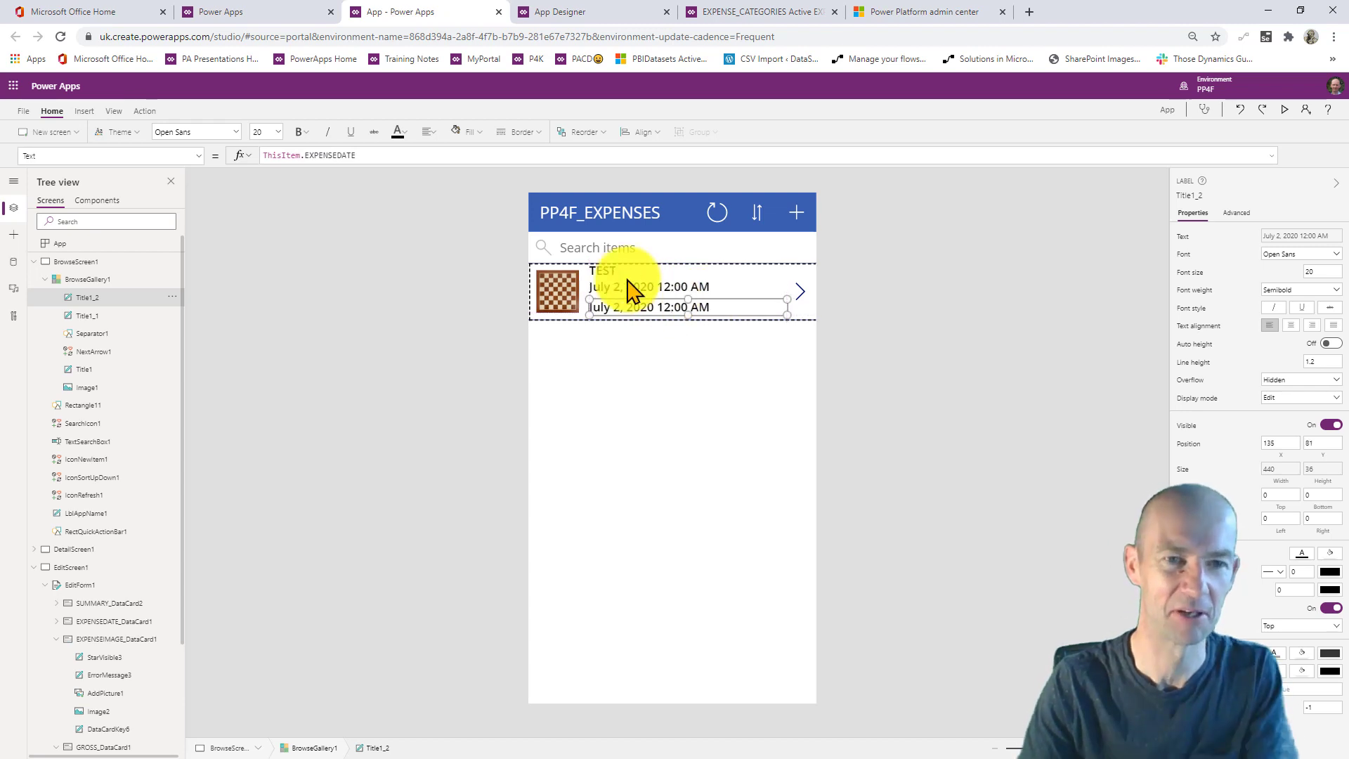
drag(304, 154, 416, 156)
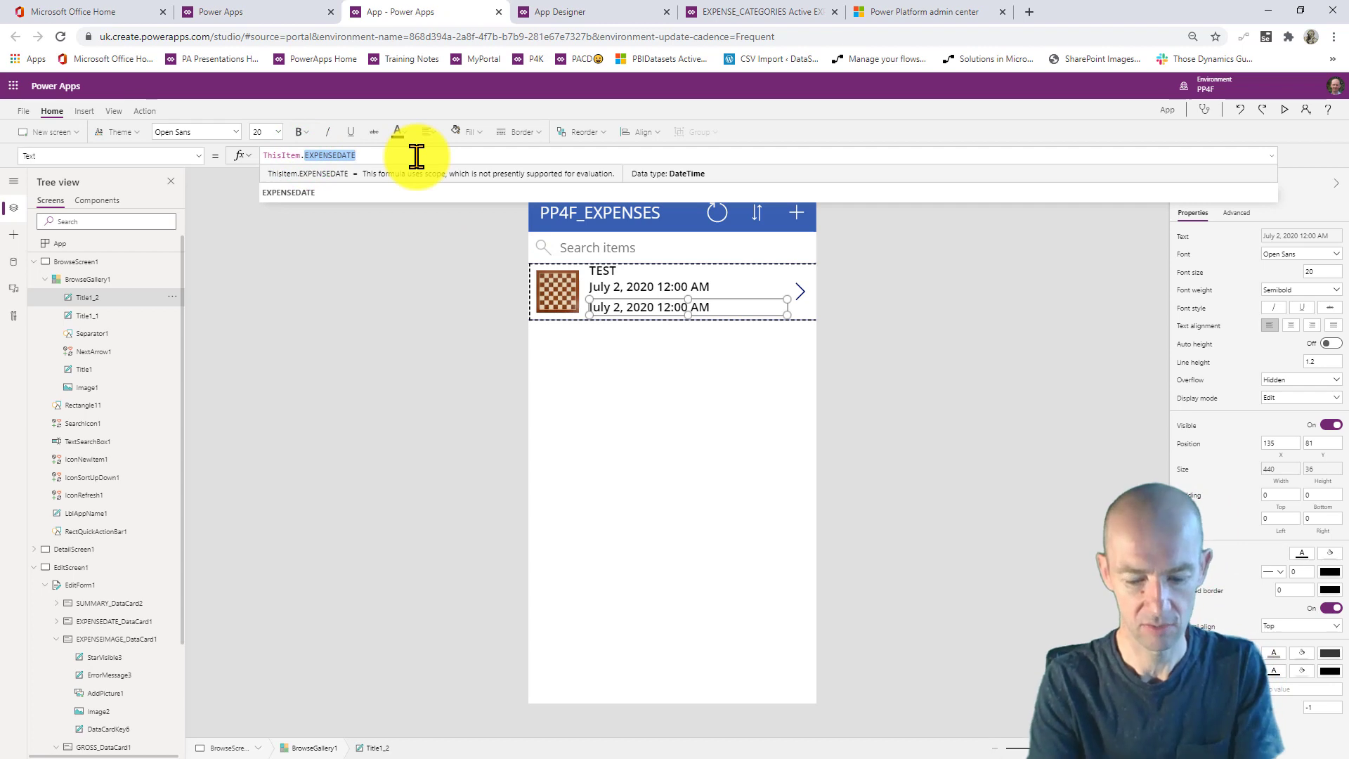
text(GROS)
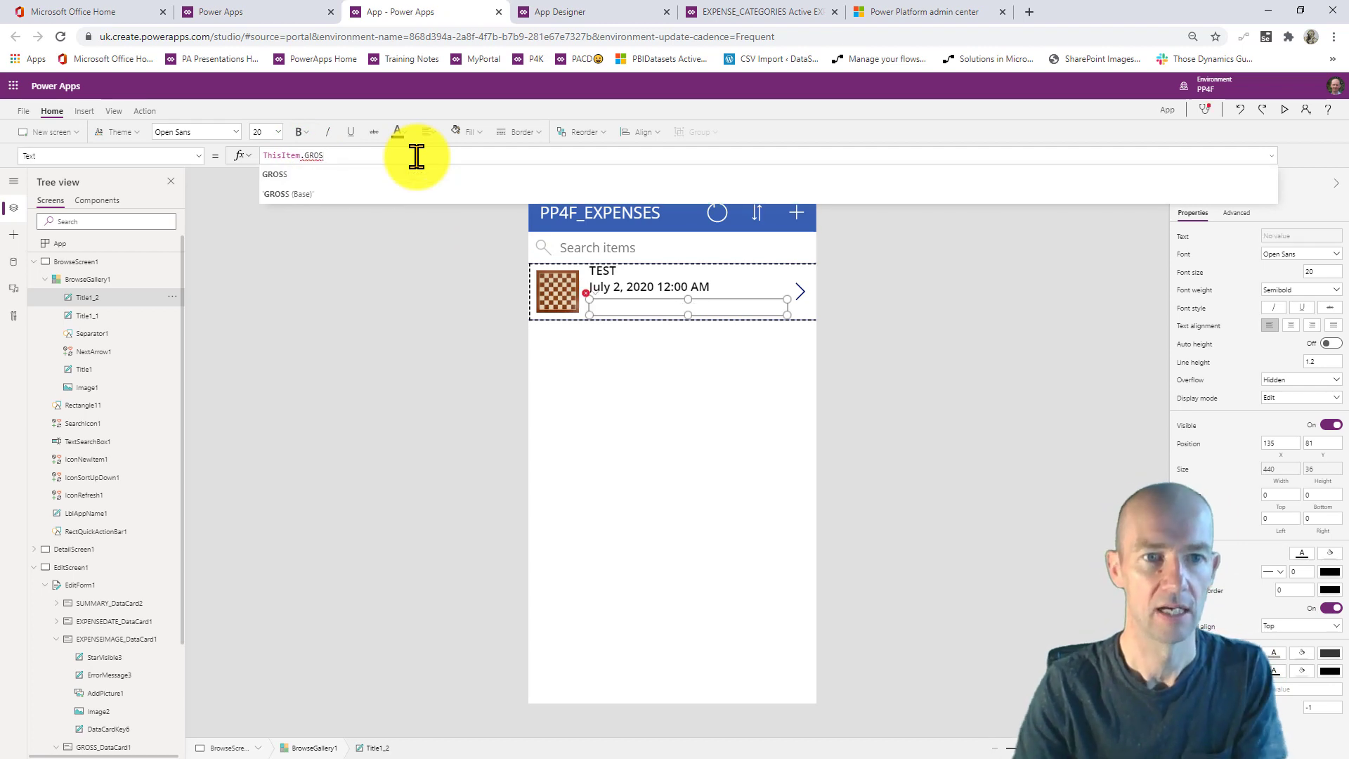
click(368, 178)
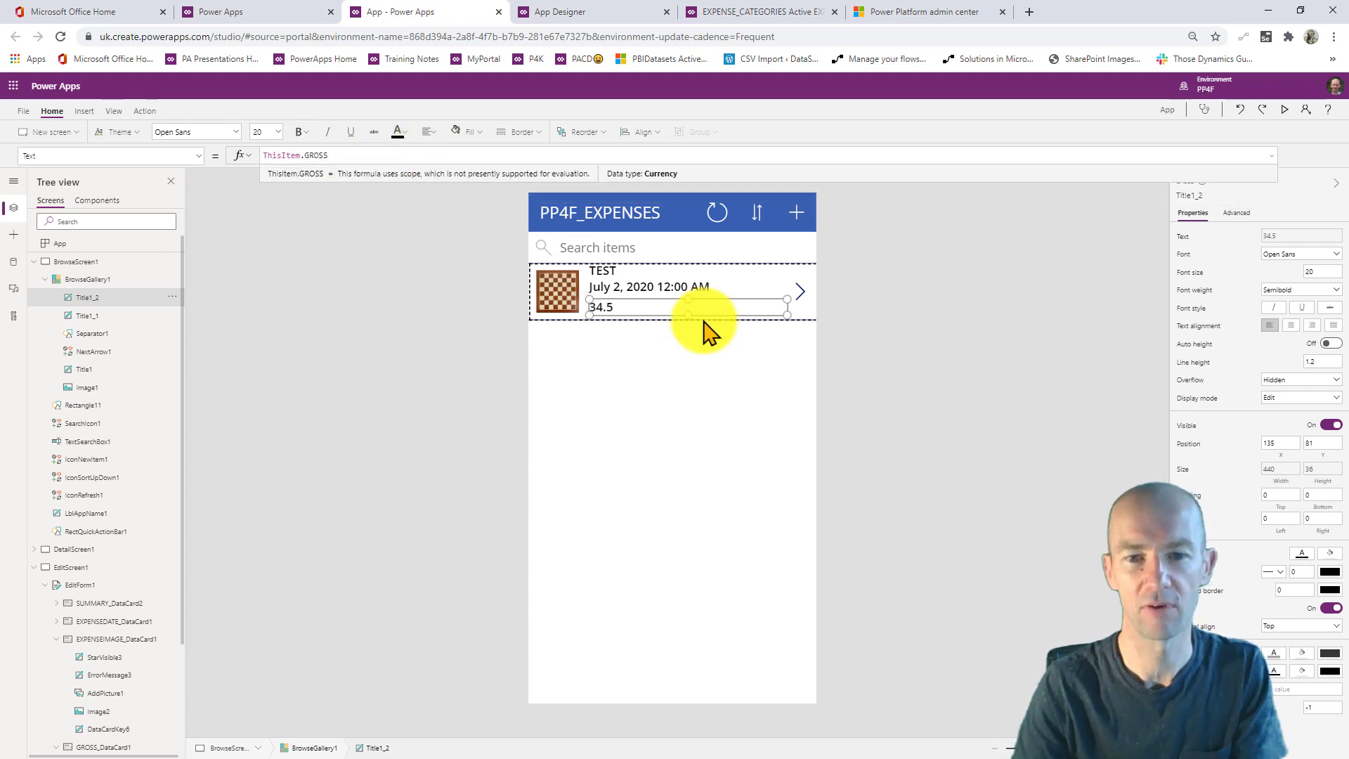
- Run the app in preview and open a blank new-expense form
click(731, 355)
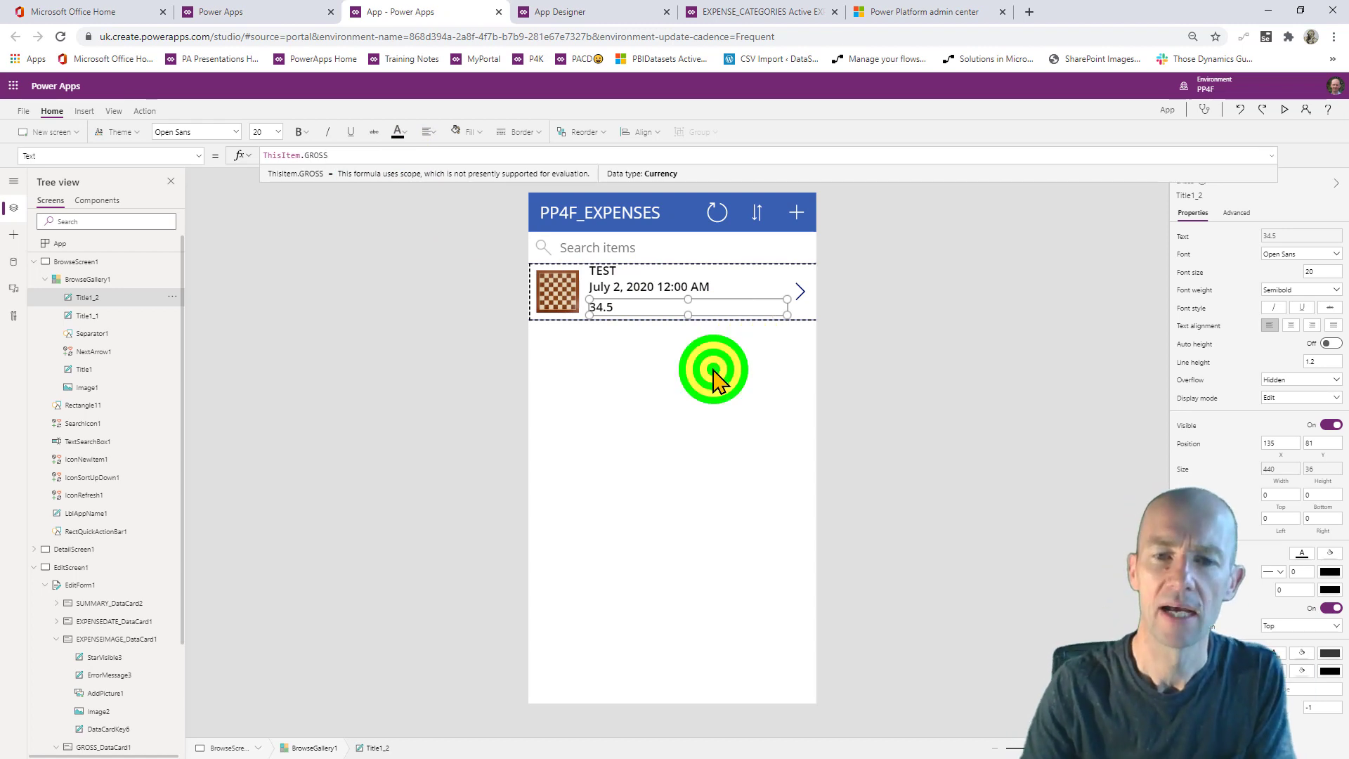
click(1284, 112)
click(843, 104)
- Enter summary TEST2, expense date July 1 and gross 66
click(583, 181)
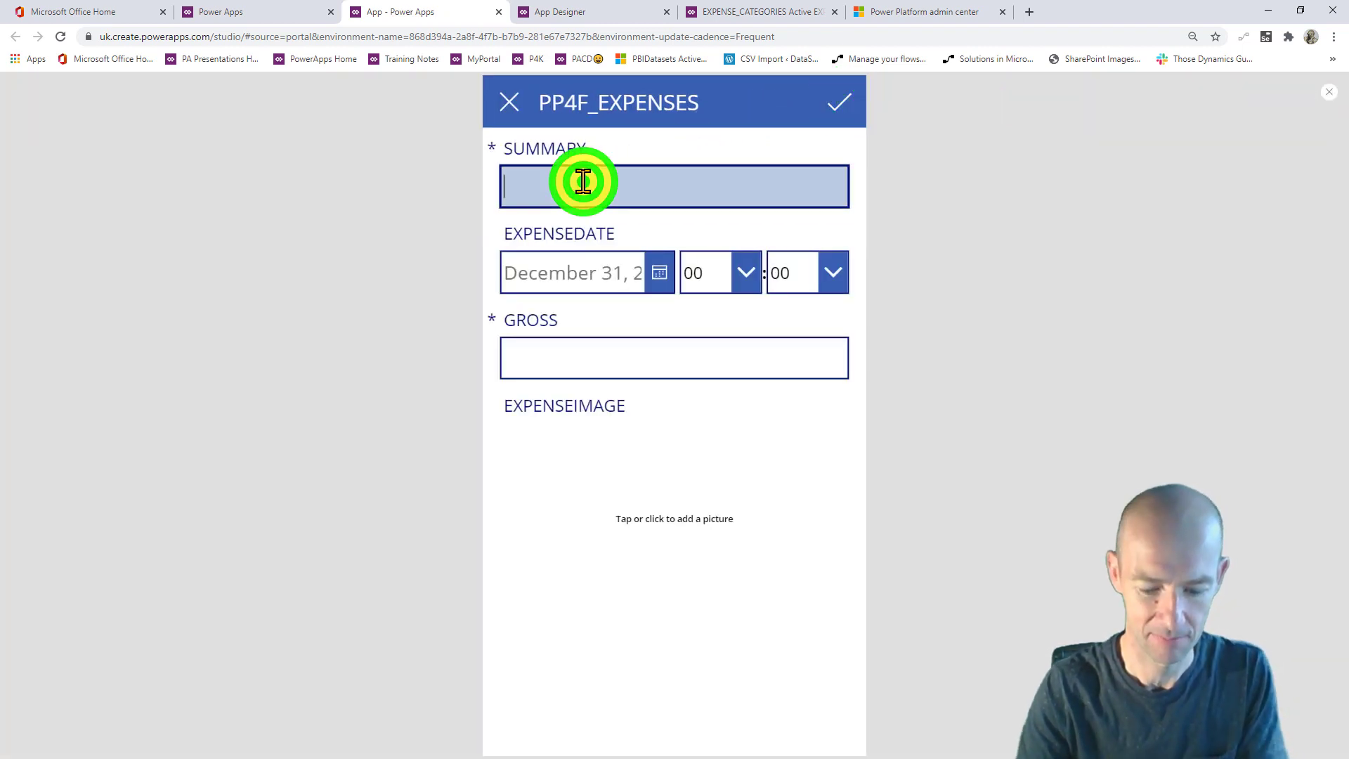
text(TEST2)
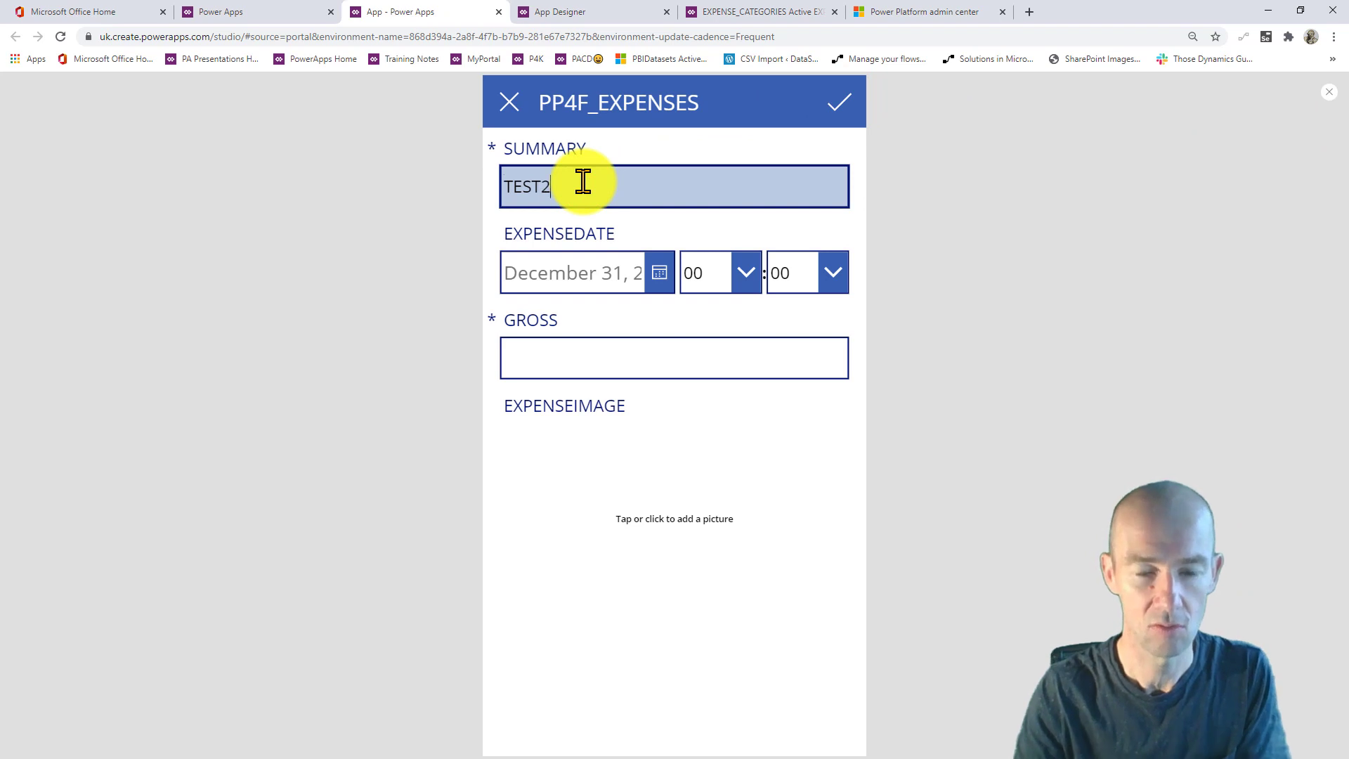
click(656, 267)
click(647, 447)
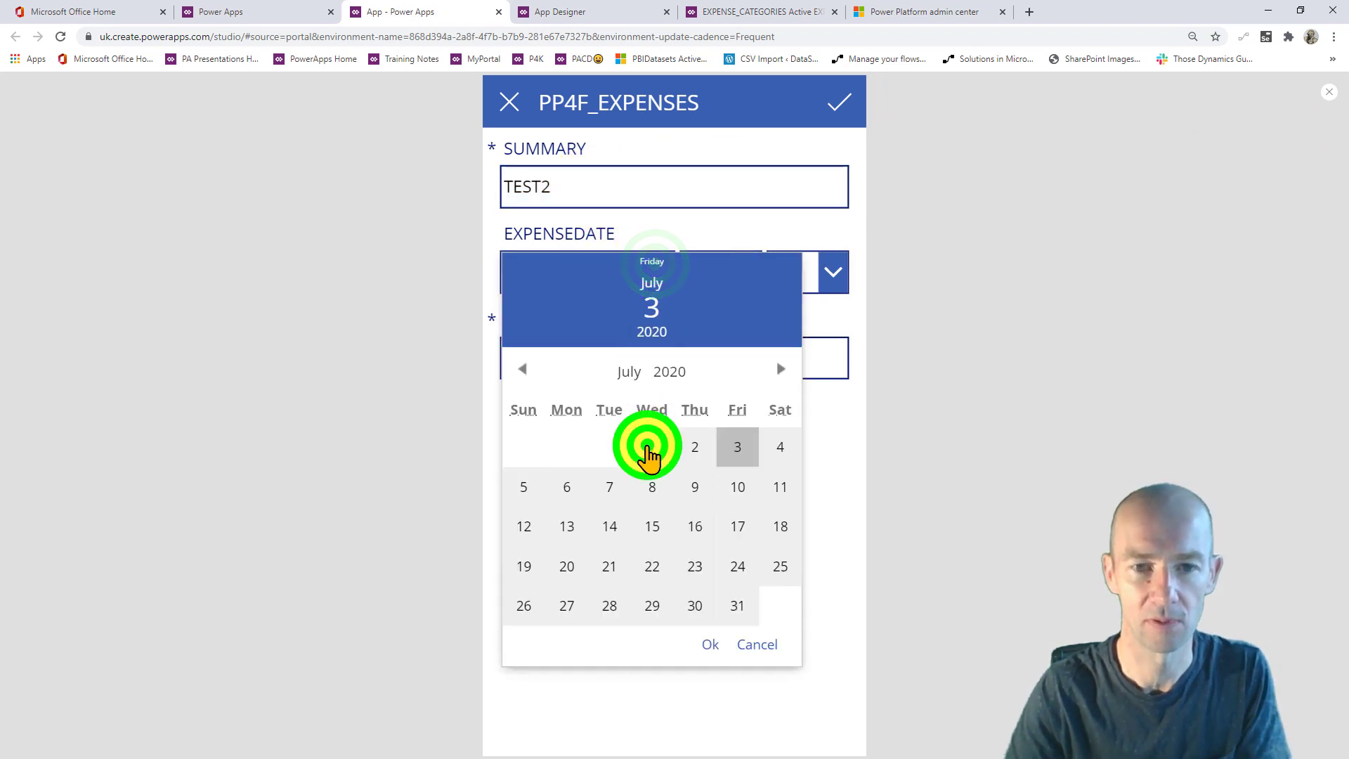
click(710, 645)
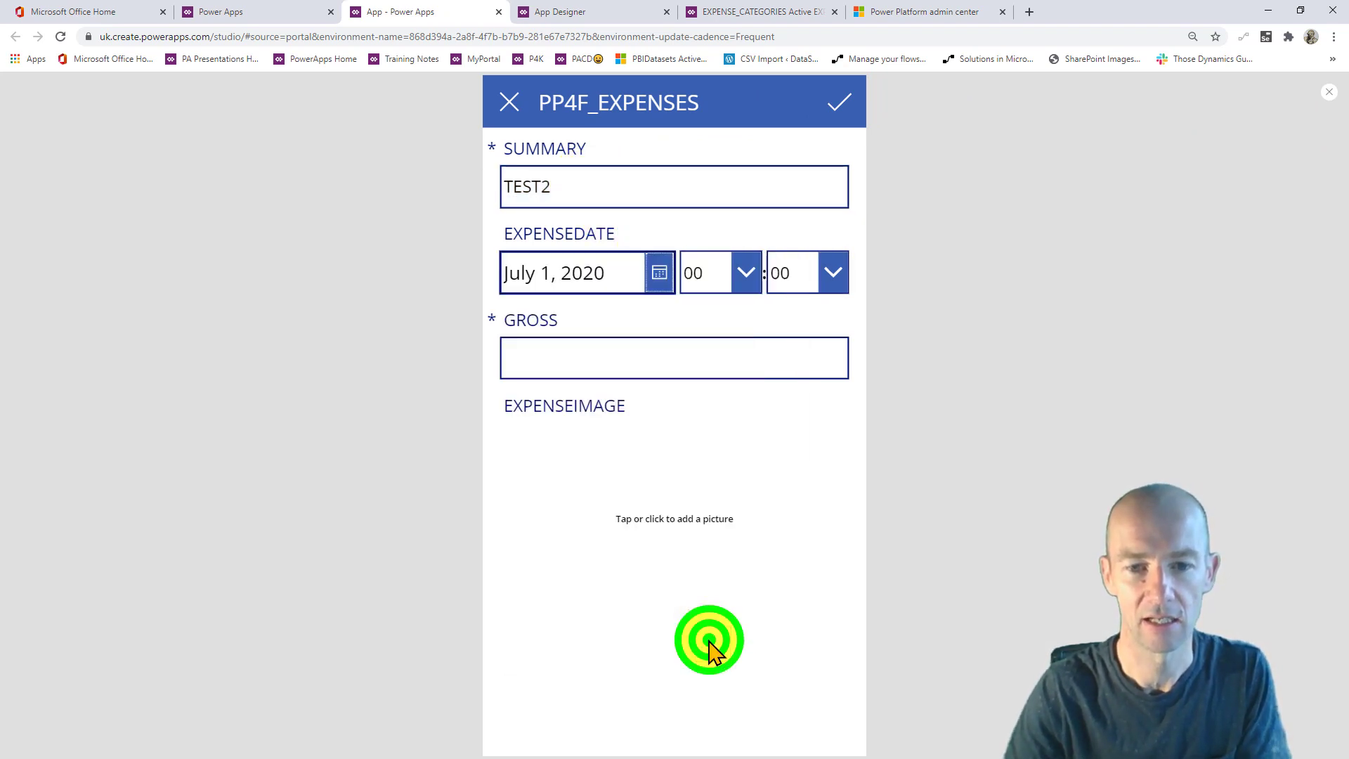
click(604, 373)
text(66)
- Attach the PowerApps4Kids image and save the TEST2 expense
click(628, 531)
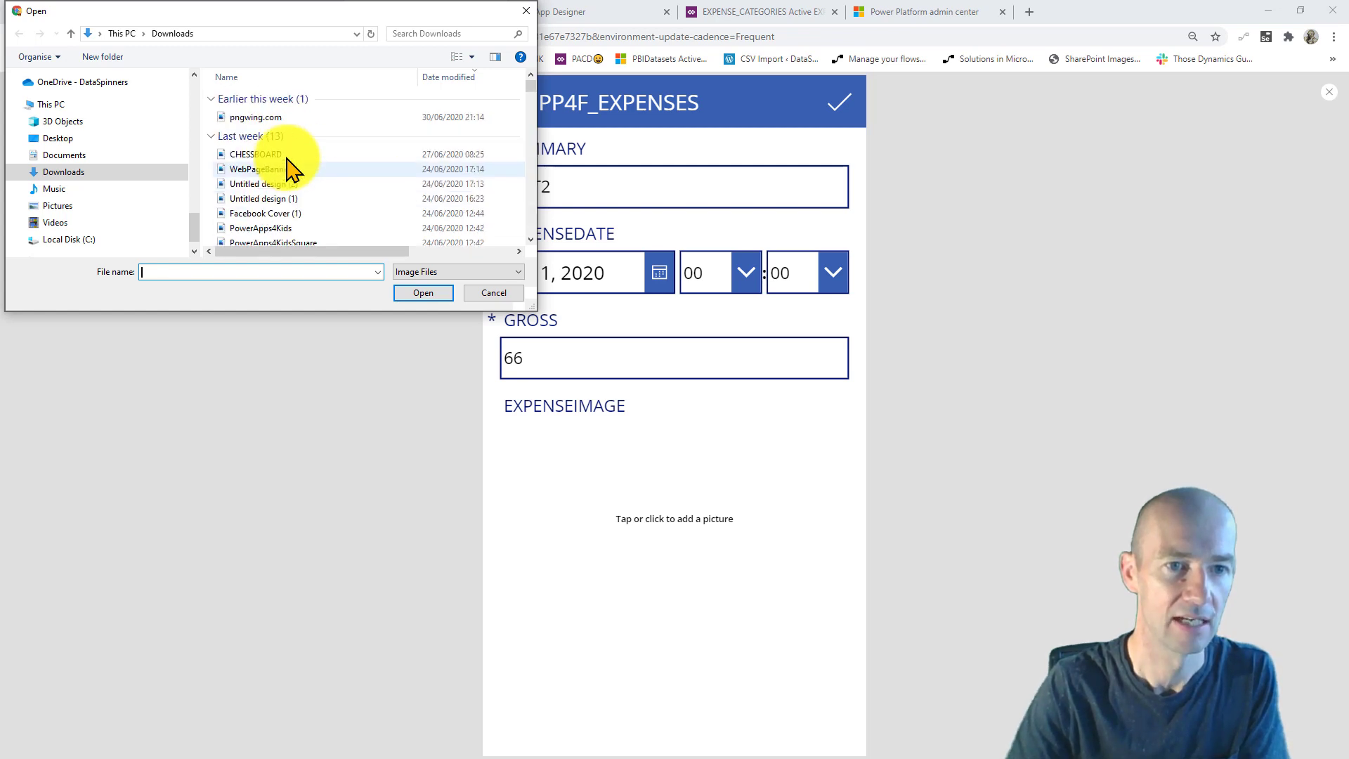
scroll(312, 175, down, 1)
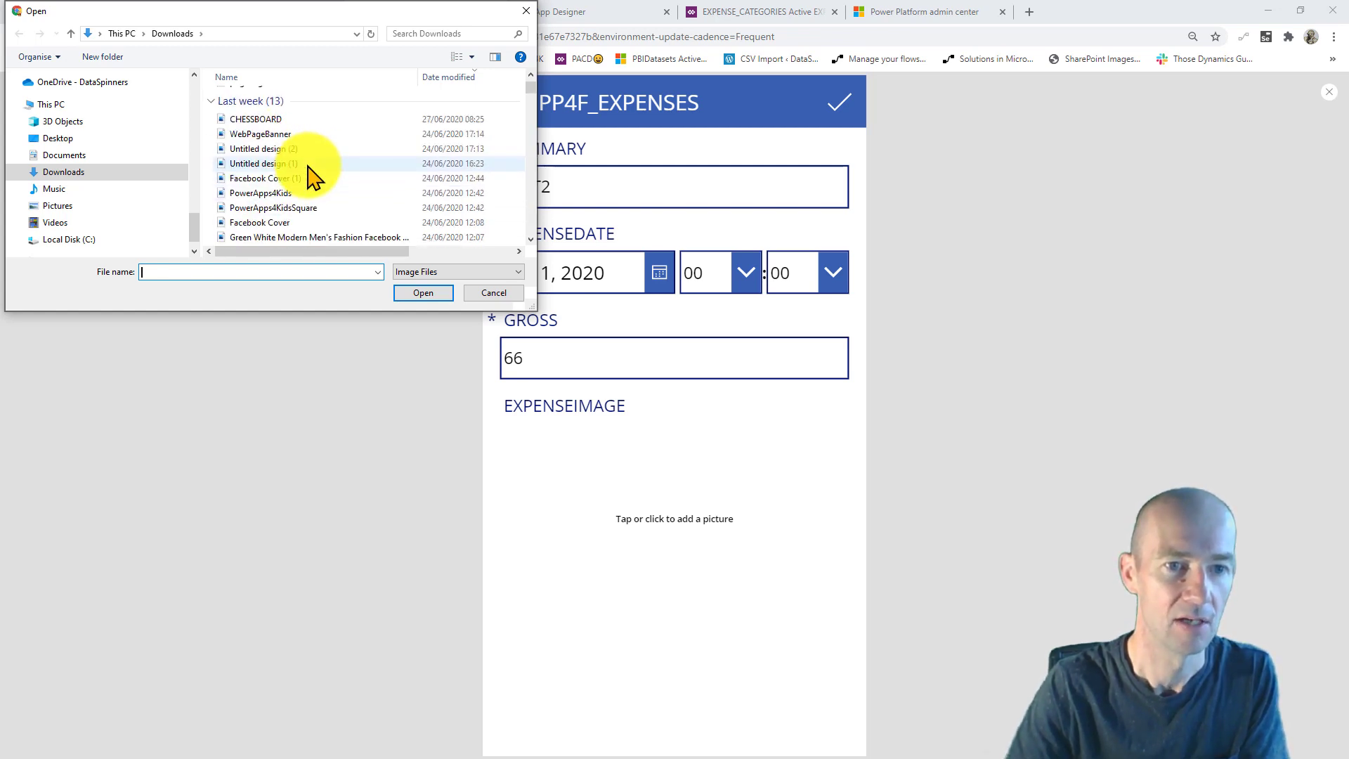
click(311, 192)
click(424, 293)
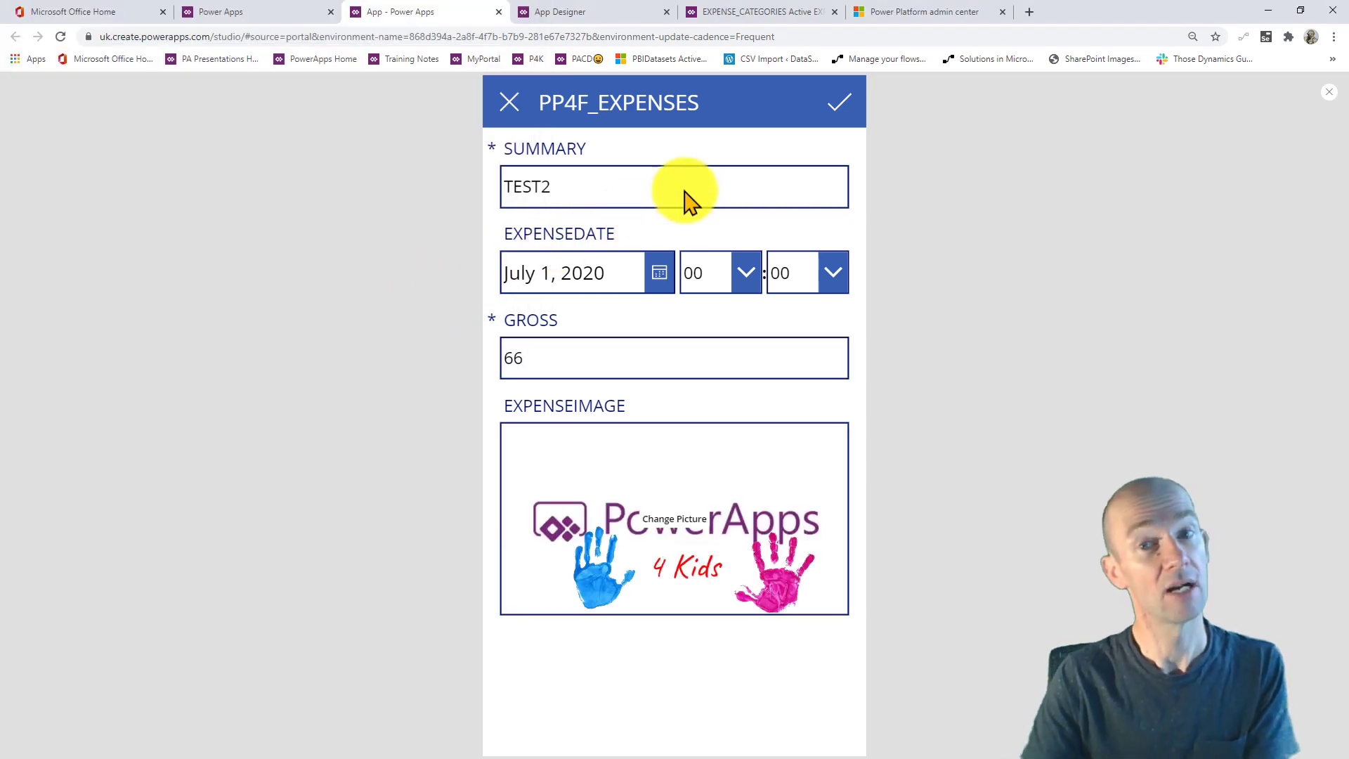
click(836, 107)
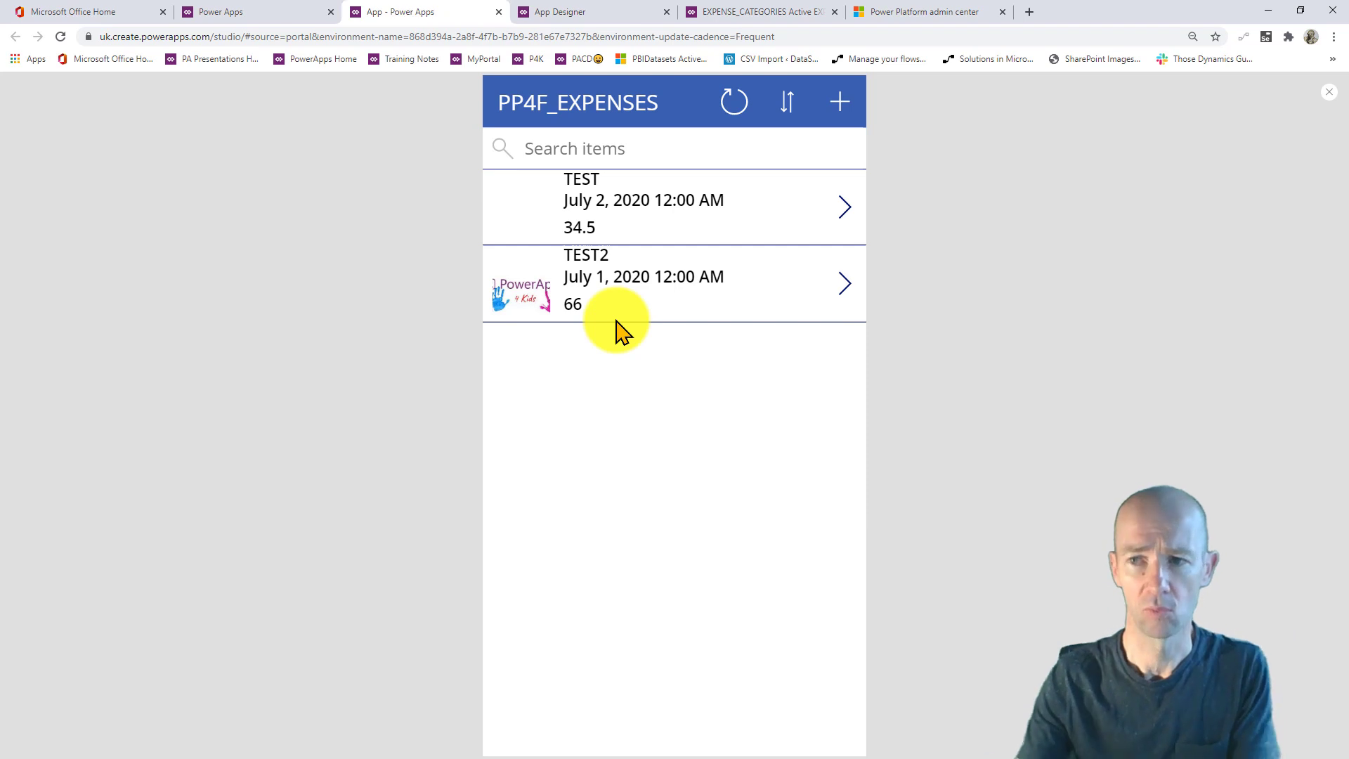
- View the TEST record's details, return to the list and exit preview
click(846, 211)
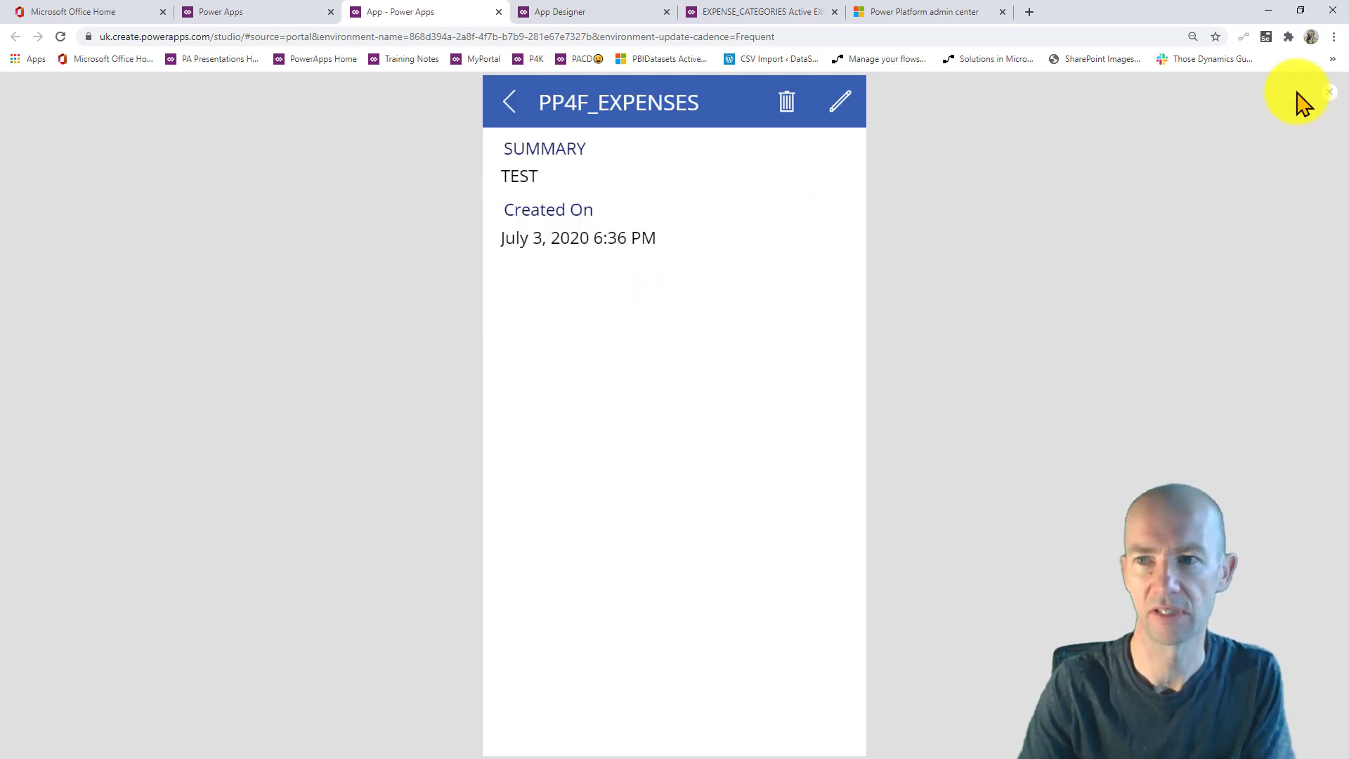
click(1328, 89)
click(503, 107)
click(1327, 97)
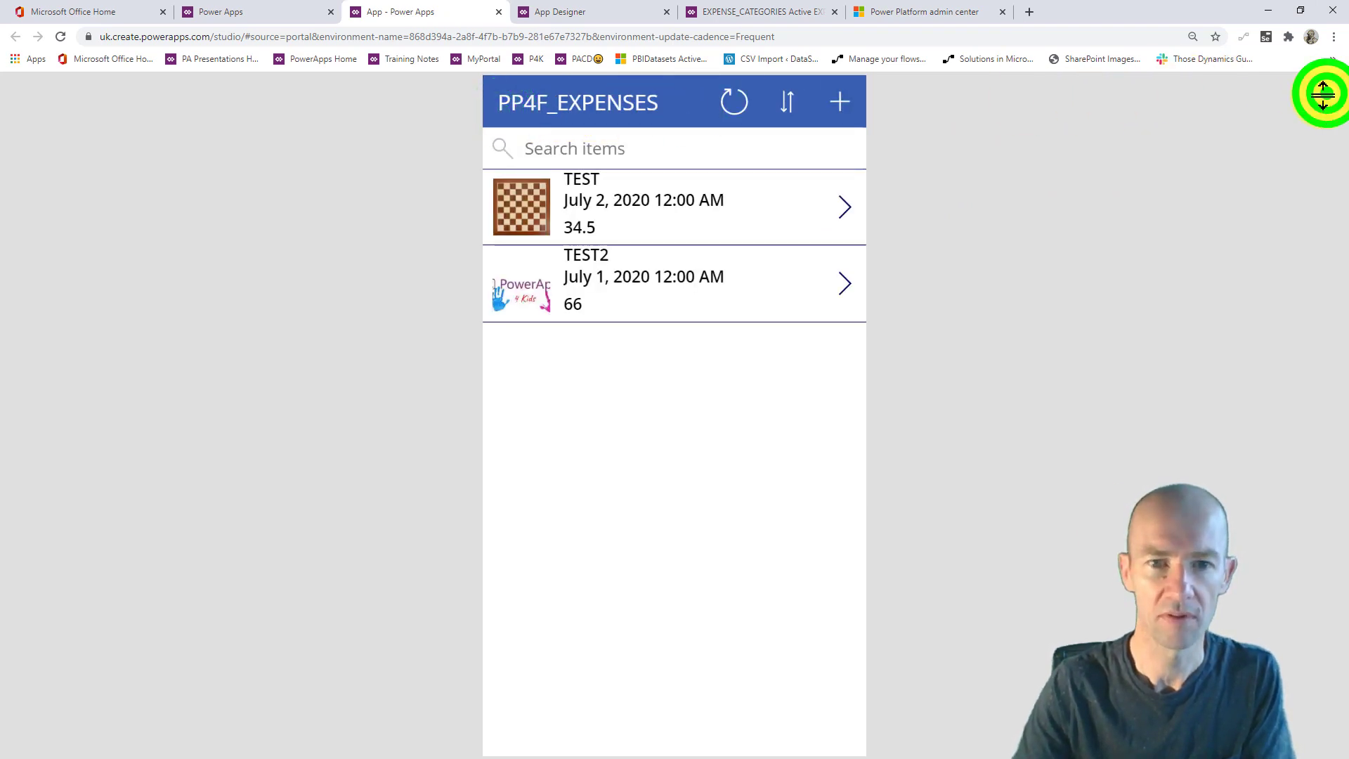
click(764, 462)
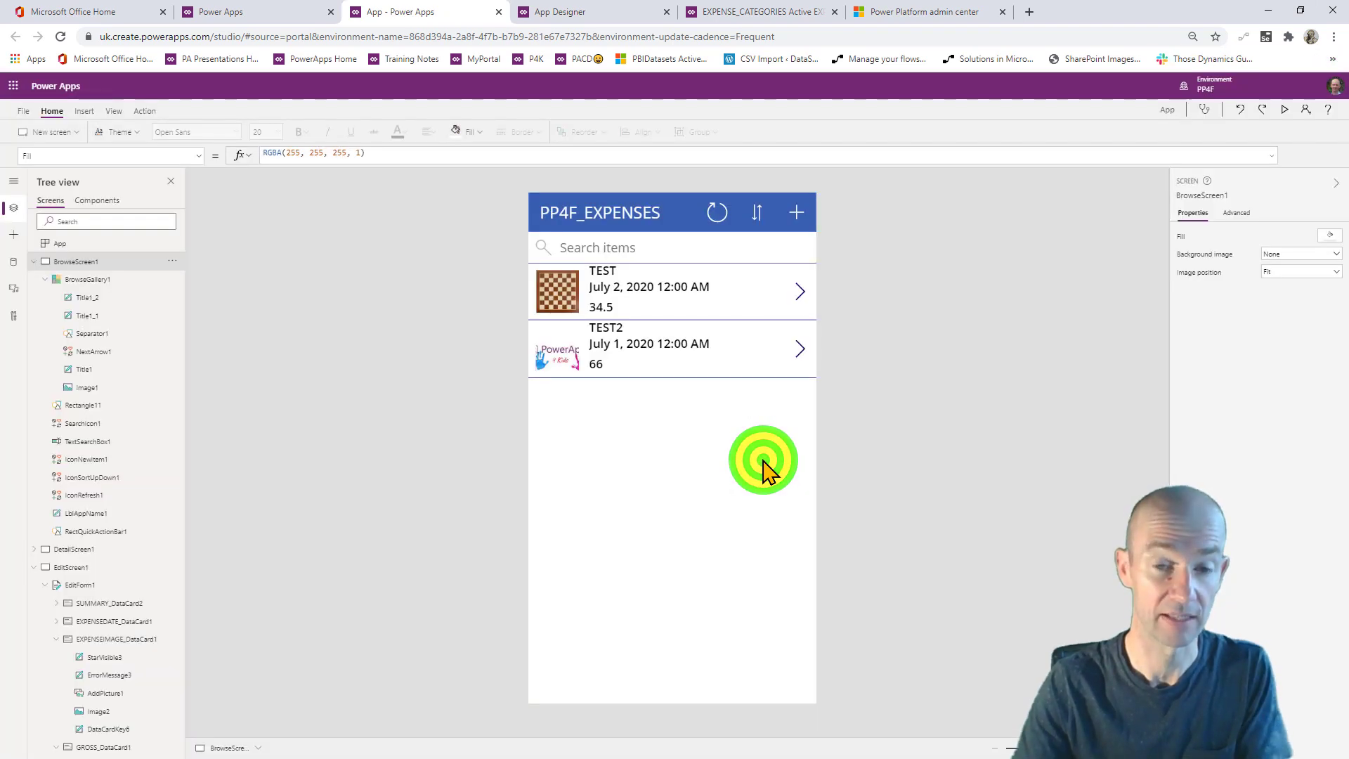
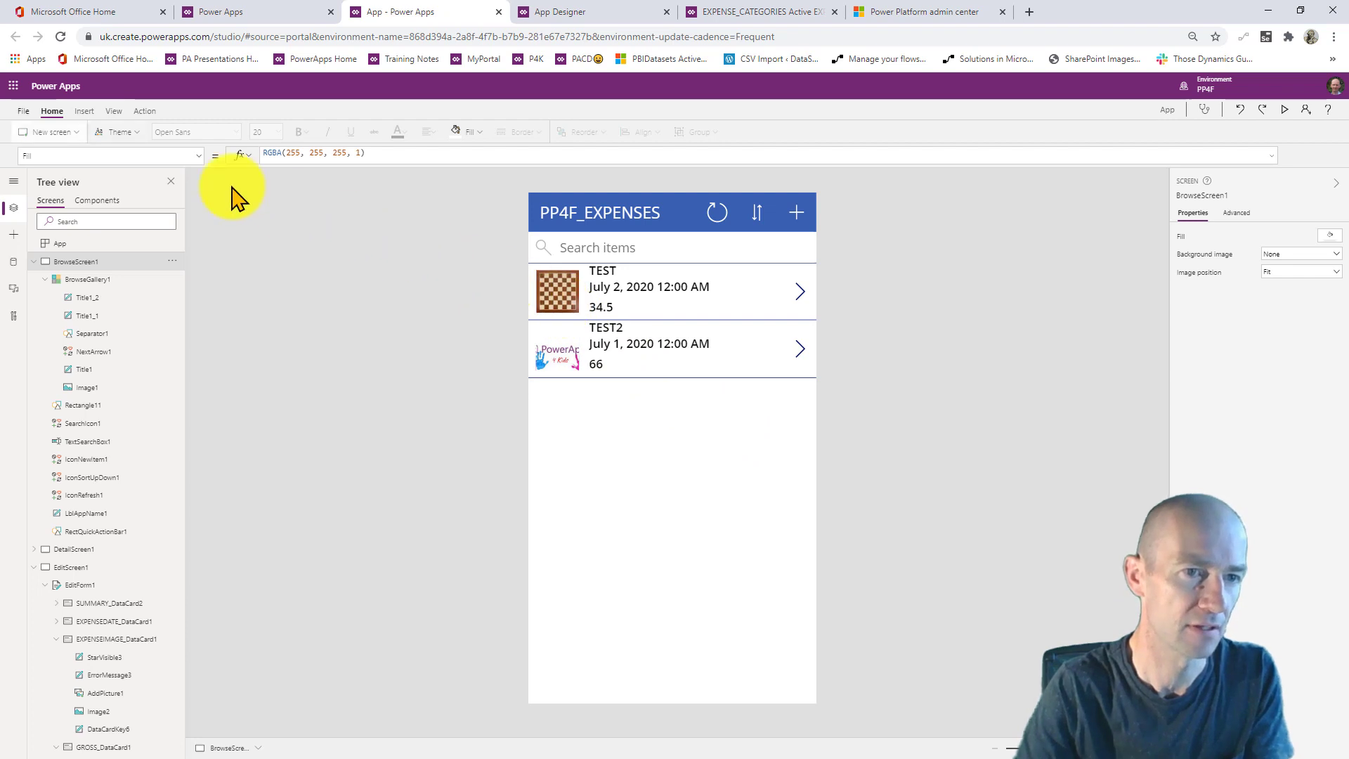
- Rename the canvas app to ExpensesCanvas in its settings
click(23, 113)
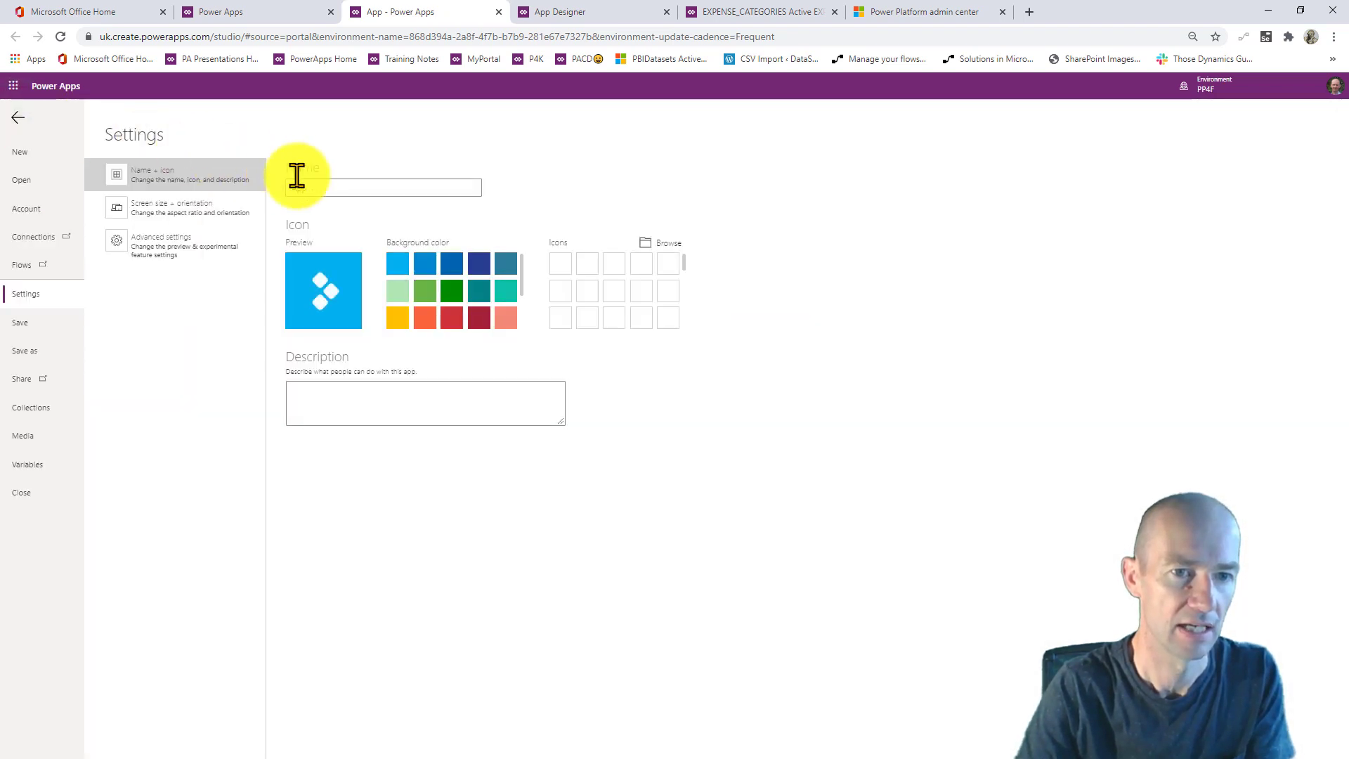
click(317, 184)
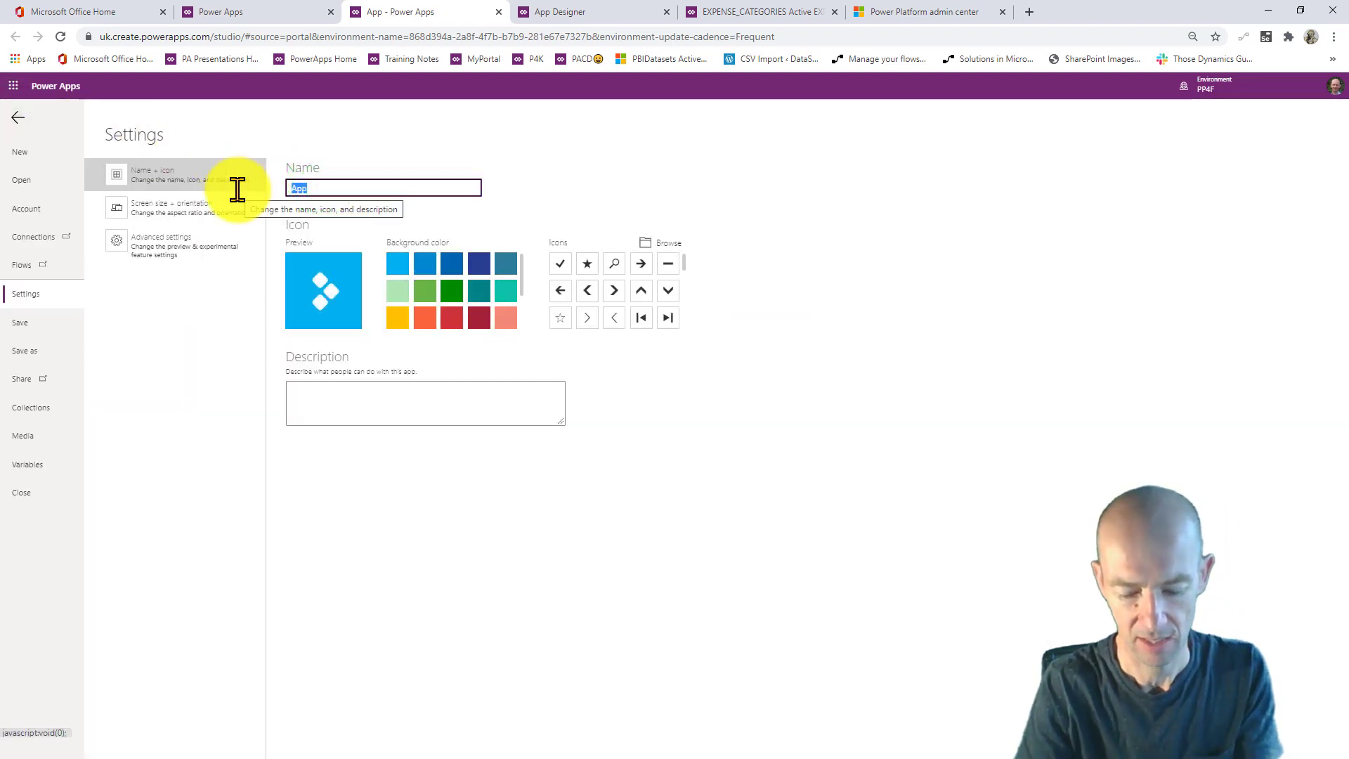
text(eXP)
key(BackSpace)
text(e)
key(BackSpace)
text(eX)
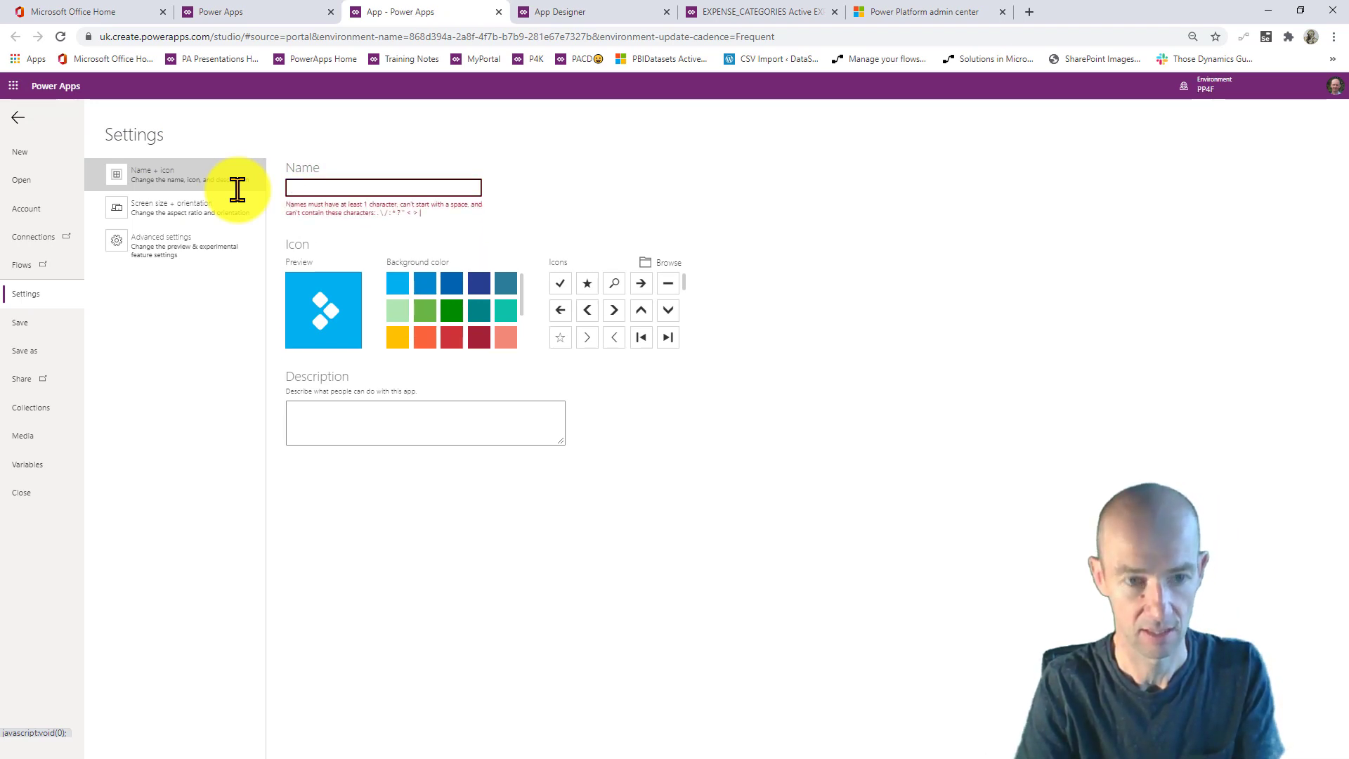
text(E)
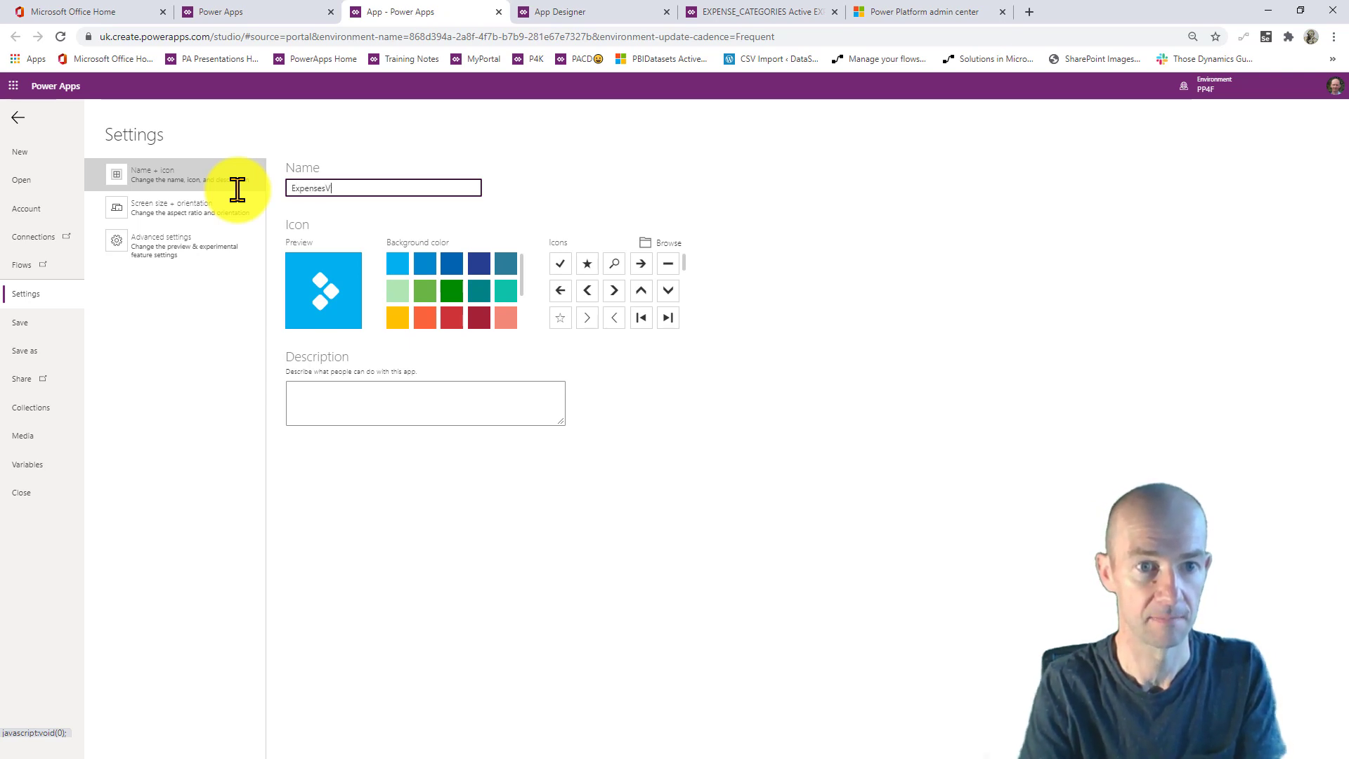
text(xpensesCanvas)
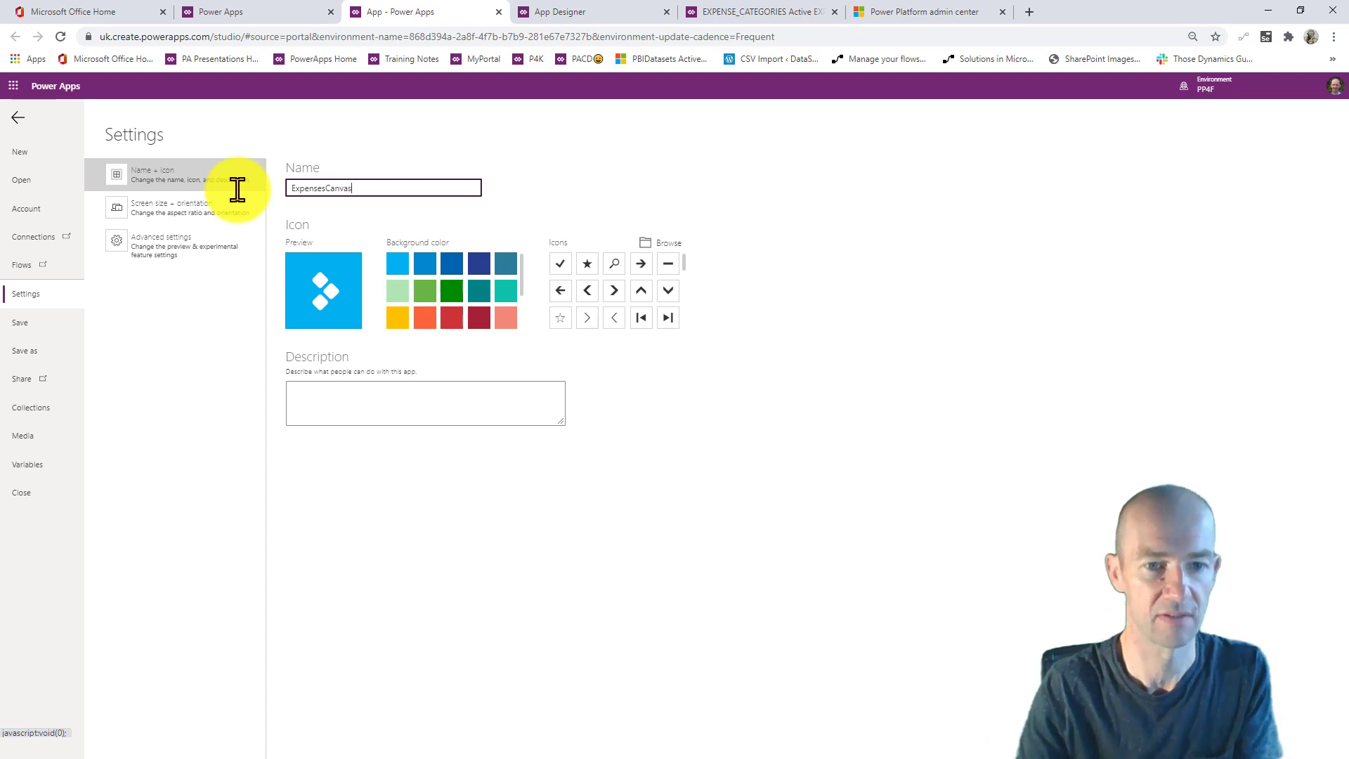
click(383, 404)
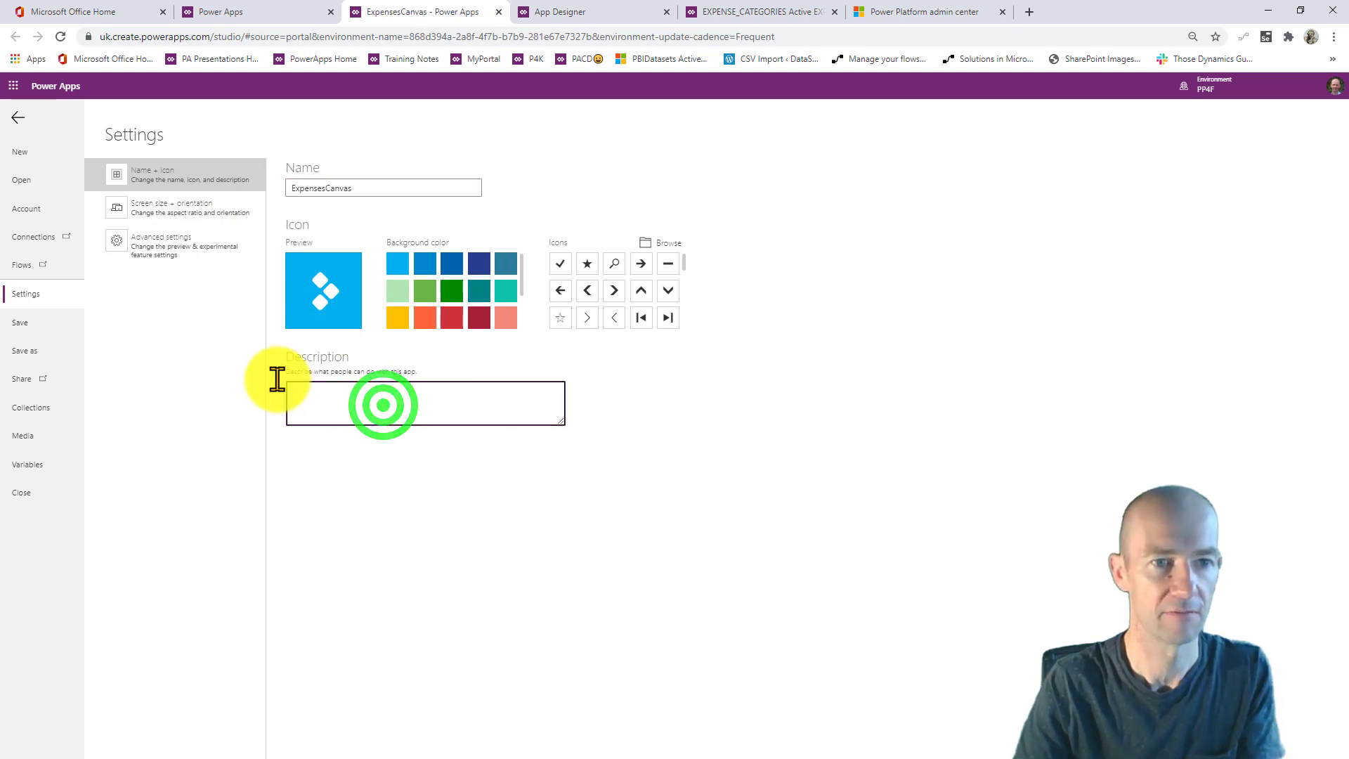
- Save ExpensesCanvas to the cloud and go to the maker portal's Apps list
click(25, 323)
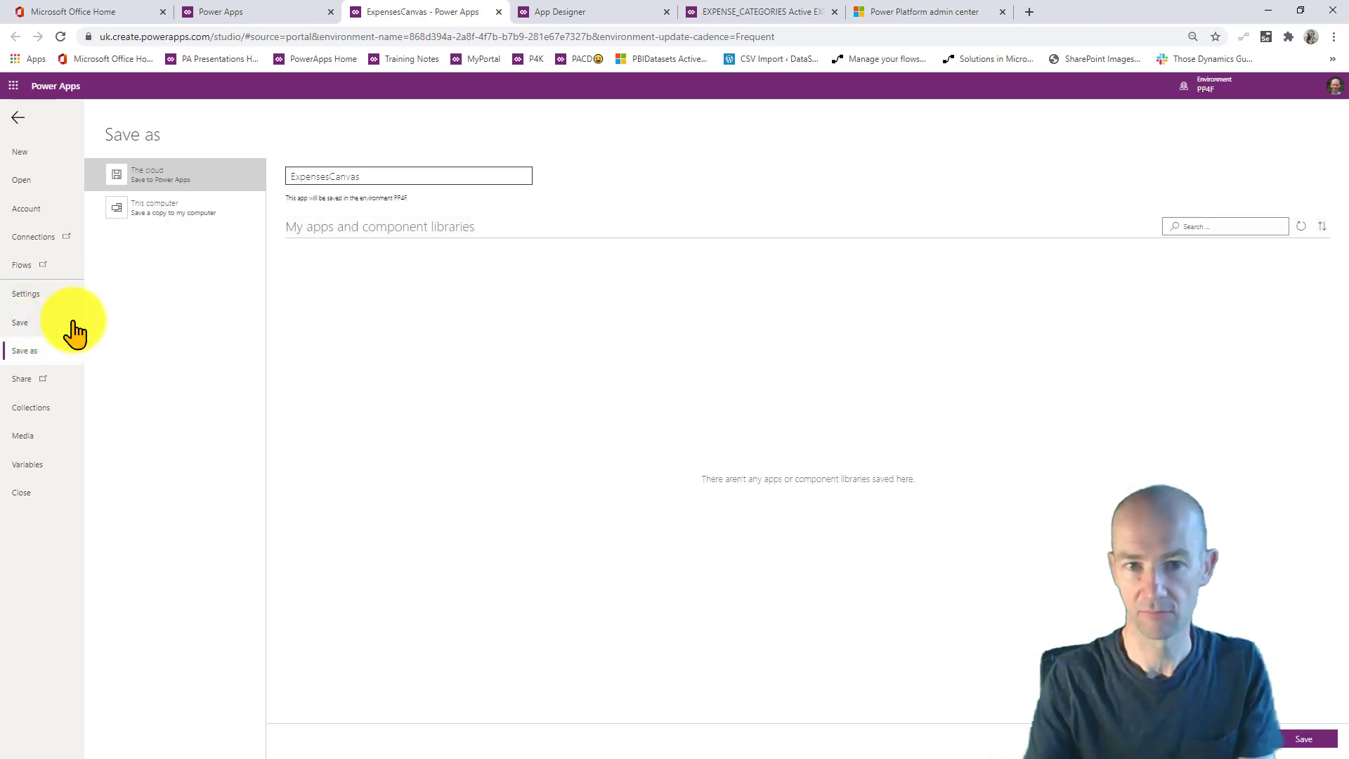
click(1314, 735)
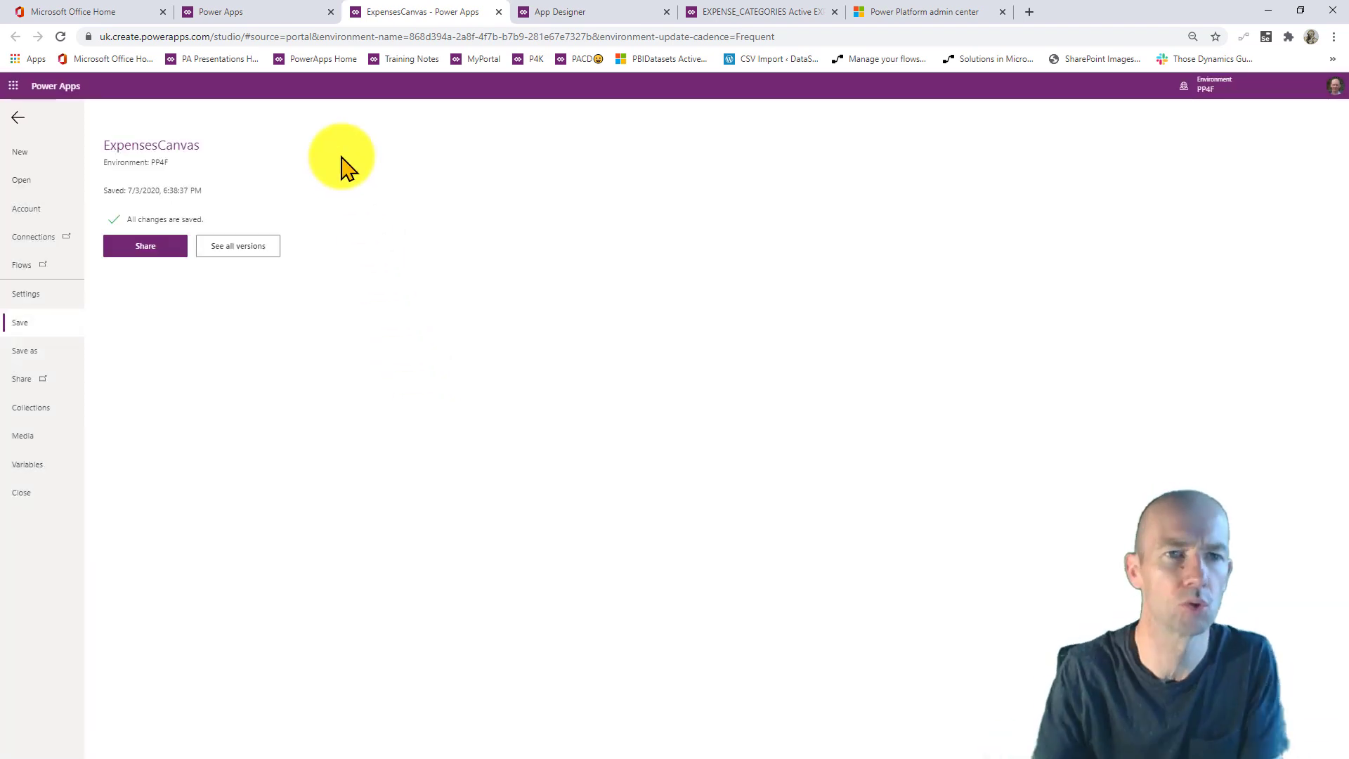
click(281, 14)
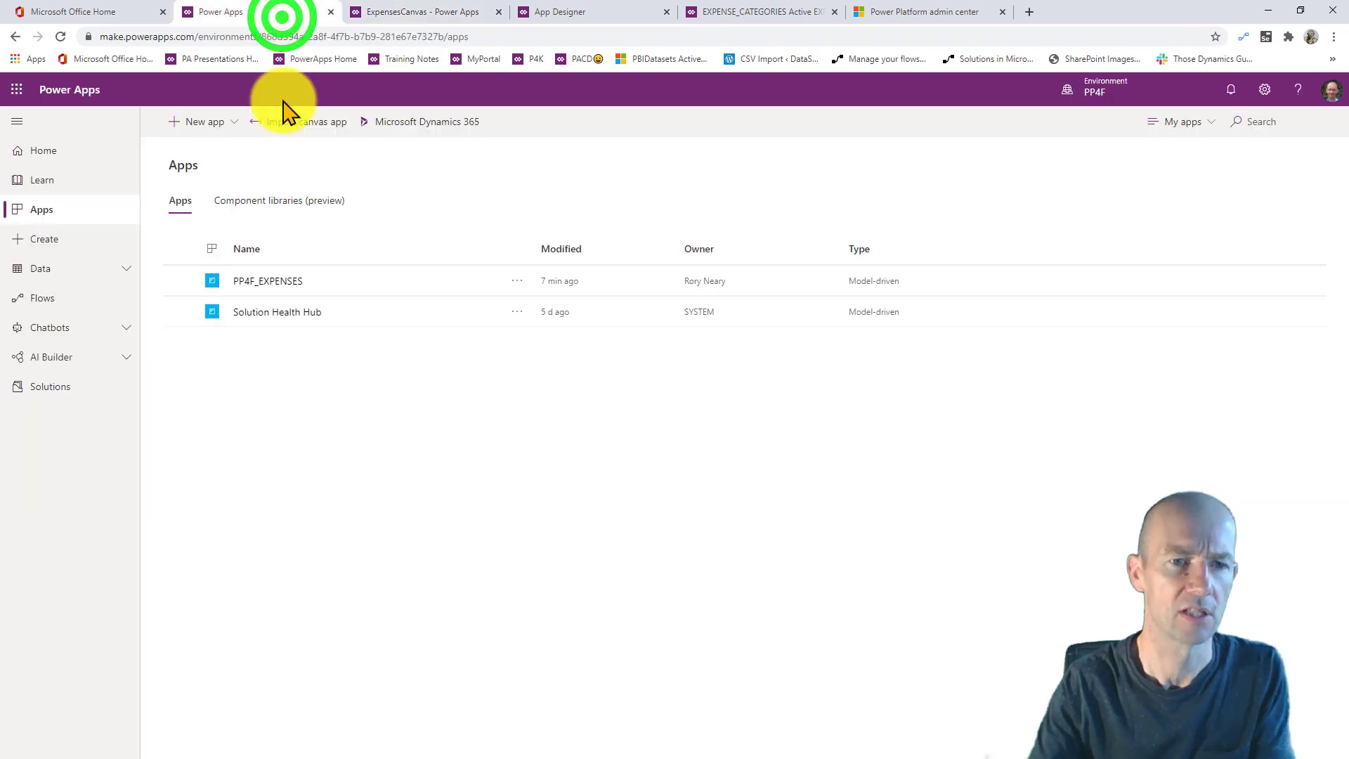
- Open the PP4FVID solution from the Solutions list
click(288, 392)
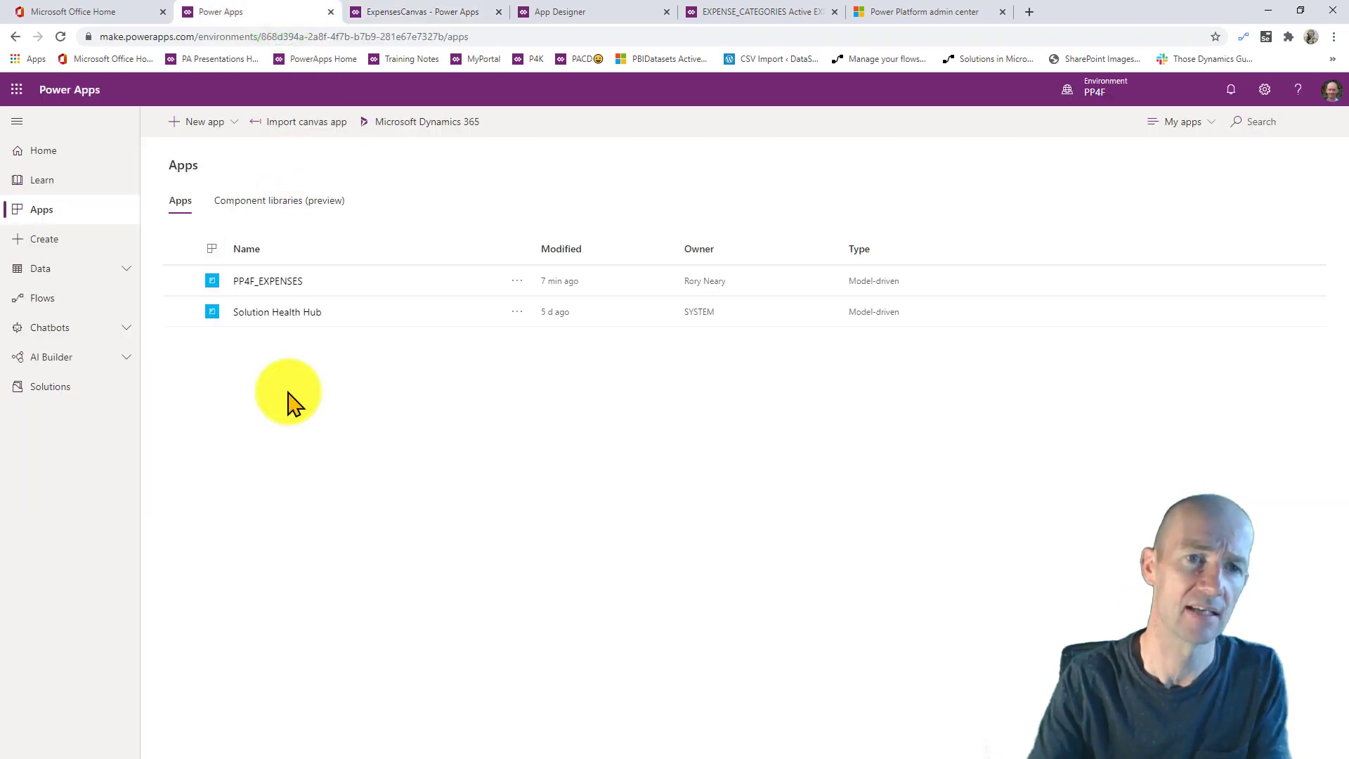
click(274, 361)
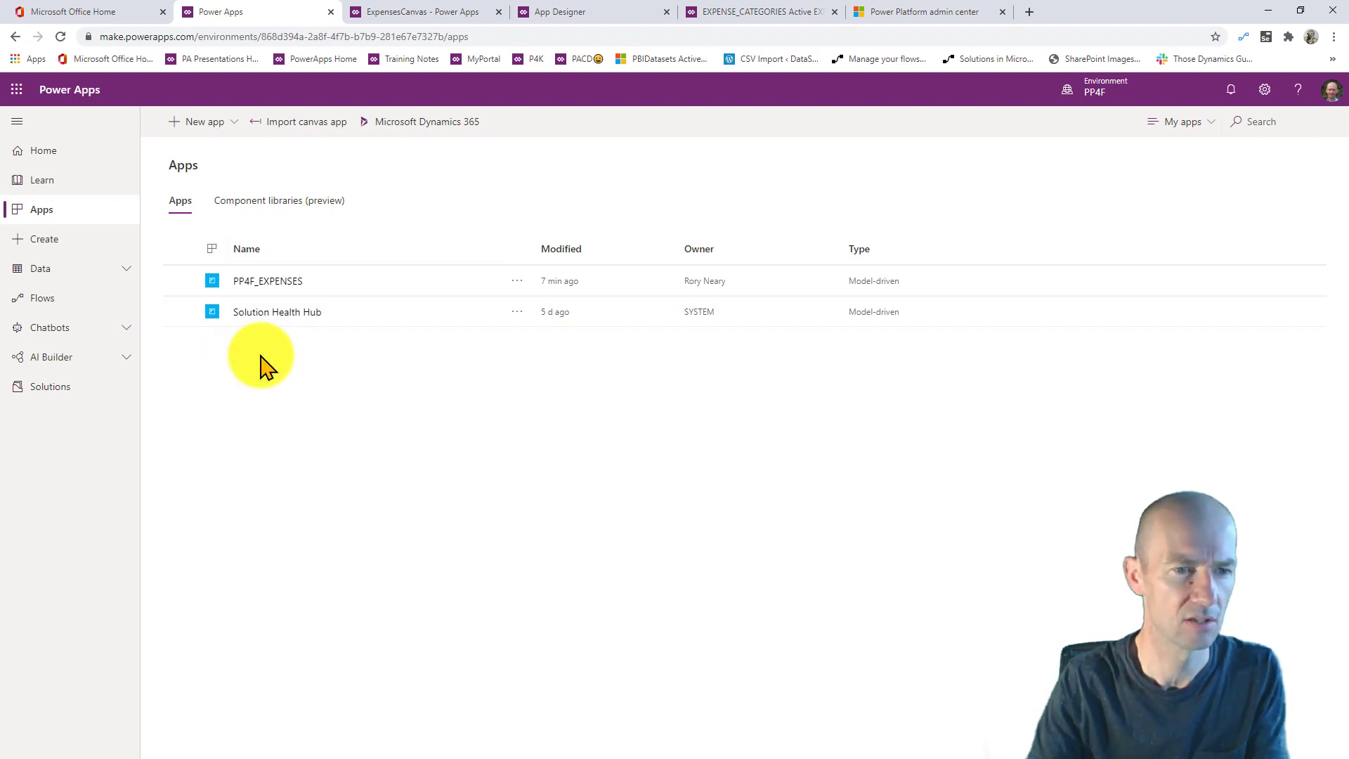
click(66, 386)
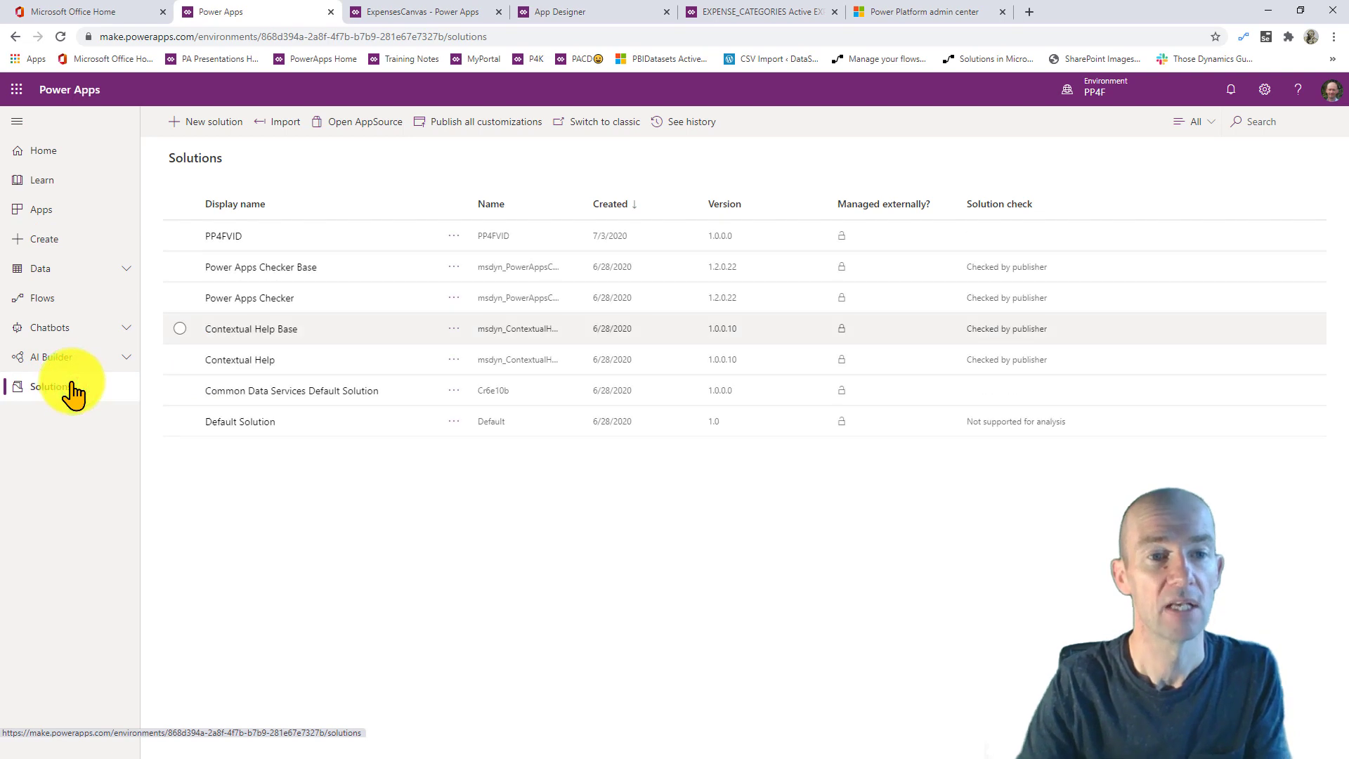
click(222, 239)
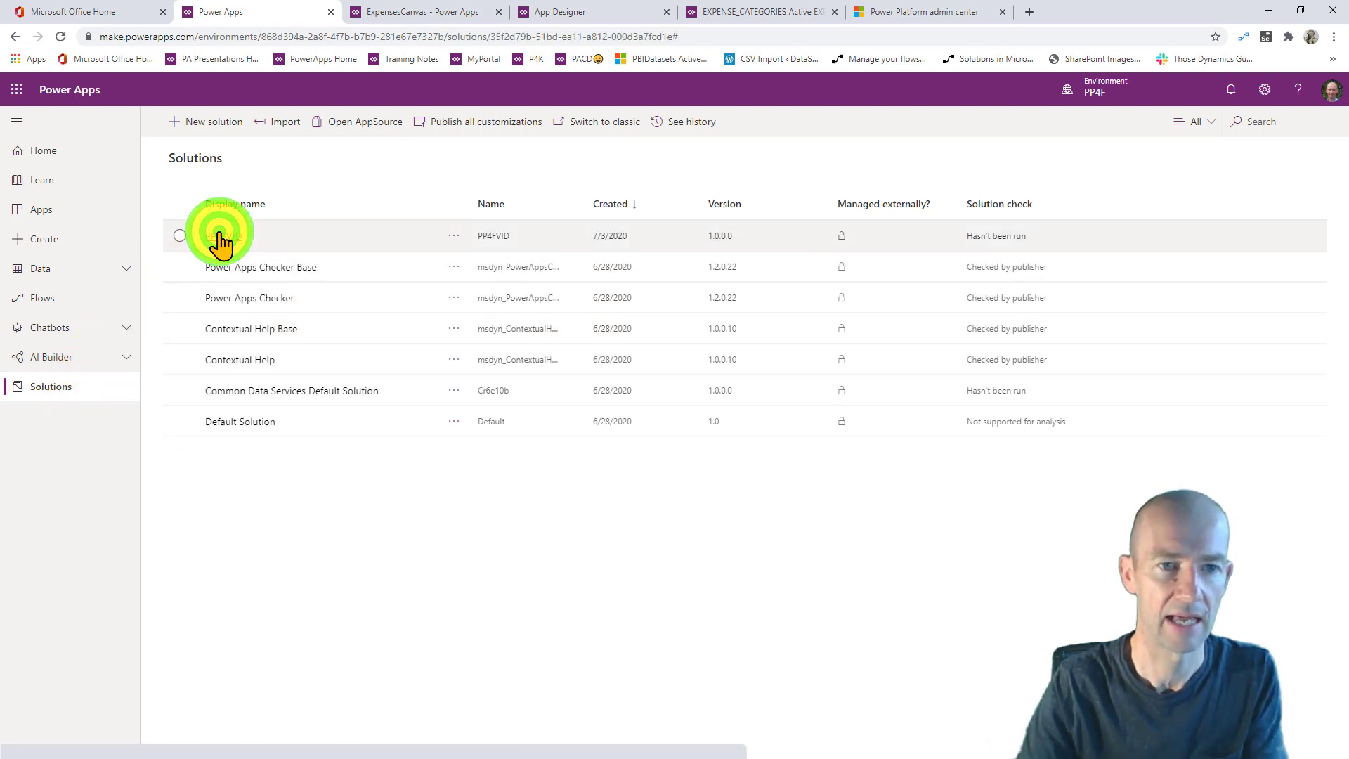
- Look for ExpensesCanvas among existing canvas apps, inside and outside solutions, then close the panel
click(301, 120)
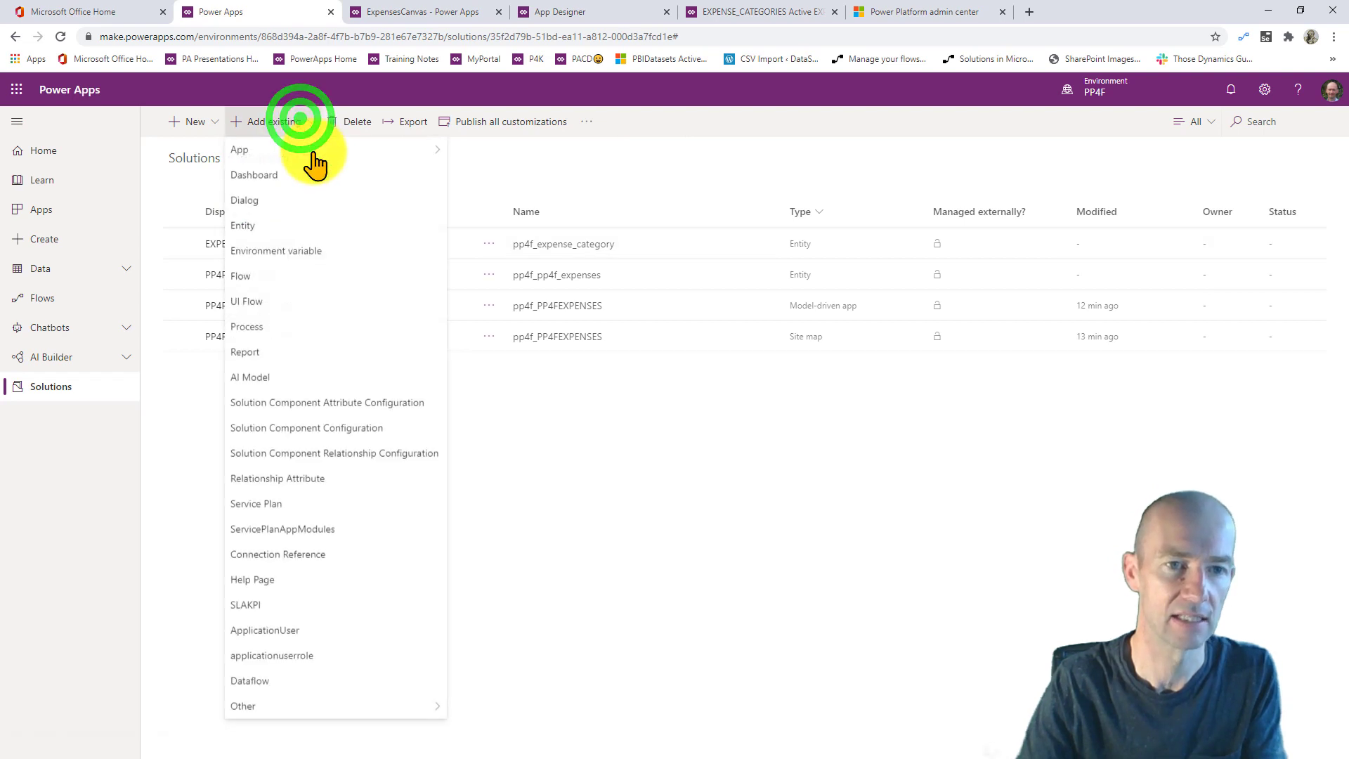
click(314, 151)
click(470, 150)
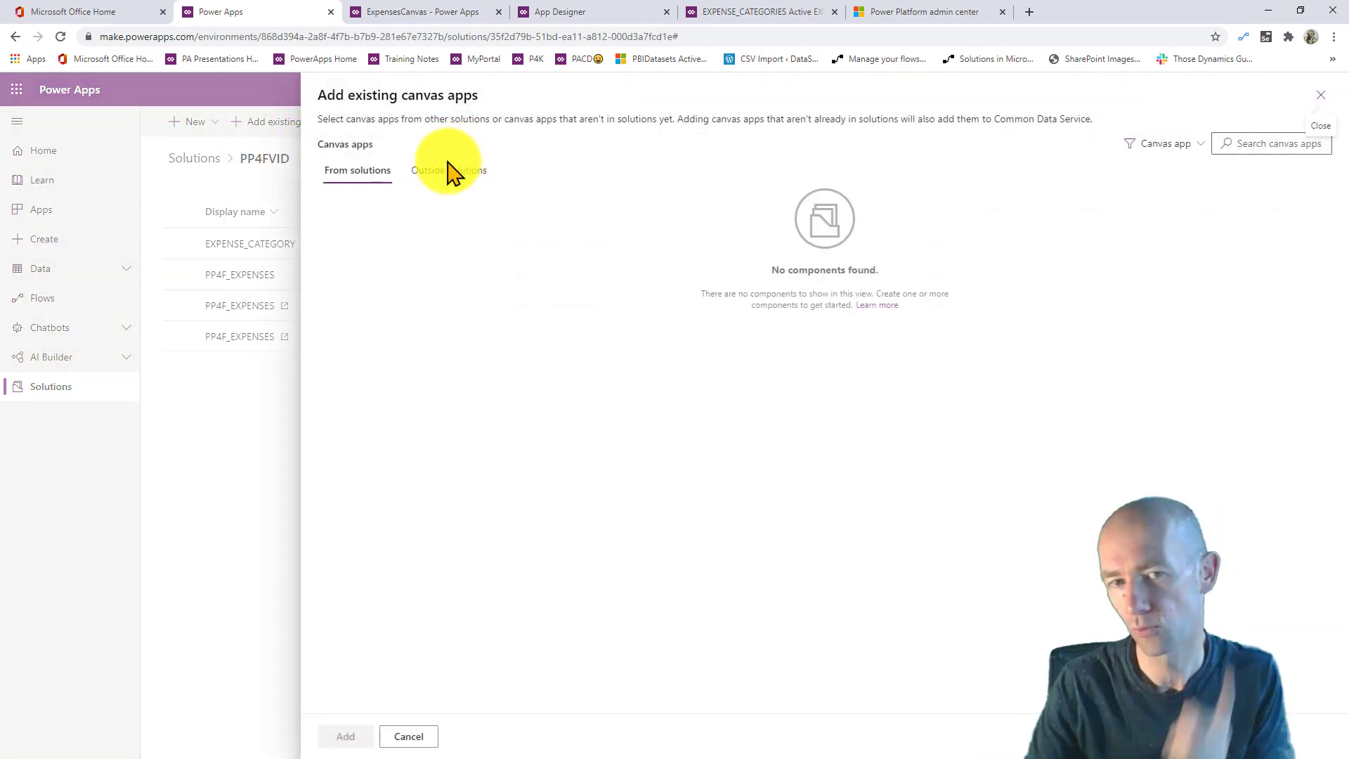
click(436, 172)
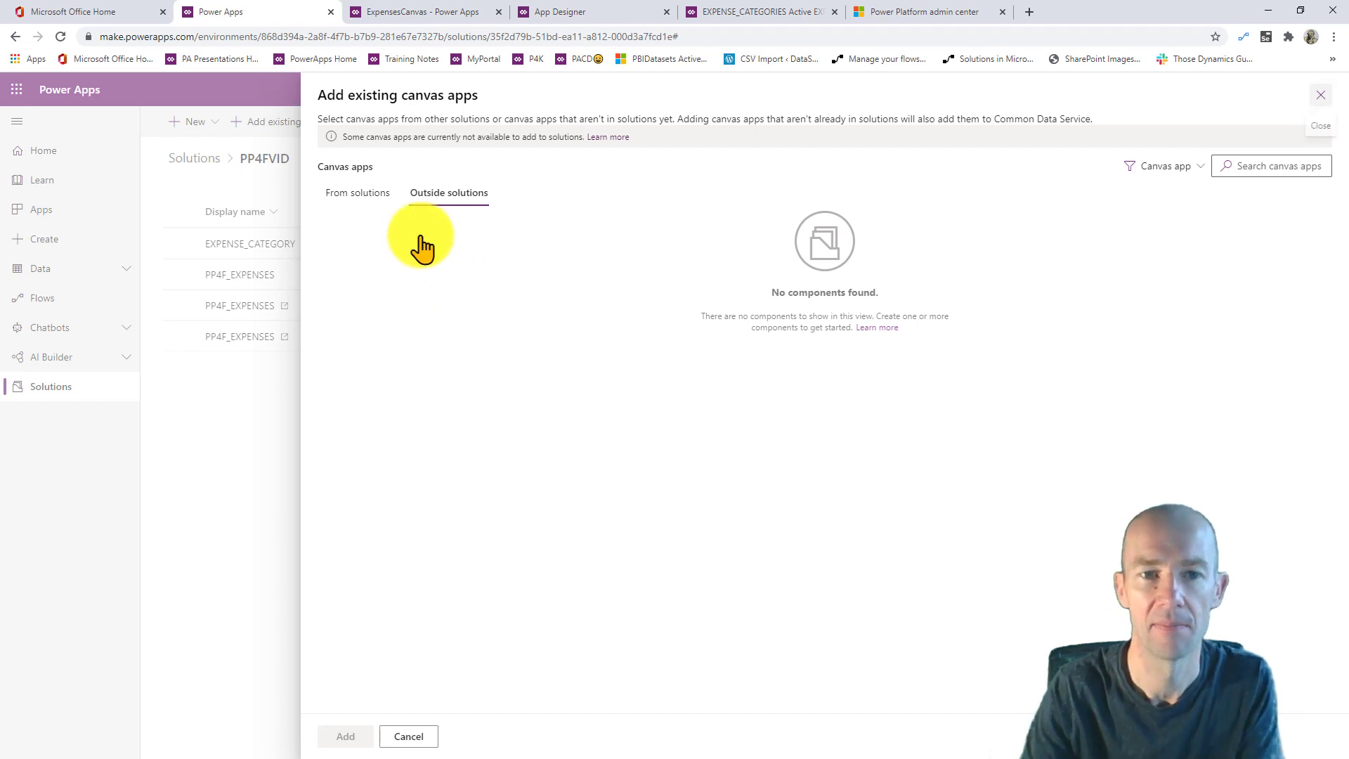
click(374, 198)
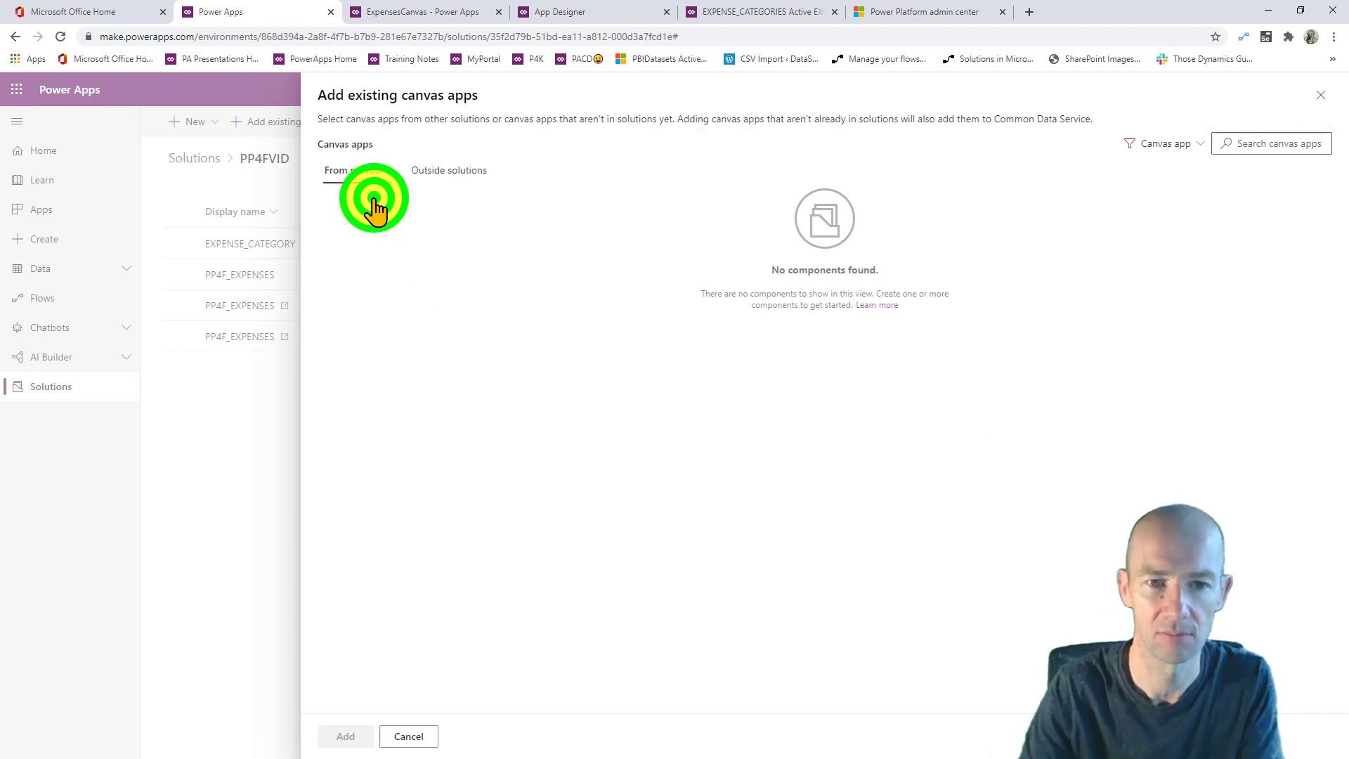
click(442, 177)
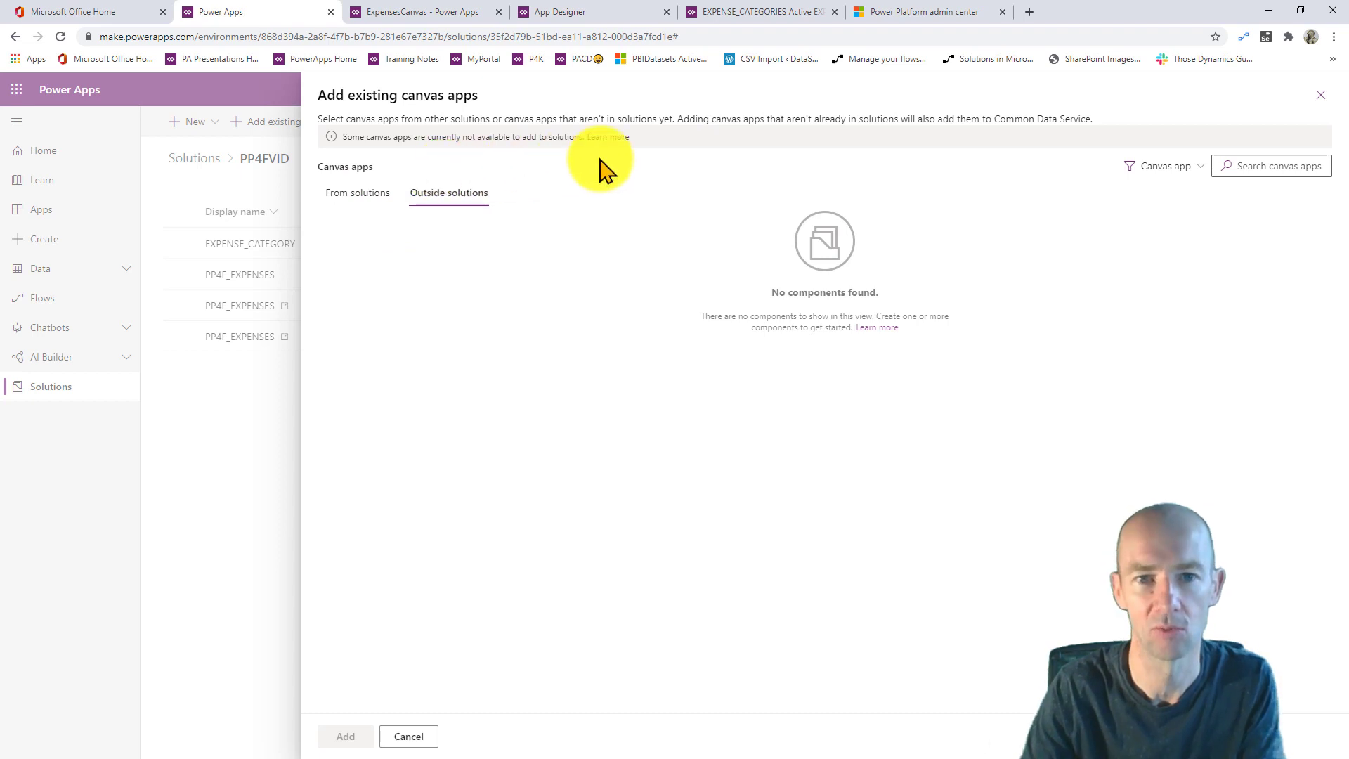
click(1321, 94)
- Check ExpensesCanvas in the Apps list, then return to Solutions
click(396, 392)
click(61, 210)
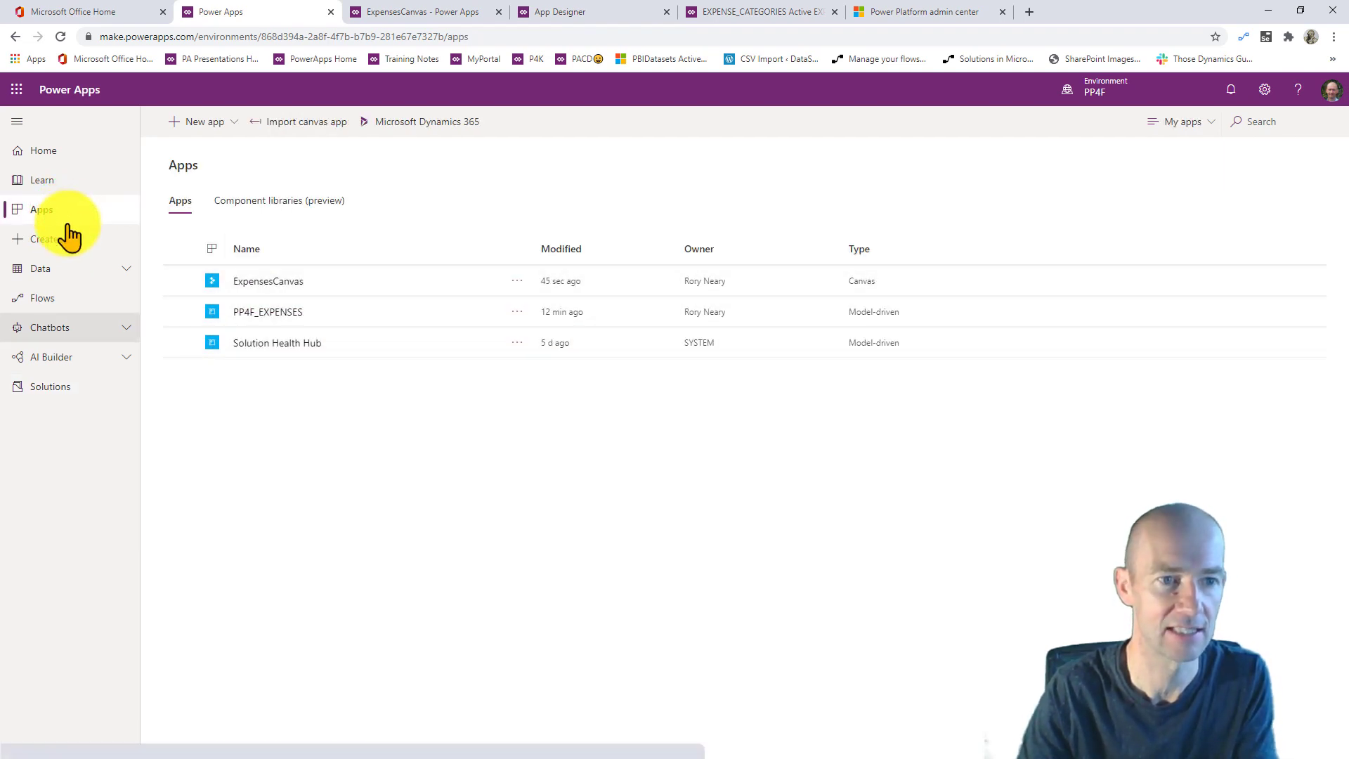
click(83, 393)
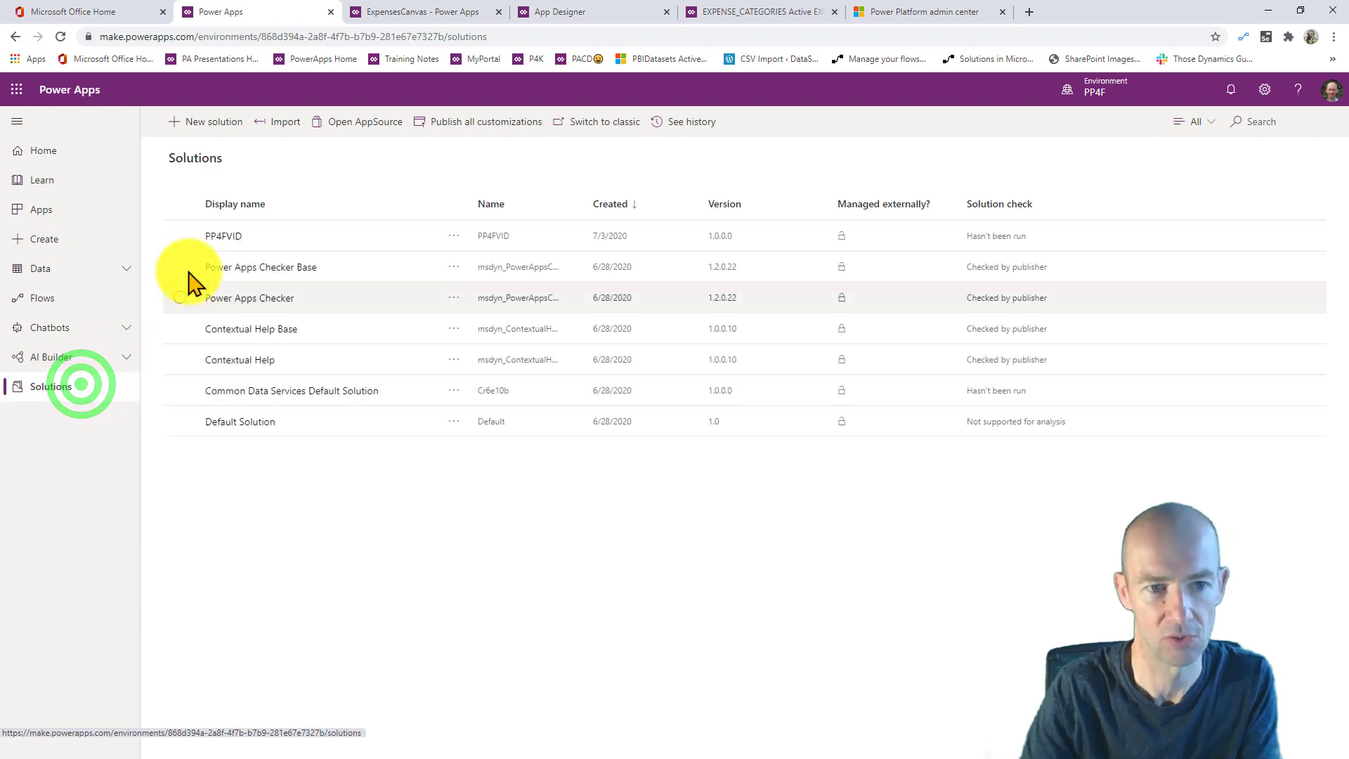
- Try adding ExpensesCanvas from outside solutions to the PP4FVID solution
click(228, 237)
click(220, 239)
click(181, 242)
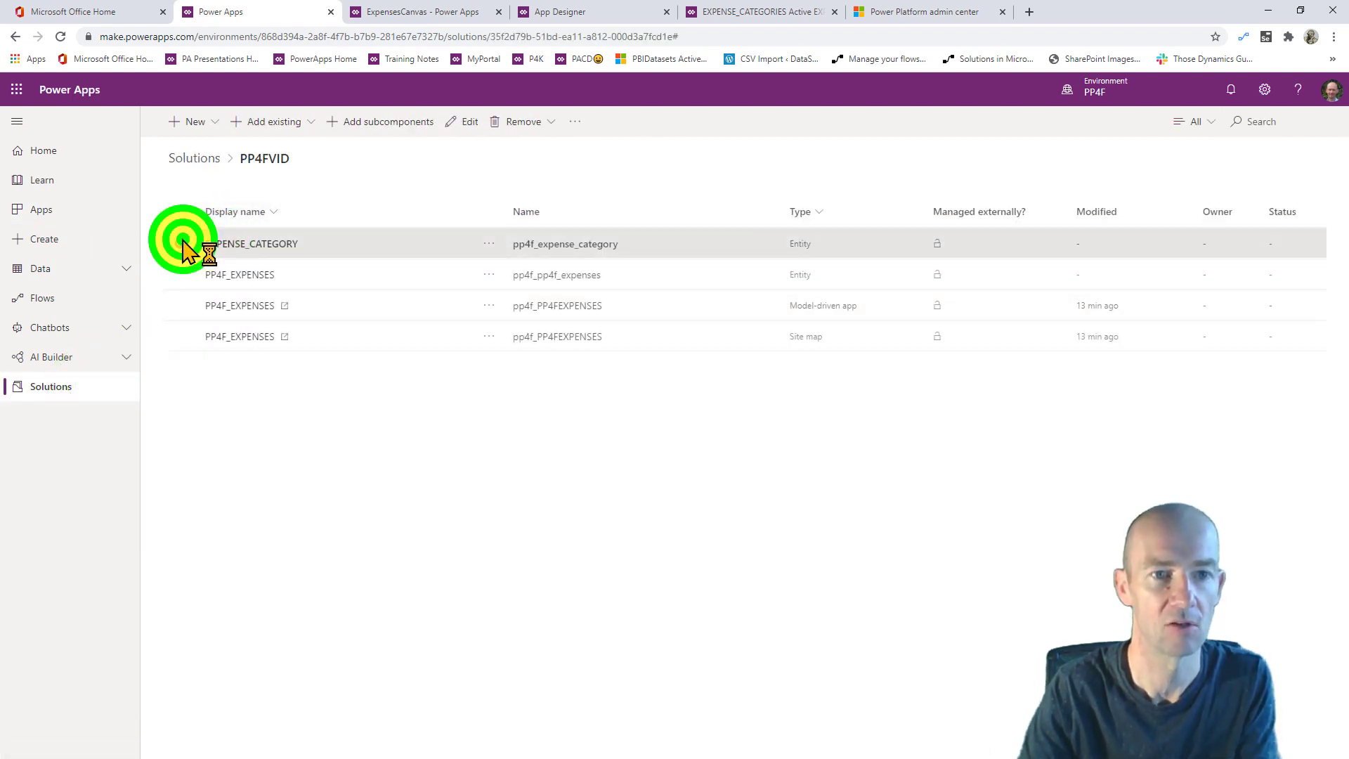
click(293, 122)
mouse_move(301, 149)
click(489, 149)
click(460, 171)
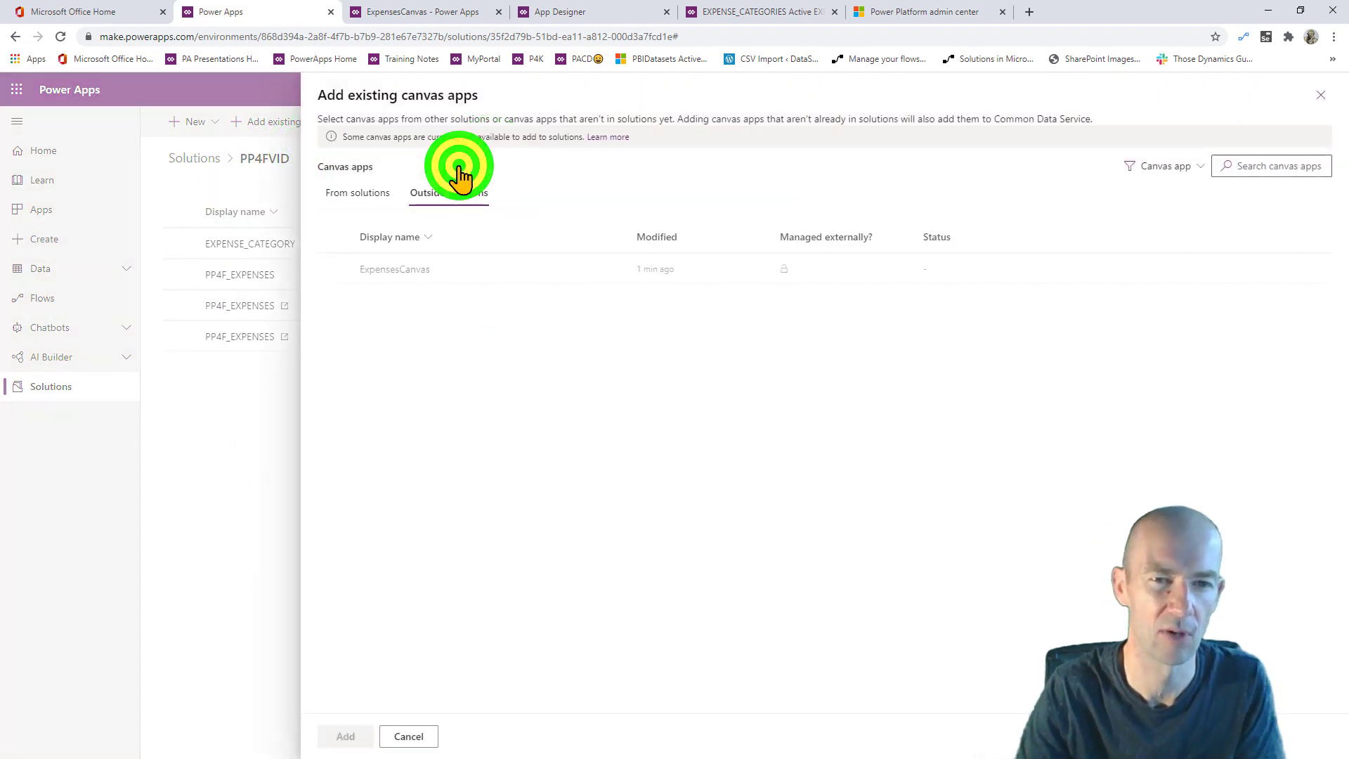
click(334, 269)
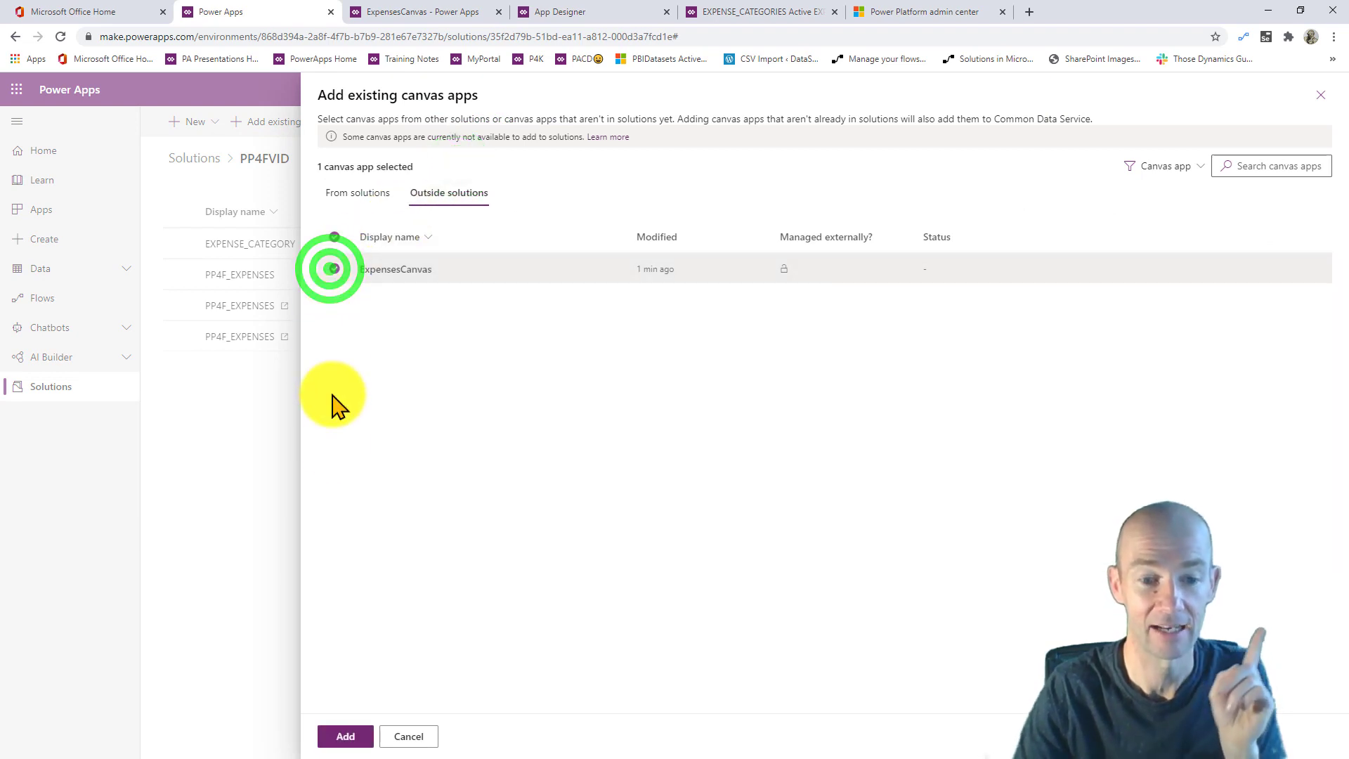
click(342, 736)
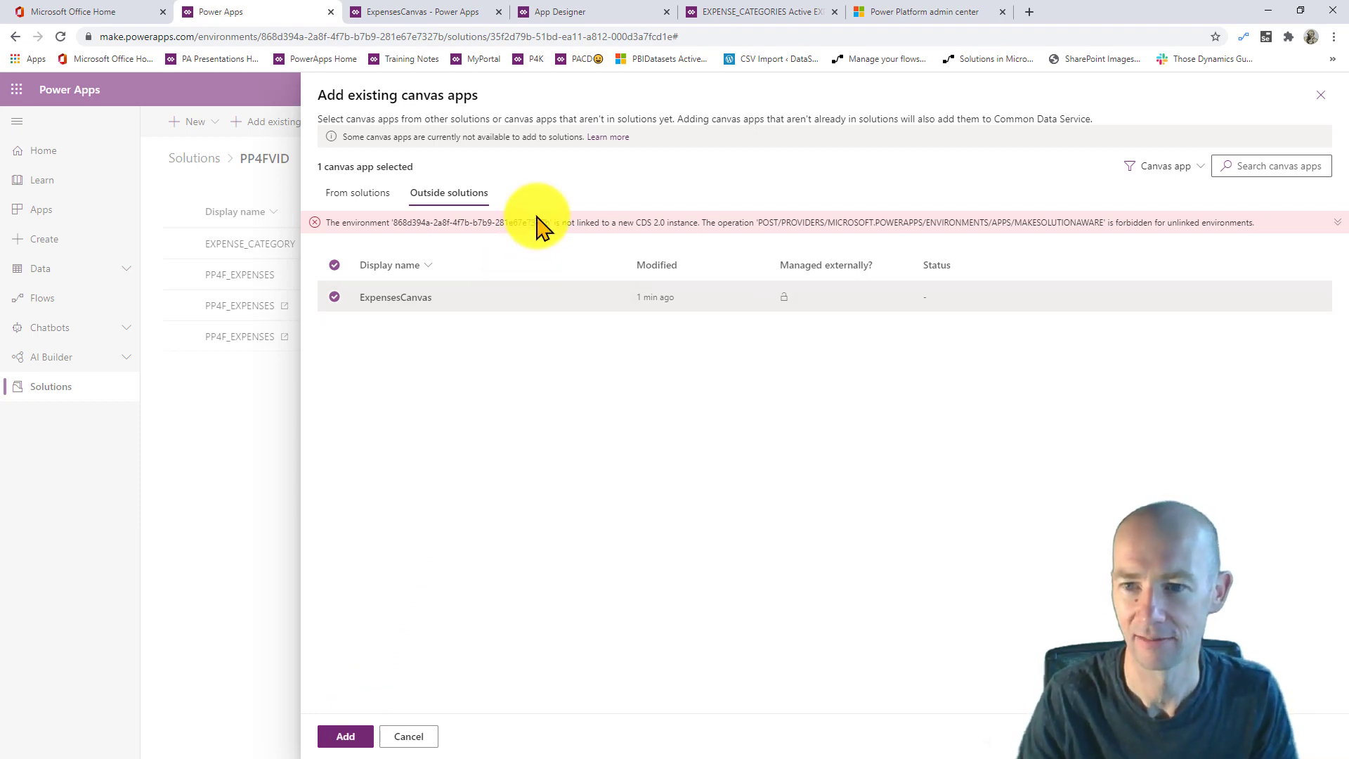
- Dismiss the failed add (no CDS 2.0 link) and return to the Apps list
click(412, 736)
click(319, 466)
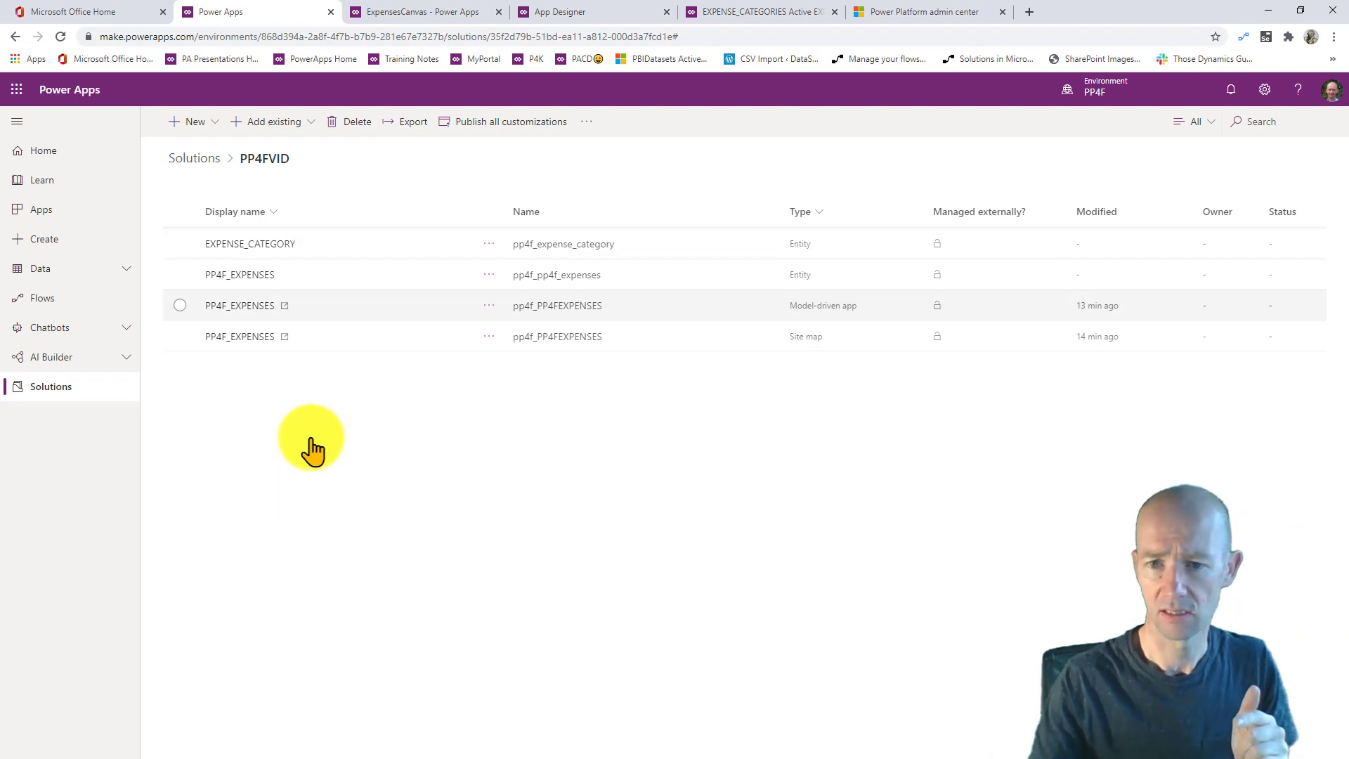
click(305, 411)
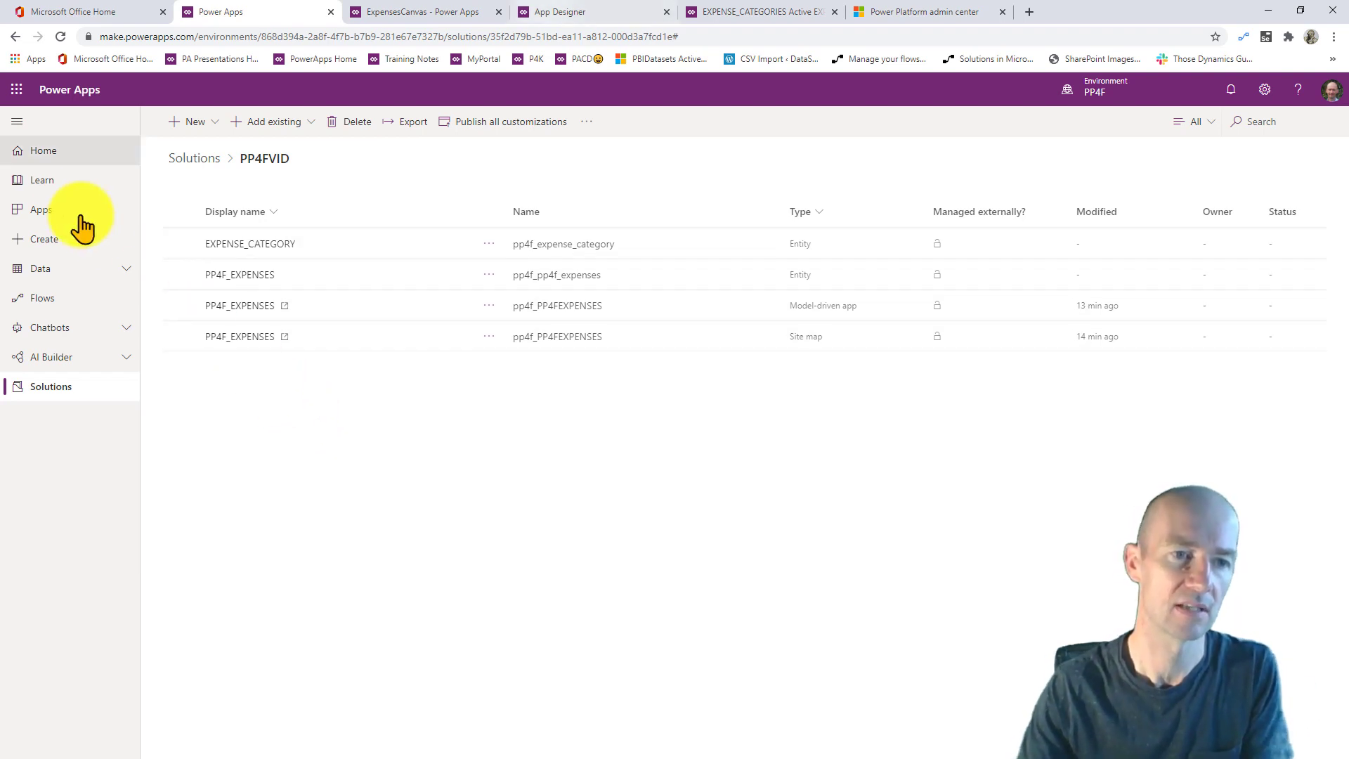
click(62, 201)
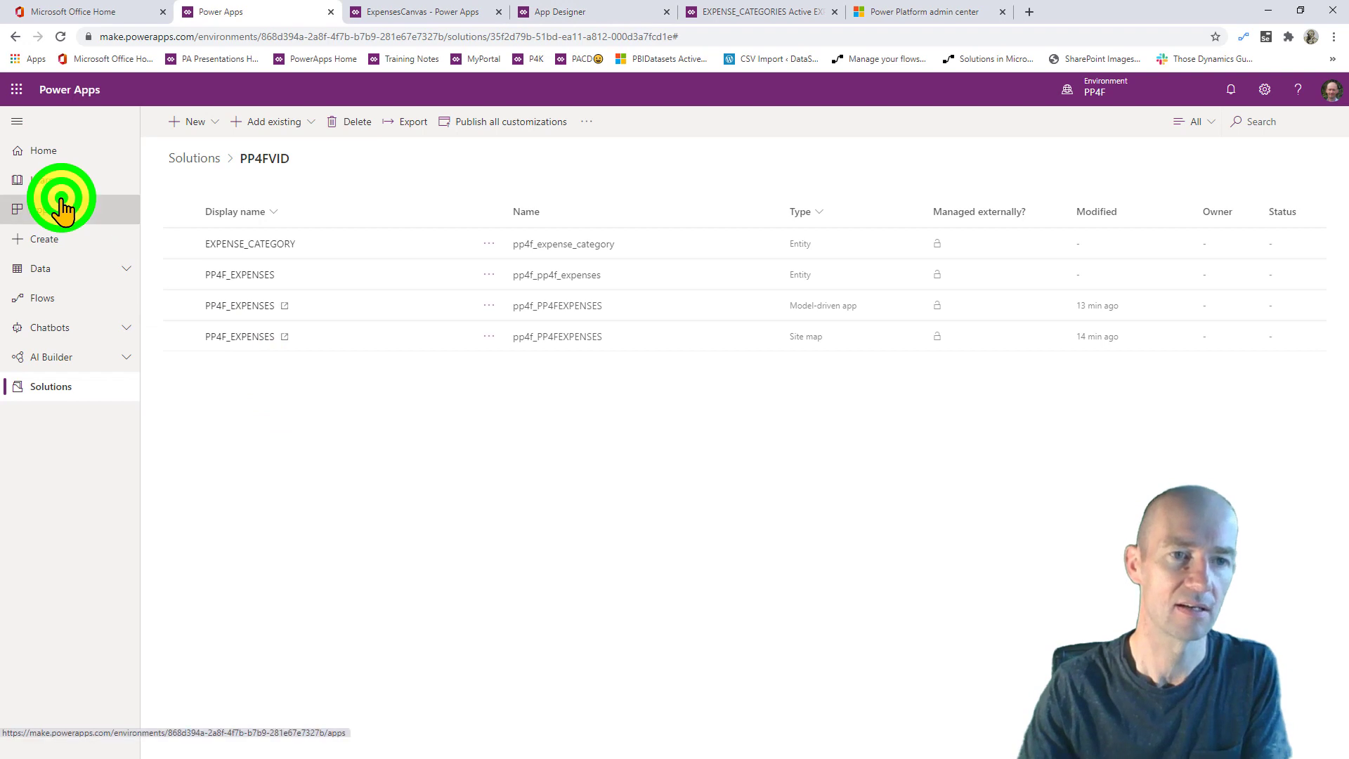
- Return to the ExpensesCanvas editor and open its app settings
click(342, 460)
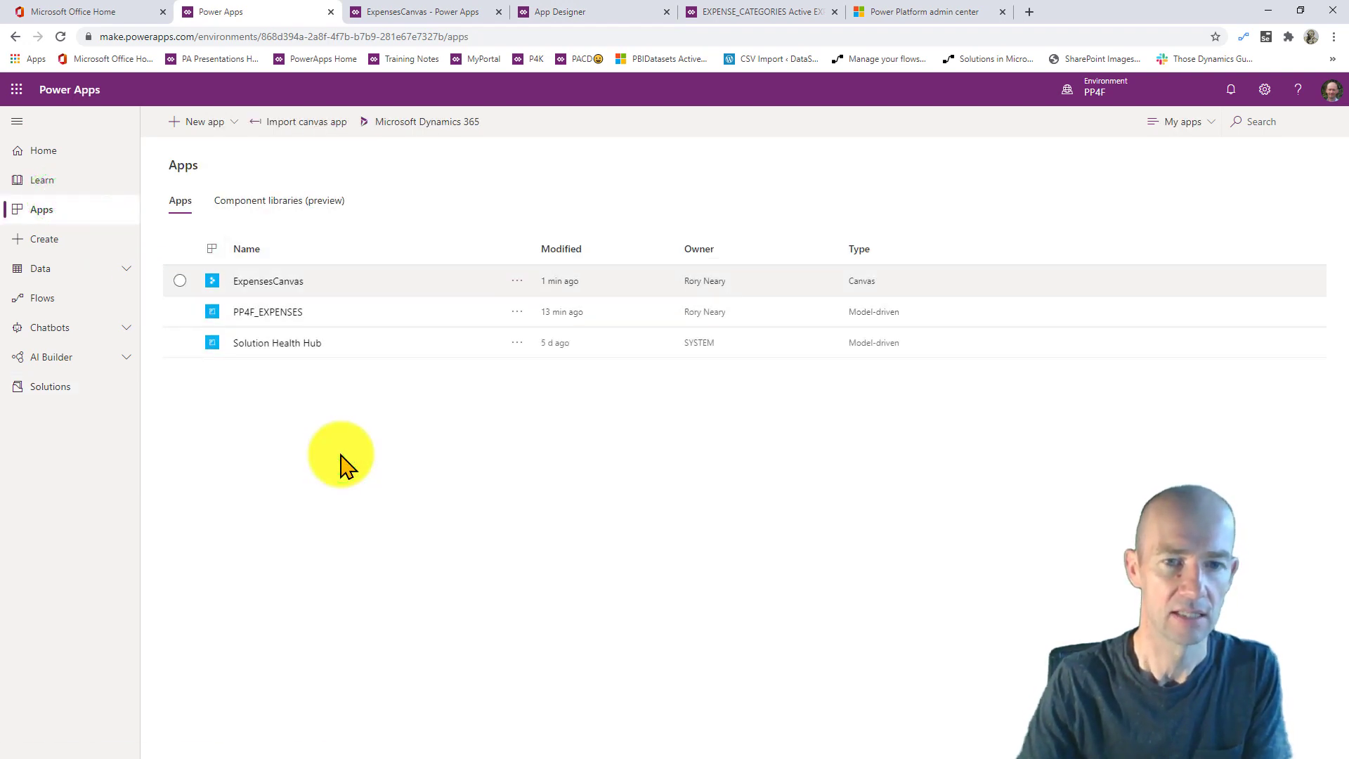
click(387, 11)
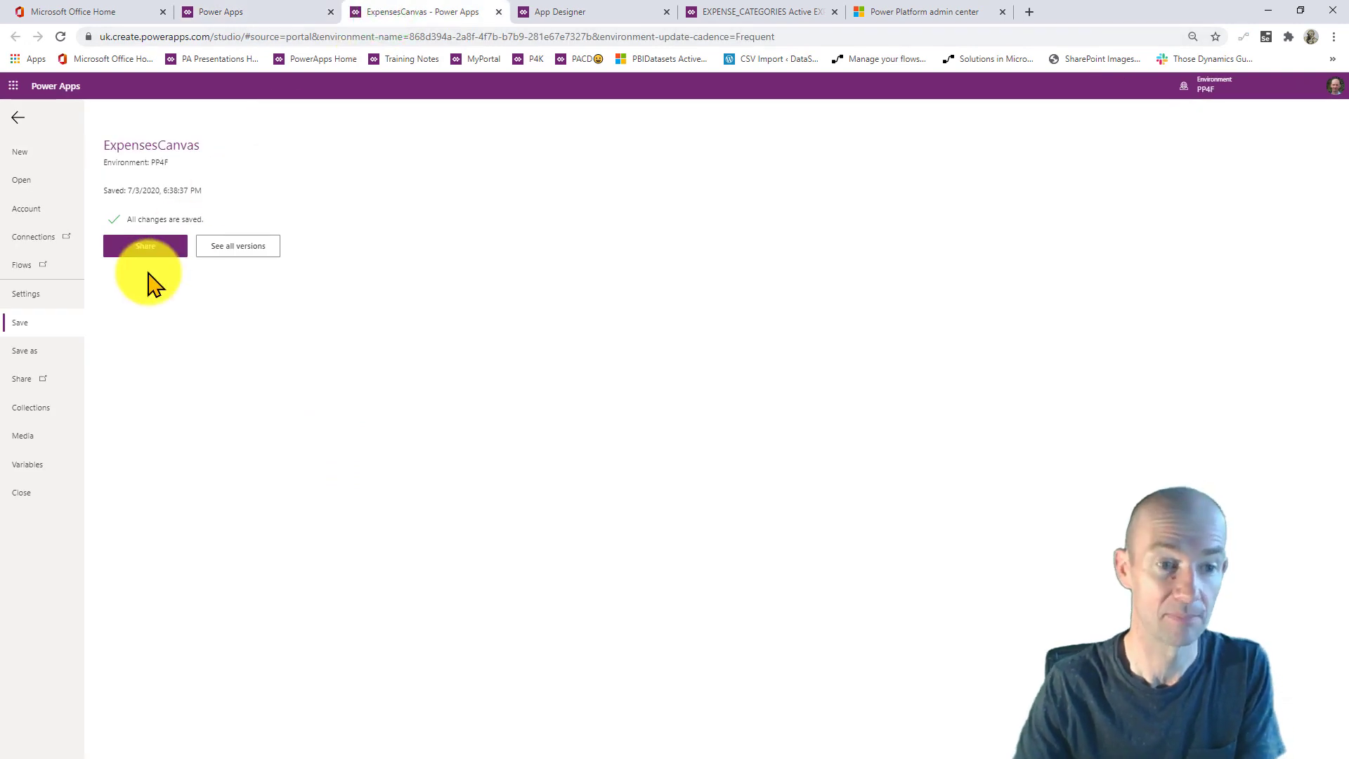
click(40, 295)
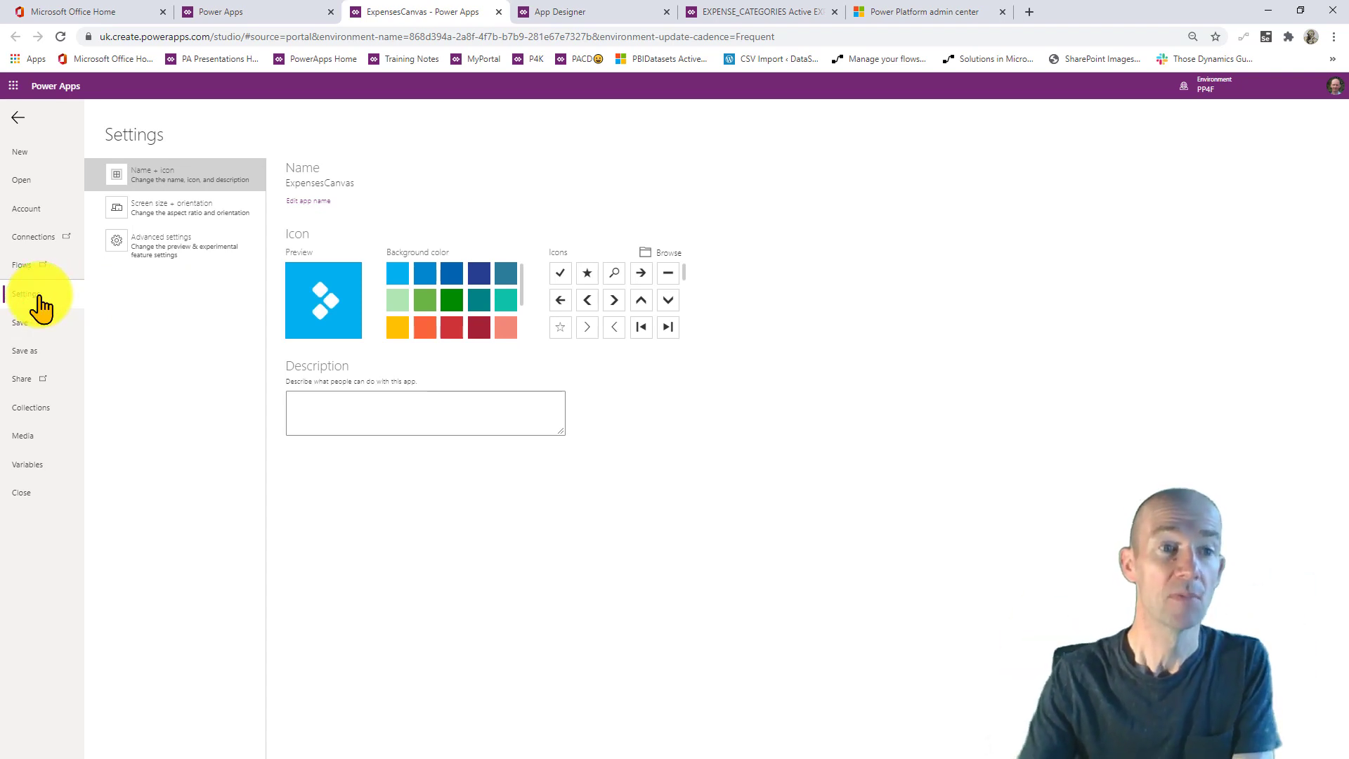
click(20, 118)
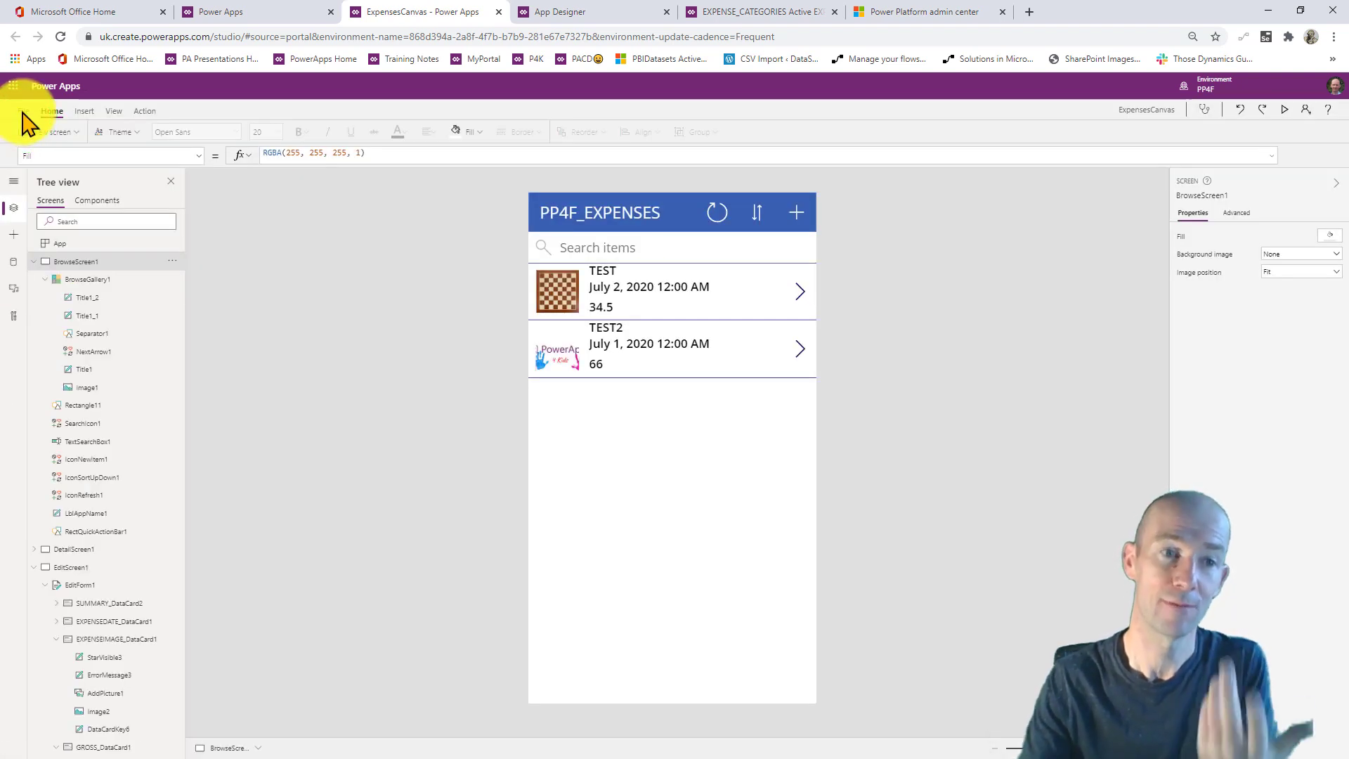
click(27, 112)
click(30, 295)
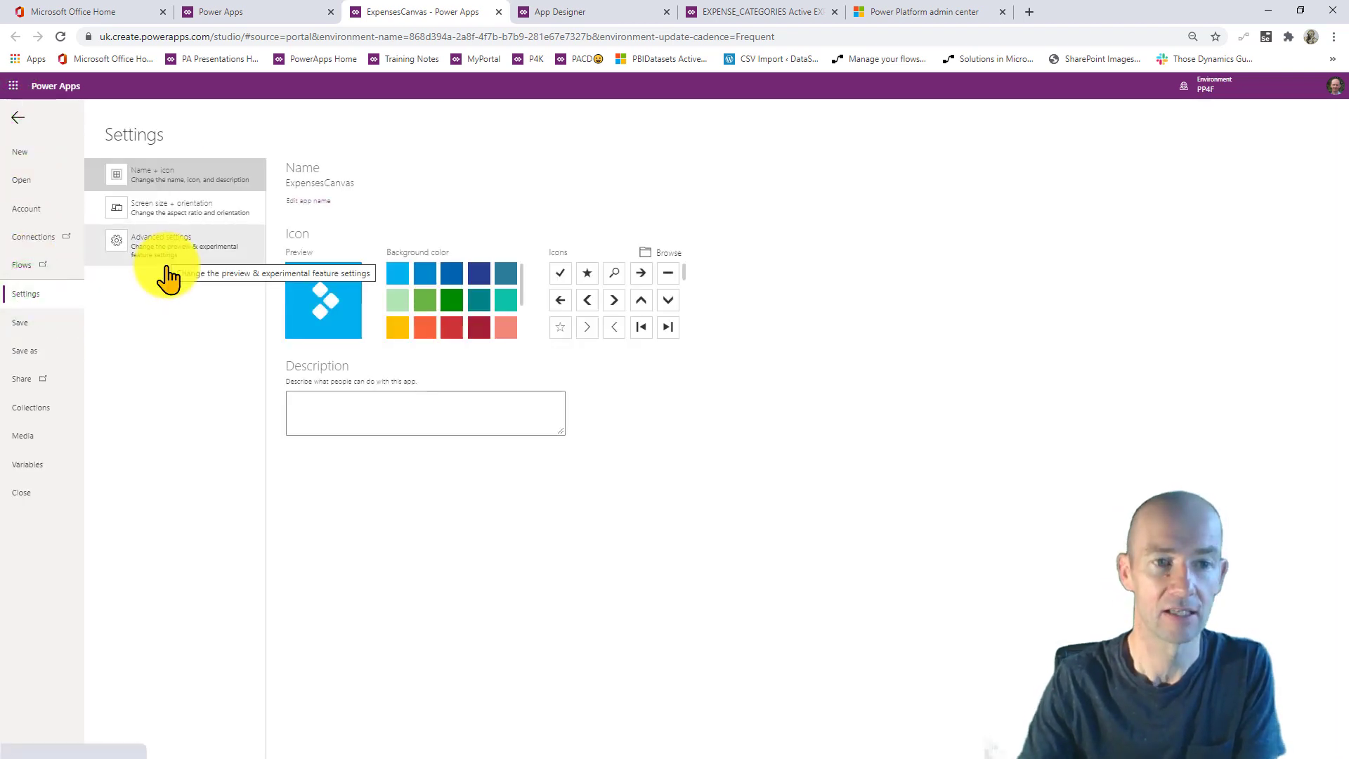
- Switch the app to Landscape (1136 x 640), apply it, and return to the editor
click(166, 208)
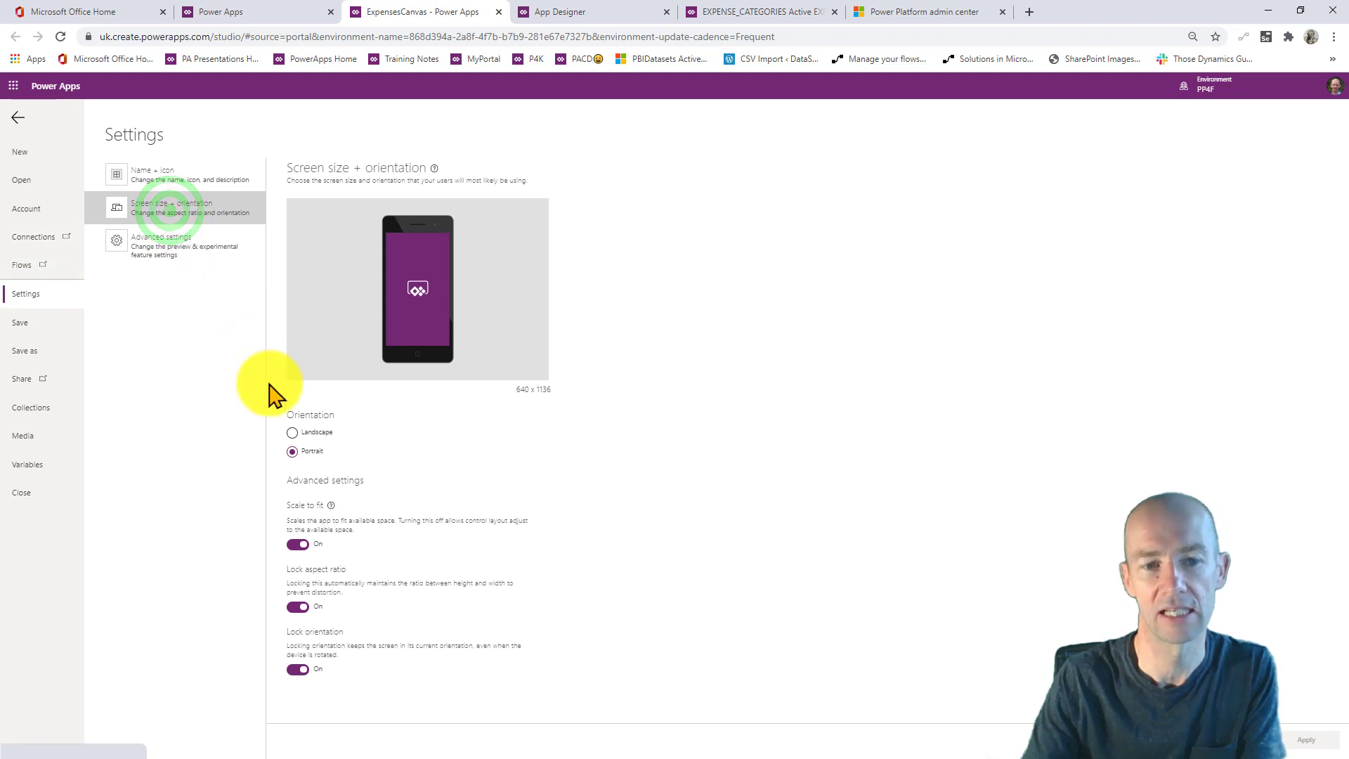
click(296, 434)
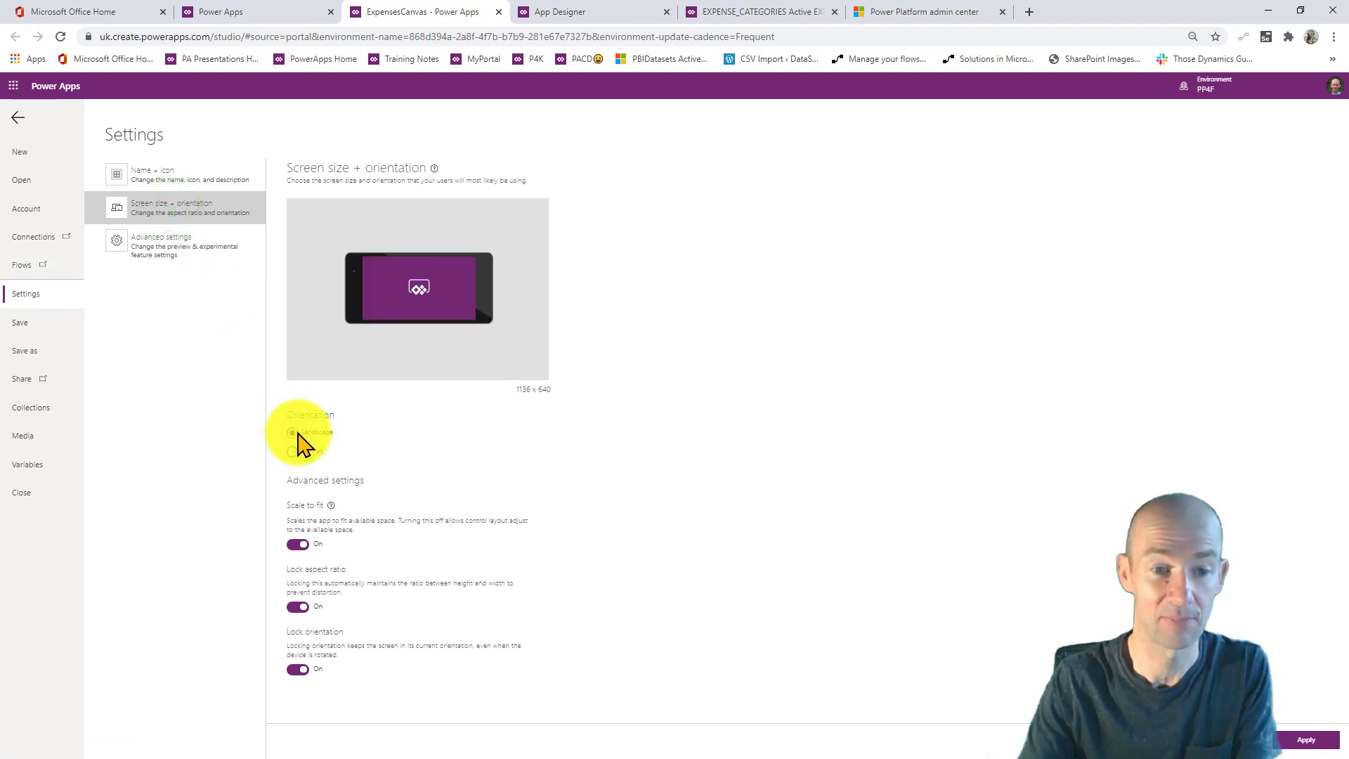
click(1307, 739)
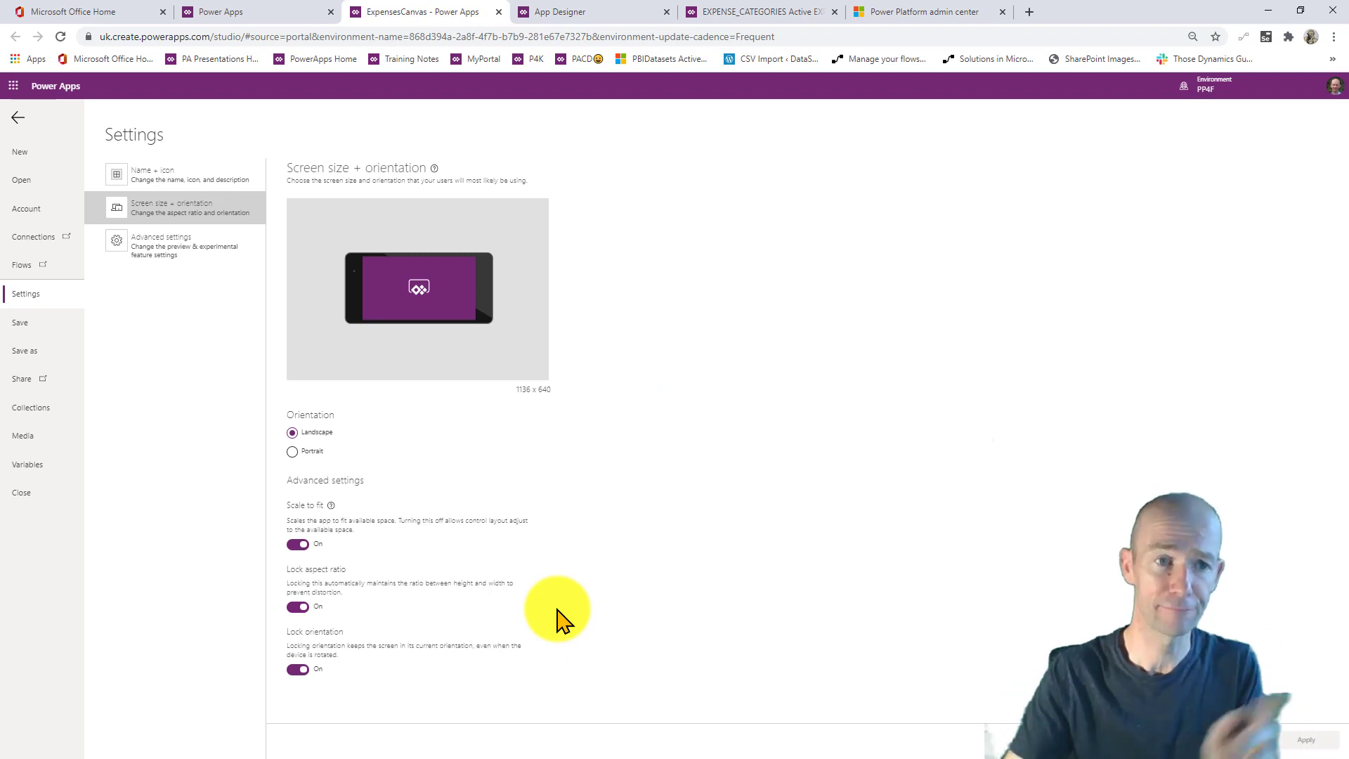
click(19, 118)
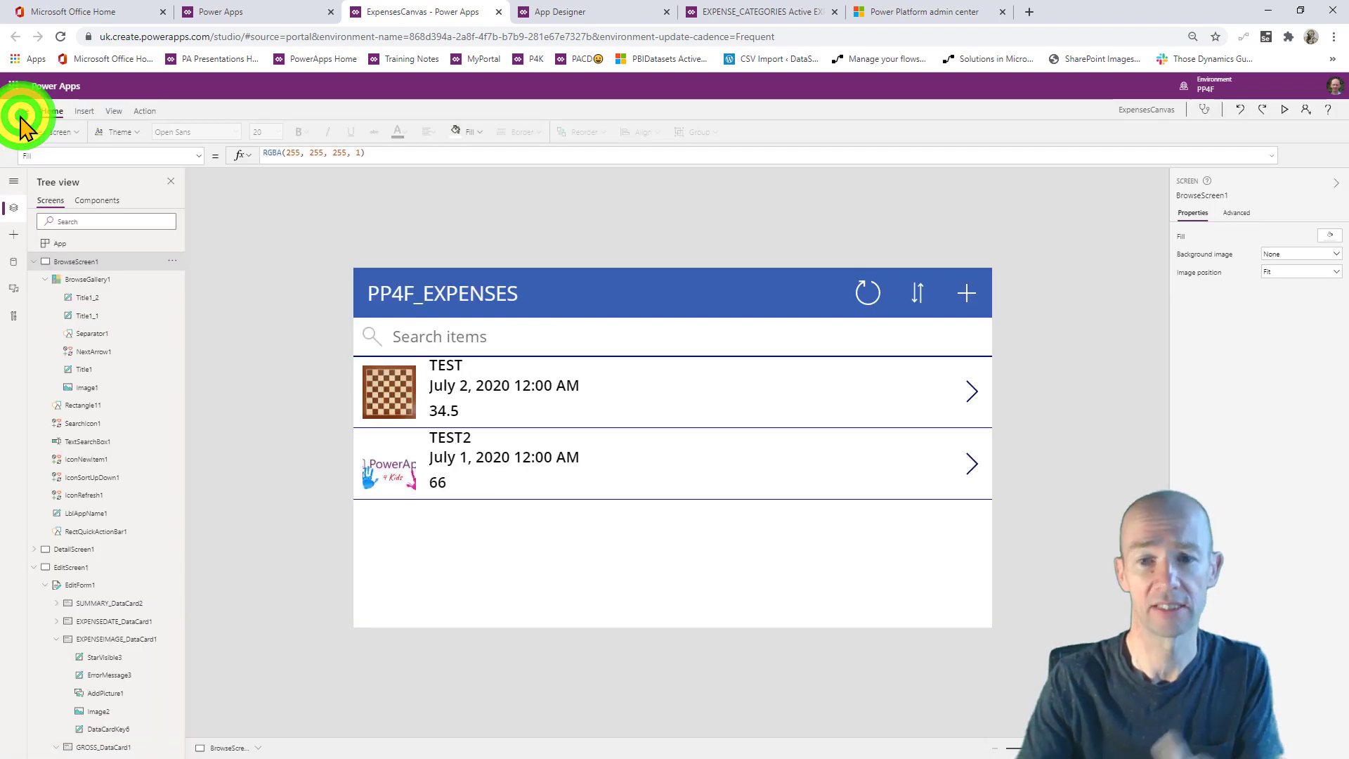
- Fit the canvas to the window and select the gallery thumbnail's On-property
drag(1033, 749, 1052, 749)
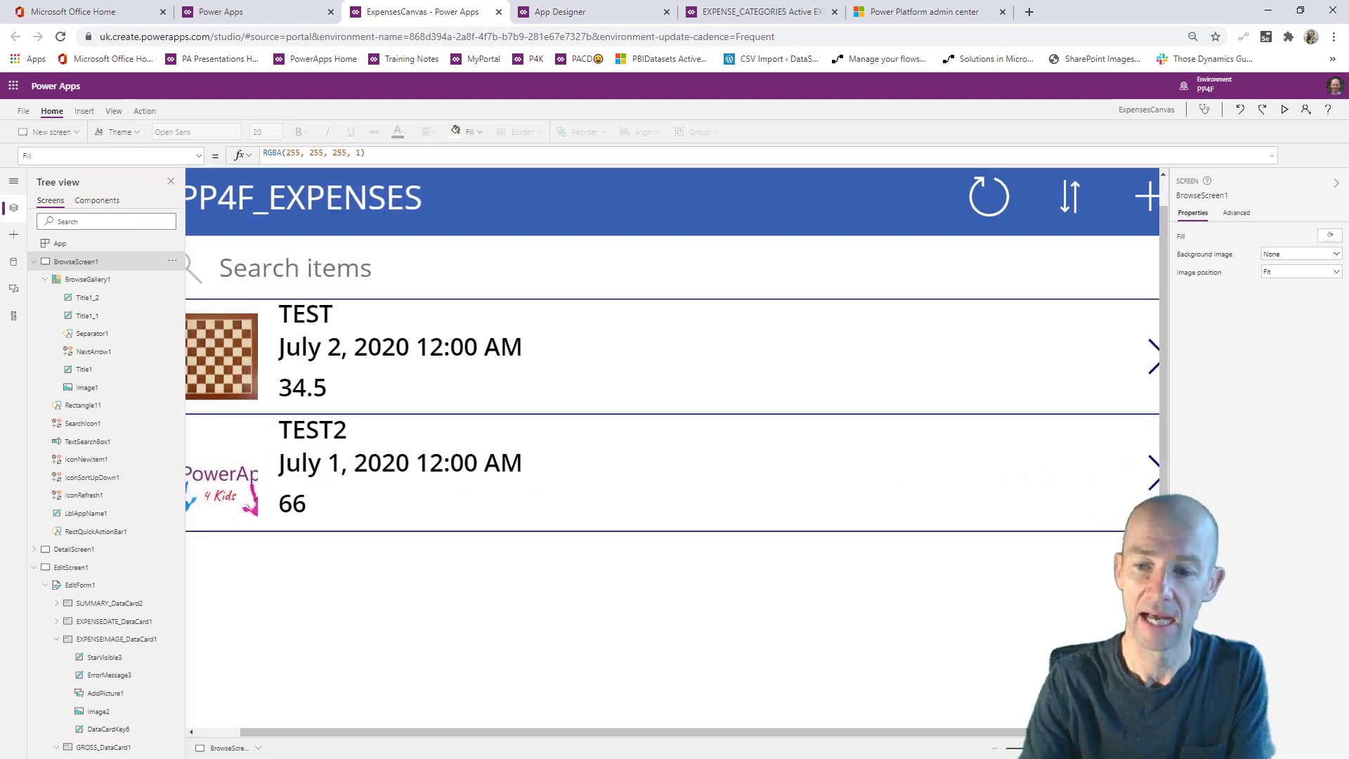
key(ctrl+0)
click(311, 397)
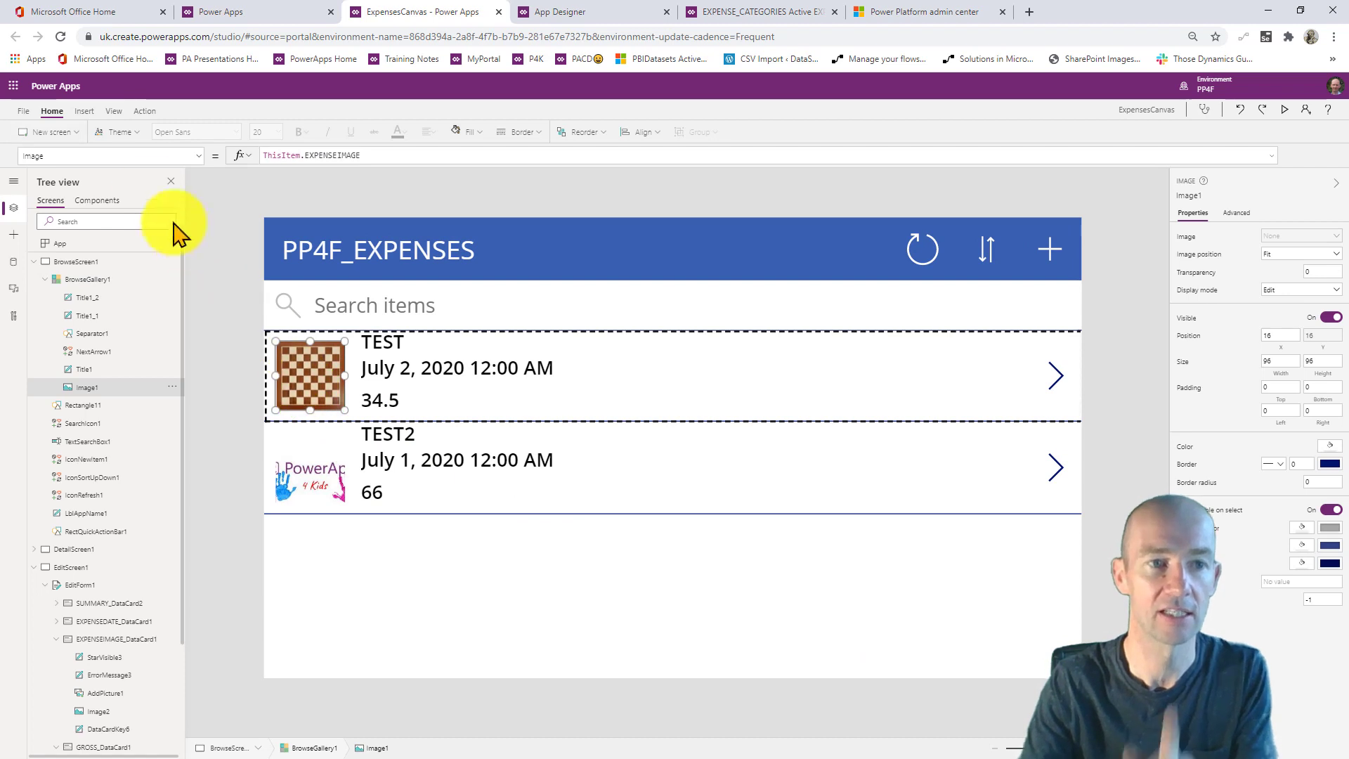
click(123, 156)
text(On)
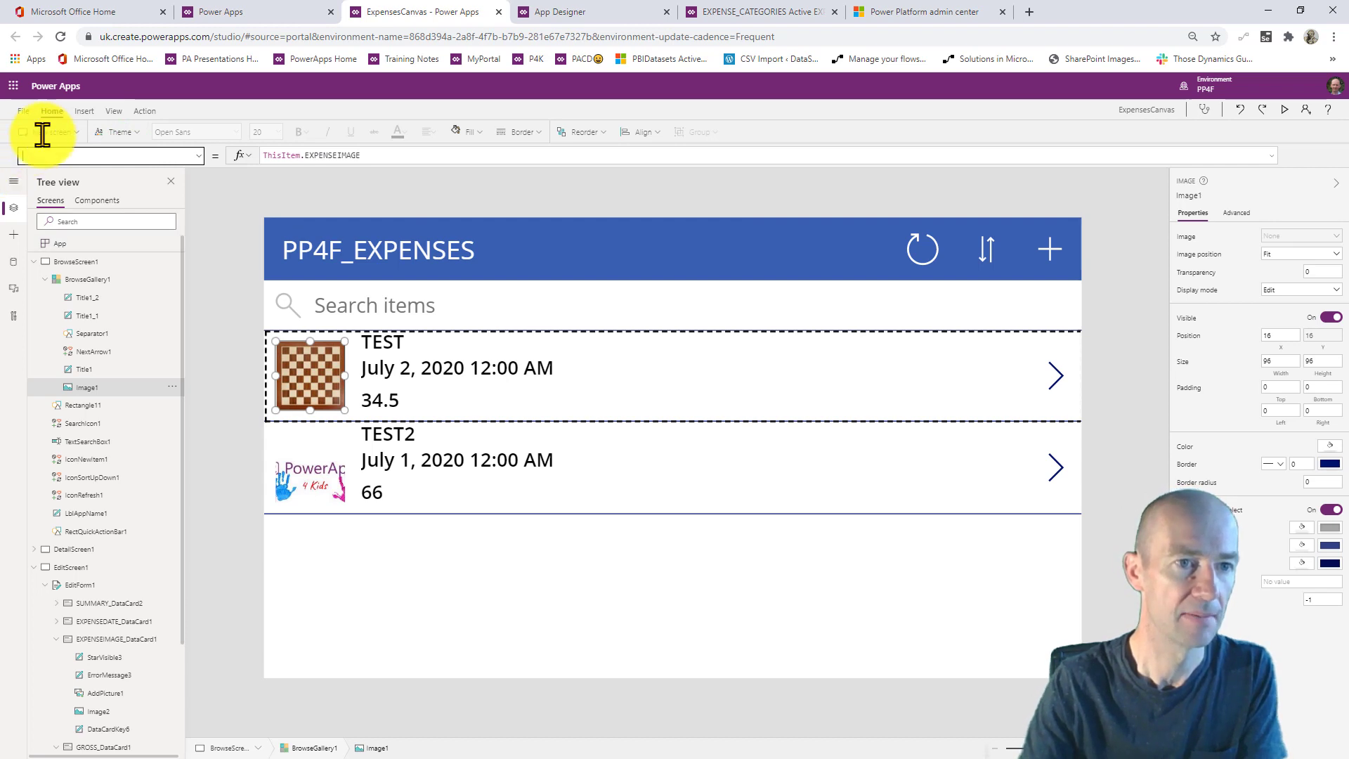
- Insert a new blank screen, Screen1
click(85, 111)
click(53, 132)
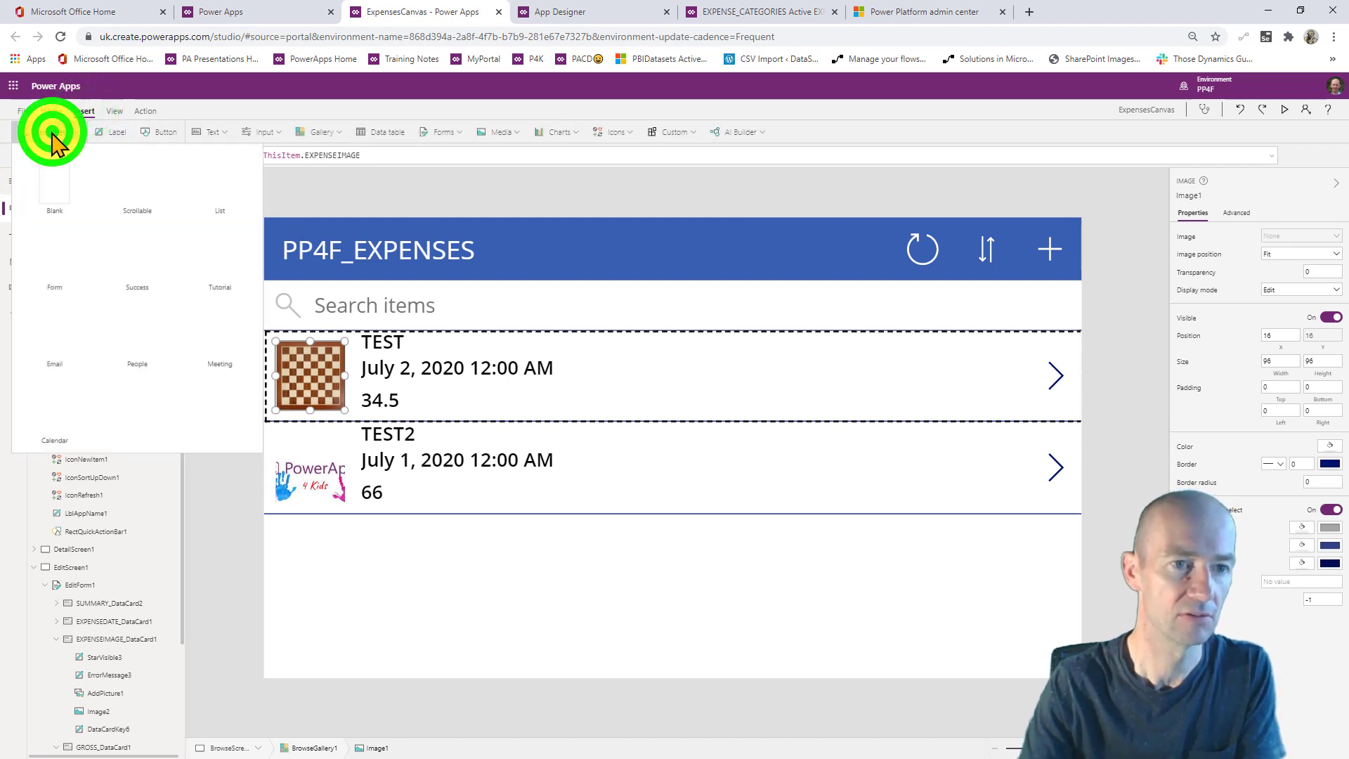
click(44, 187)
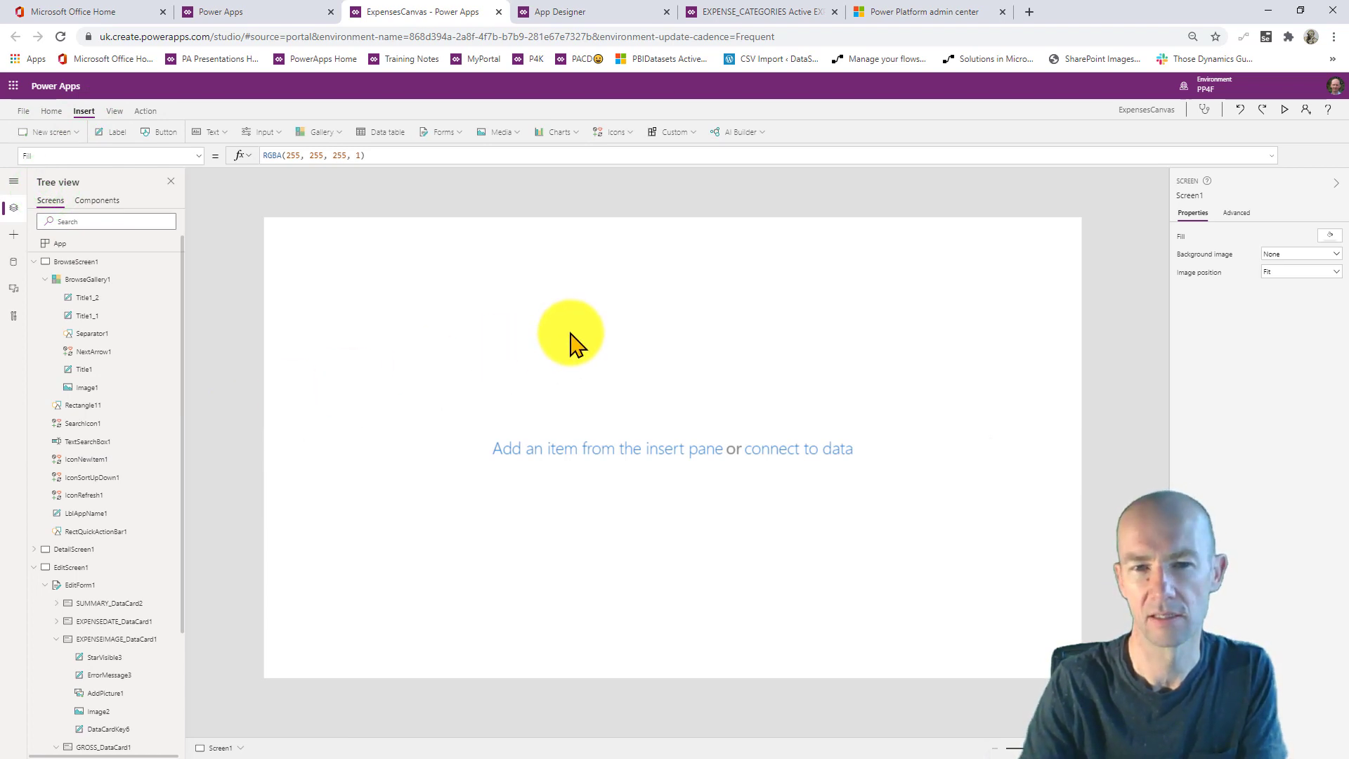
- Insert an image on Screen1 and stretch it to fill the whole screen
click(499, 132)
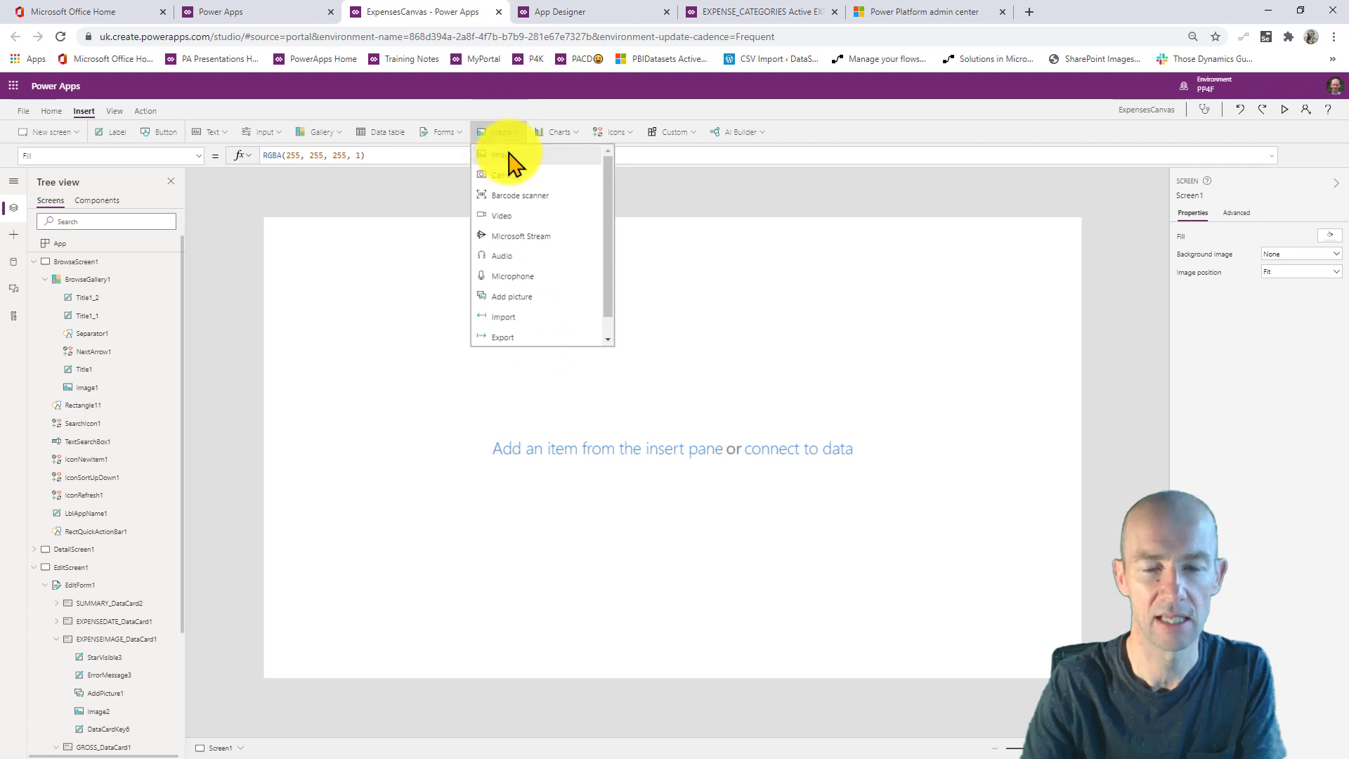
click(506, 156)
click(522, 478)
drag(522, 478, 1081, 678)
click(281, 241)
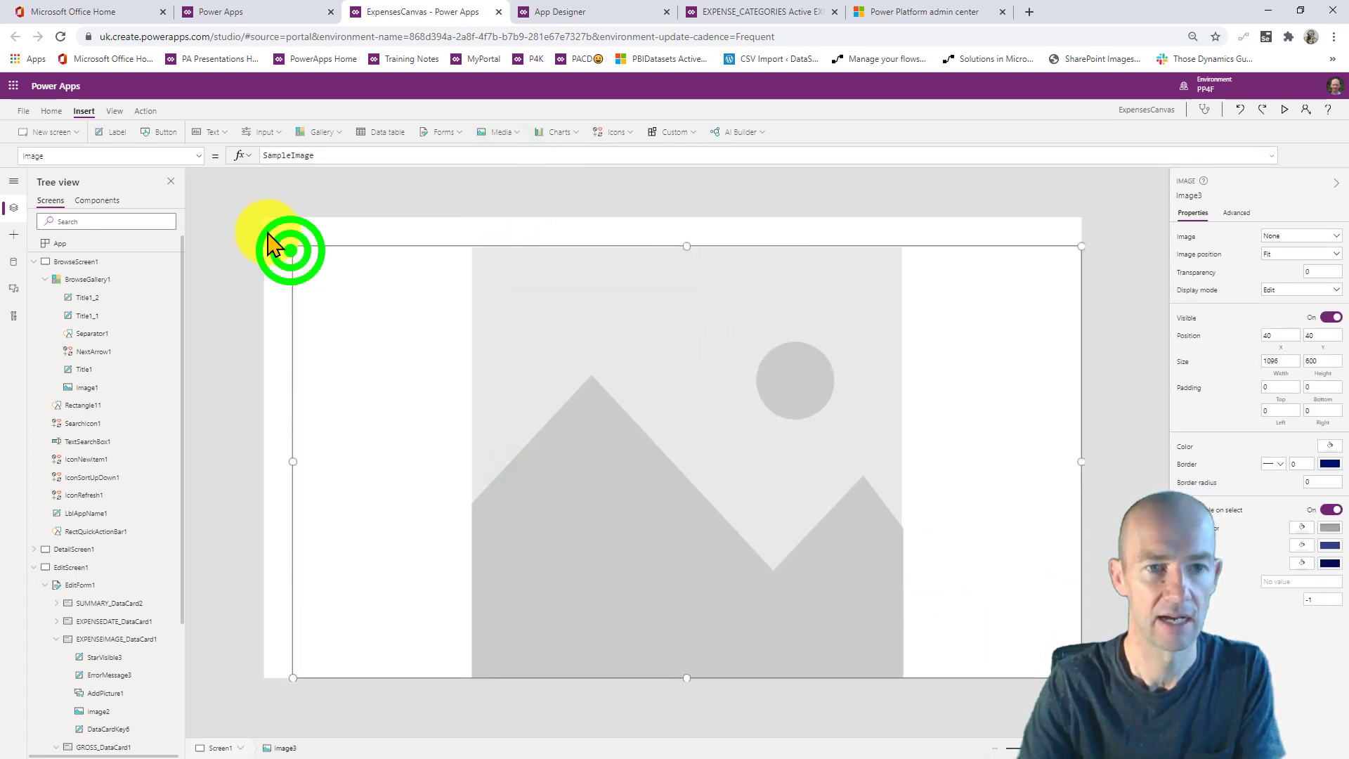
drag(281, 240, 262, 221)
- Set the image's OnSelect formula to Back()
drag(103, 156, 5, 155)
text(ons)
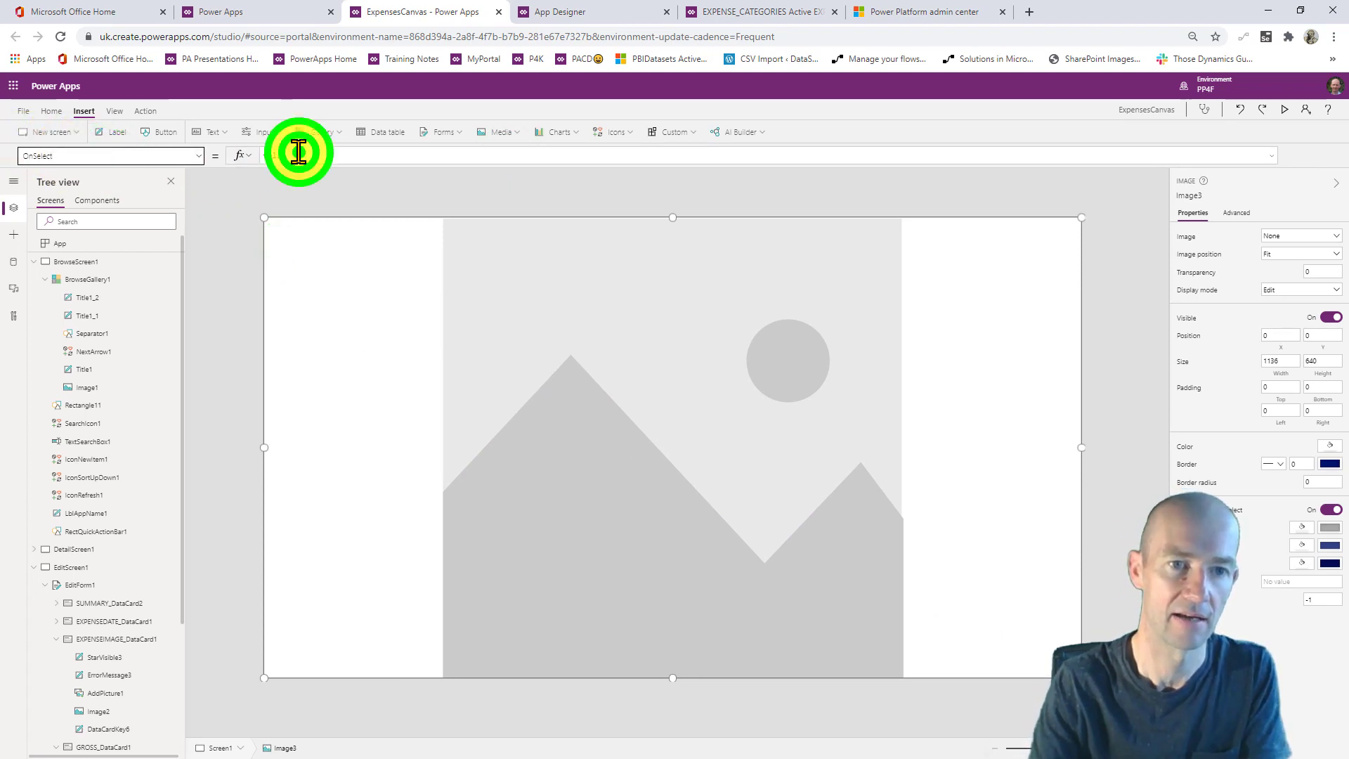
drag(298, 152, 199, 167)
text(back())
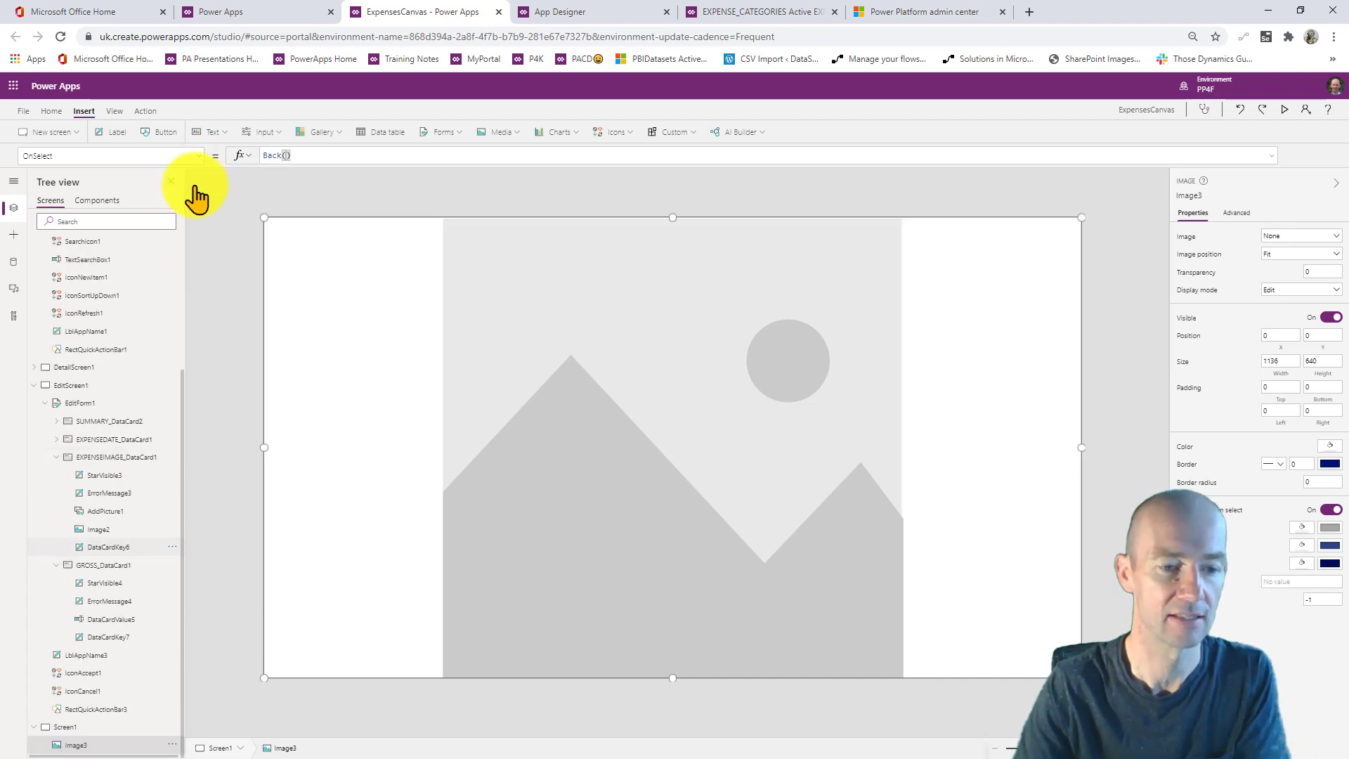
- Rename Screen1 to ScreenImage
click(105, 725)
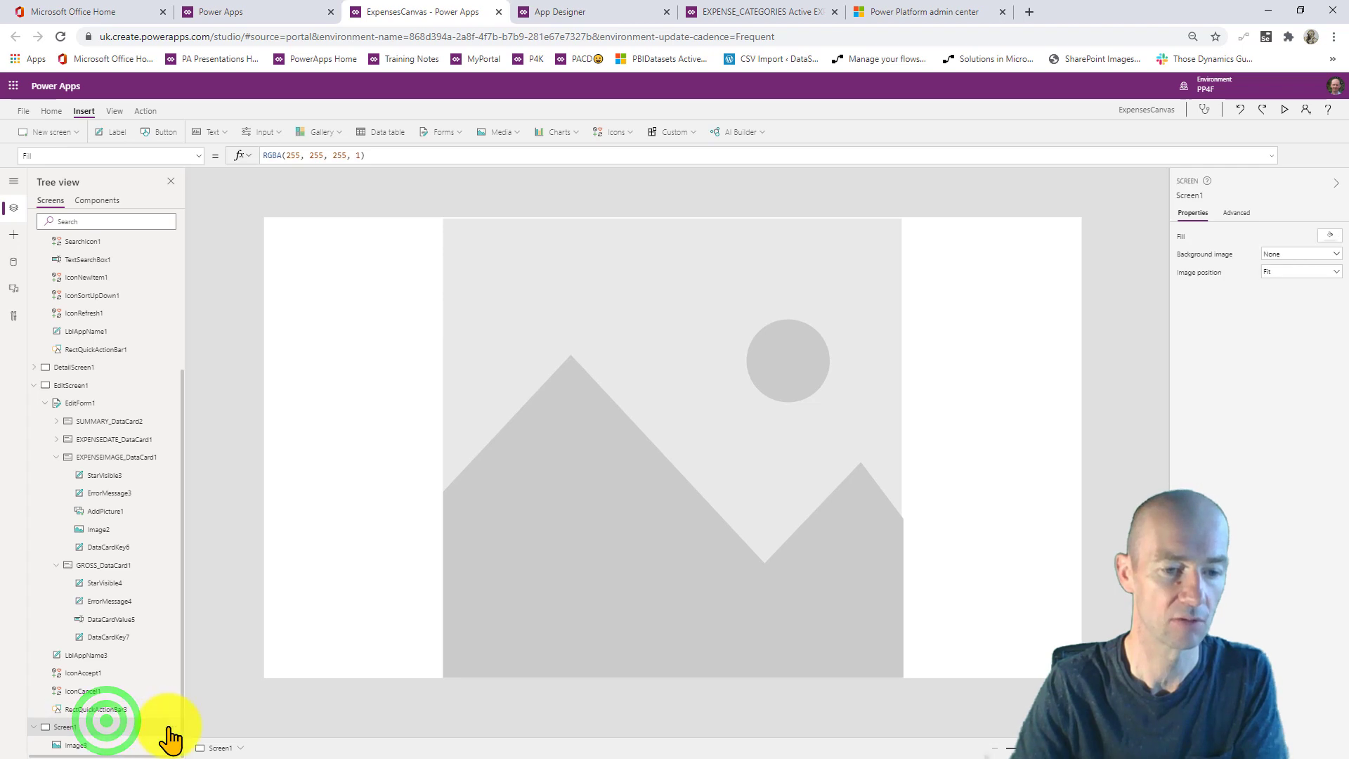
click(171, 726)
click(217, 673)
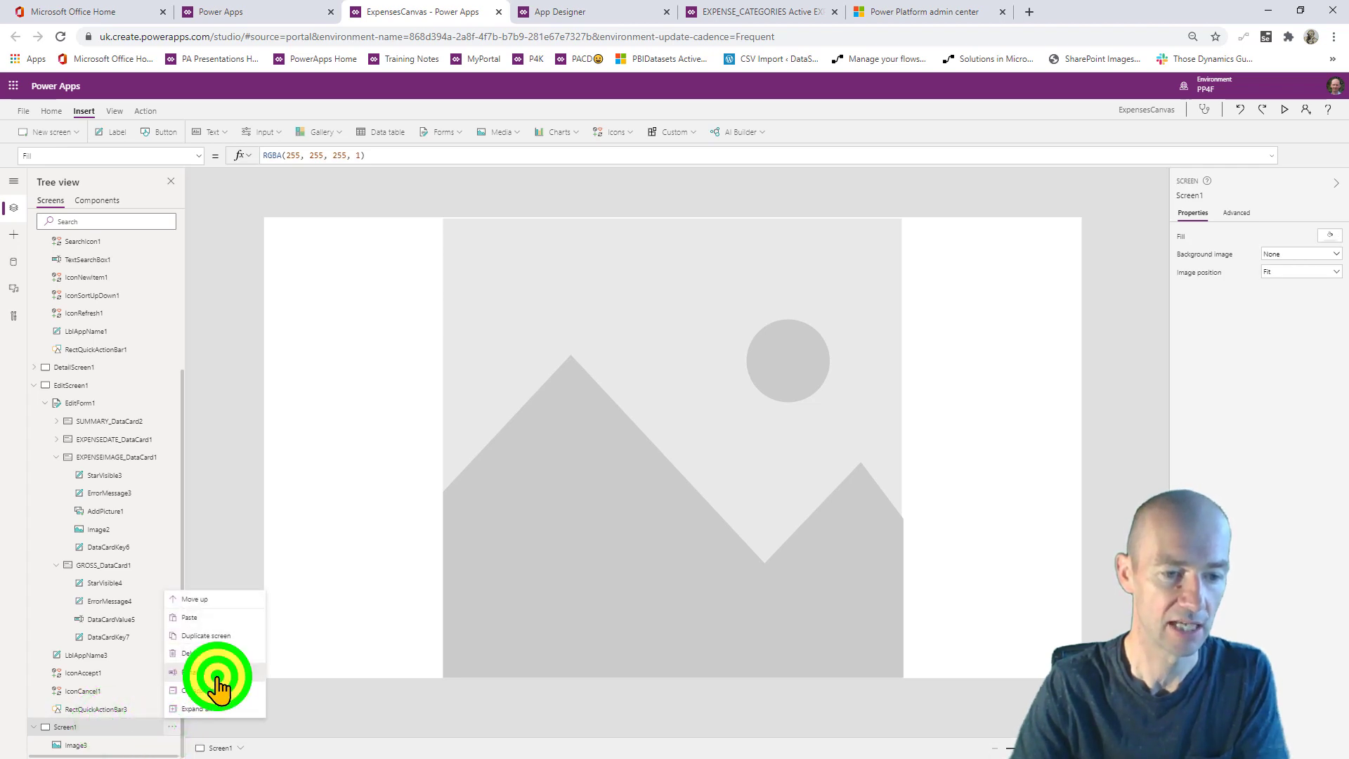
text(ScreenImage)
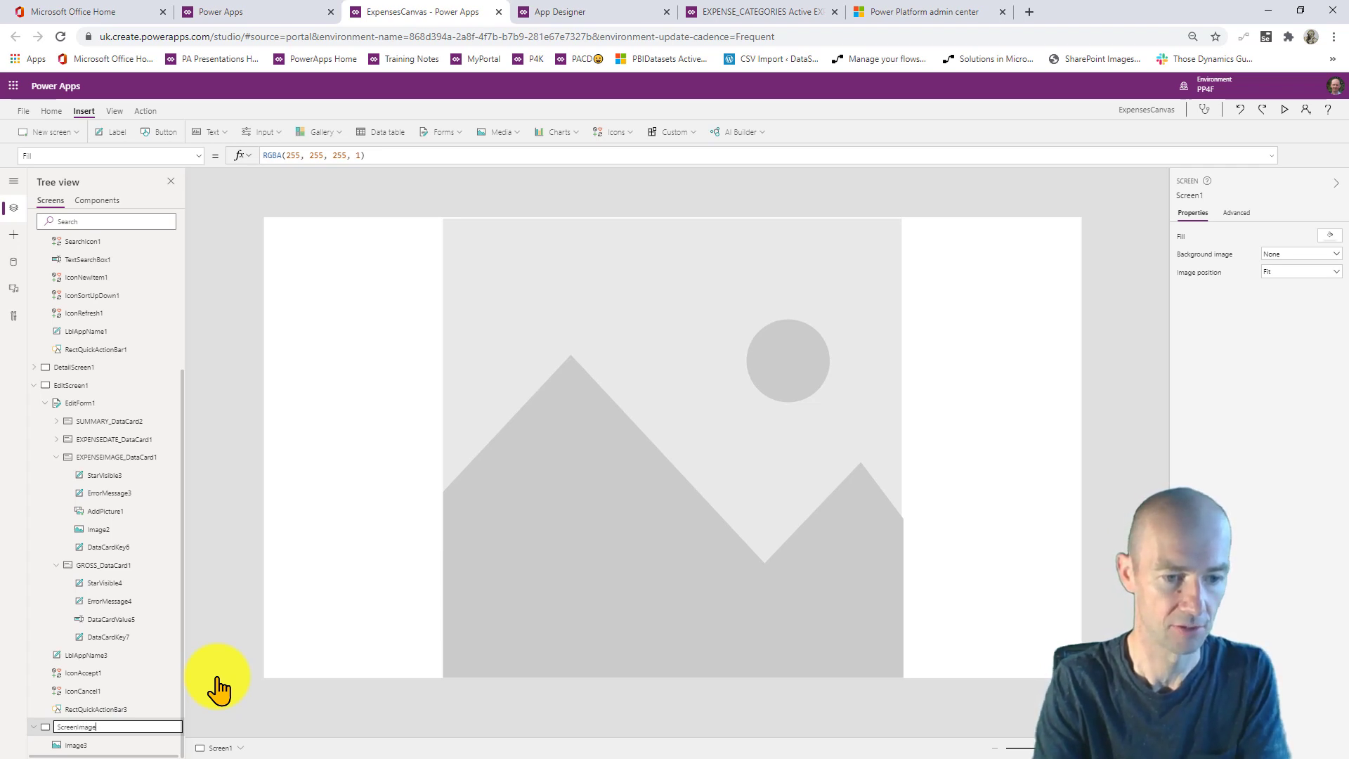
scroll(129, 398, up, 5)
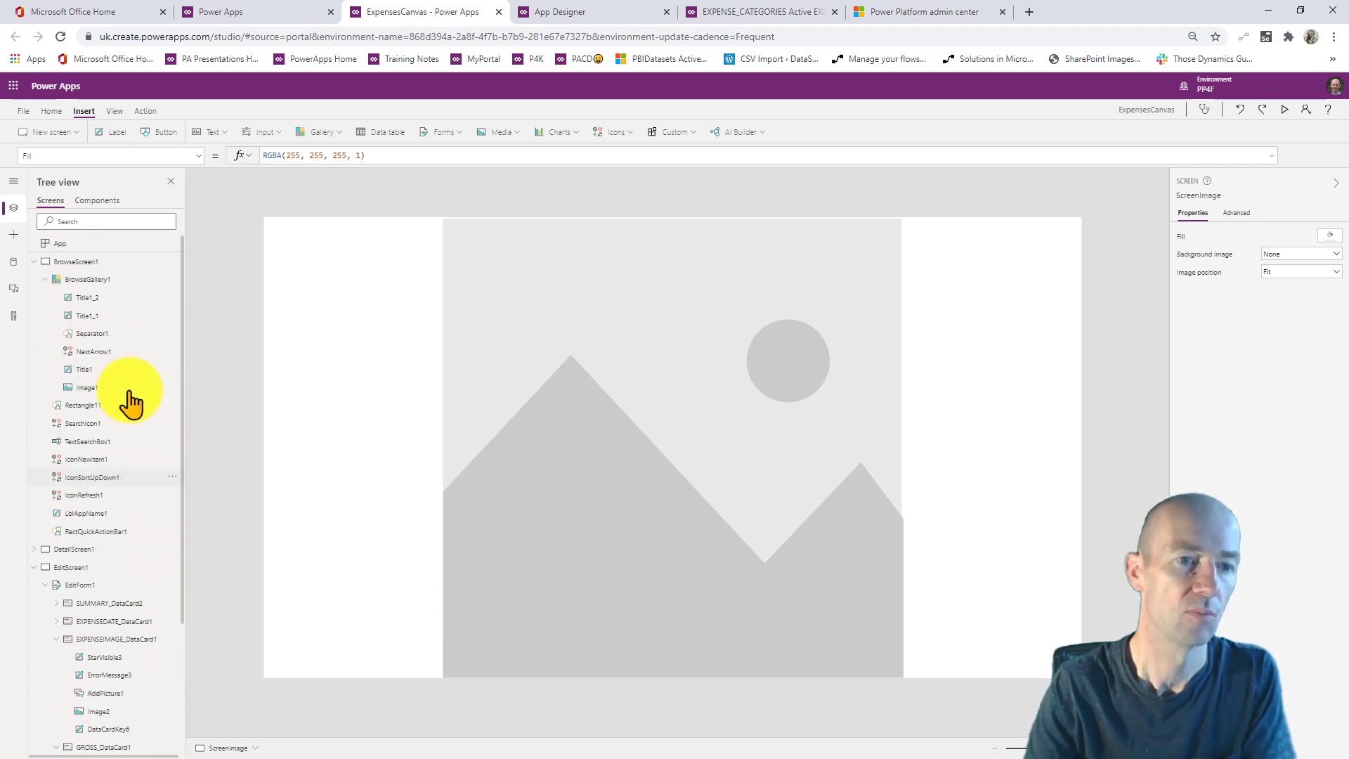
- Set the BrowseScreen1 thumbnail's OnSelect to Set(gvImage, ThisItem.EXPENSEIMAGE)
click(90, 261)
click(296, 383)
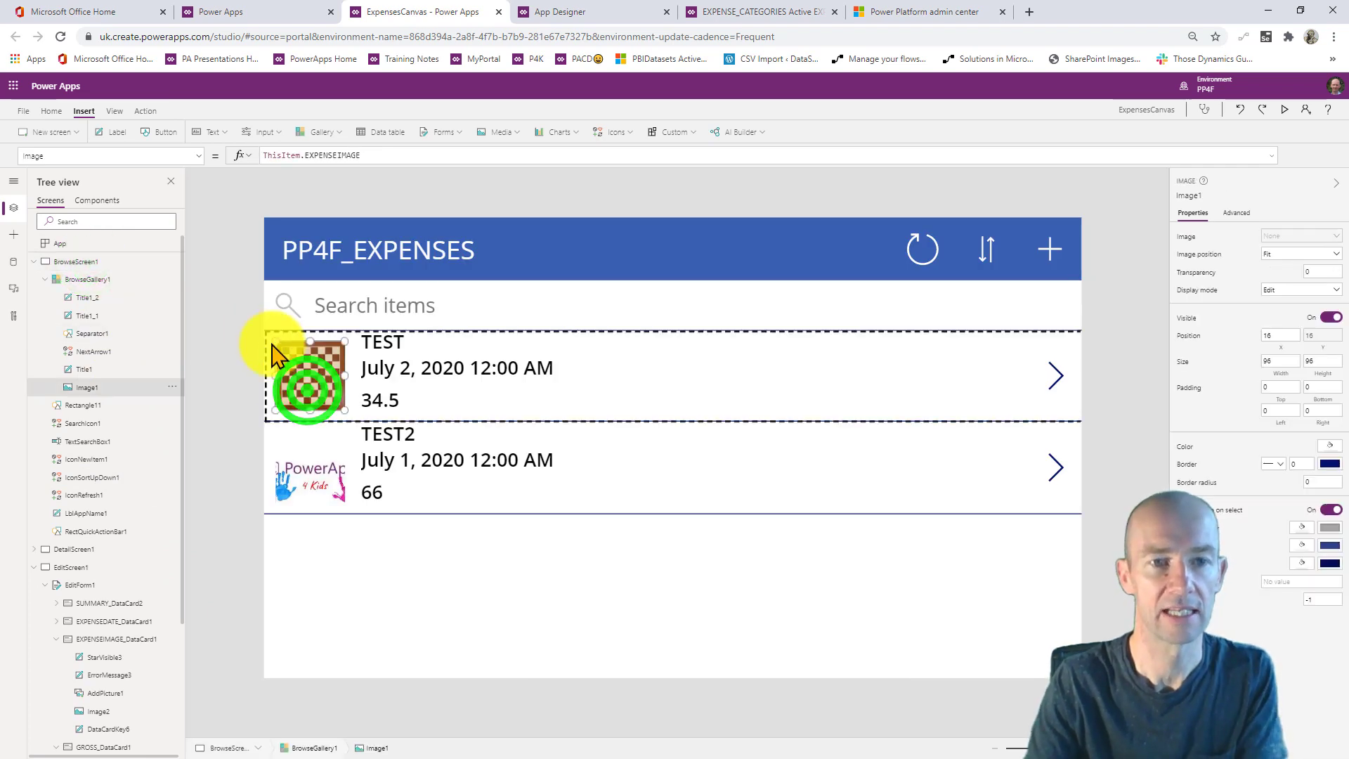
click(133, 159)
text(OnSelect)
key(Return)
drag(364, 152, 211, 165)
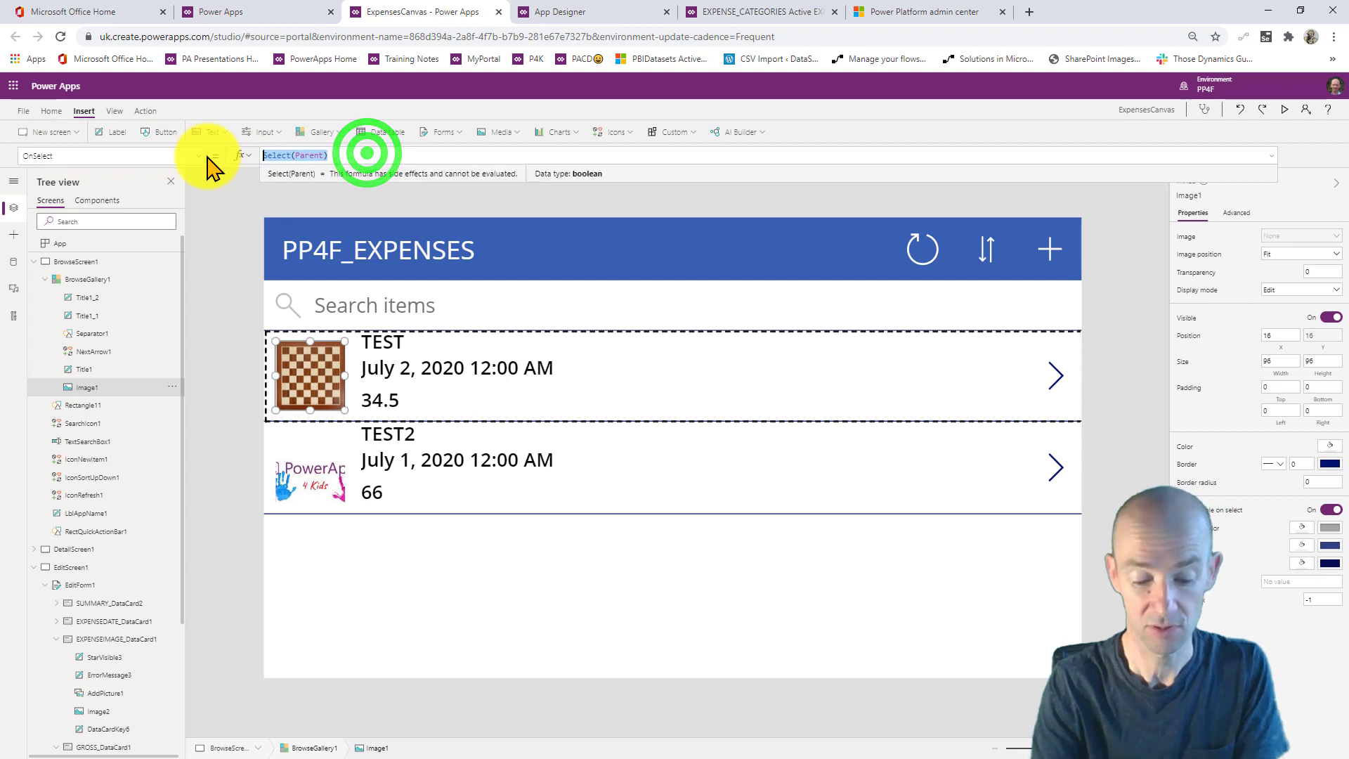
text(Set(gvc)
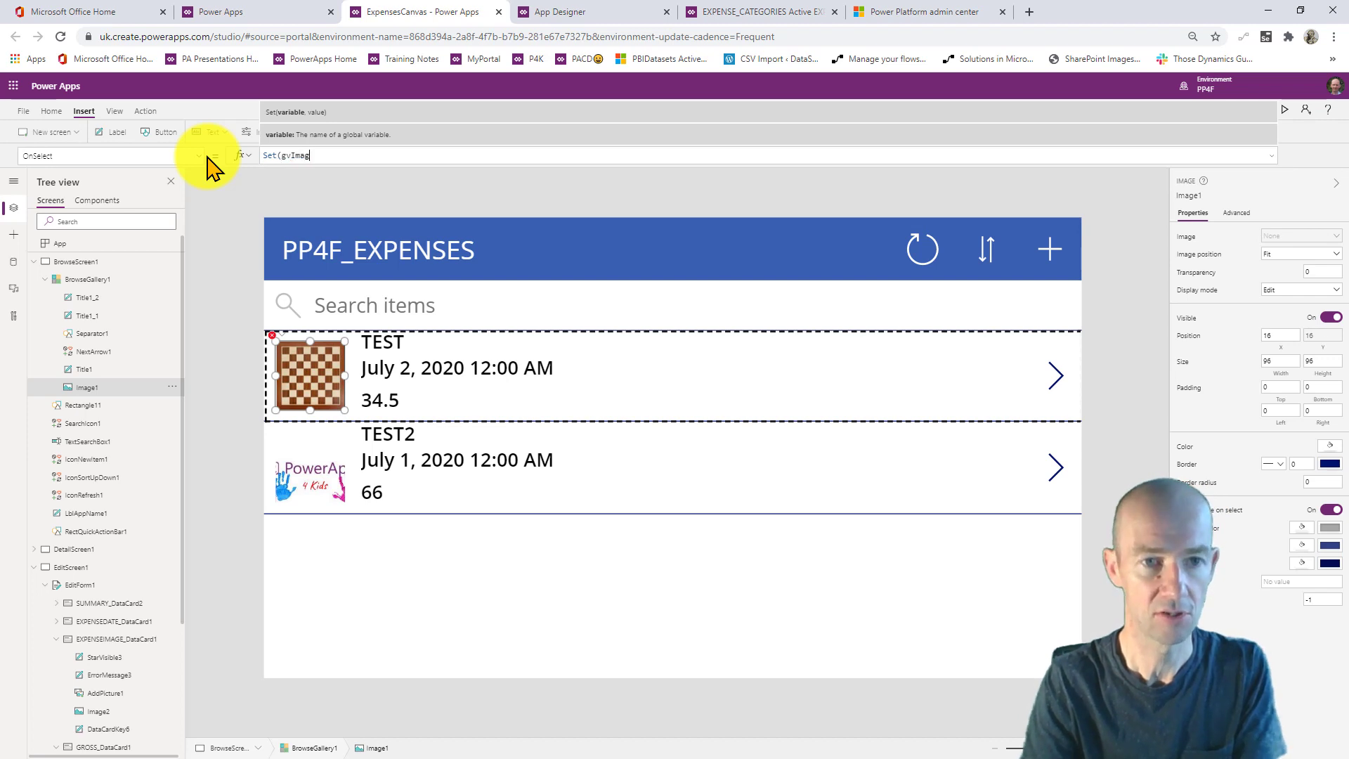
text(thisi)
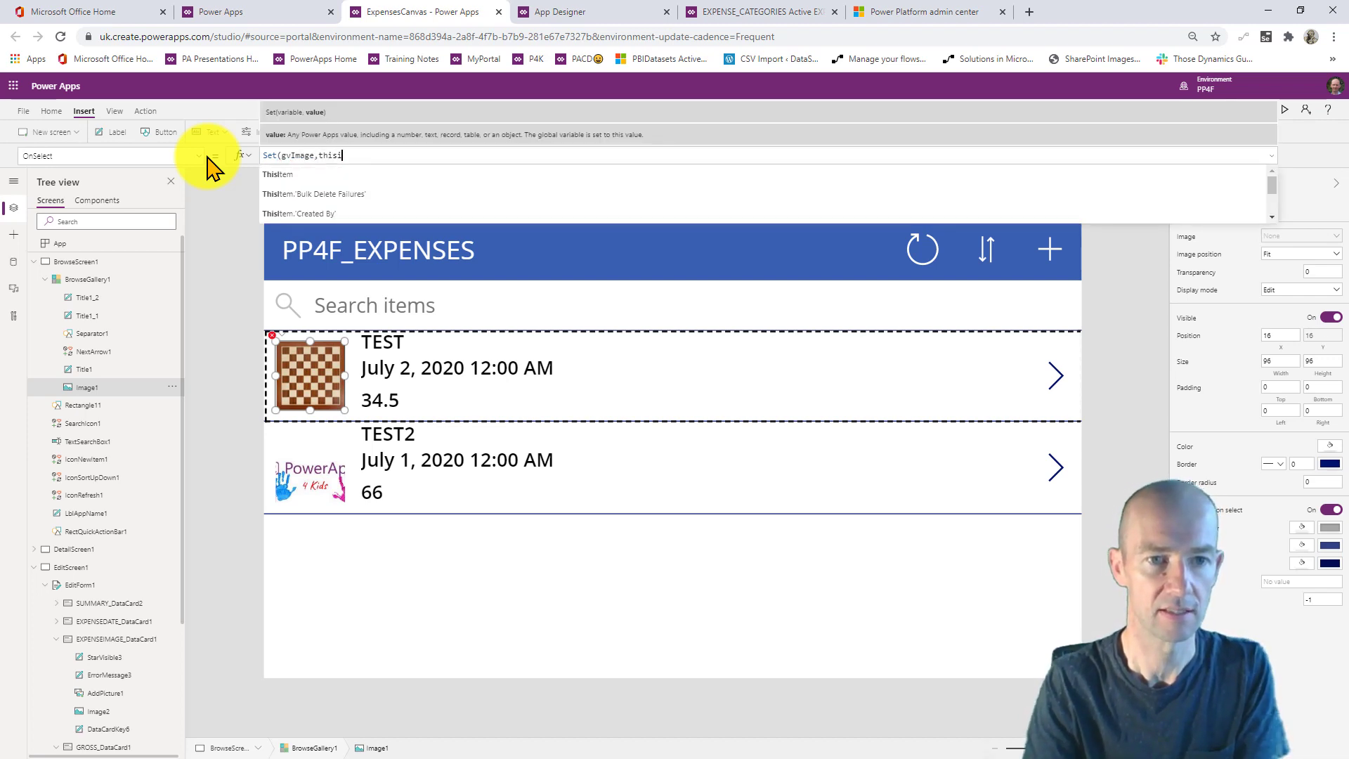
click(288, 176)
text(.)
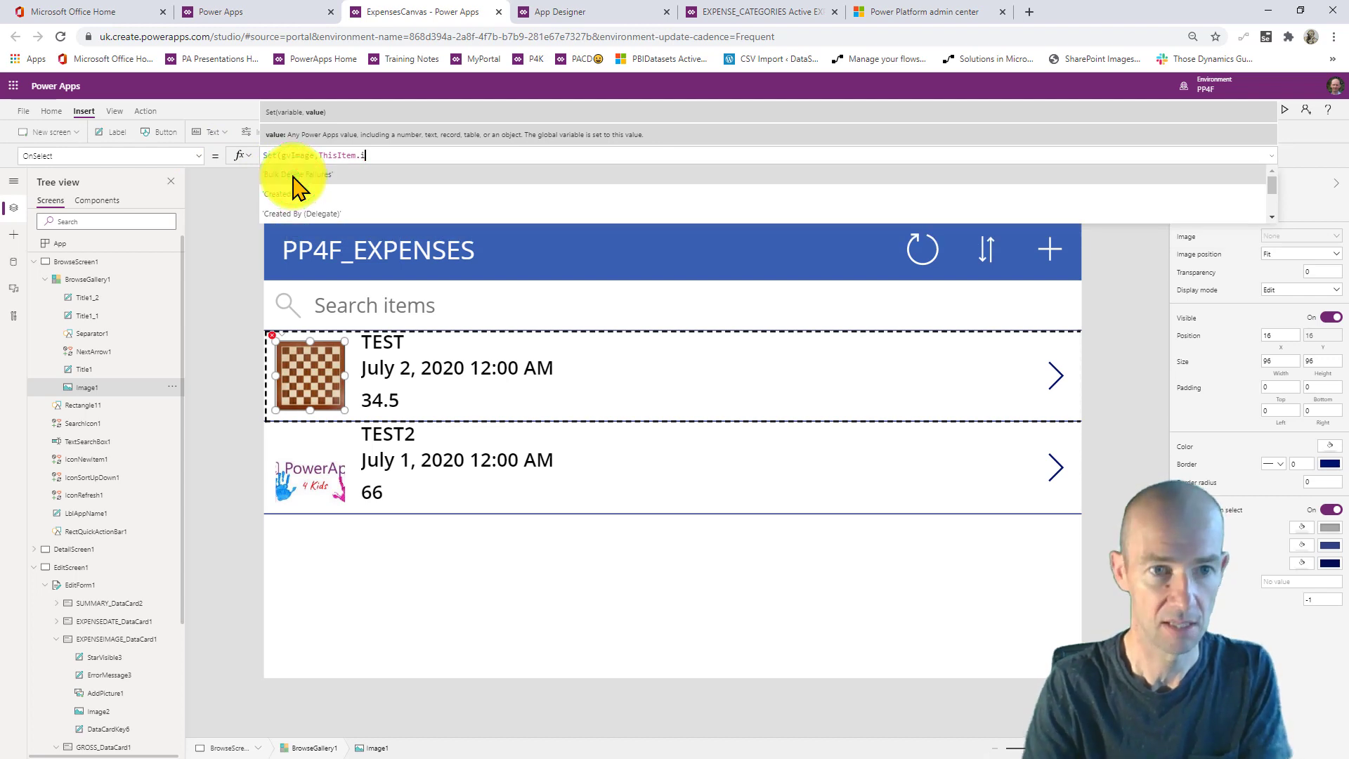
text(im)
click(294, 176)
text())
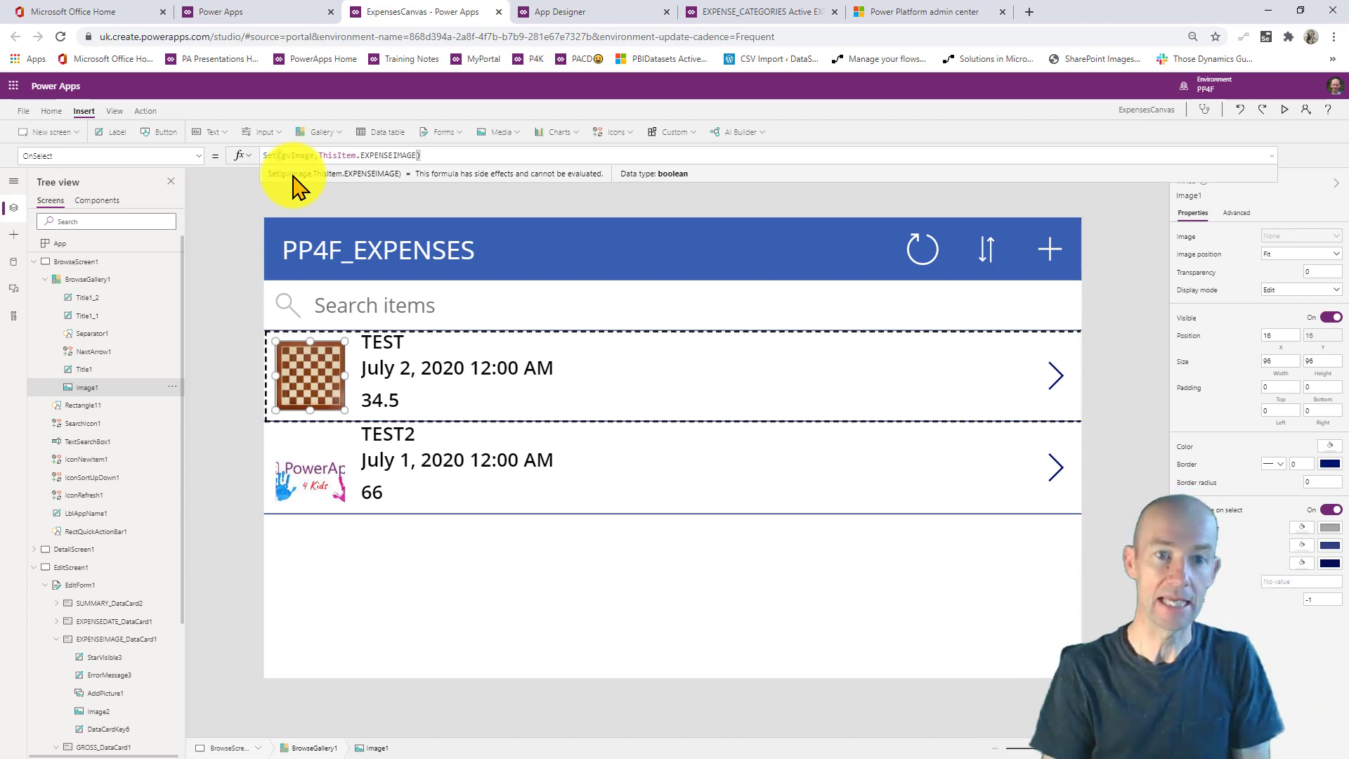
- Append Navigate(ScreenImage) to the thumbnail's OnSelect and preview the app
click(438, 151)
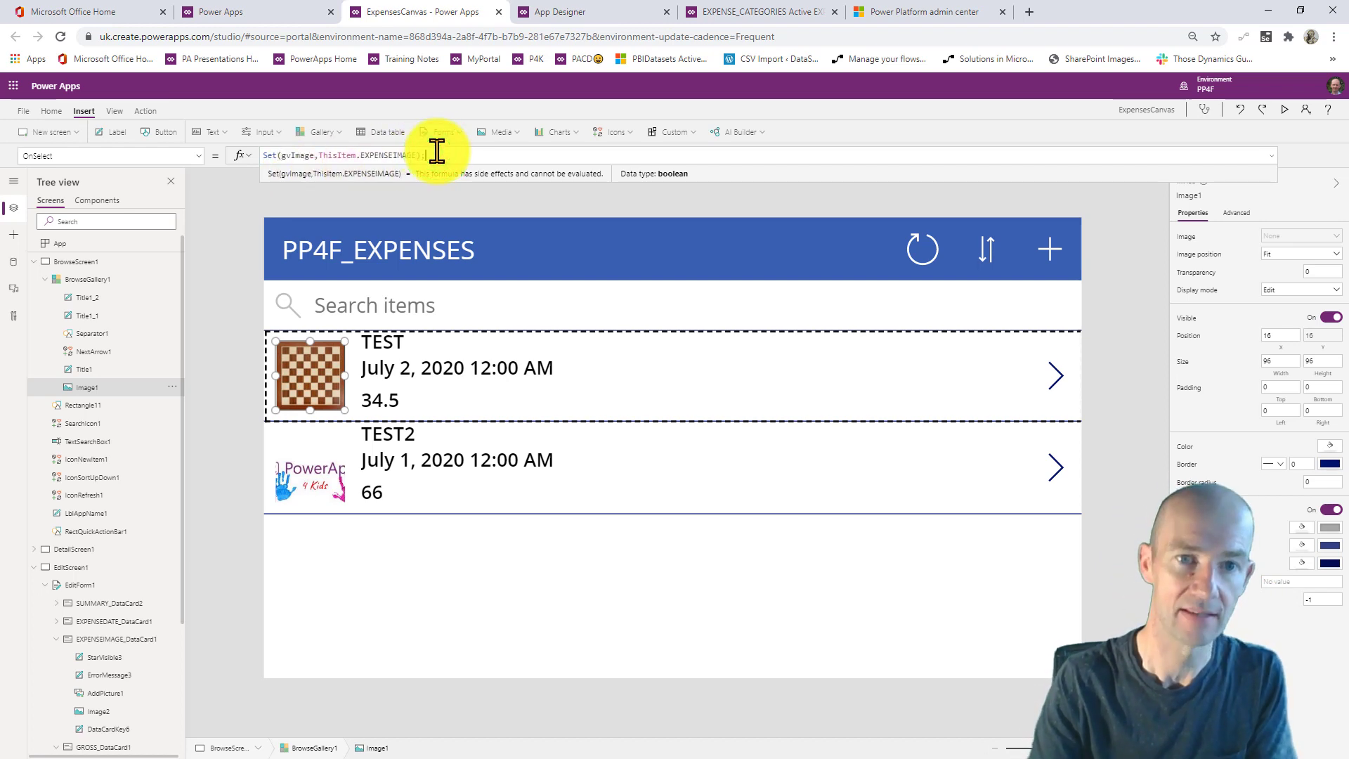
text(;navigate)
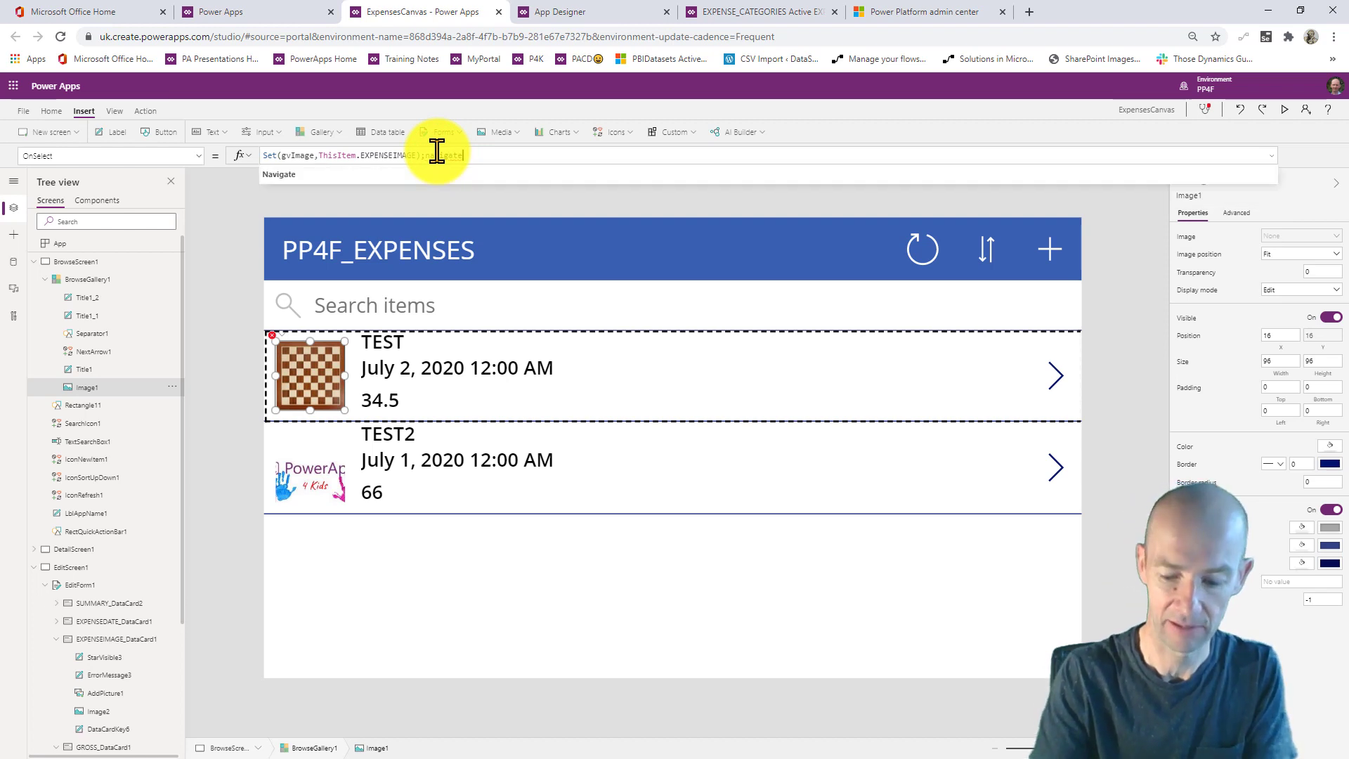
text((scre)
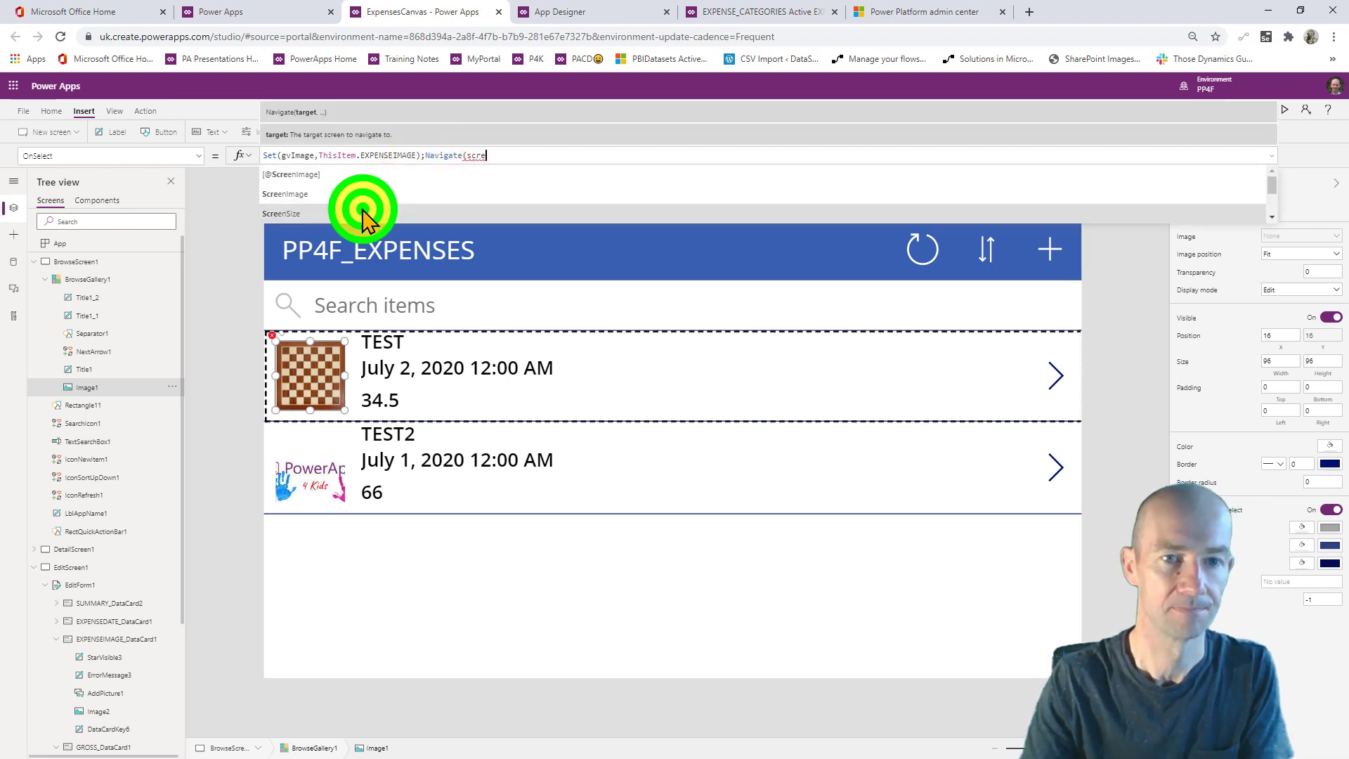
click(363, 211)
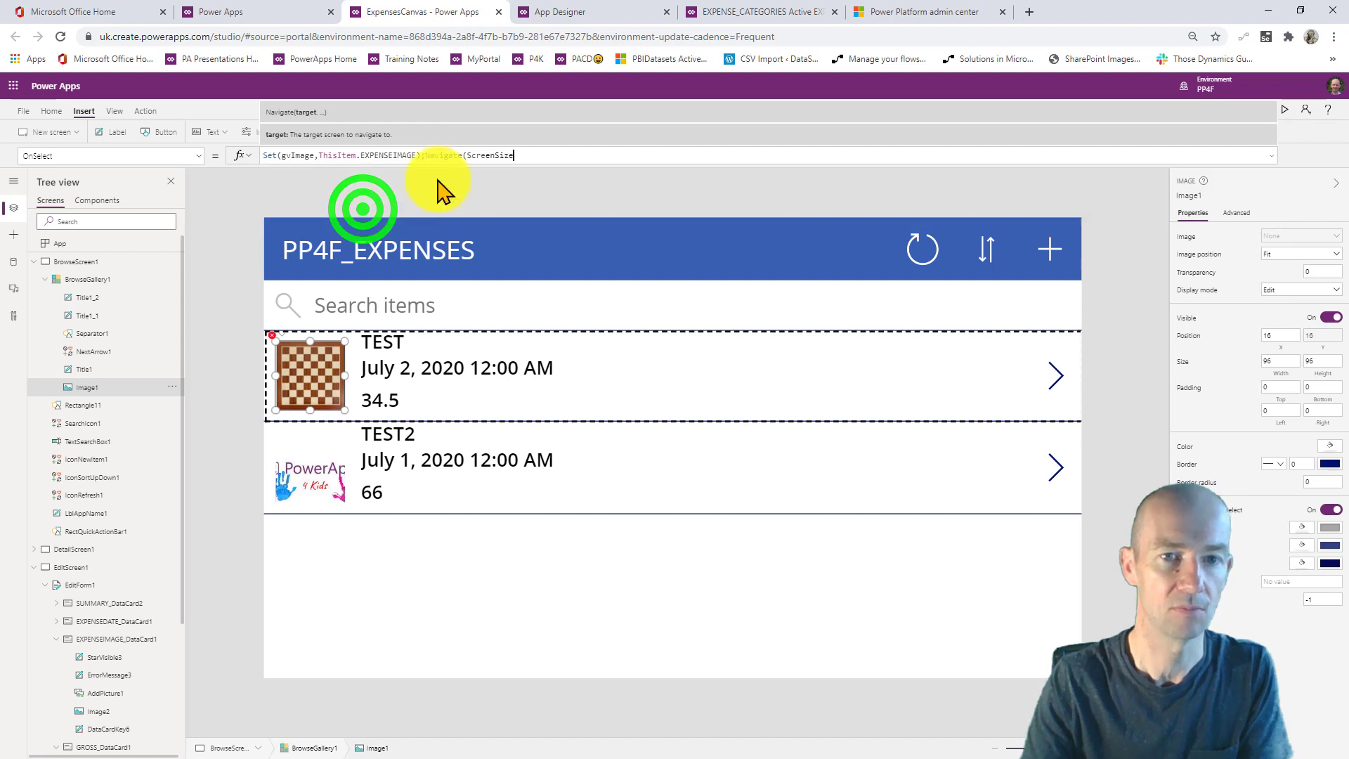
key(BackSpace)
key(BackSpace)
key(BackSpace)
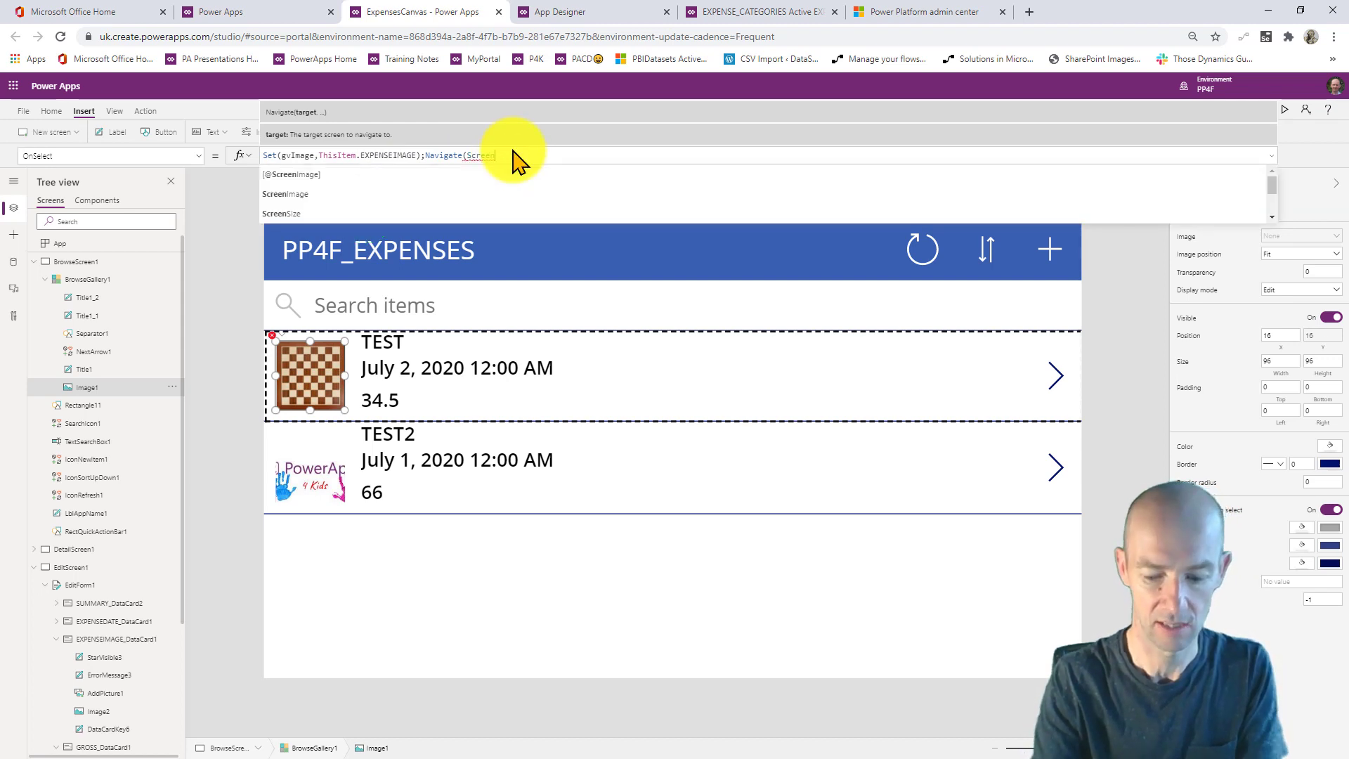
click(446, 192)
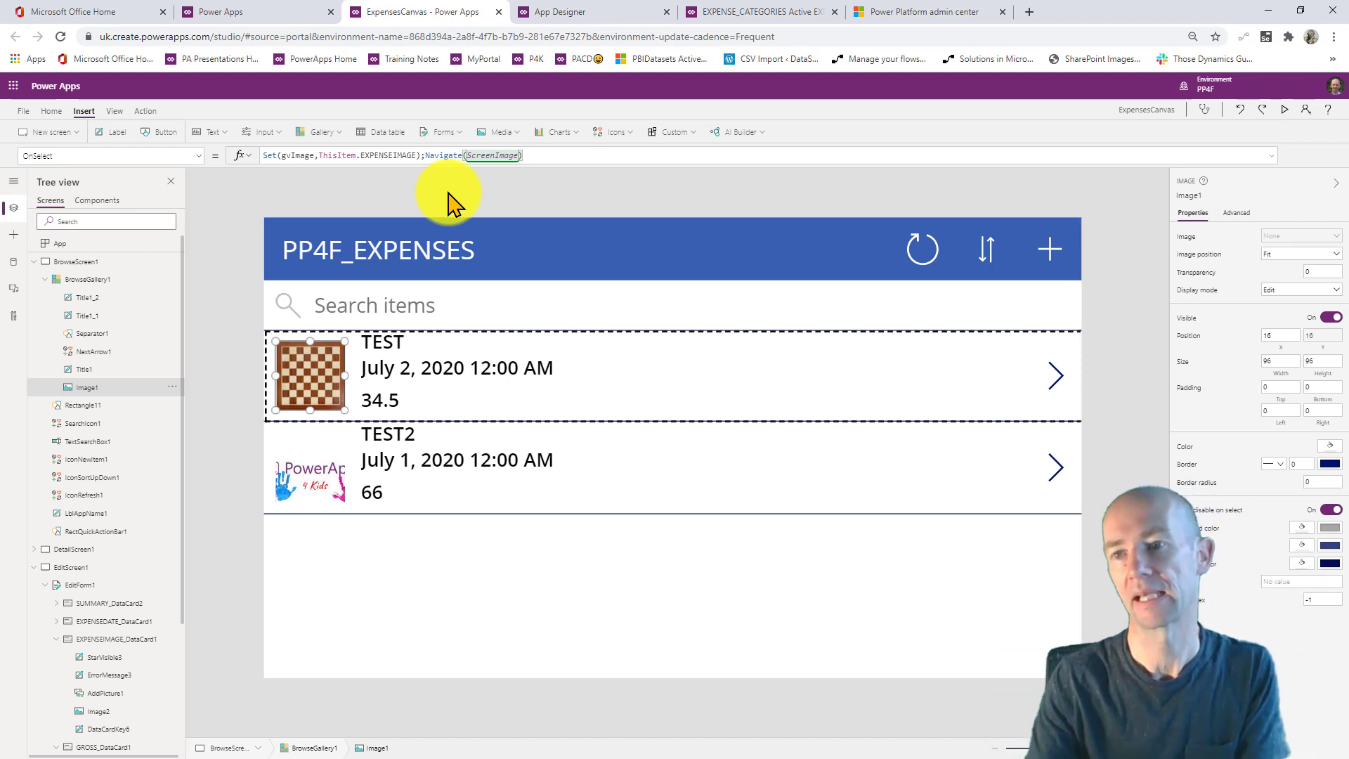
click(1285, 110)
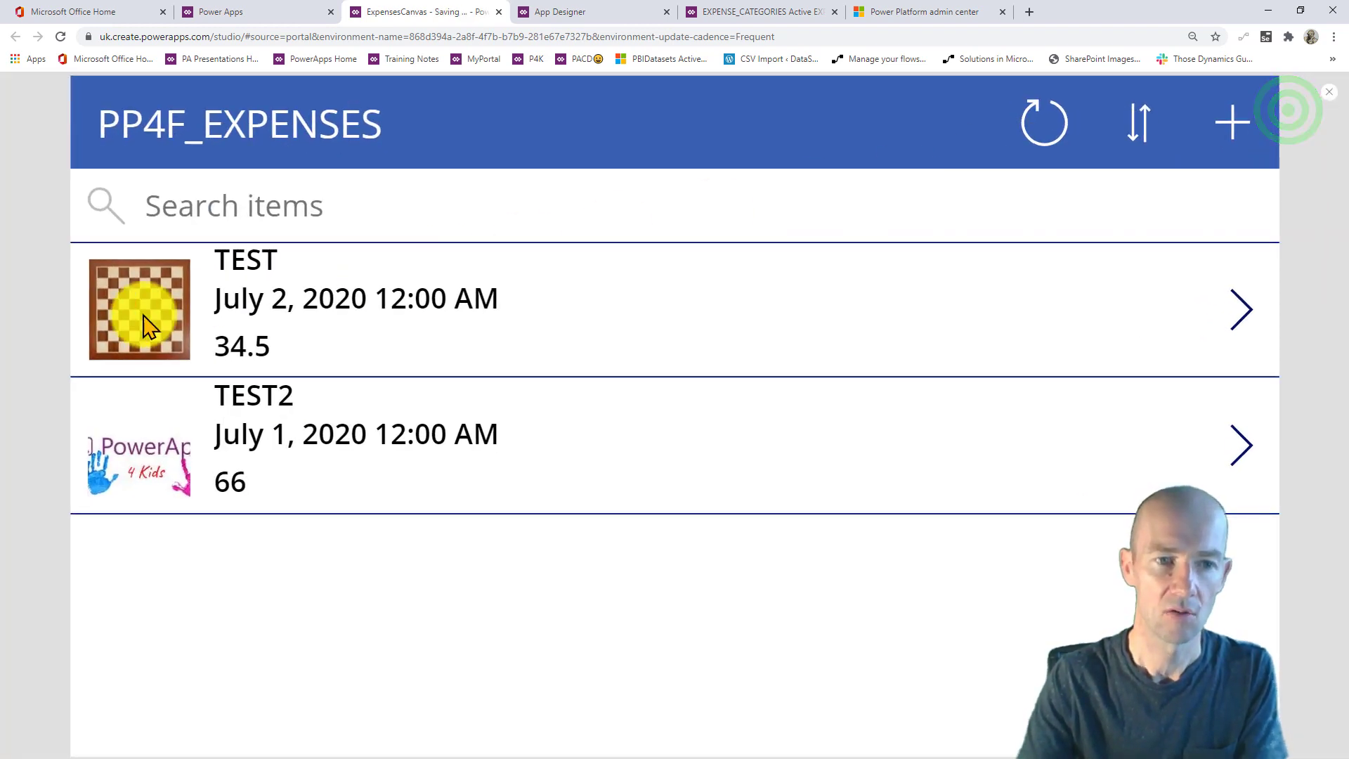
- Tap the TEST expense's thumbnail to test navigation, then close the preview
click(144, 318)
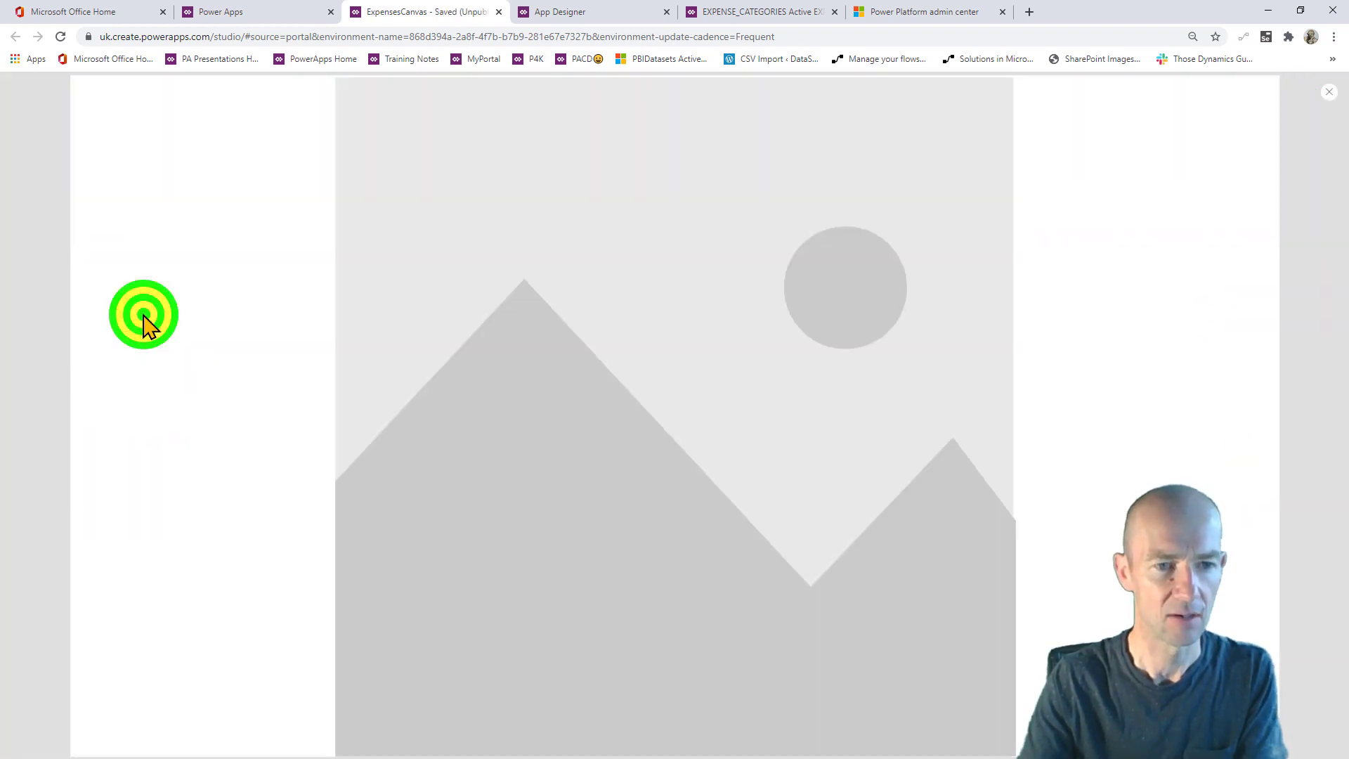
click(1329, 97)
click(626, 424)
- Replace SampleImage with gvImage in Image3's Image property
click(773, 455)
click(698, 470)
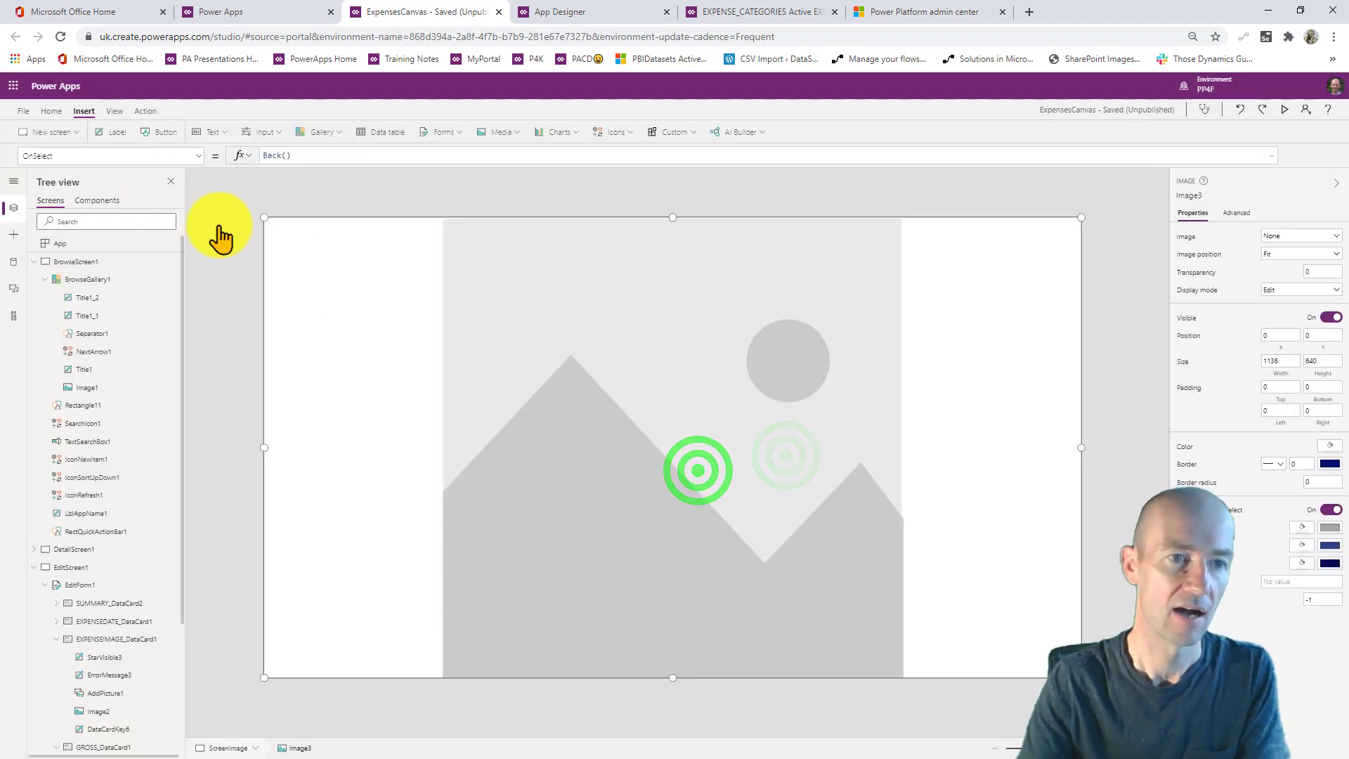
click(82, 155)
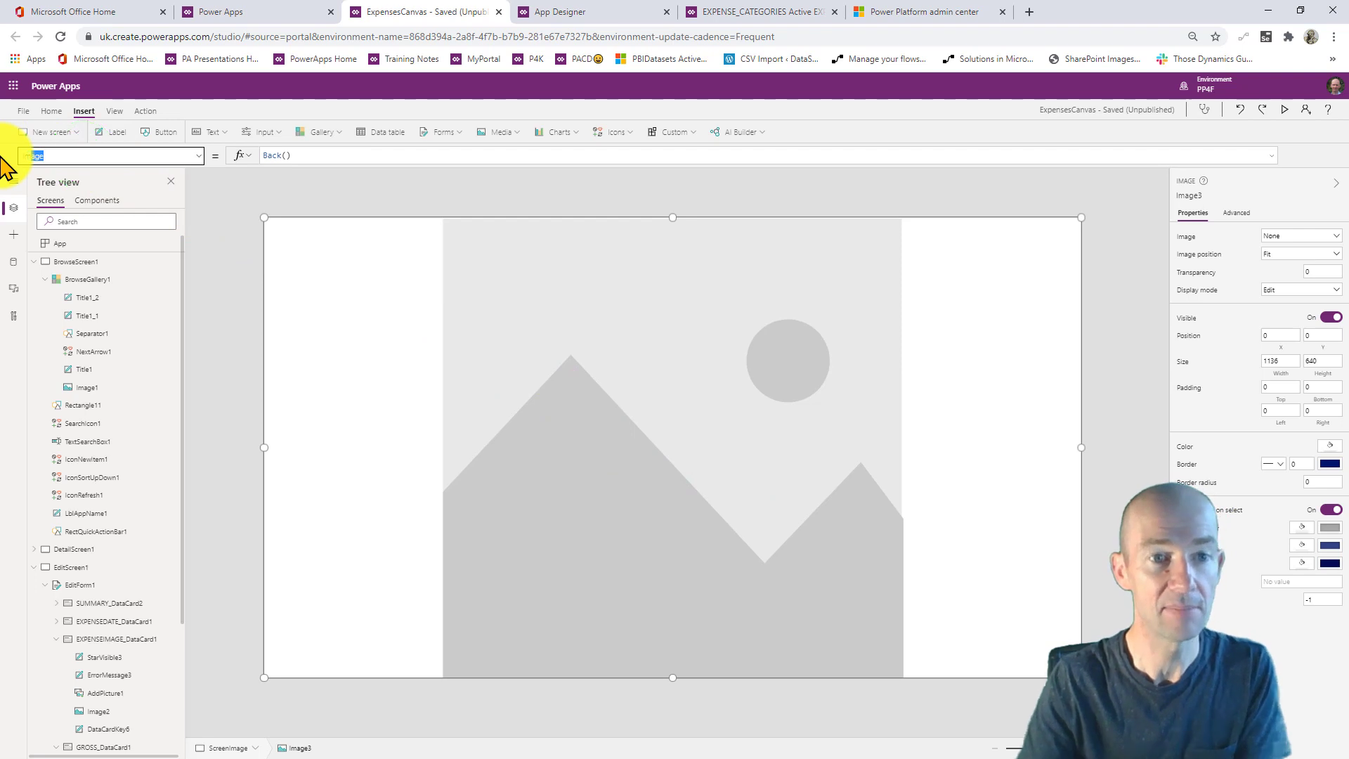
drag(327, 155, 219, 168)
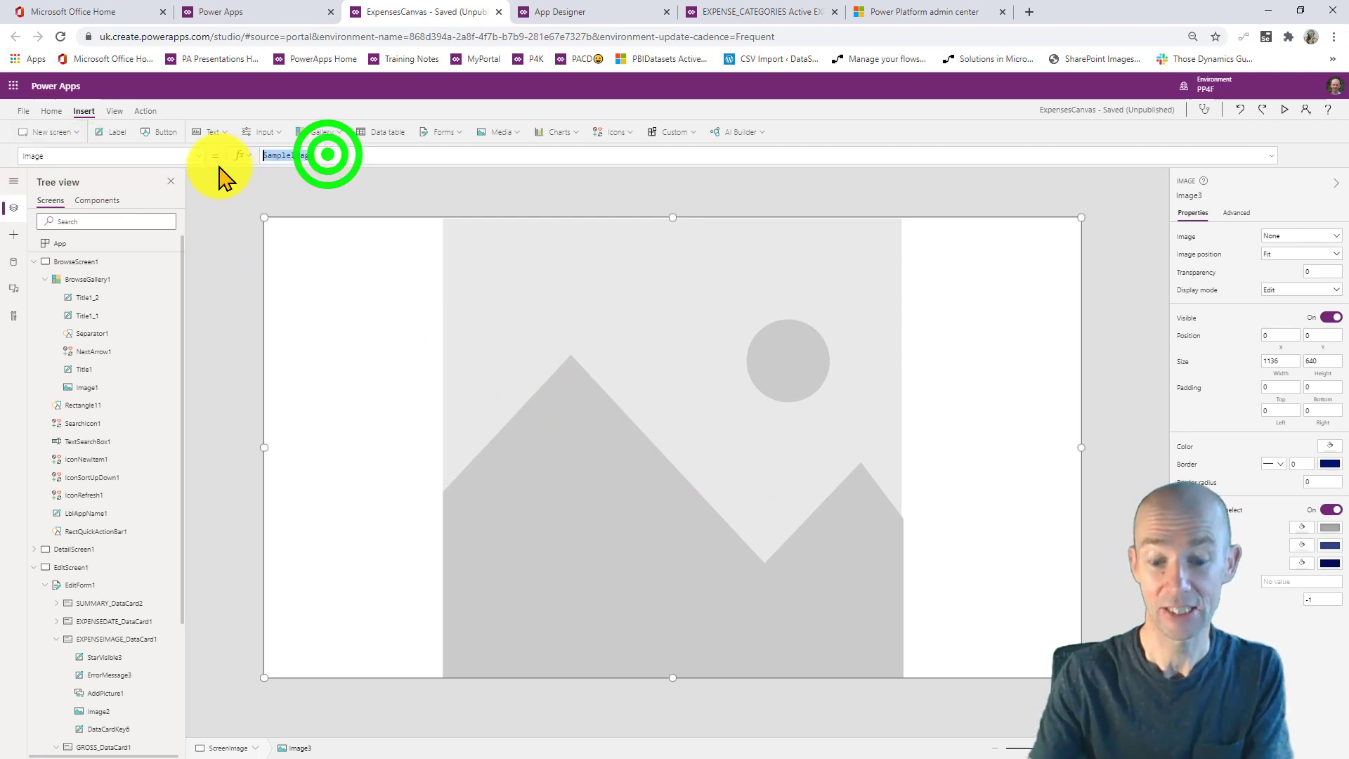
text(gvImage)
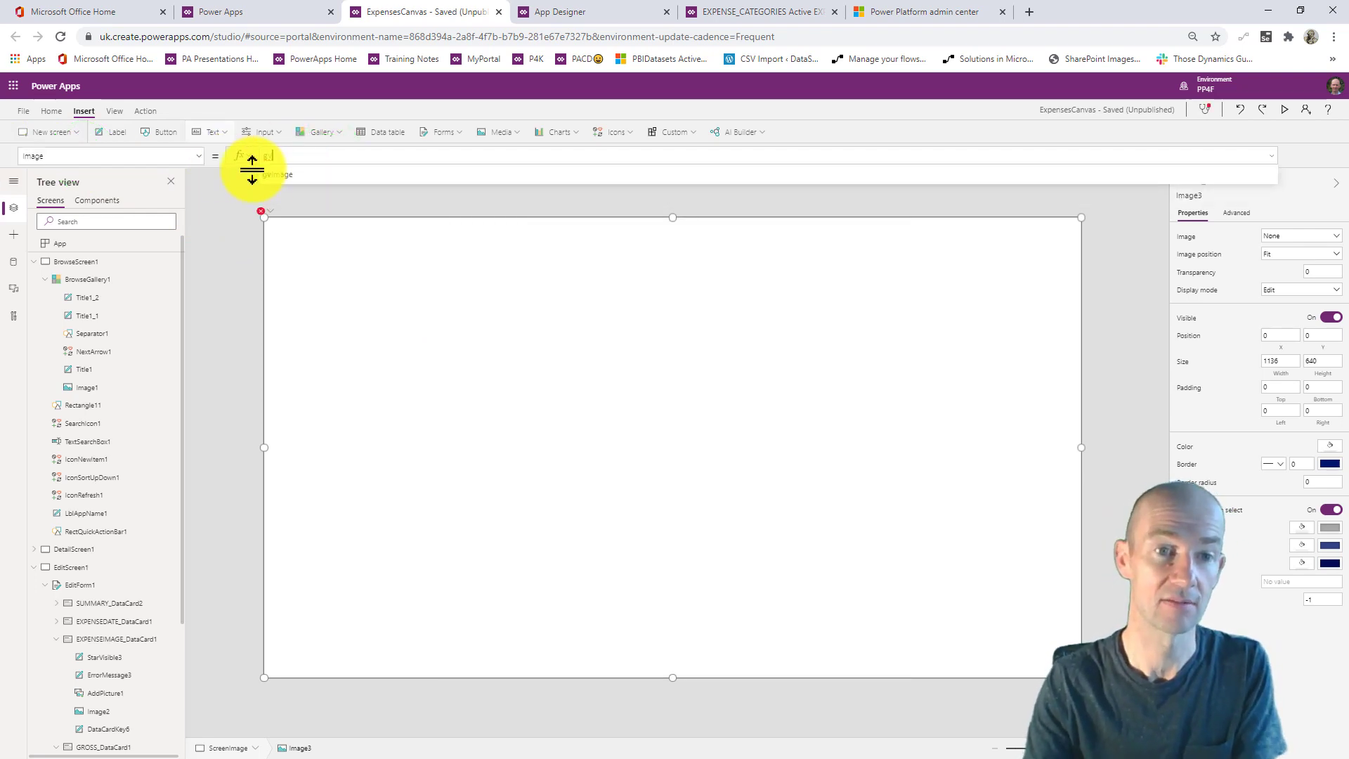
click(309, 175)
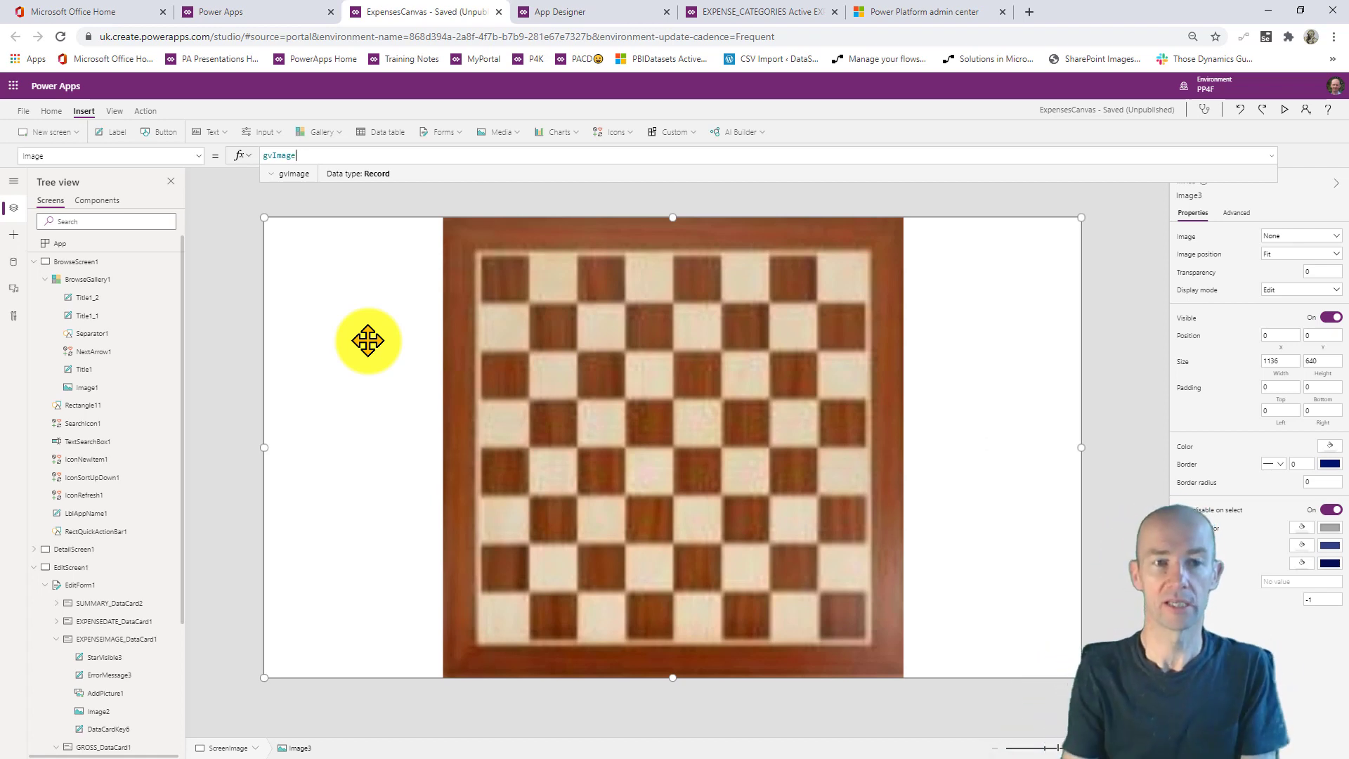
- Change the thumbnail's OnSelect to store ThisItem.EXPENSEIMAGE.Full in gvImage
click(101, 257)
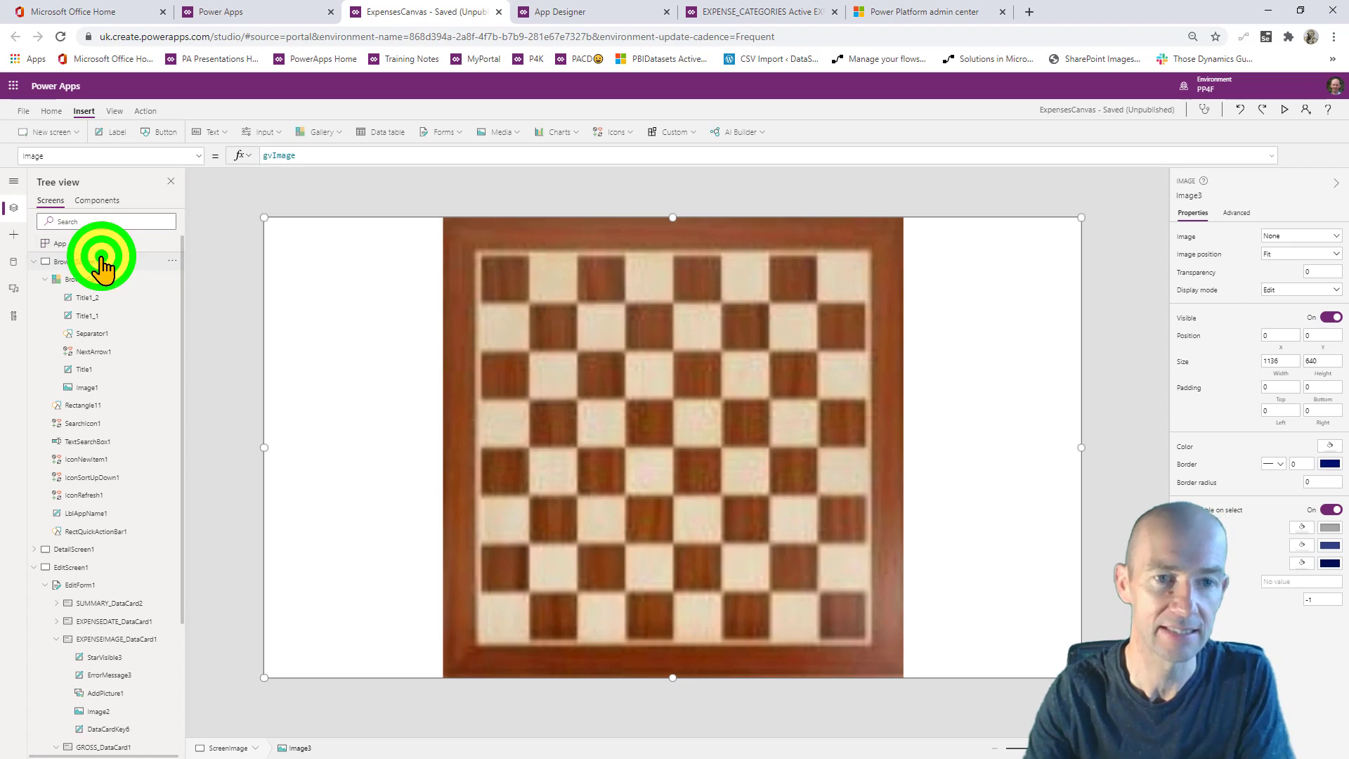
click(327, 373)
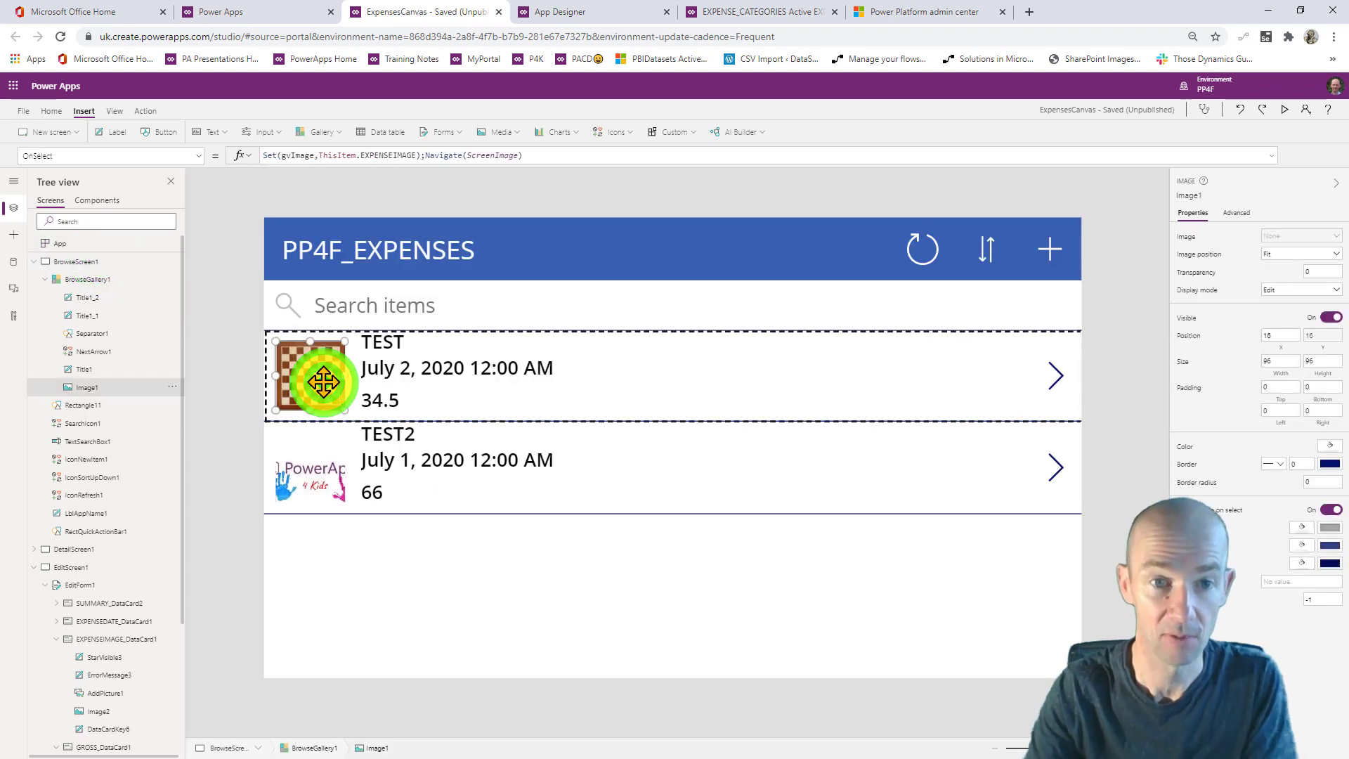
click(413, 155)
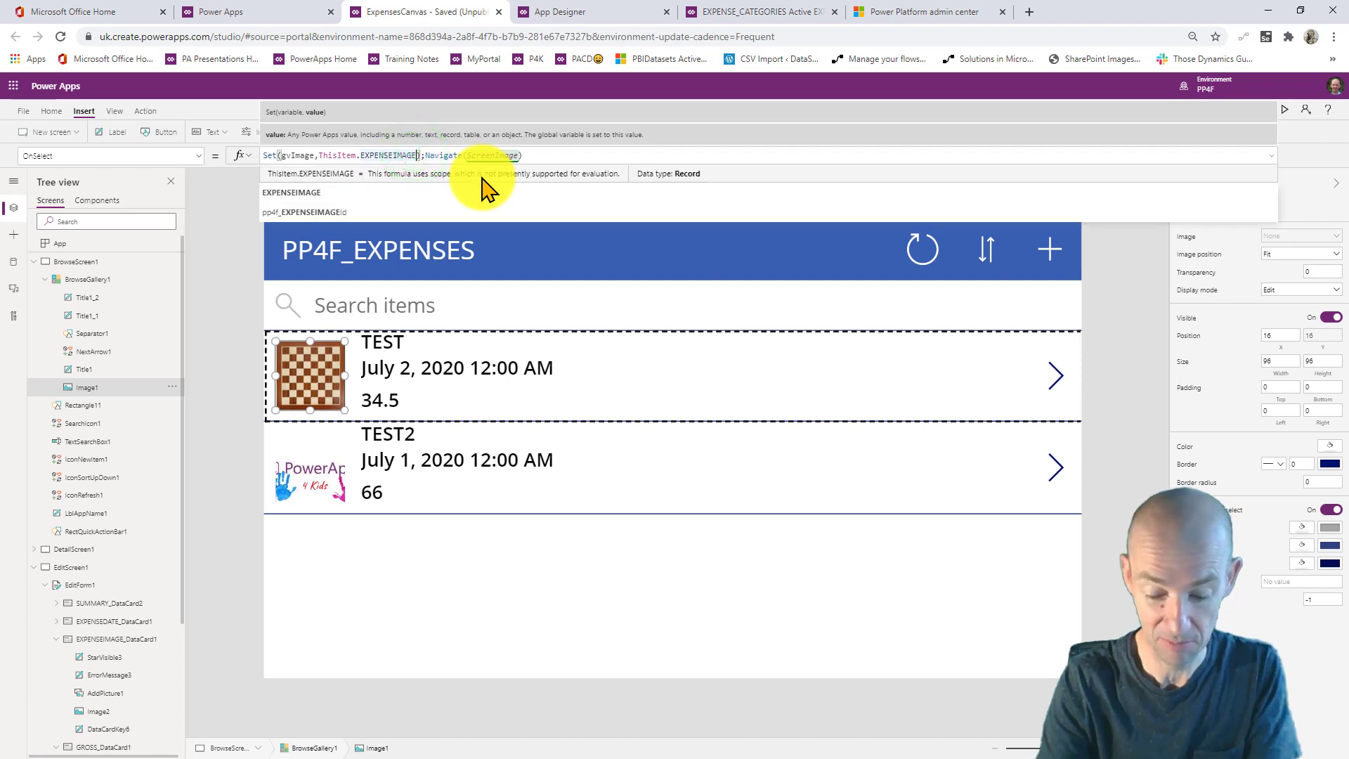
text(.ful)
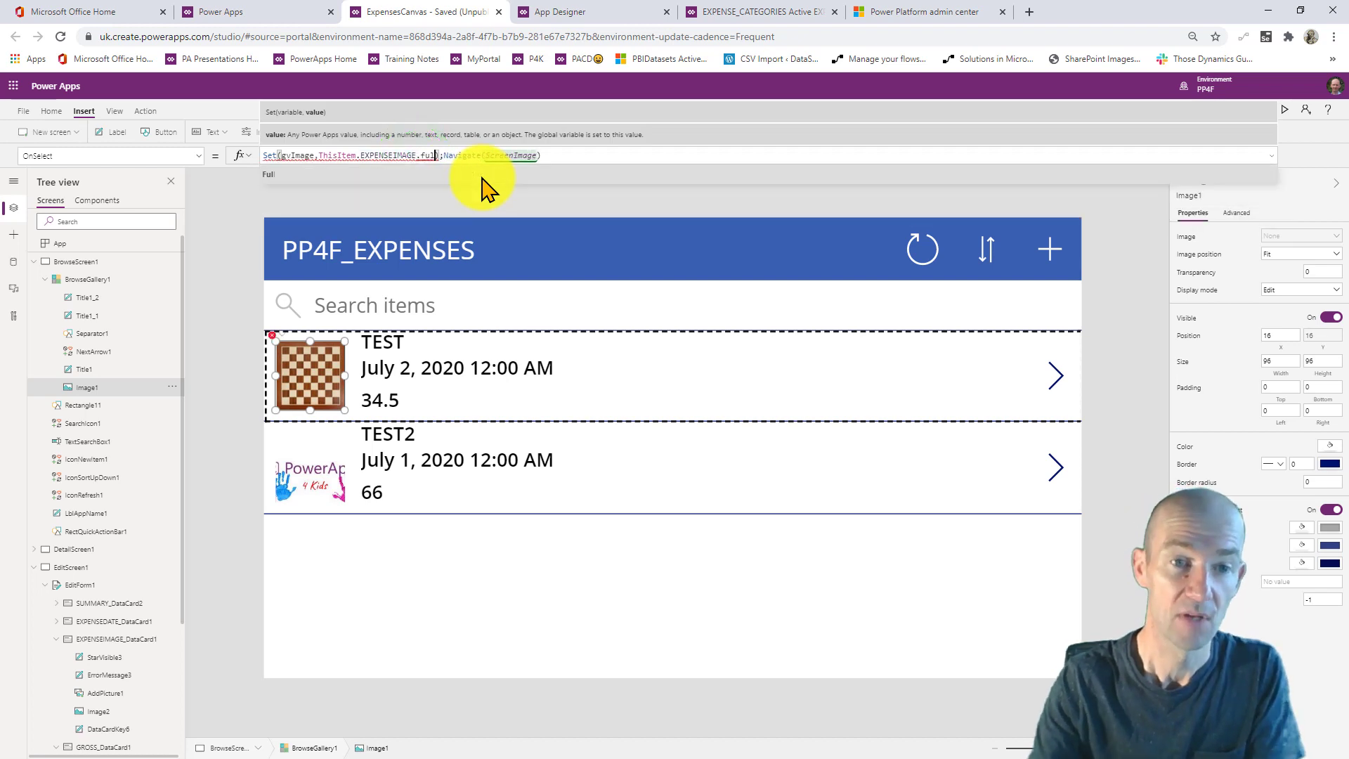
click(422, 174)
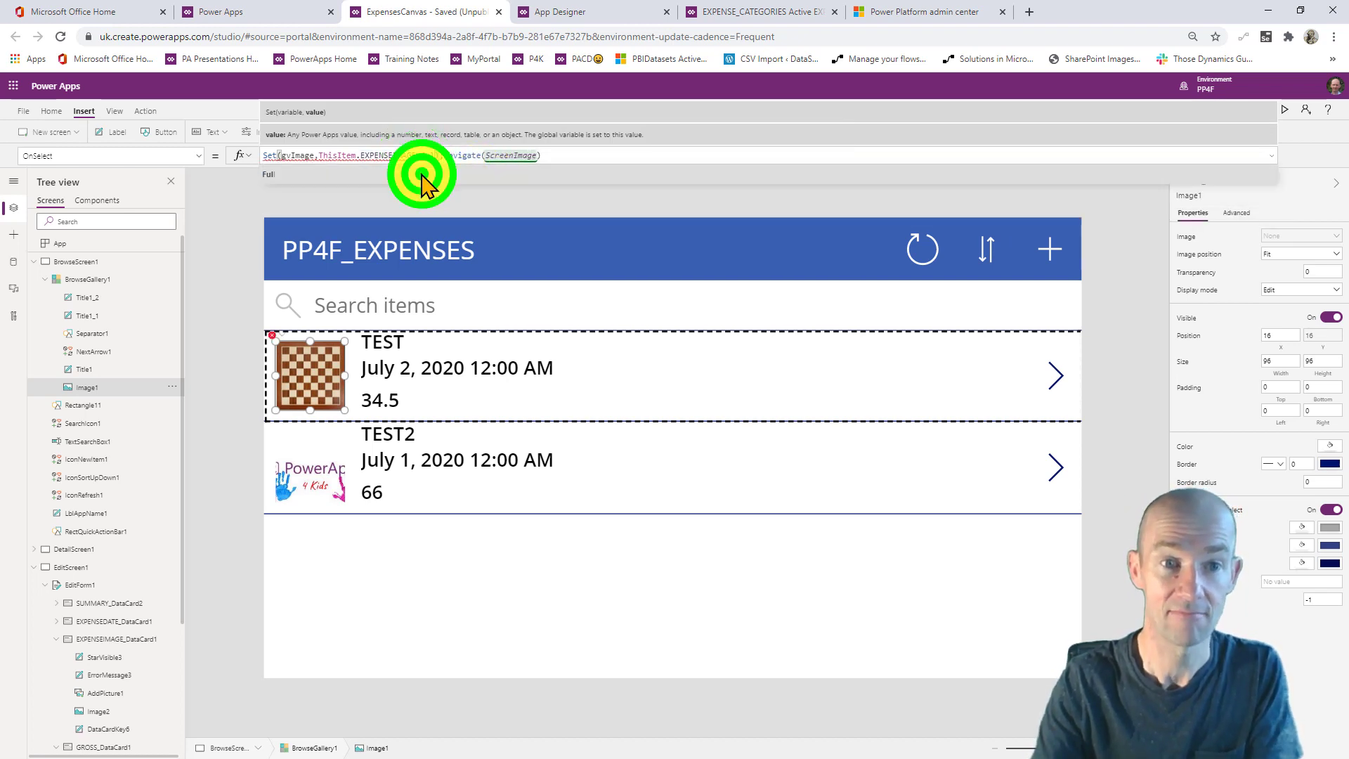
click(539, 549)
- Preview the app and confirm the TEST expense's chessboard image shows full-screen
click(1284, 110)
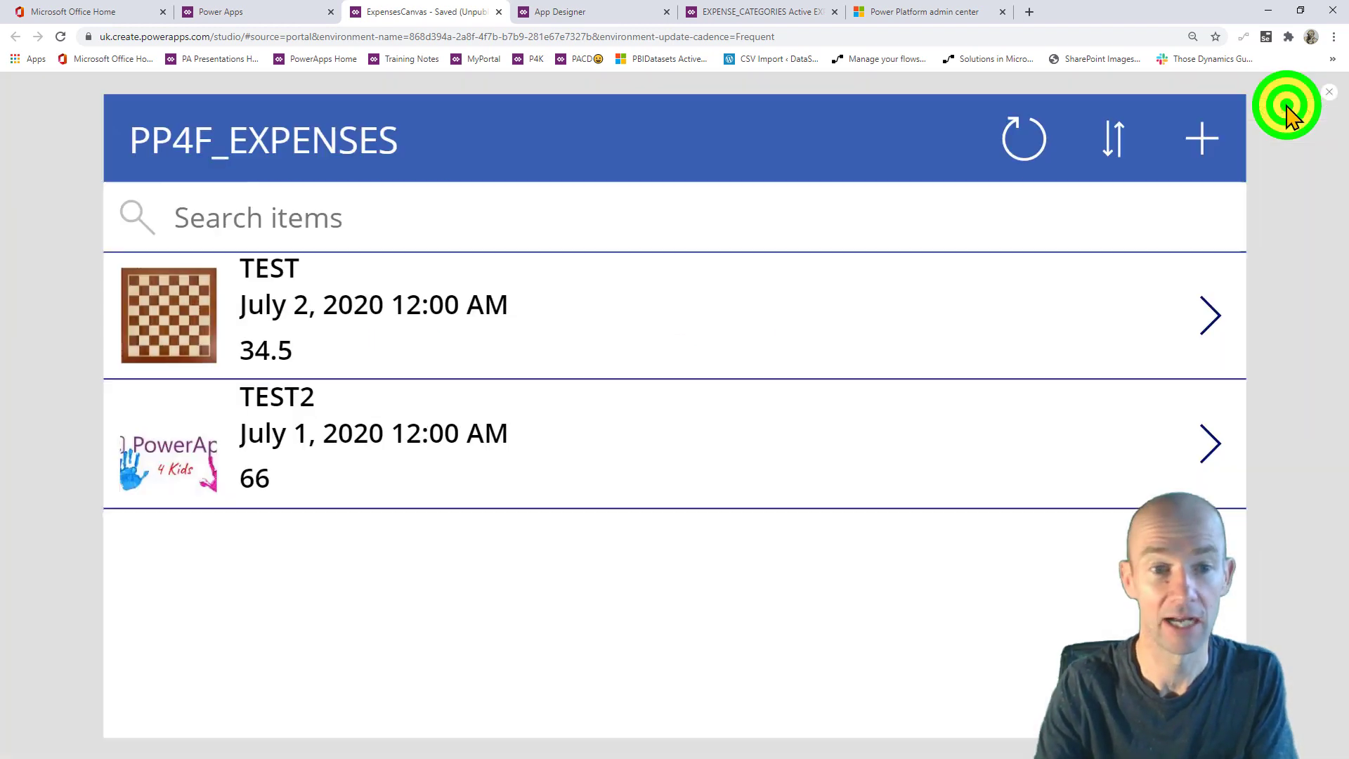
click(138, 311)
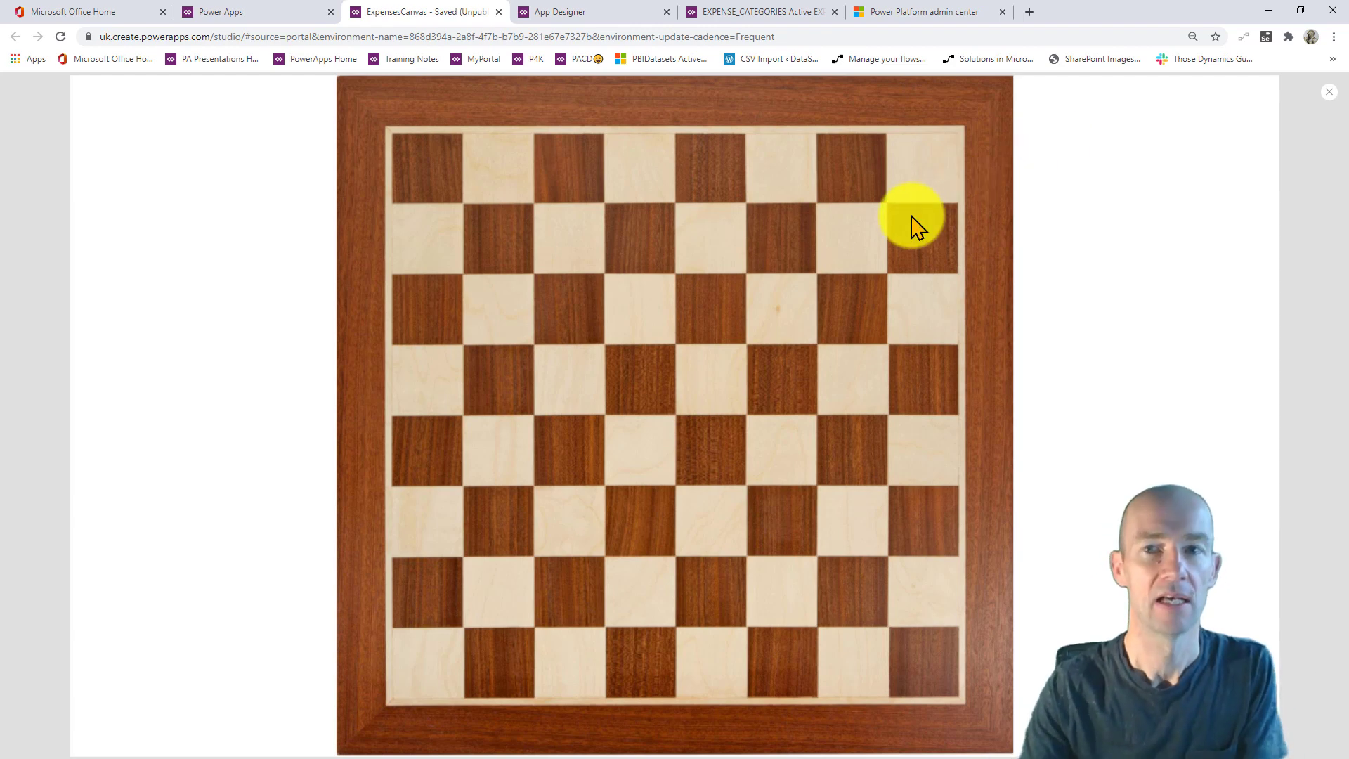
click(1333, 99)
click(764, 460)
click(573, 439)
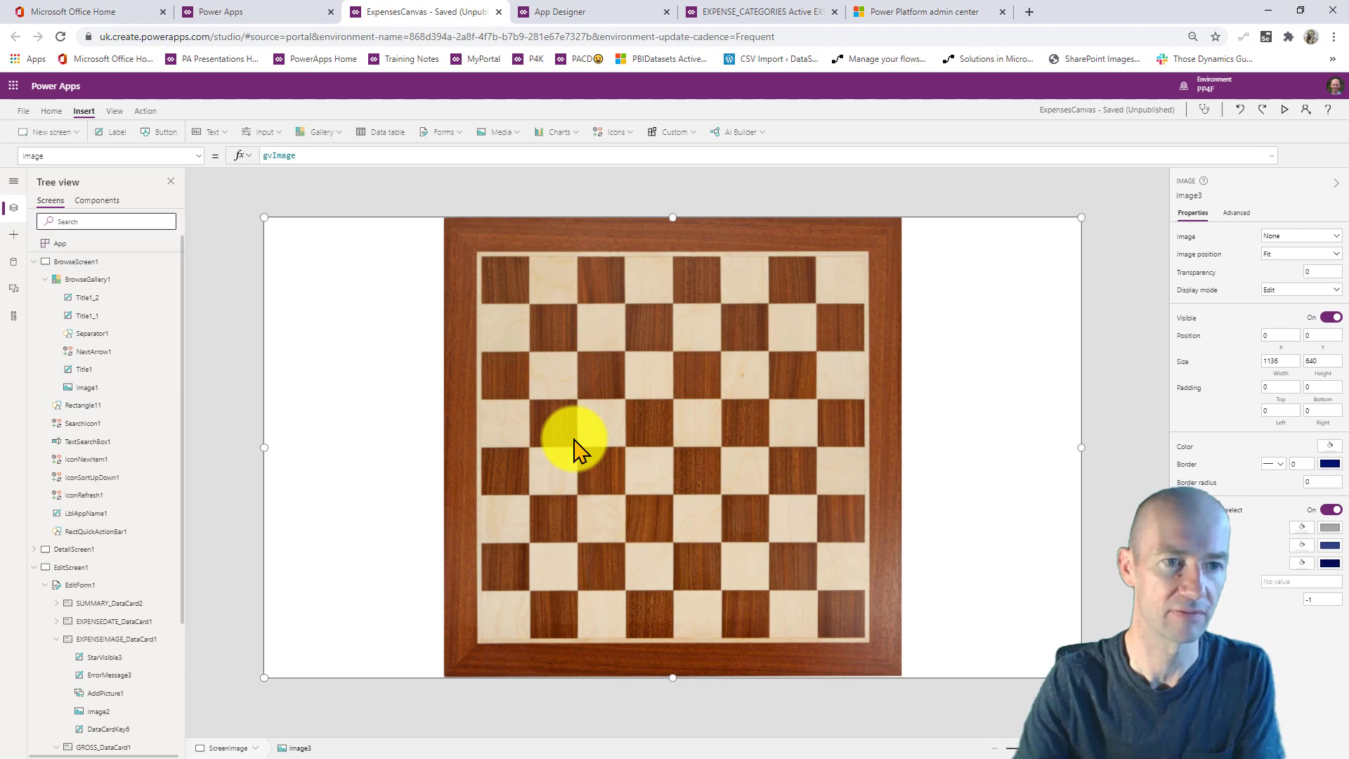
- In preview, edit the TEST expense and pick a replacement image from Downloads
click(76, 260)
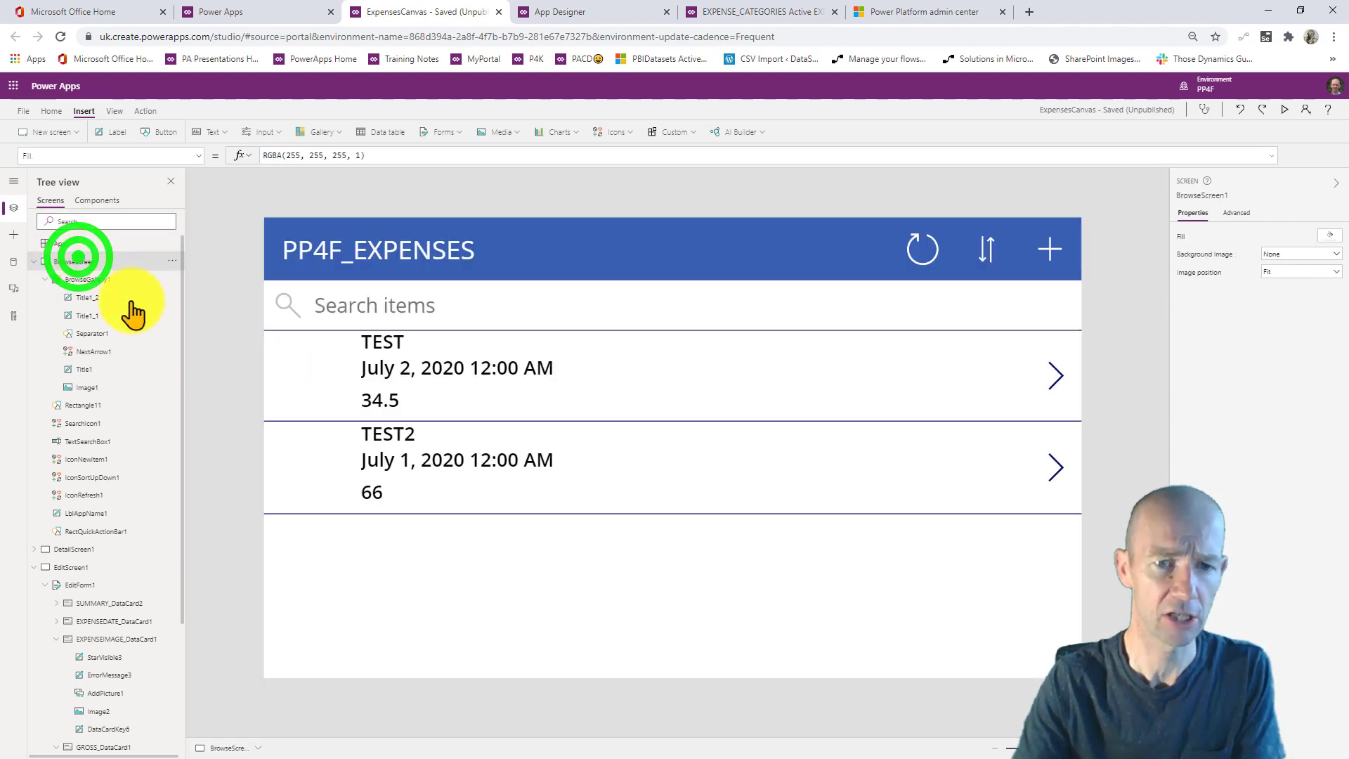
click(422, 542)
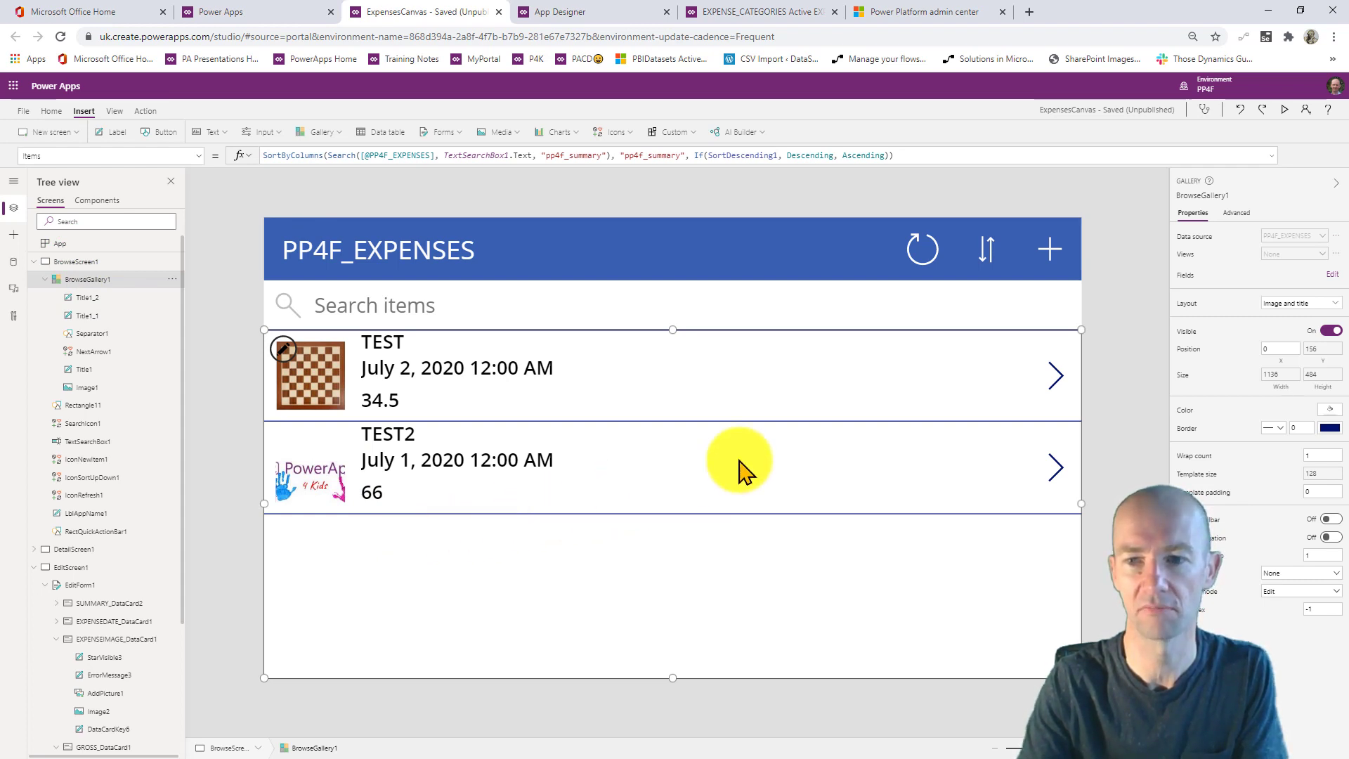
click(1055, 378)
click(1284, 109)
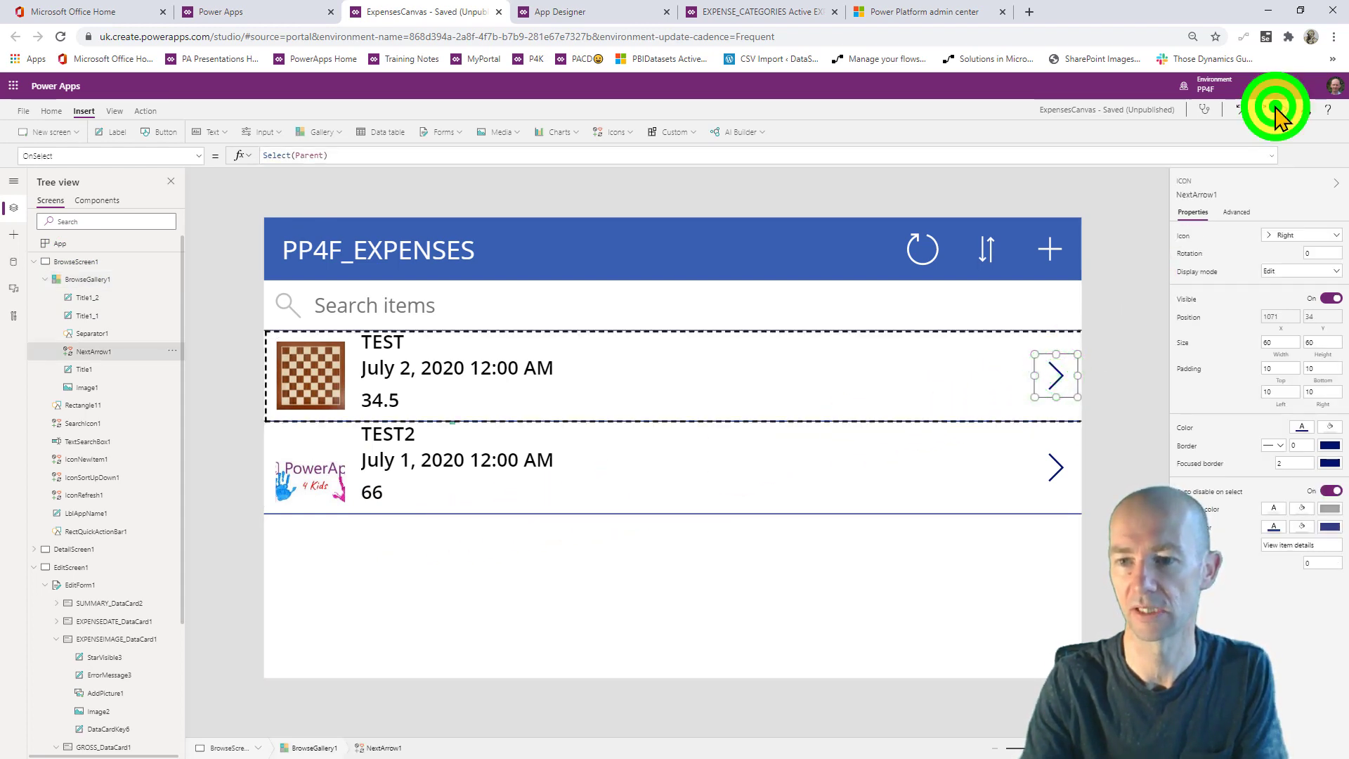
click(1240, 313)
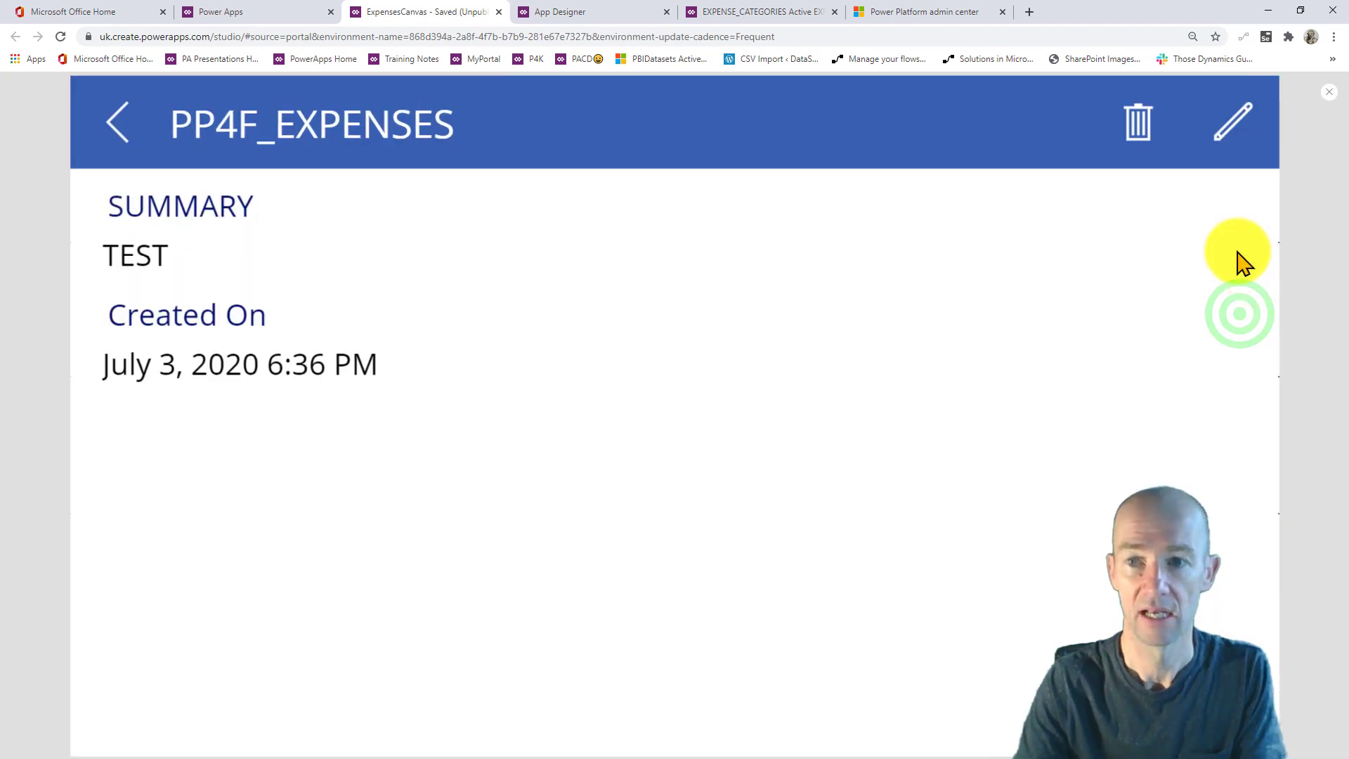
click(1232, 120)
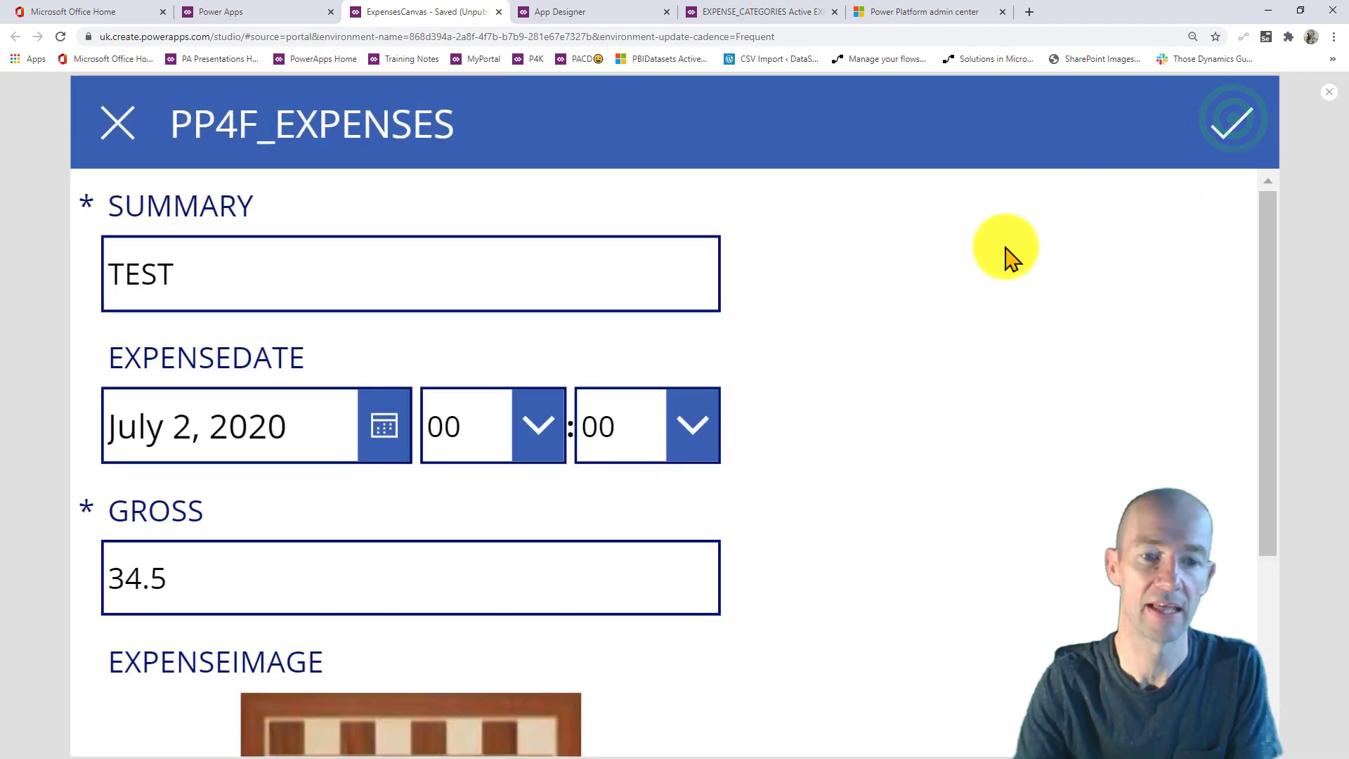
scroll(431, 579, down, 4)
click(386, 597)
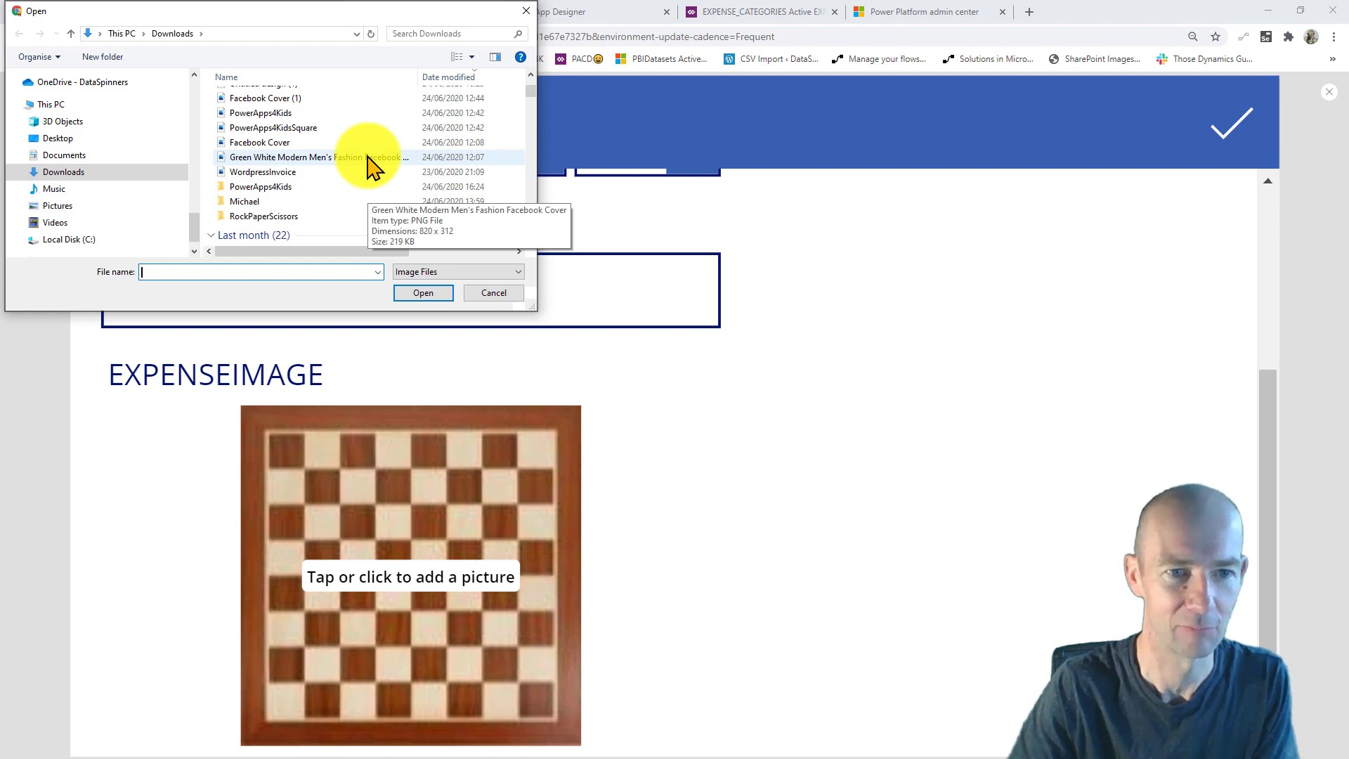
- Load the DataSpinnersCanvaStatic picture into the TEST expense's image and submit the form
scroll(370, 168, down, 3)
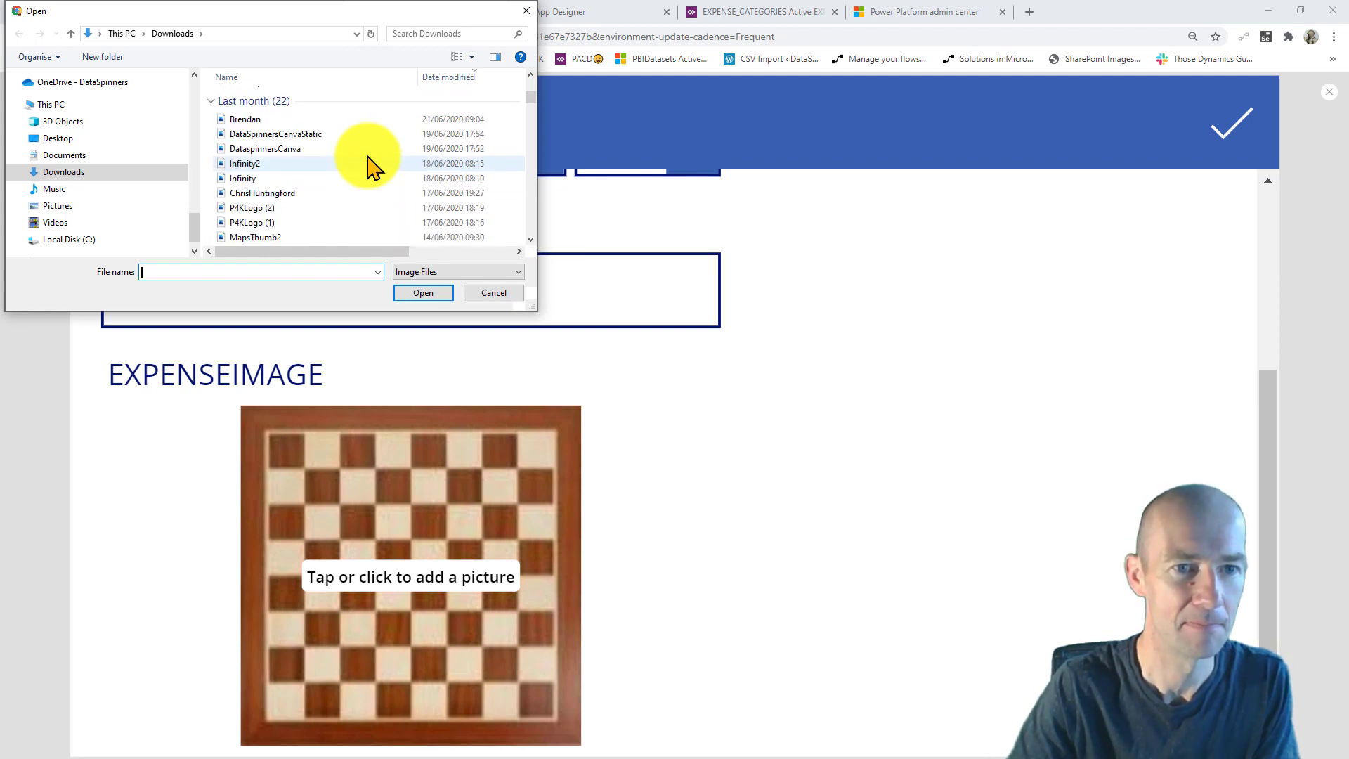
click(357, 133)
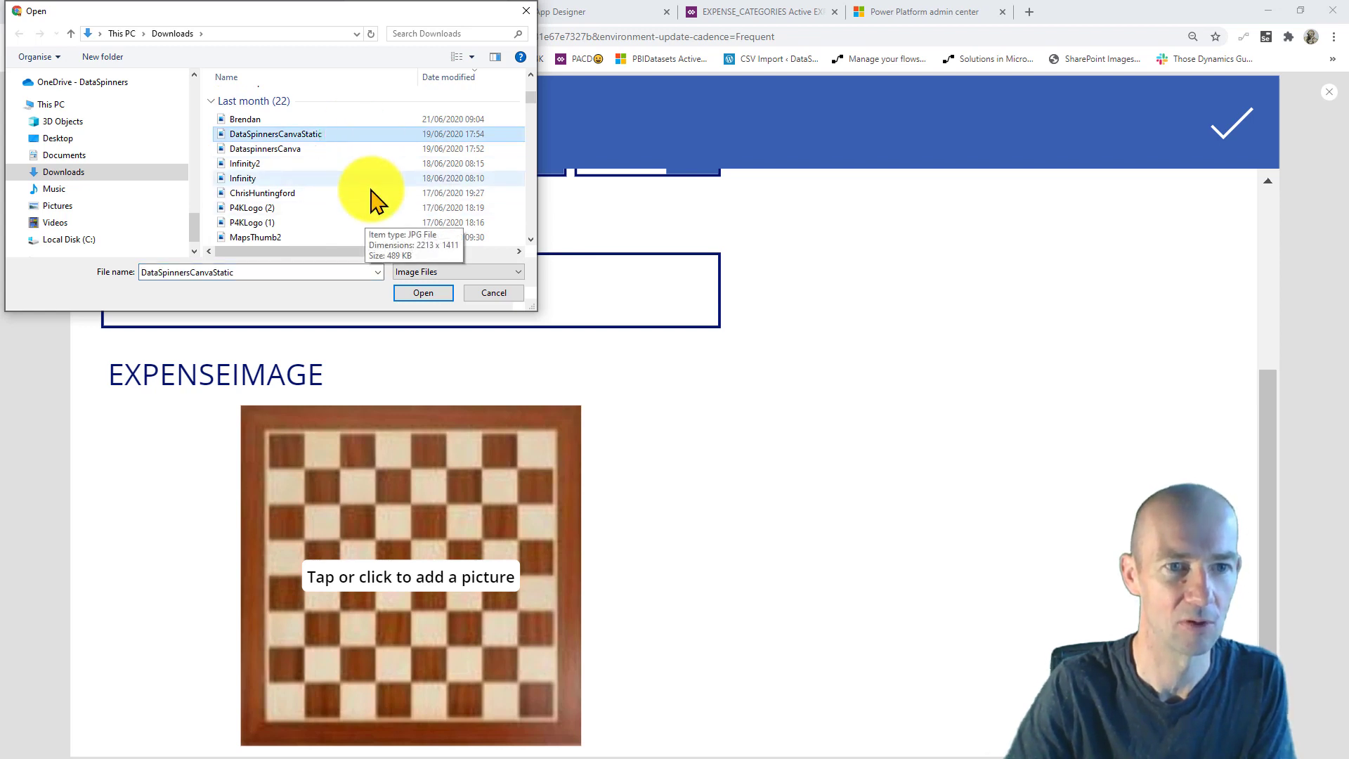
click(416, 293)
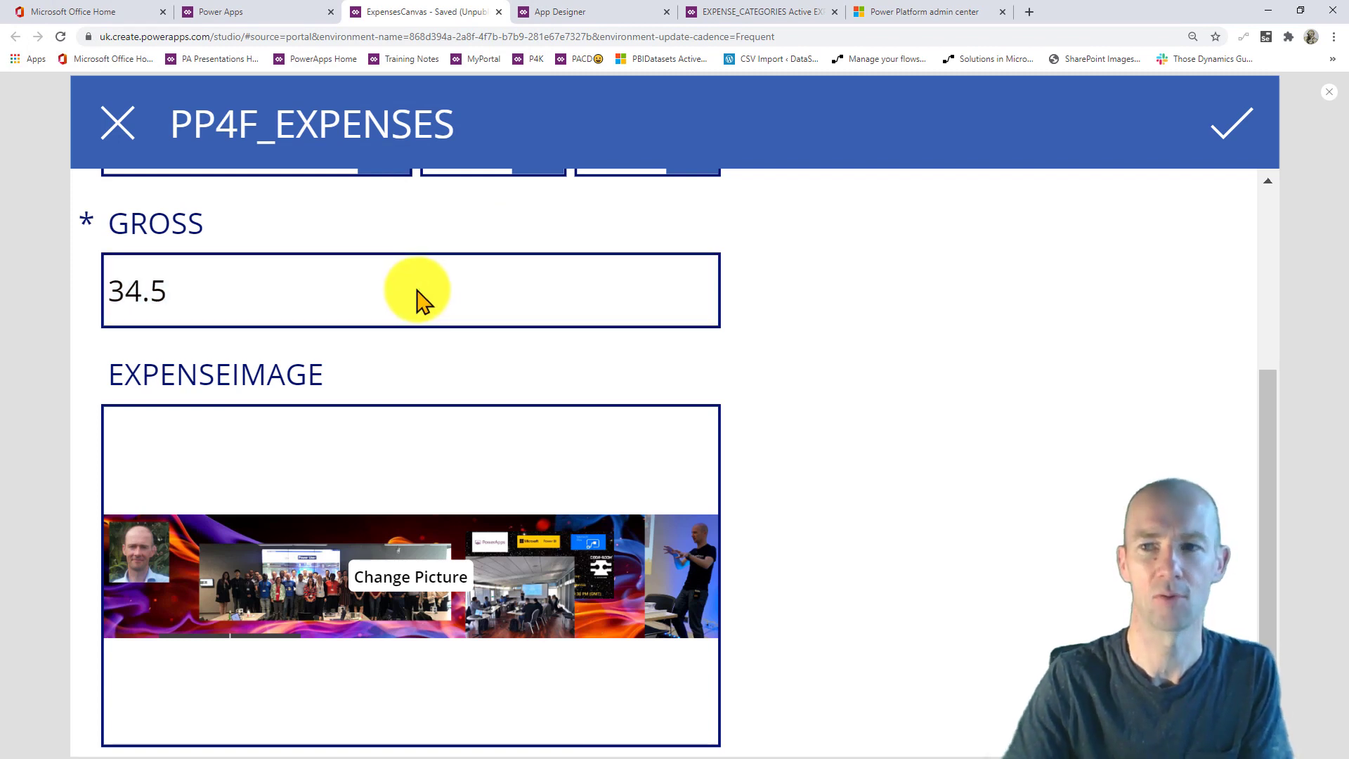
click(1229, 137)
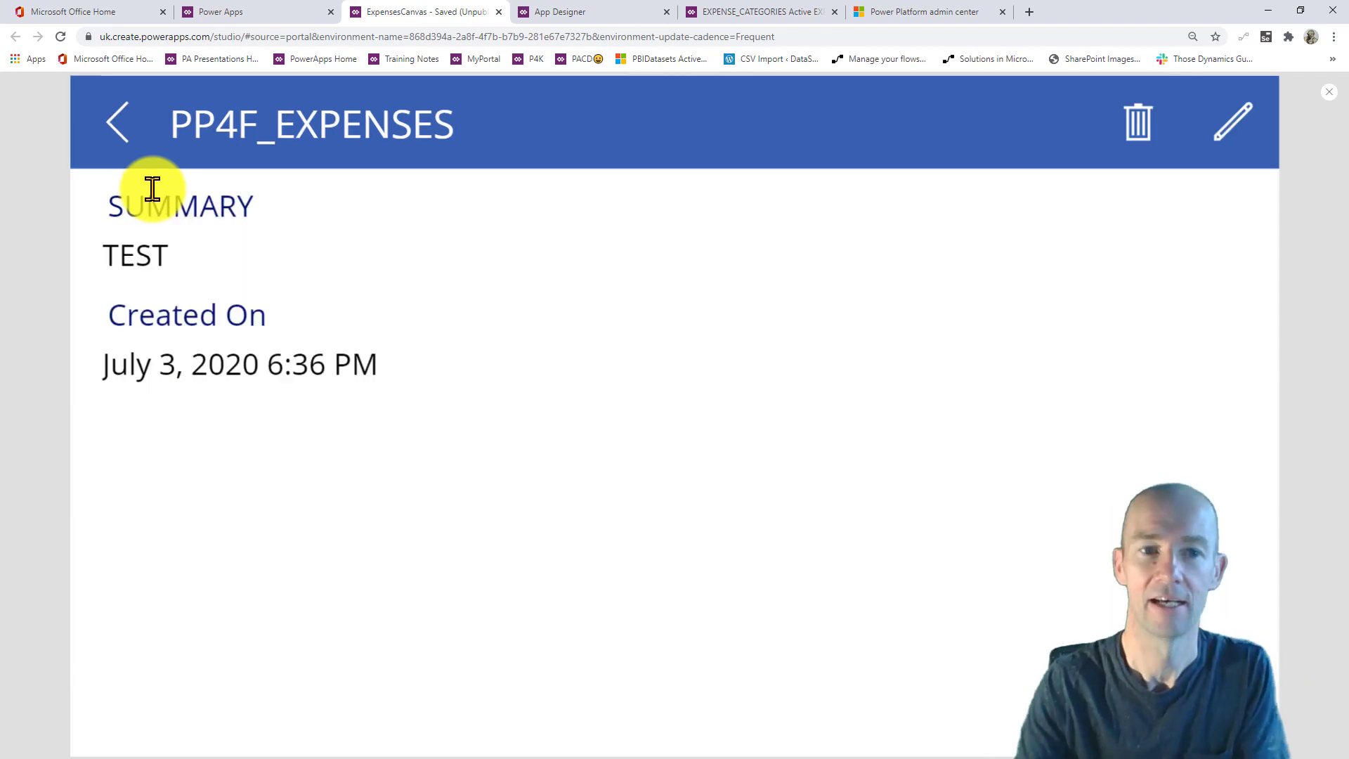
- Preview the app to check the new TEST image as a thumbnail and enlarged
click(118, 132)
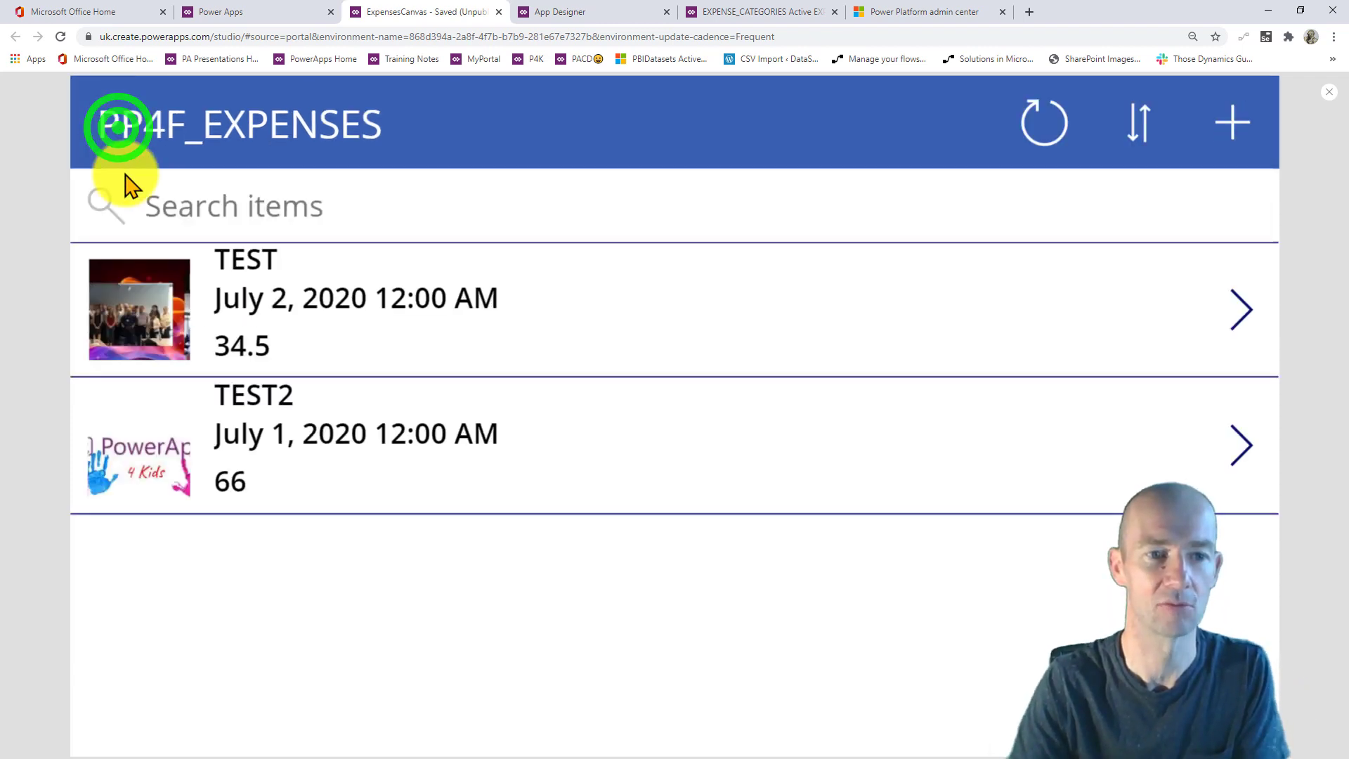
click(149, 330)
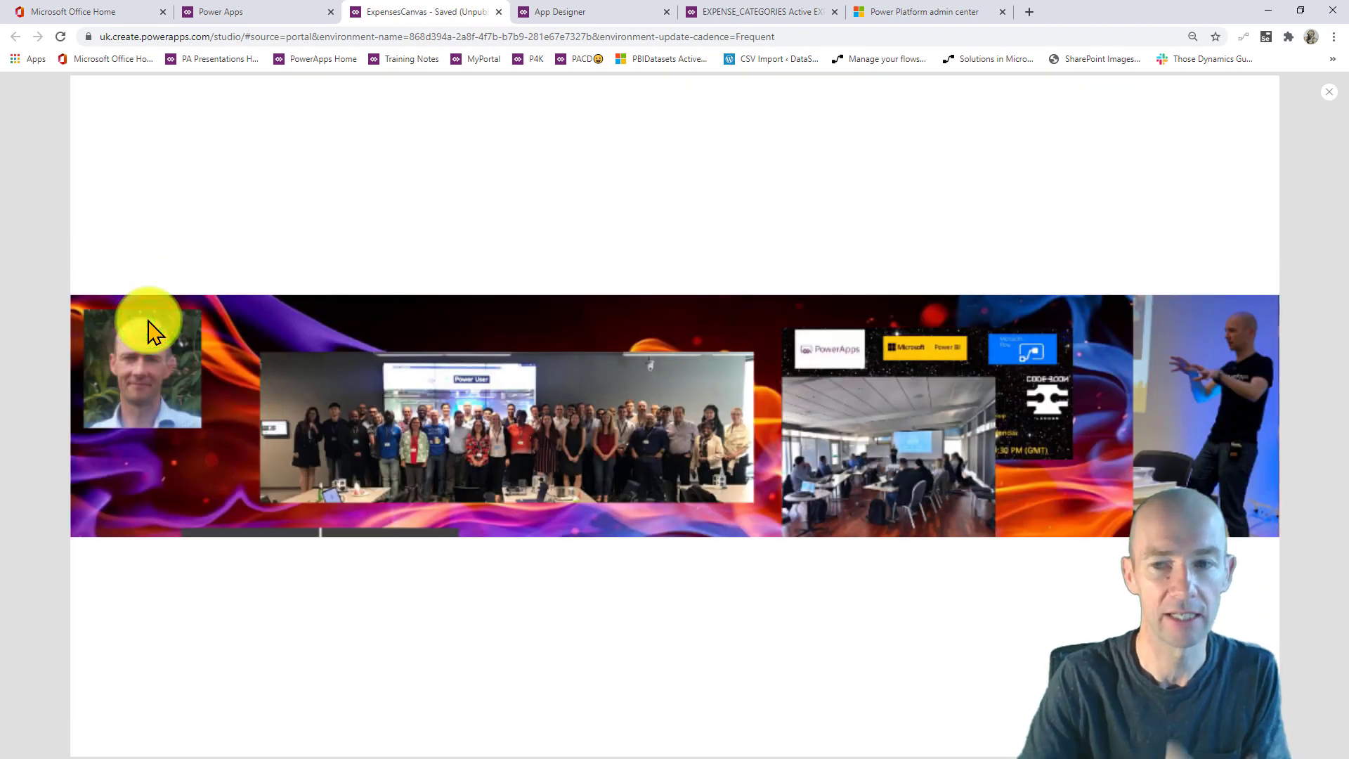
click(1333, 92)
click(774, 452)
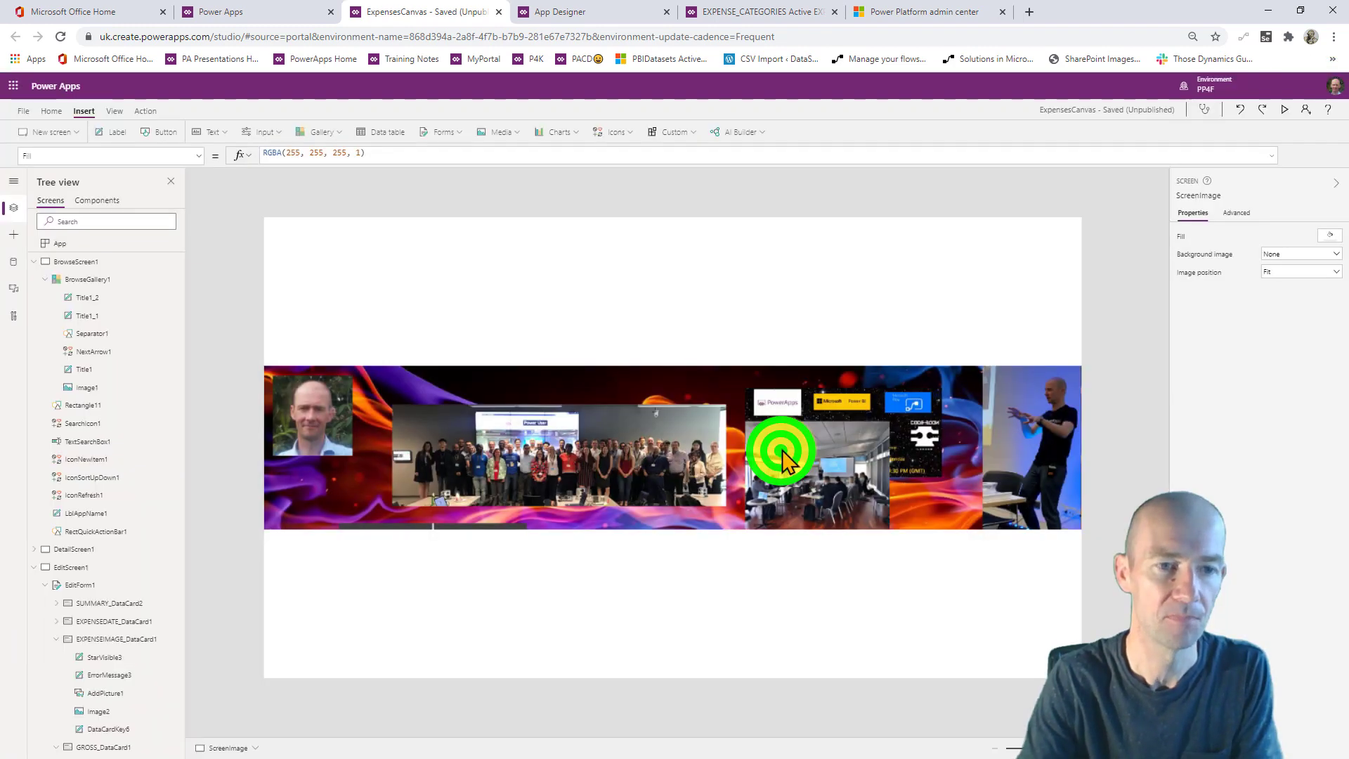
click(1285, 110)
click(671, 426)
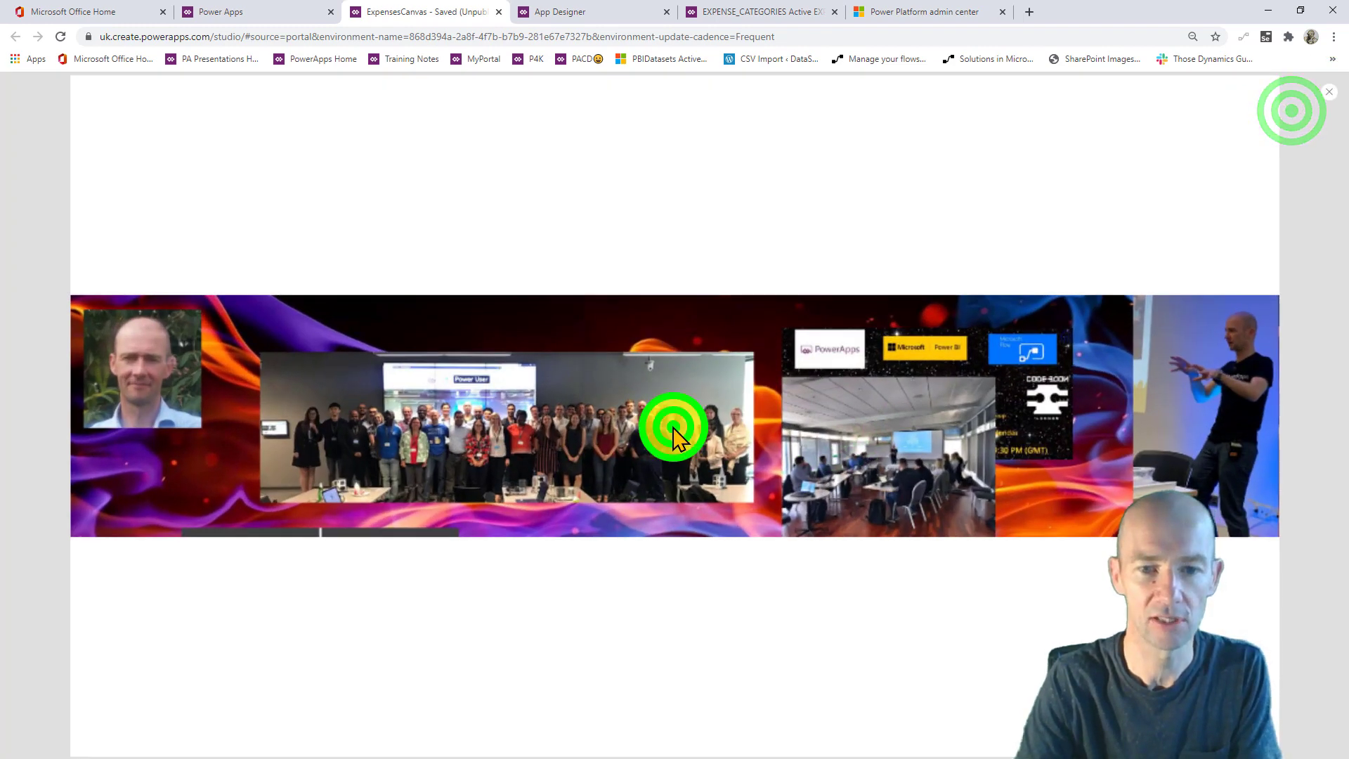
click(1329, 92)
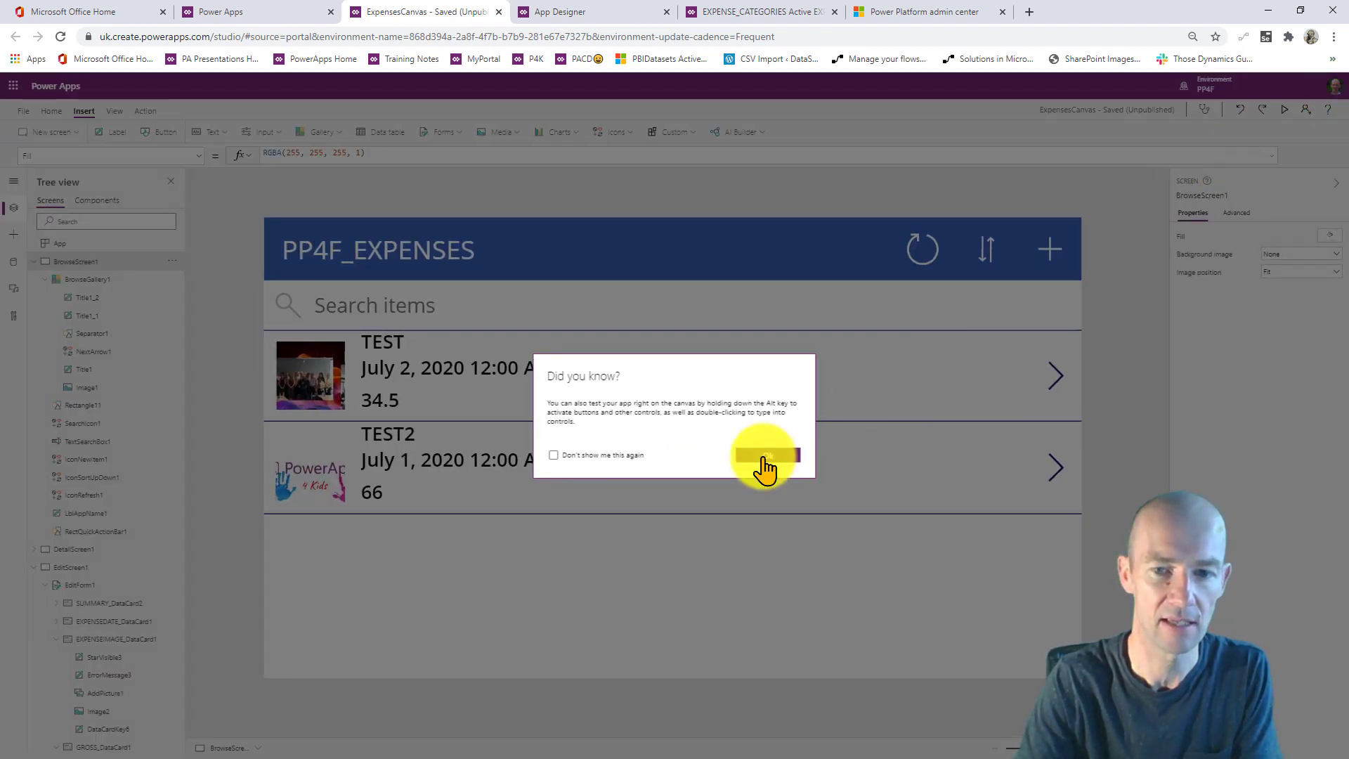
click(762, 457)
click(323, 377)
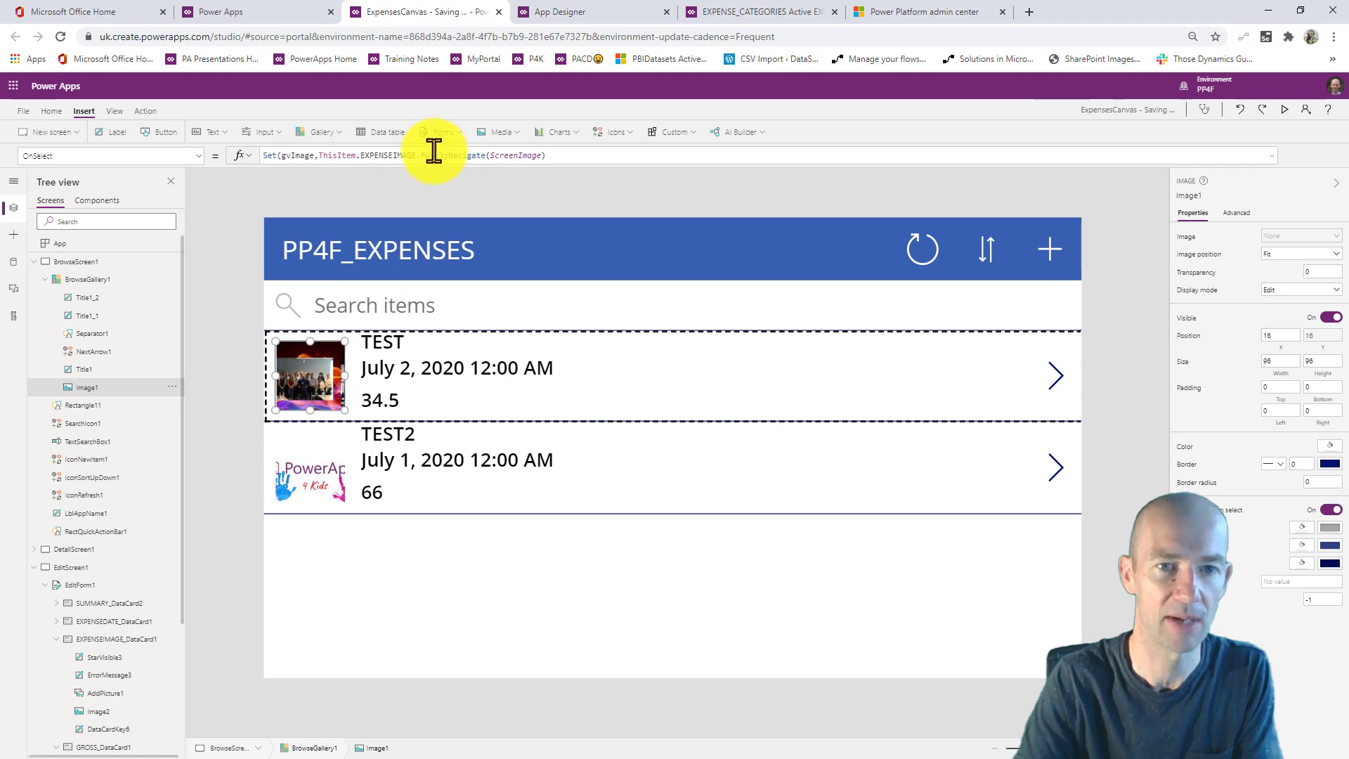
- Edit the thumbnail's OnSelect formula to remove Full from EXPENSEIMAGE.Full
click(436, 154)
click(437, 154)
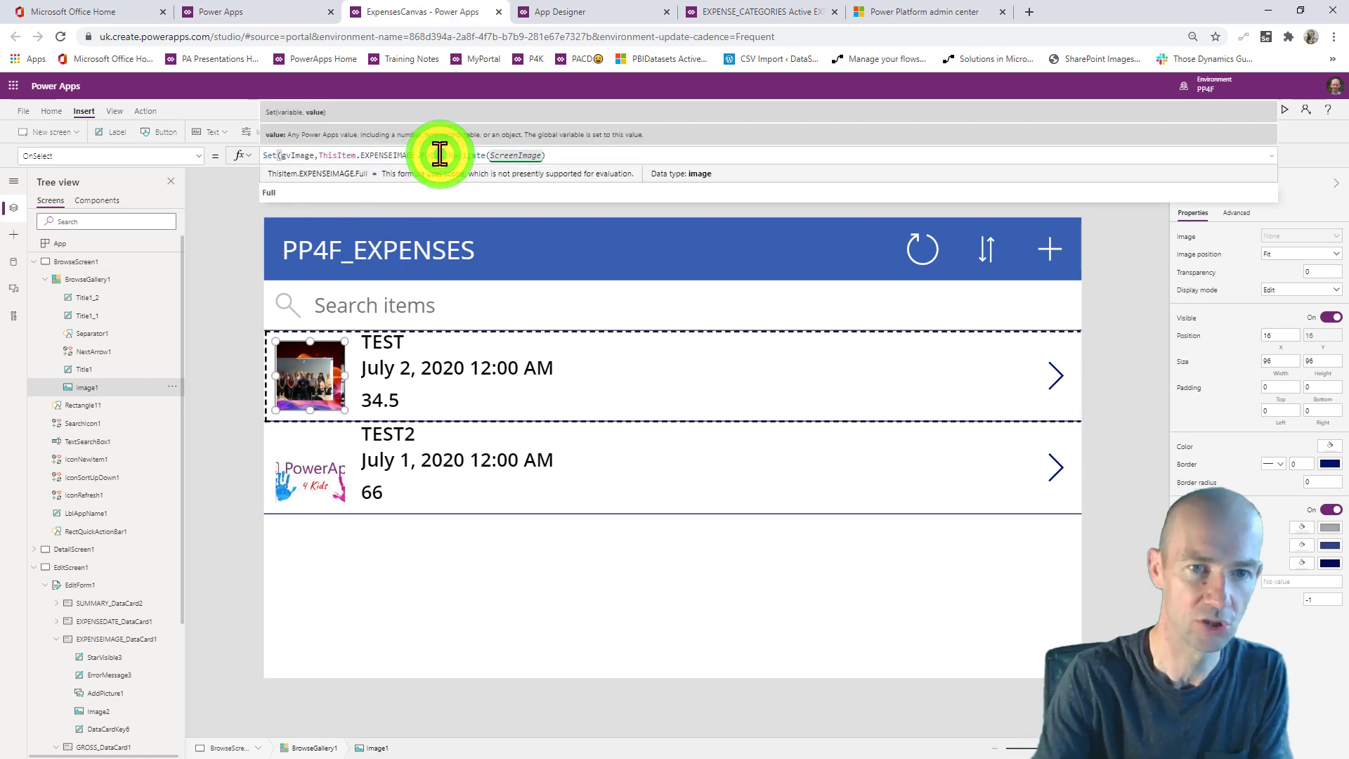
key(BackSpace)
key(BackSpace)
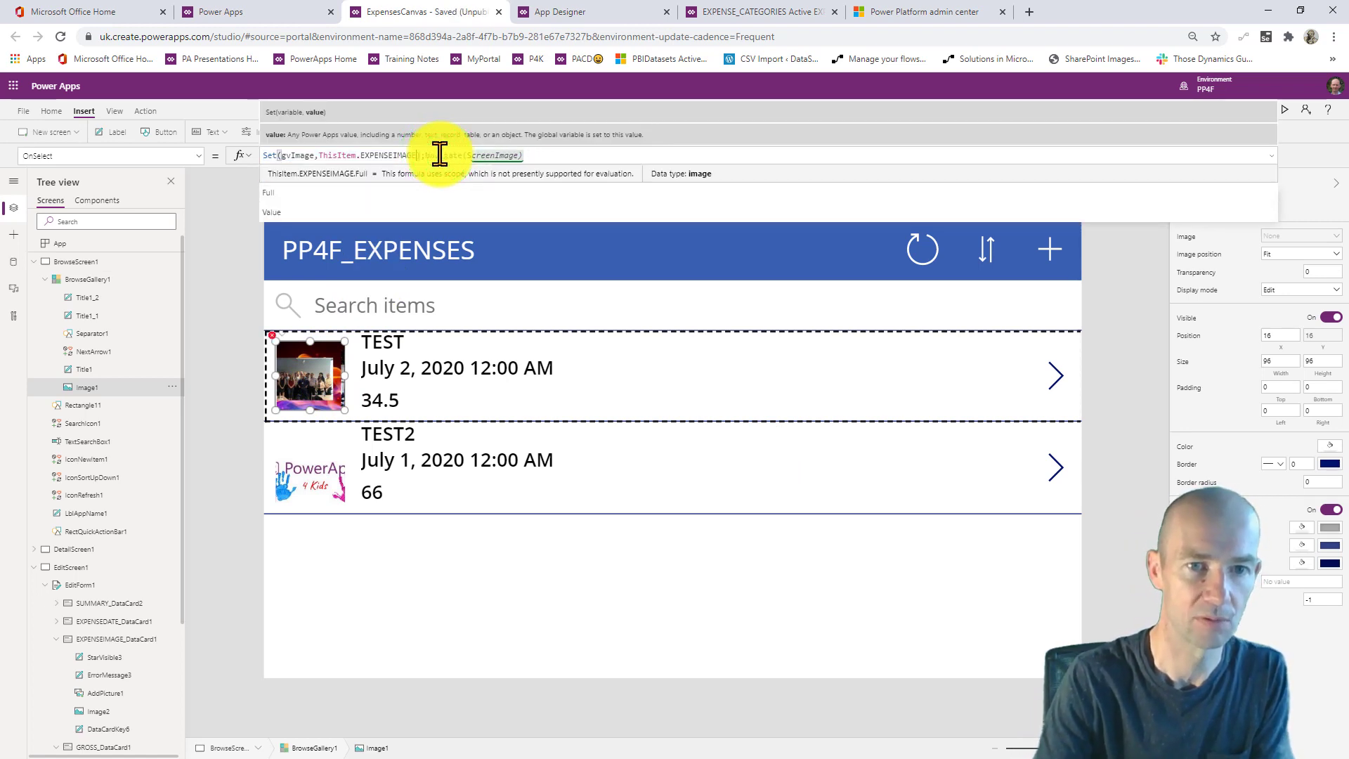
click(1078, 300)
- Preview the app, view the TEST expense's enlarged image, then close the preview
click(1283, 112)
click(138, 307)
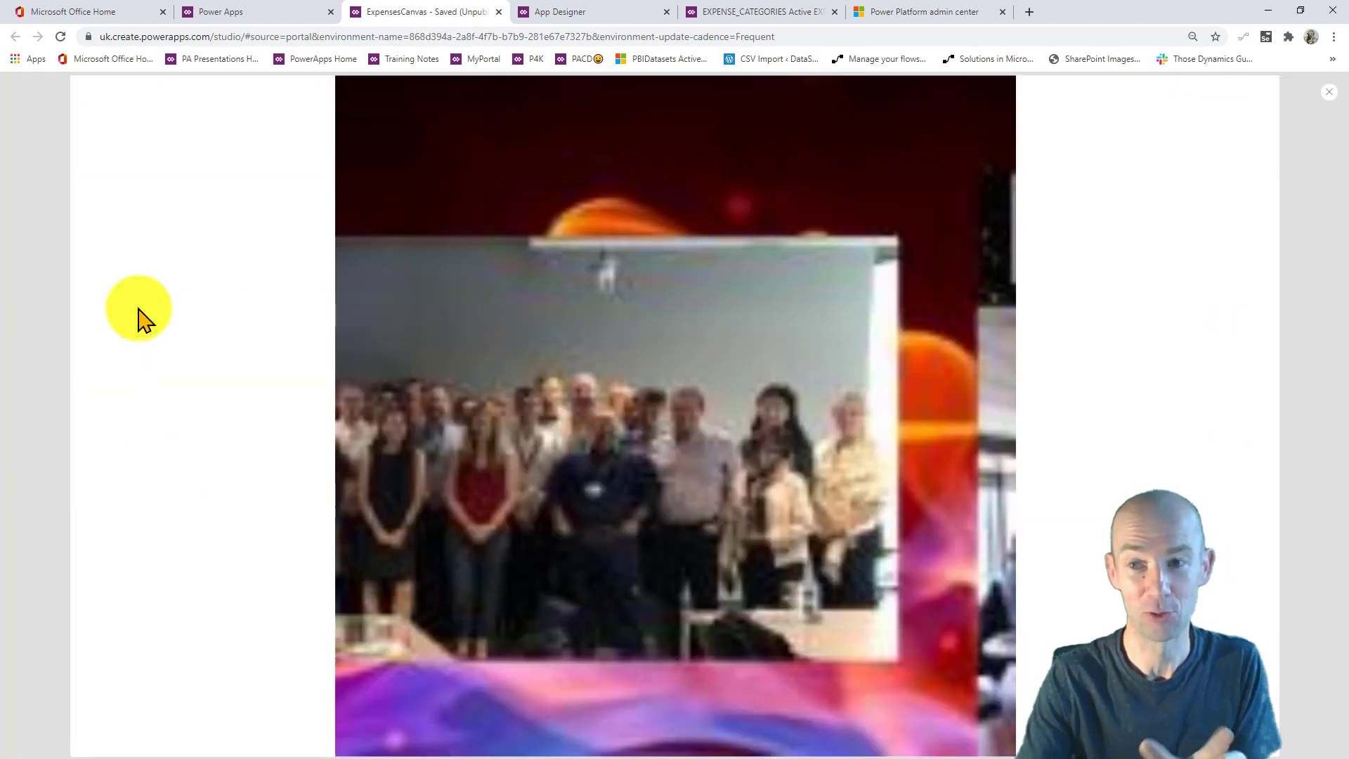
click(1329, 92)
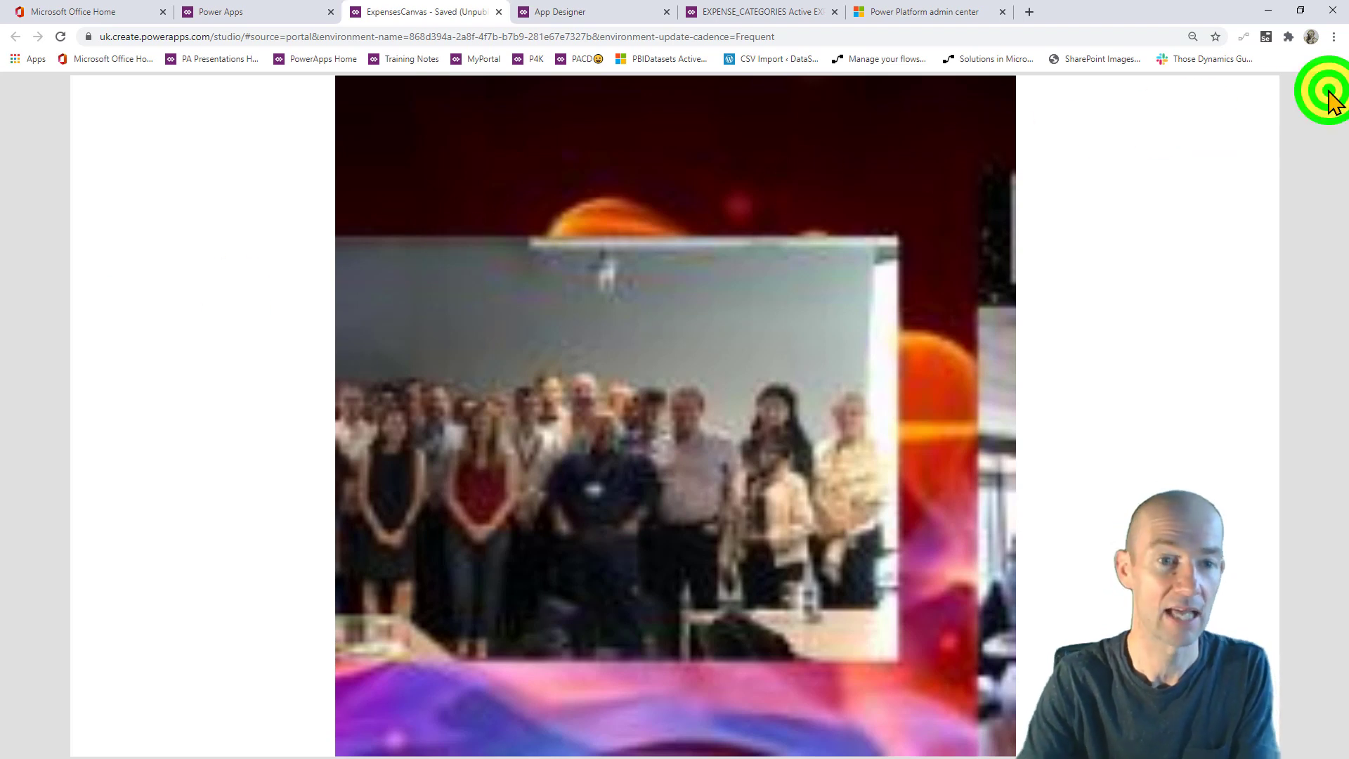
click(768, 457)
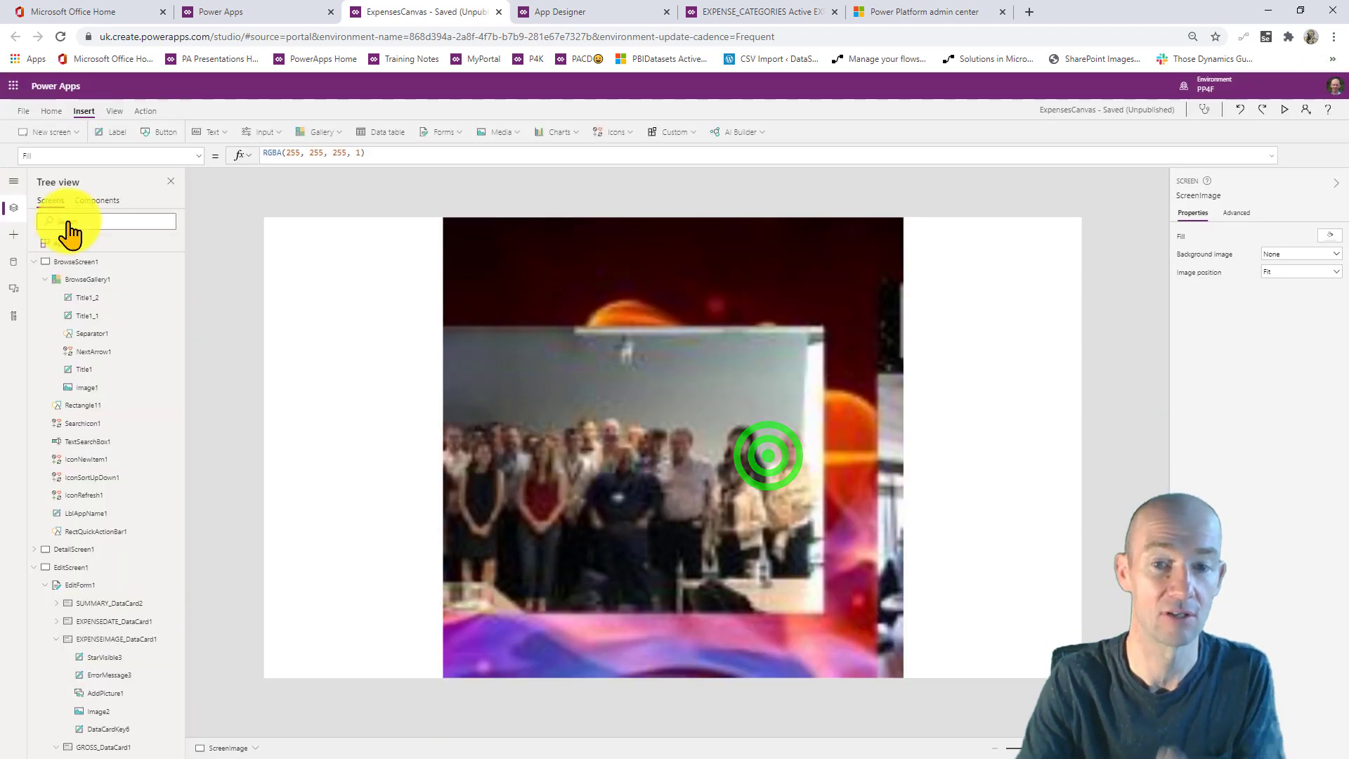
- Check the app's File settings and return to the canvas
click(24, 112)
click(17, 116)
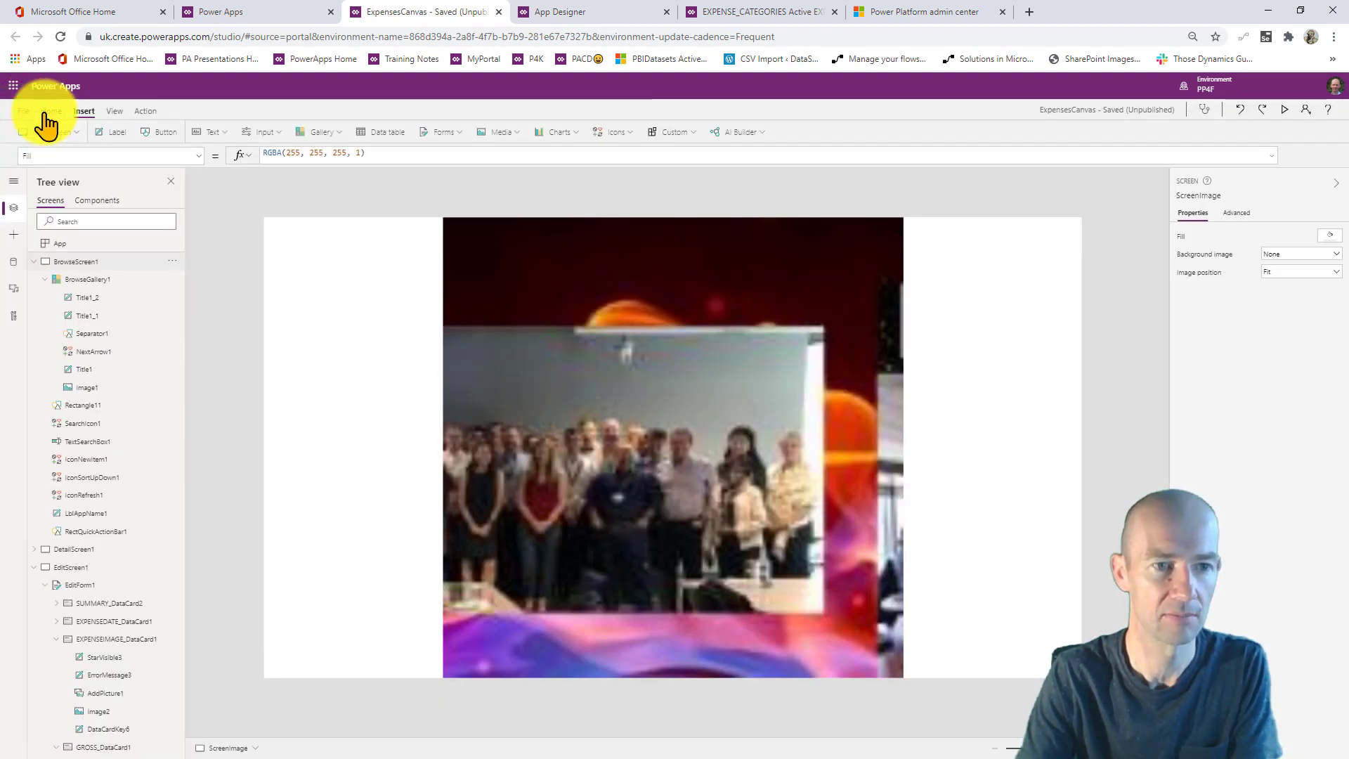
click(1240, 108)
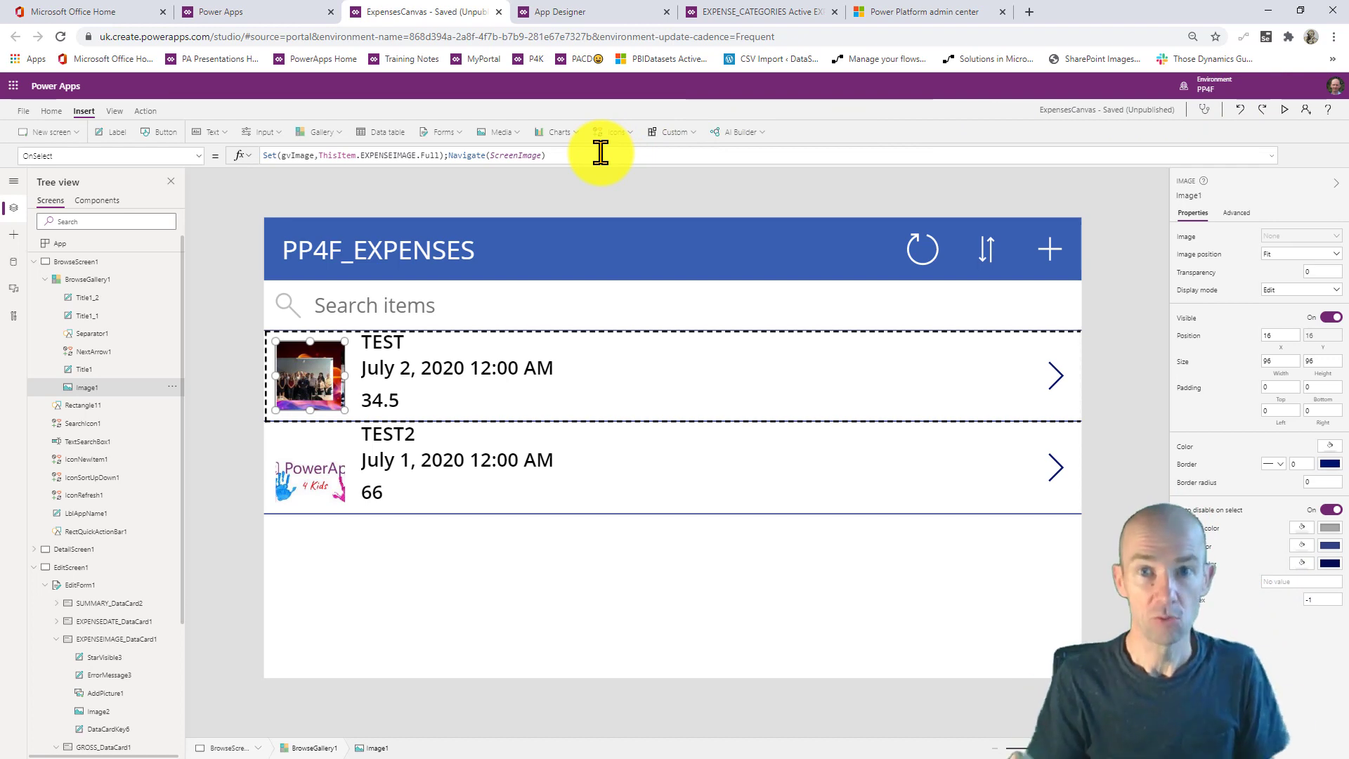
- Open the PP4F_EXPENSES entity in the PP4FVID solution and view its records TEST and TEST2
click(267, 11)
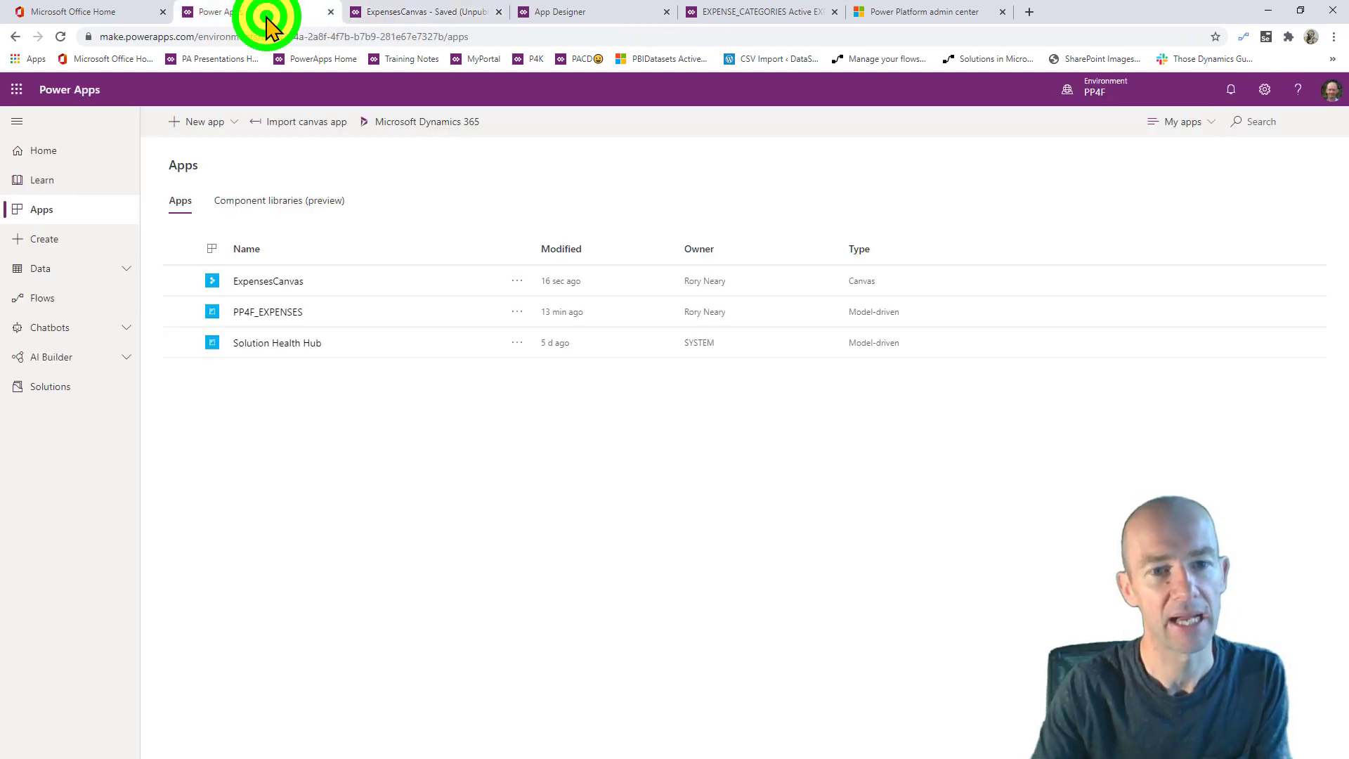
click(299, 444)
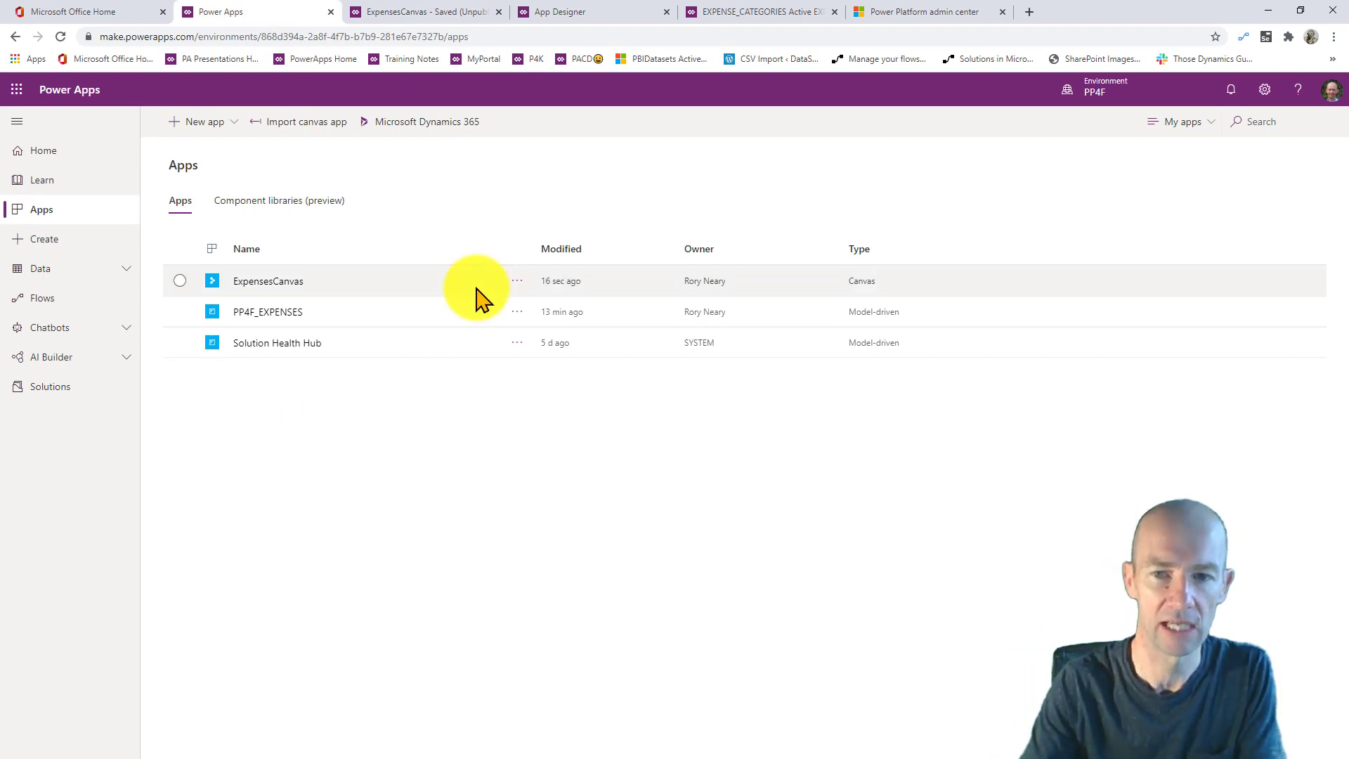
click(339, 420)
click(56, 386)
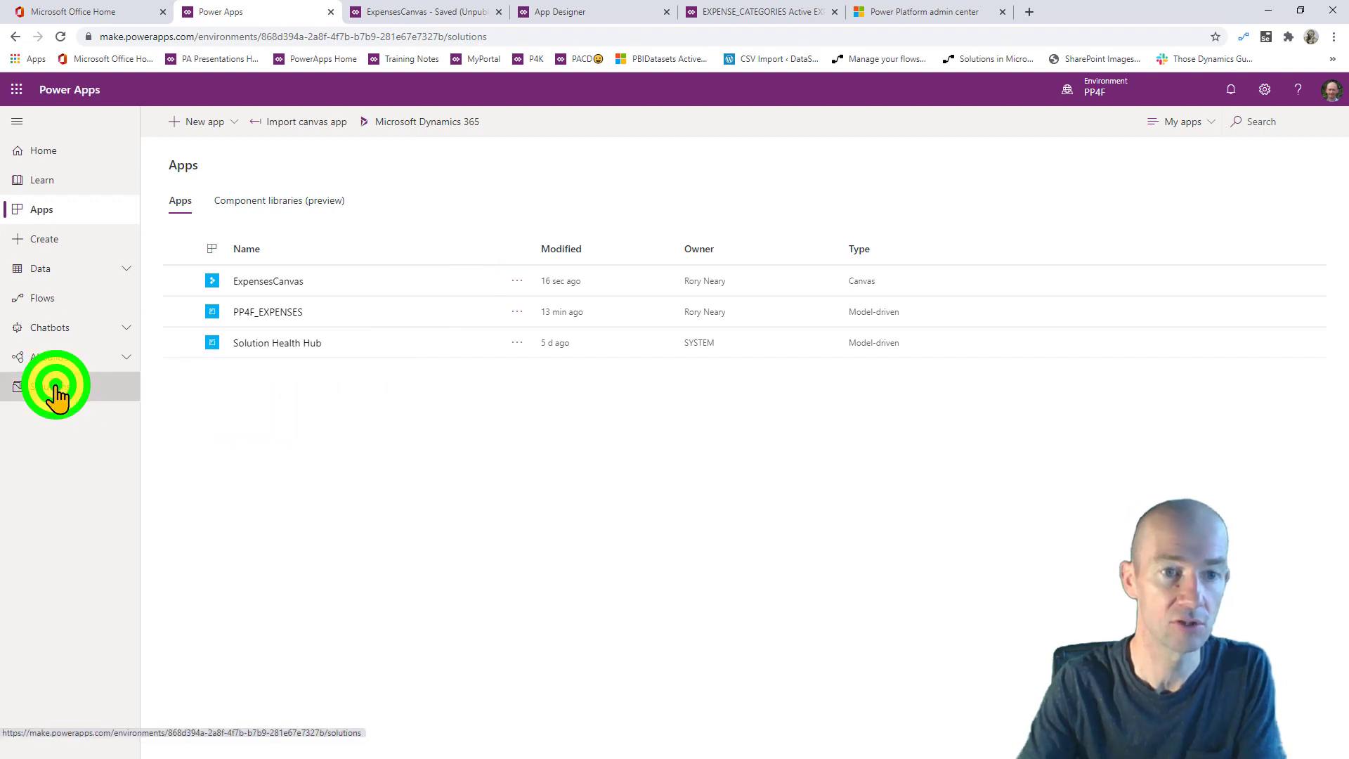
click(223, 235)
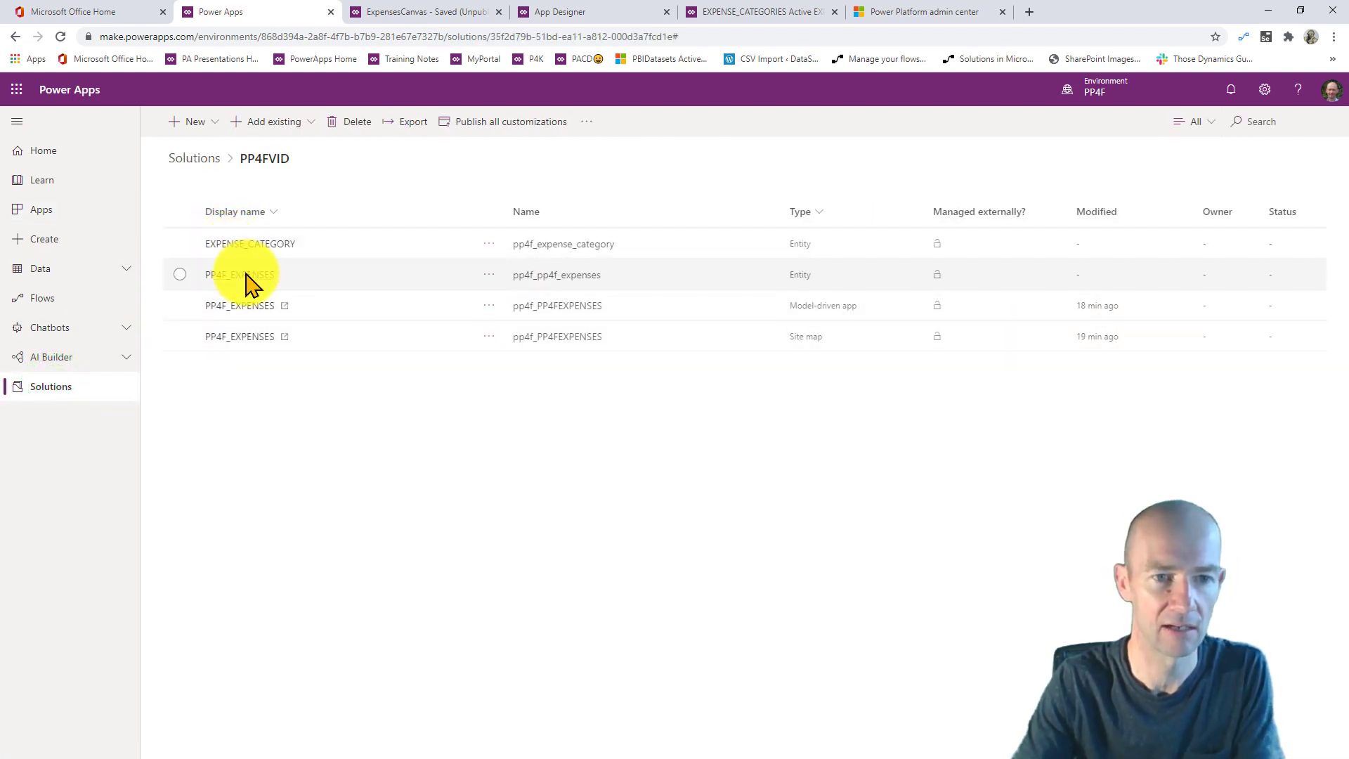
click(246, 276)
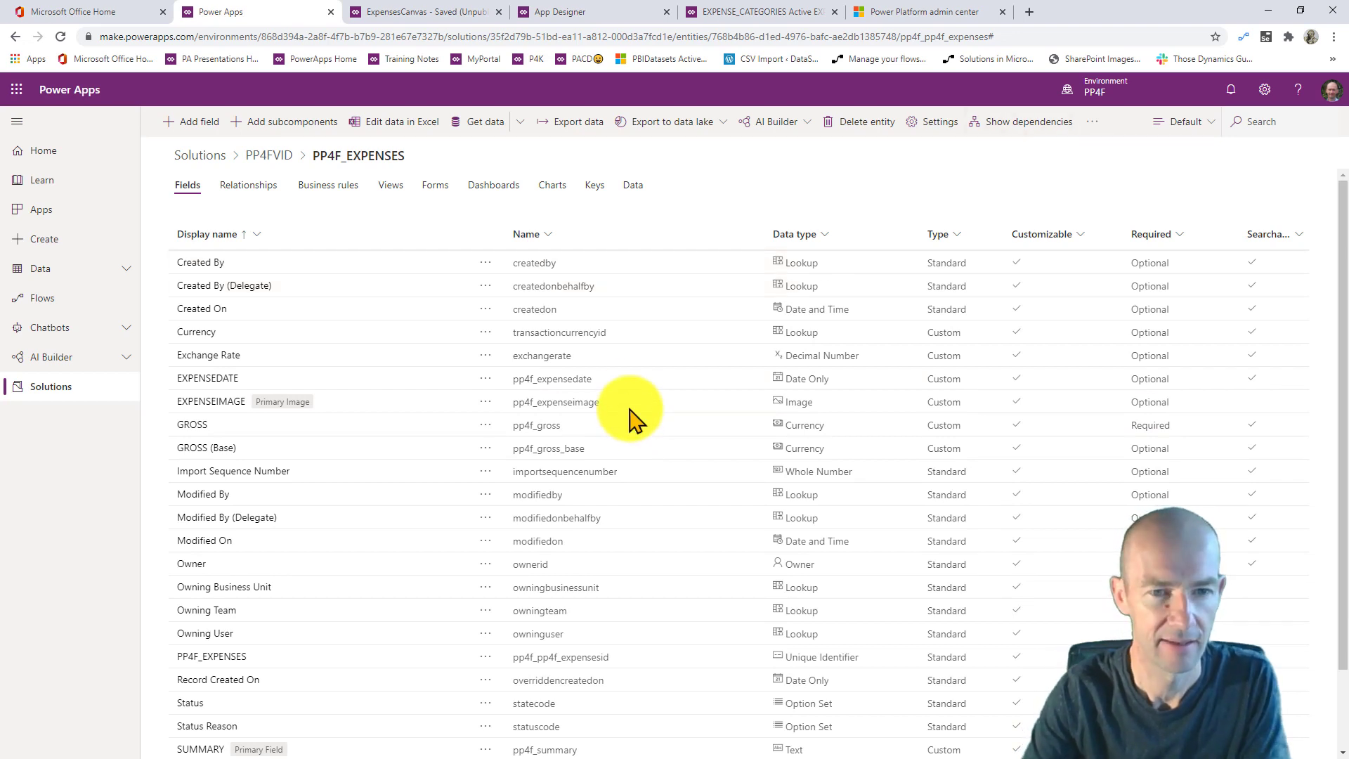
click(632, 185)
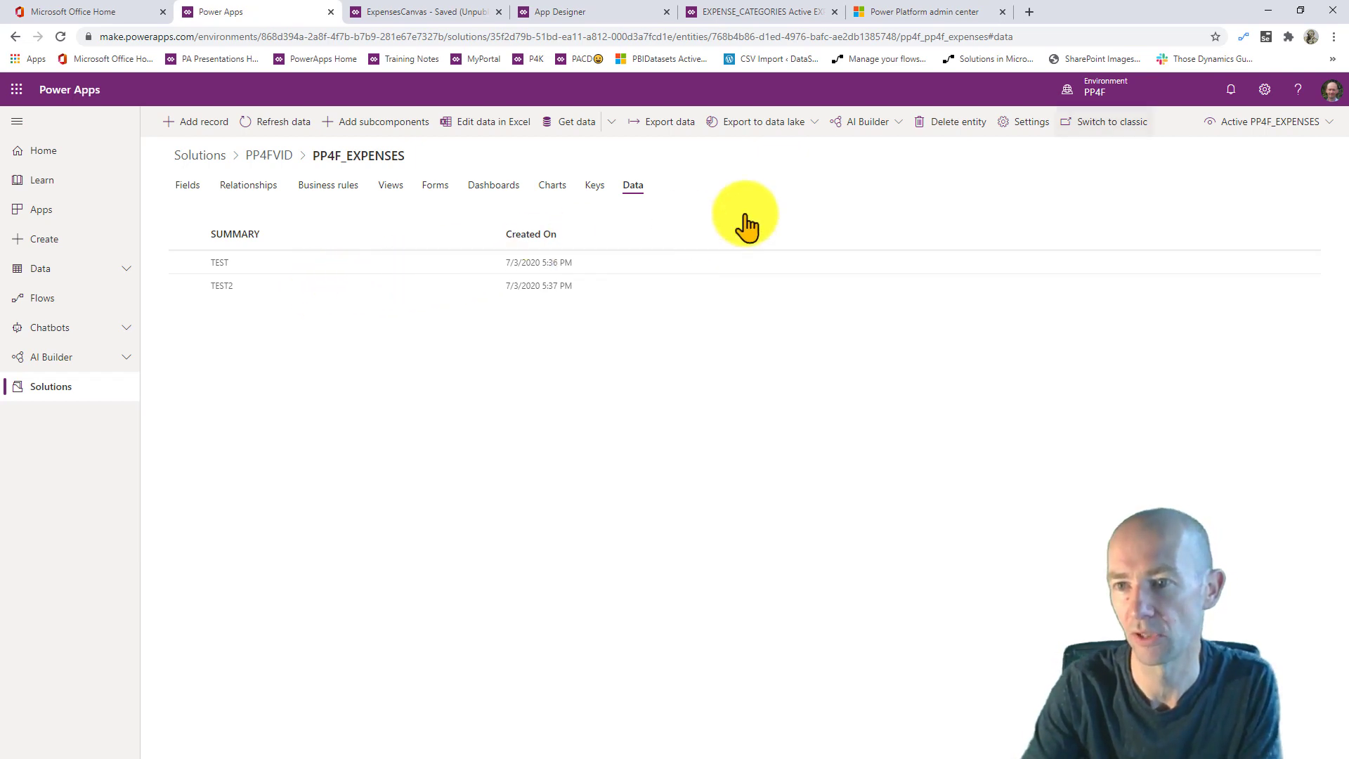
- Show PP4F_EXPENSES records in the Custom fields view, then review its fields and relationships
click(1303, 120)
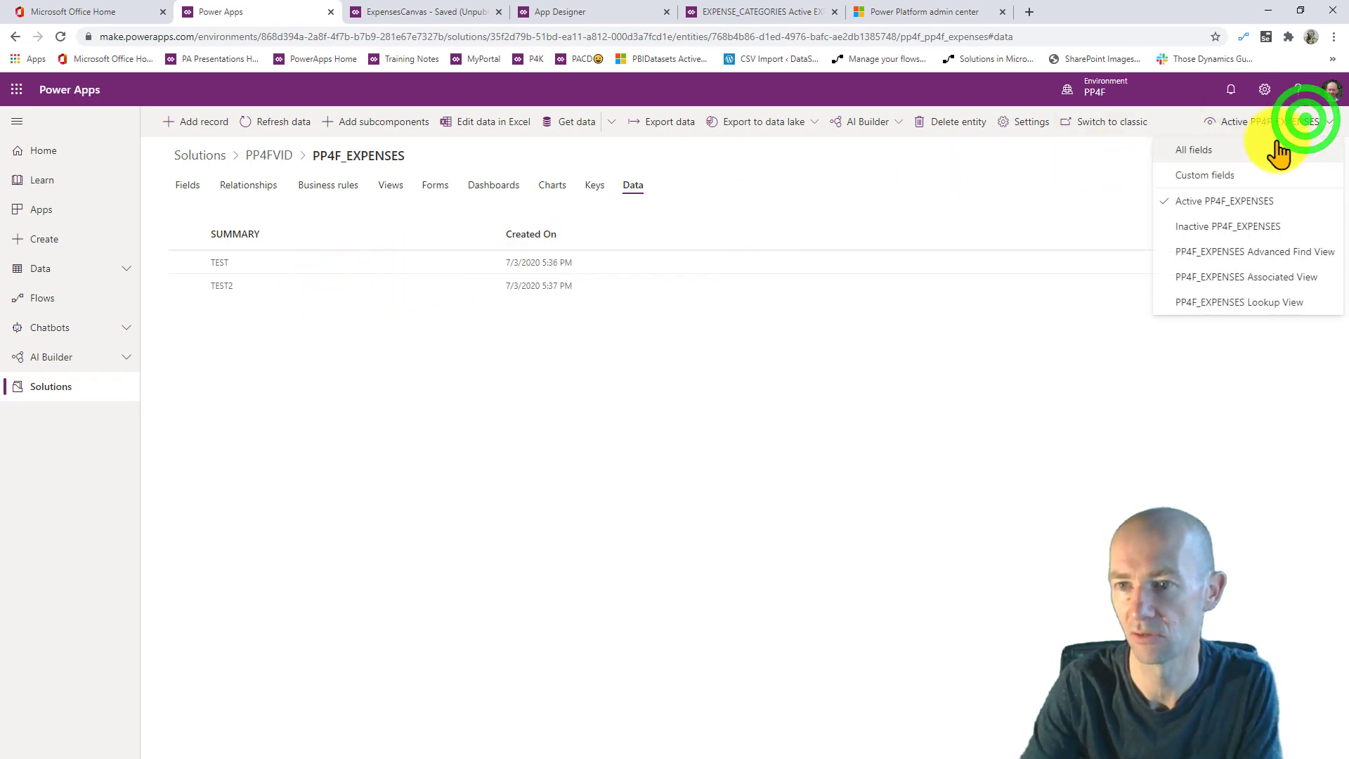
click(1234, 175)
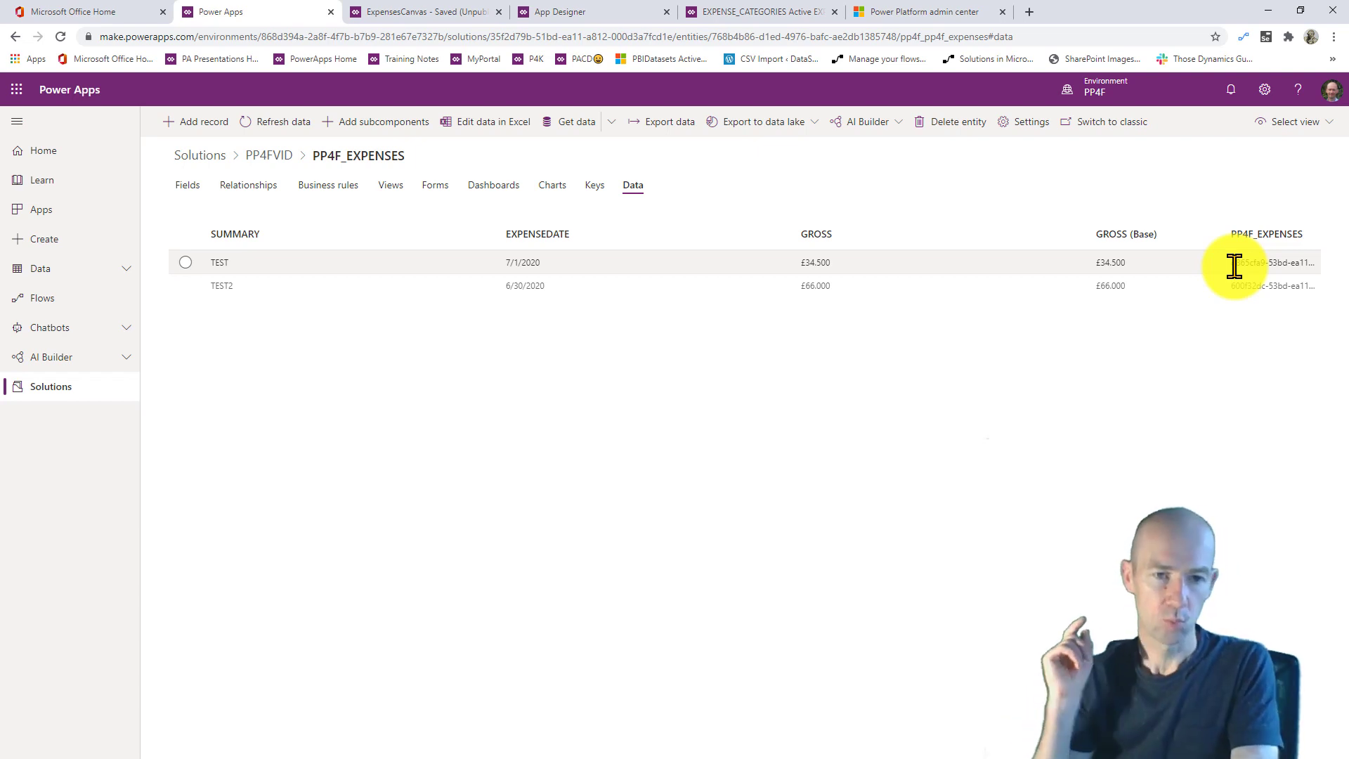
click(193, 187)
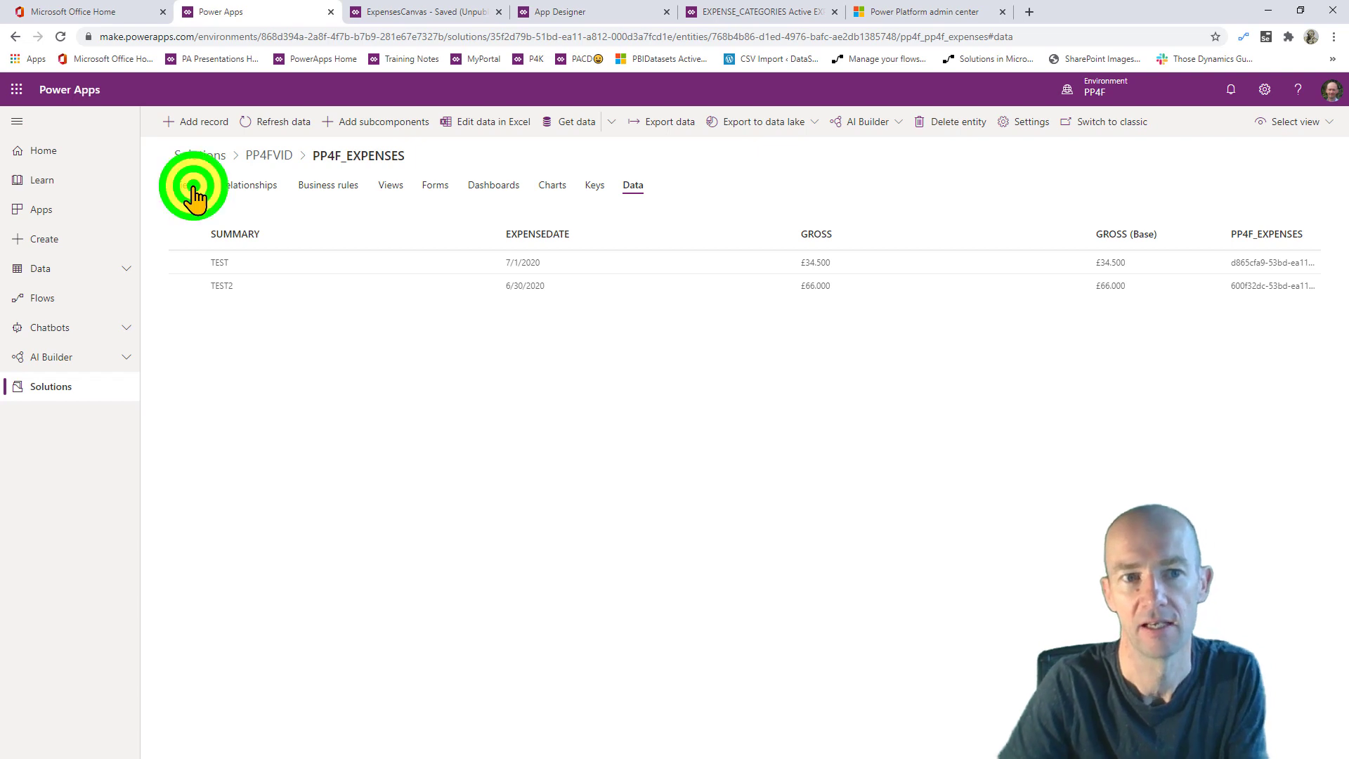
click(238, 191)
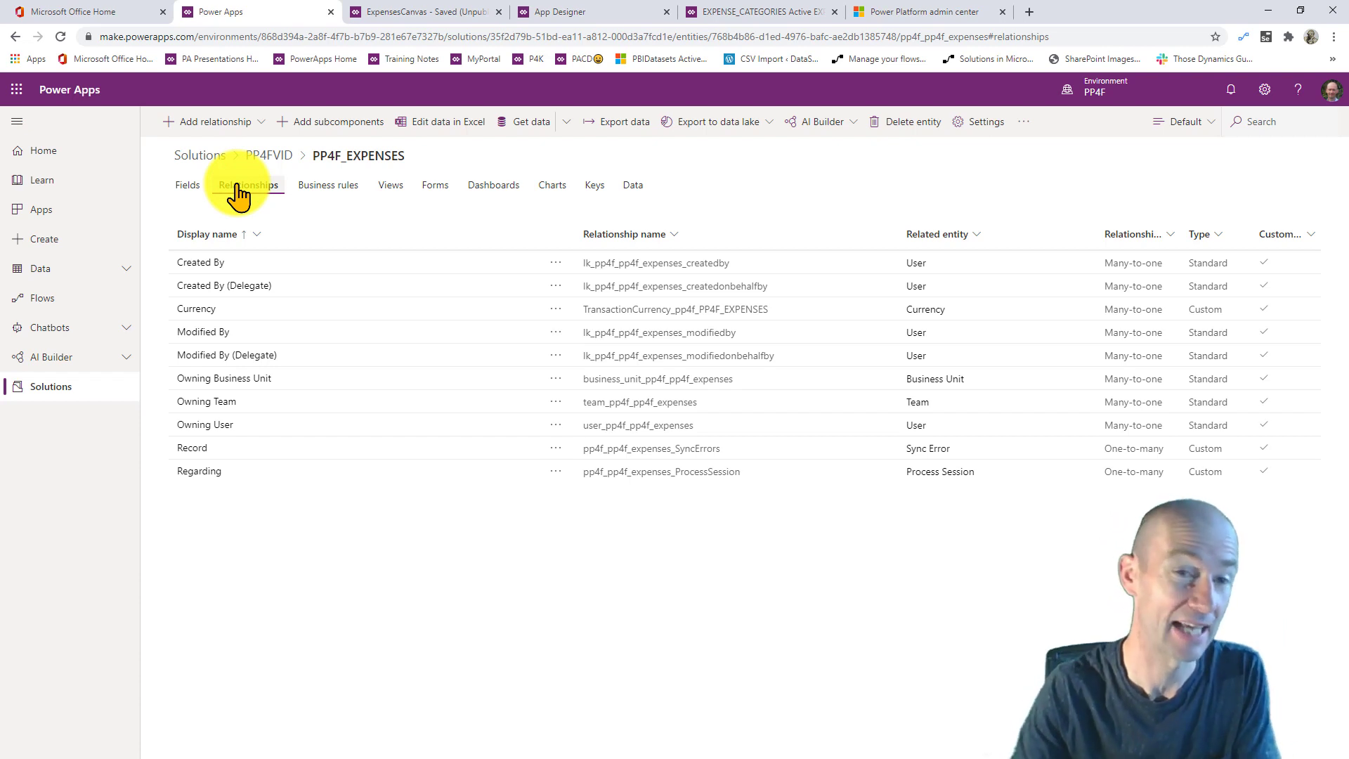
- Add a many-to-one relationship from PP4F_EXPENSES to EXPENSE_CATEGORY and save the entity
click(211, 121)
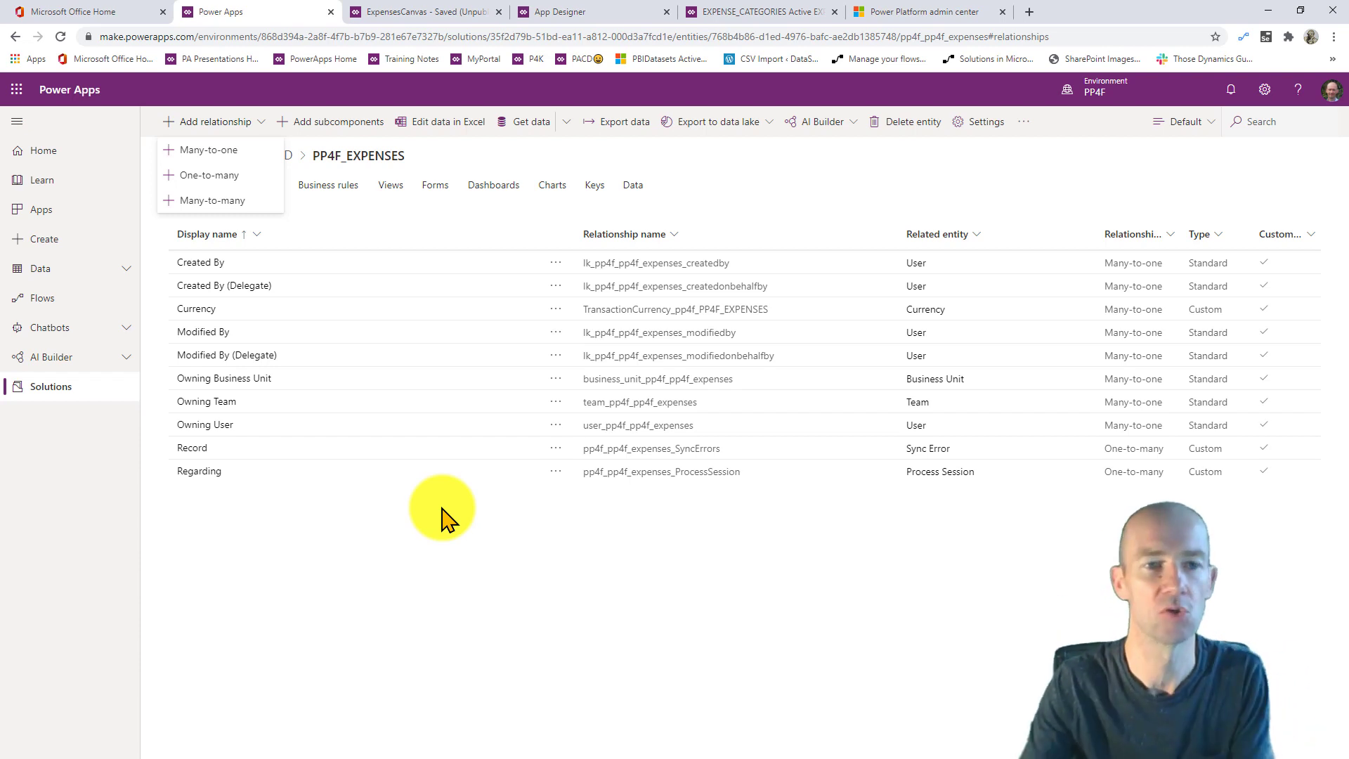
click(223, 150)
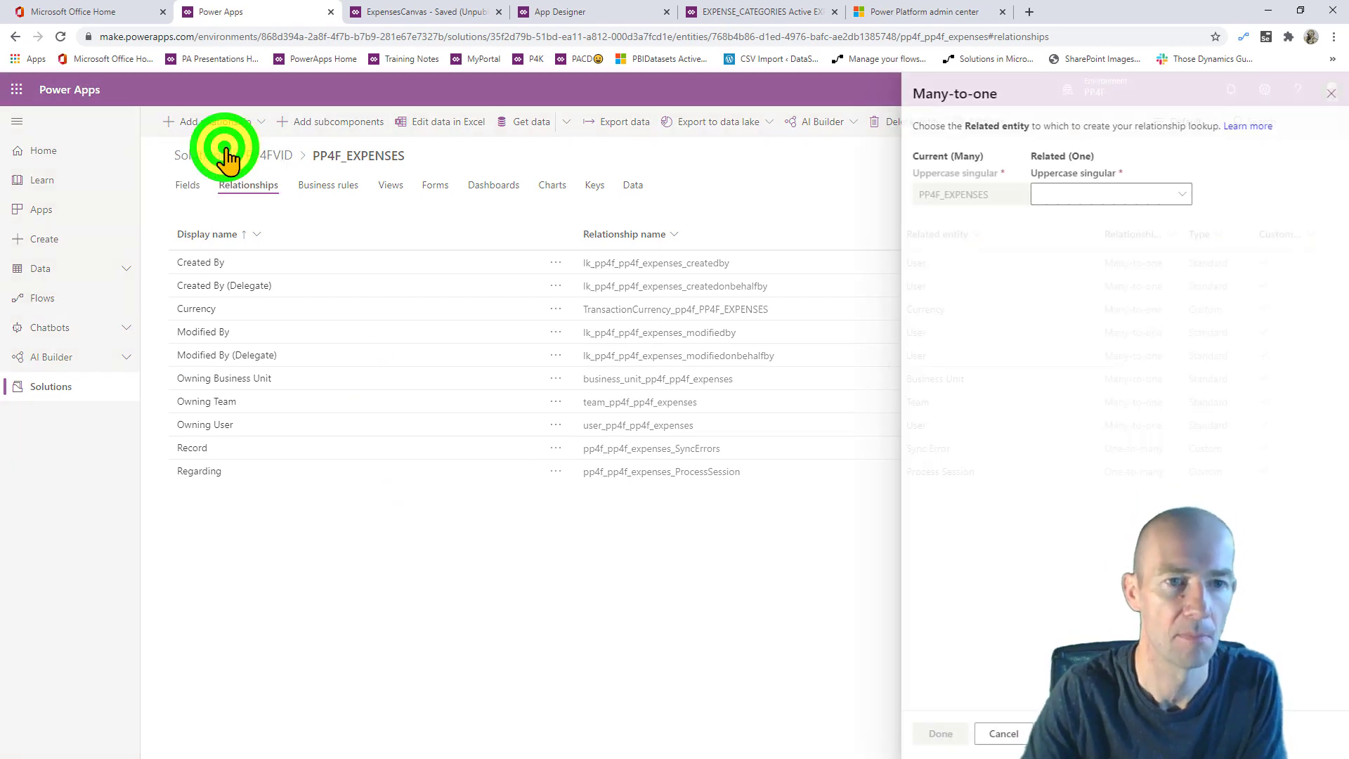
click(1195, 194)
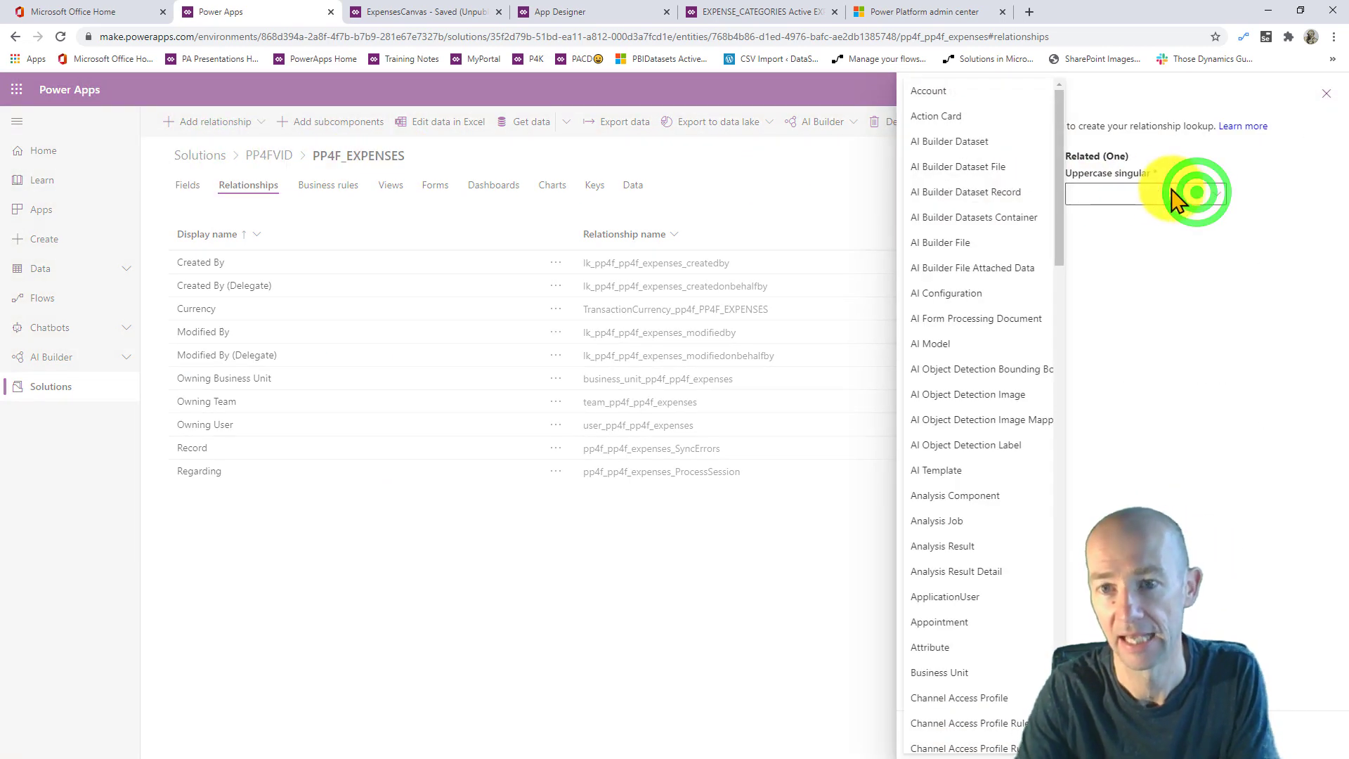
drag(1056, 176, 1090, 412)
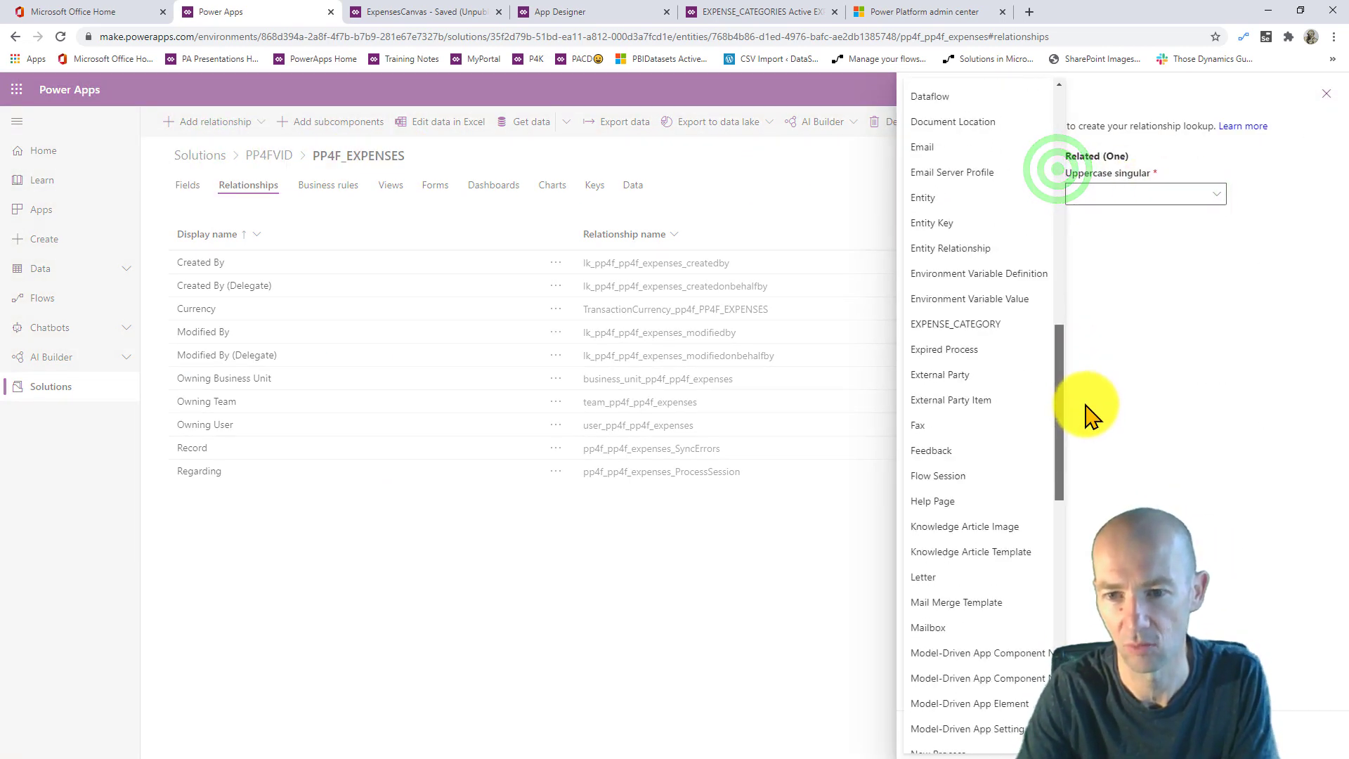
click(1012, 324)
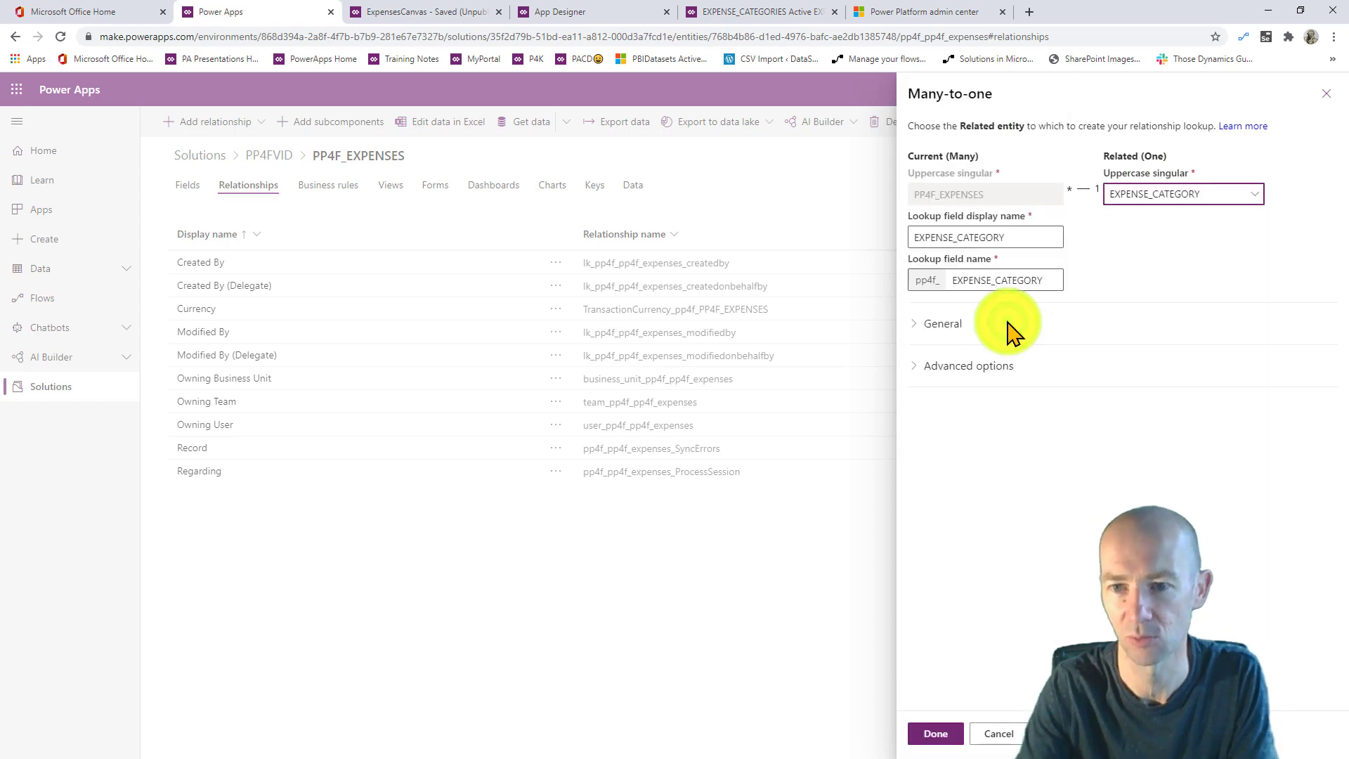
click(934, 733)
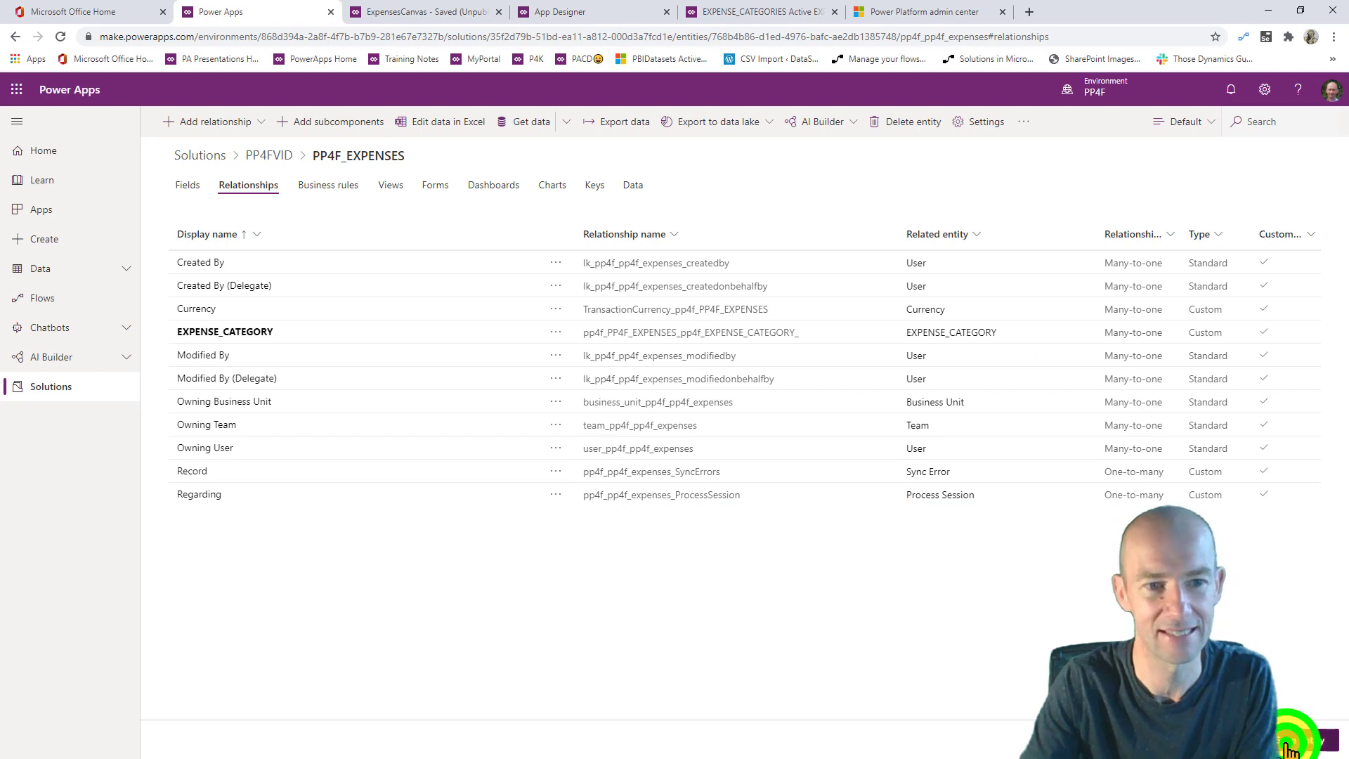
click(1292, 745)
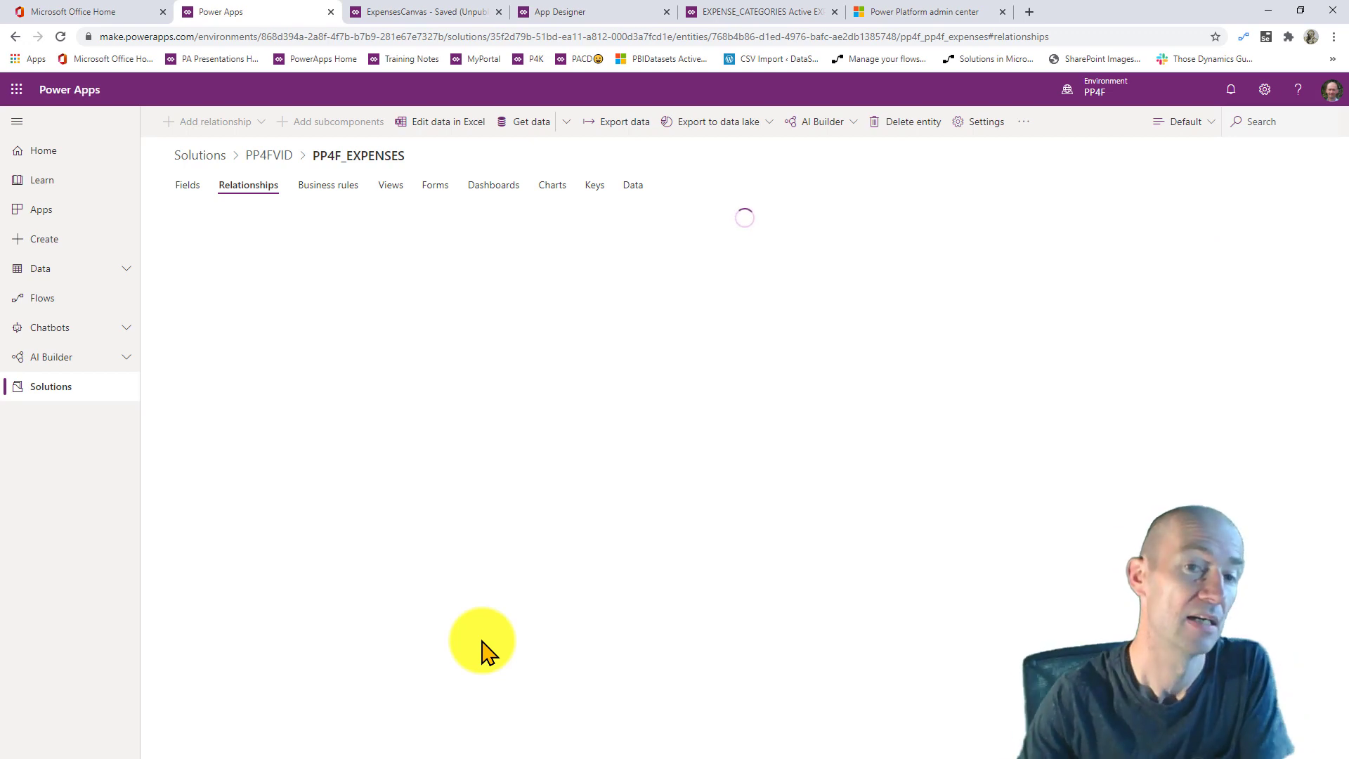
- Add EXPENSEDATE, GROSS, EXPENSEIMAGE and EXPENSE_CATEGORY to the main Information form, then save and publish
click(435, 187)
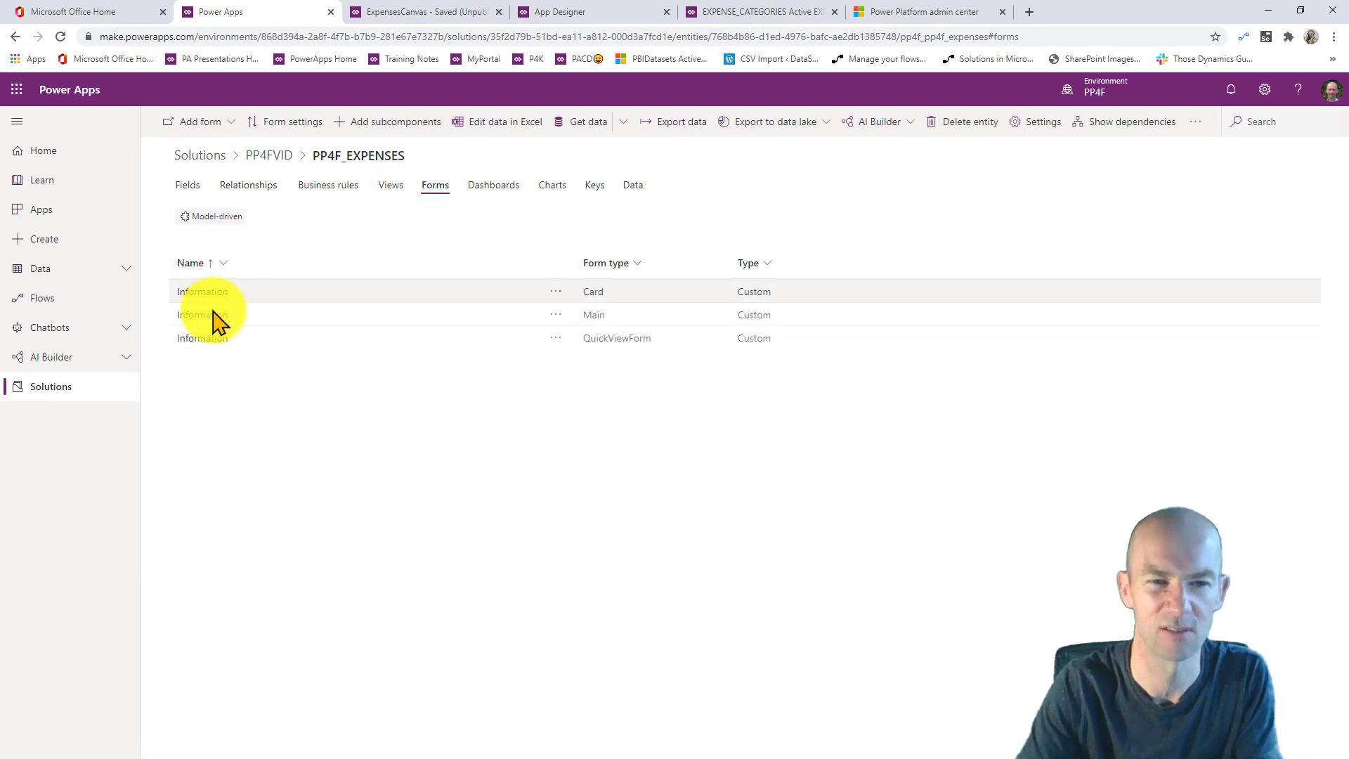
click(213, 316)
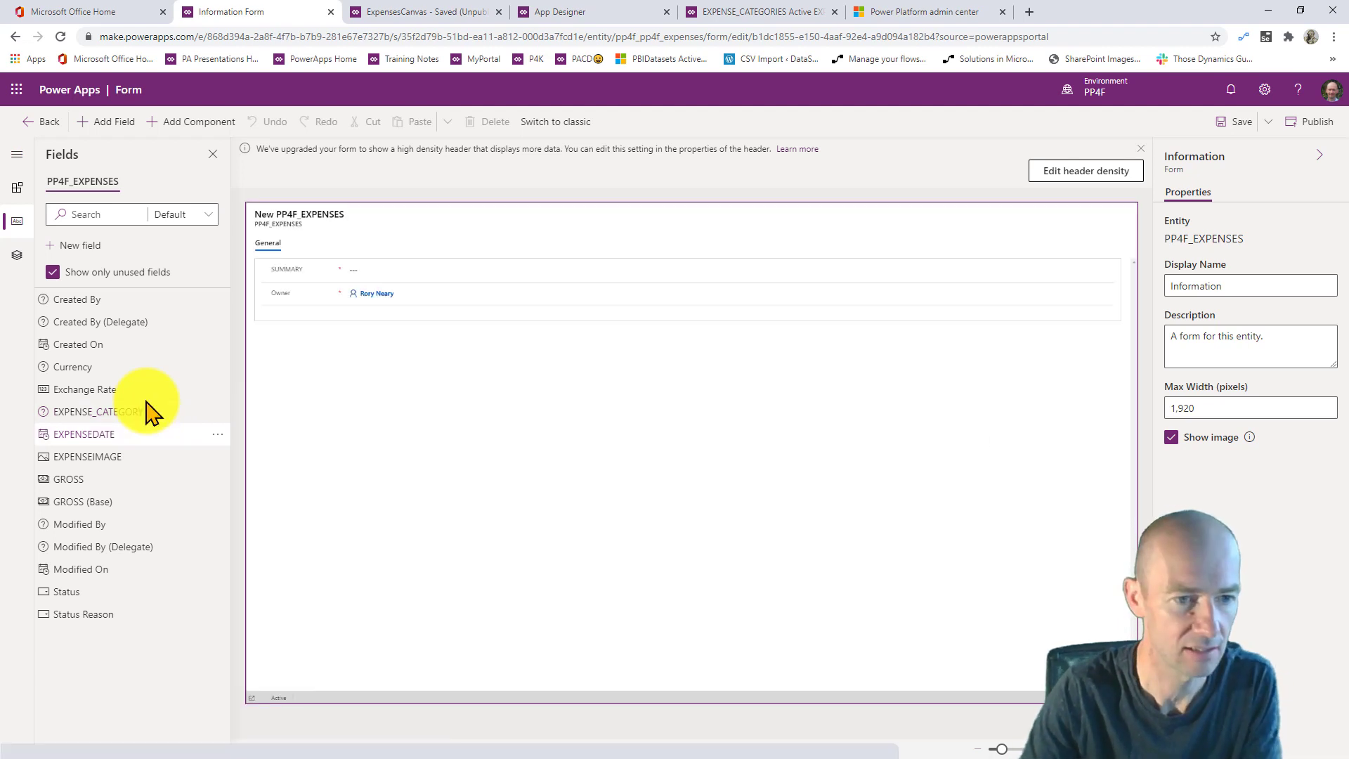
click(117, 432)
click(119, 454)
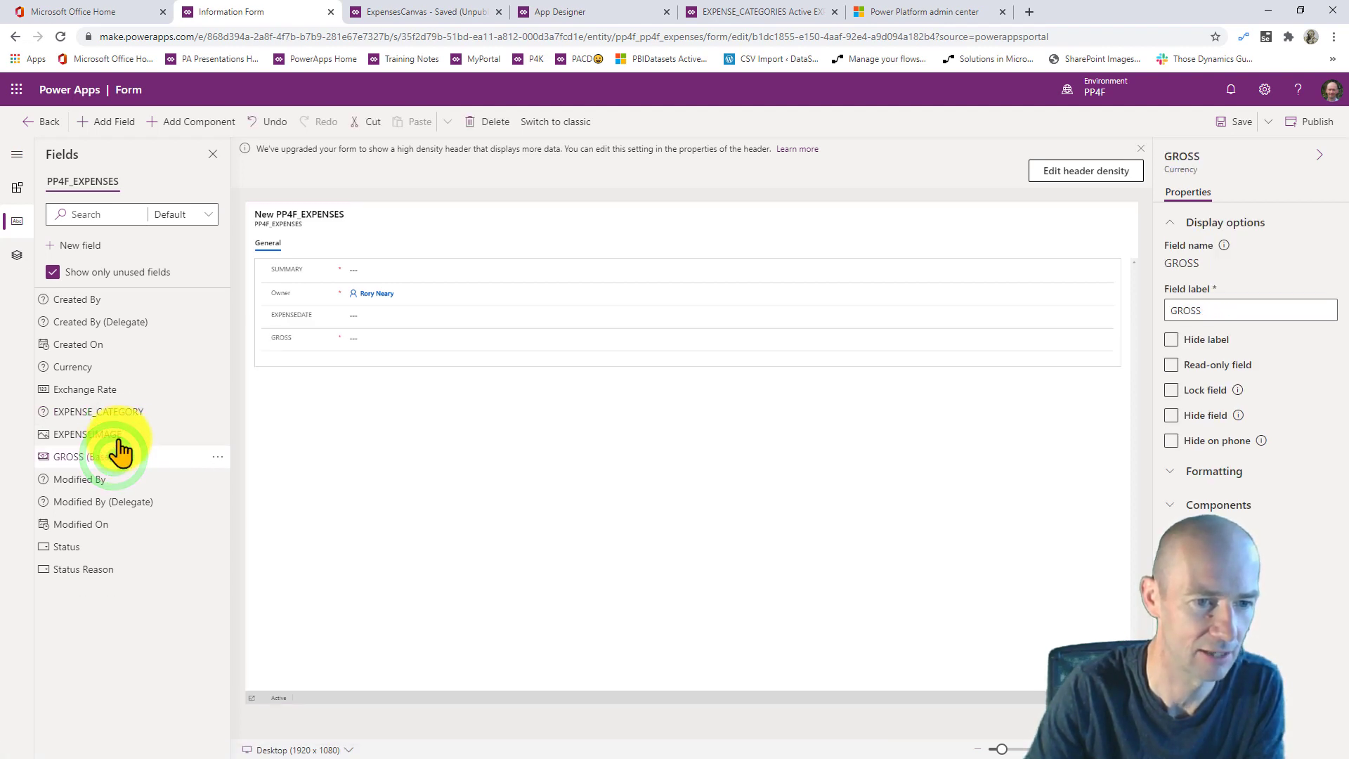
click(118, 436)
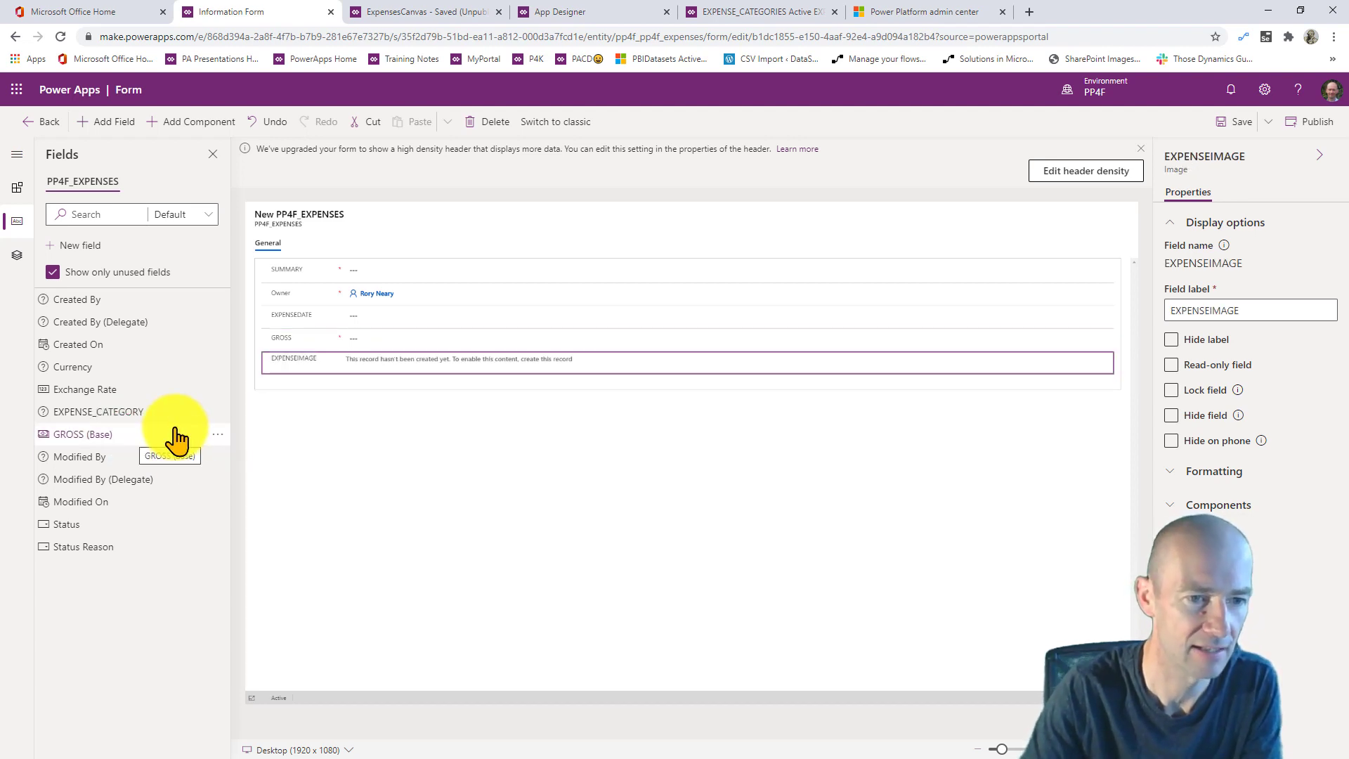
click(143, 412)
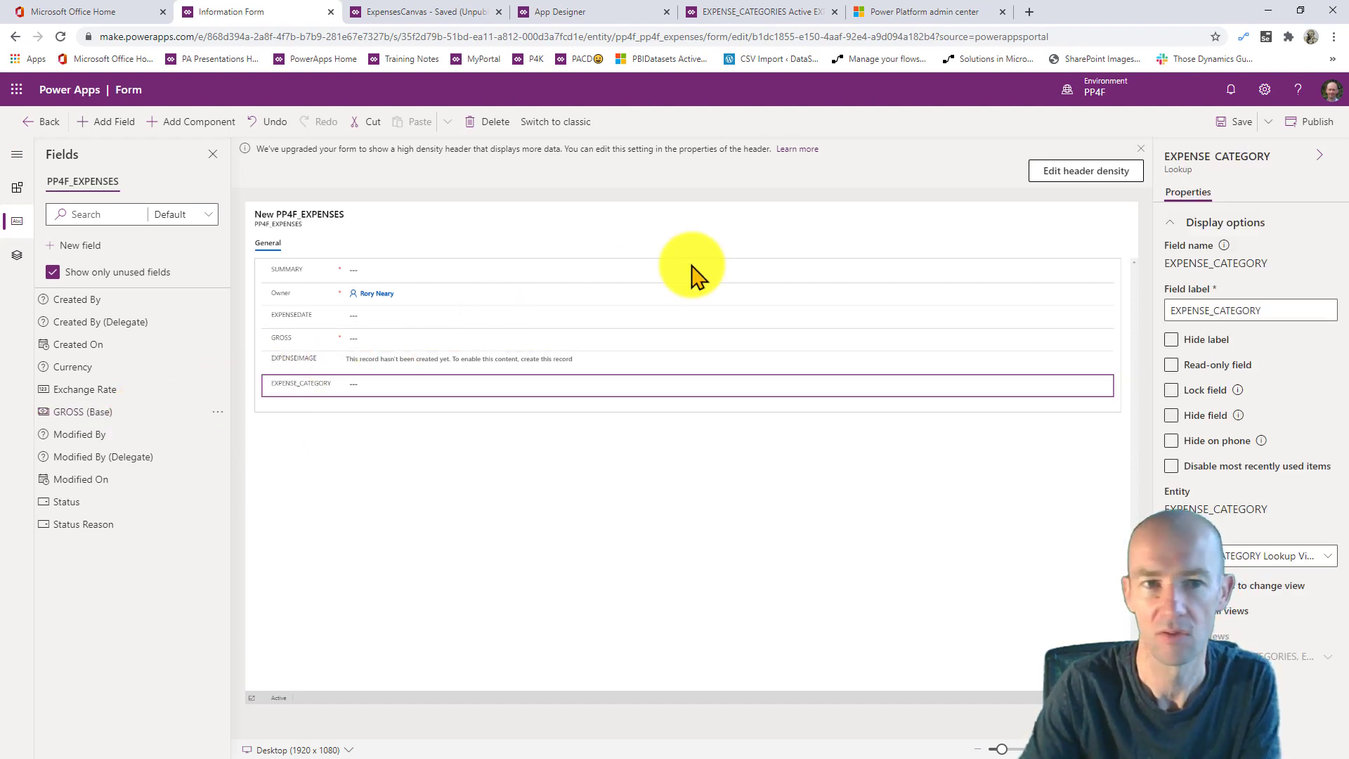
click(1241, 121)
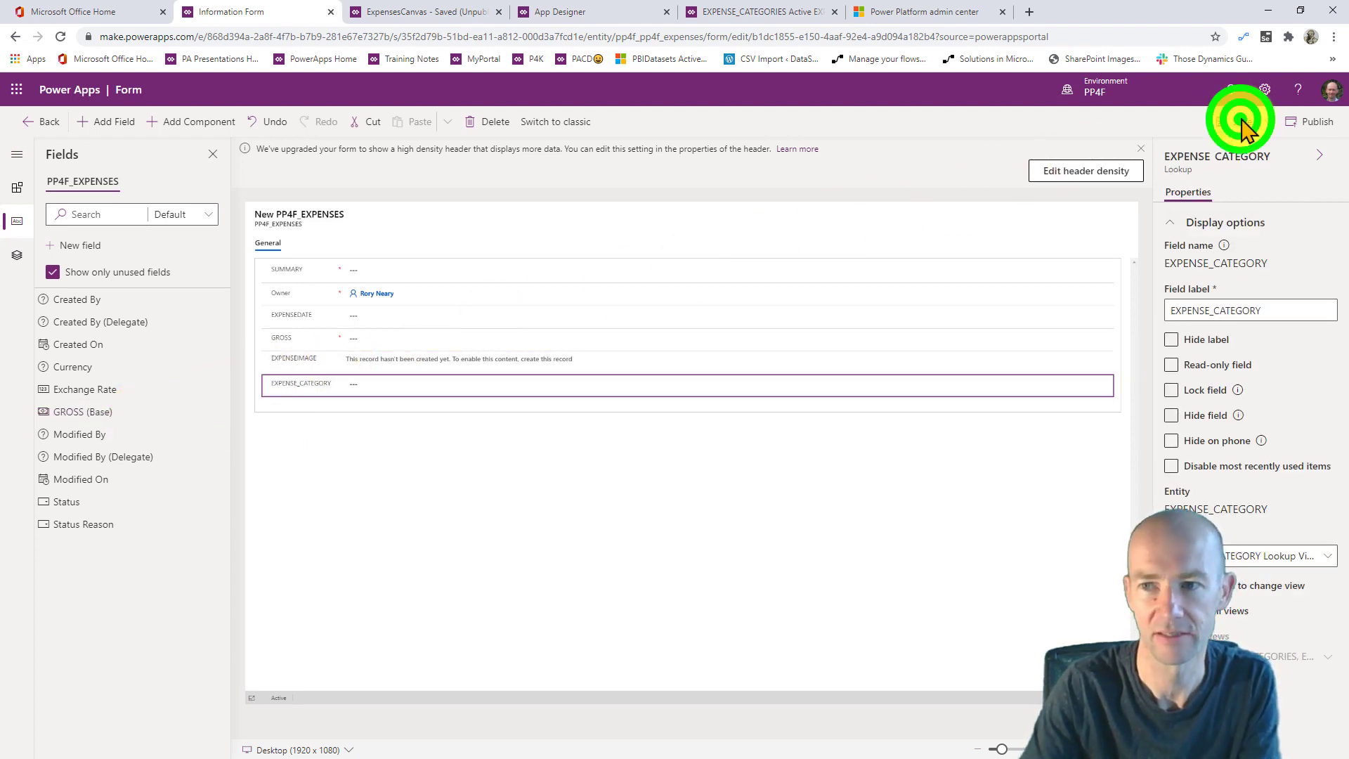
click(1316, 124)
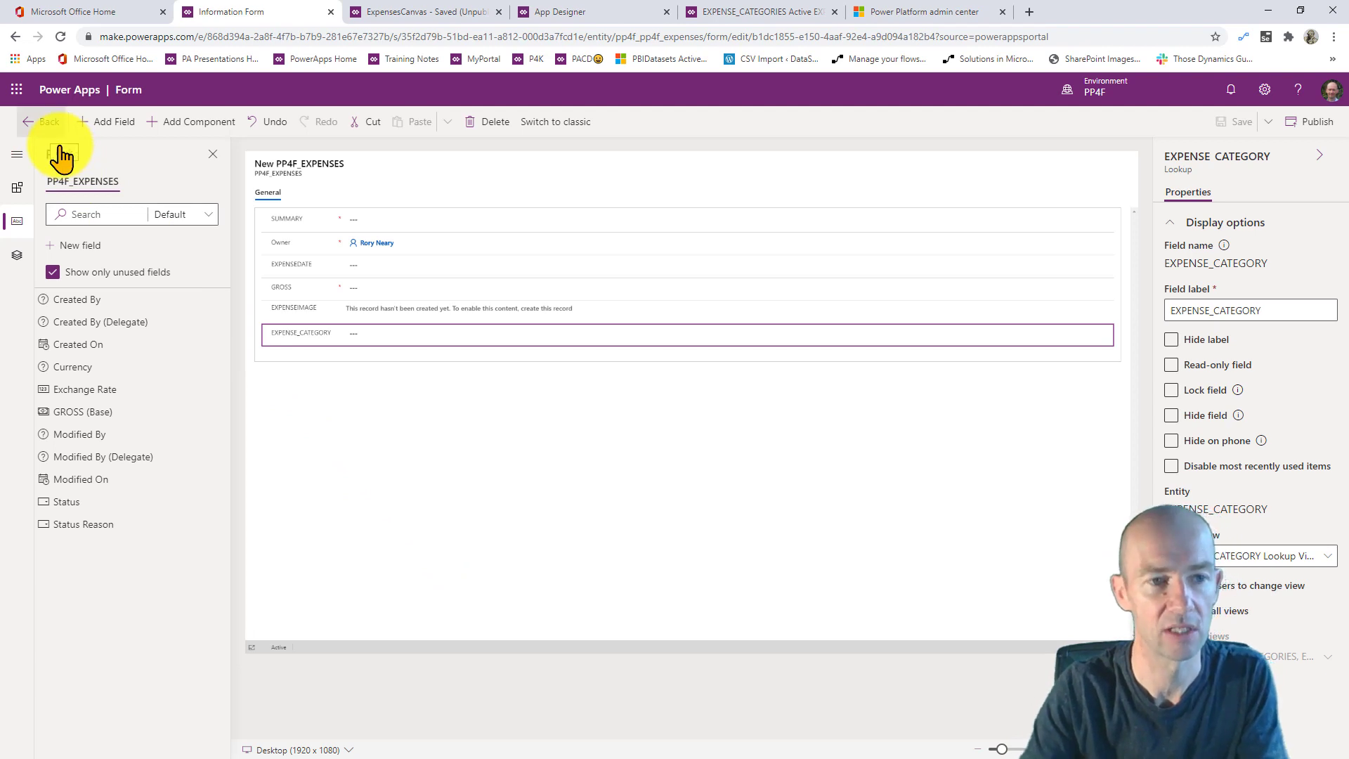
- Return to the PP4FVID solution and open the PP4F_EXPENSES model-driven app in App Designer
click(42, 121)
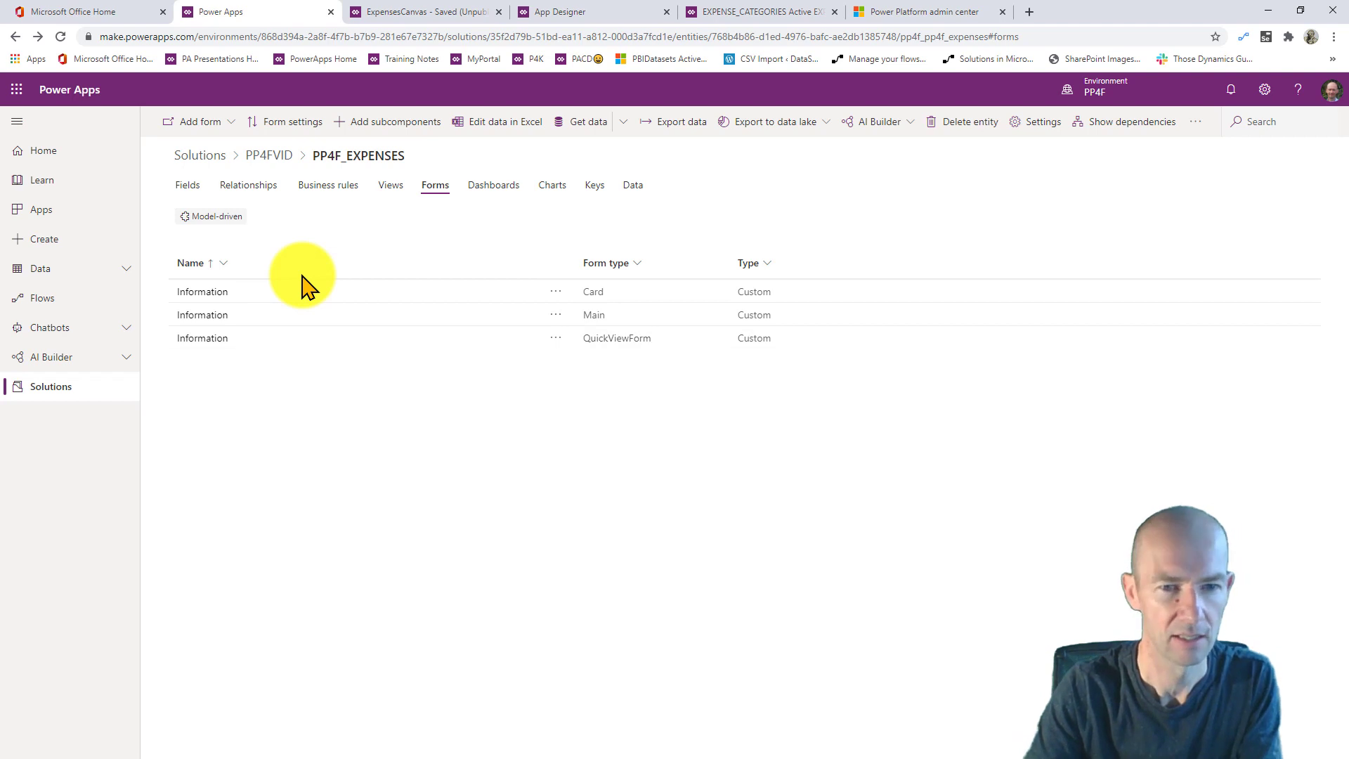
click(267, 156)
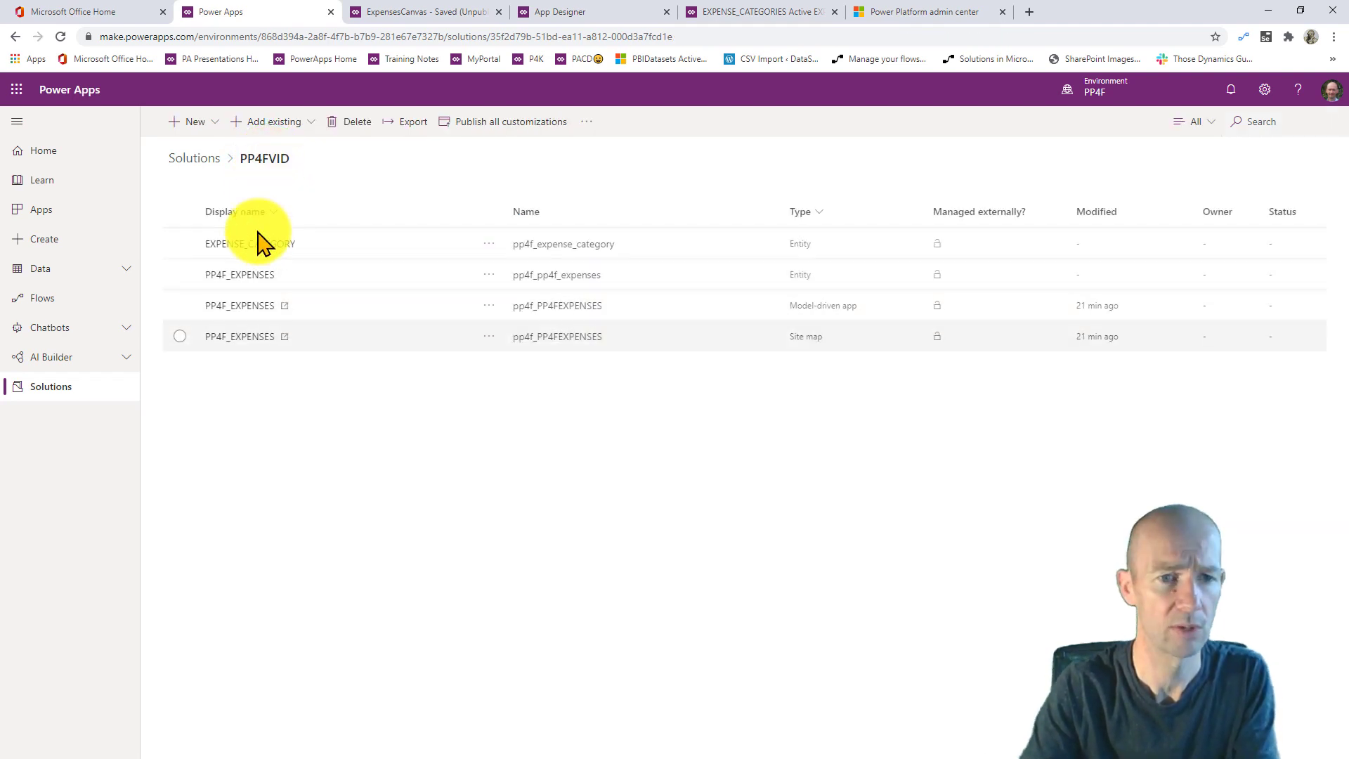
click(248, 305)
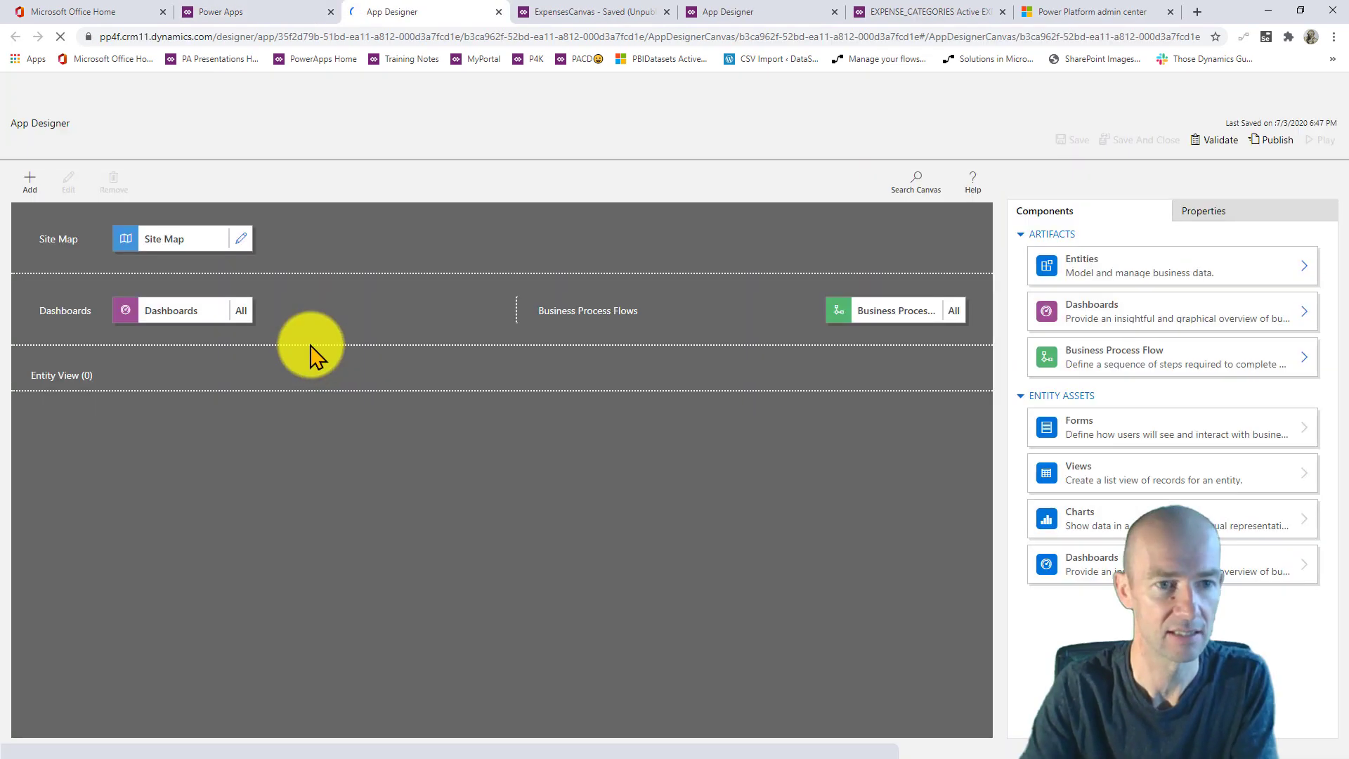
- Open the app's site map editor and select the EXPENSE_CATEGORIES subarea
click(240, 239)
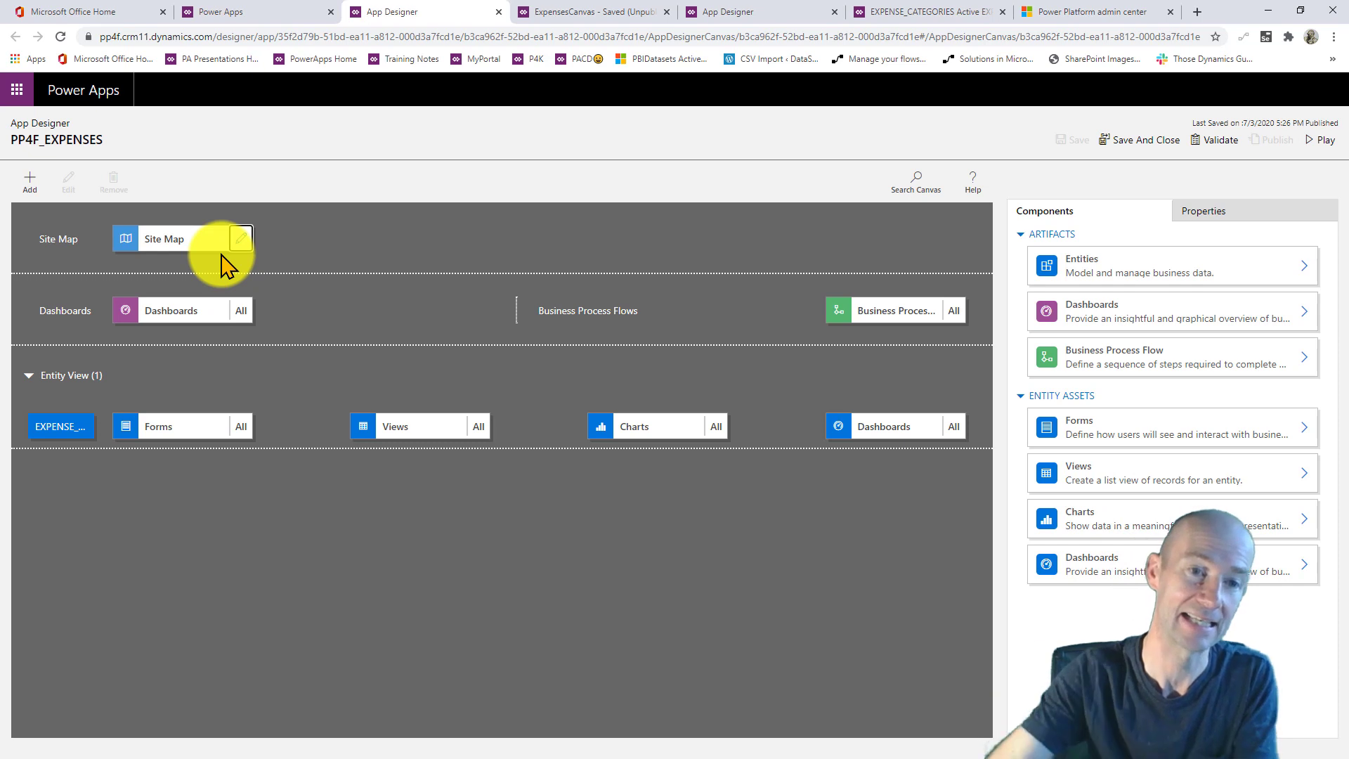
click(241, 238)
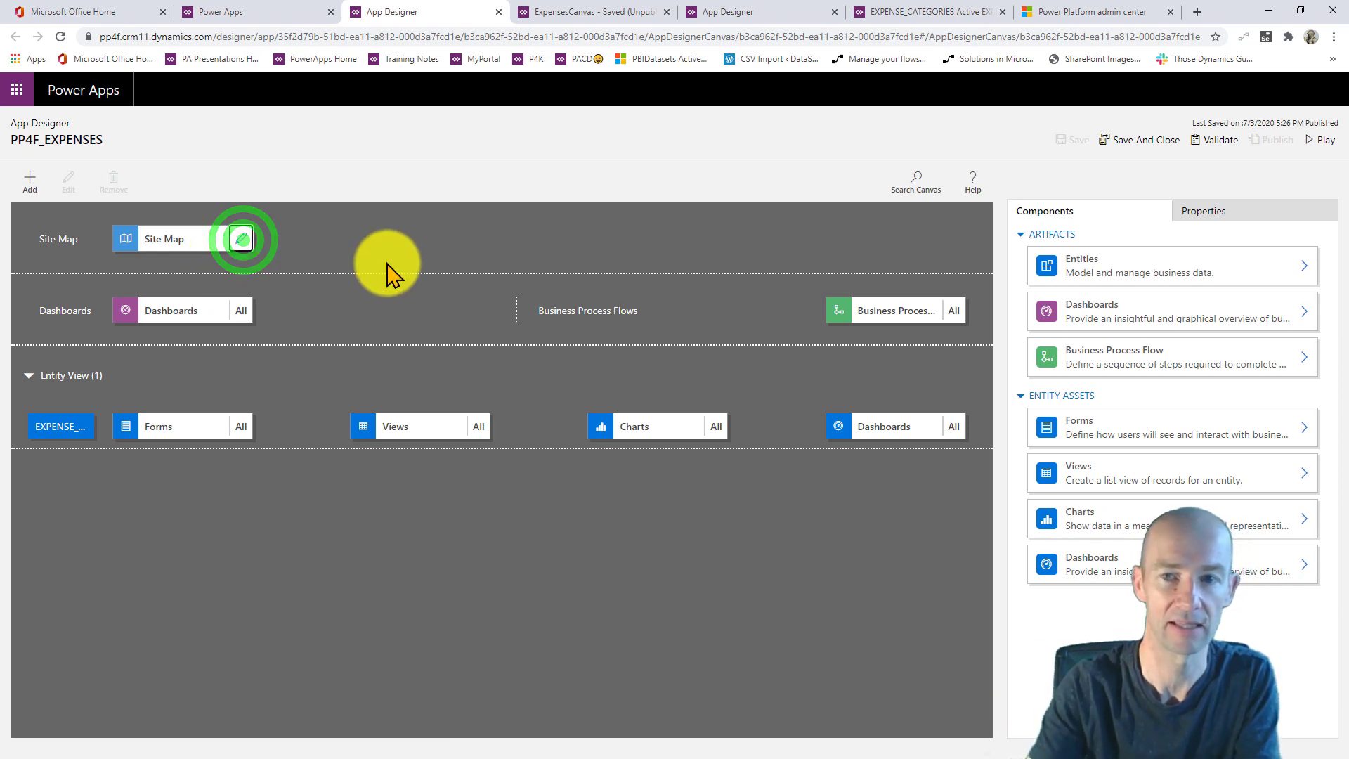
click(347, 248)
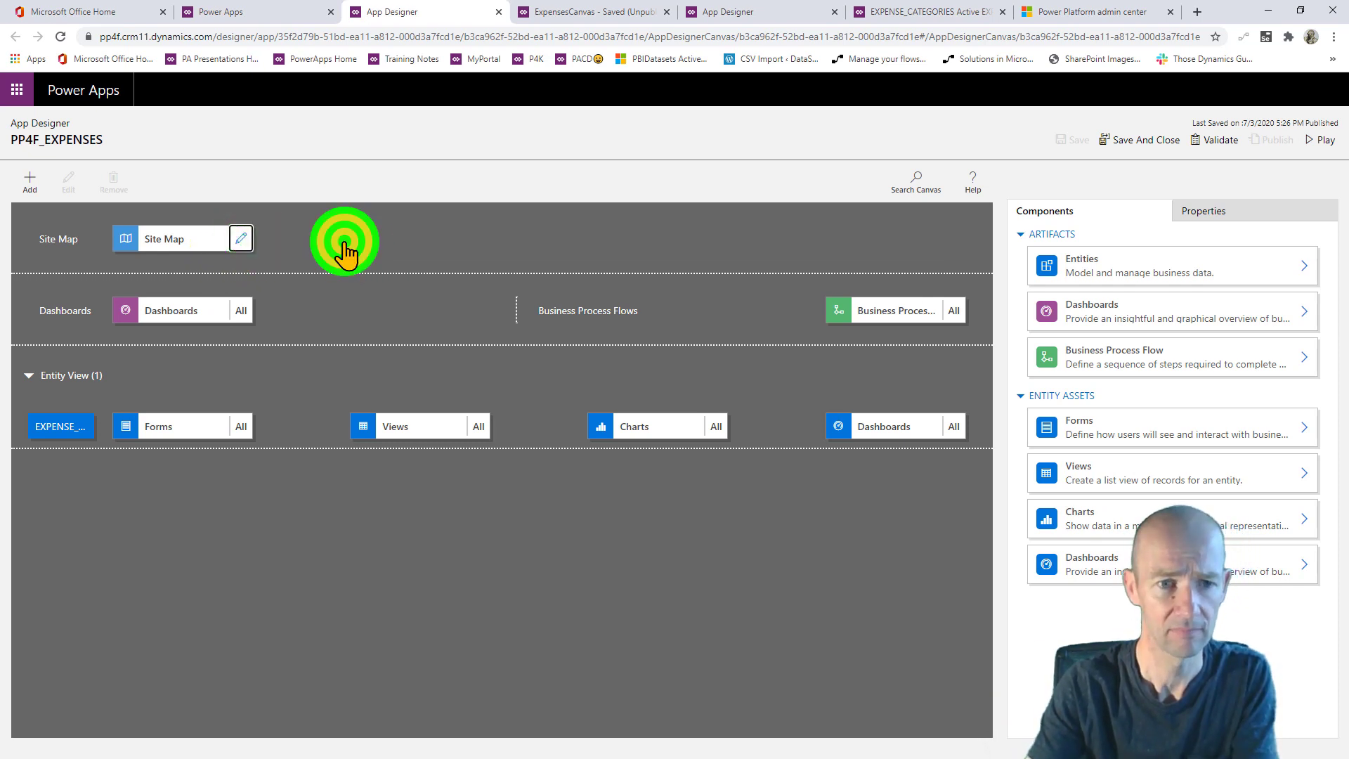
click(30, 182)
click(197, 265)
click(107, 281)
- Add an Entity-type subarea for PP4F_EXPENSES to the site map and save it
click(30, 182)
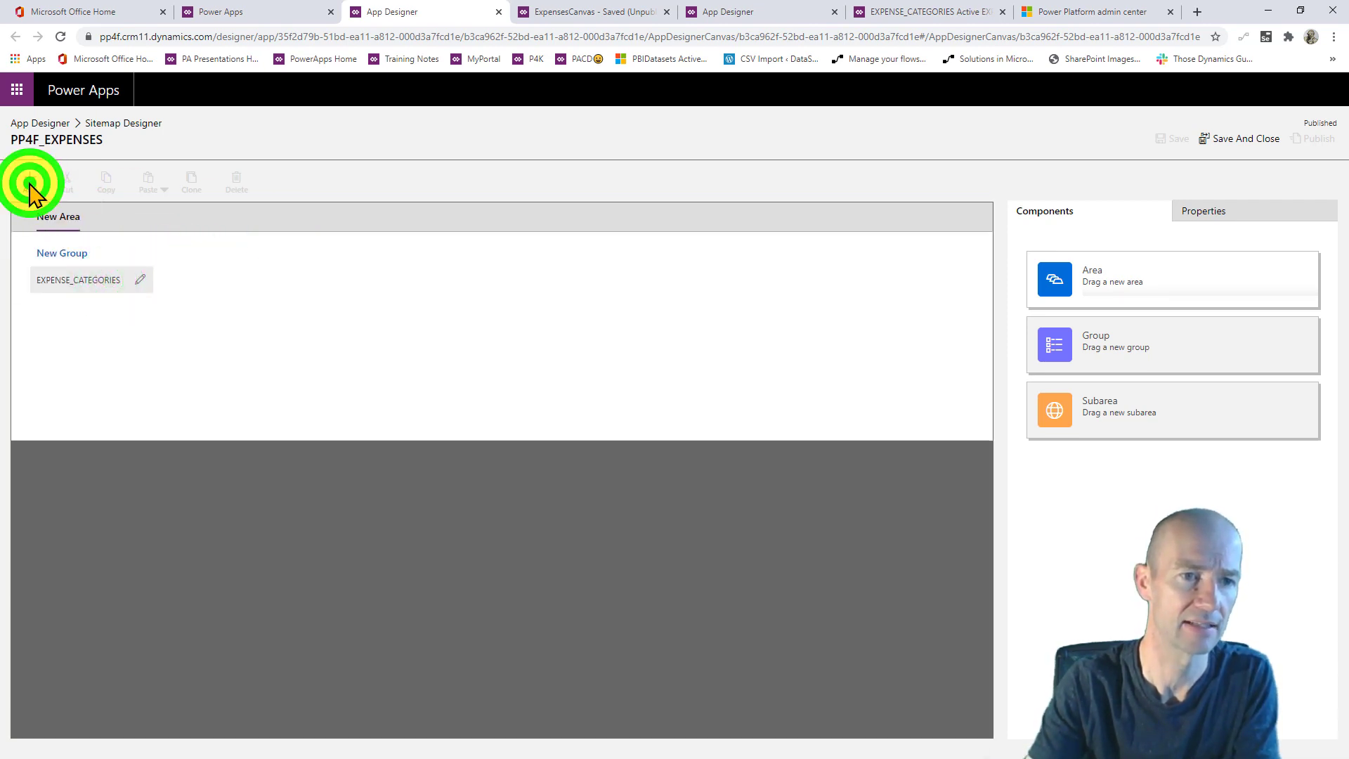
click(46, 274)
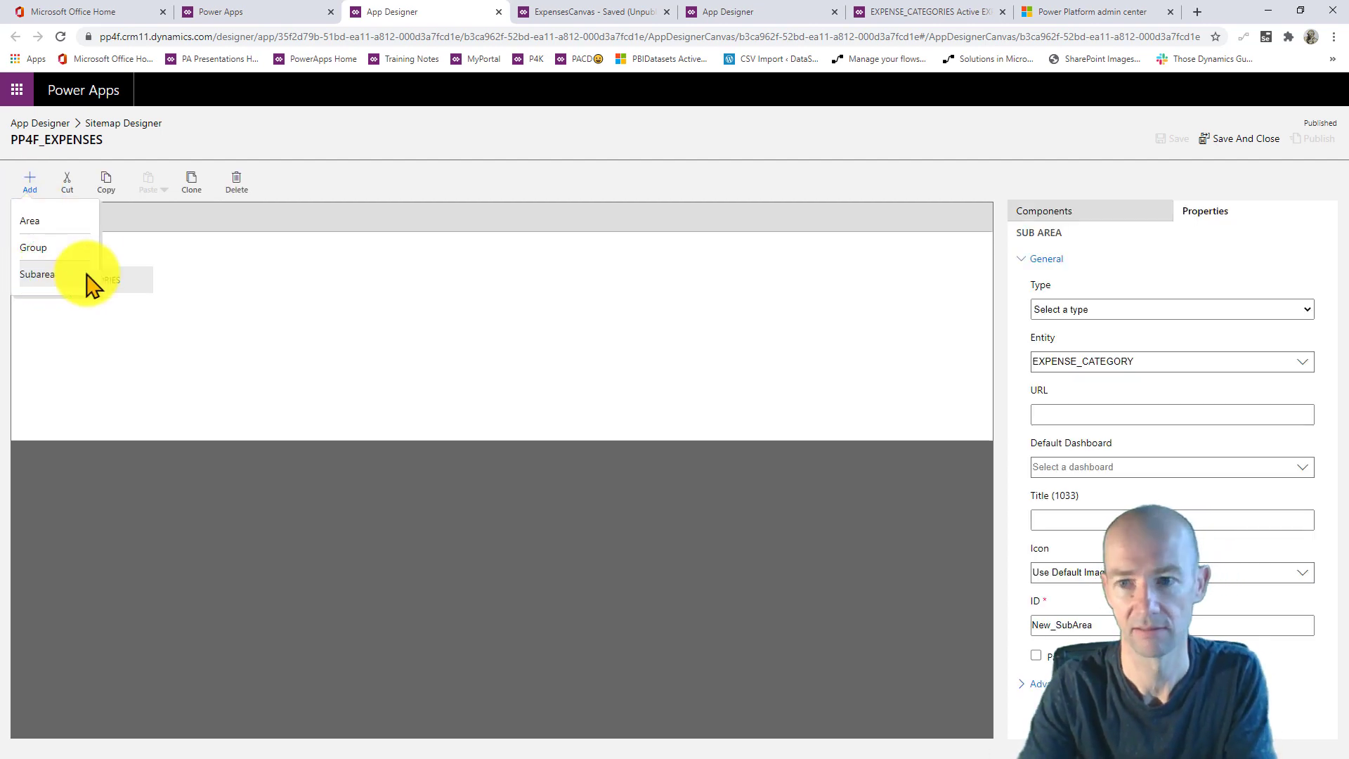
click(1123, 310)
click(1088, 376)
click(1126, 383)
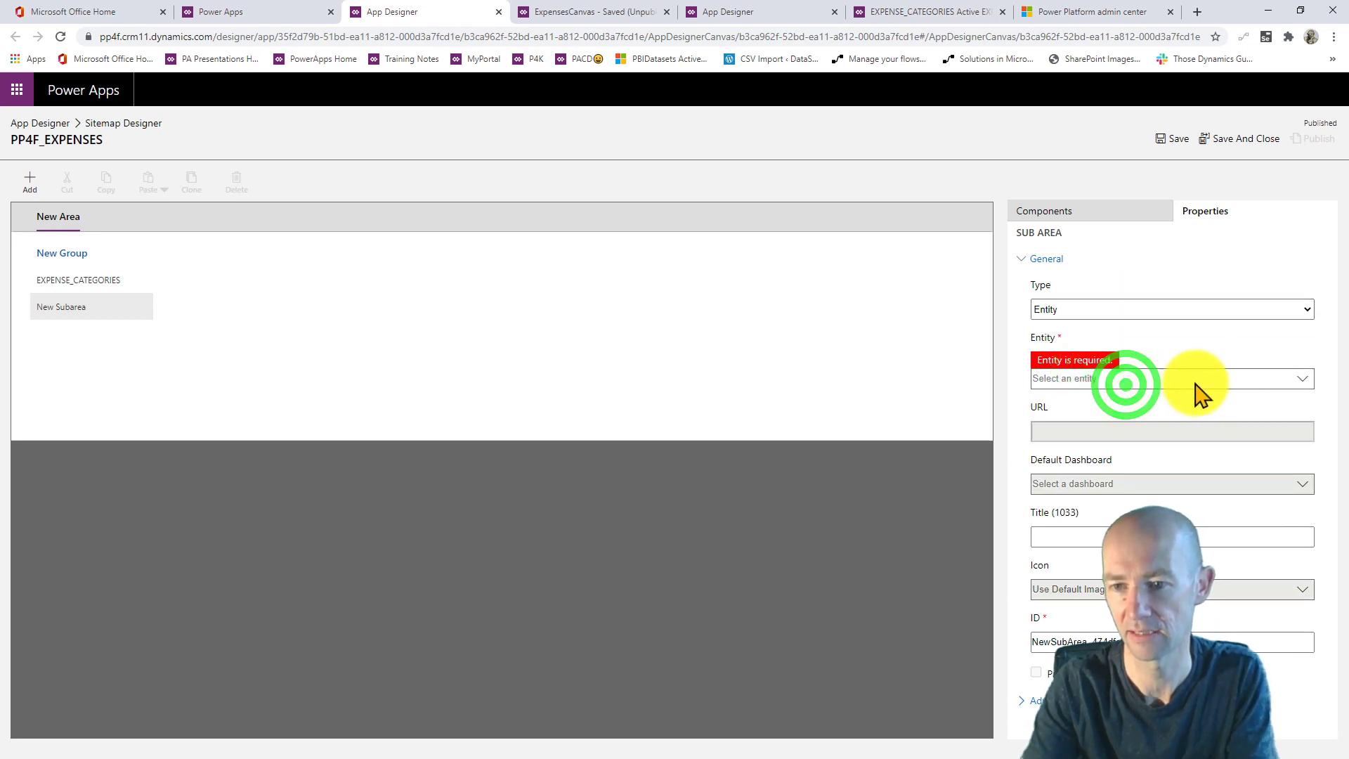
click(1302, 379)
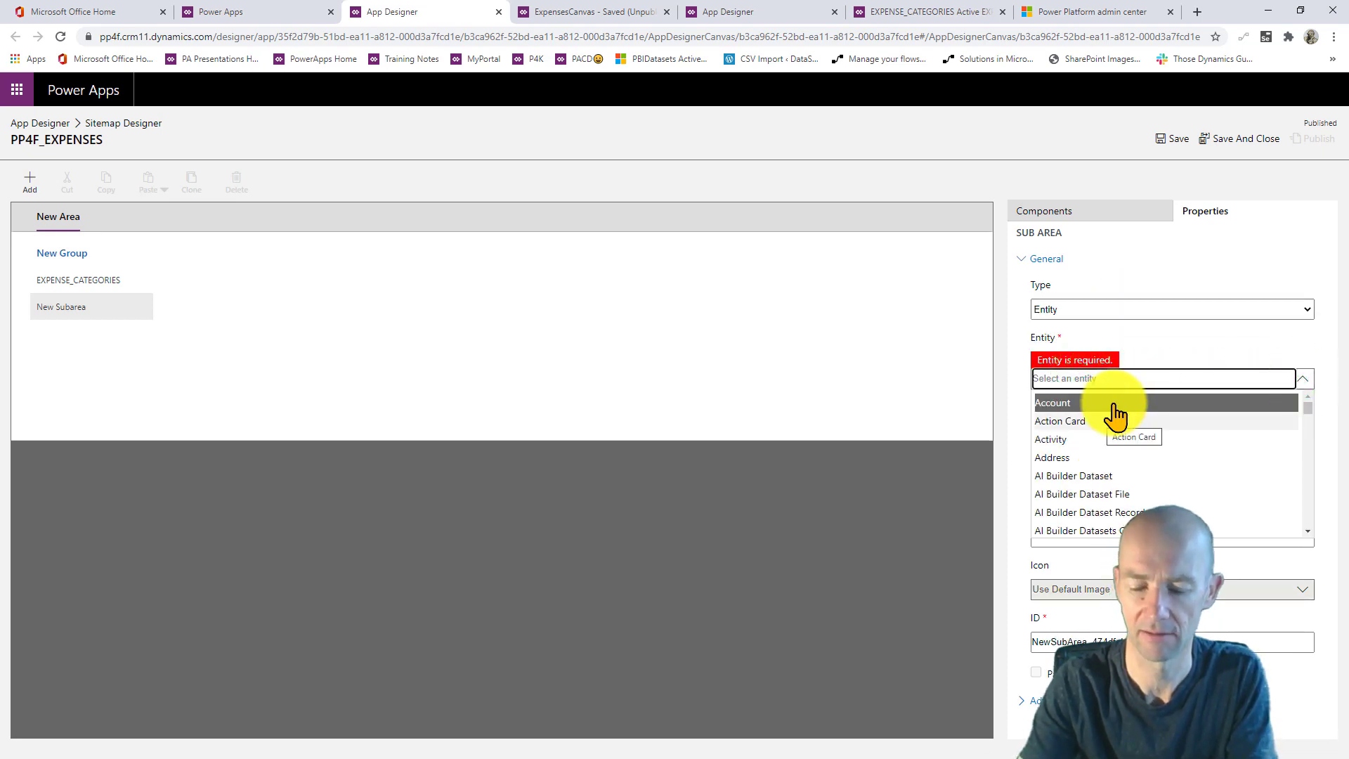
text(exp)
click(1112, 439)
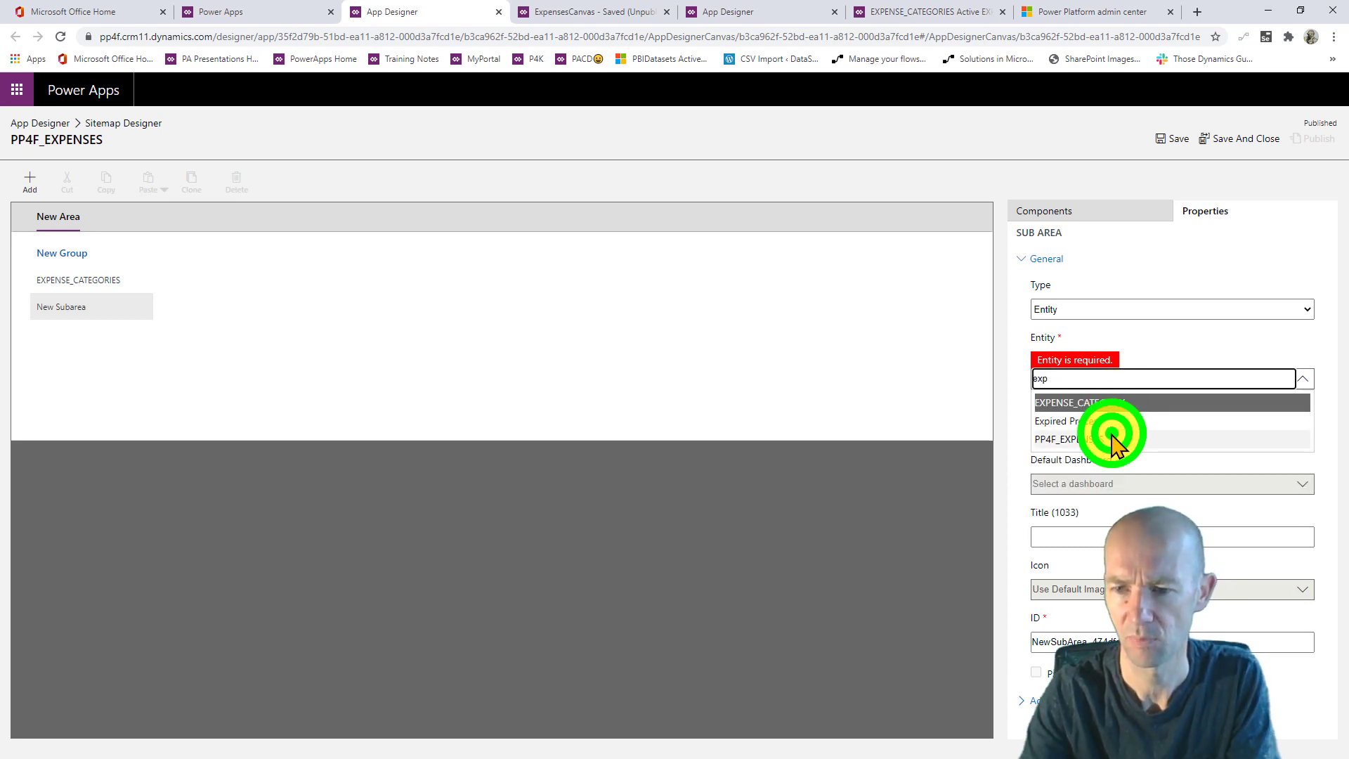
click(1220, 142)
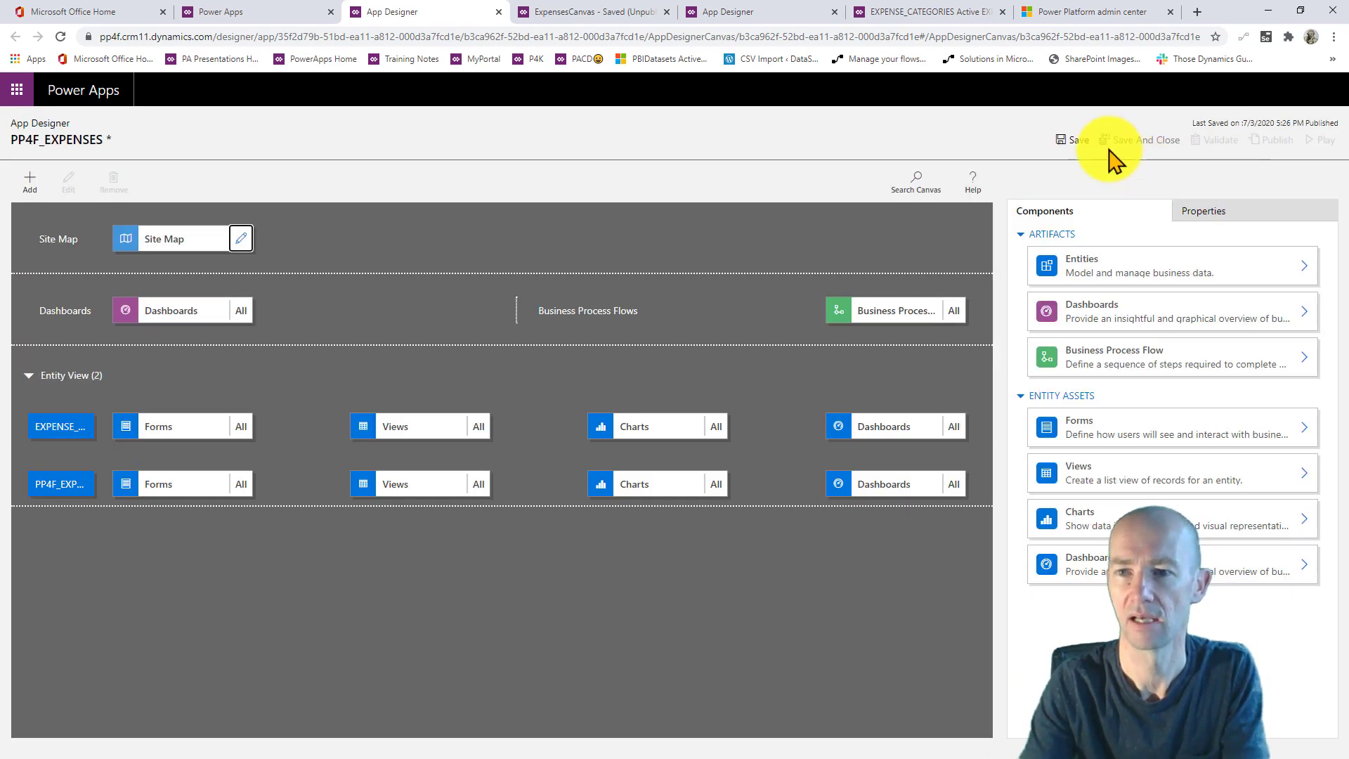
- Save, validate and publish the PP4F_EXPENSES app, then play it
click(1078, 141)
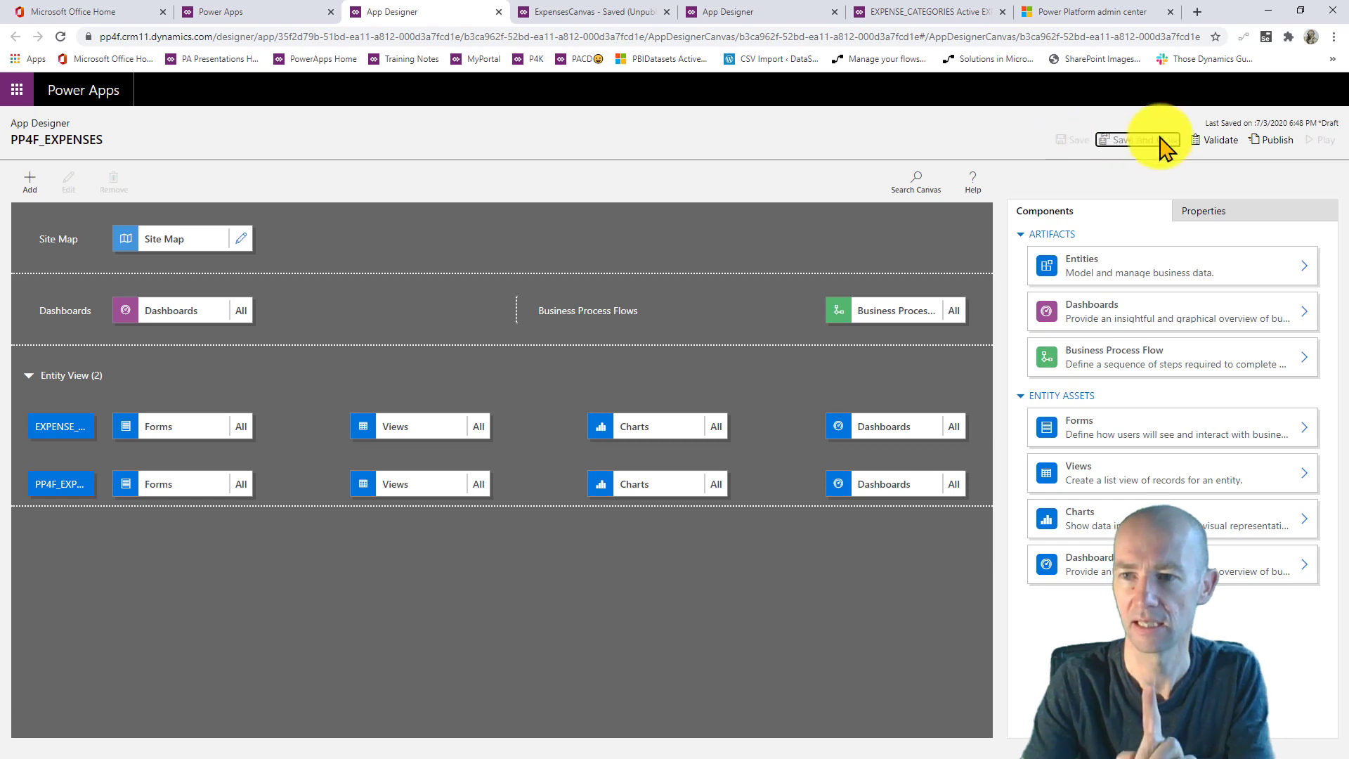
click(1215, 140)
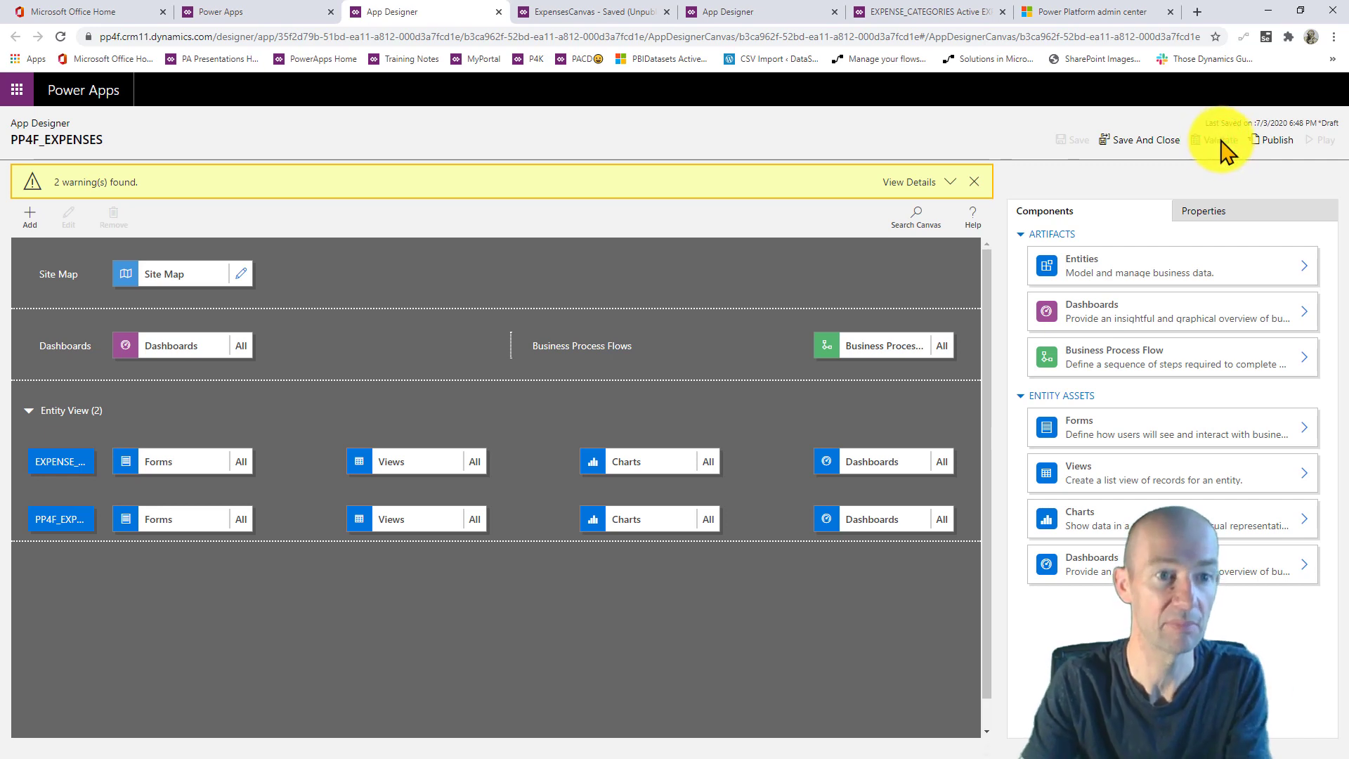
click(1276, 139)
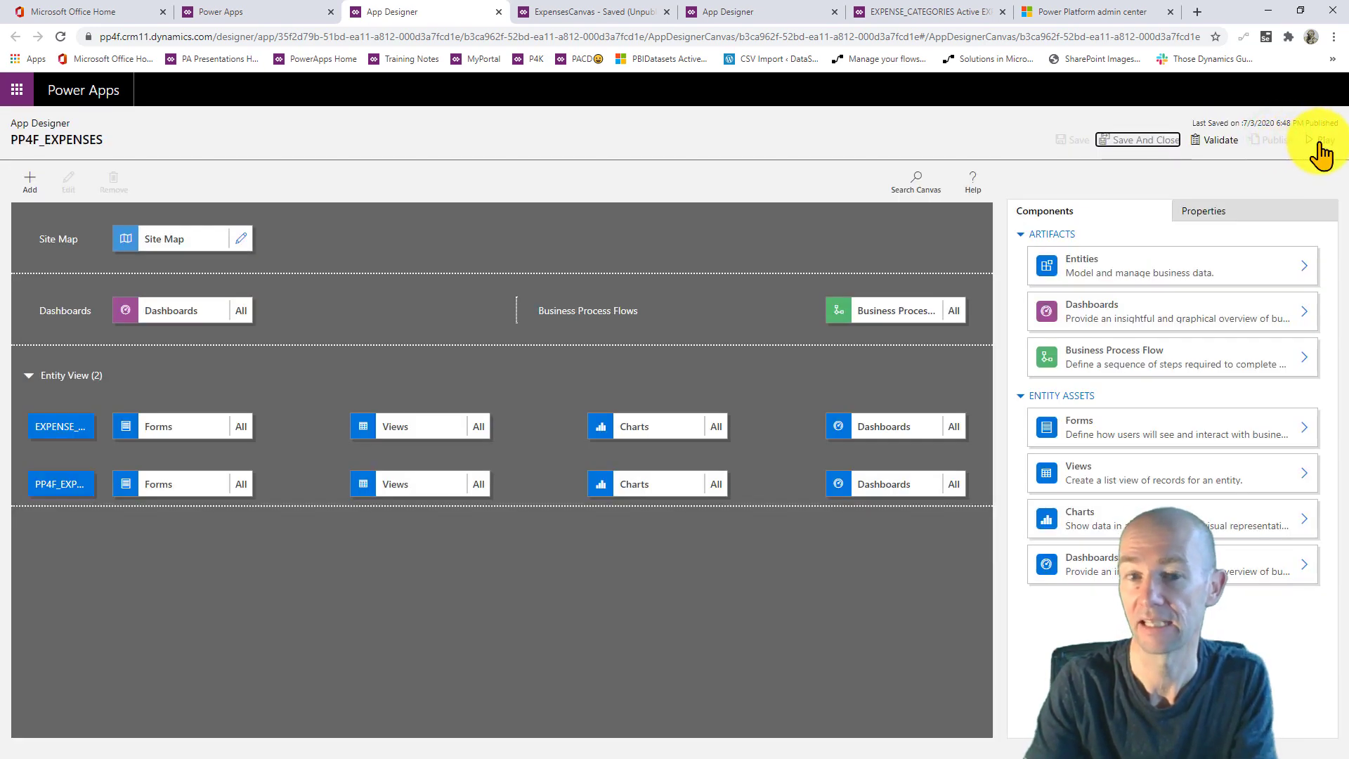
click(1317, 141)
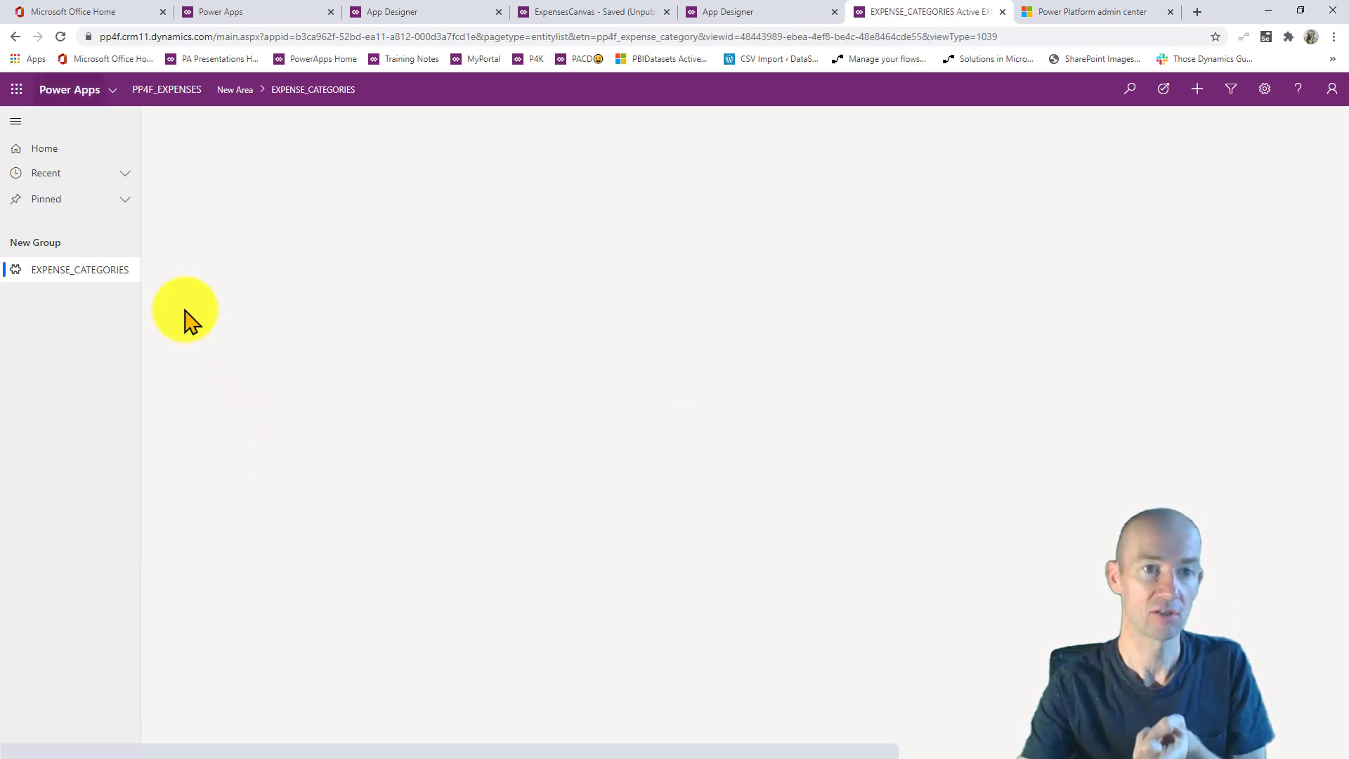
- Reload the running app and open the Active PP4F_EXPENSES list showing TEST and TEST2
click(61, 36)
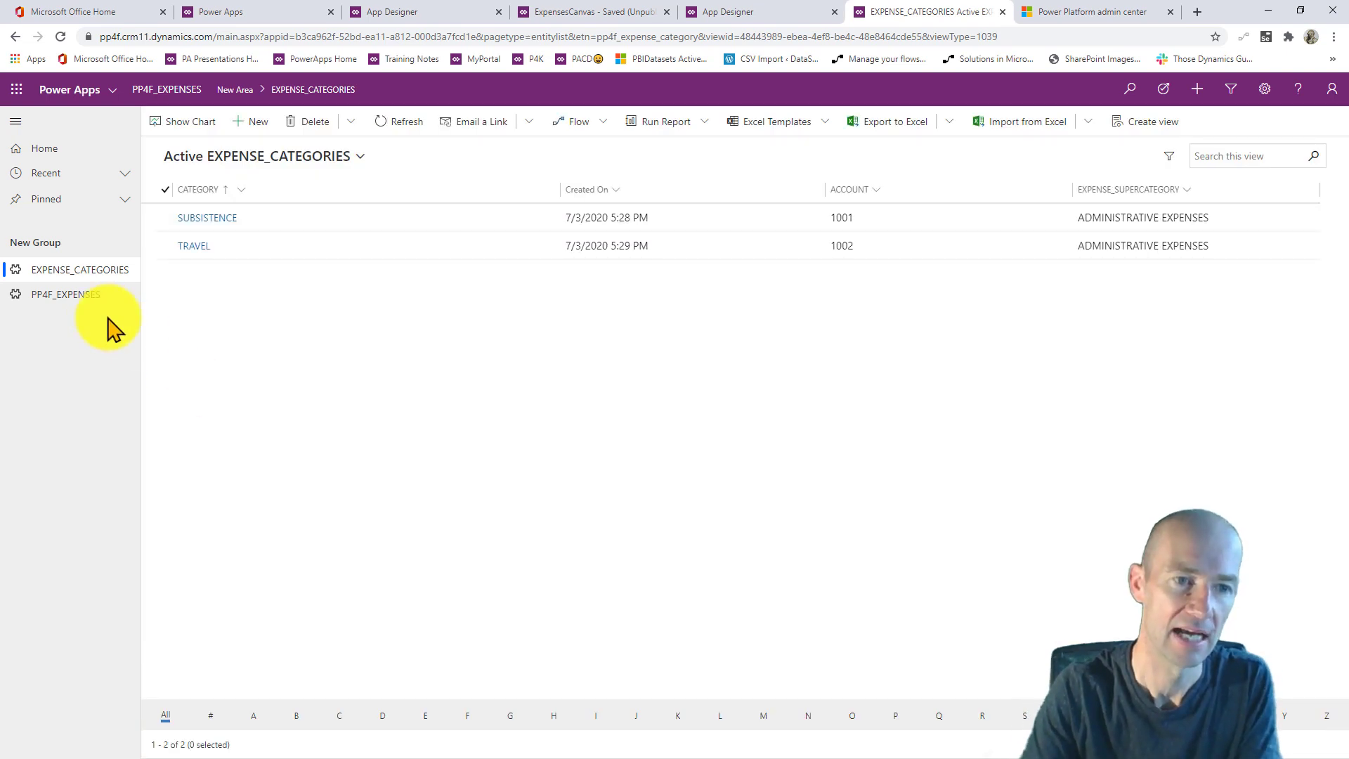
click(69, 295)
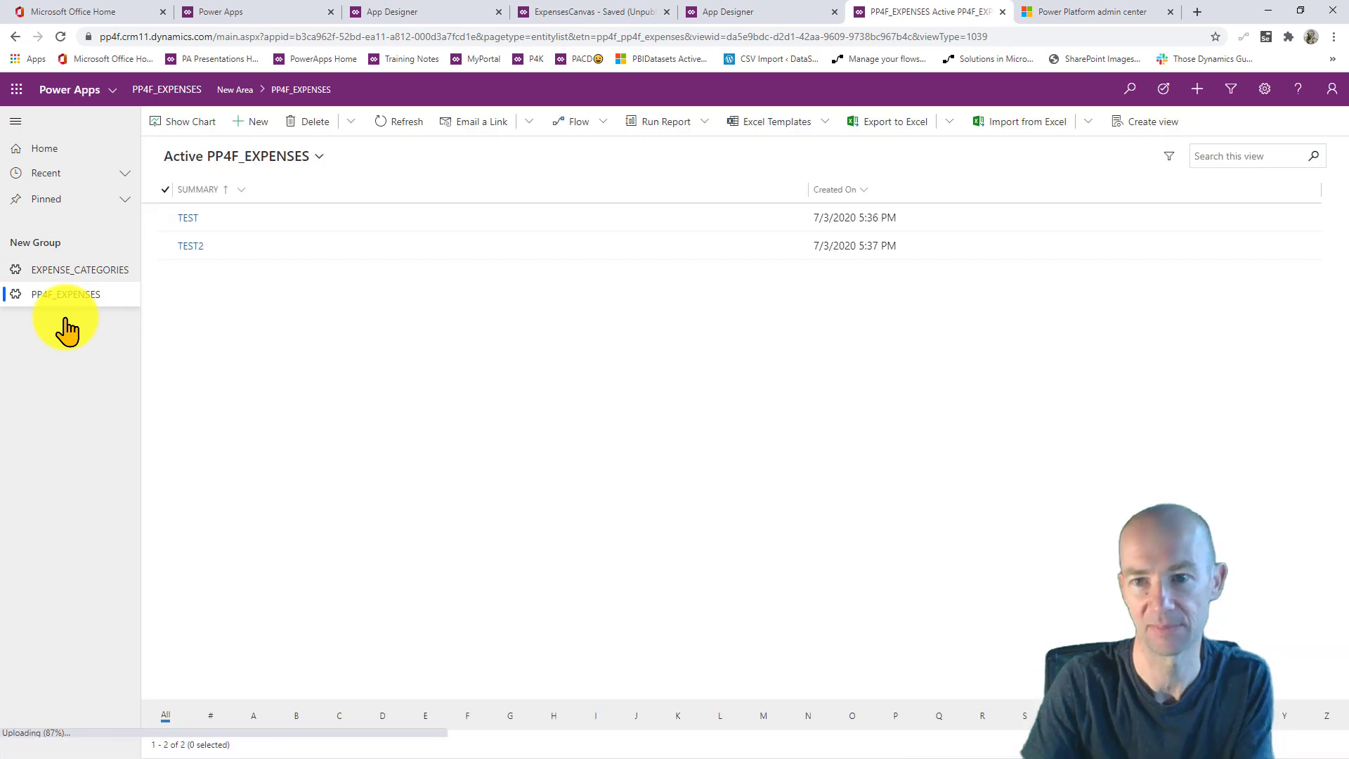
click(1197, 88)
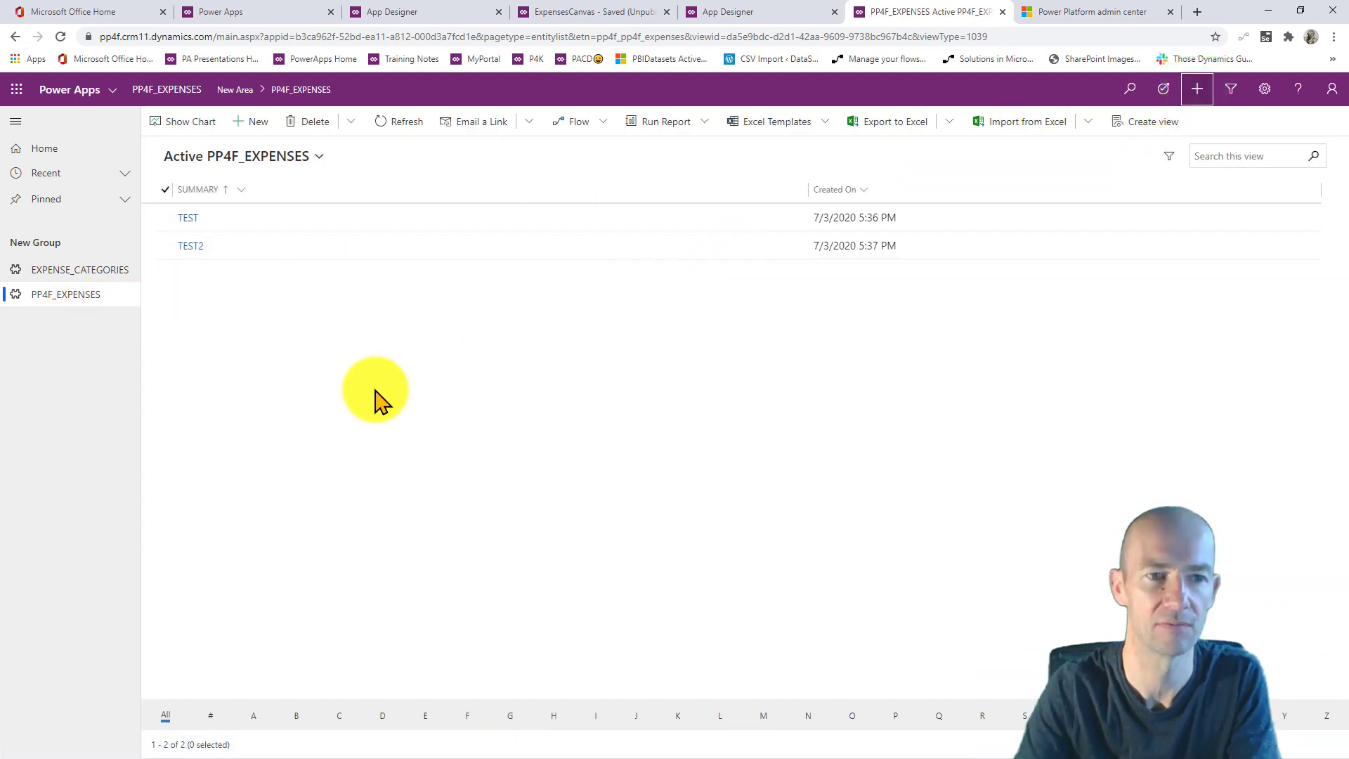
click(1196, 87)
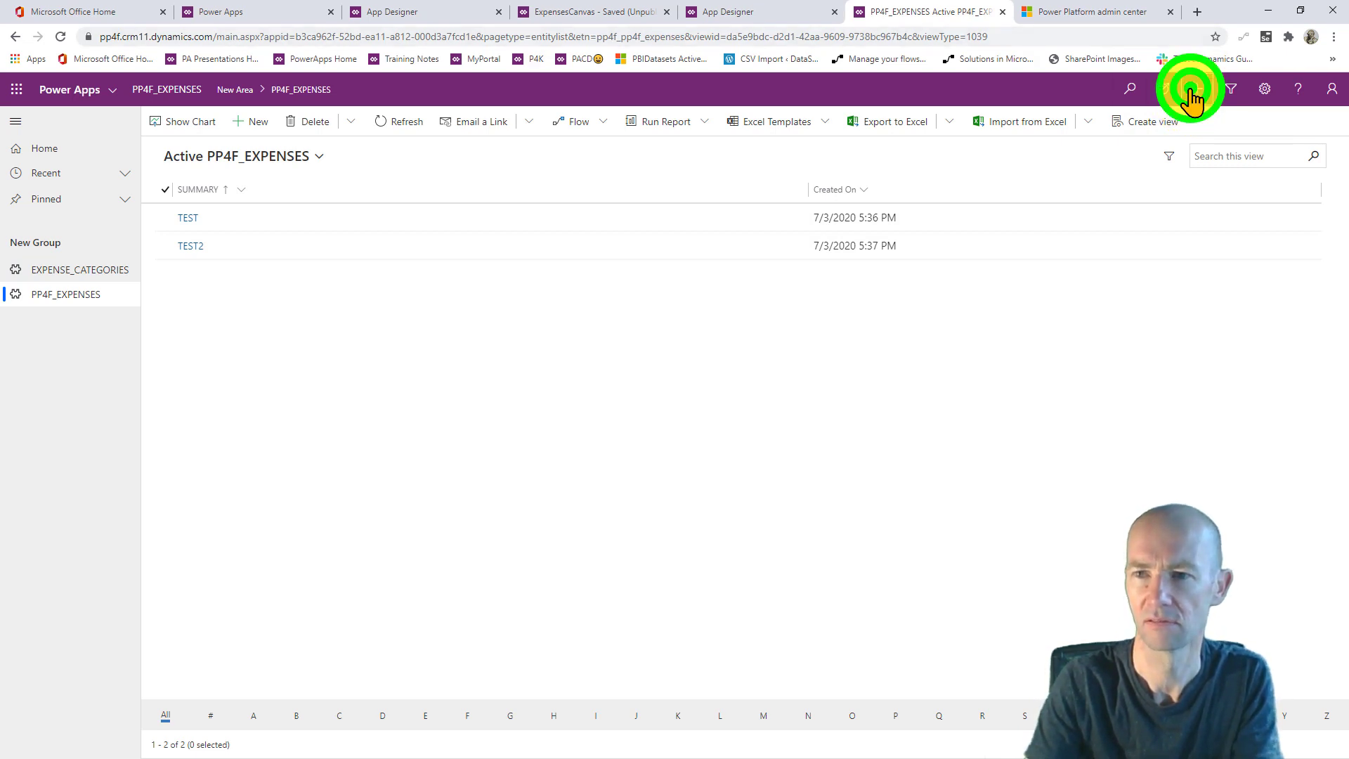
click(395, 343)
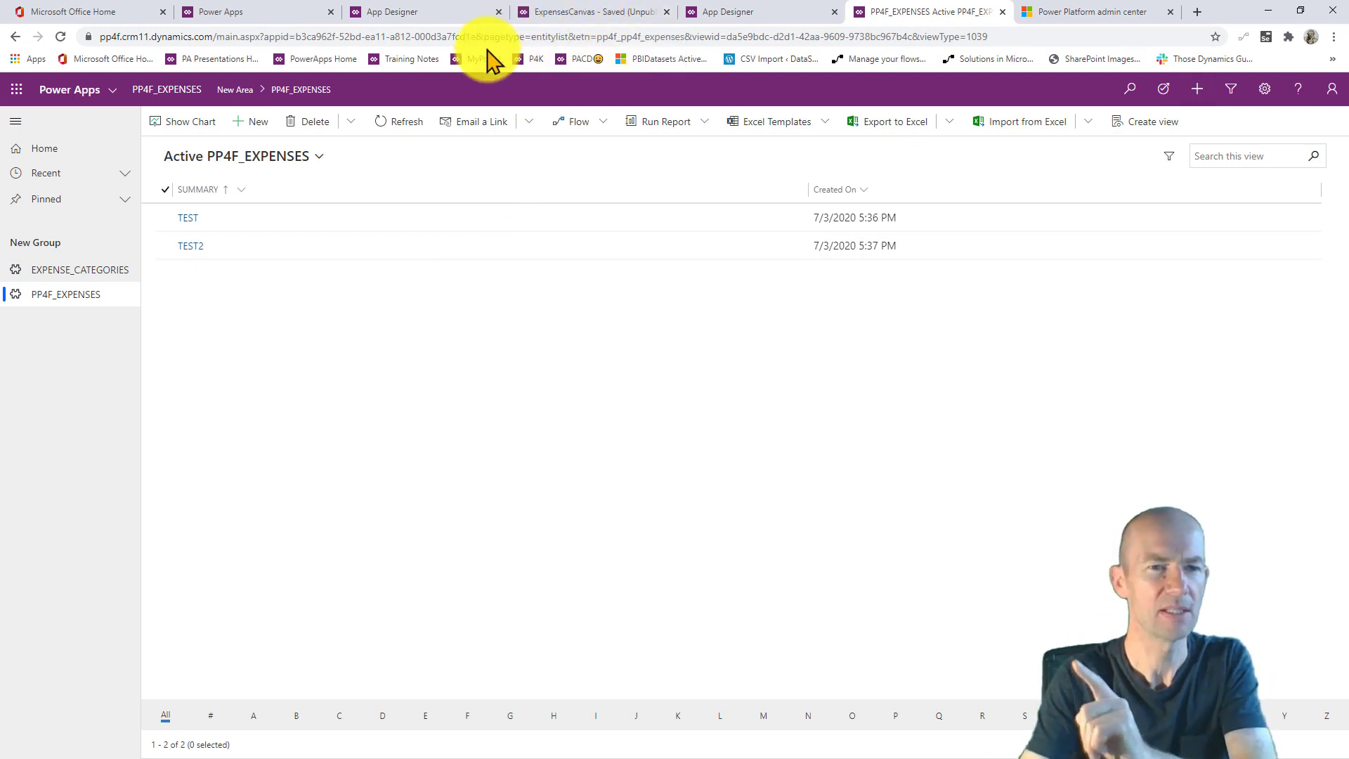
- Start a new expense with summary abc123, date 7/8/2020 and gross 56
click(254, 123)
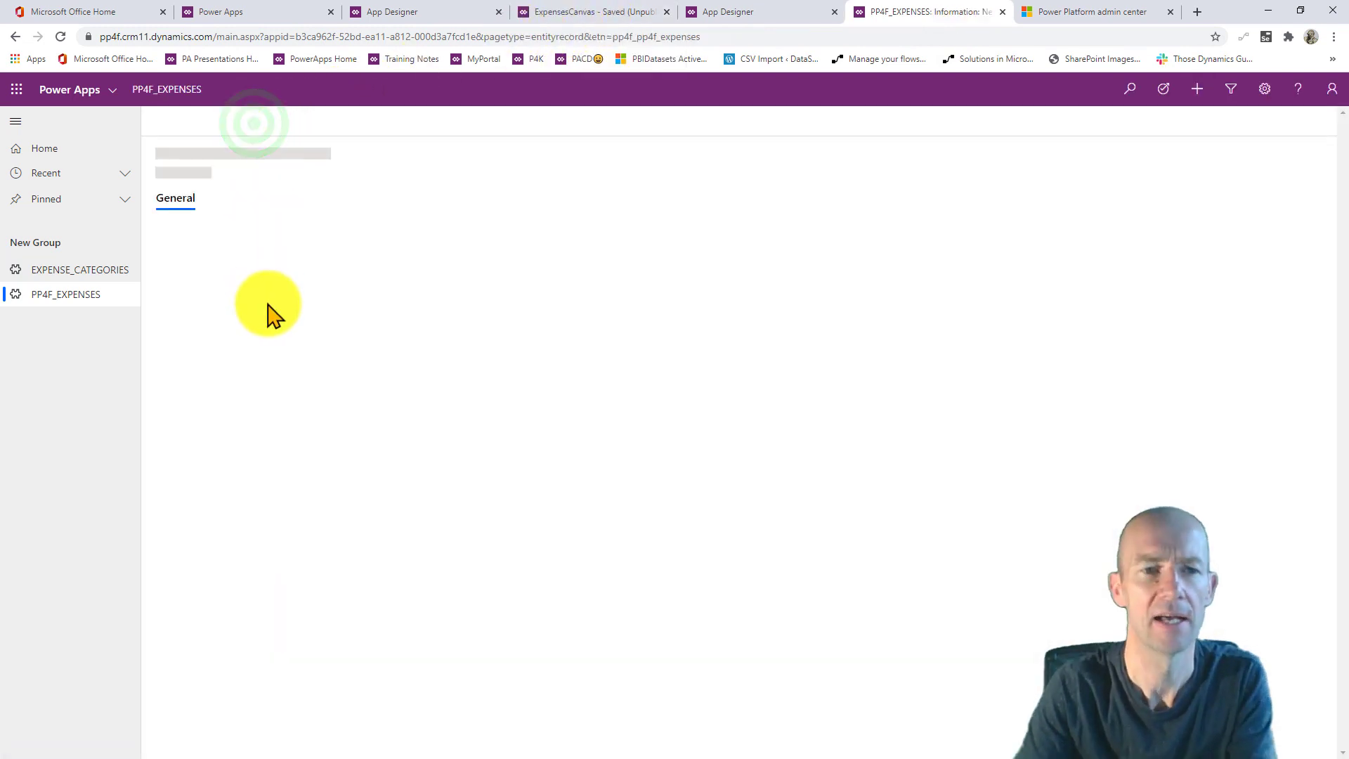
click(328, 239)
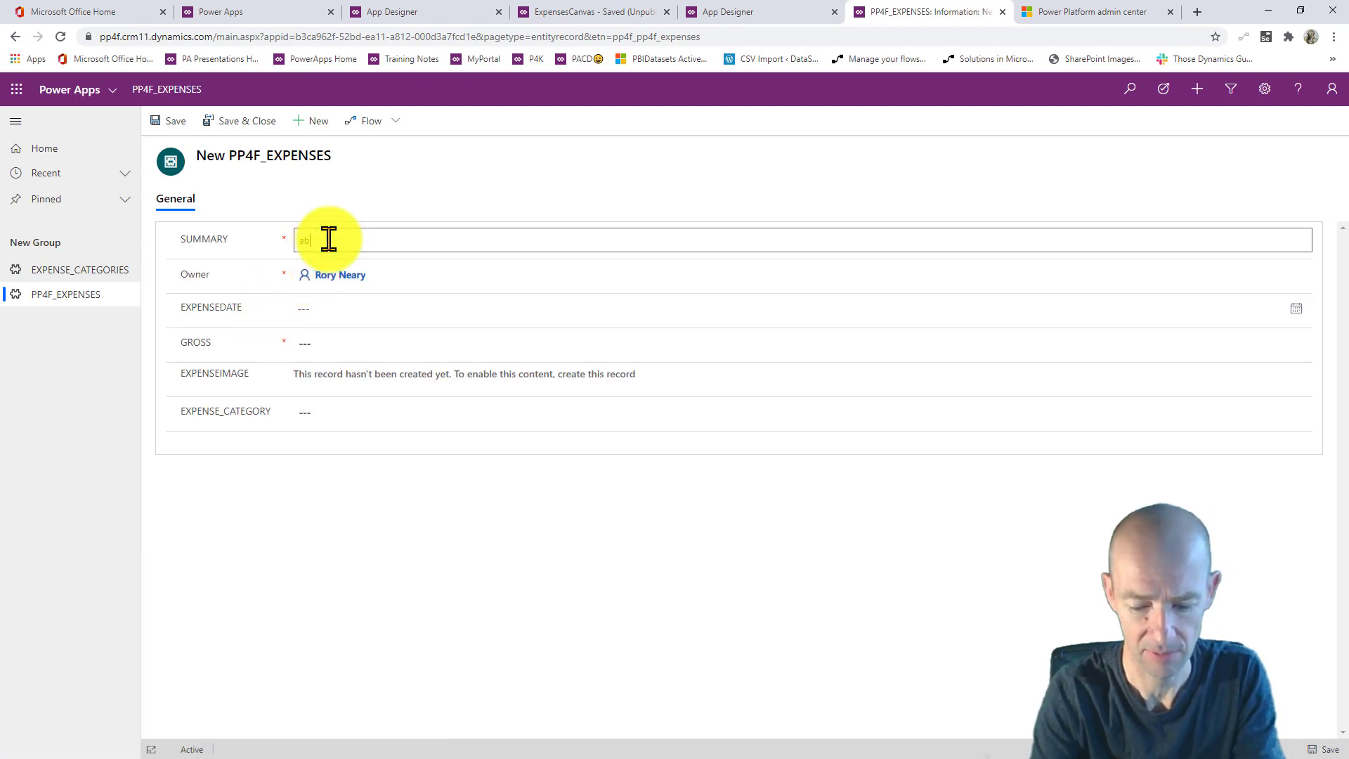
text(abc123)
click(313, 306)
click(368, 402)
click(316, 338)
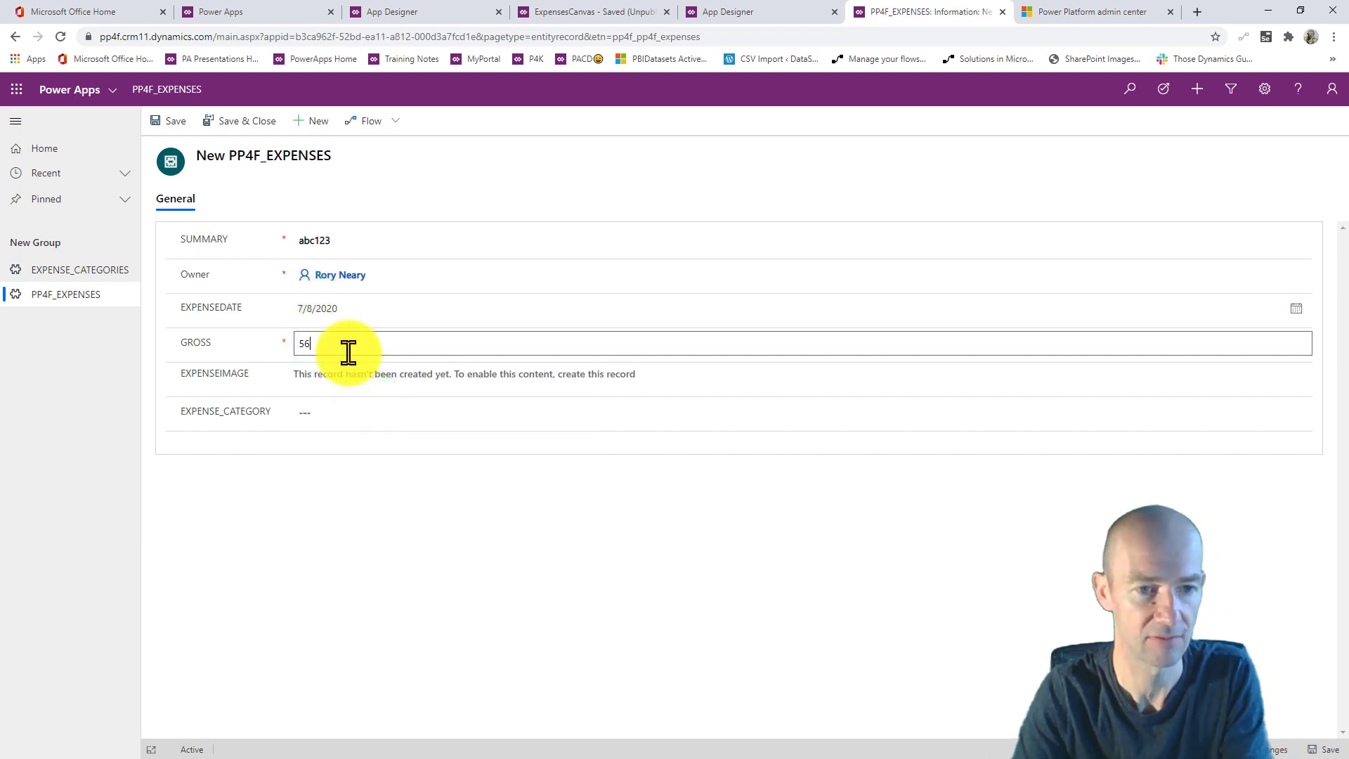
text(56)
click(335, 373)
- Set the category to TRAVEL, Save & Close, and reopen the abc123 record
click(319, 416)
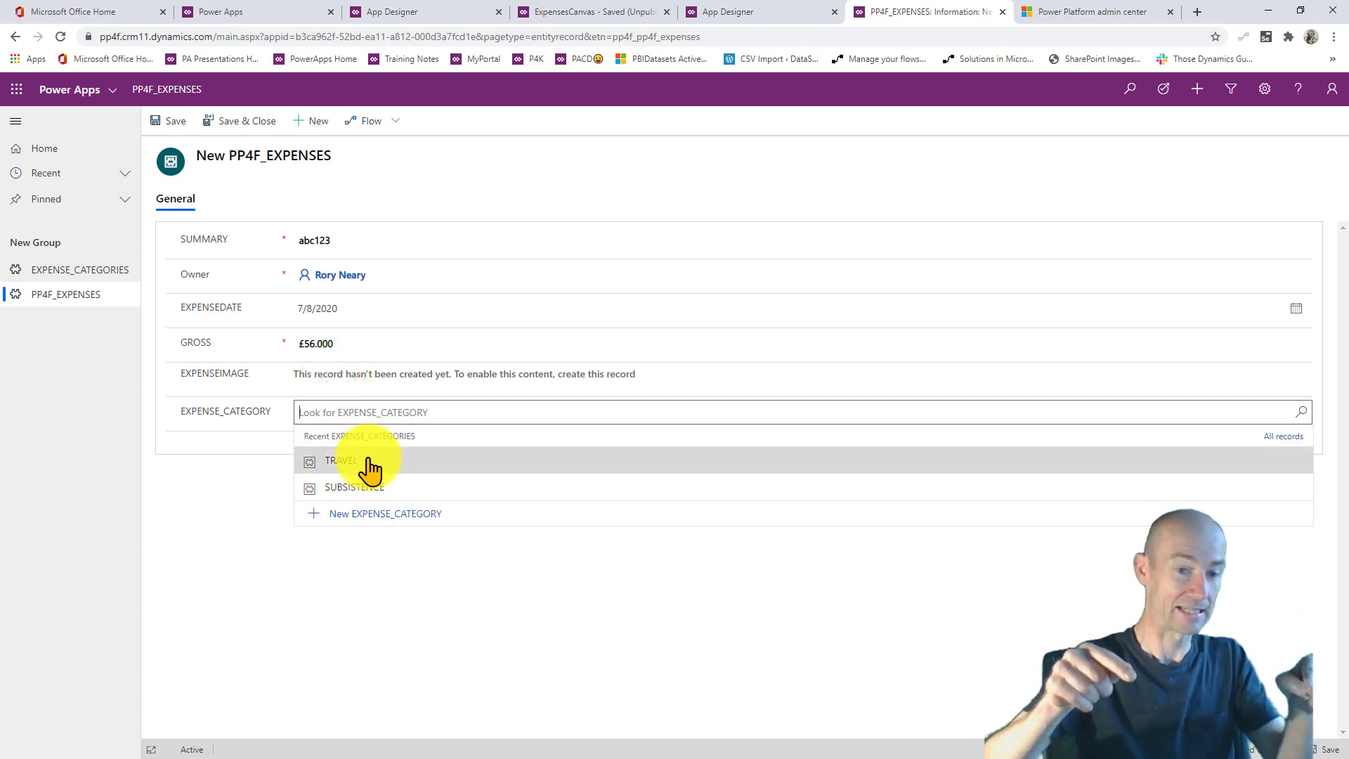
click(368, 461)
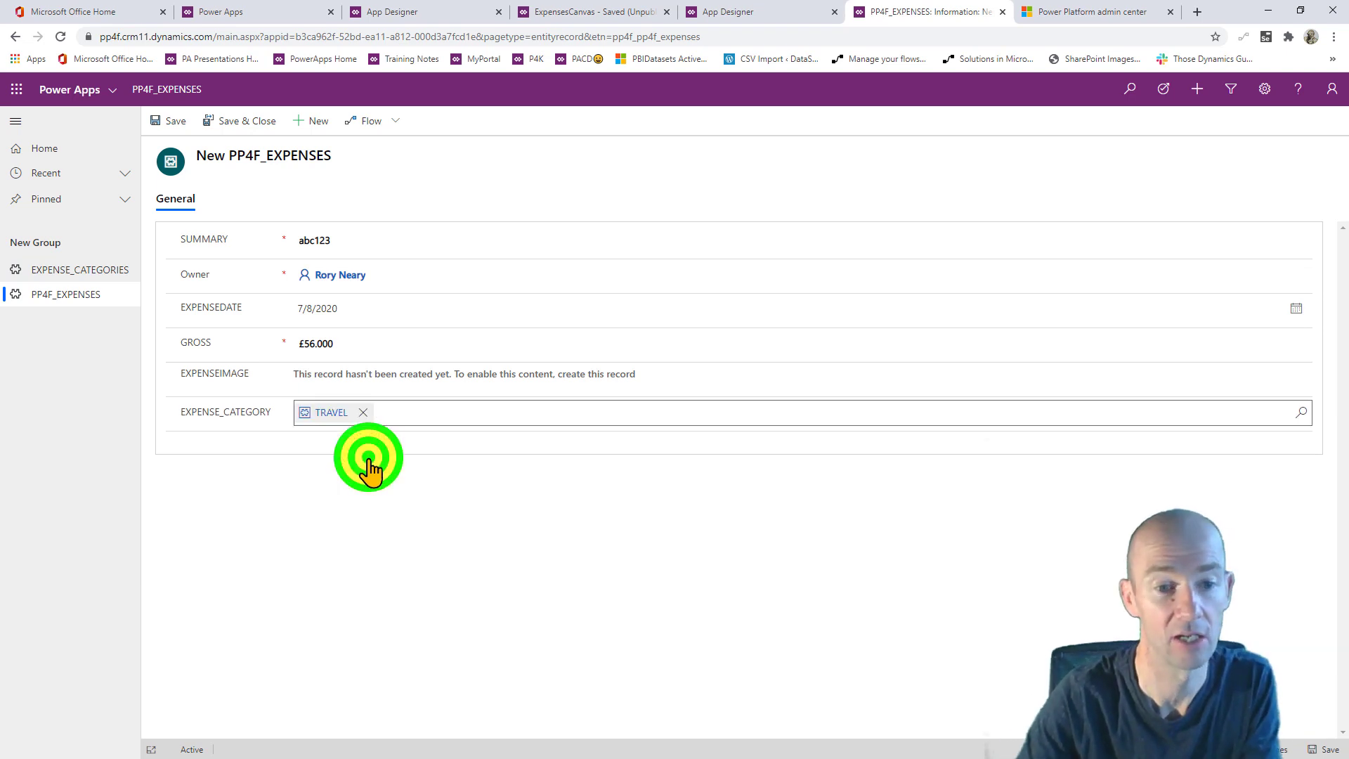
click(390, 492)
click(232, 121)
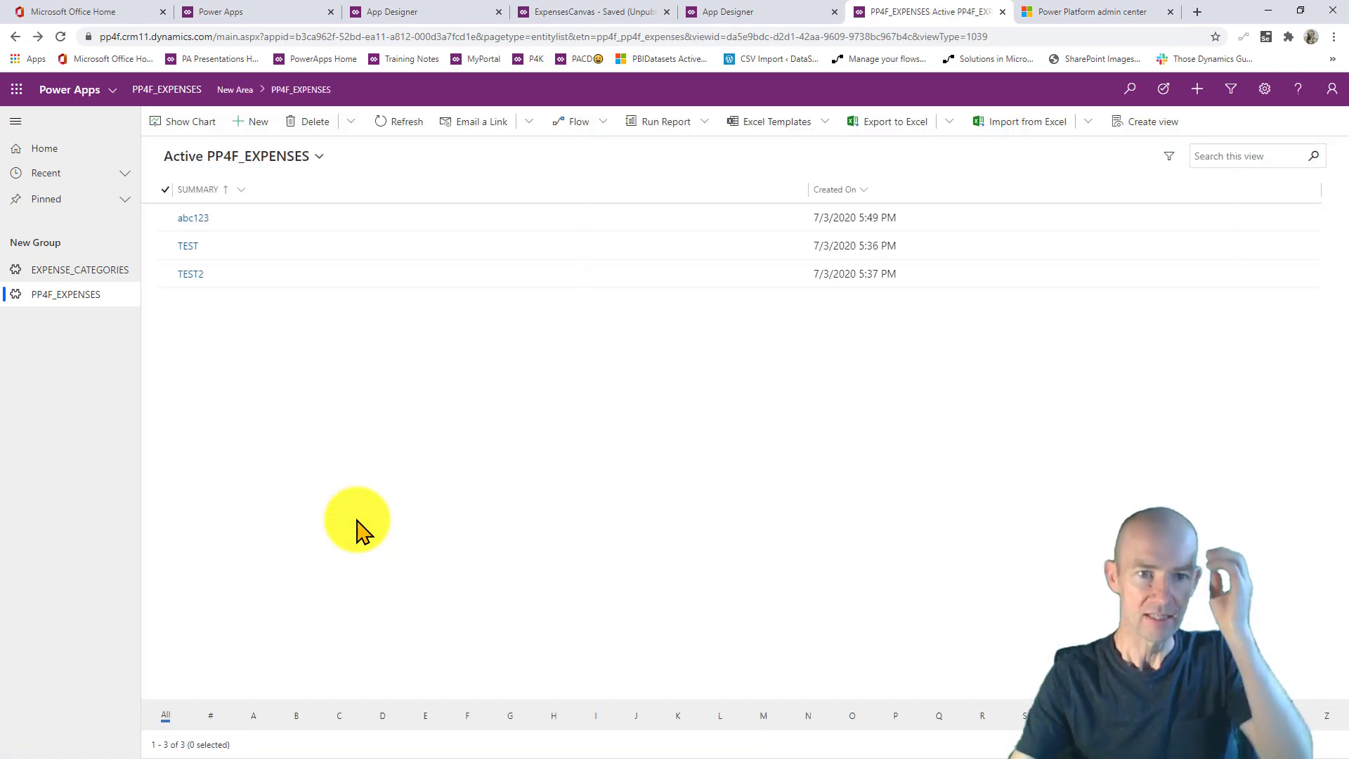
click(187, 220)
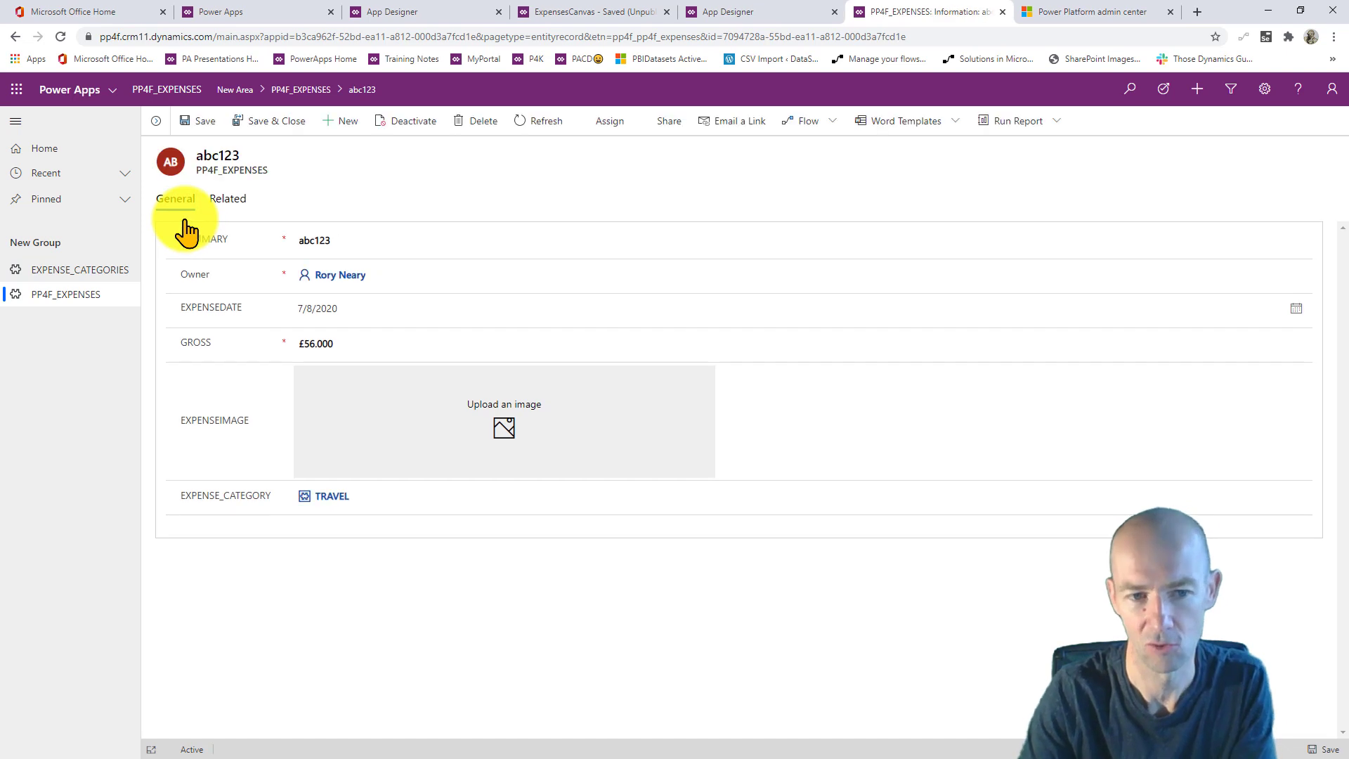
- Upload Rock-paper-scissors-510px from the RockPaperScissors folder as abc123's image, then Save & Close
click(505, 431)
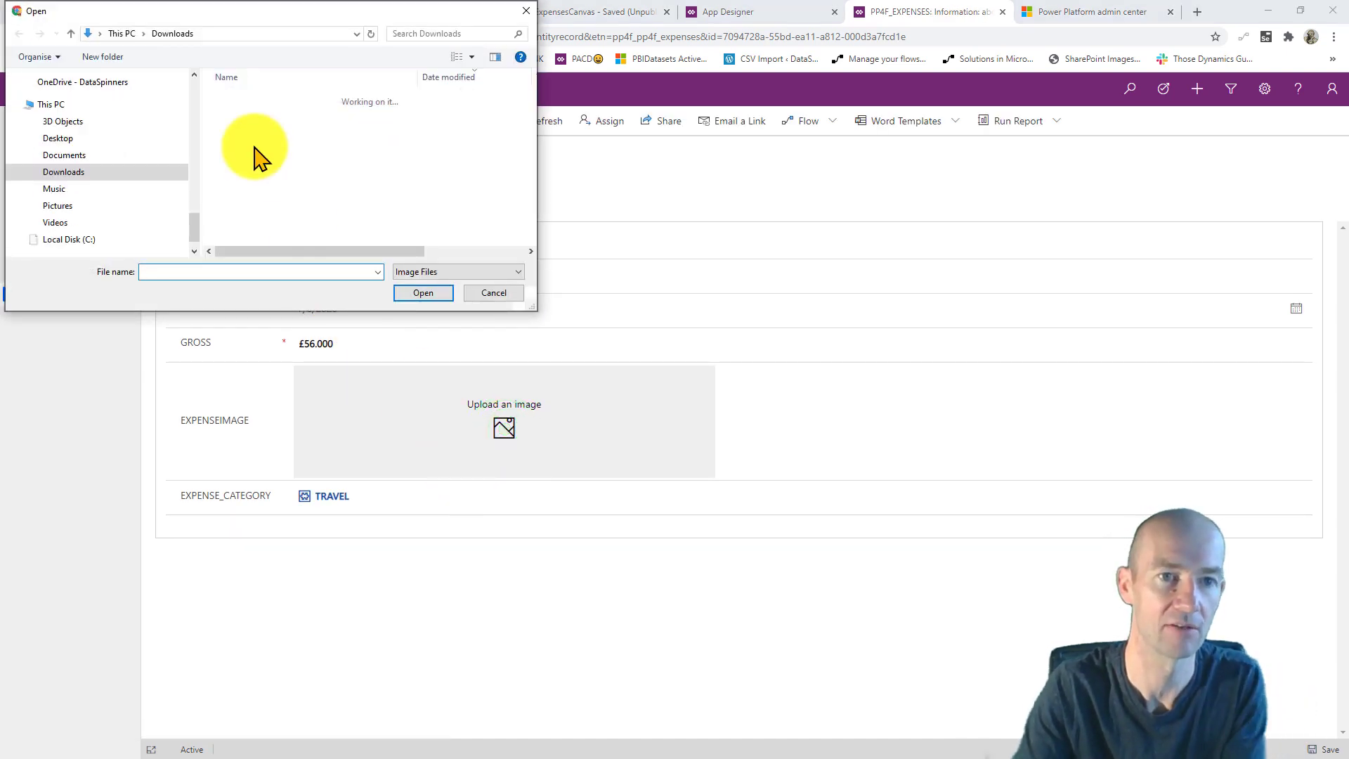
scroll(260, 155, down, 1)
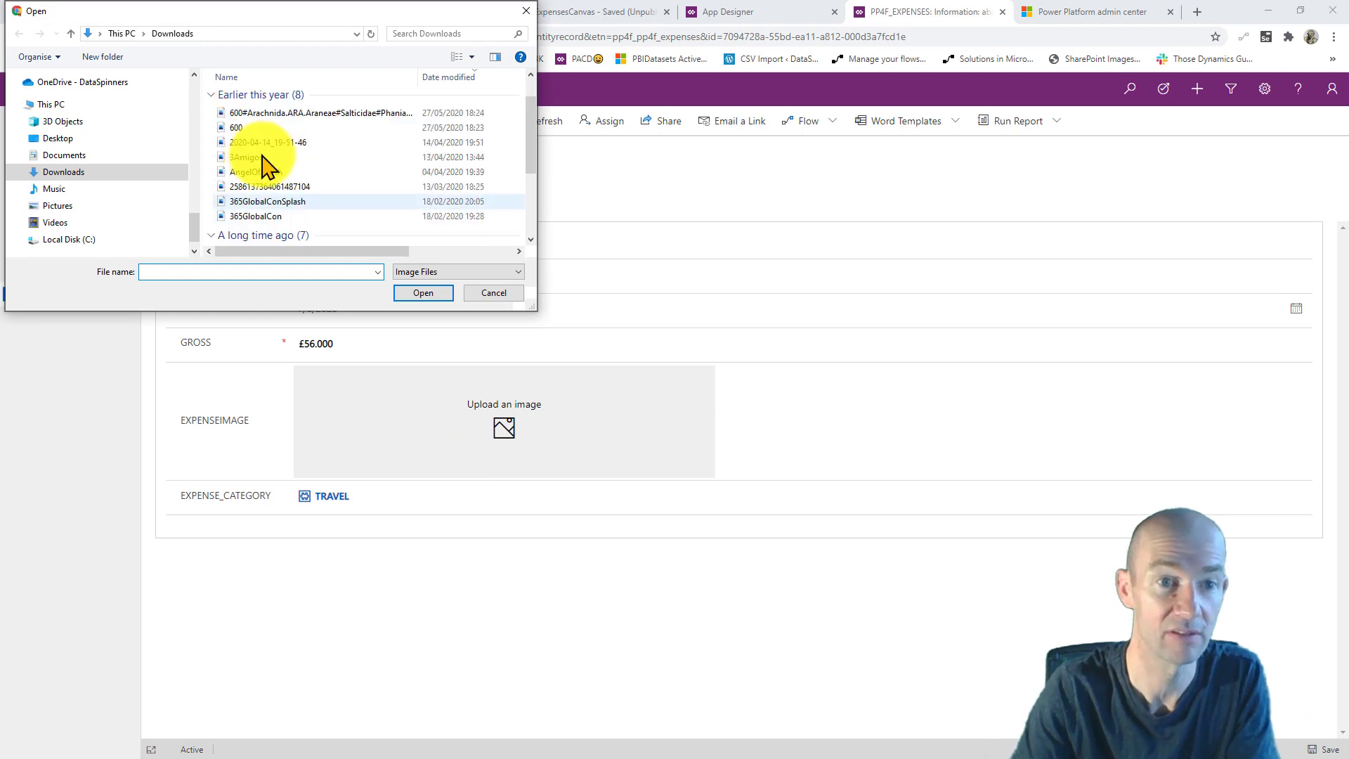
scroll(261, 162, up, 6)
scroll(262, 156, up, 3)
scroll(262, 156, down, 2)
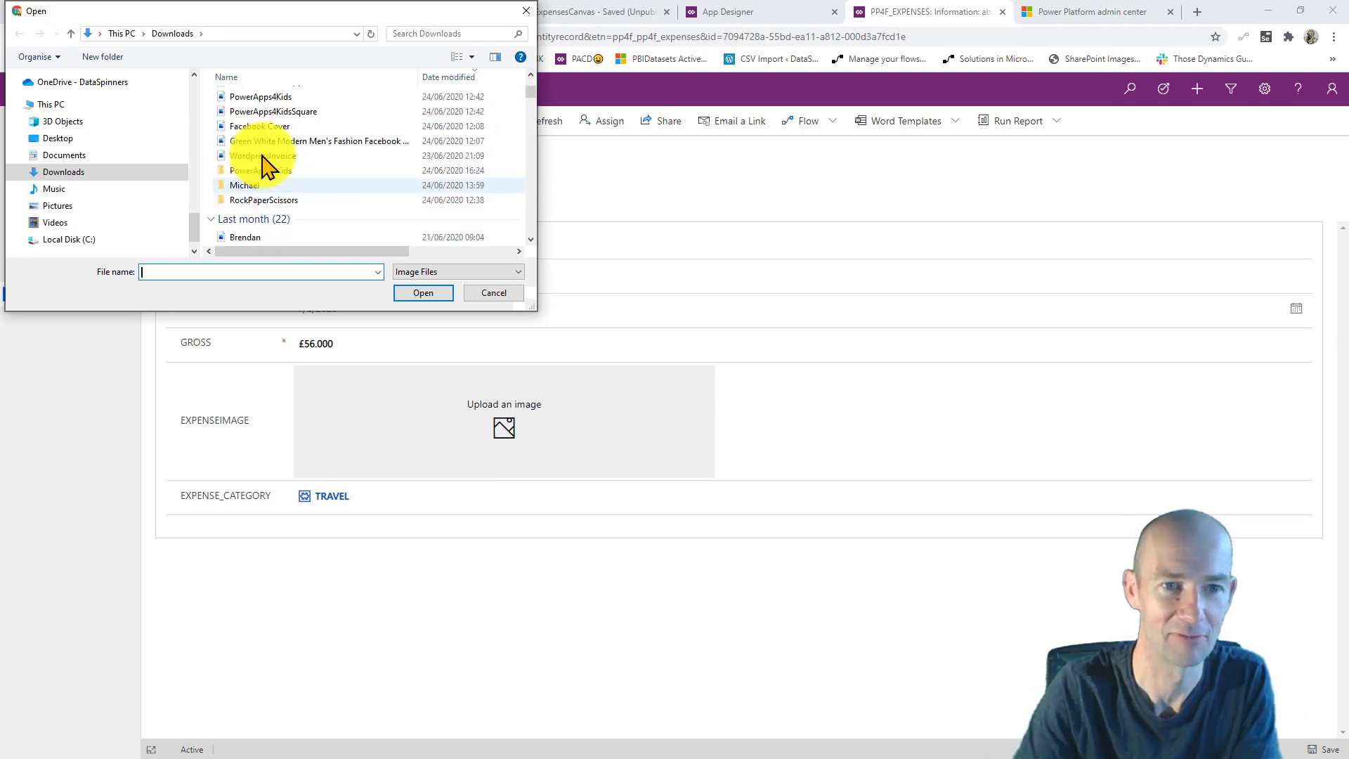
double_click(284, 200)
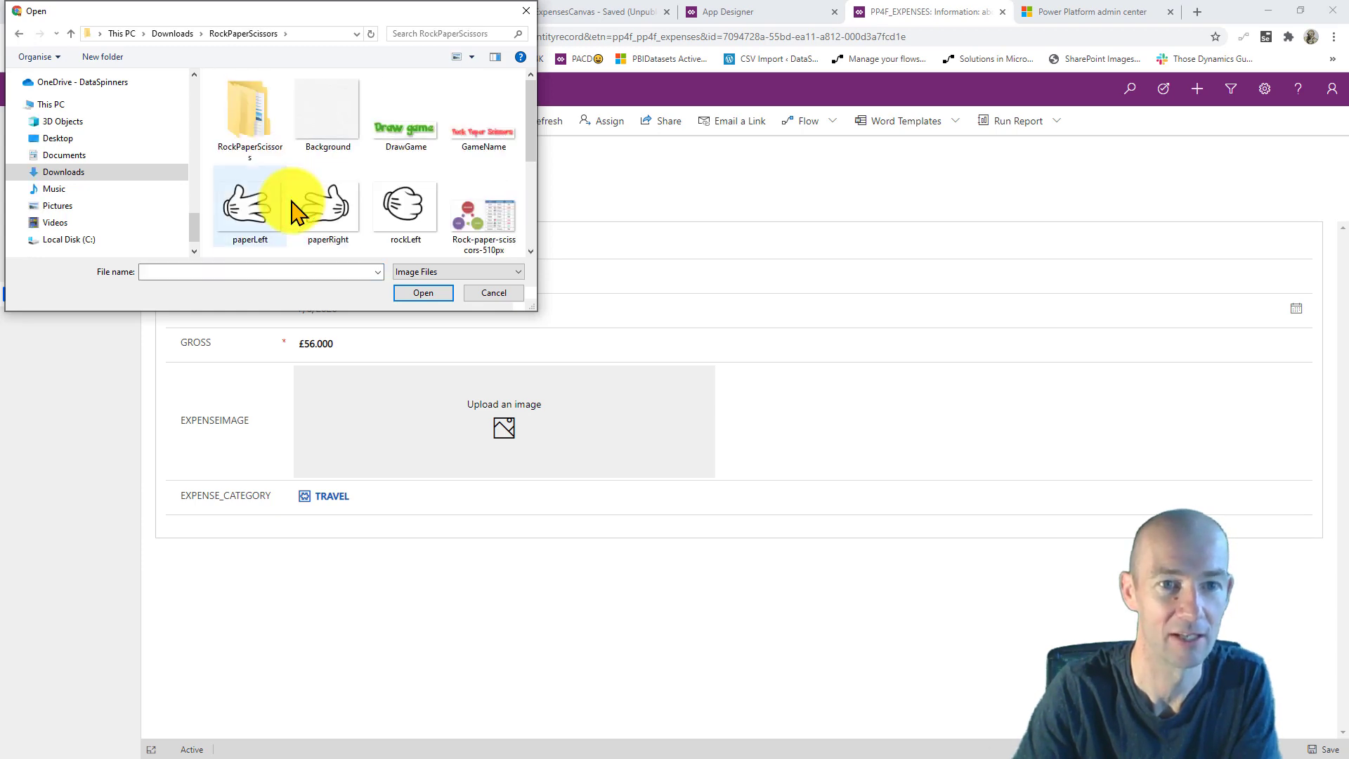
click(473, 226)
click(422, 293)
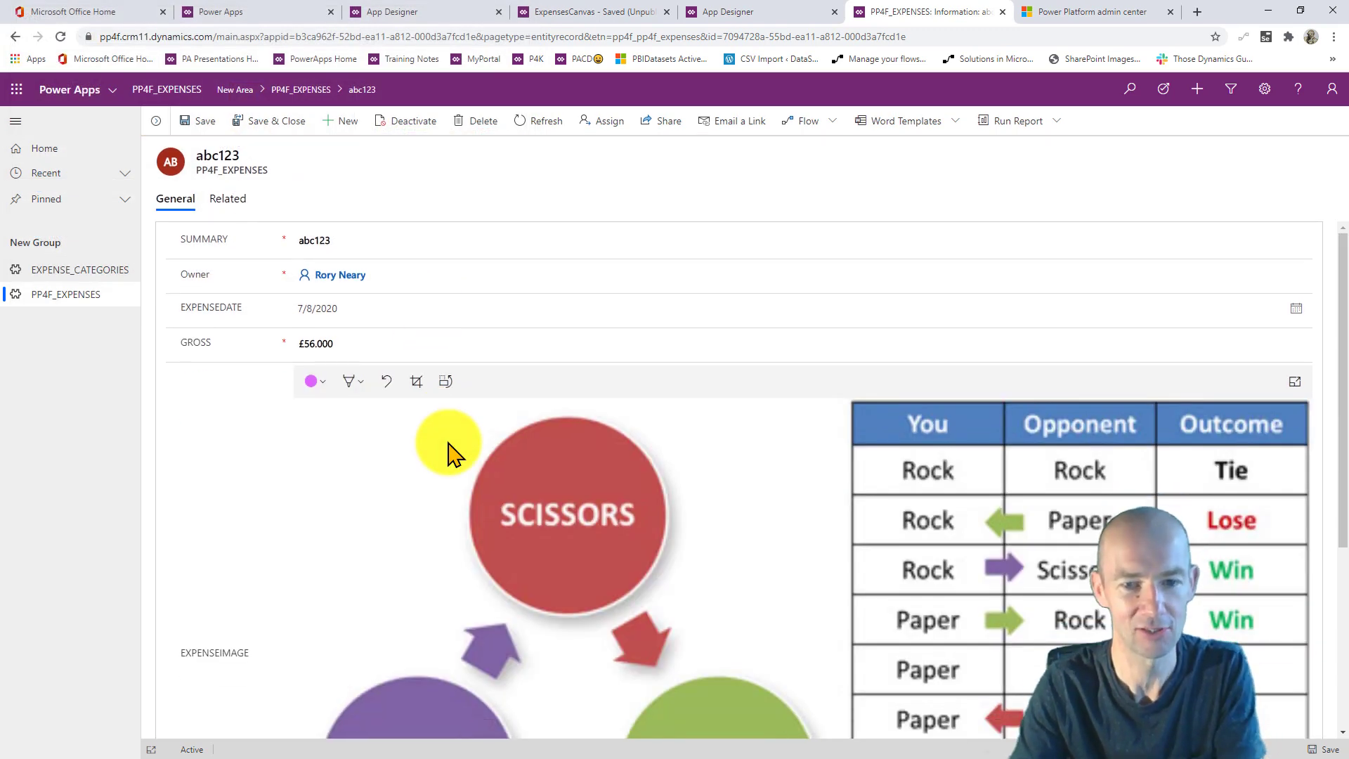
scroll(449, 453, down, 4)
scroll(450, 453, up, 3)
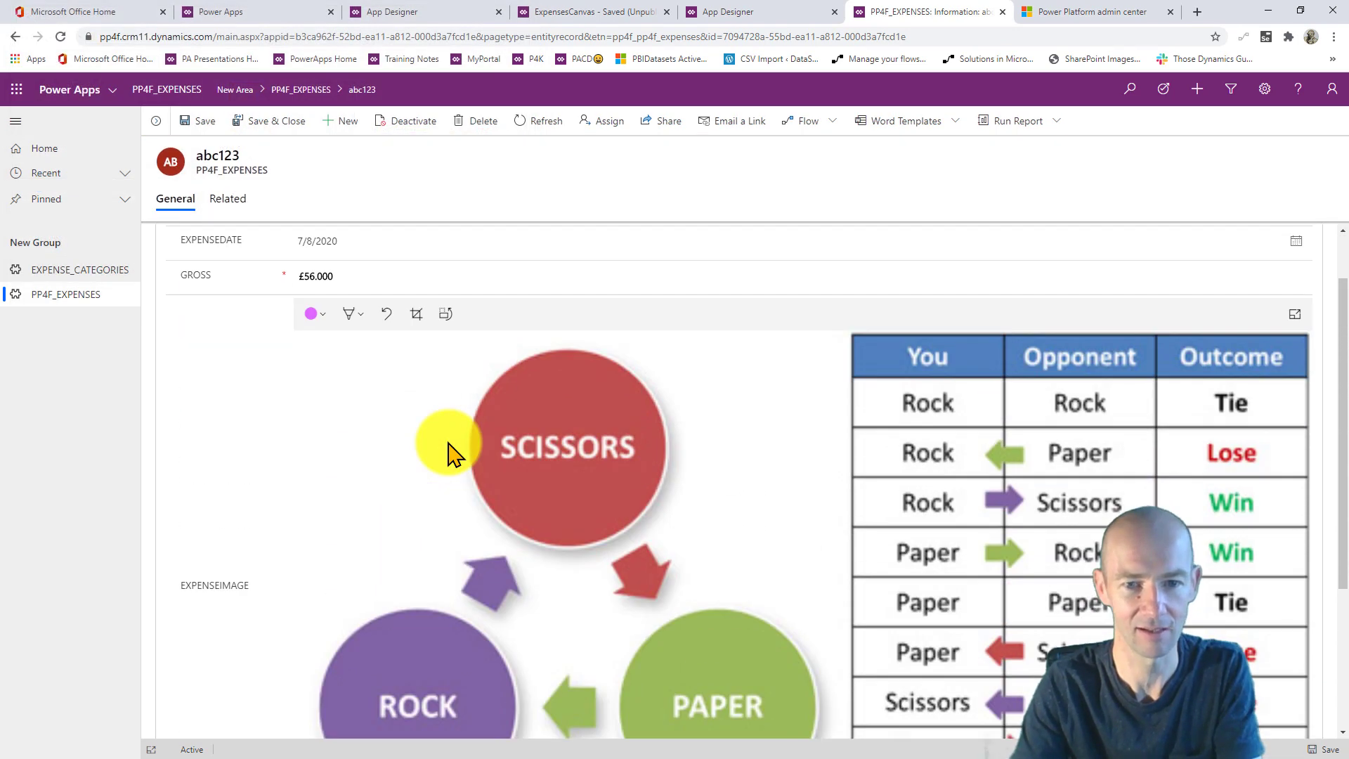
scroll(447, 454, up, 1)
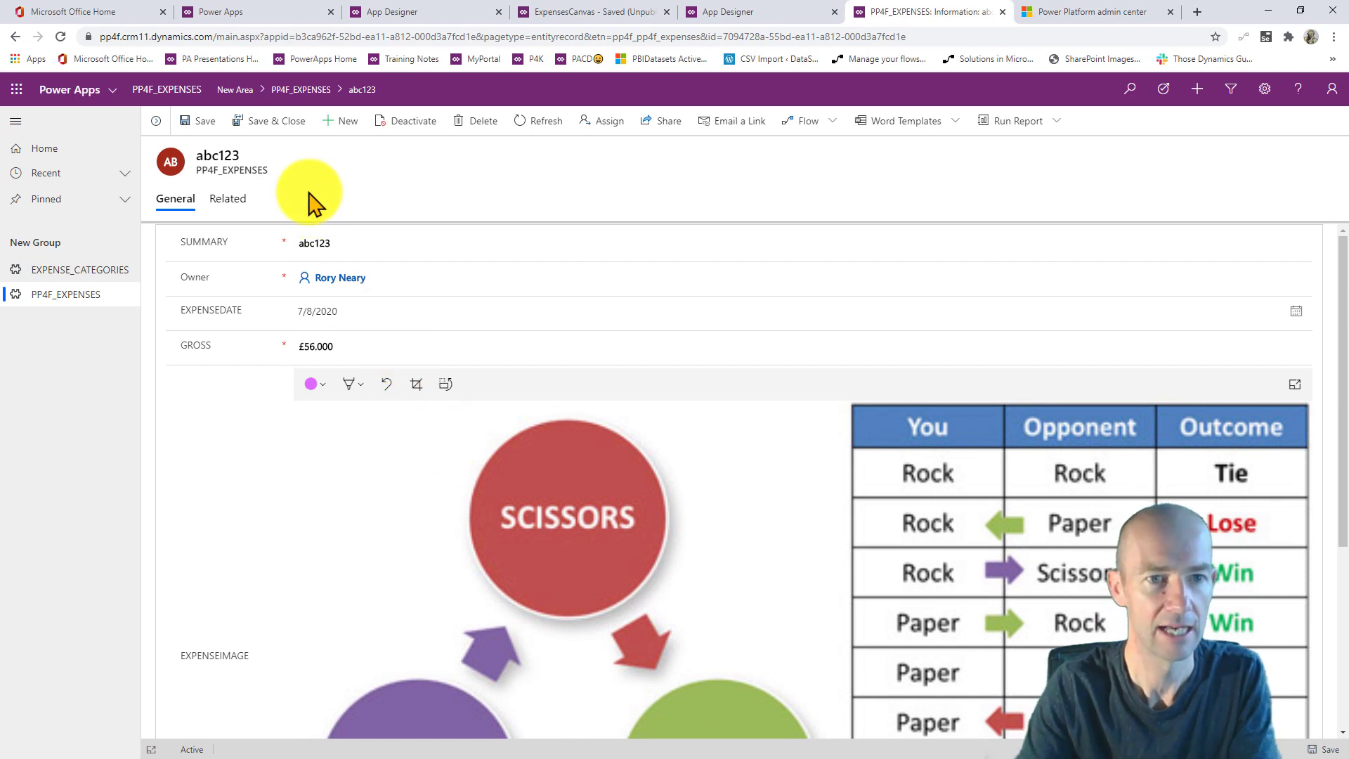
click(270, 121)
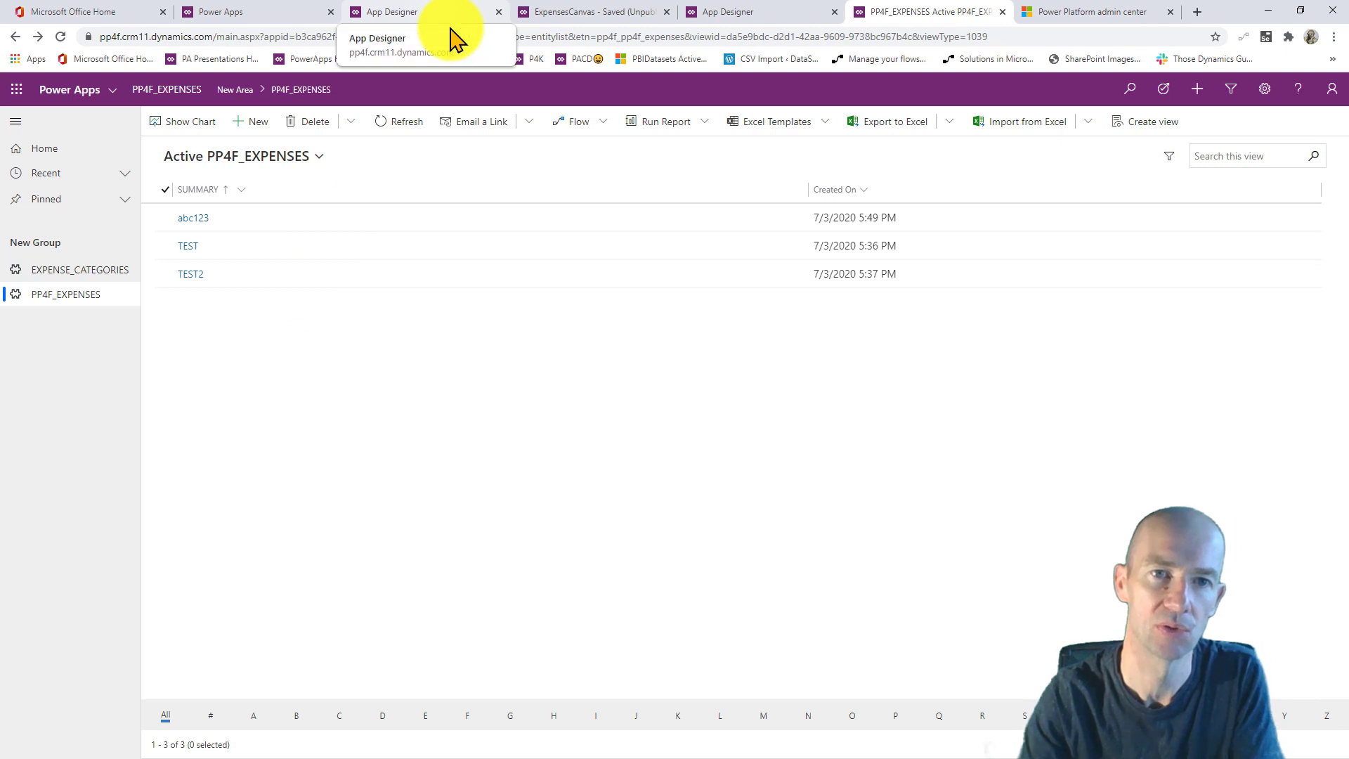
- Preview the ExpensesCanvas app, start a new expense record, then leave preview
click(554, 12)
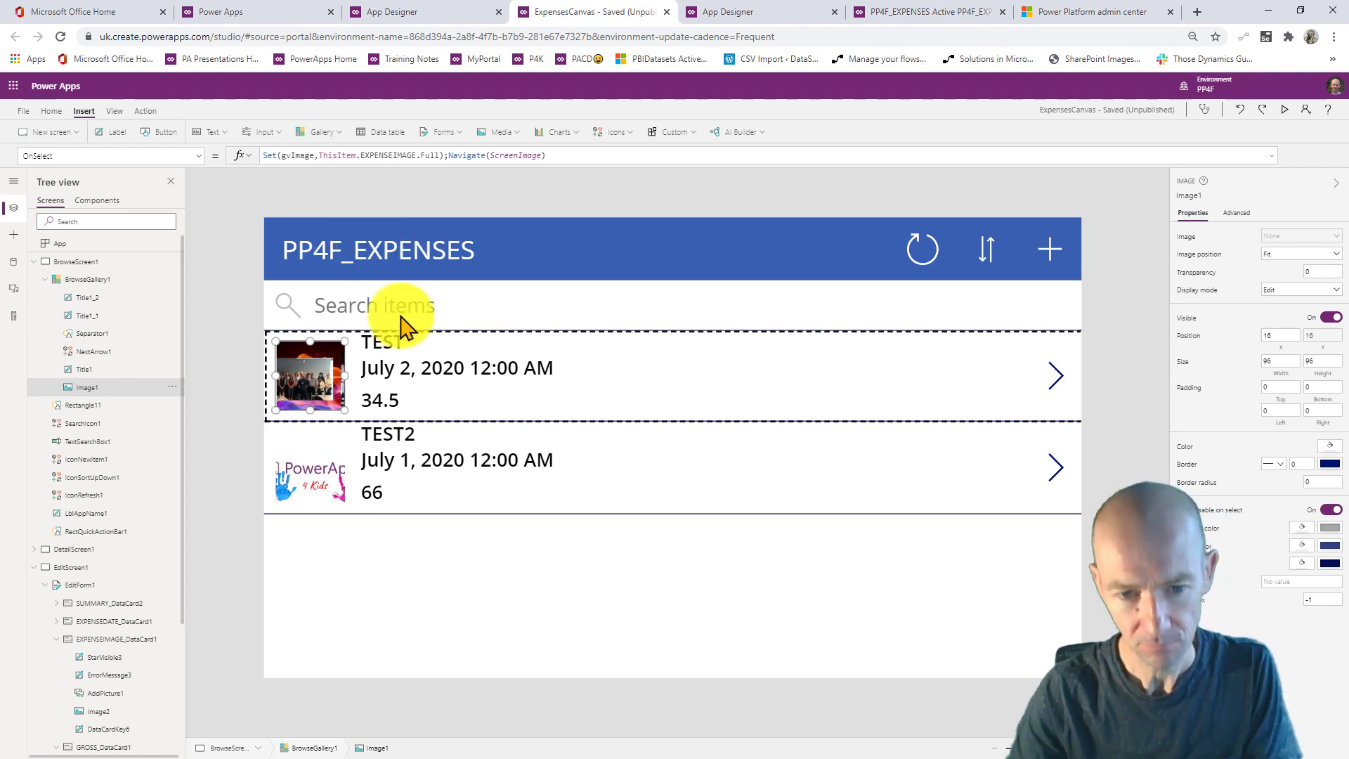
click(505, 554)
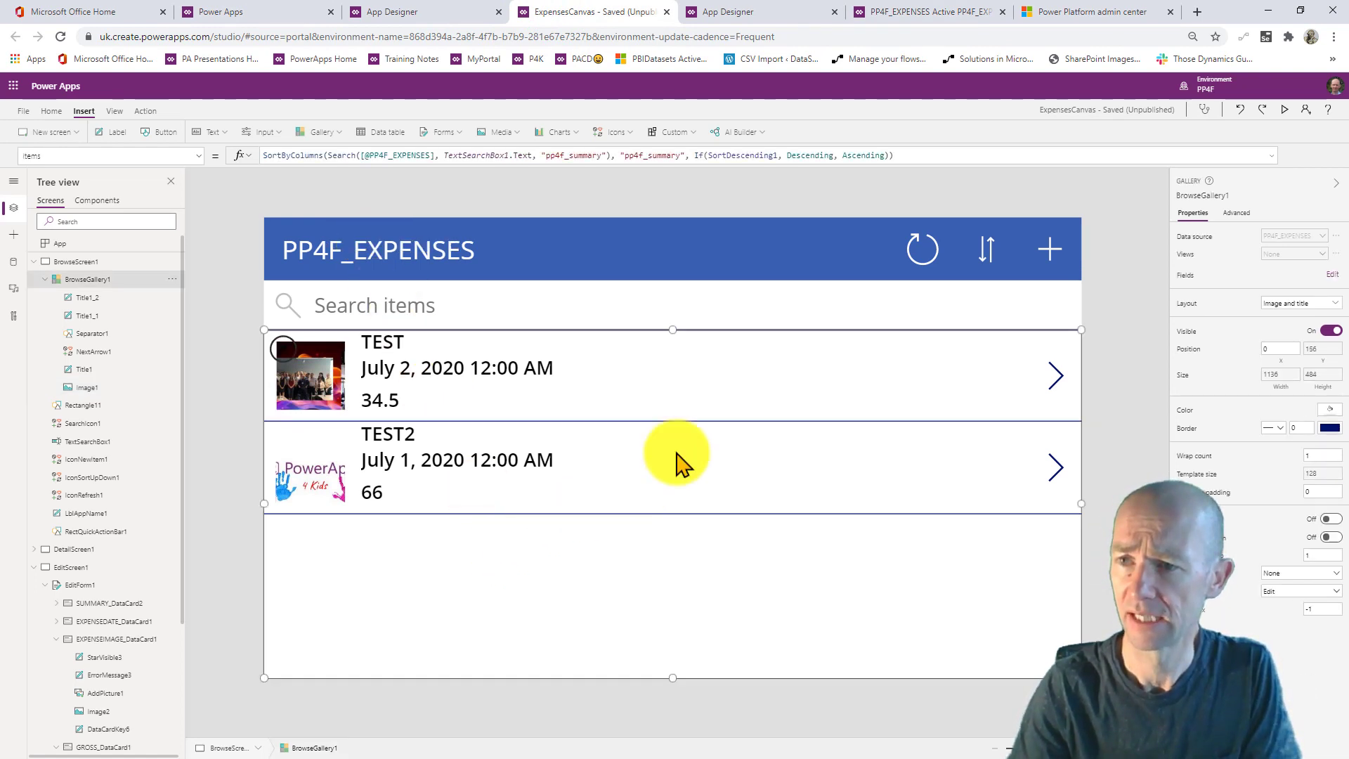
click(1279, 111)
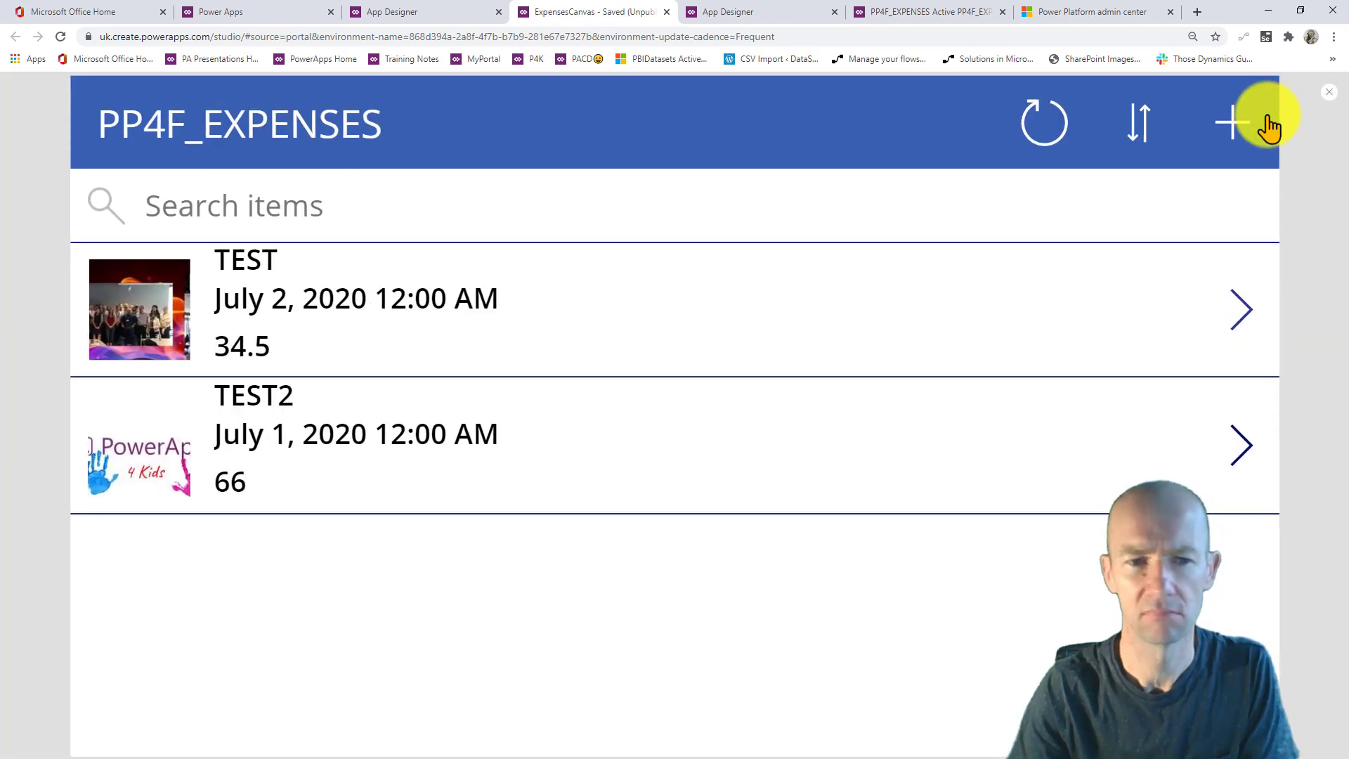
click(1237, 144)
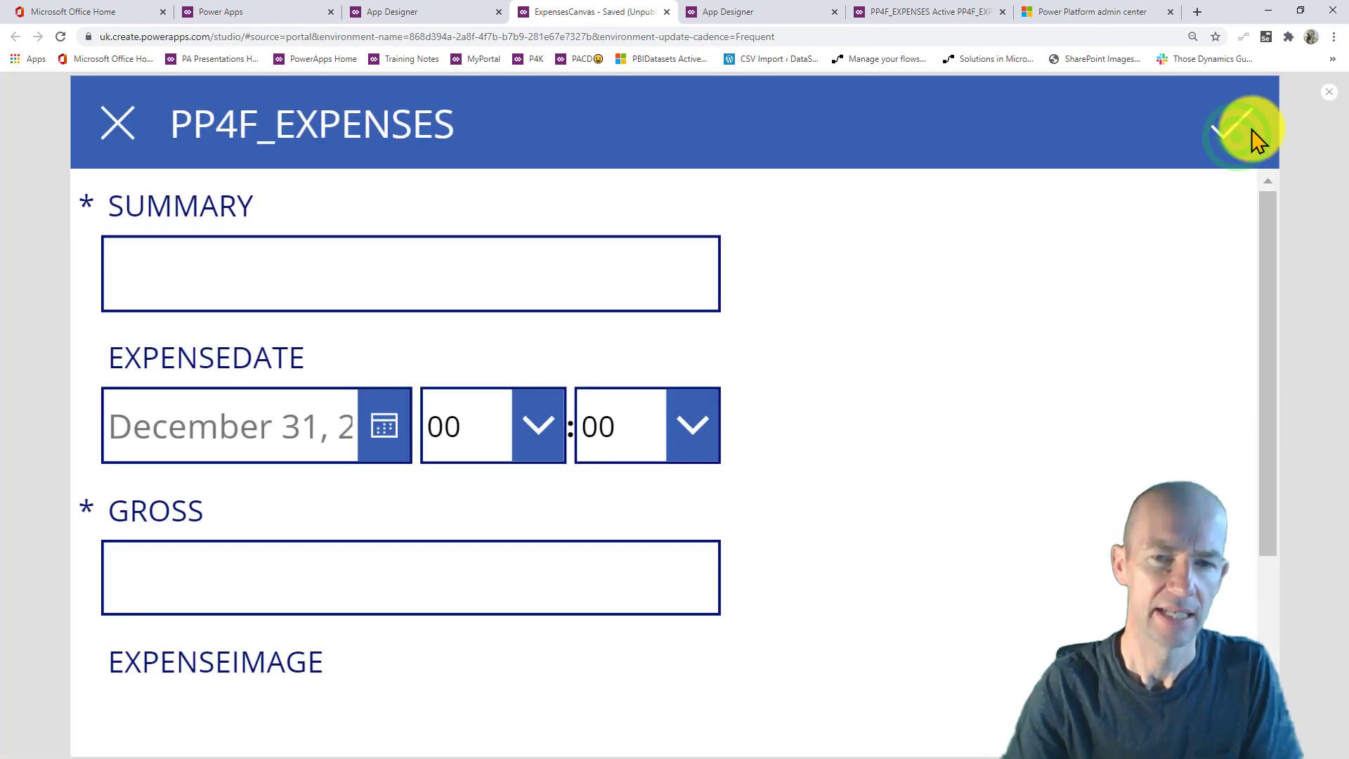
click(1328, 98)
- Dismiss the tip and select EditForm1 on the edit screen
click(759, 451)
click(603, 639)
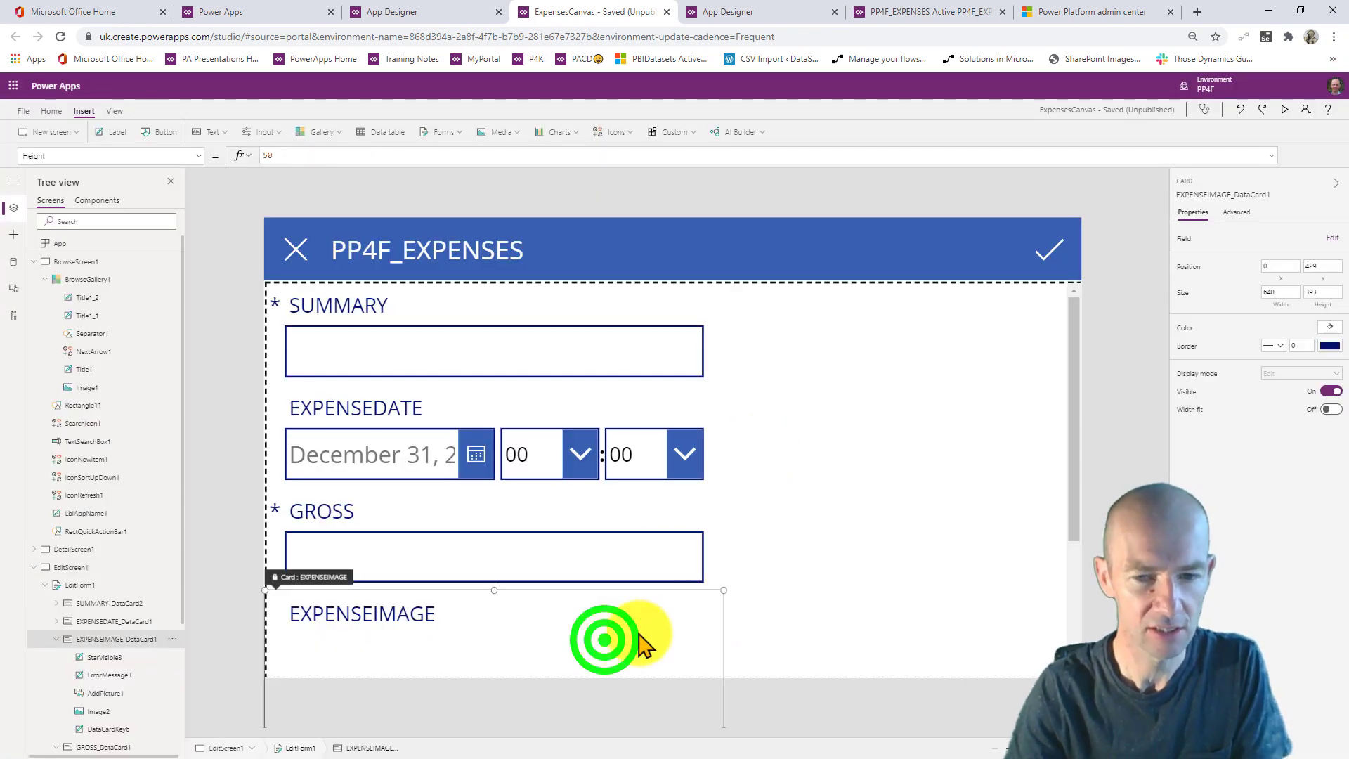
click(801, 597)
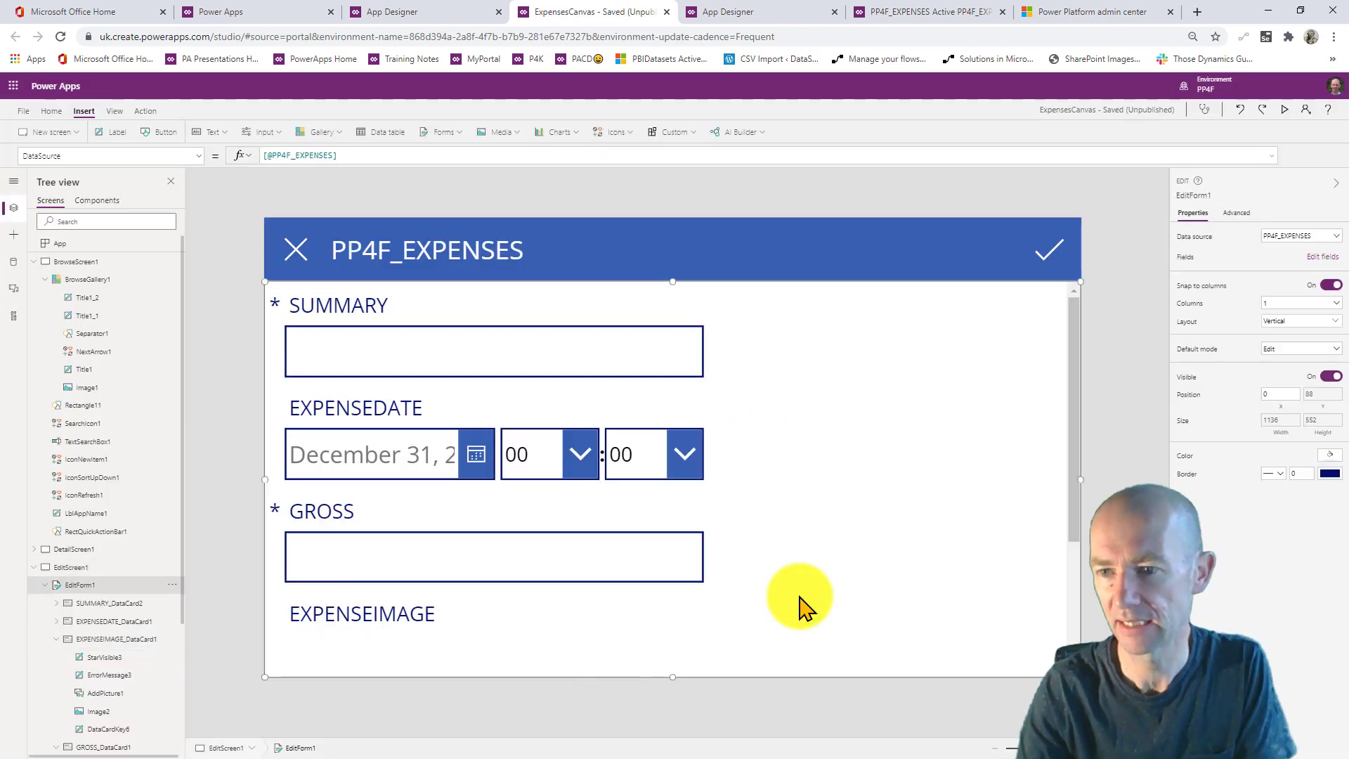
- Set EditForm1 to 2 columns and check the EXPENSEIMAGE and GROSS cards
click(1300, 302)
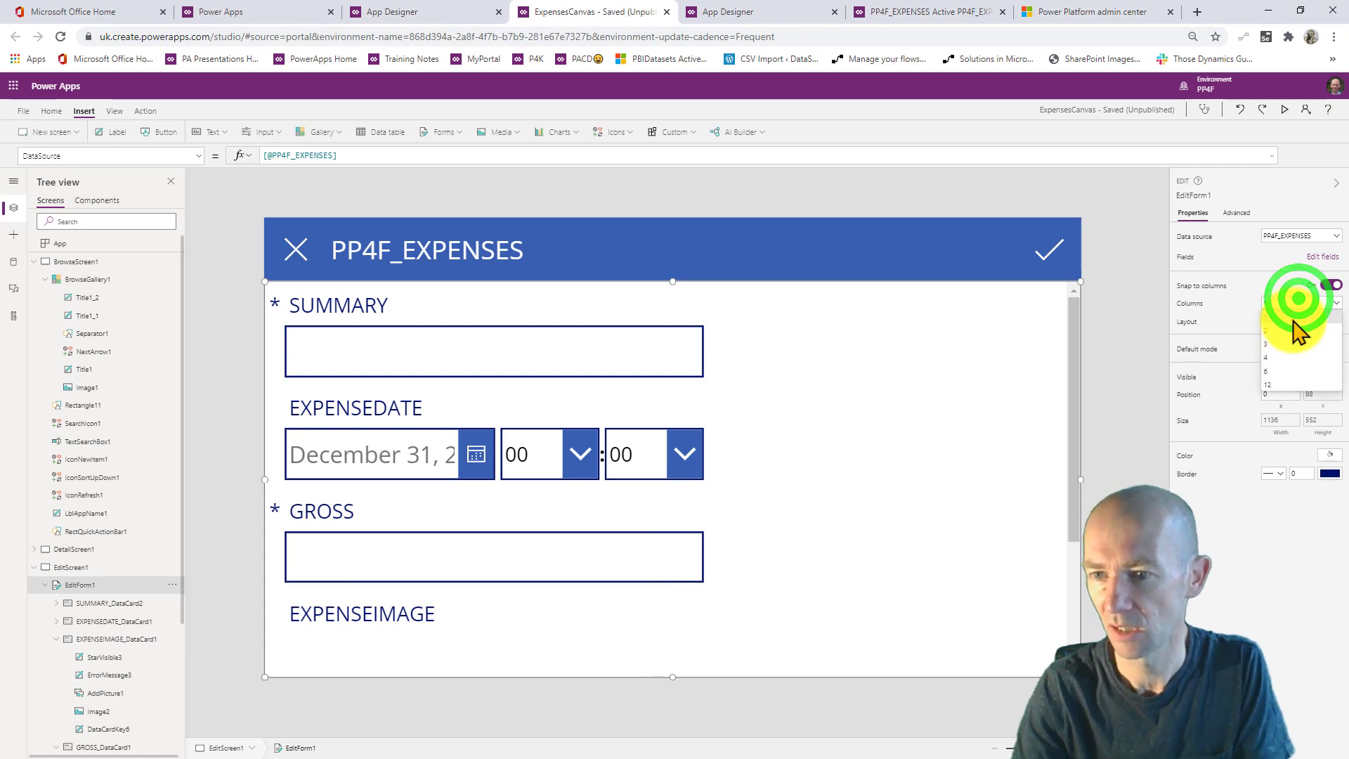
click(1295, 331)
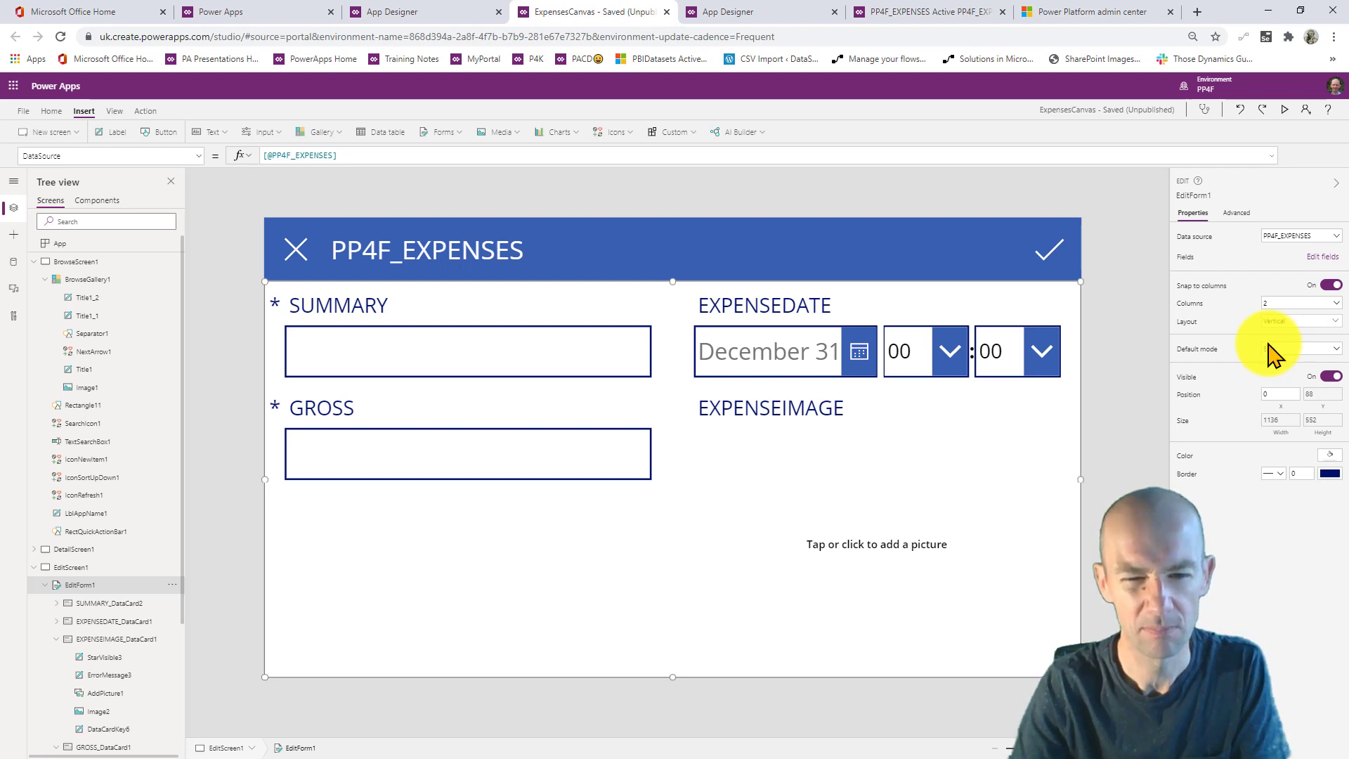
click(809, 484)
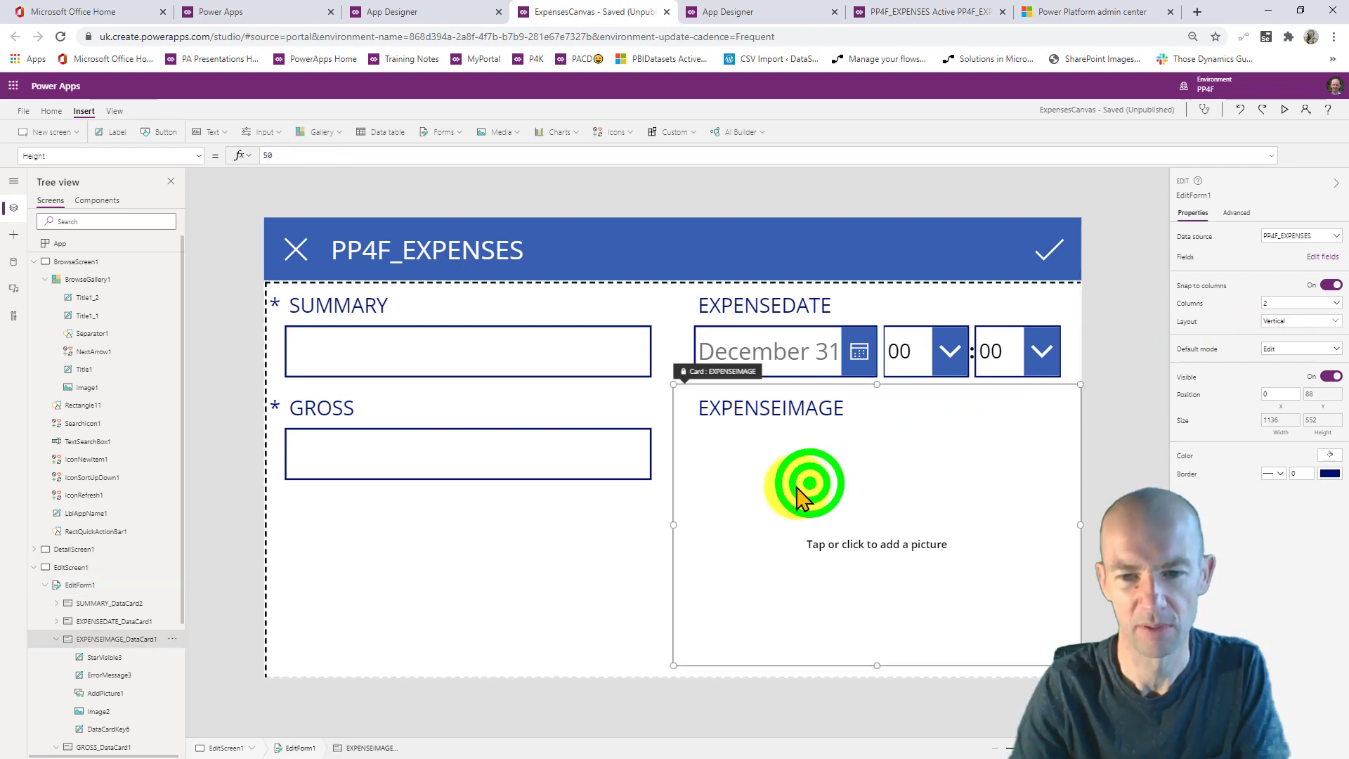
click(452, 594)
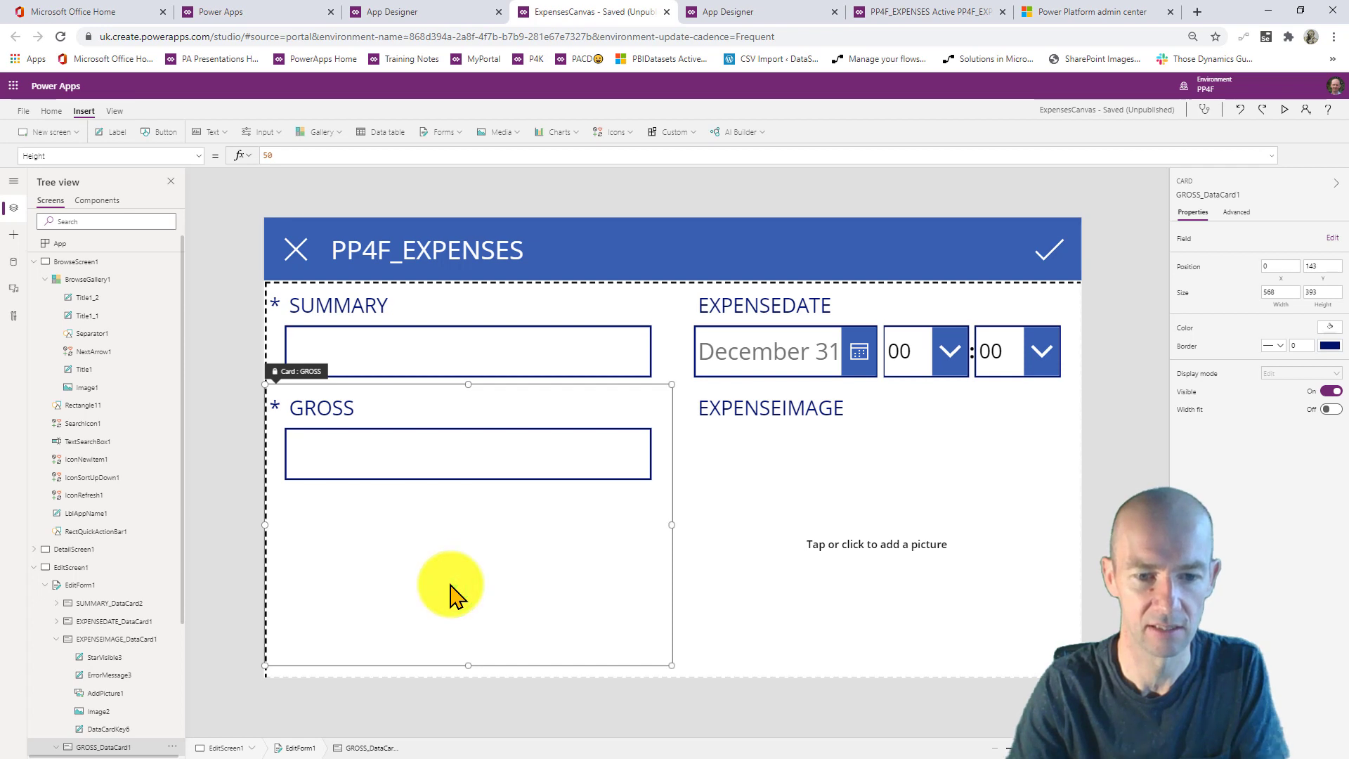
click(943, 556)
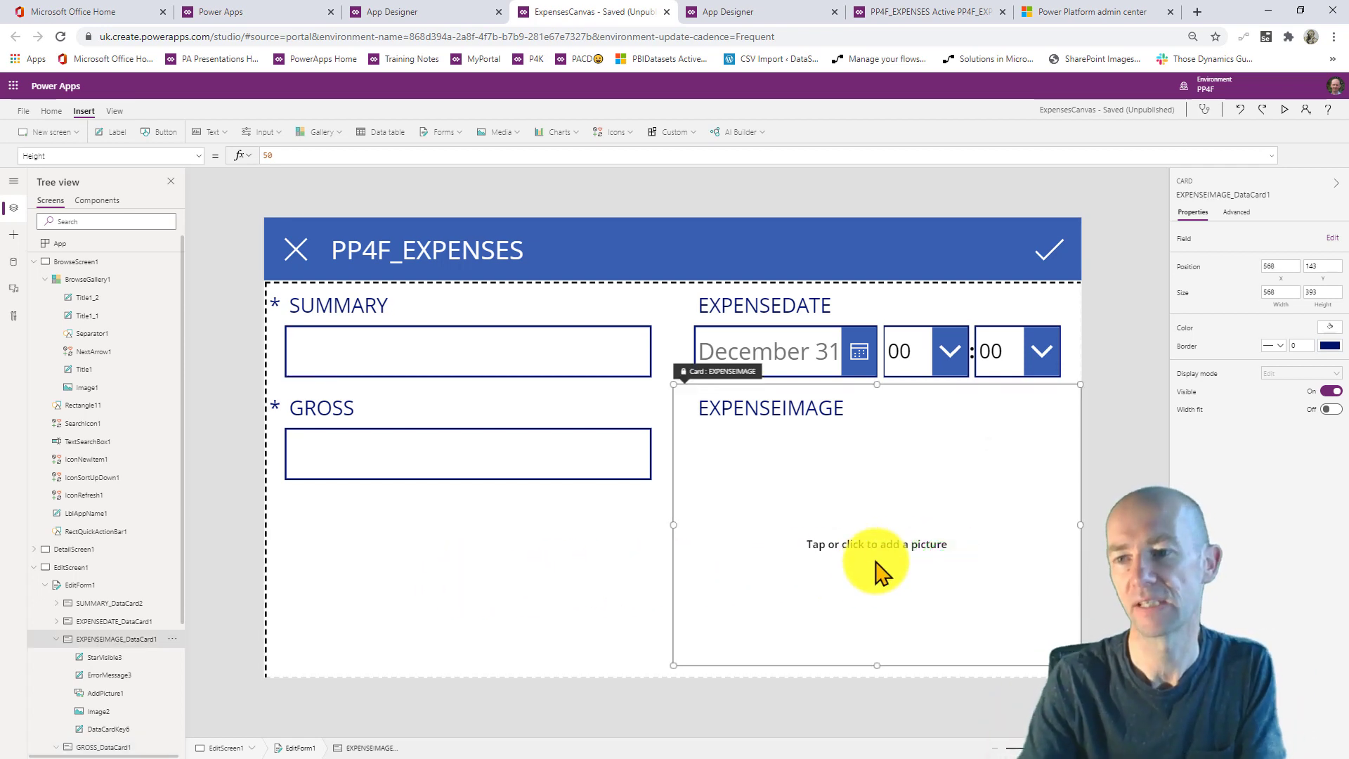
- Glance at the form's field list, then show the app's data sources from View
click(1330, 243)
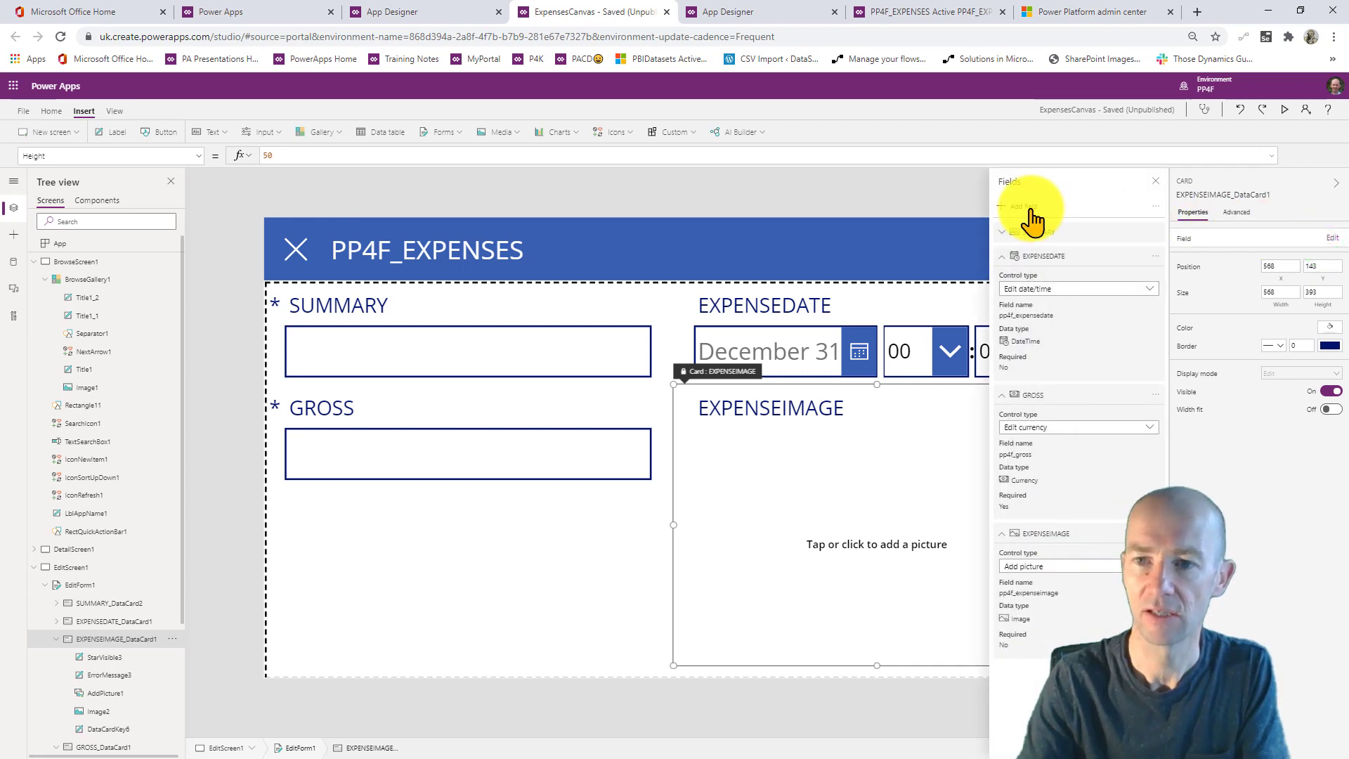
click(783, 181)
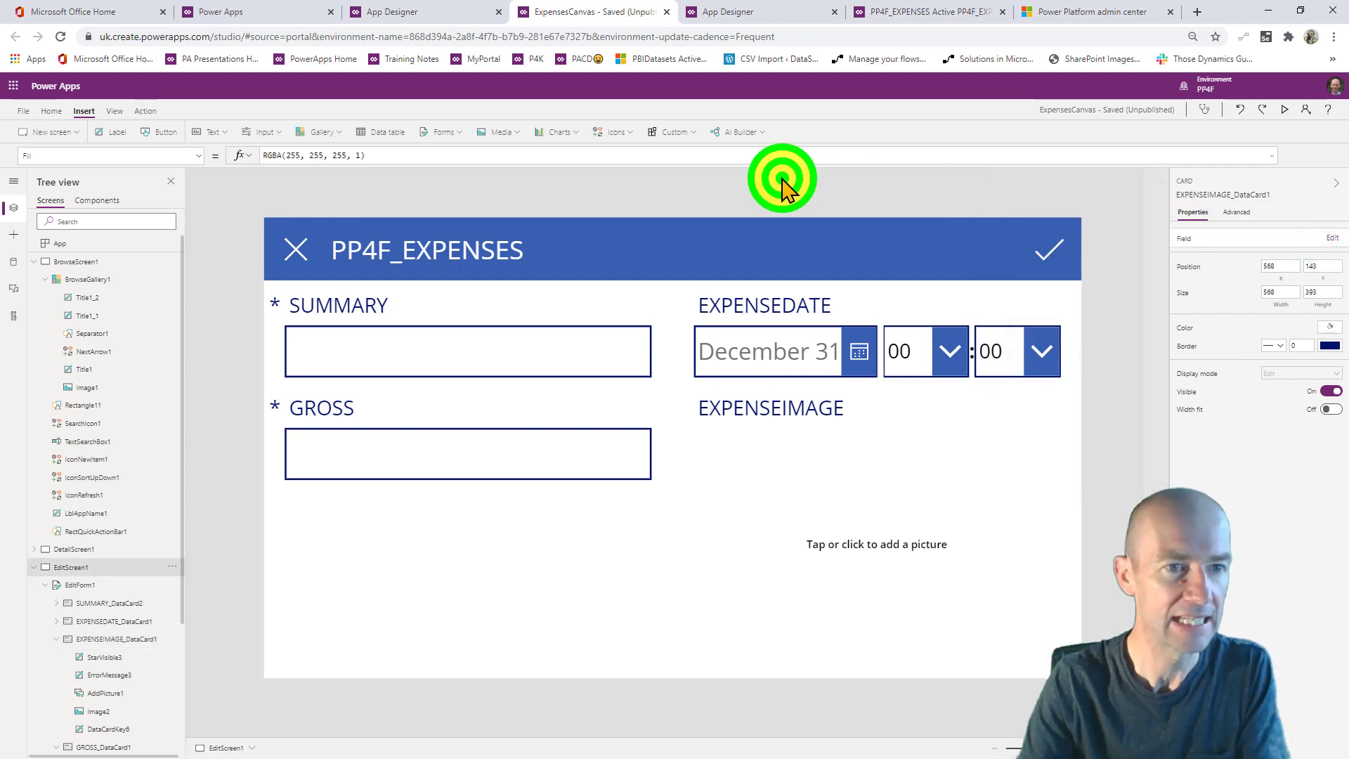
click(114, 112)
click(46, 132)
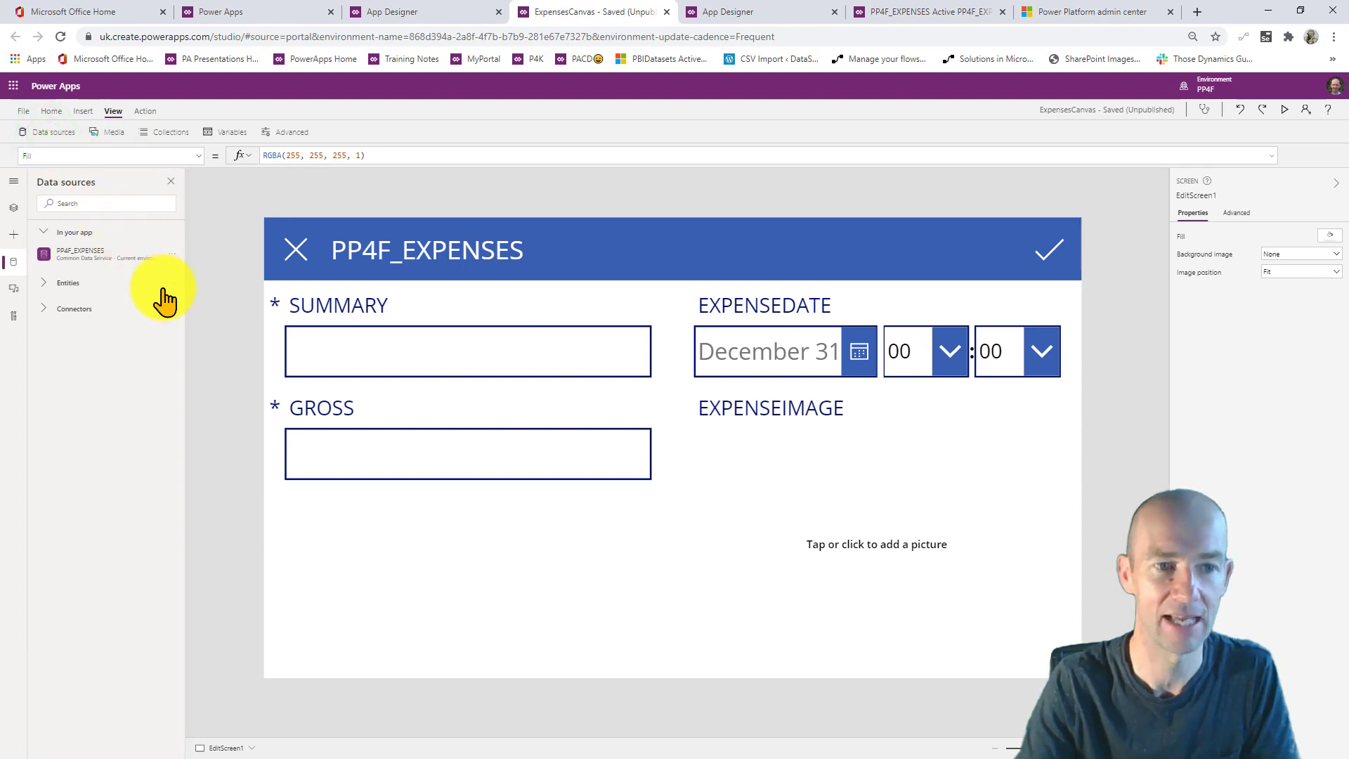
- Refresh the PP4F_EXPENSES data source and select the edit form
click(172, 254)
click(182, 271)
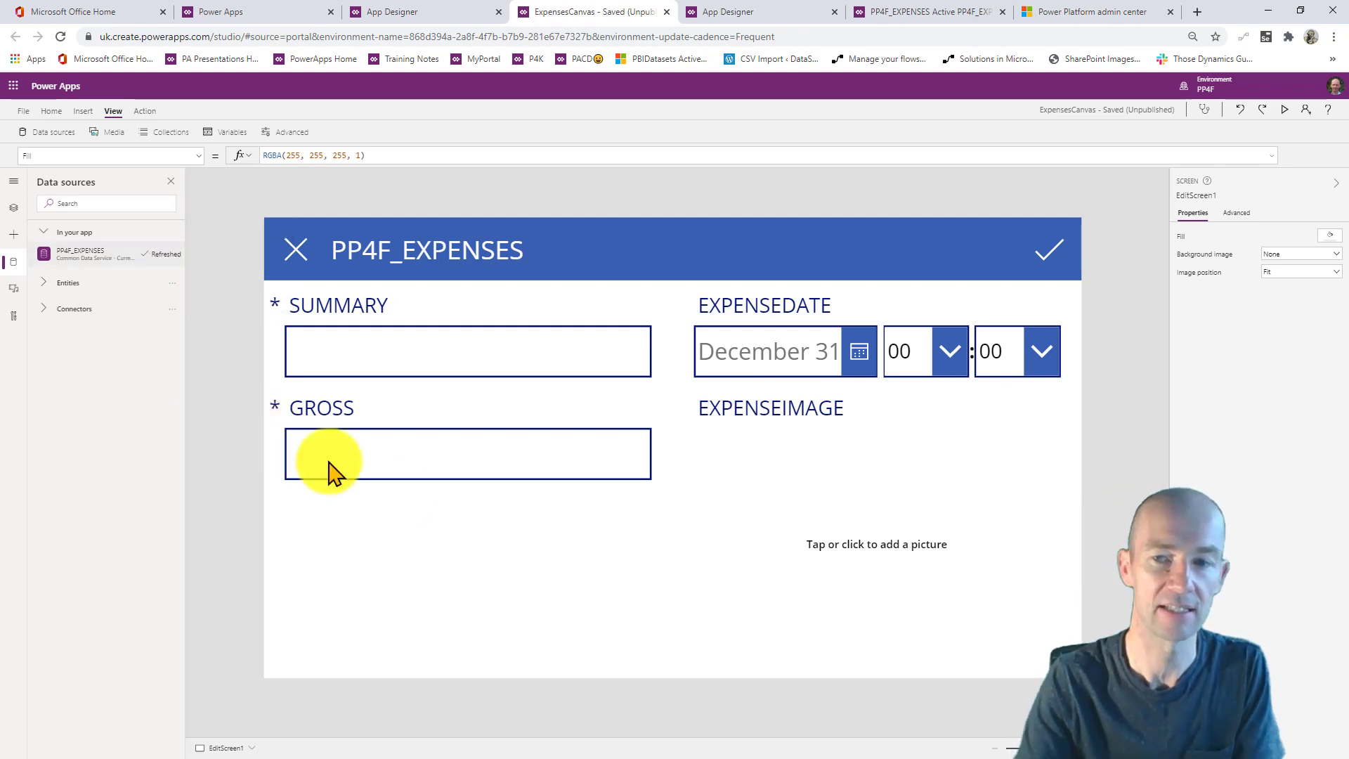
click(588, 594)
click(914, 666)
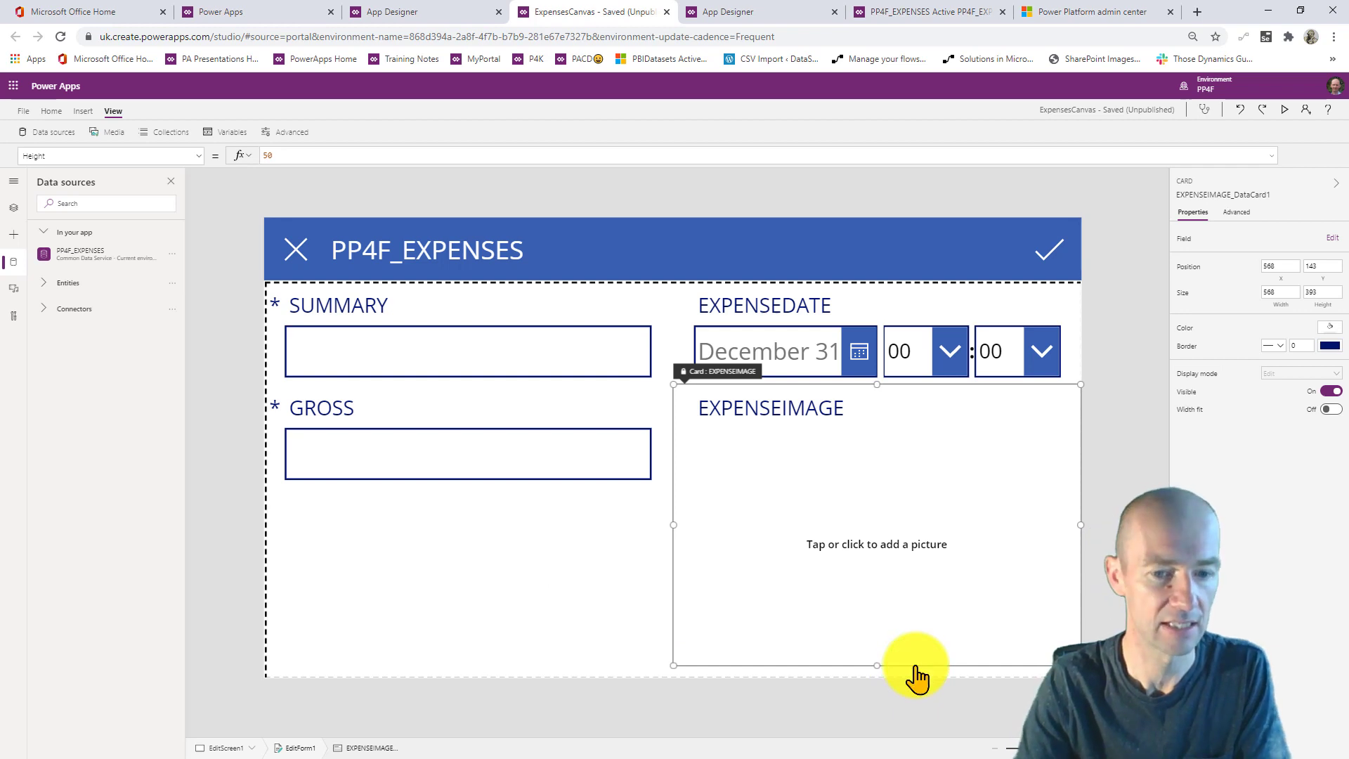
click(314, 752)
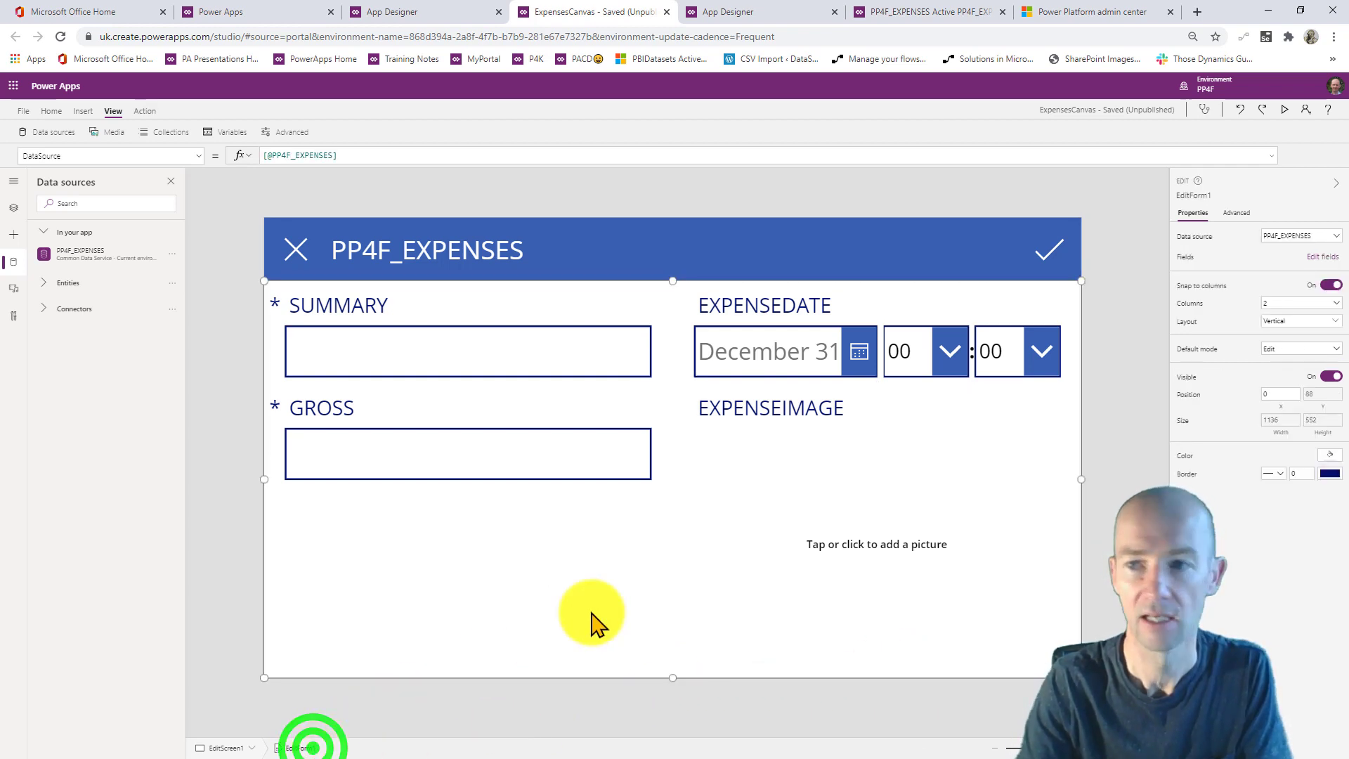
- Add the EXPENSE_CATEGORY field to the edit form
click(1326, 257)
click(1020, 206)
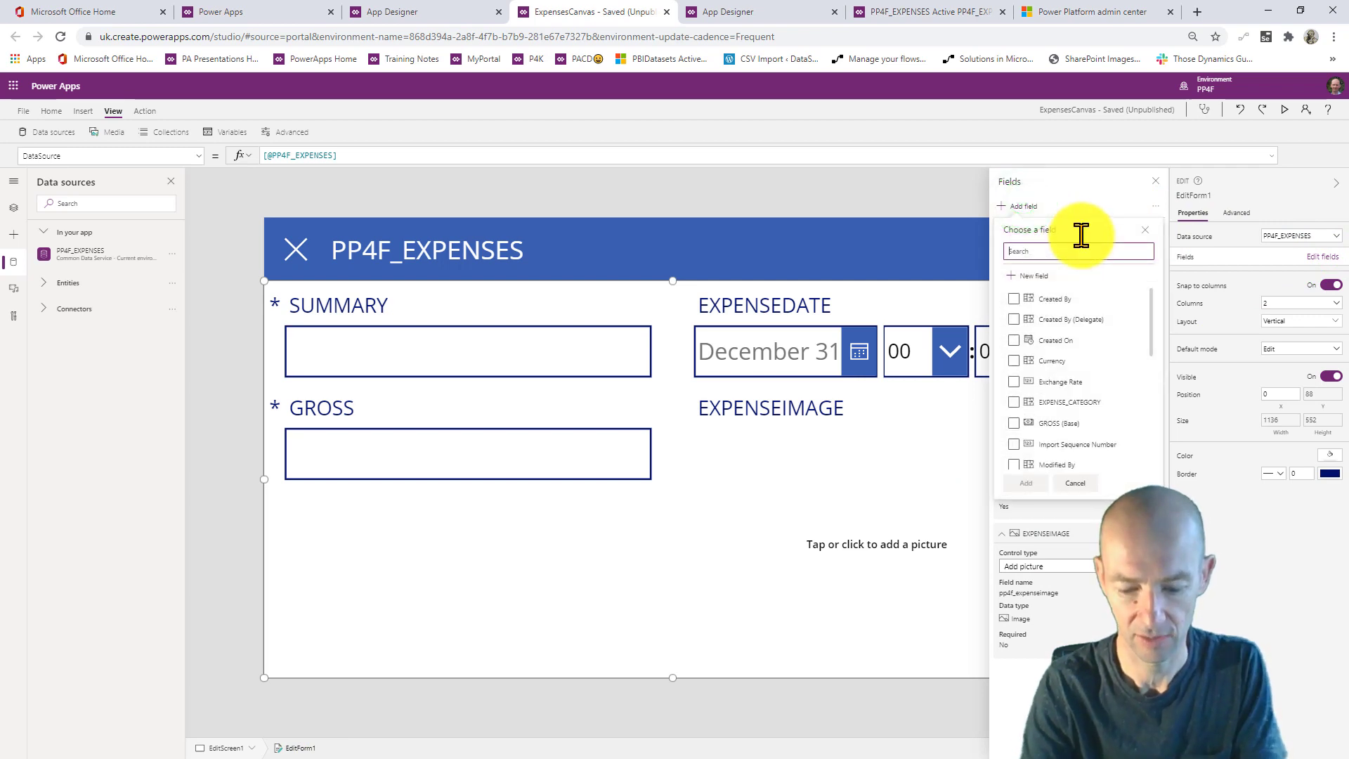
text(cat)
click(1014, 299)
click(1026, 323)
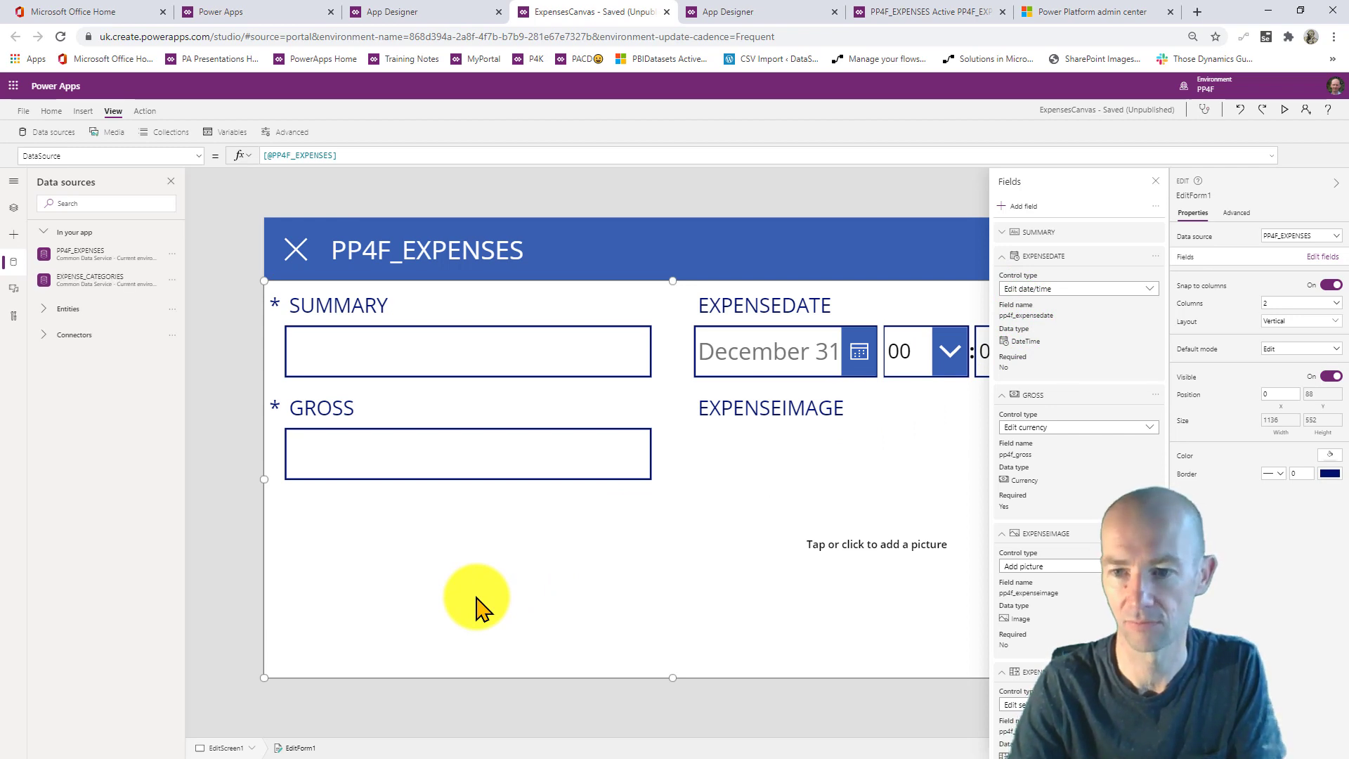
click(1156, 180)
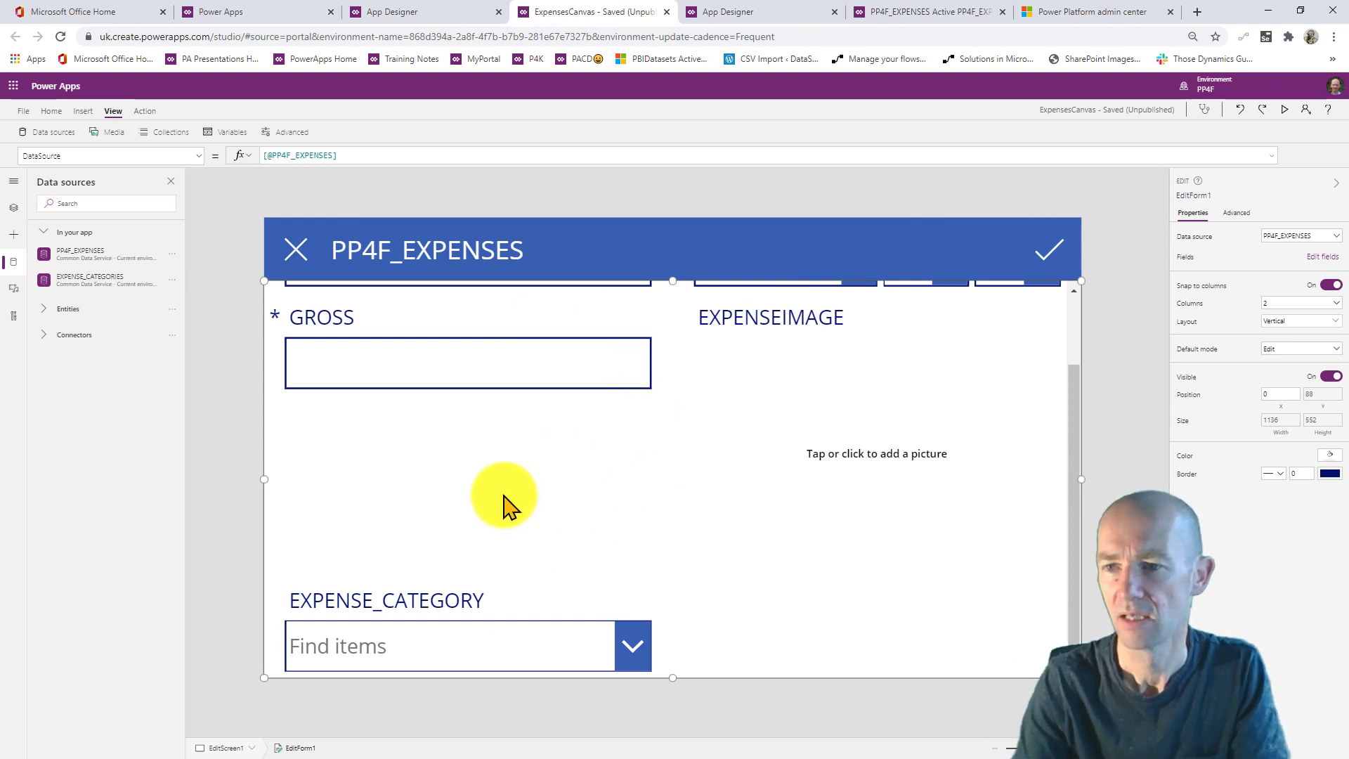
- Run the app in preview and start entering the expense summary
click(975, 411)
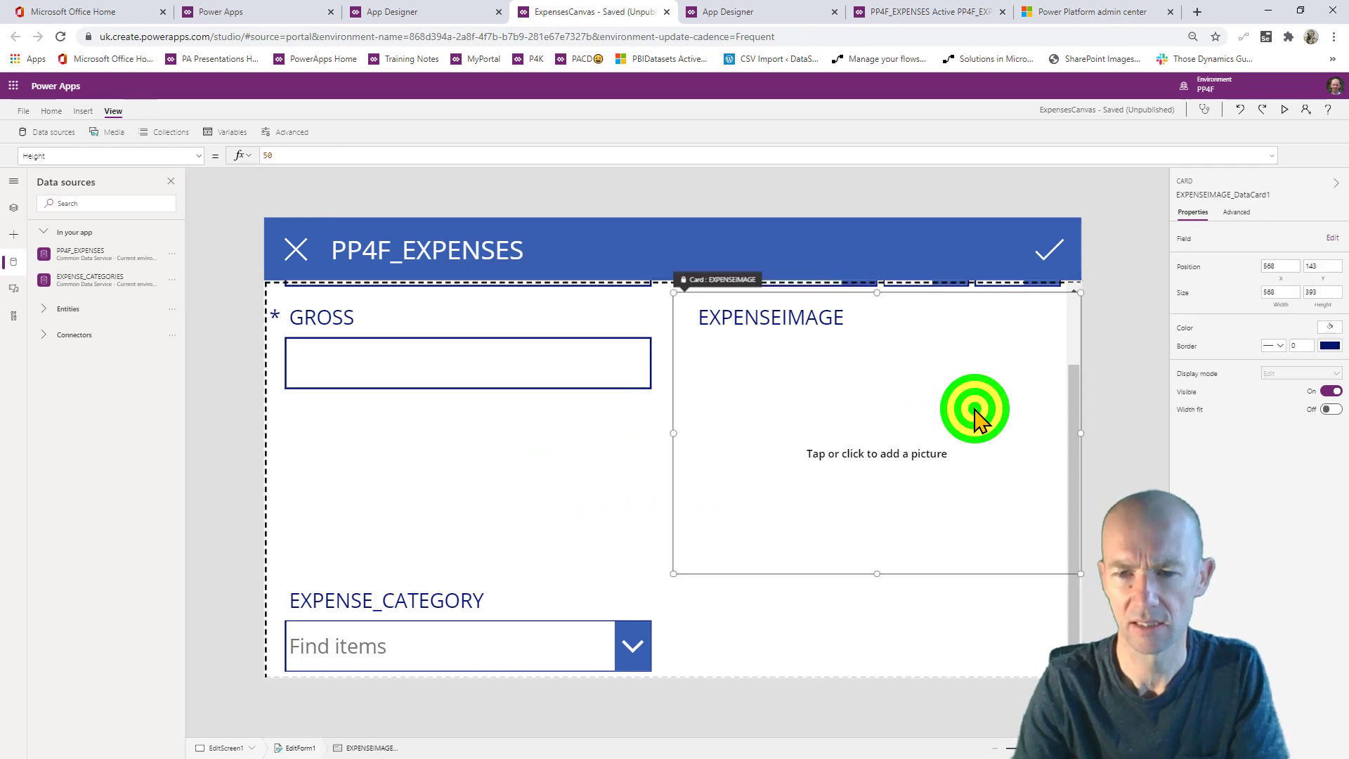
click(1284, 109)
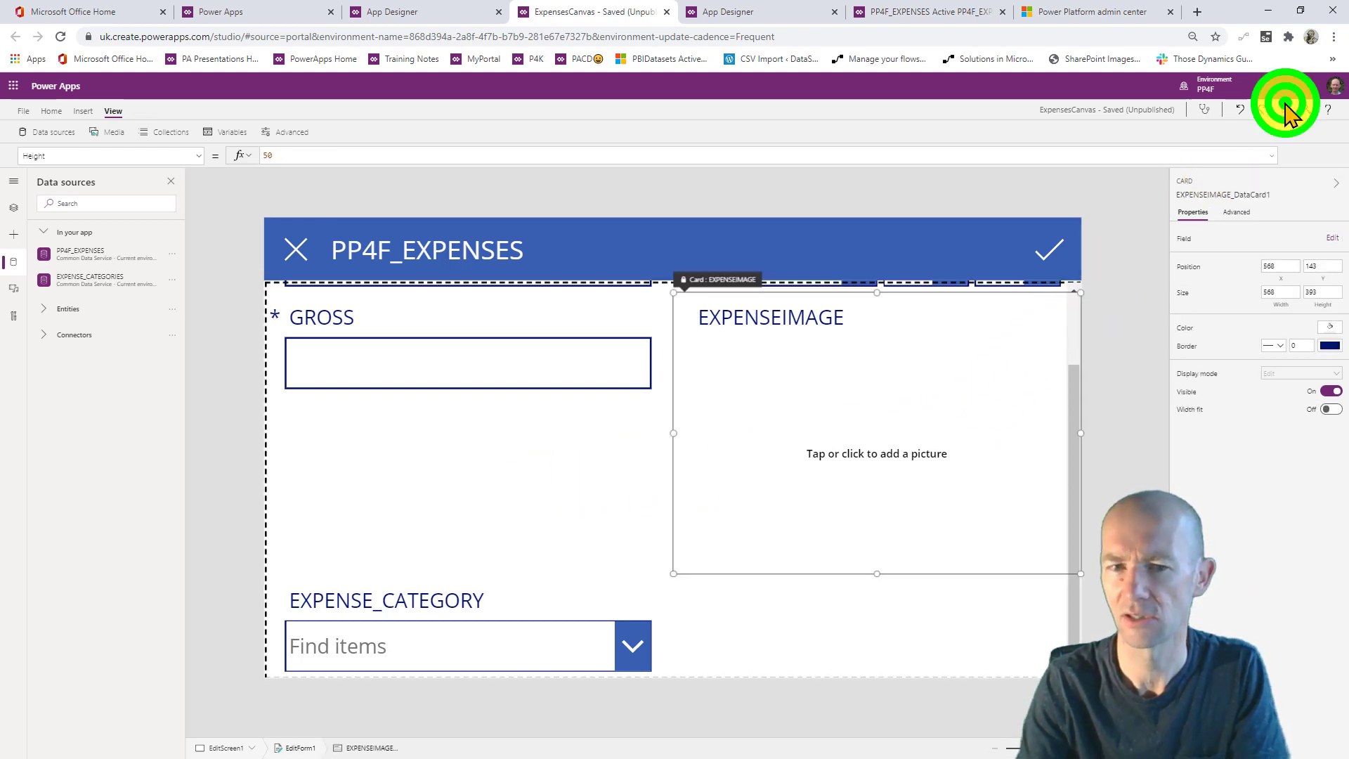
click(313, 271)
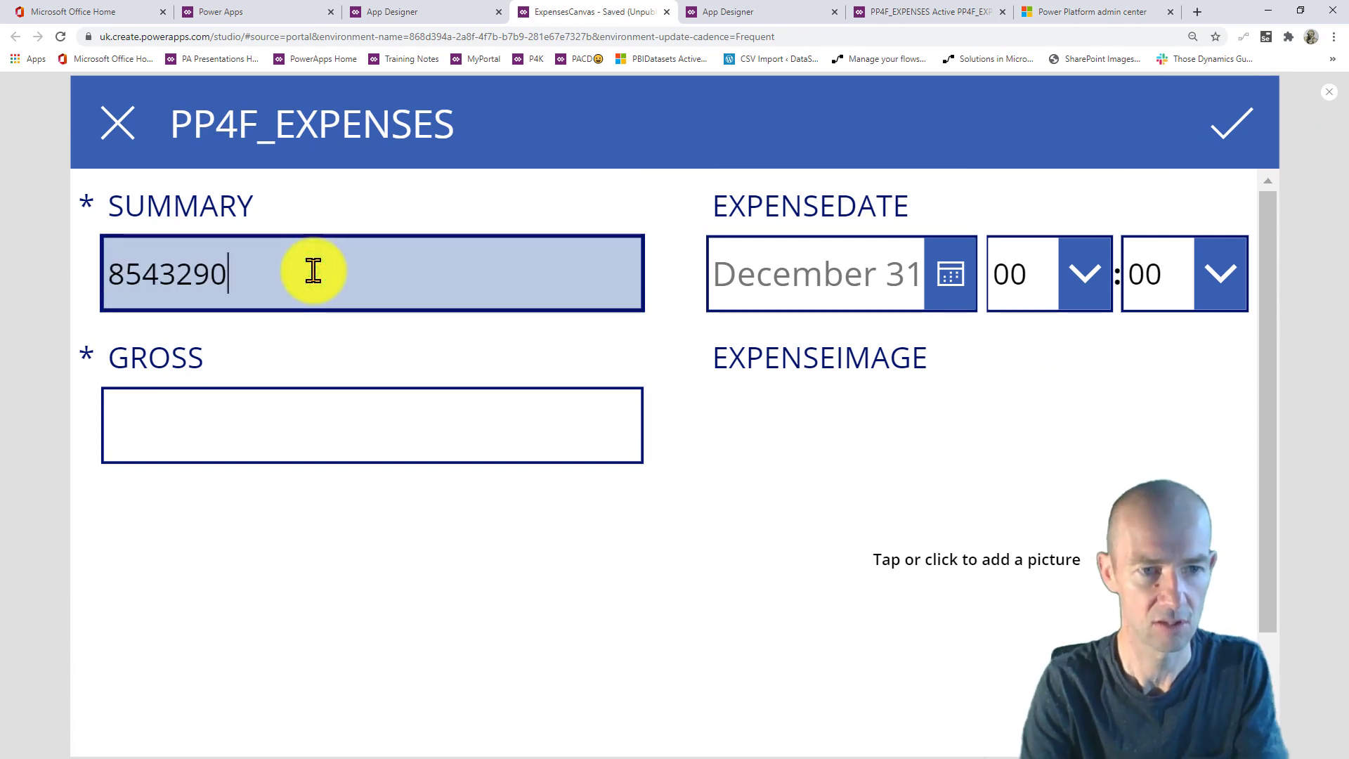
- Save a new expense dated July 20, 2020, gross 78, paperLeft image, category TRAVEL
click(942, 274)
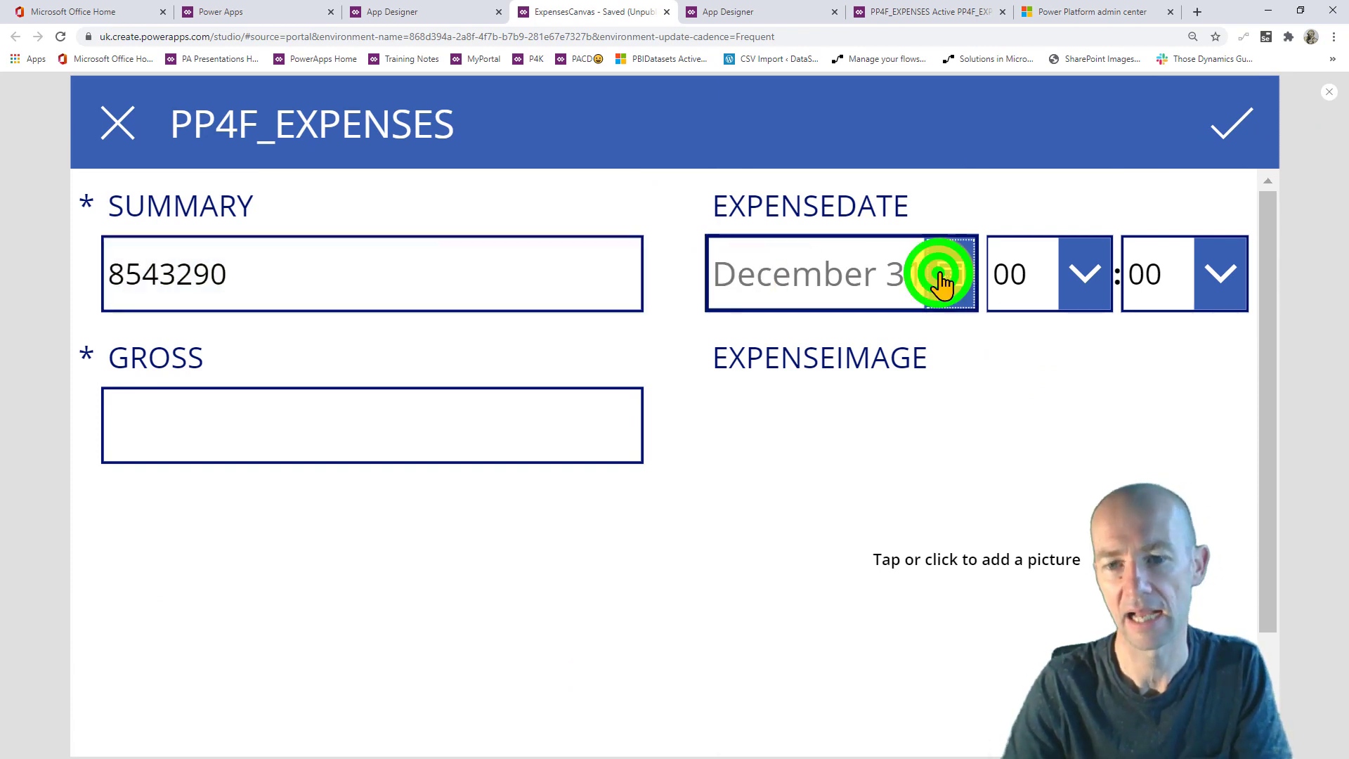
click(832, 597)
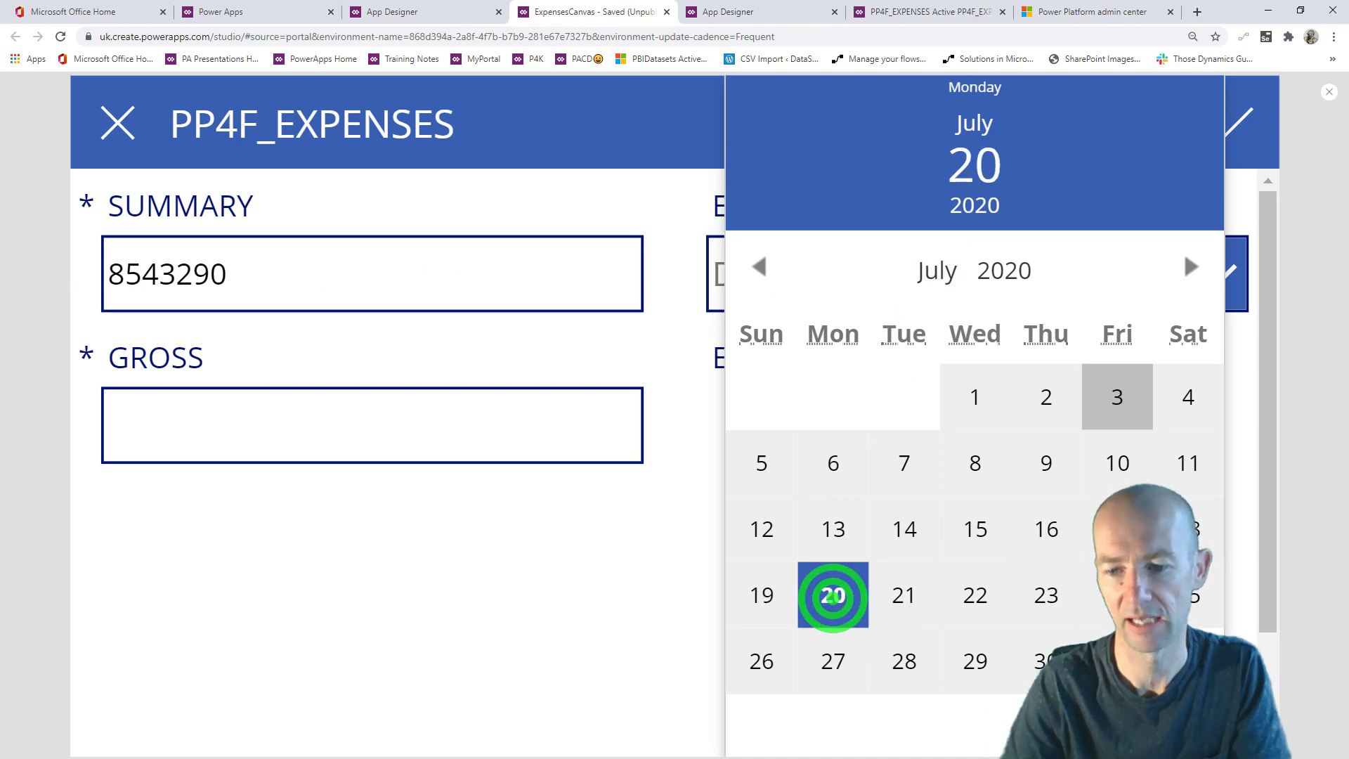
click(464, 451)
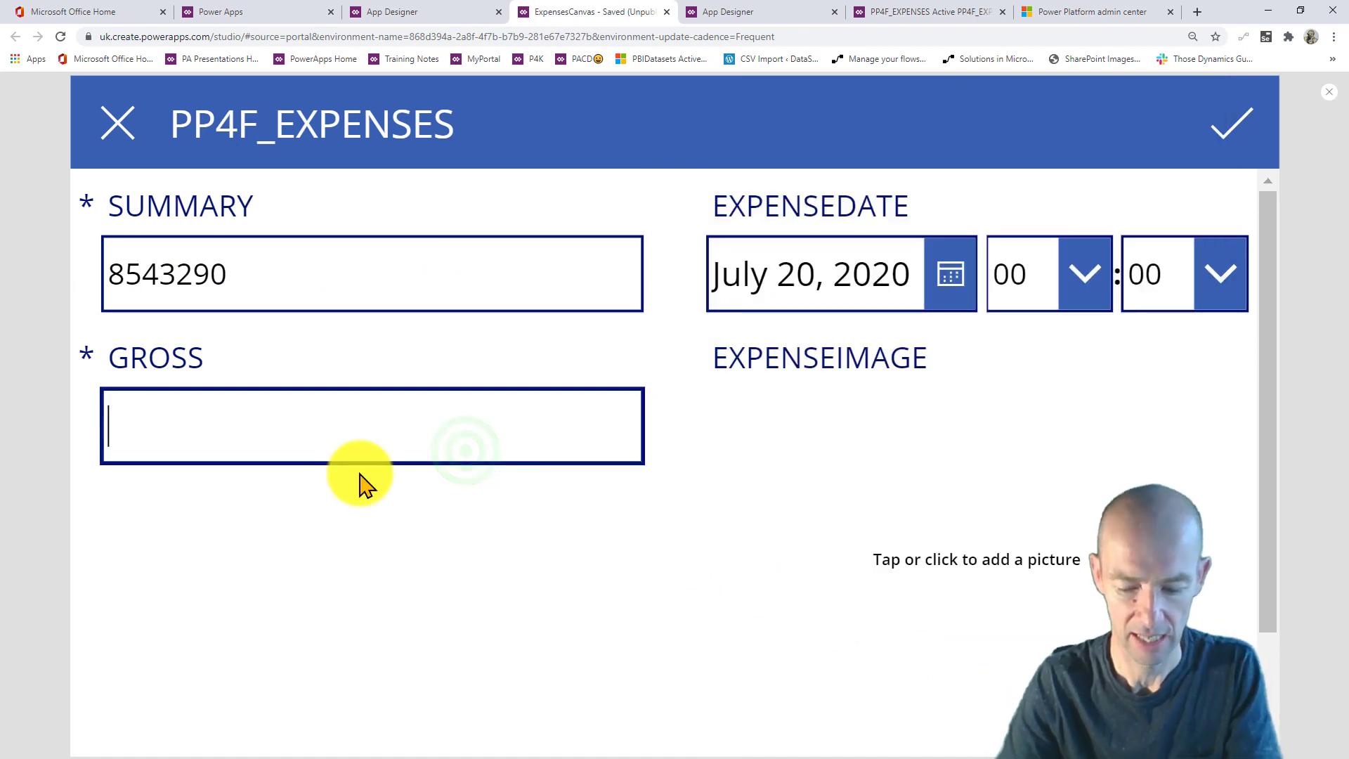
scroll(703, 443, down, 2)
click(868, 431)
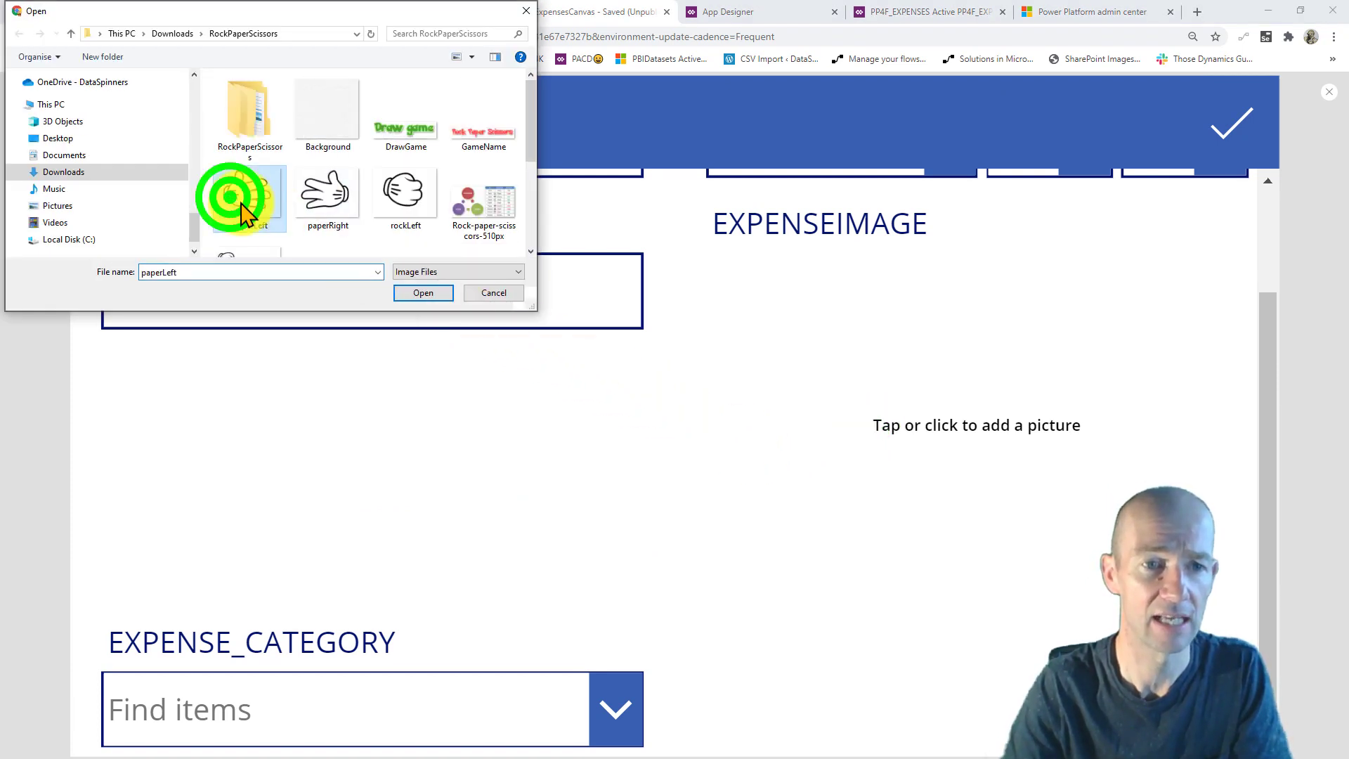
click(431, 294)
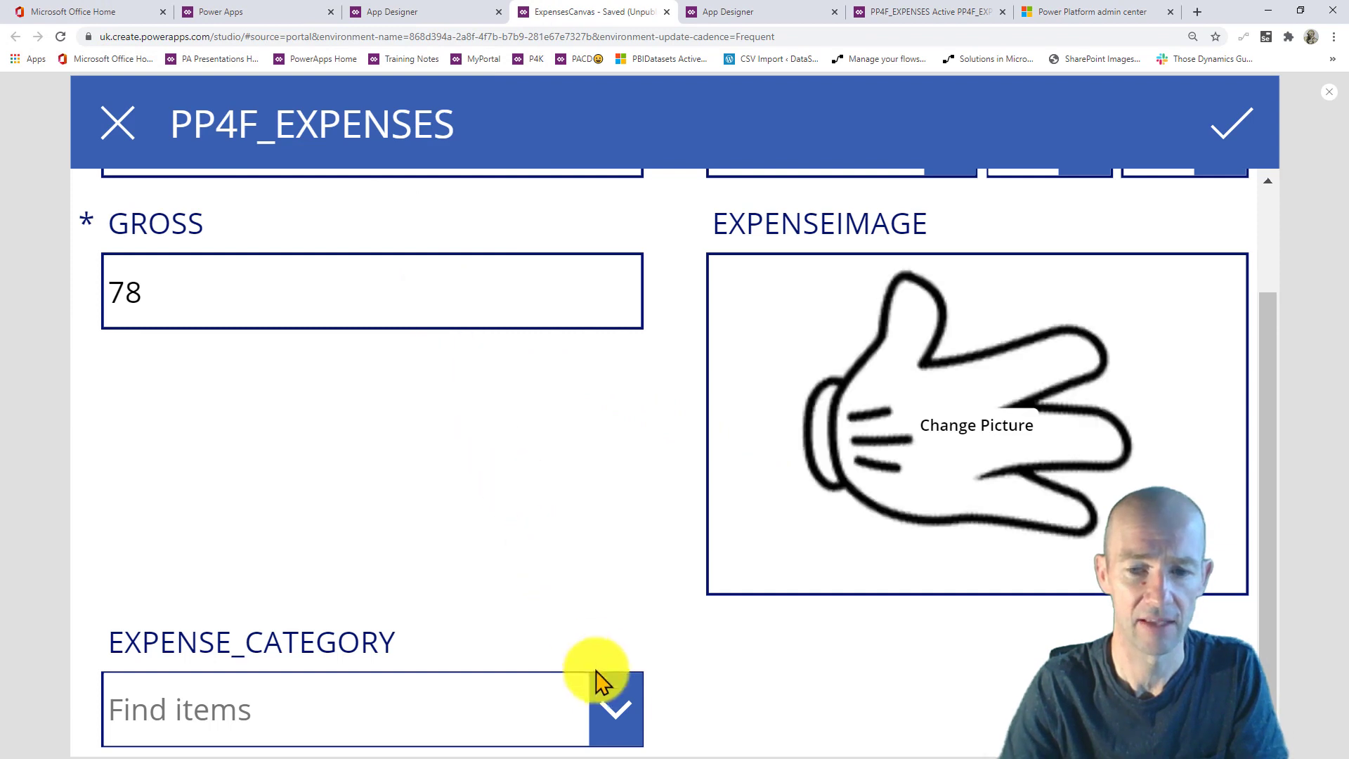
click(618, 720)
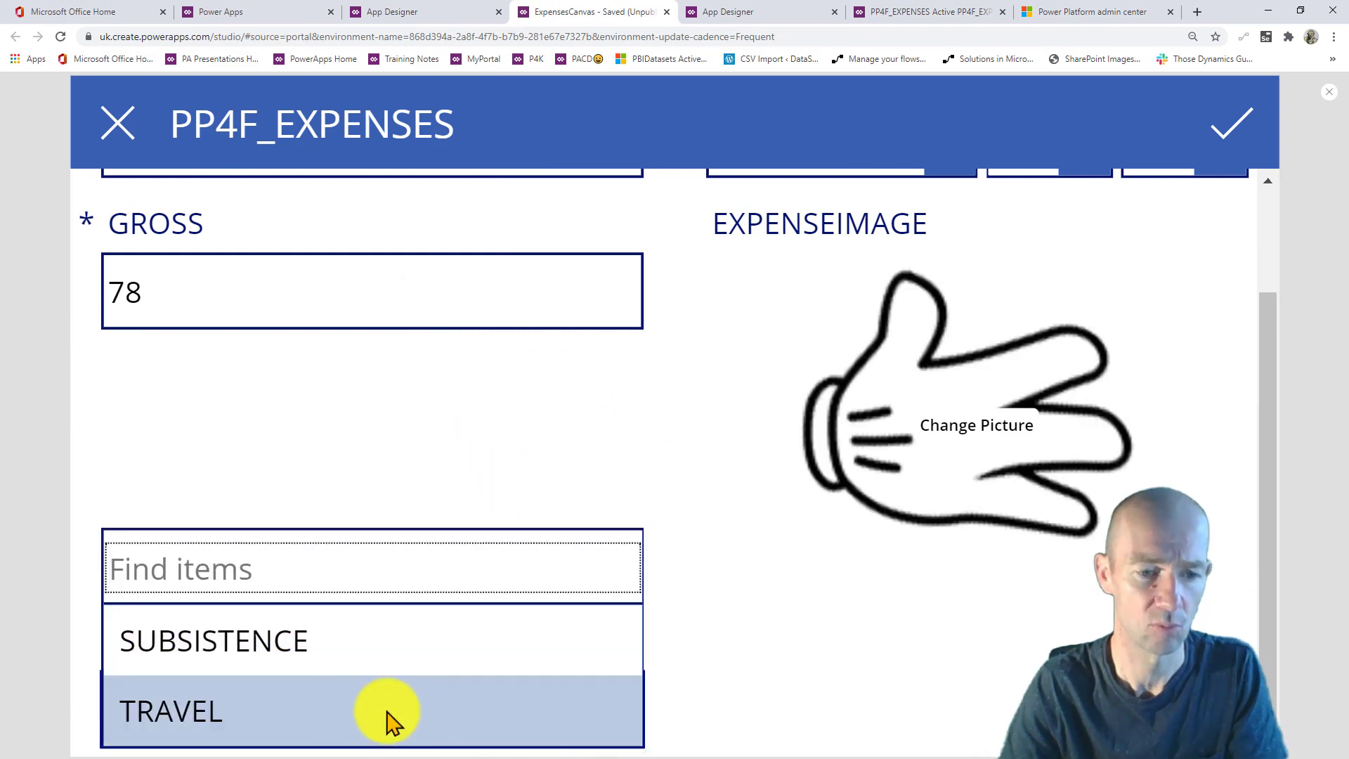
click(300, 710)
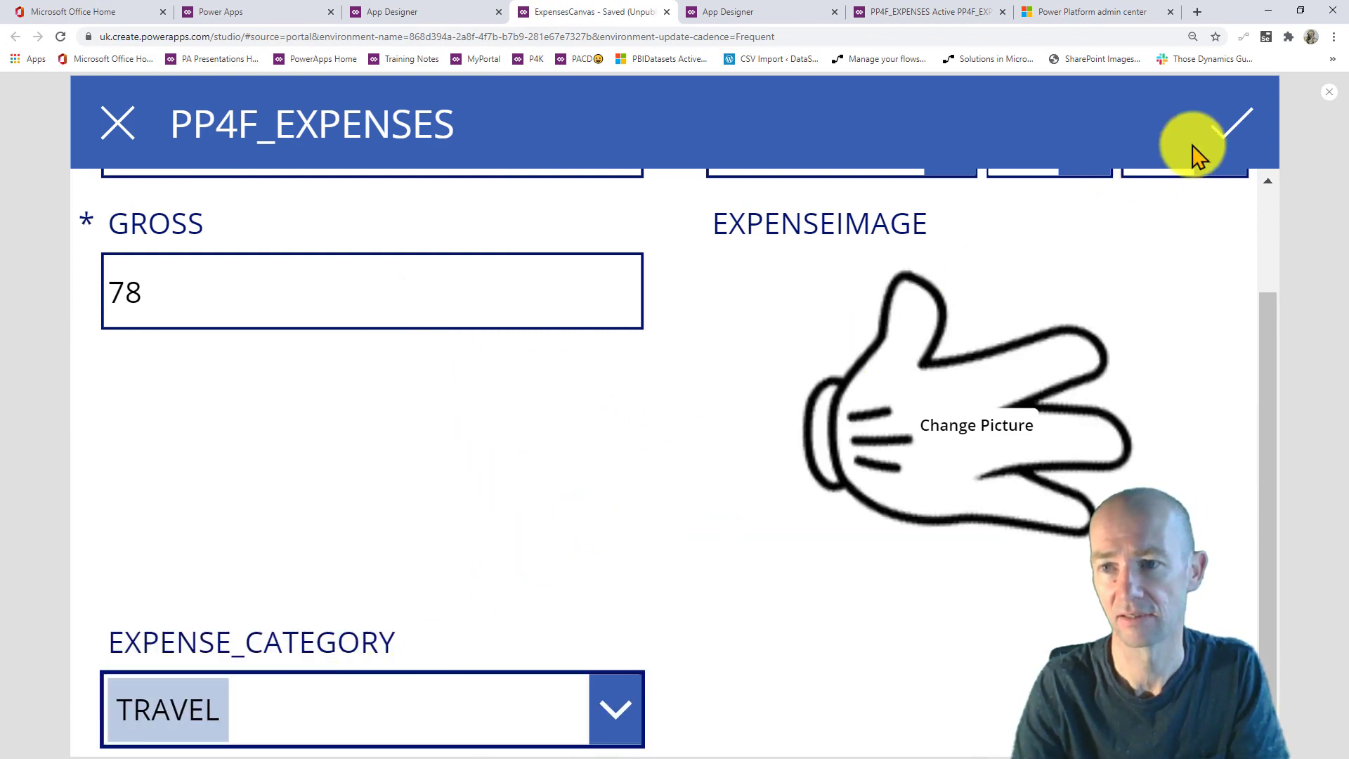
click(1230, 125)
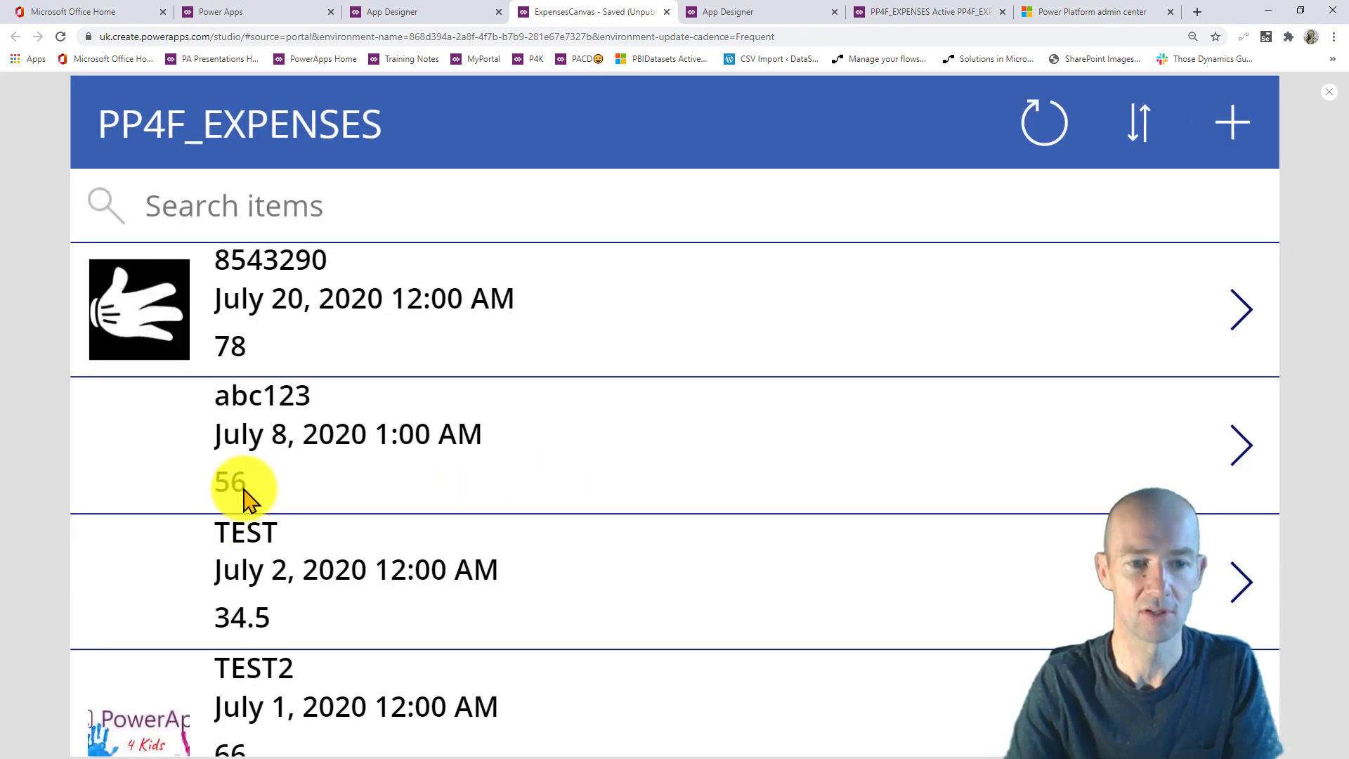
- Reload the expense list so the new 78 expense appears first with pictures
scroll(270, 466, down, 2)
scroll(271, 466, up, 2)
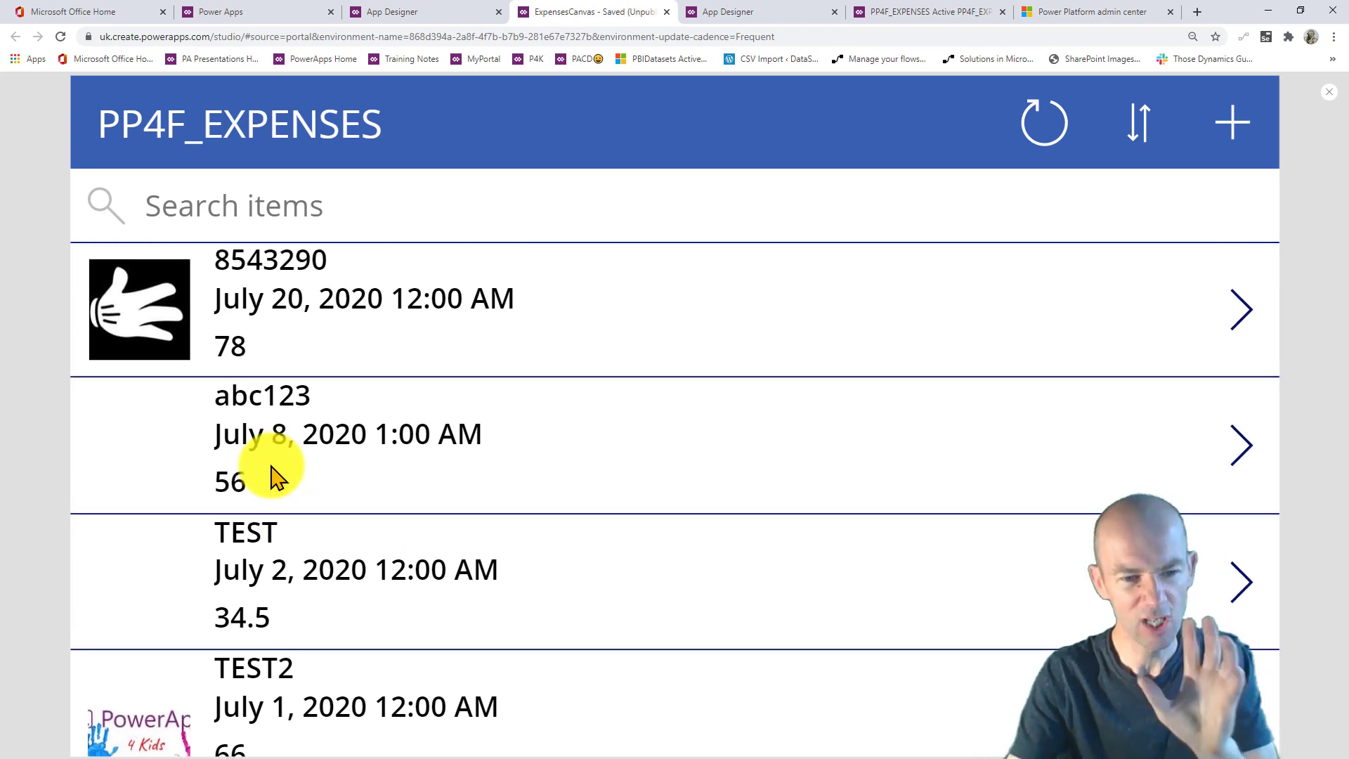
scroll(271, 475, down, 2)
scroll(271, 473, up, 2)
click(1040, 130)
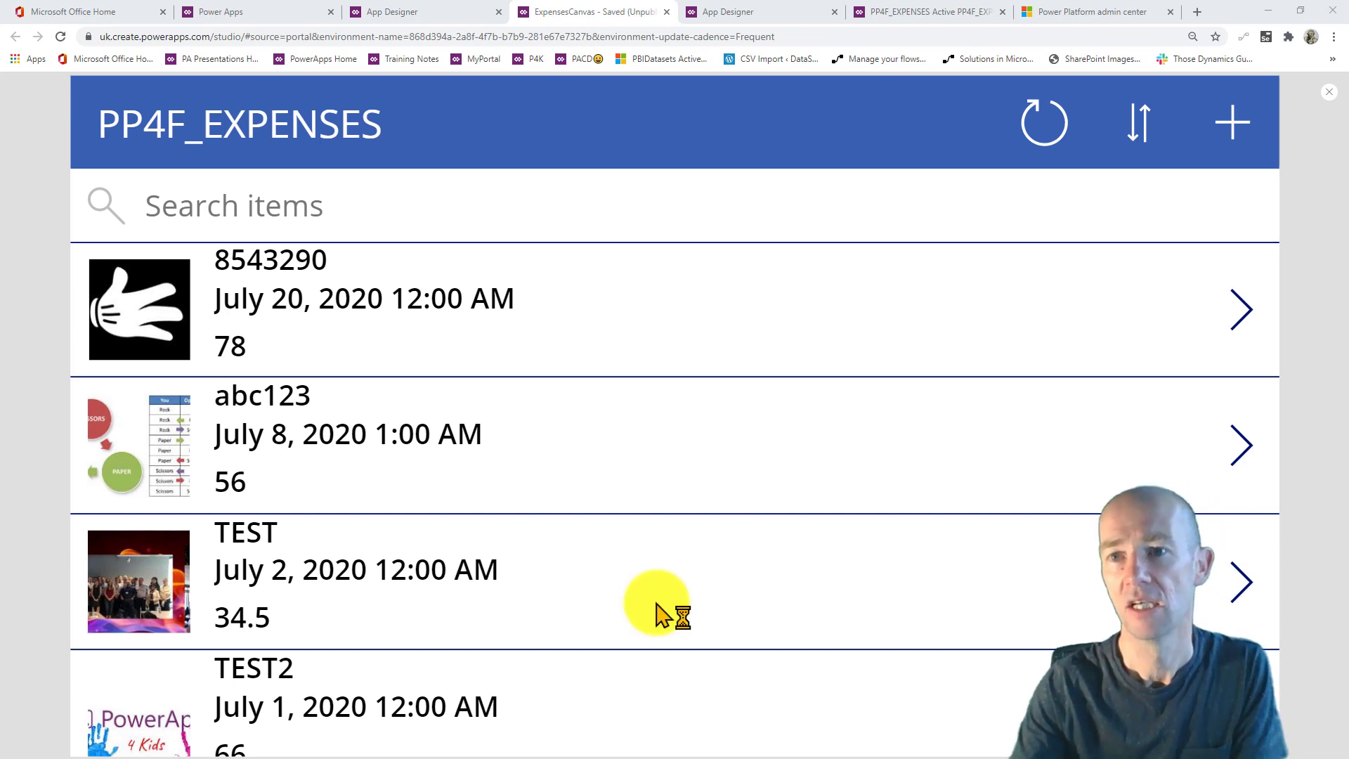
- Copy the PP4F environment URL from its details page in the Power Platform admin center
click(1088, 16)
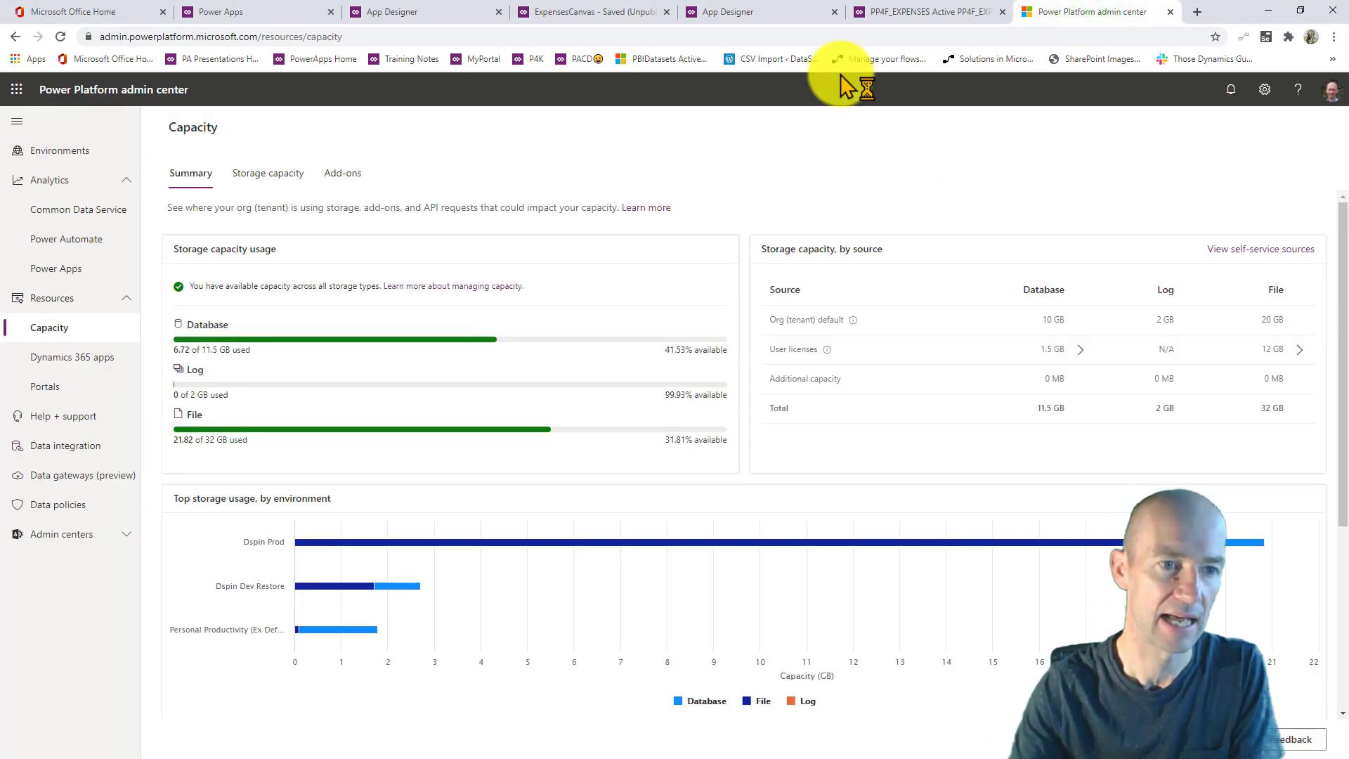
click(522, 151)
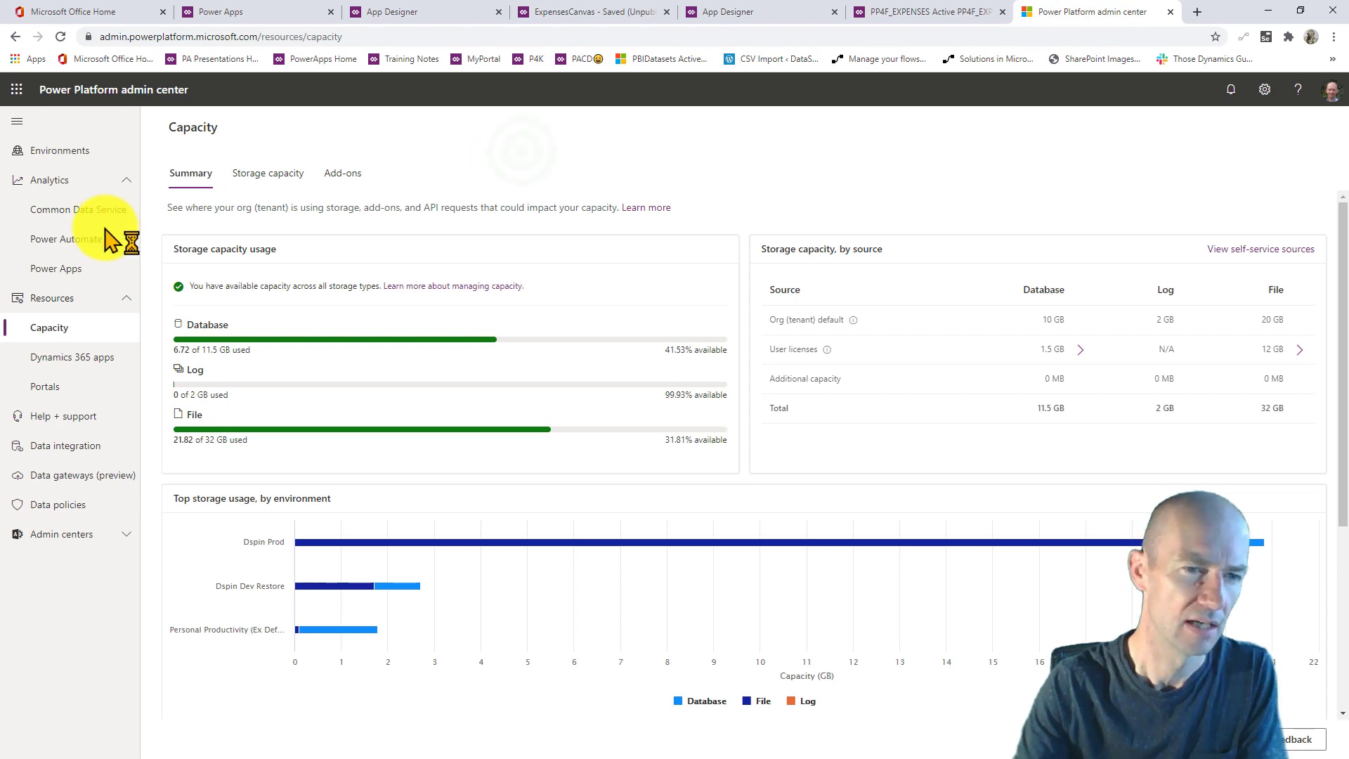
click(64, 149)
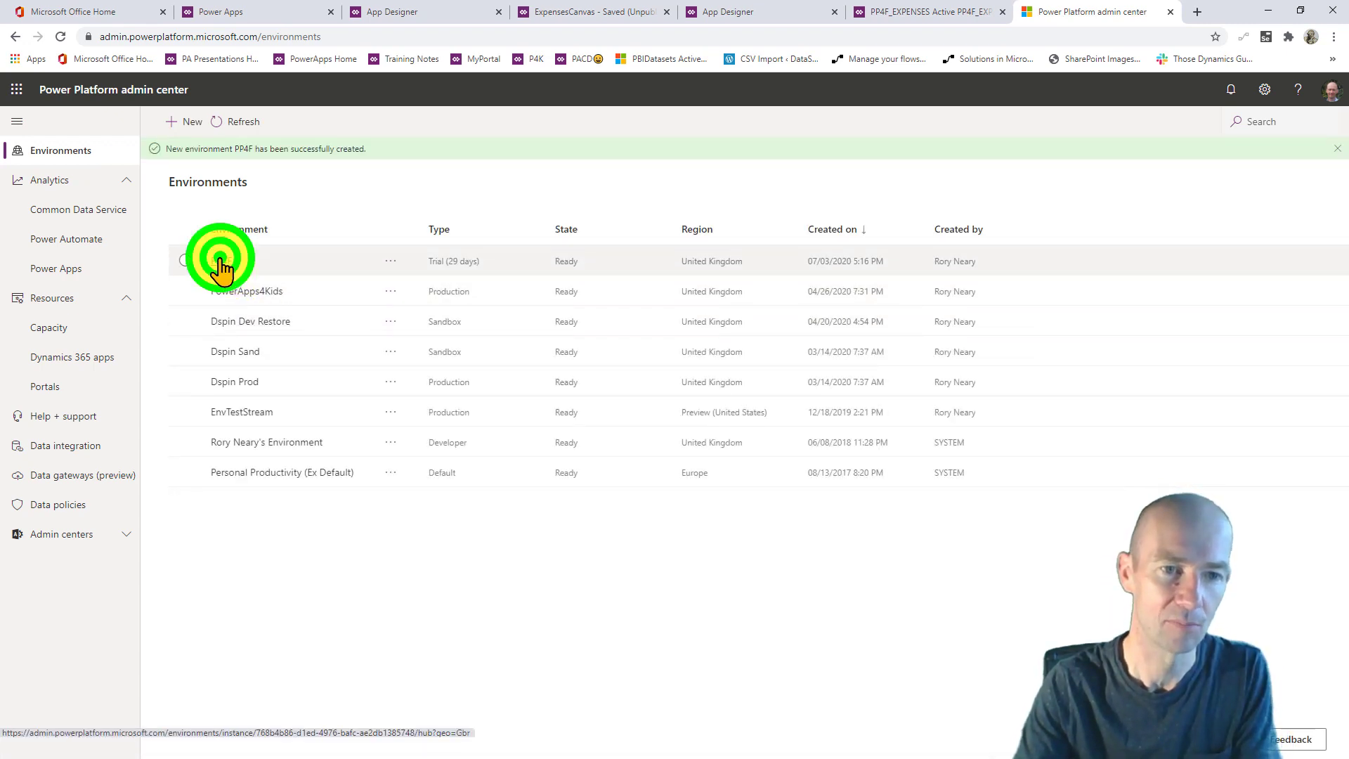
click(220, 258)
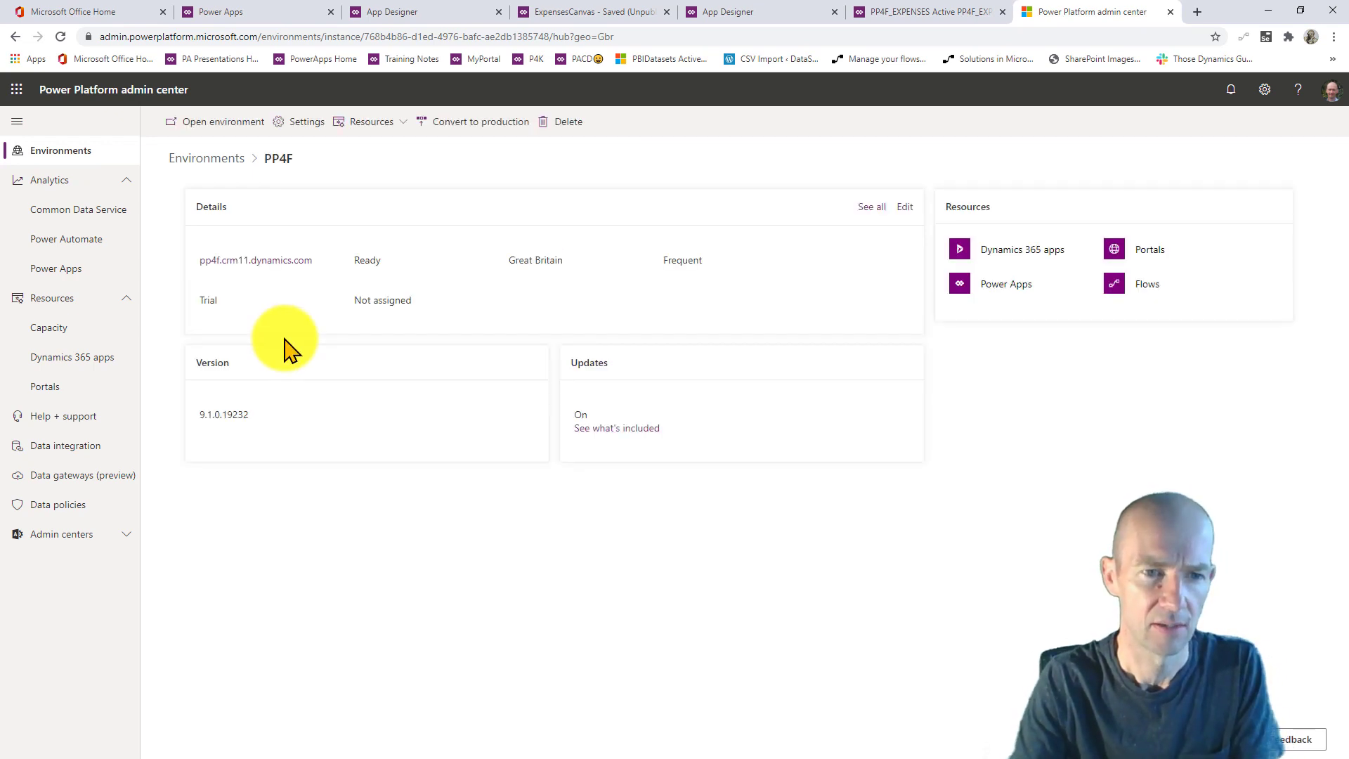
right_click(244, 273)
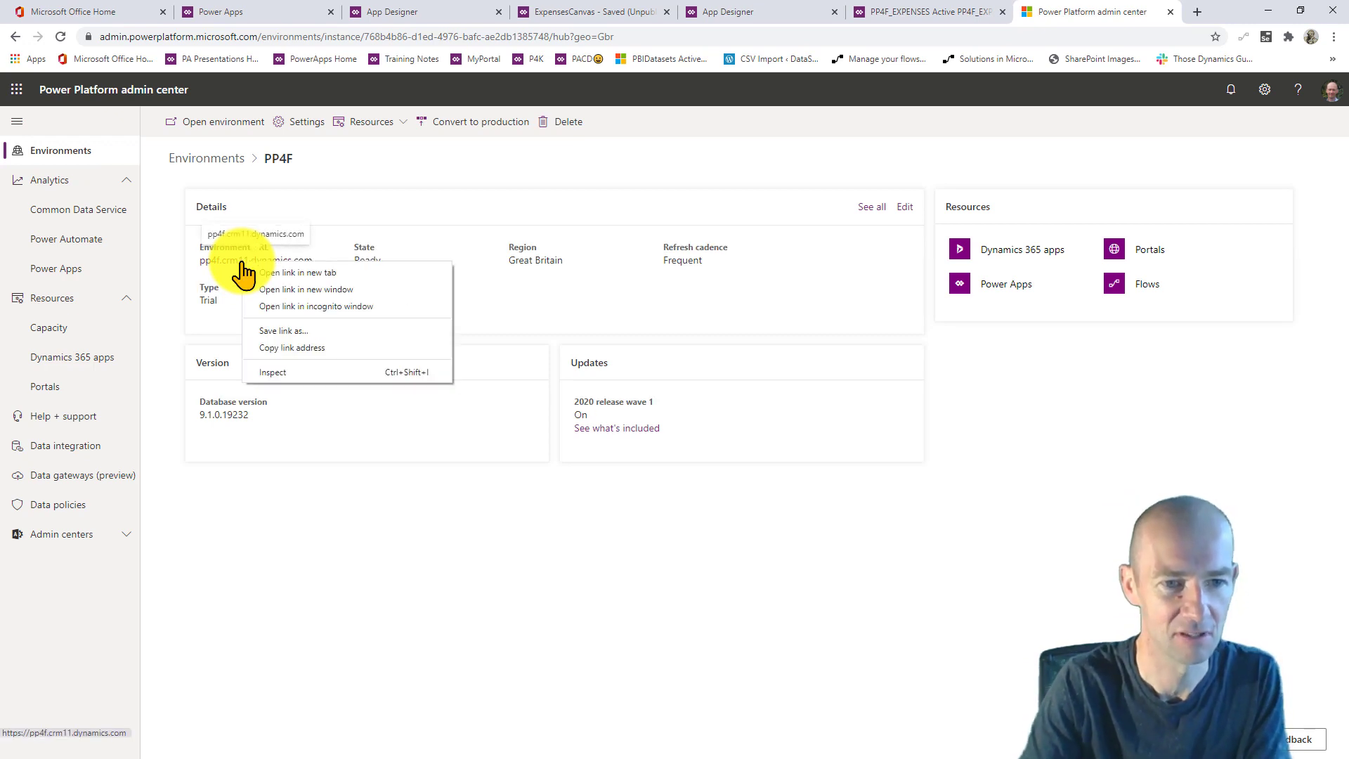
click(288, 347)
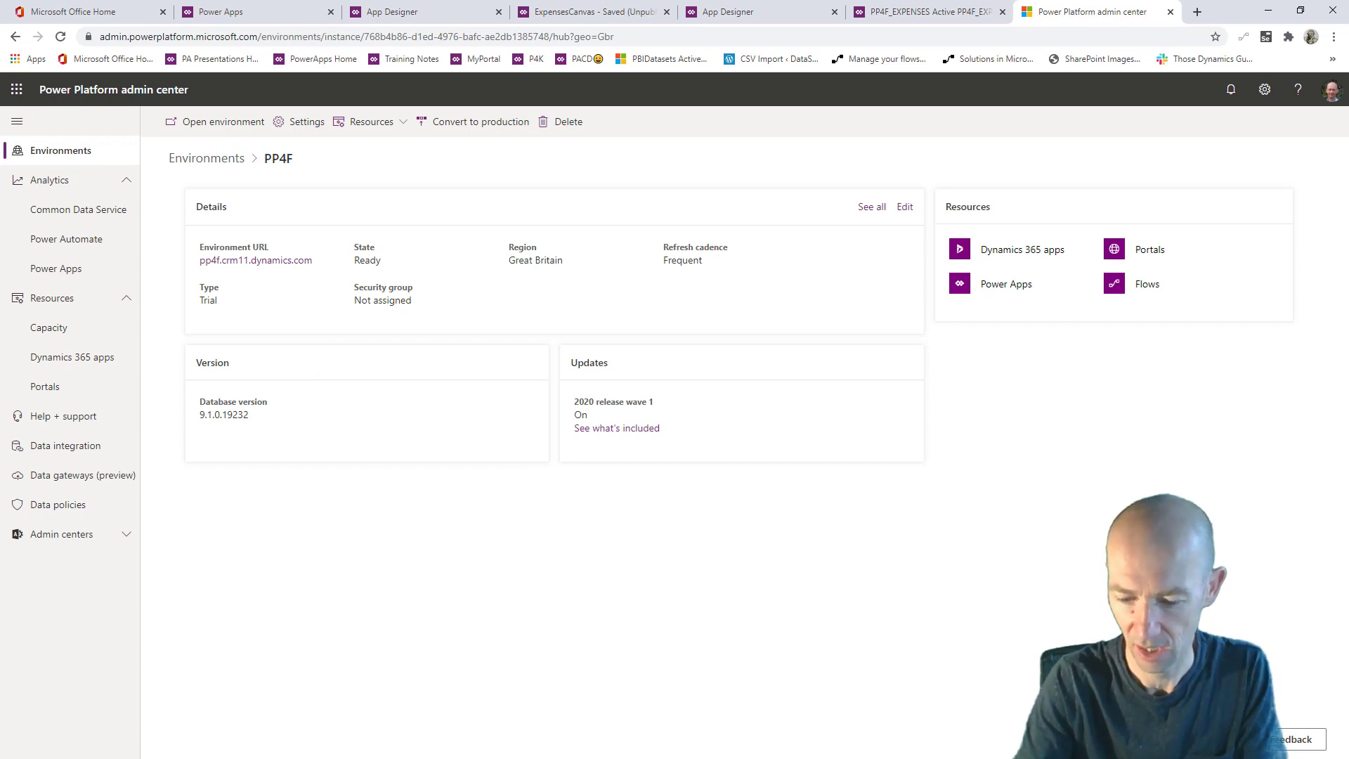
key(ctrl+shift+n)
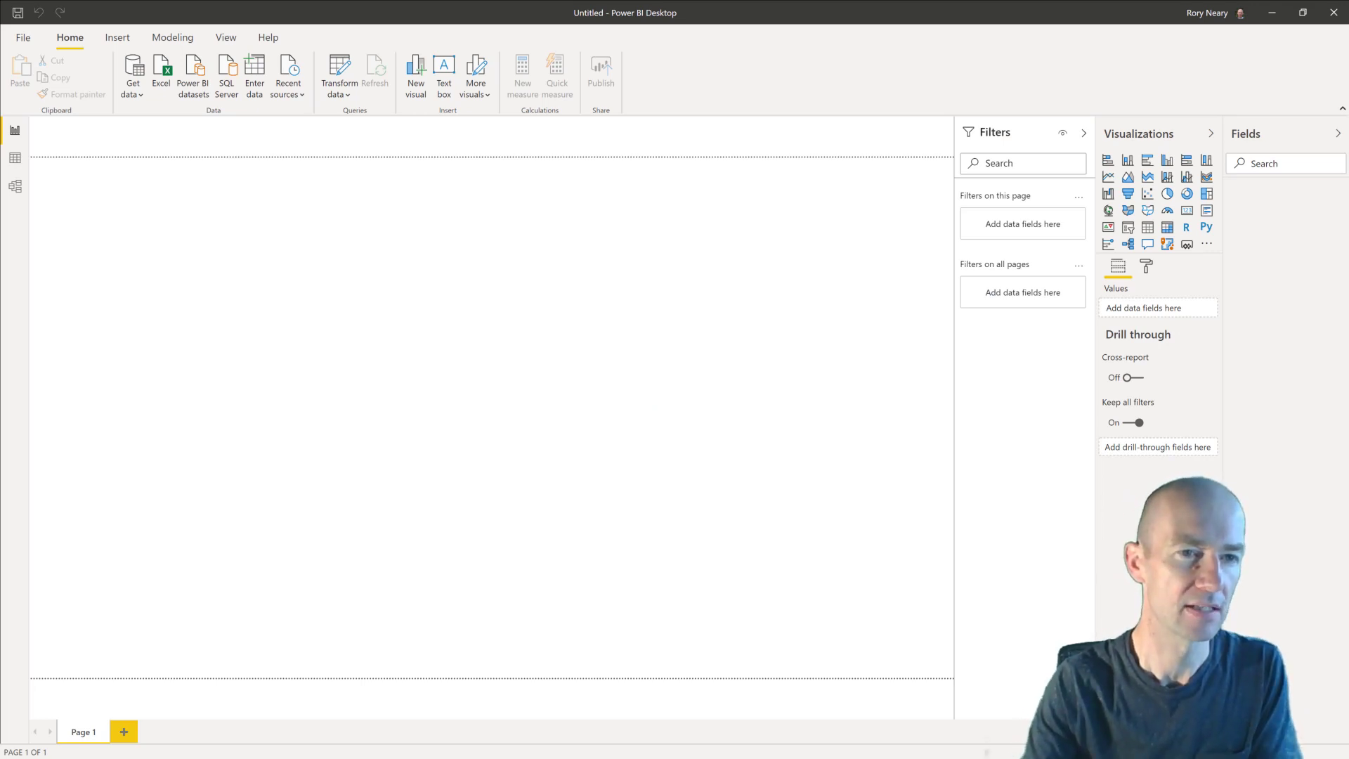
- Choose the Common Data Service connector and paste the PP4F environment URL as server
click(134, 97)
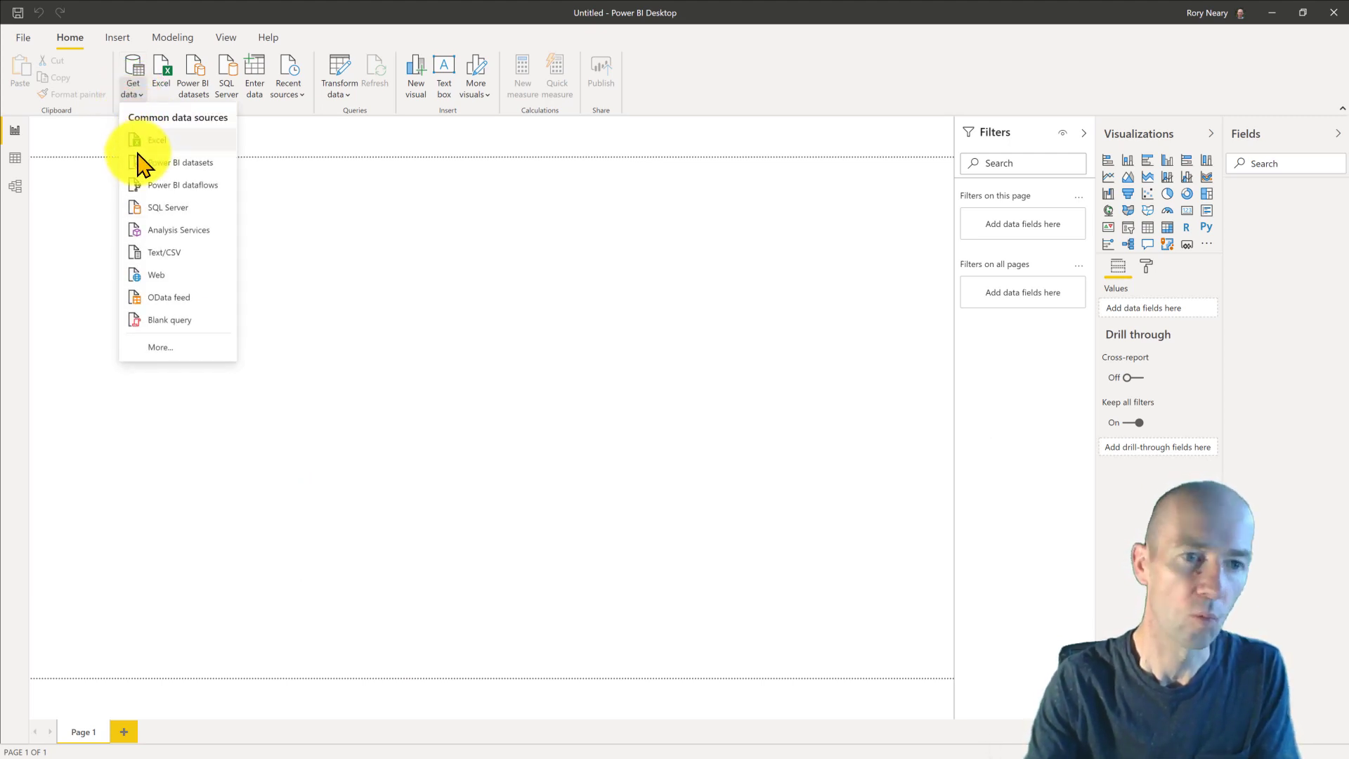
click(166, 355)
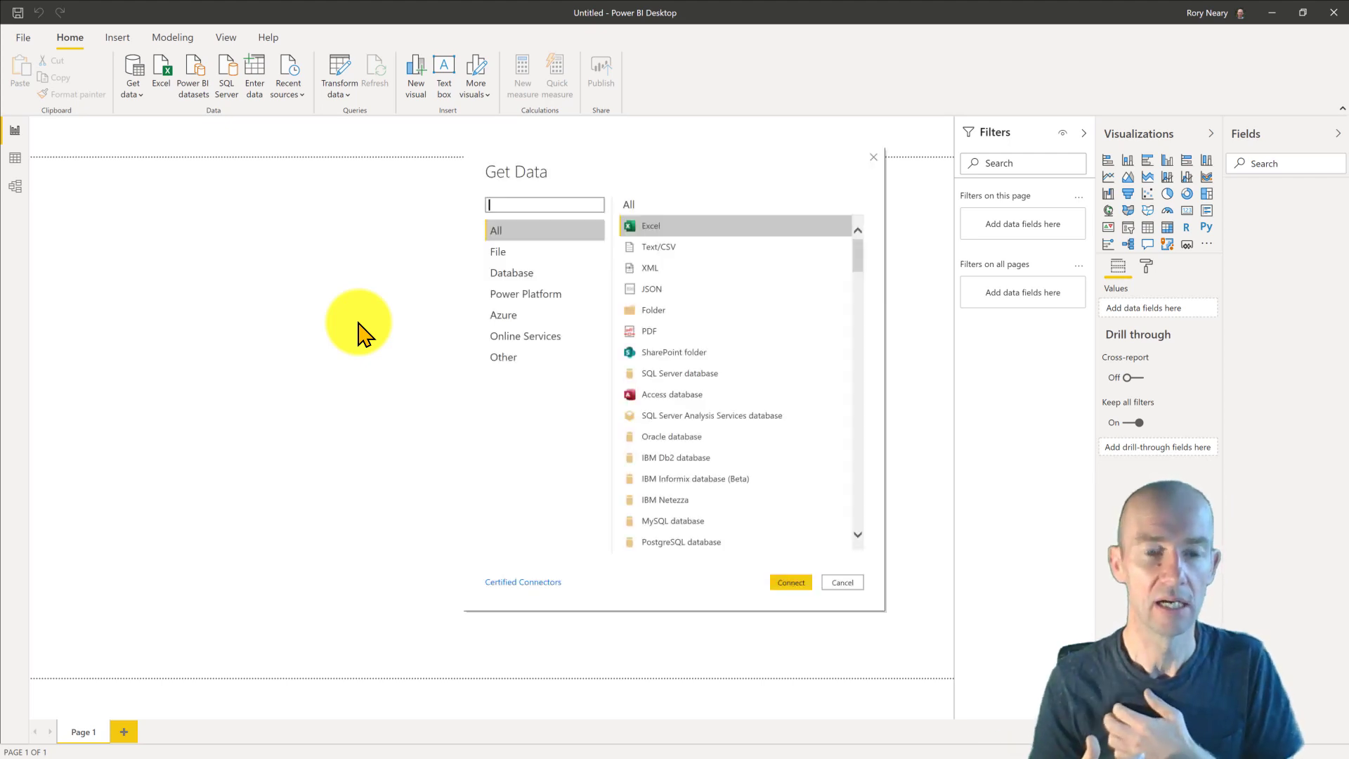
text(common)
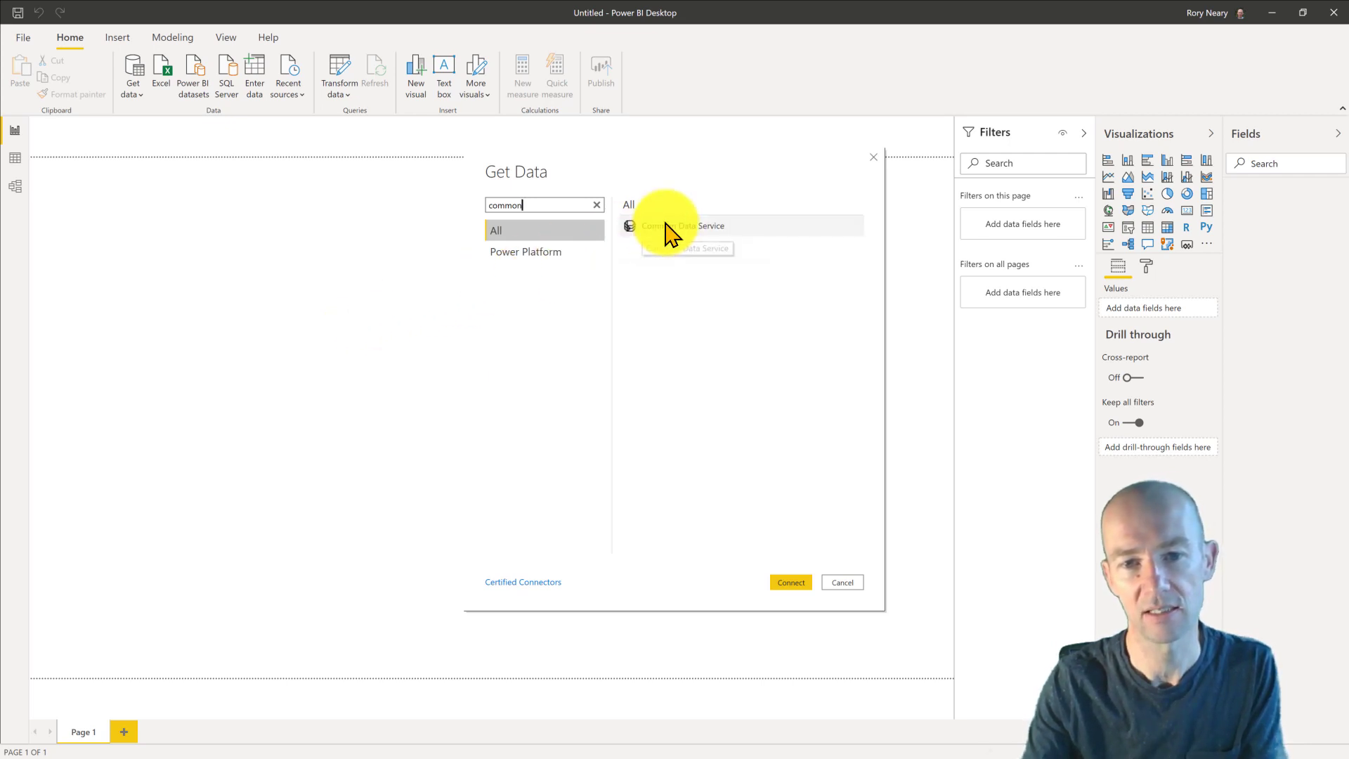
click(666, 223)
click(788, 581)
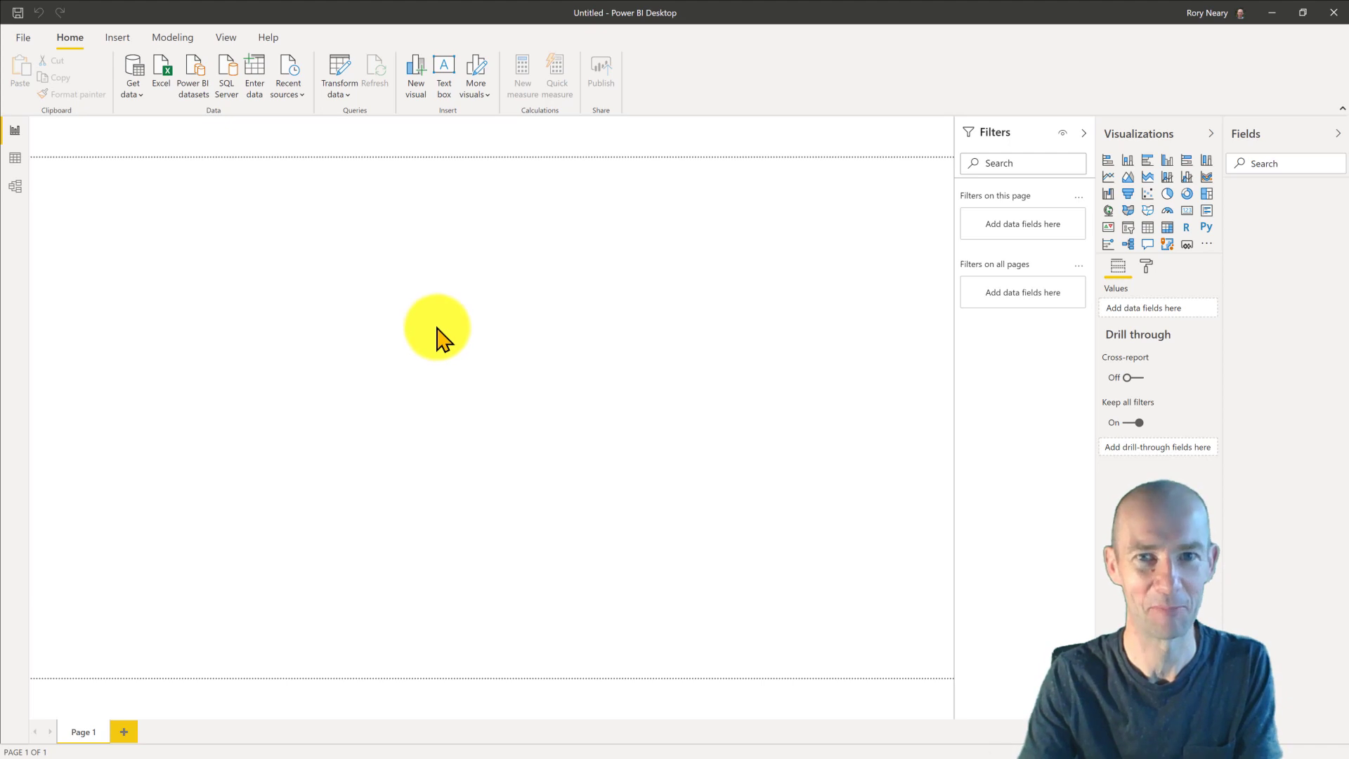
click(492, 336)
key(ctrl+v)
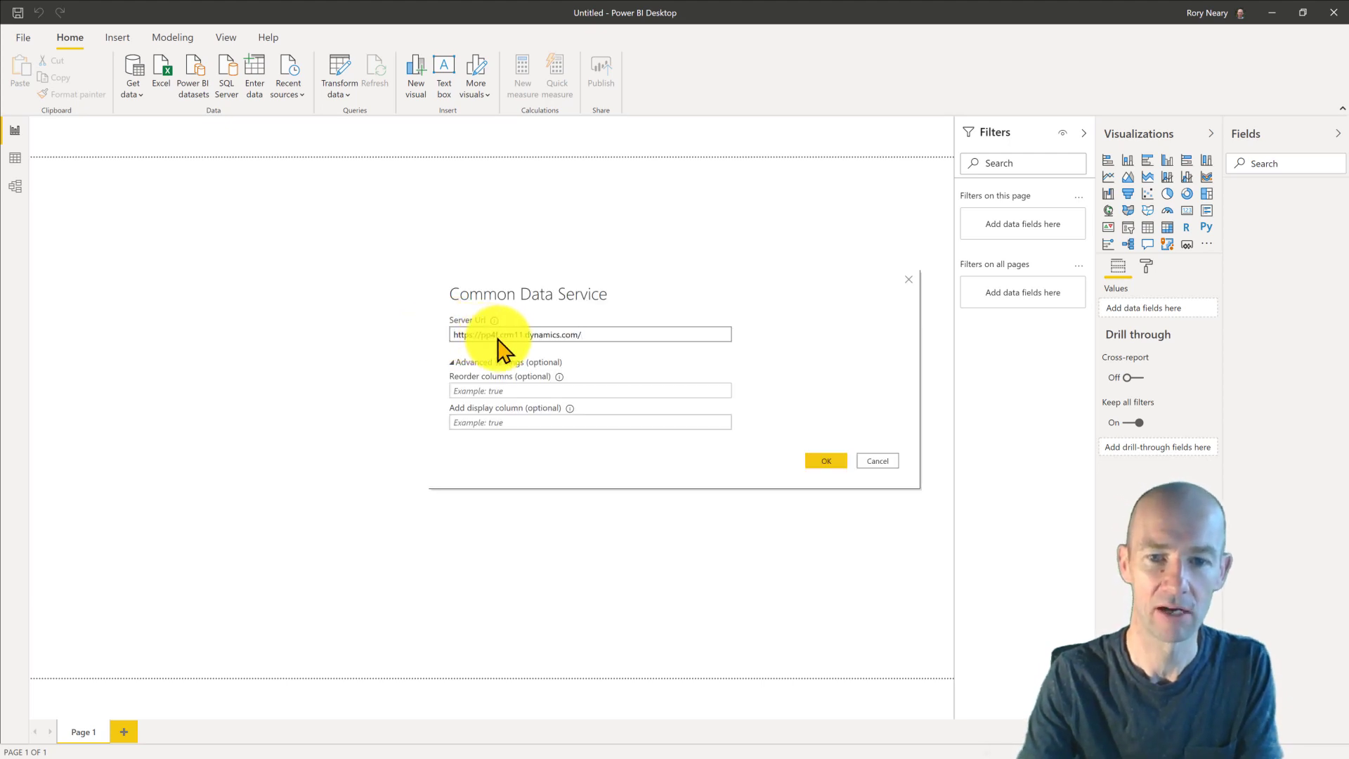
click(824, 461)
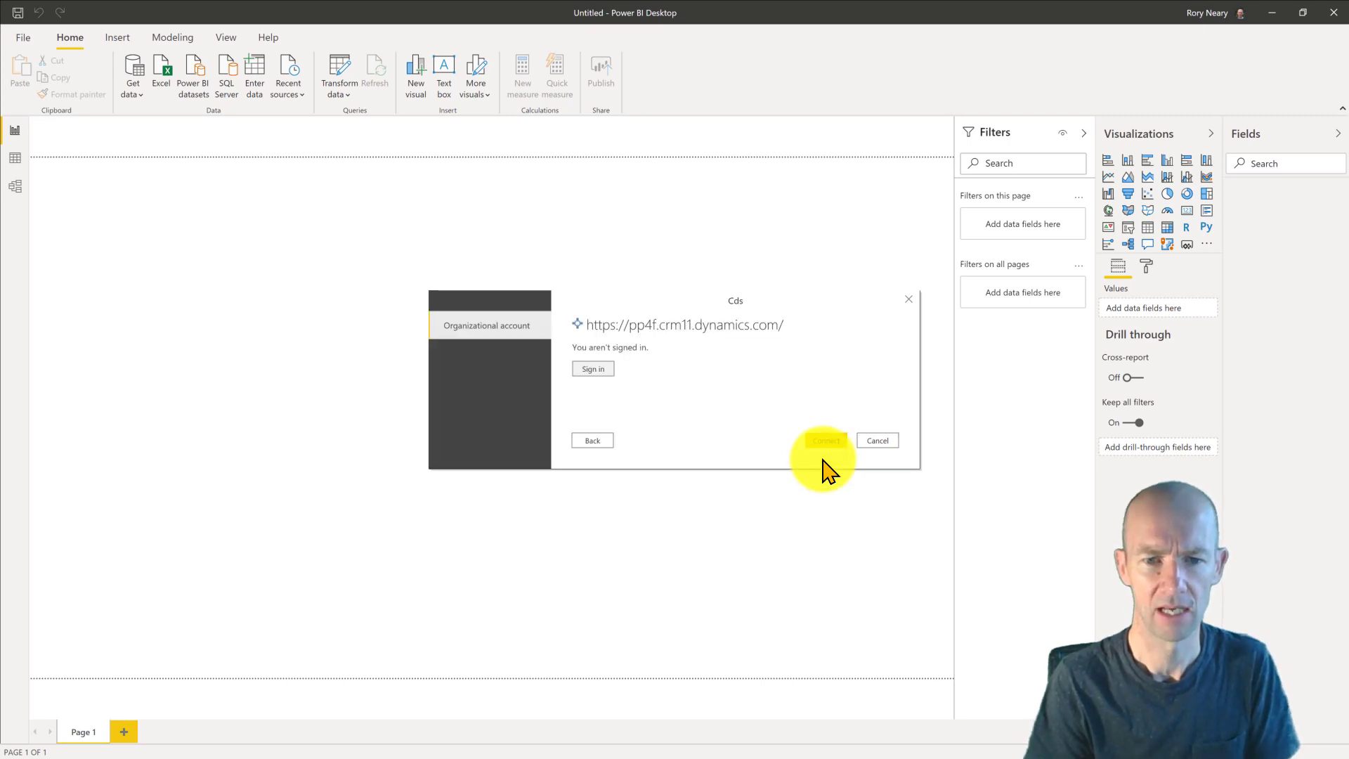
- Sign in with the chosen account and connect to the environment
click(593, 369)
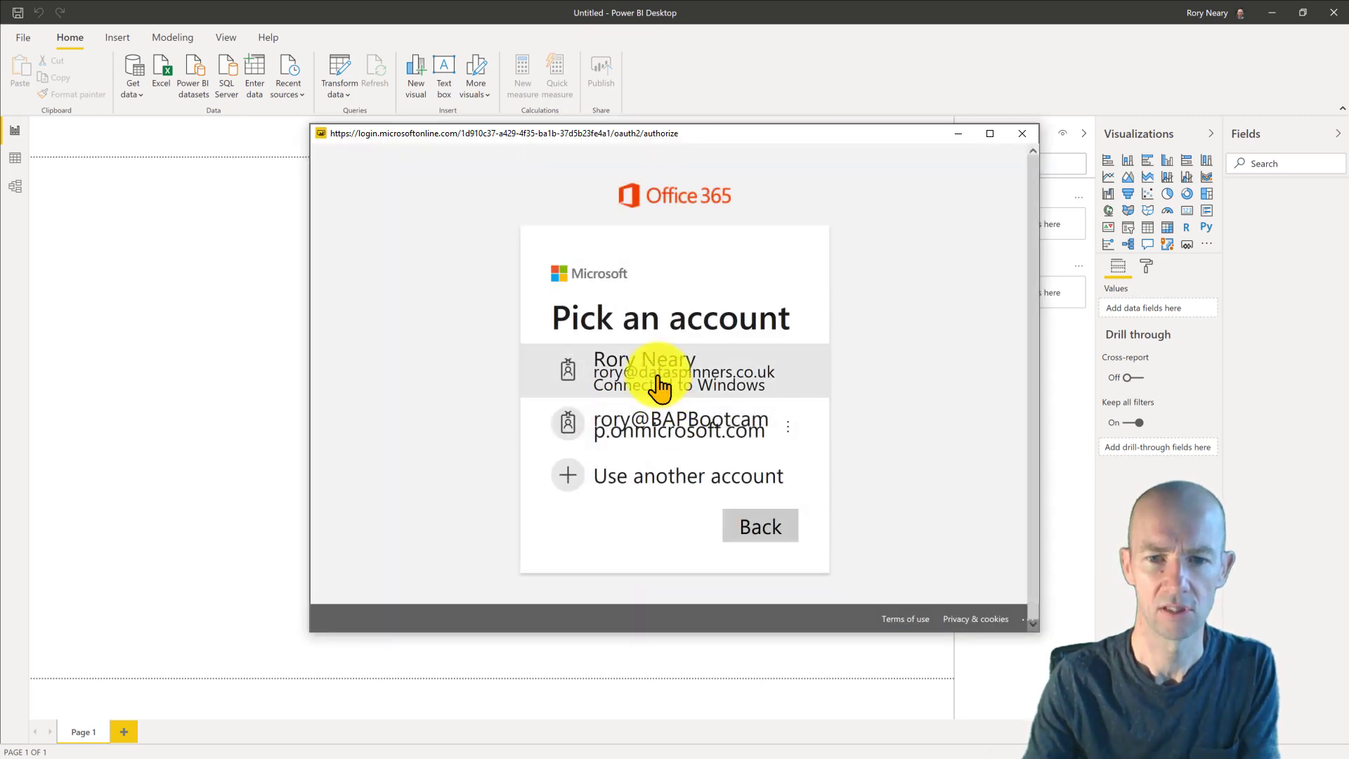
click(658, 379)
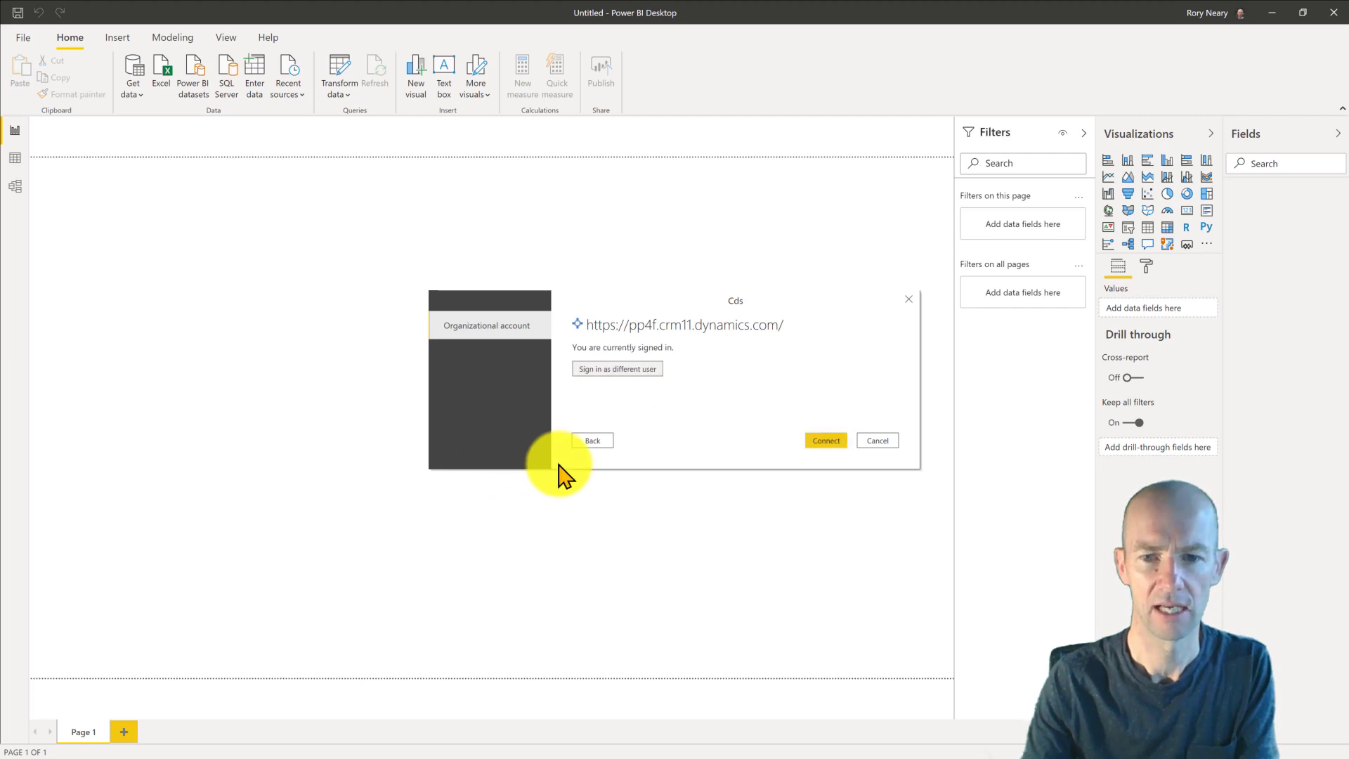
click(826, 441)
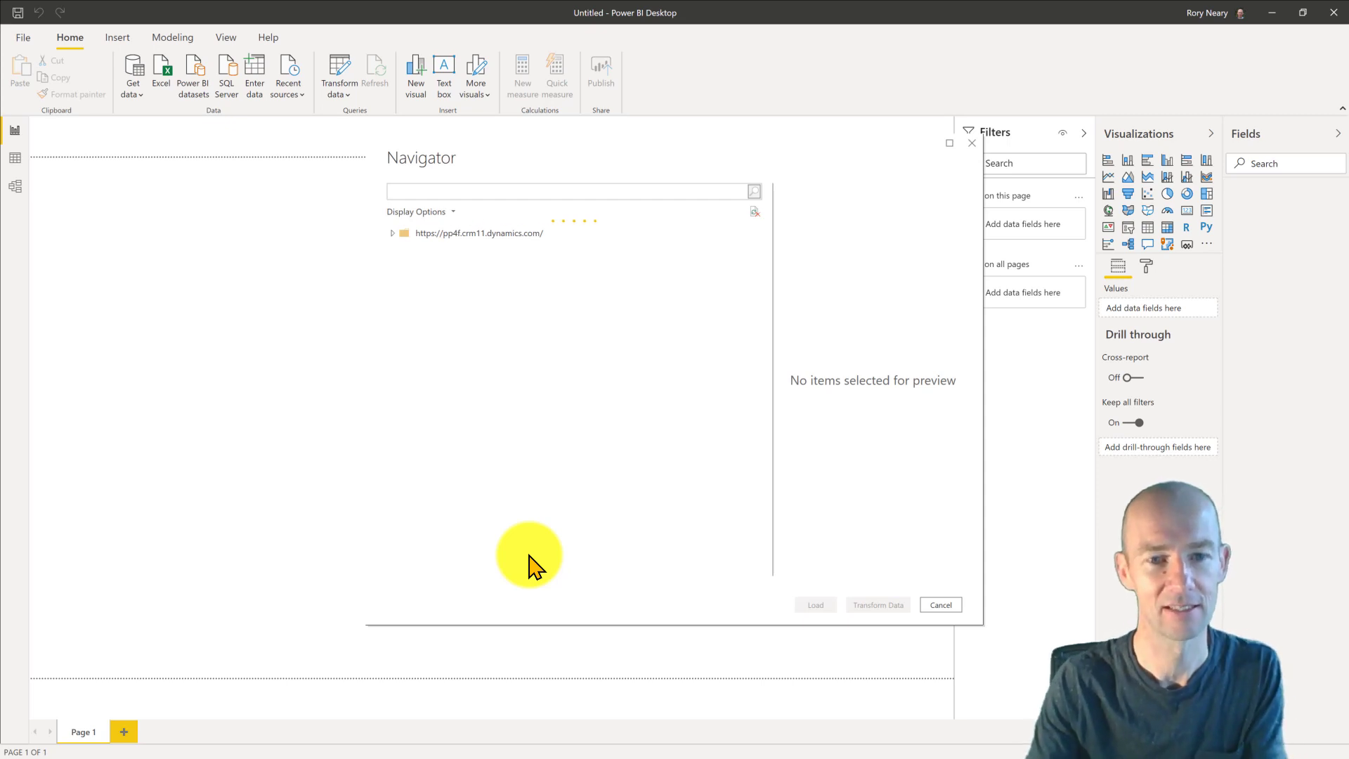
- Search Entities for 'exp' and 'system', ticking pp4f_EXPENSE_CATEGORY and SystemUser for import
click(422, 191)
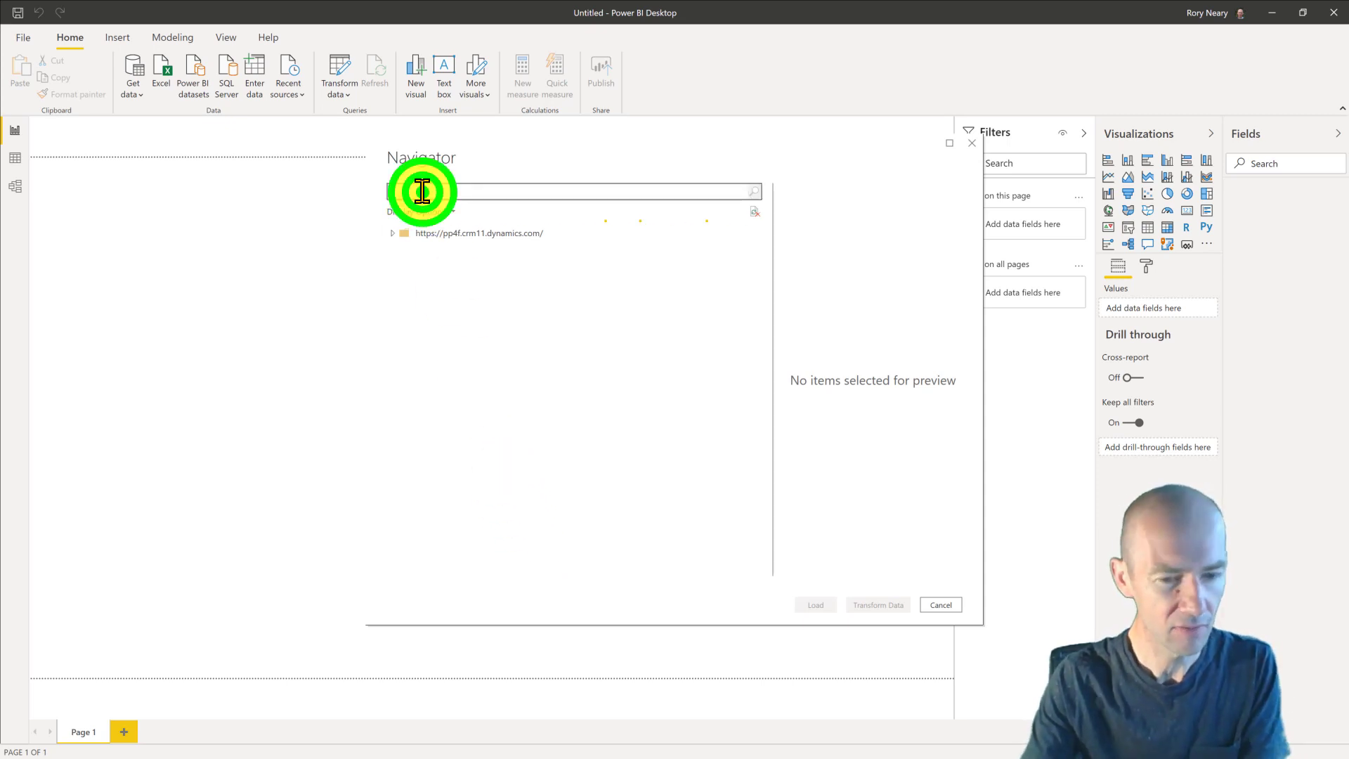
text(exp)
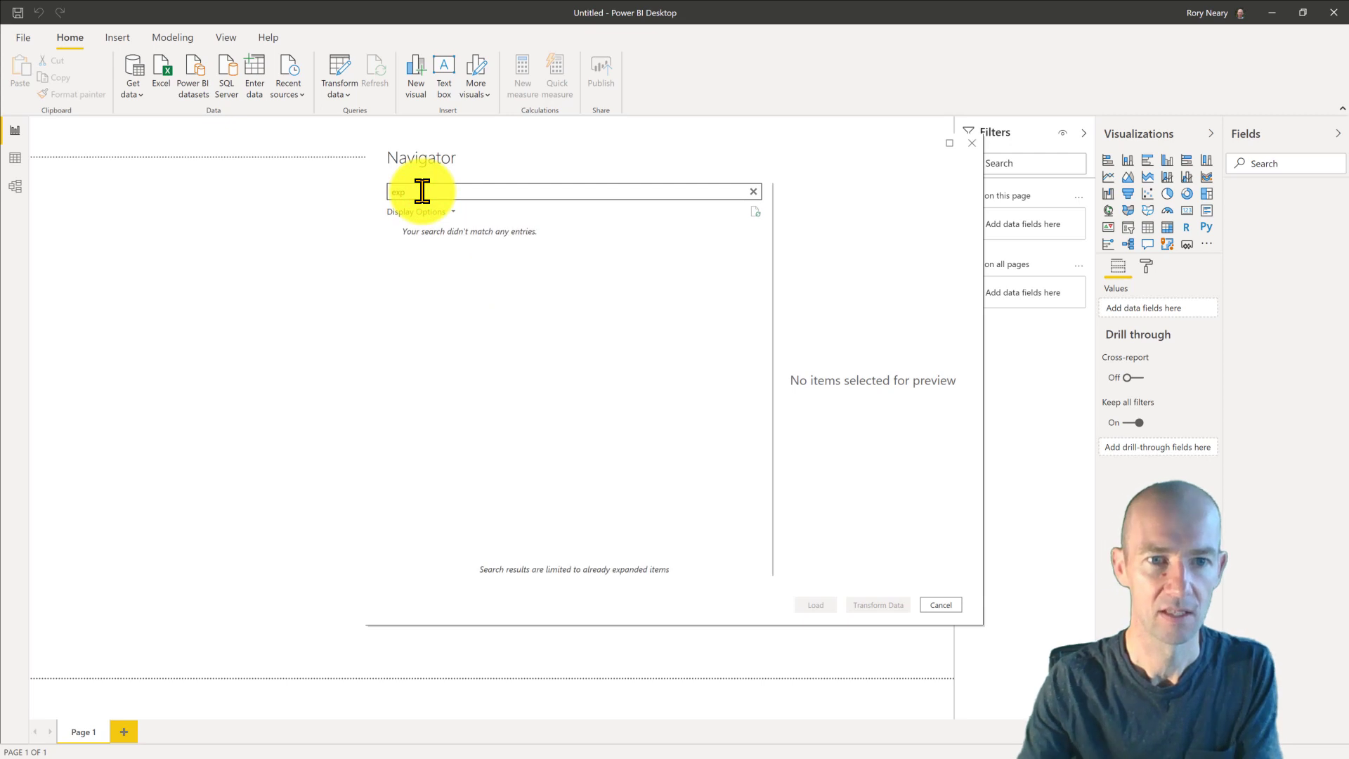
key(BackSpace)
key(BackSpace)
key(BackSpace)
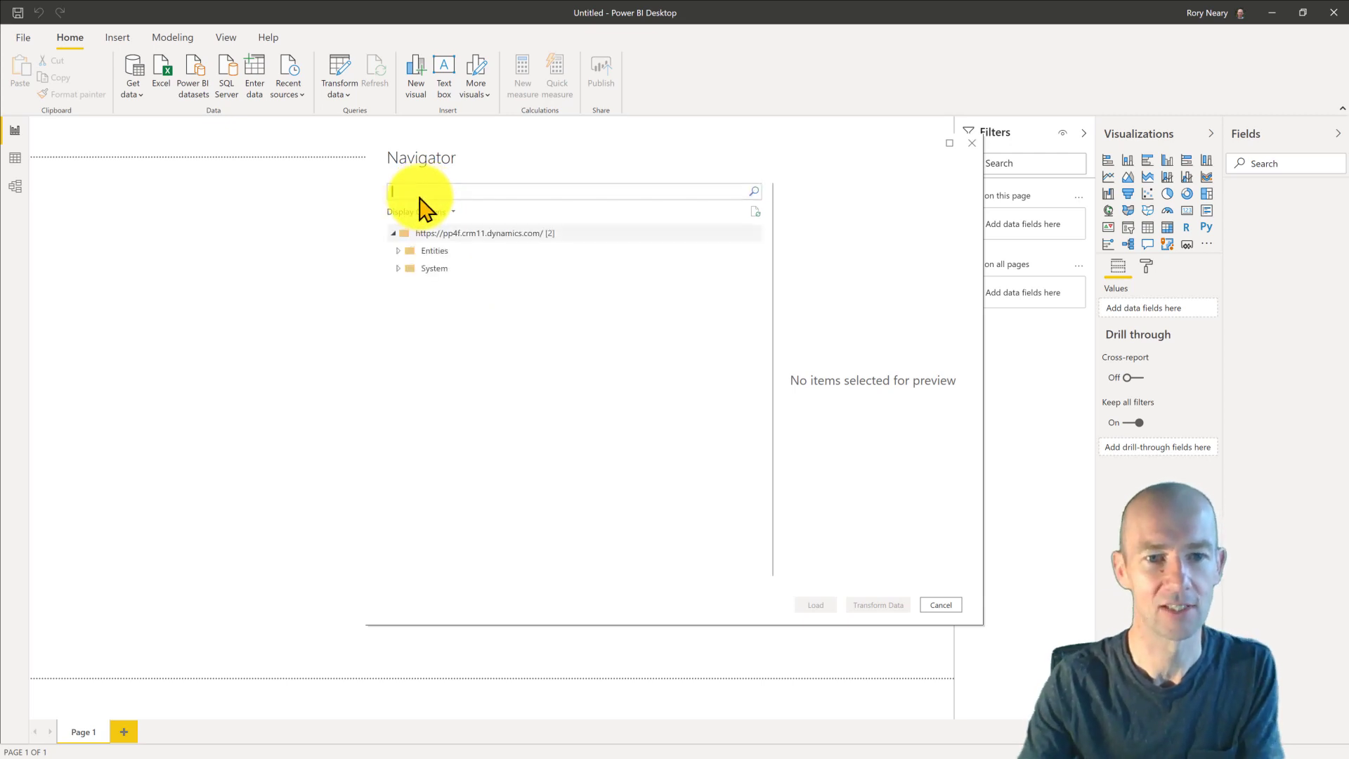
click(399, 248)
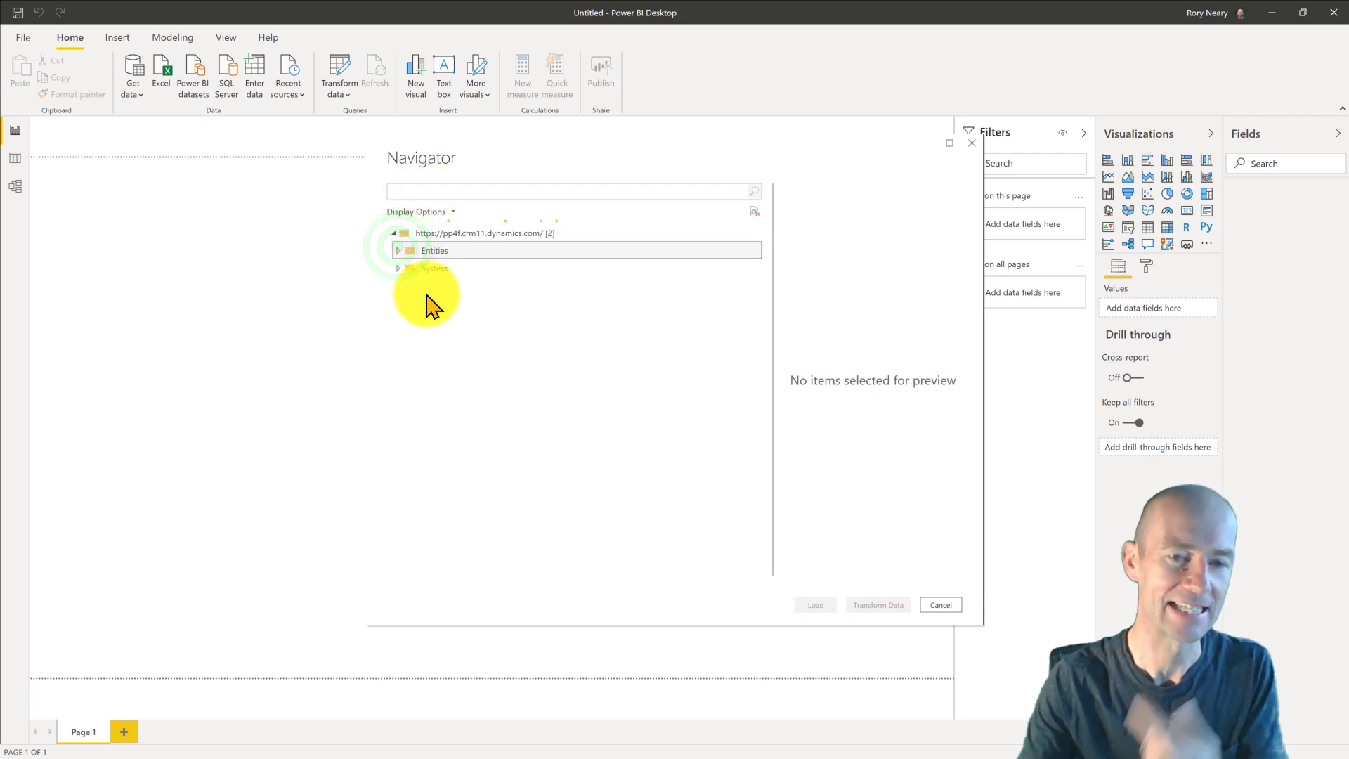
click(464, 191)
text(exp)
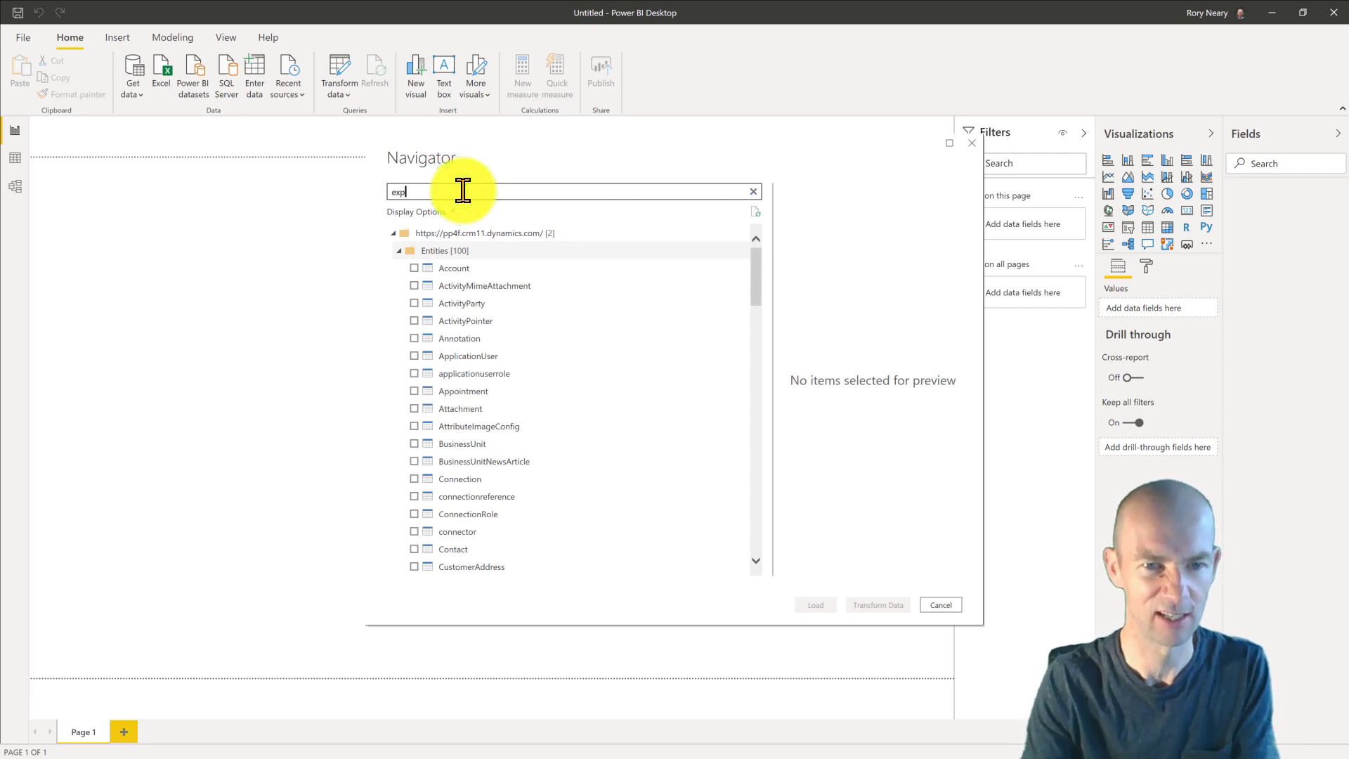
click(413, 268)
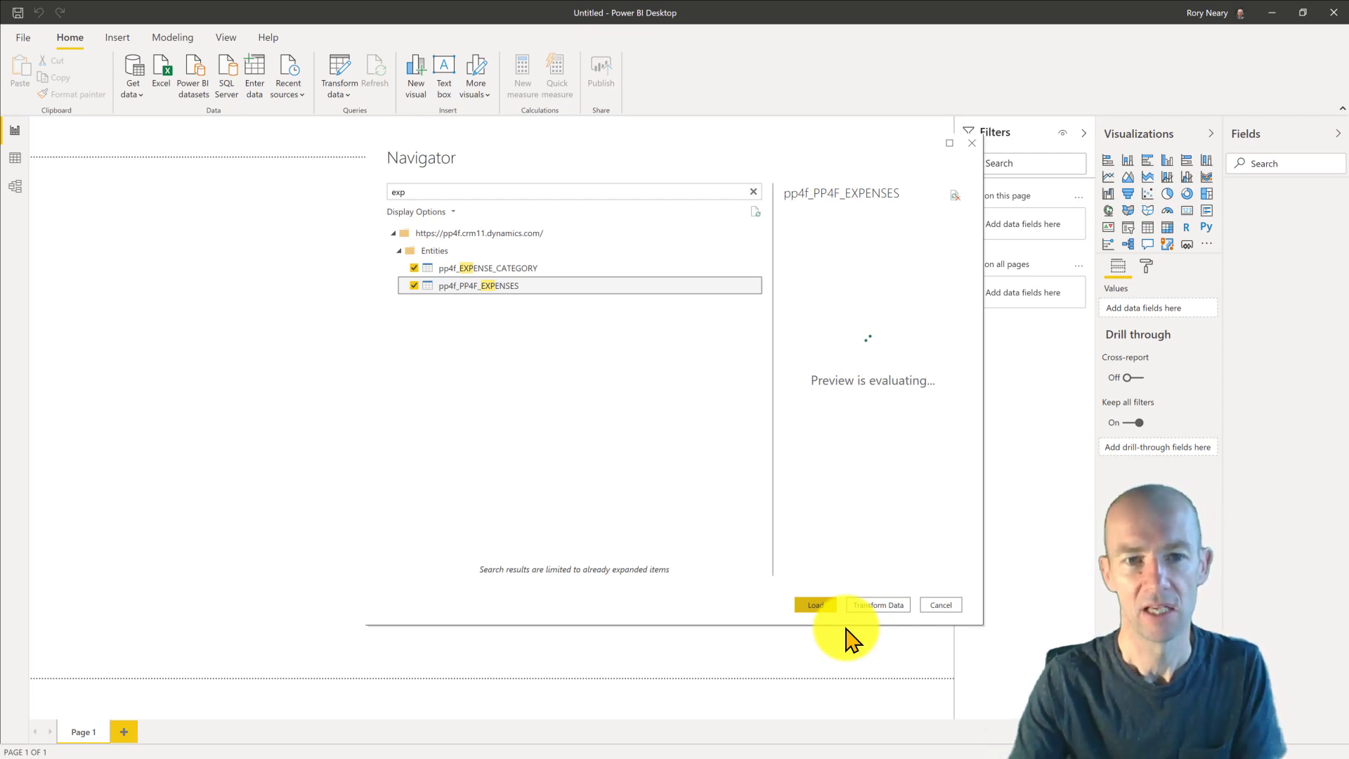
click(414, 188)
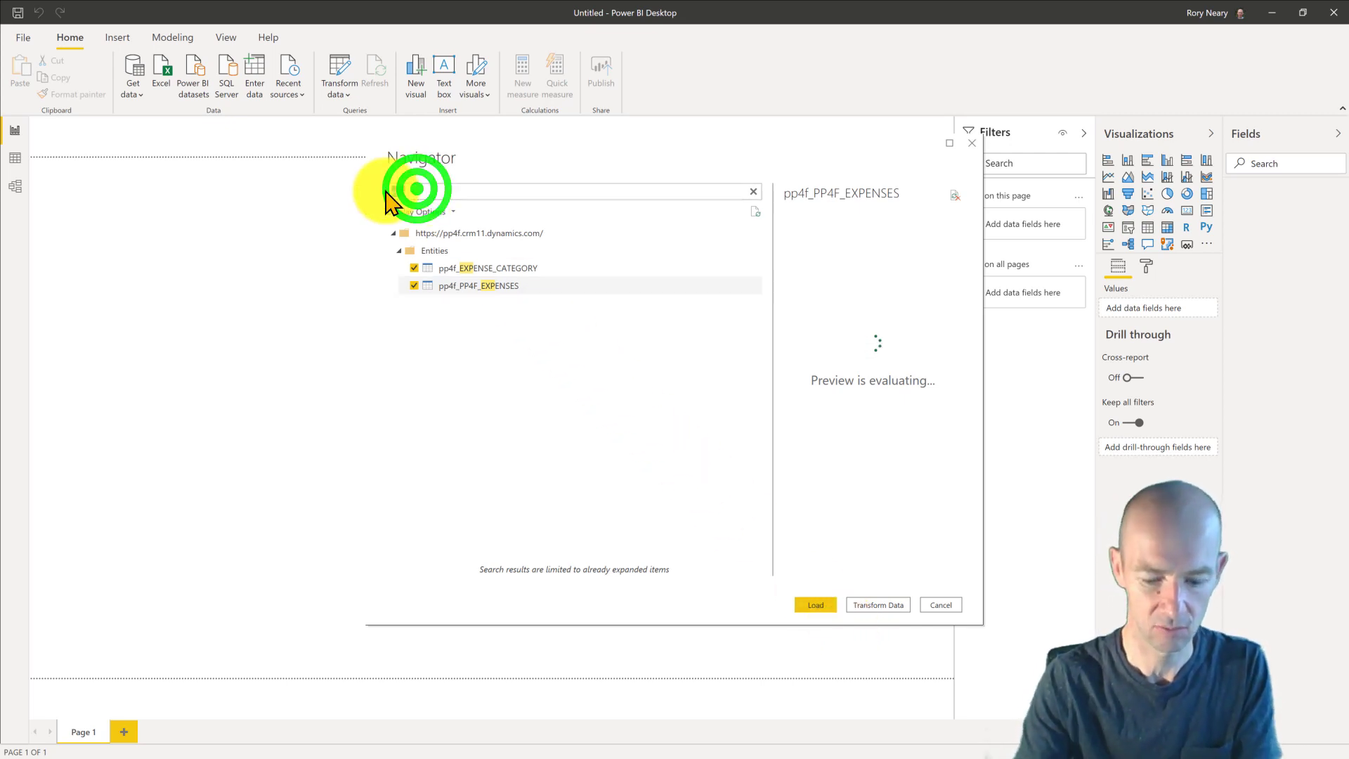
text(system)
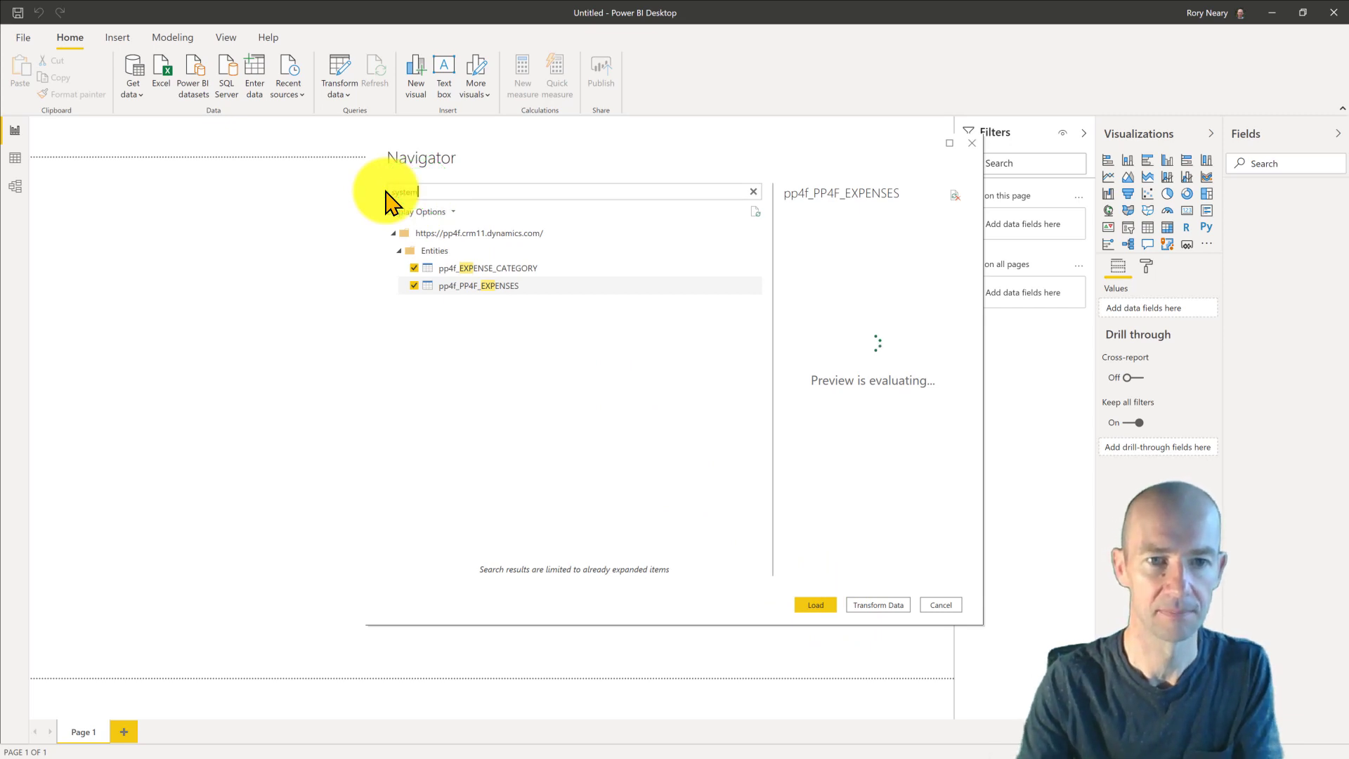
click(415, 269)
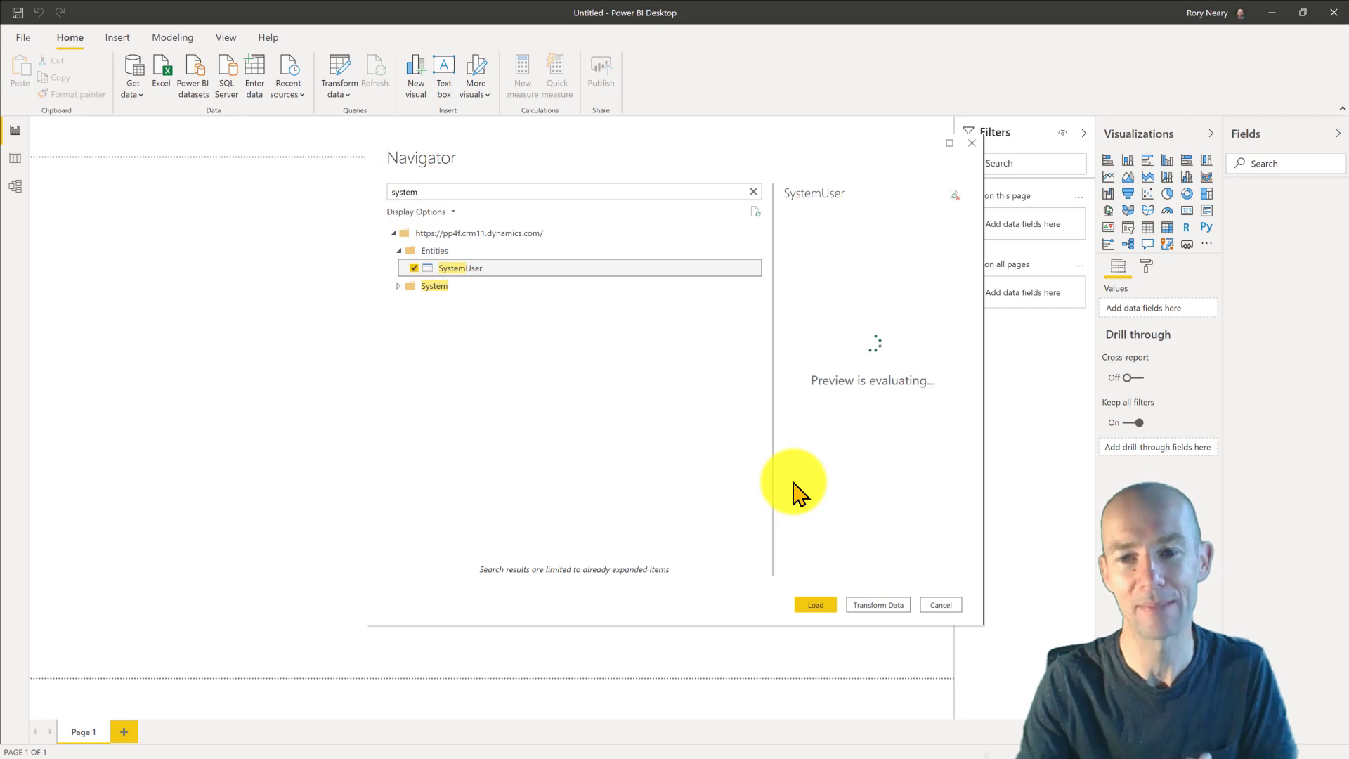
- Load the selected tables and view them in the model diagram
click(820, 607)
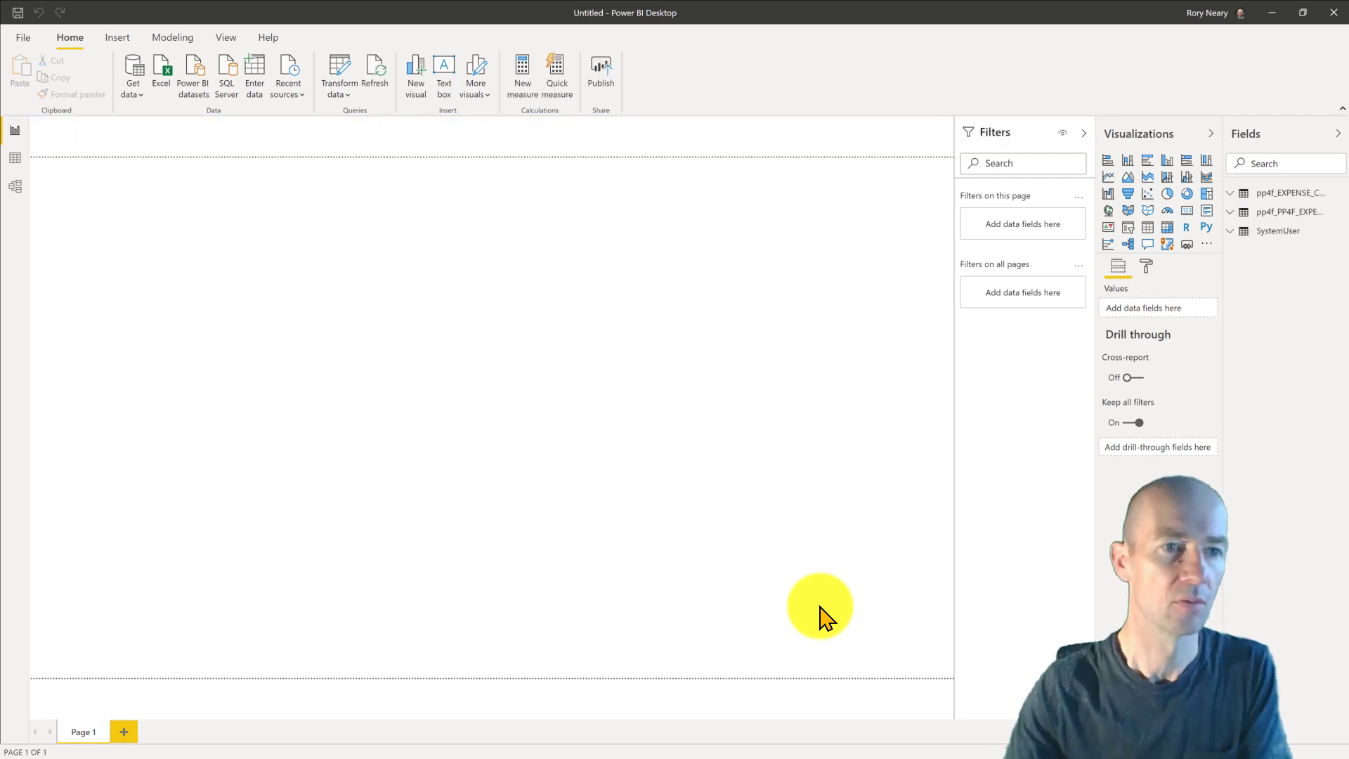
click(14, 186)
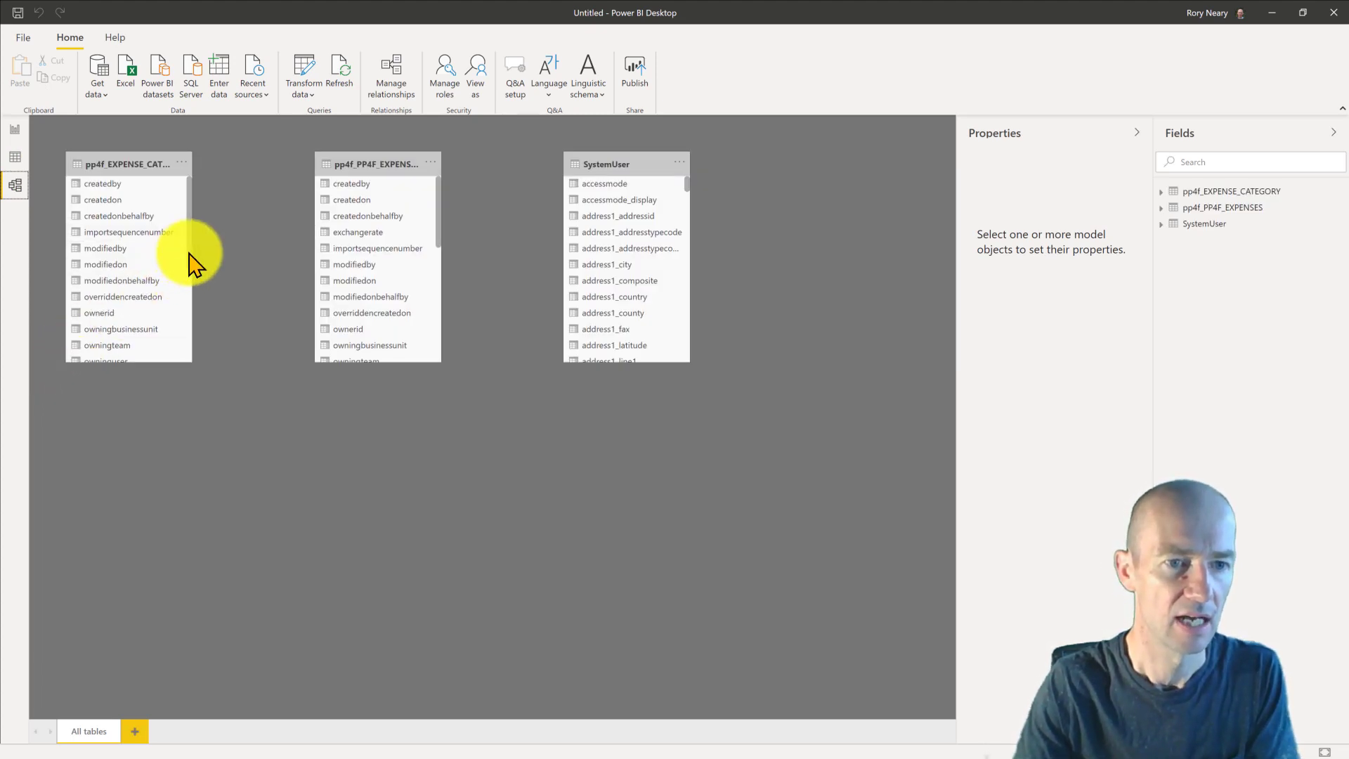
- Rearrange the table cards, select pp4f_PP4F_EXPENSES, and switch to Data view
drag(189, 253, 194, 210)
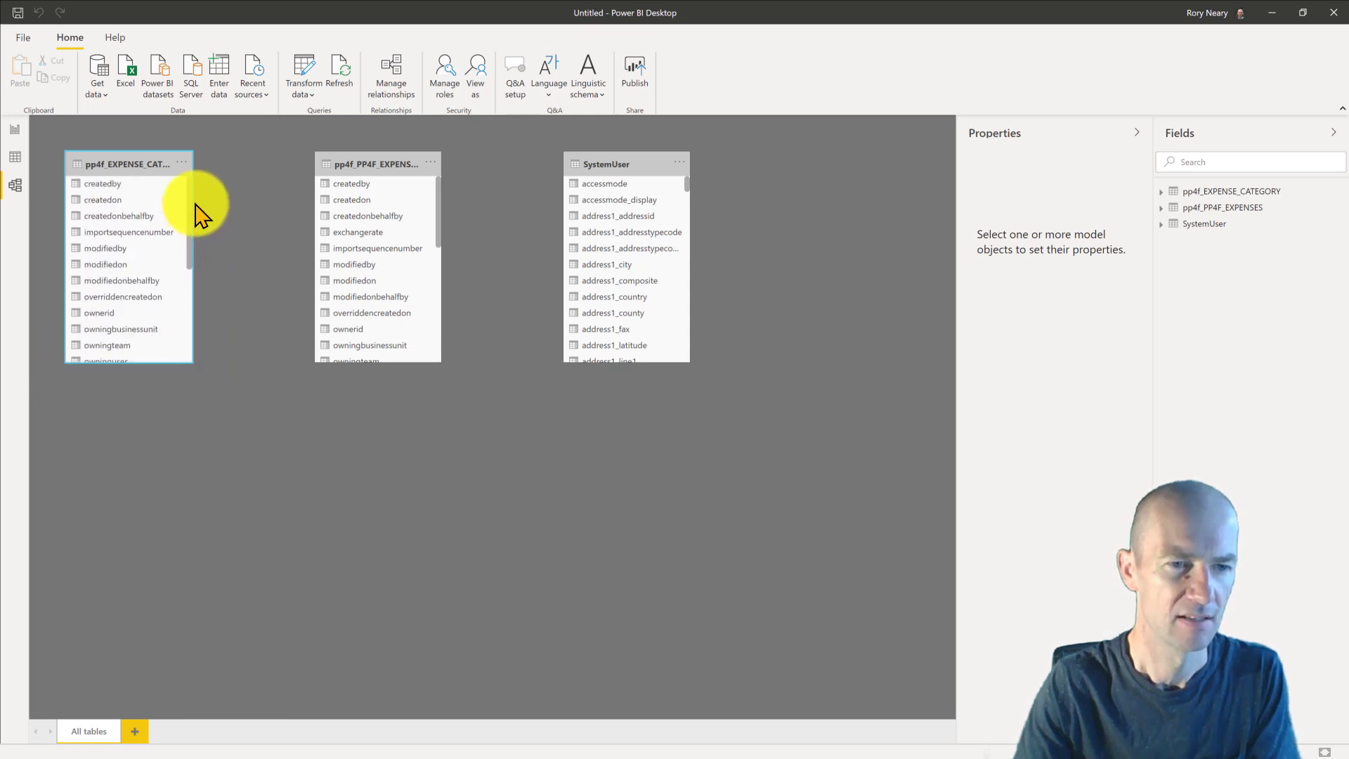
click(190, 316)
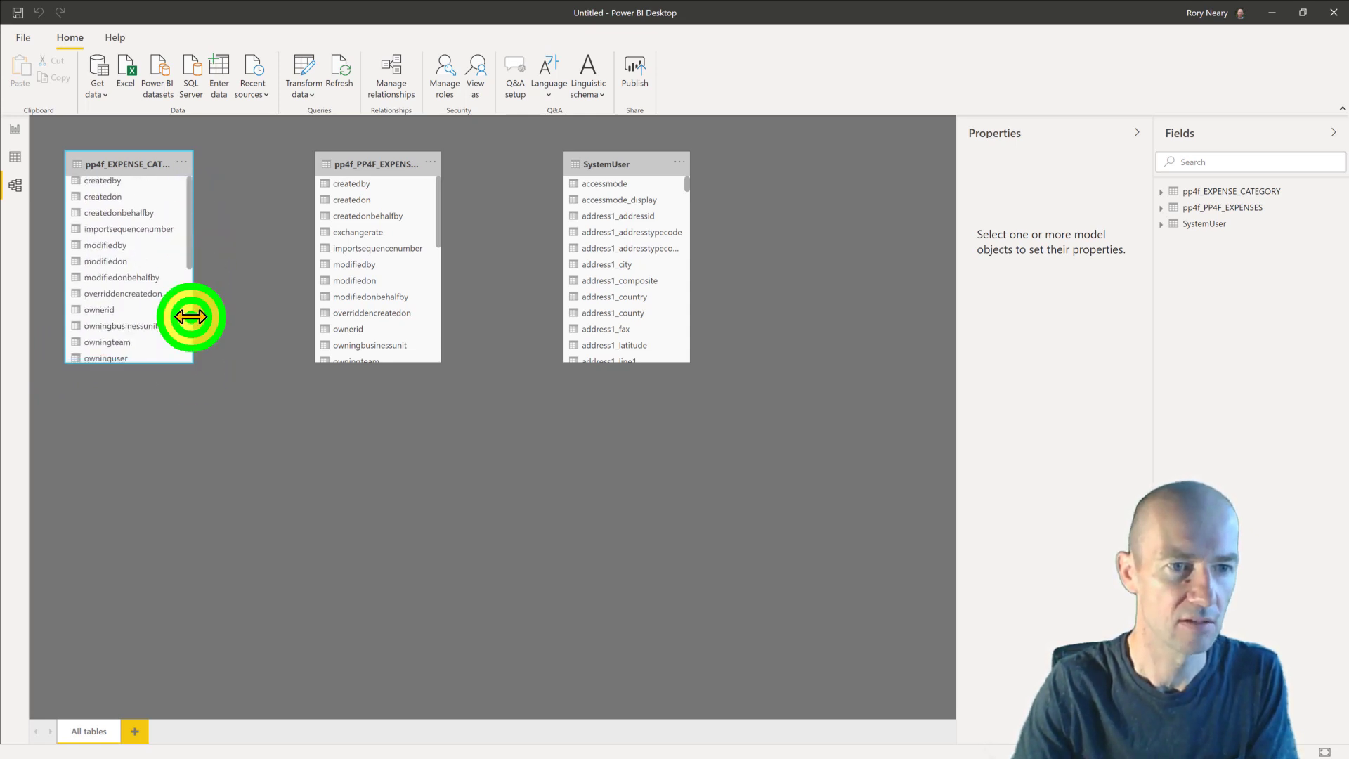
click(189, 247)
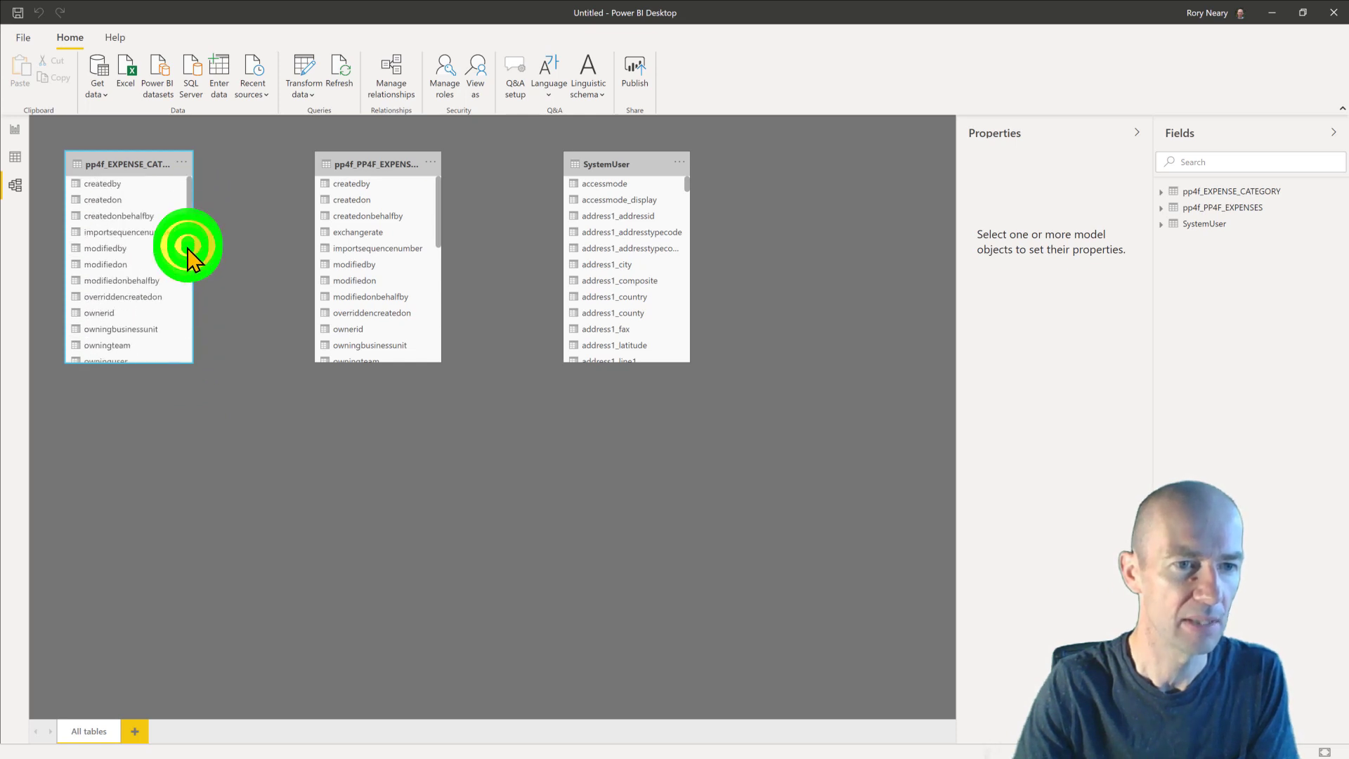
drag(190, 237, 184, 297)
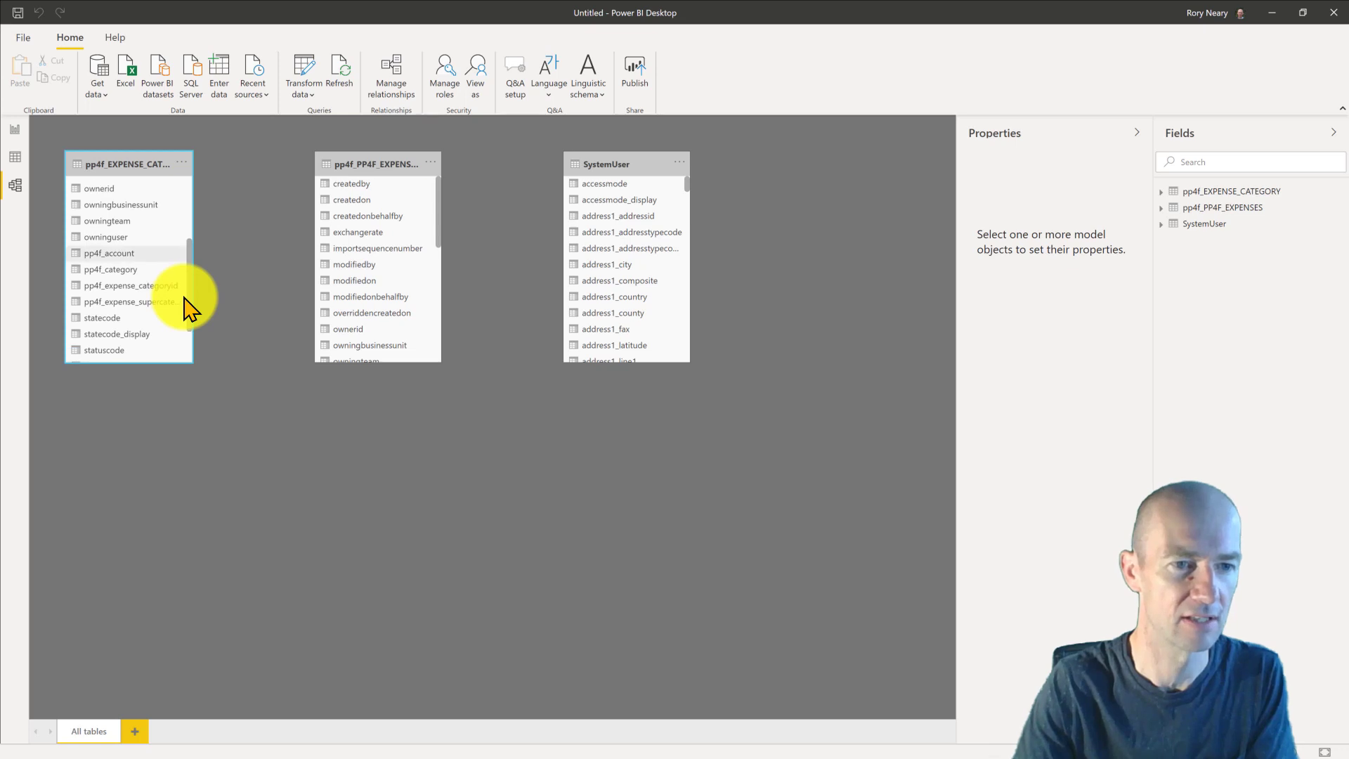
click(437, 219)
scroll(424, 271, down, 5)
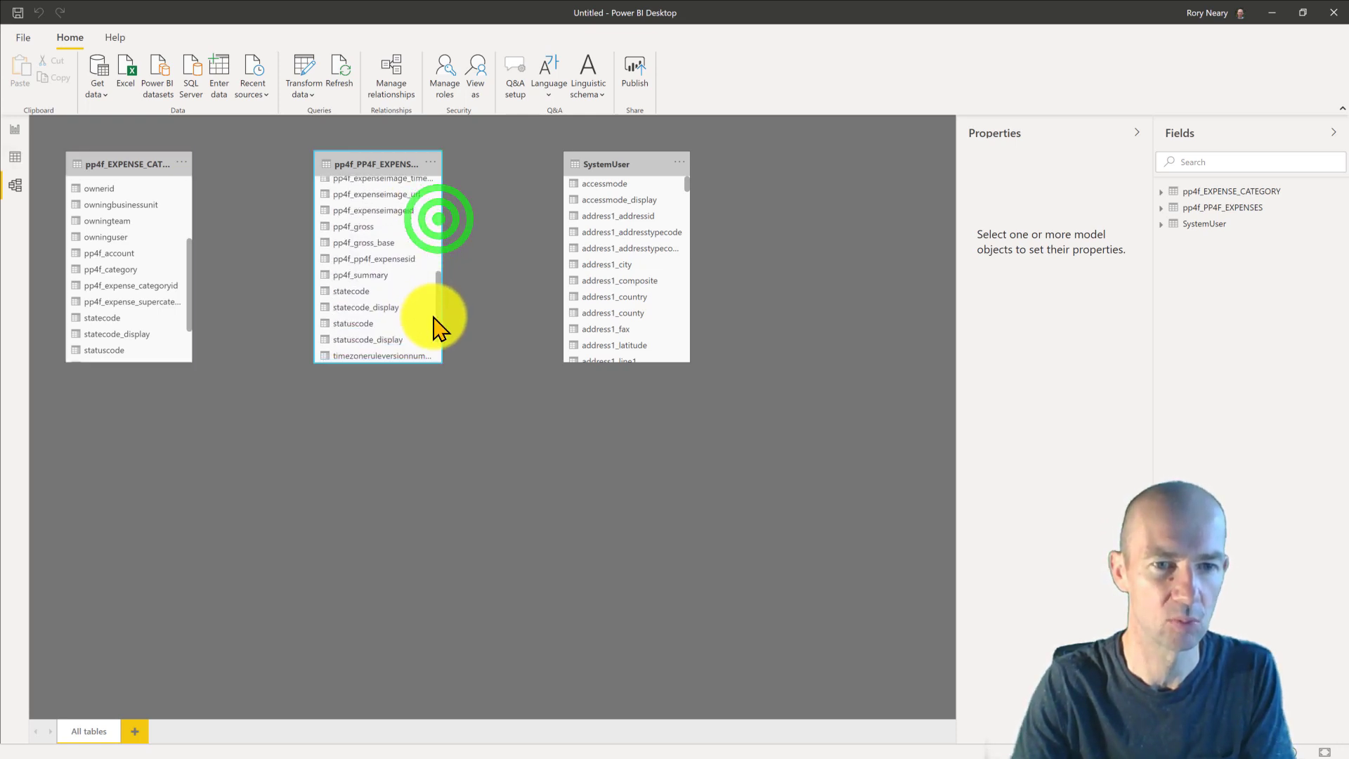
click(14, 158)
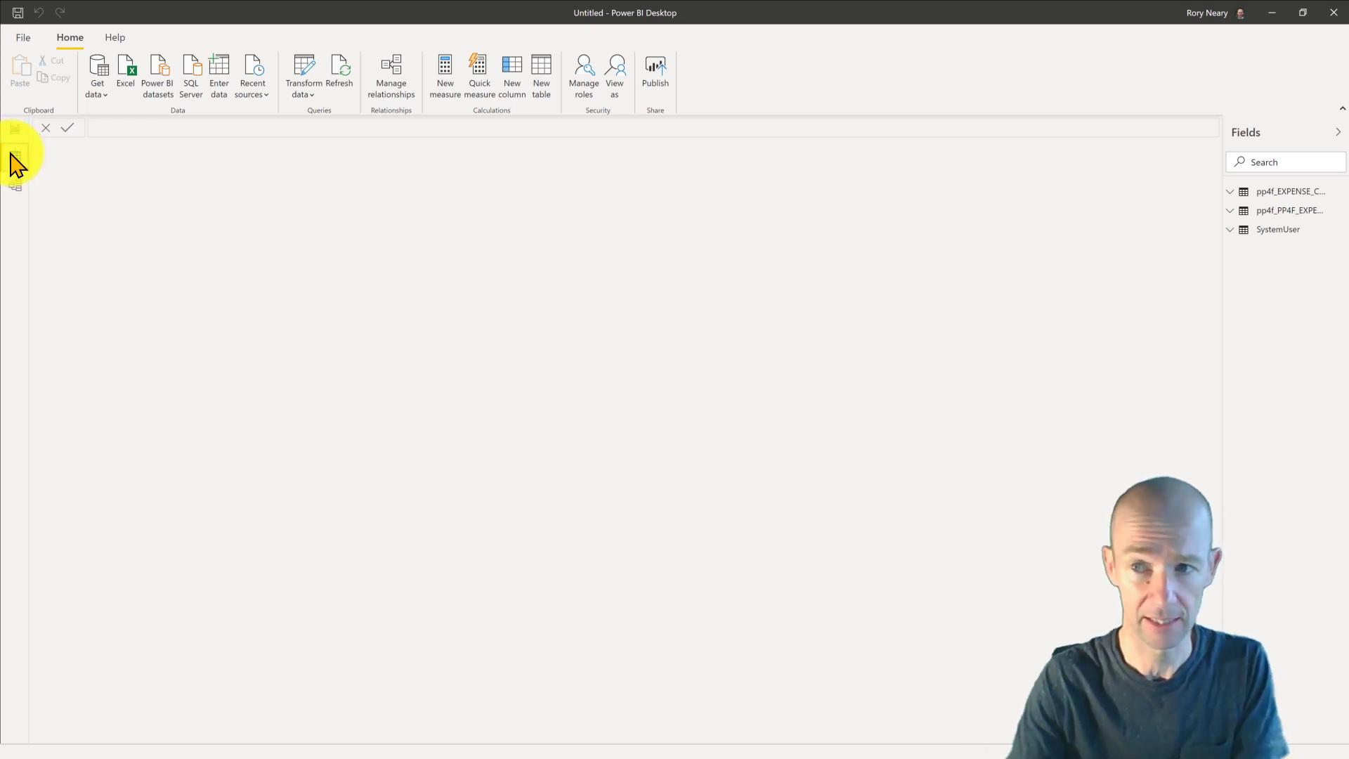
- Review the rows of the pp4f_PP4F_EXPENSES and pp4f_EXPENSE_CATEGORY tables in Data view
click(1292, 211)
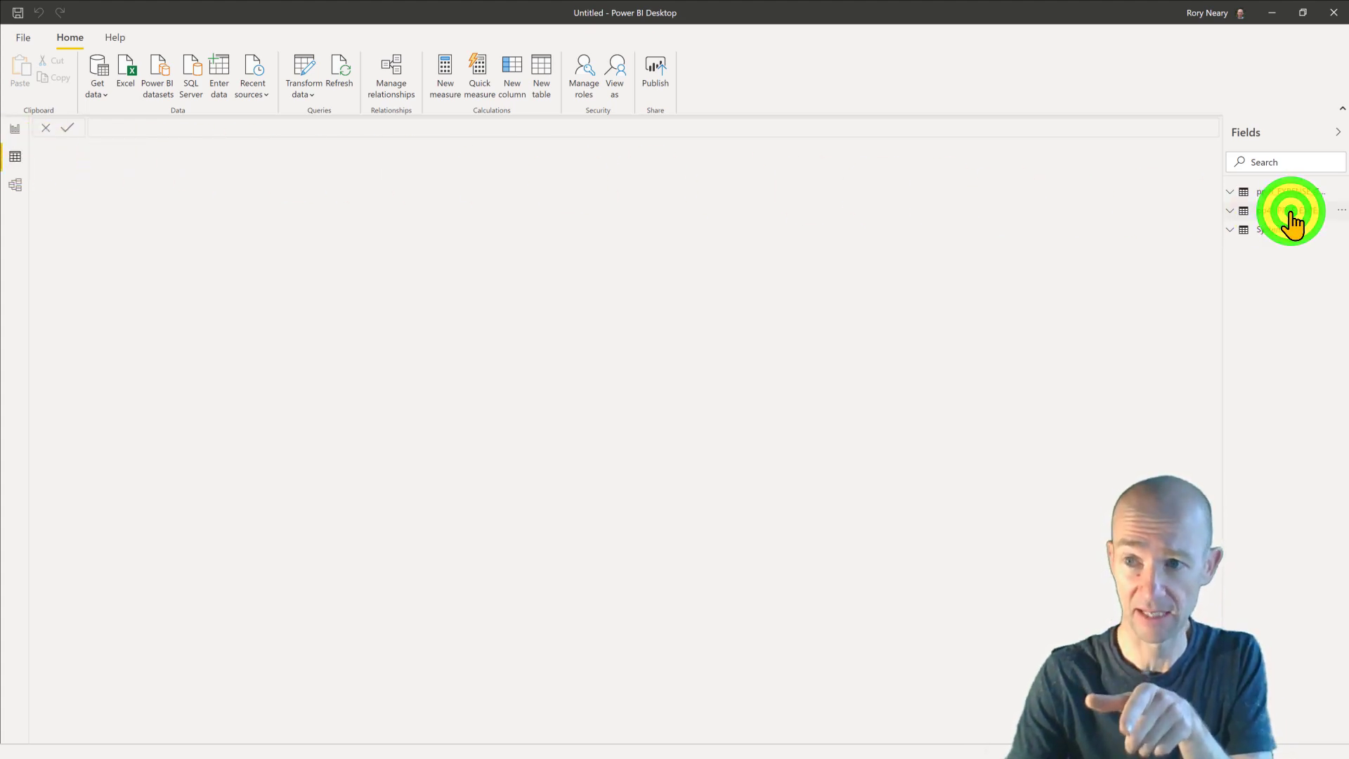
click(1292, 212)
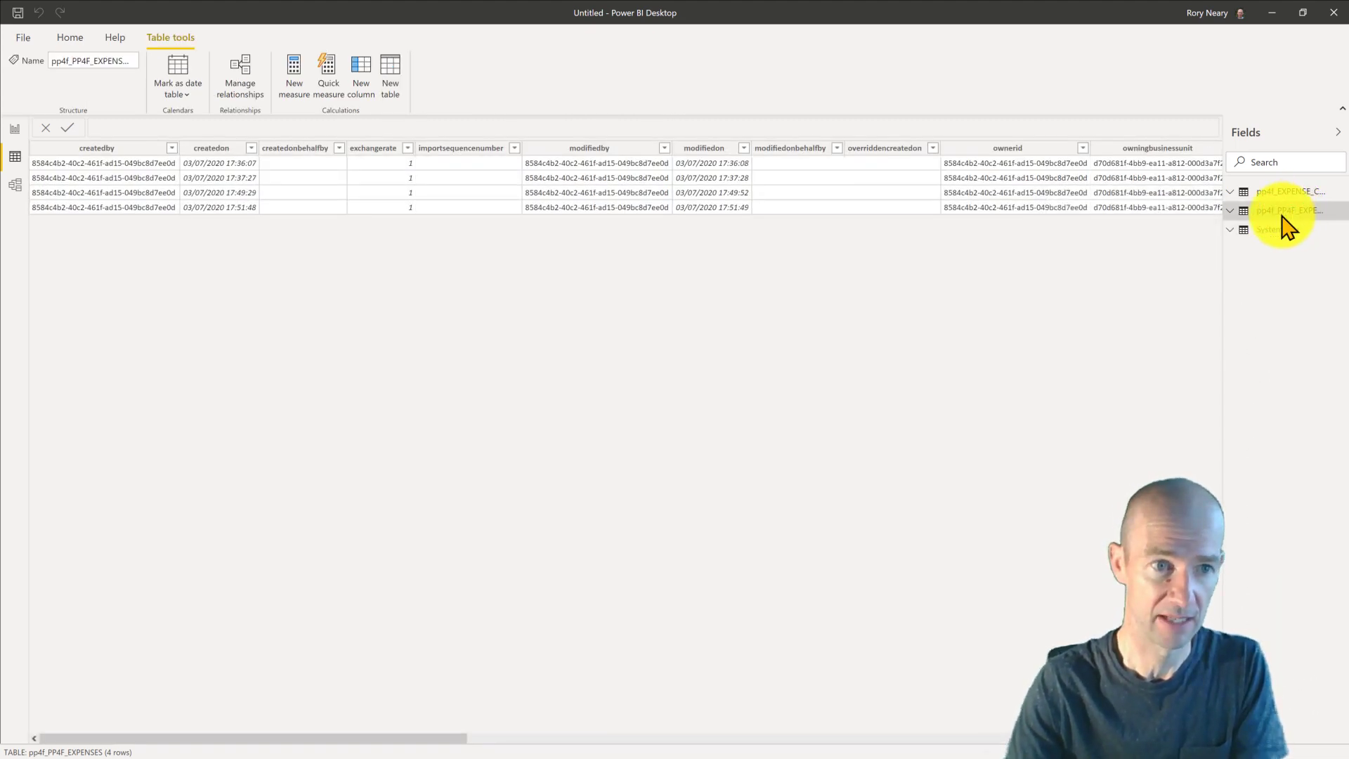
drag(300, 738, 776, 710)
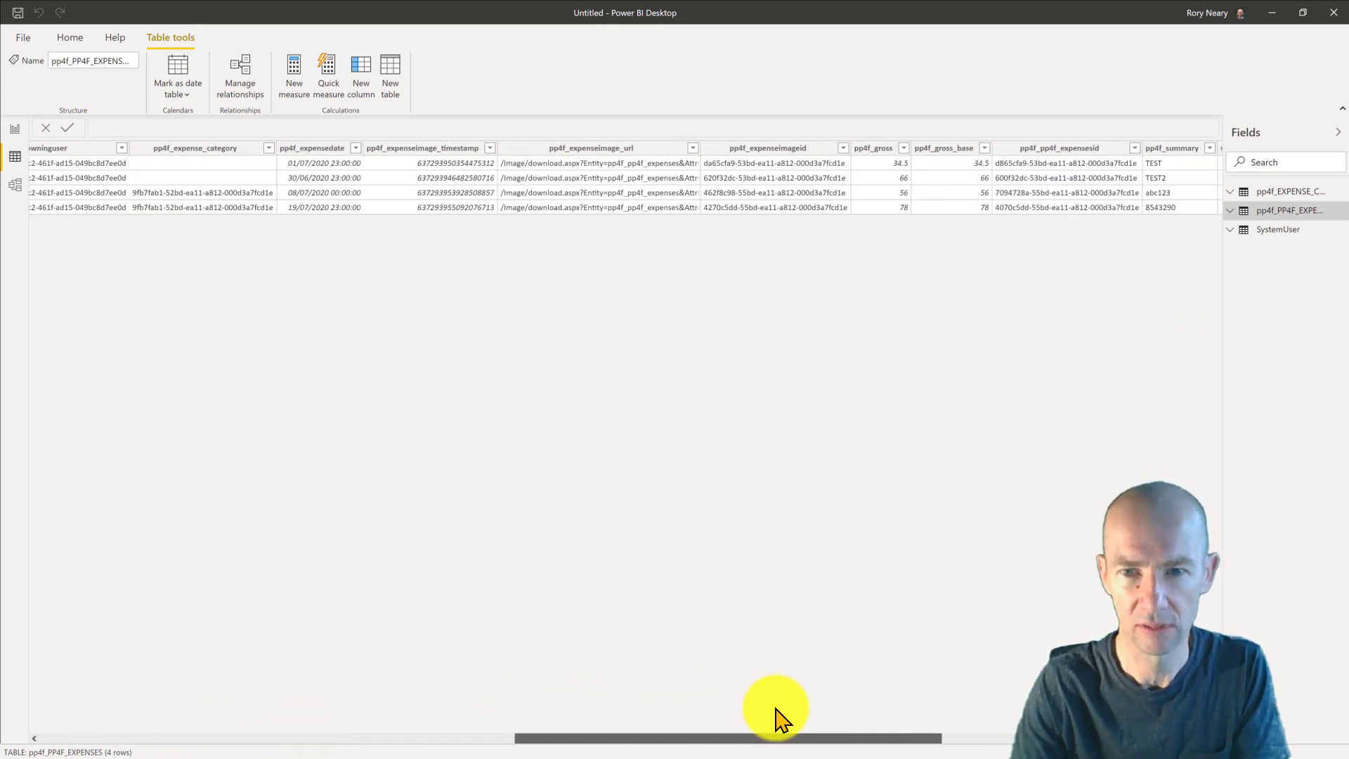
drag(776, 710, 779, 712)
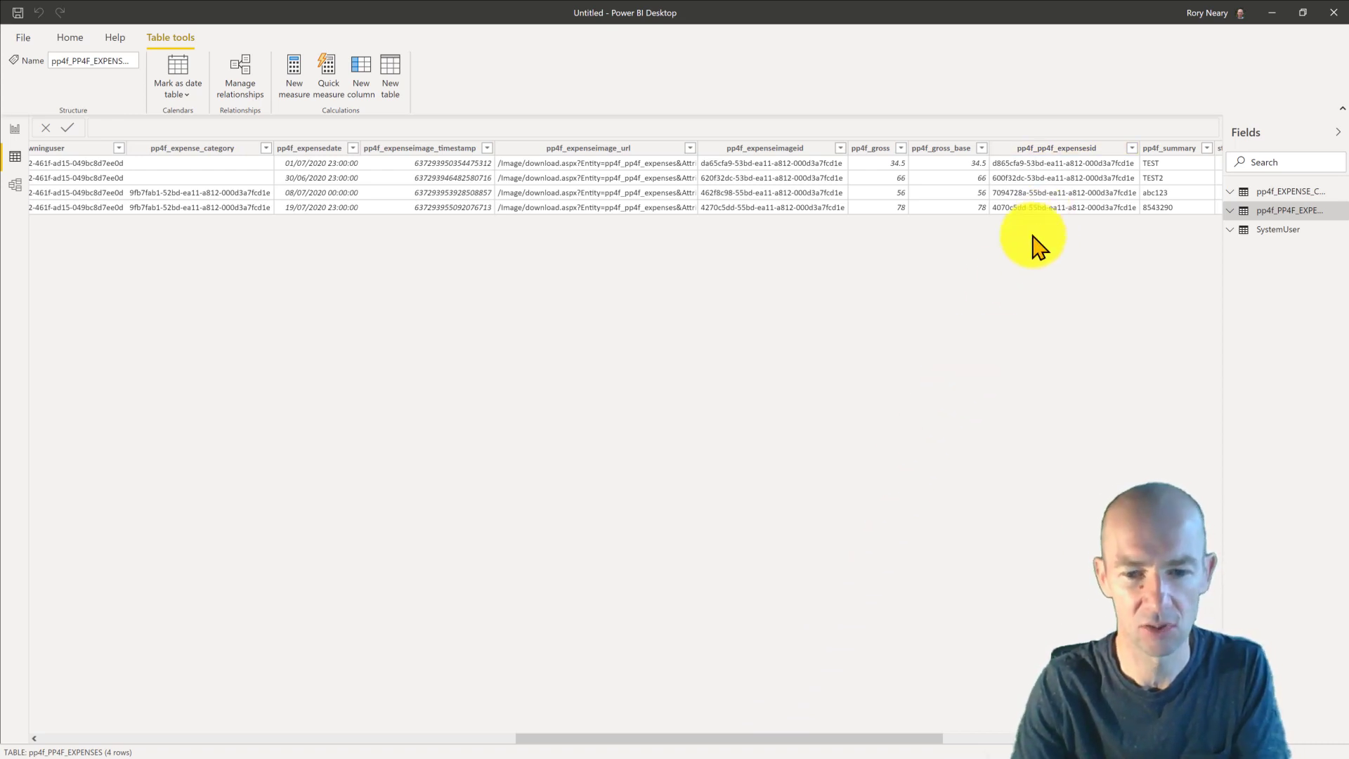
drag(650, 736, 1012, 717)
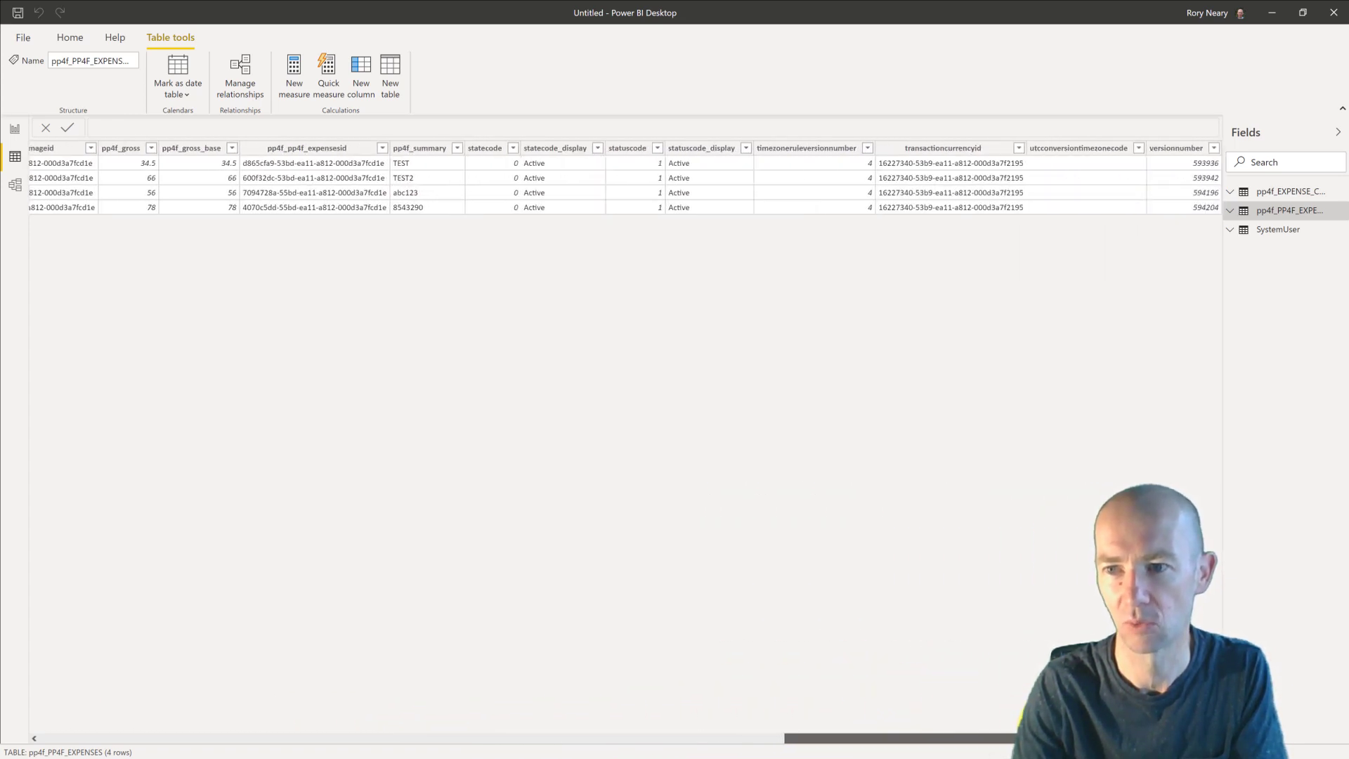
click(1293, 192)
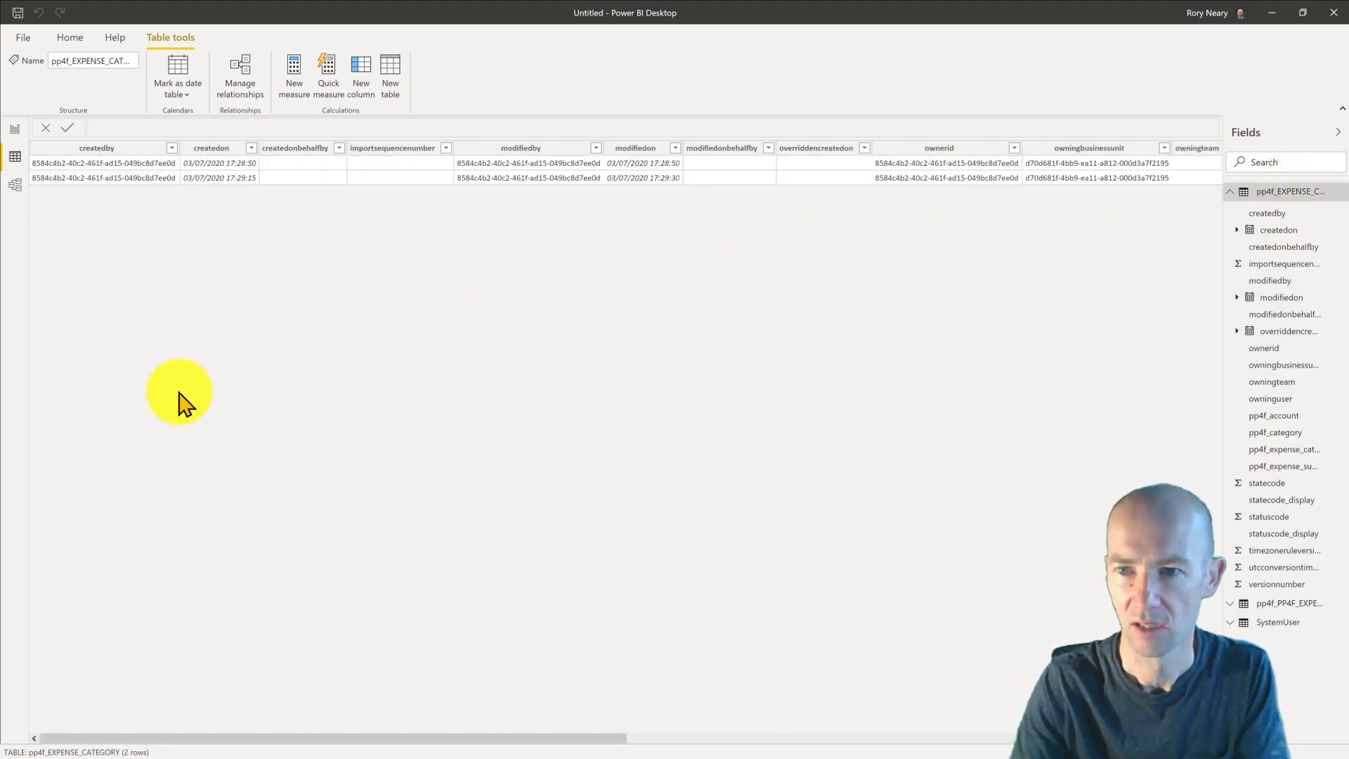
drag(596, 738, 923, 717)
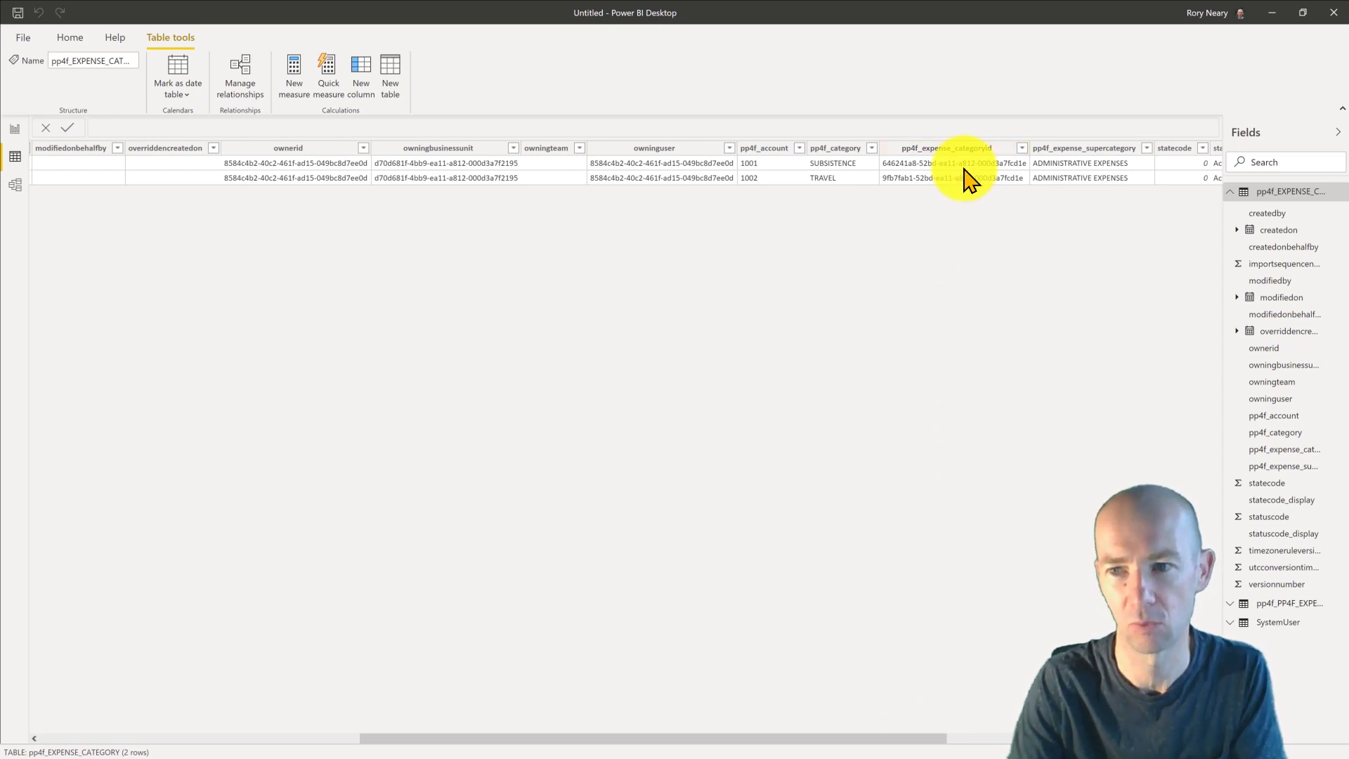
click(1265, 387)
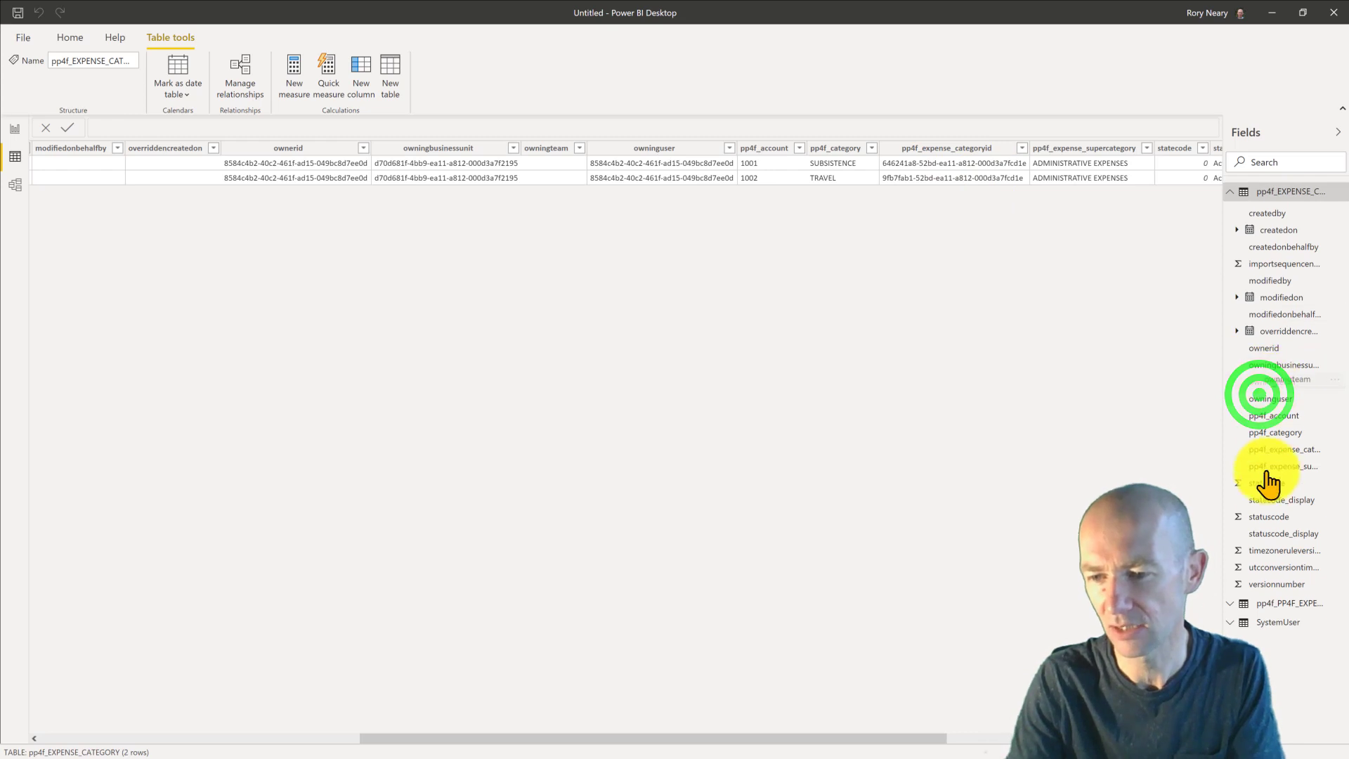
click(1264, 604)
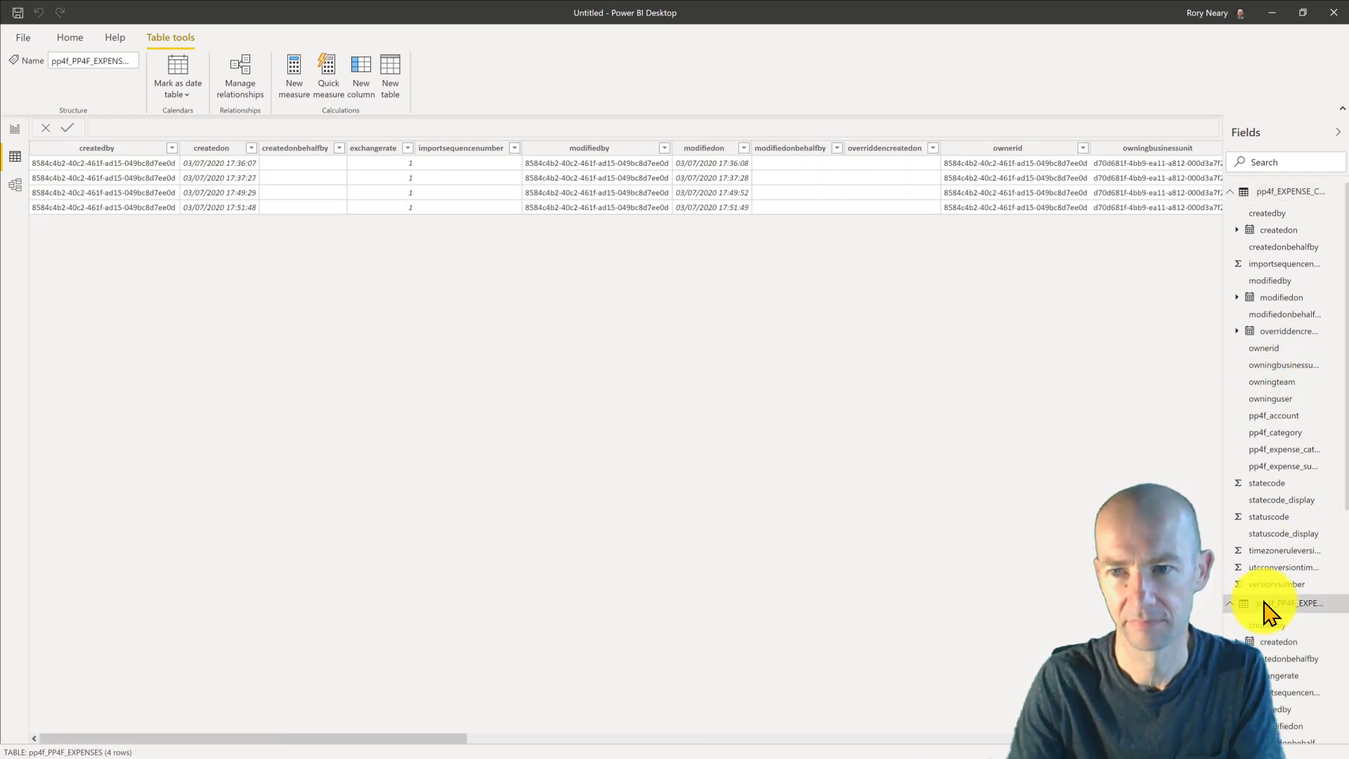
- Search the Fields pane for 'id' to locate the key columns, then open the model diagram
click(1286, 158)
text(id)
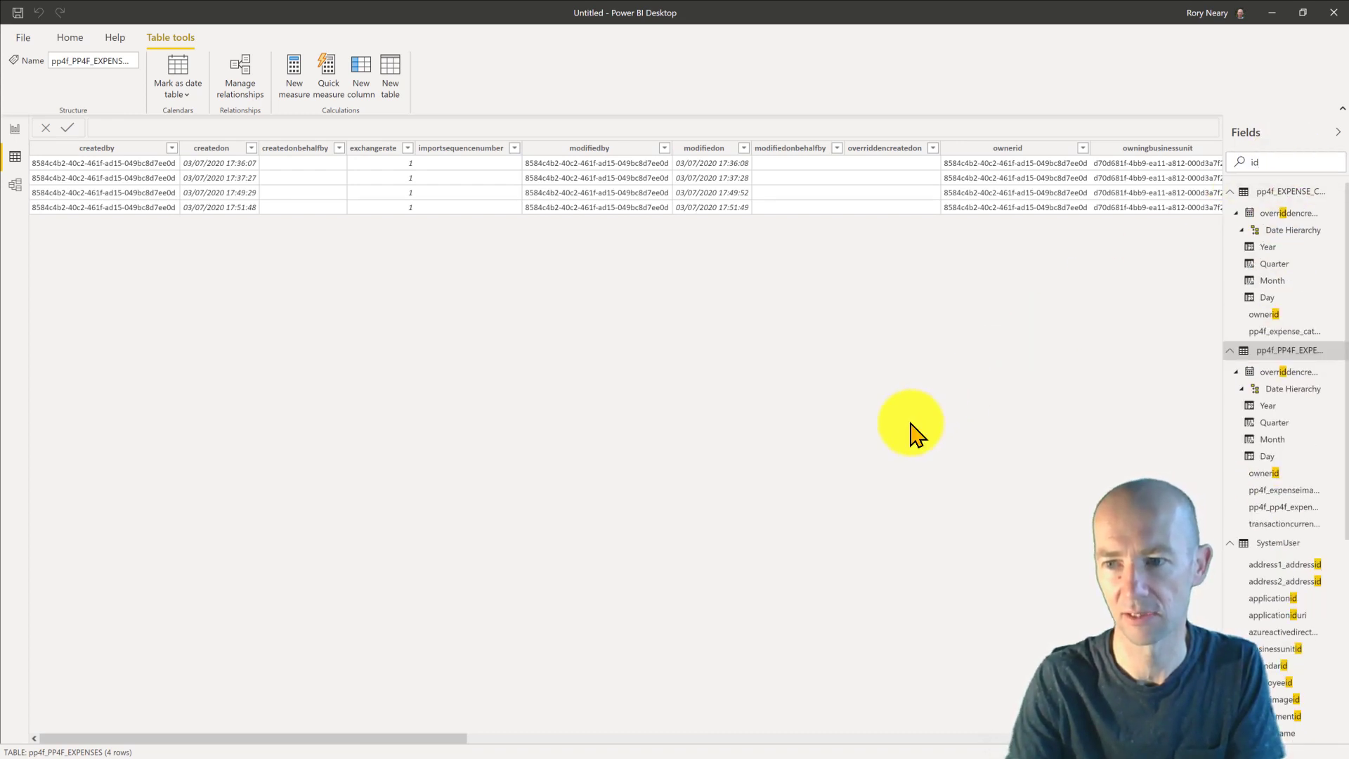
drag(431, 735, 741, 738)
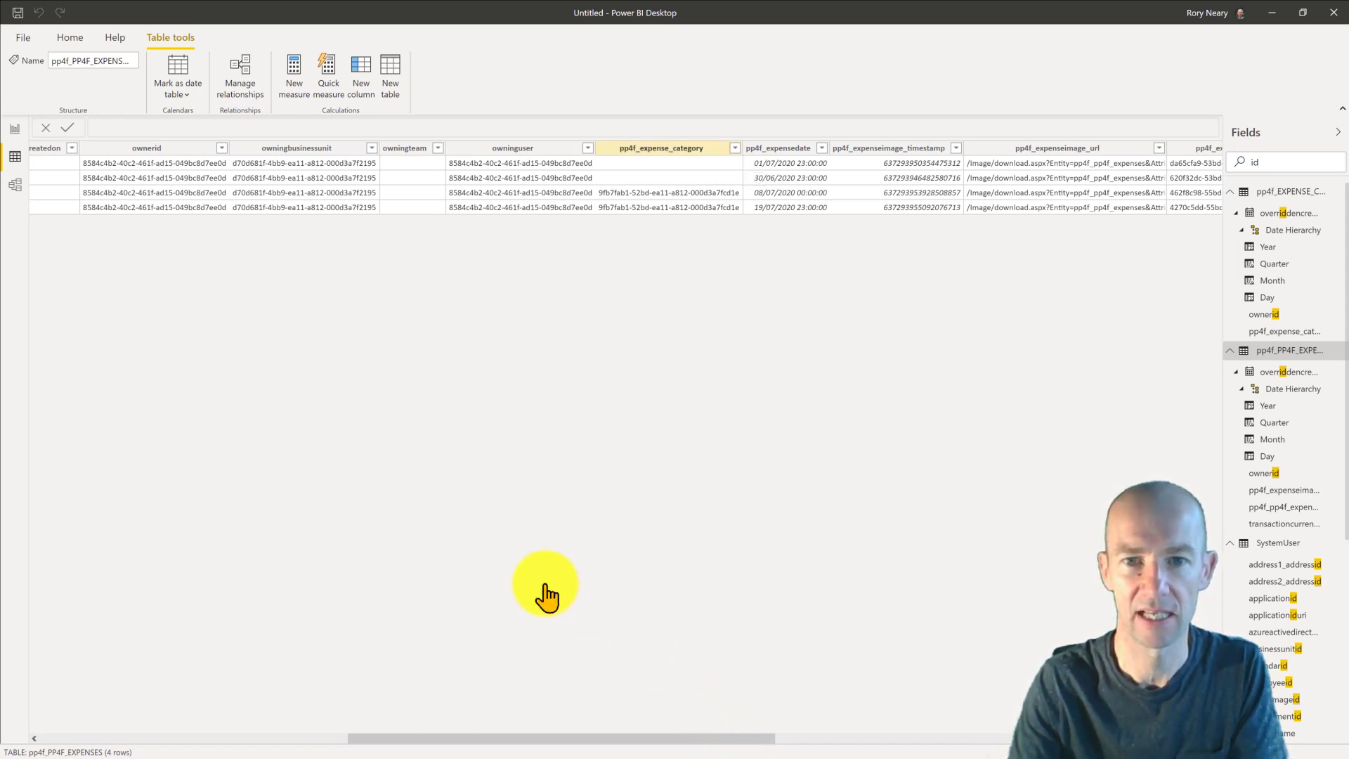
click(16, 184)
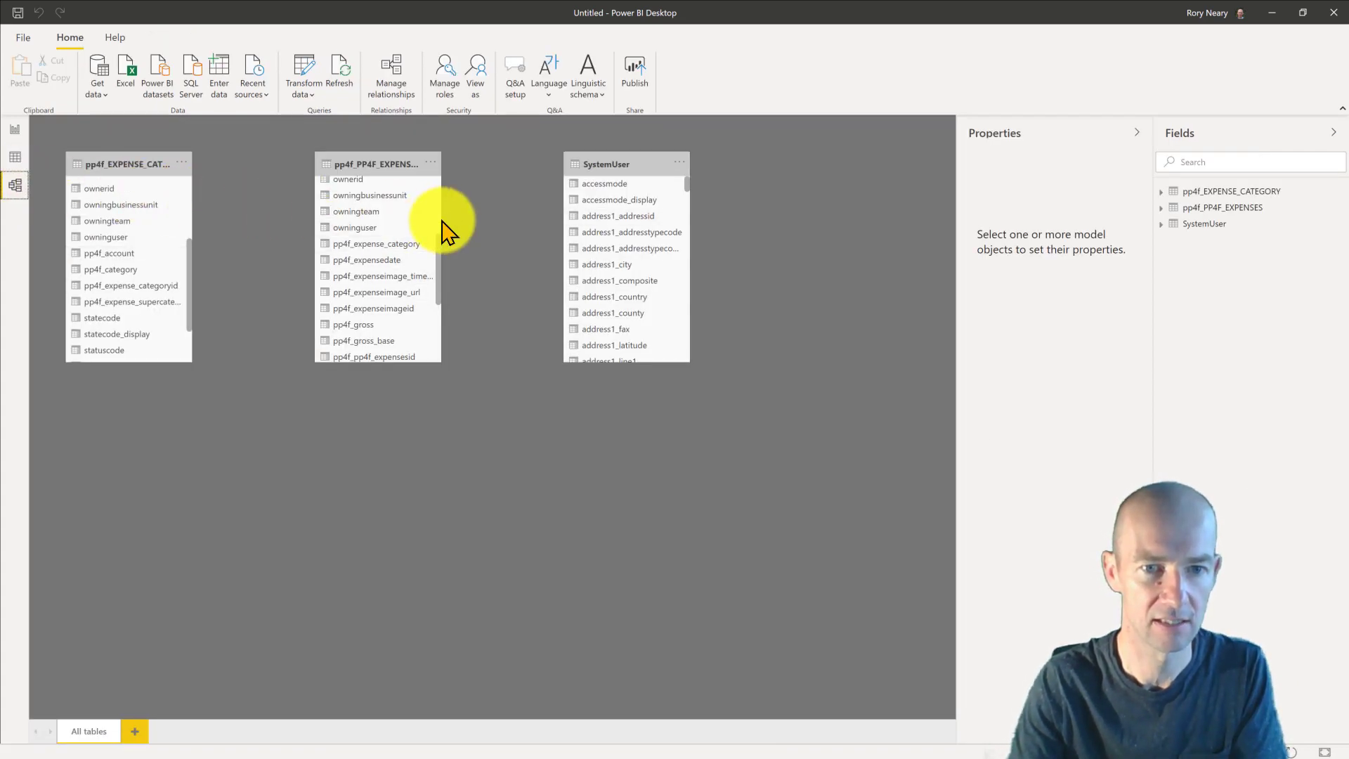
- Relate expenses' pp4f_expense_category to the category table's pp4f_expense_categoryid, many-to-one
drag(442, 220, 526, 220)
scroll(443, 257, down, 3)
scroll(443, 258, up, 4)
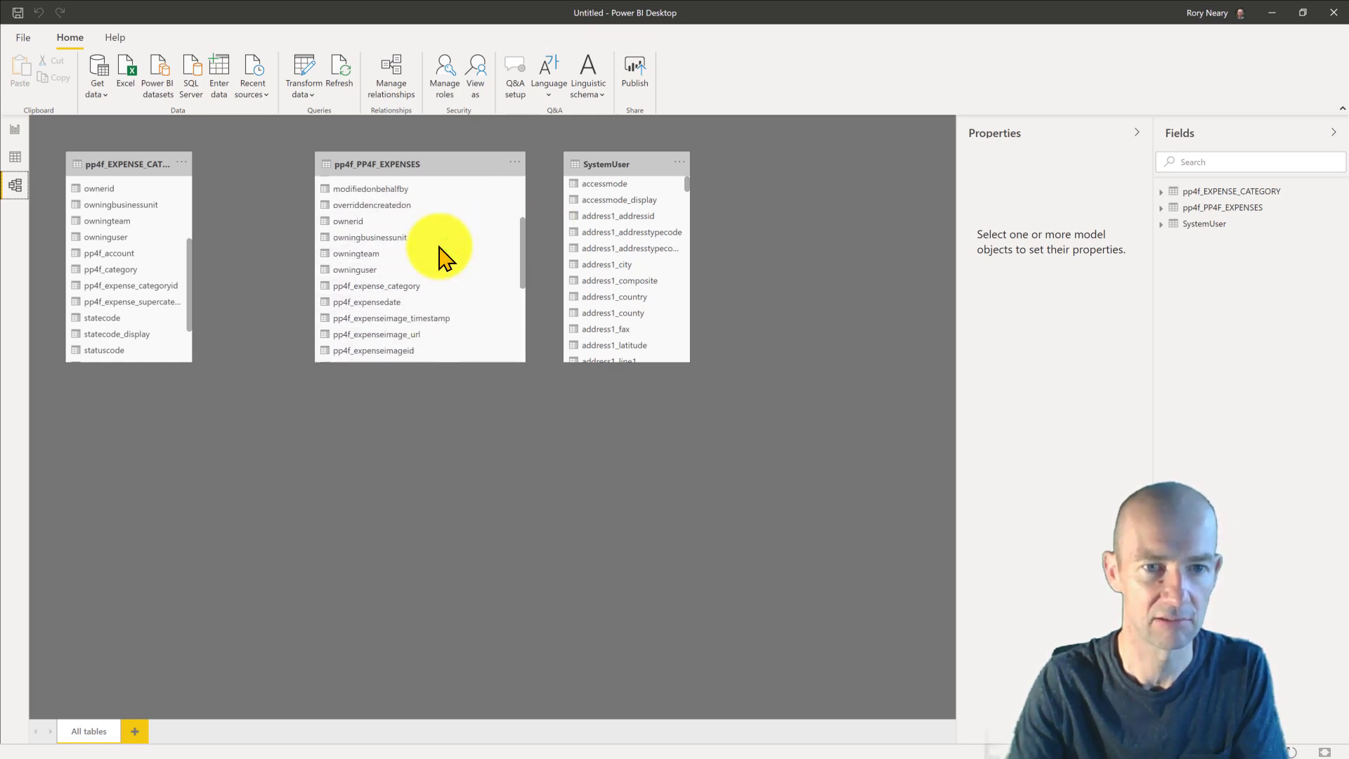
click(423, 285)
drag(423, 285, 162, 287)
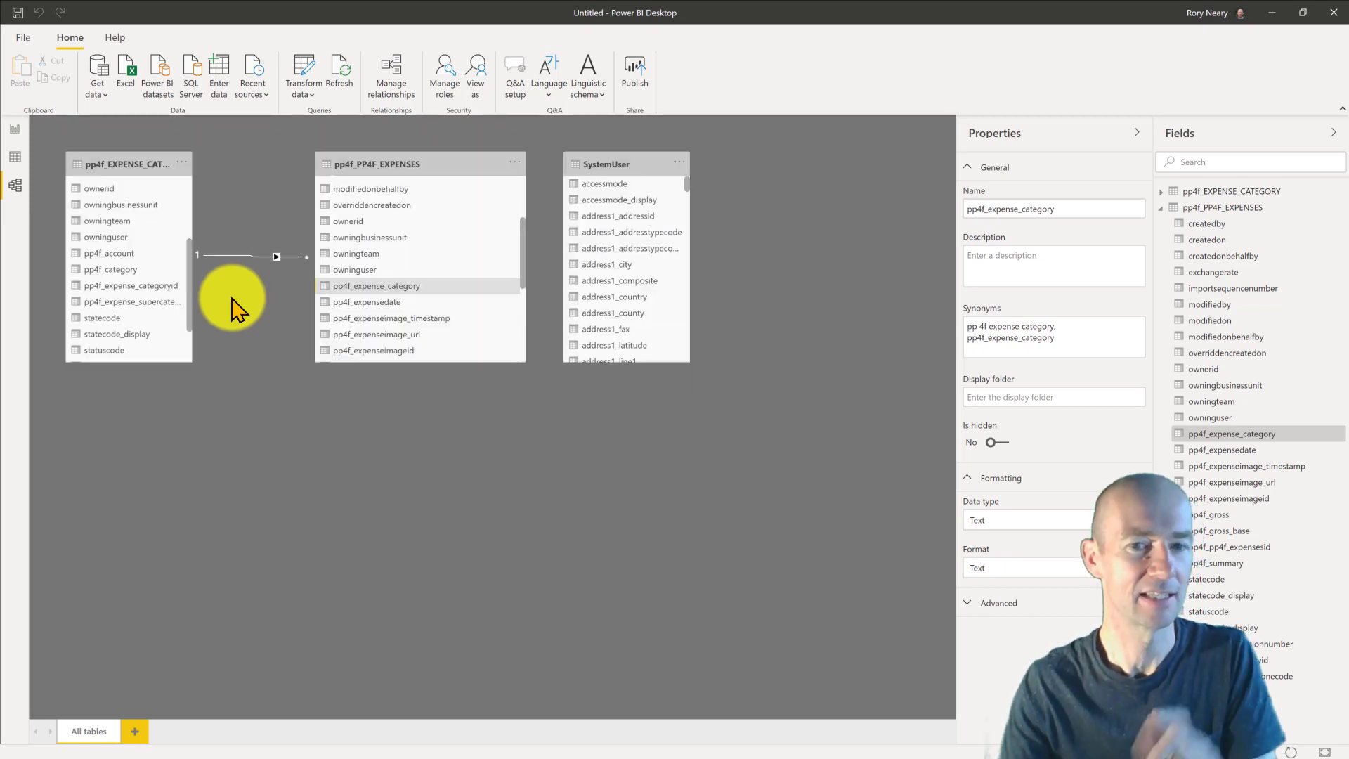
- Move and widen the SystemUser card, then view the expenses data grid from createdby
drag(620, 157, 684, 173)
drag(753, 248, 873, 251)
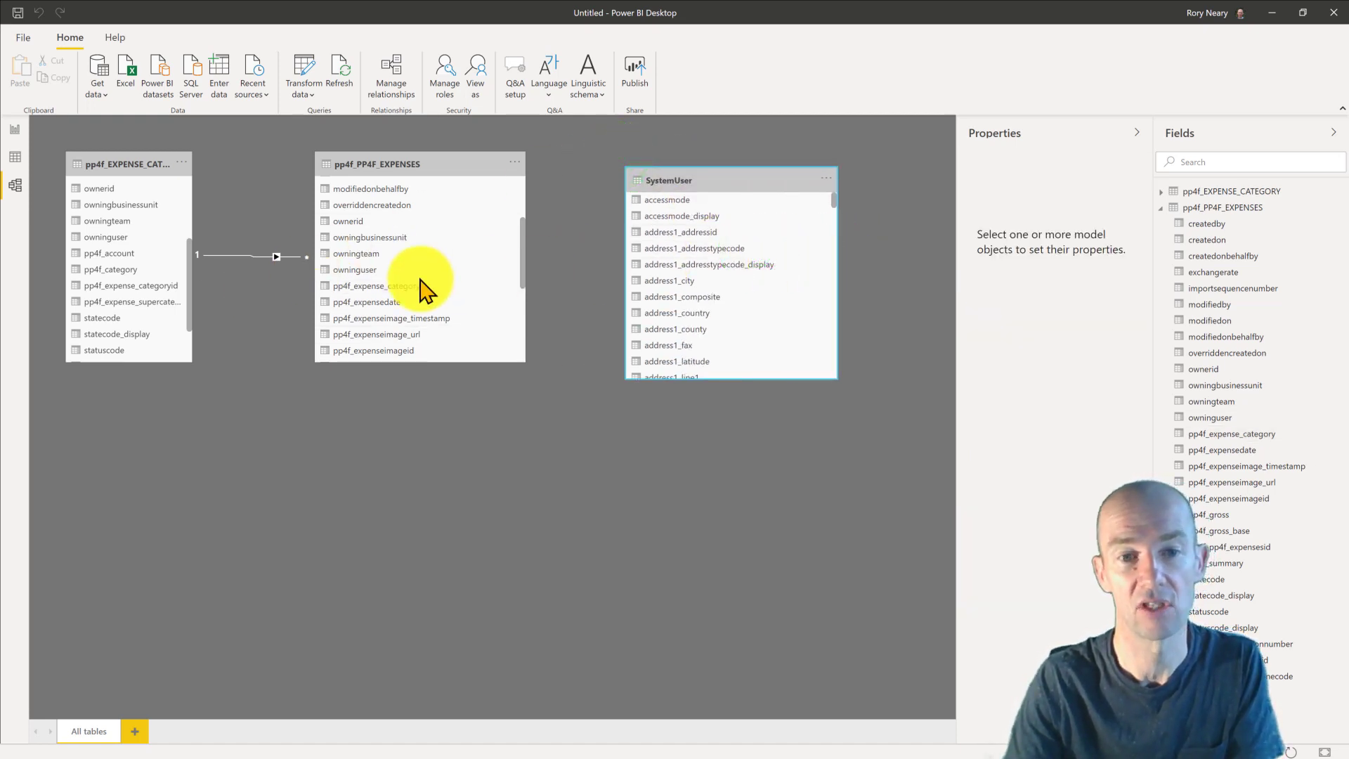
scroll(394, 294, up, 4)
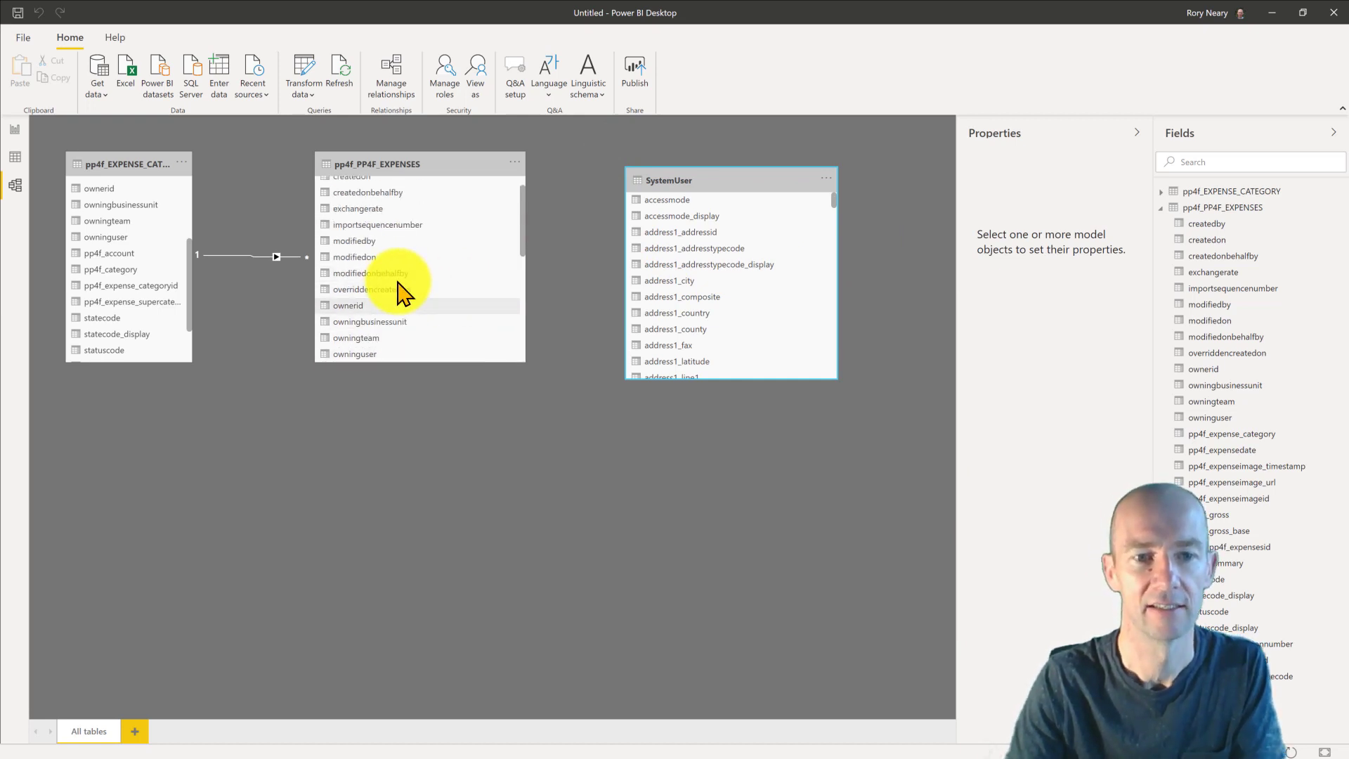
scroll(402, 292, down, 1)
scroll(399, 291, up, 2)
click(394, 184)
click(15, 158)
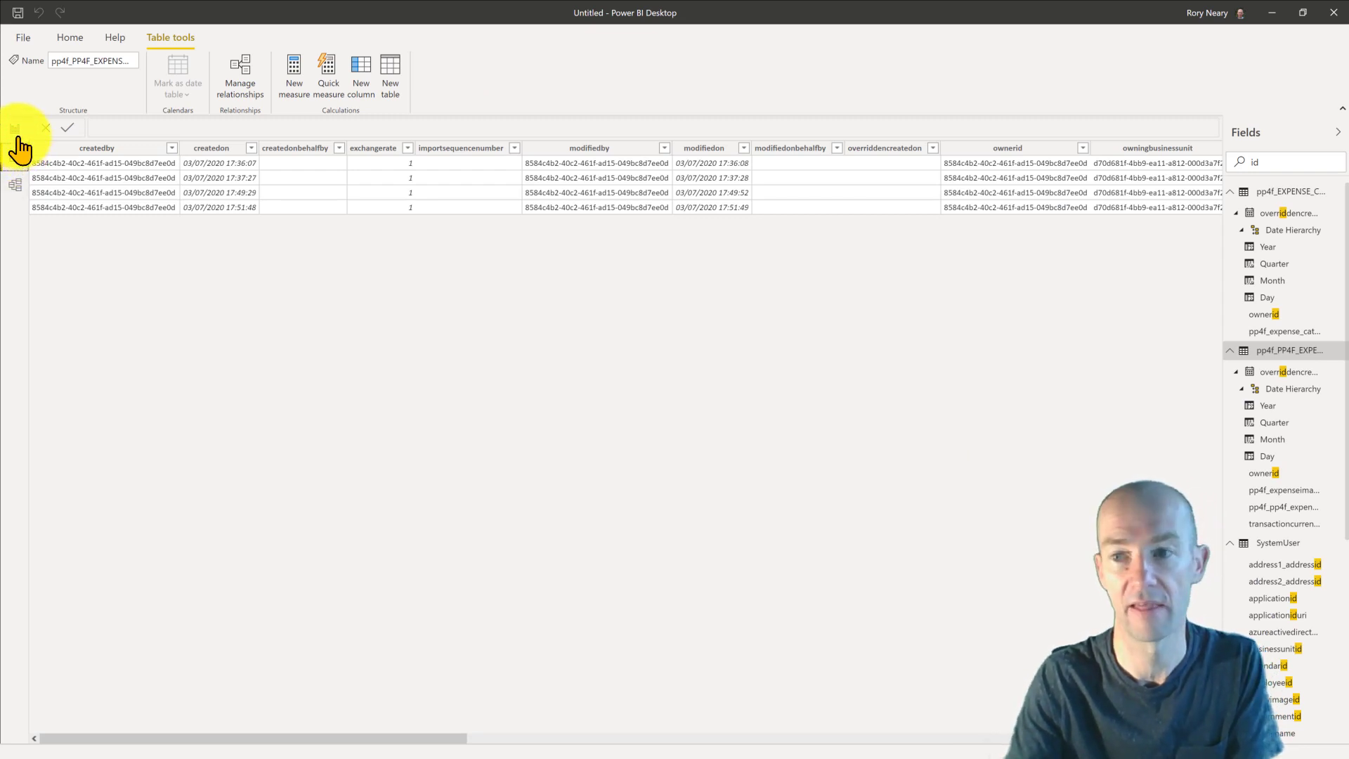
- Link SystemUser's systemuserid to the expenses createdby column as a many-to-one relationship
click(15, 187)
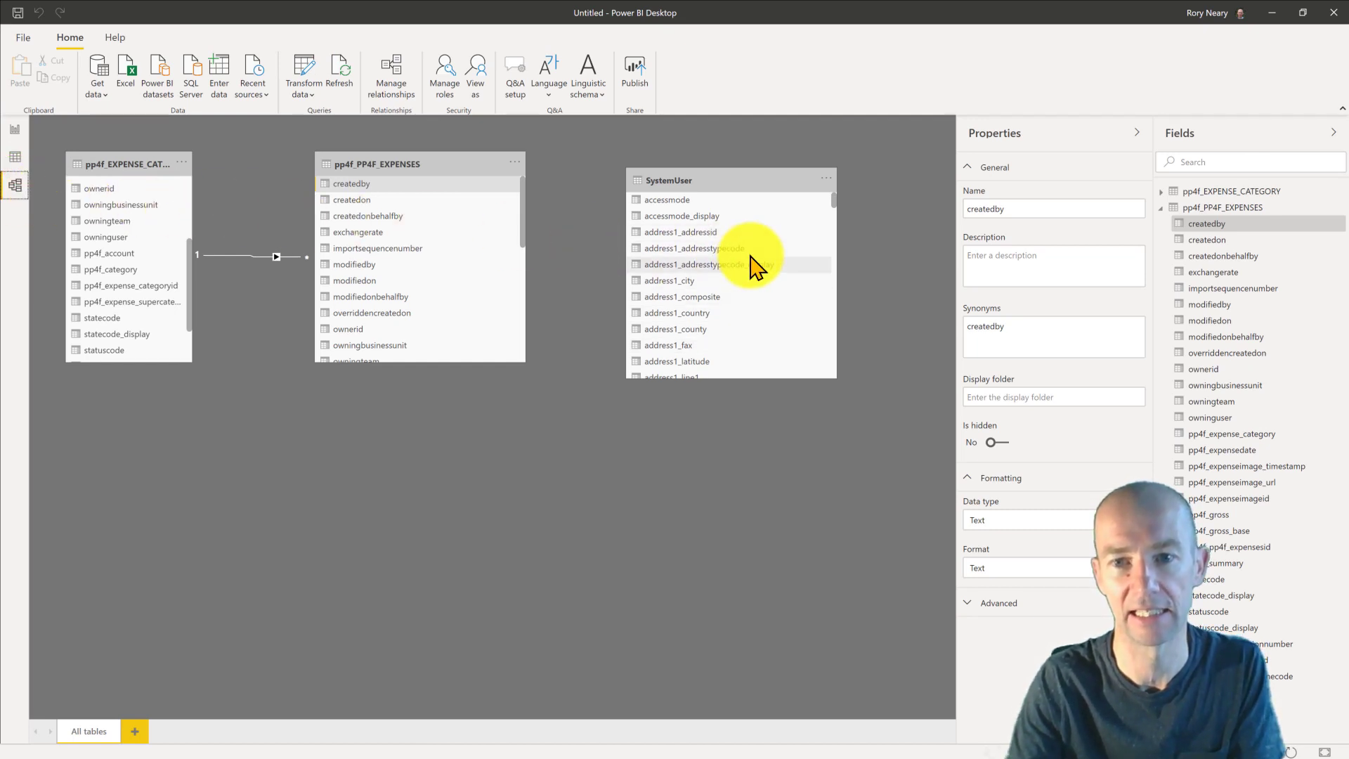
scroll(756, 267, down, 6)
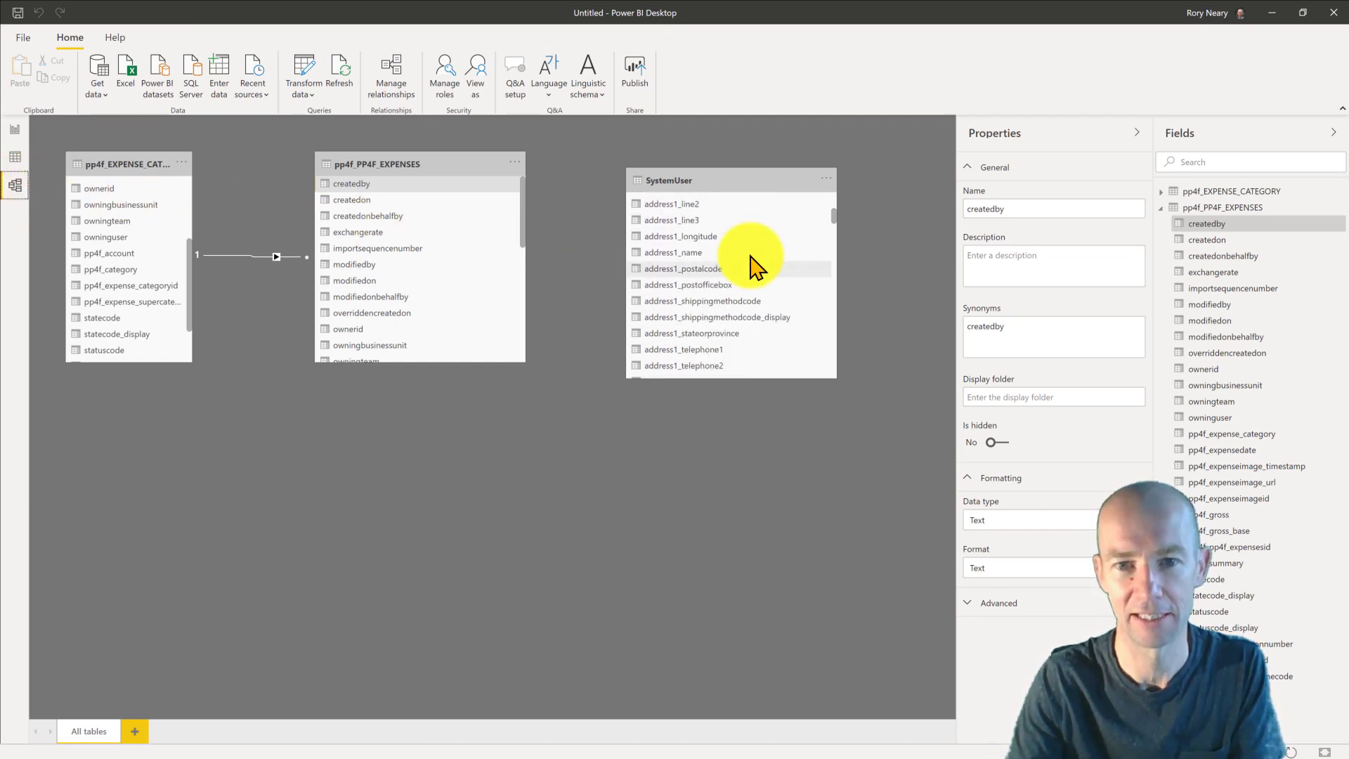
scroll(754, 266, down, 6)
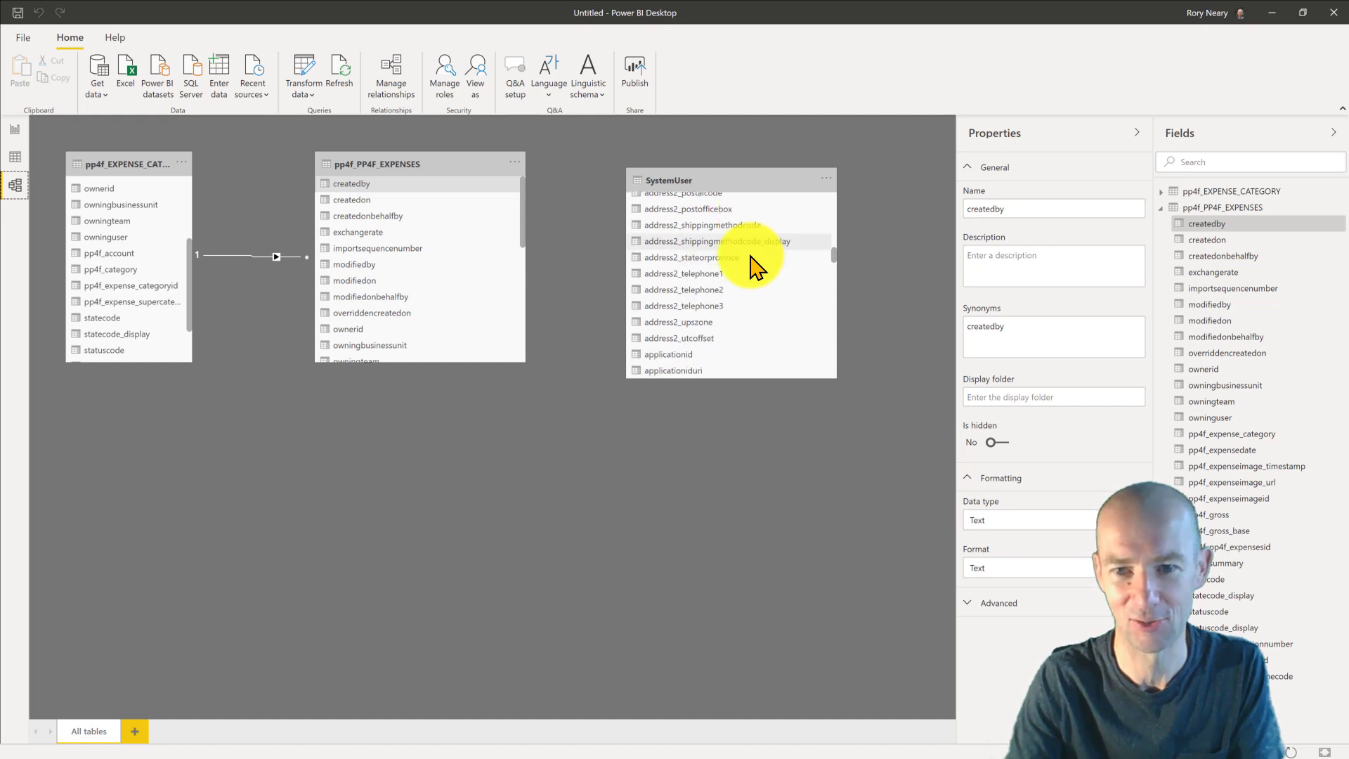
click(832, 277)
scroll(833, 295, down, 6)
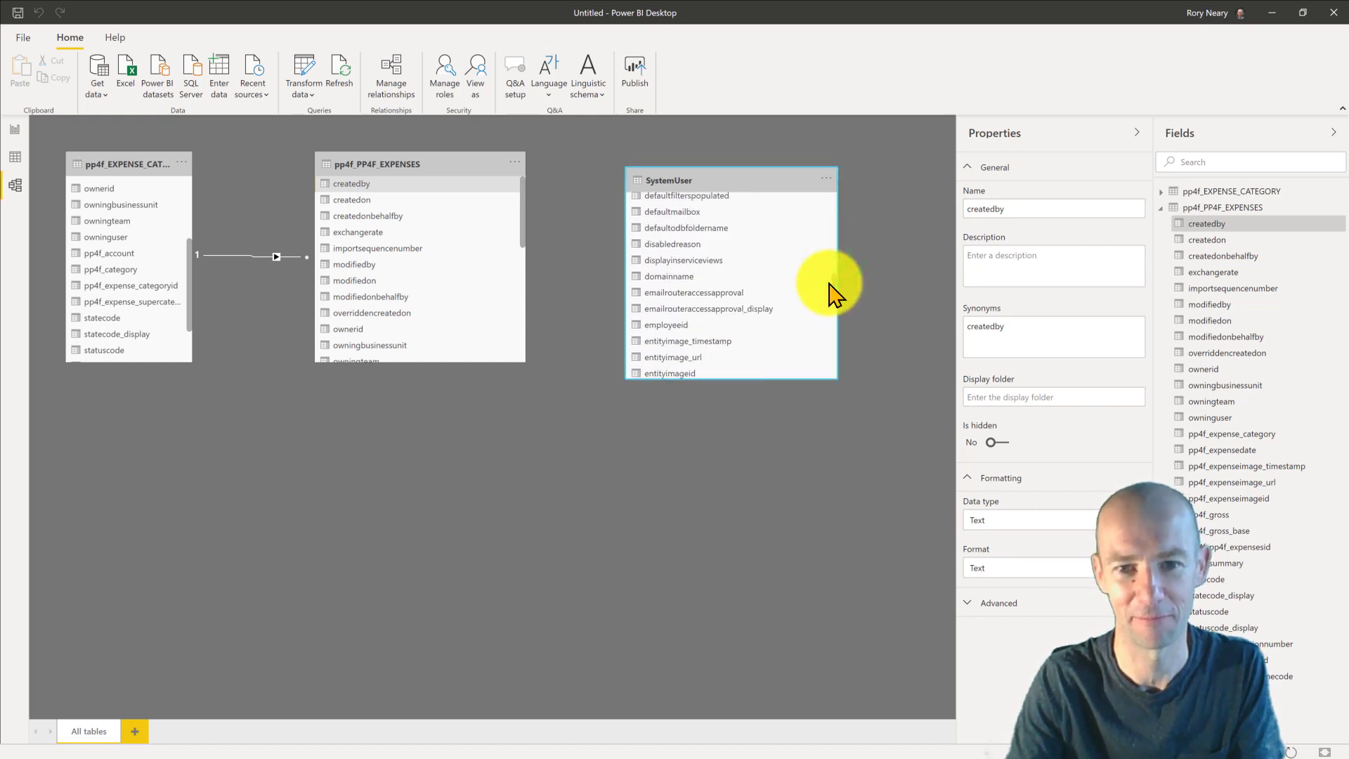
scroll(834, 302, down, 3)
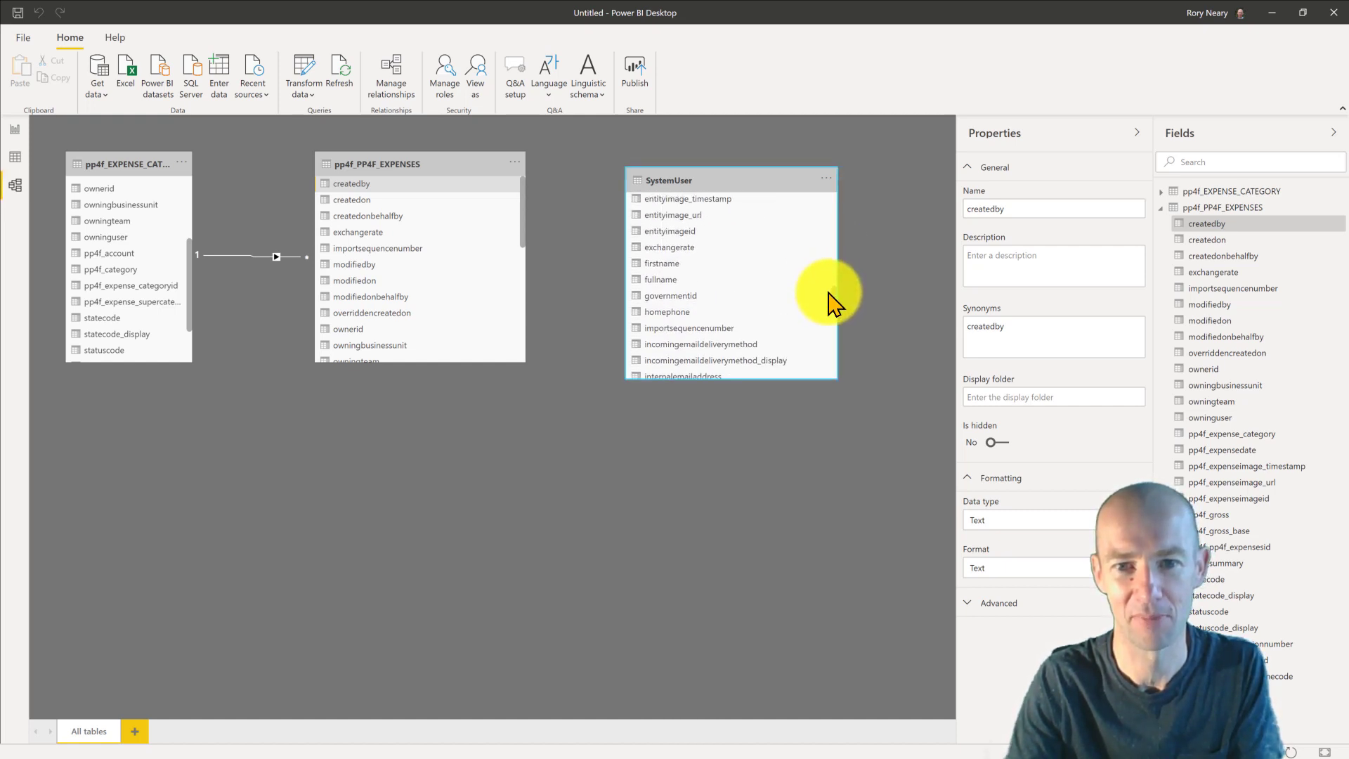
scroll(834, 316, down, 5)
scroll(830, 323, down, 8)
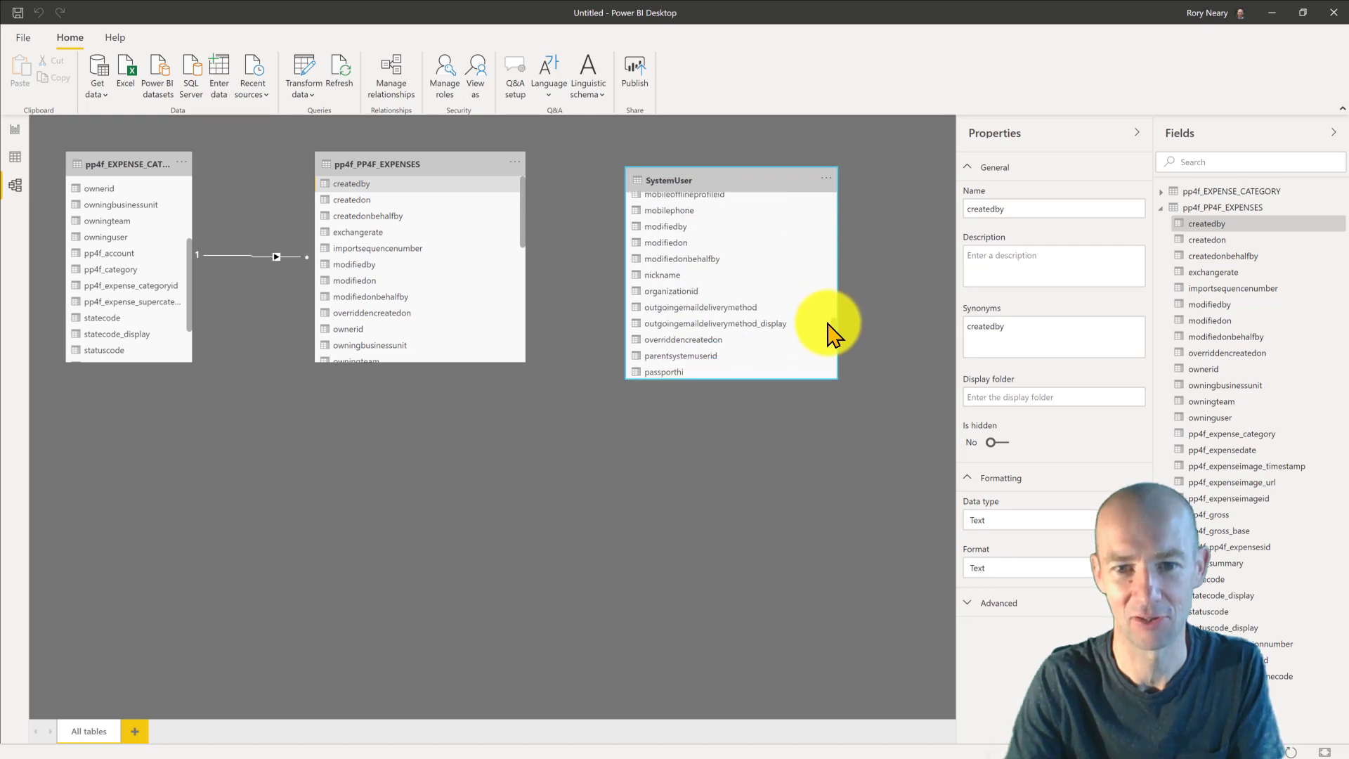
scroll(831, 348, down, 5)
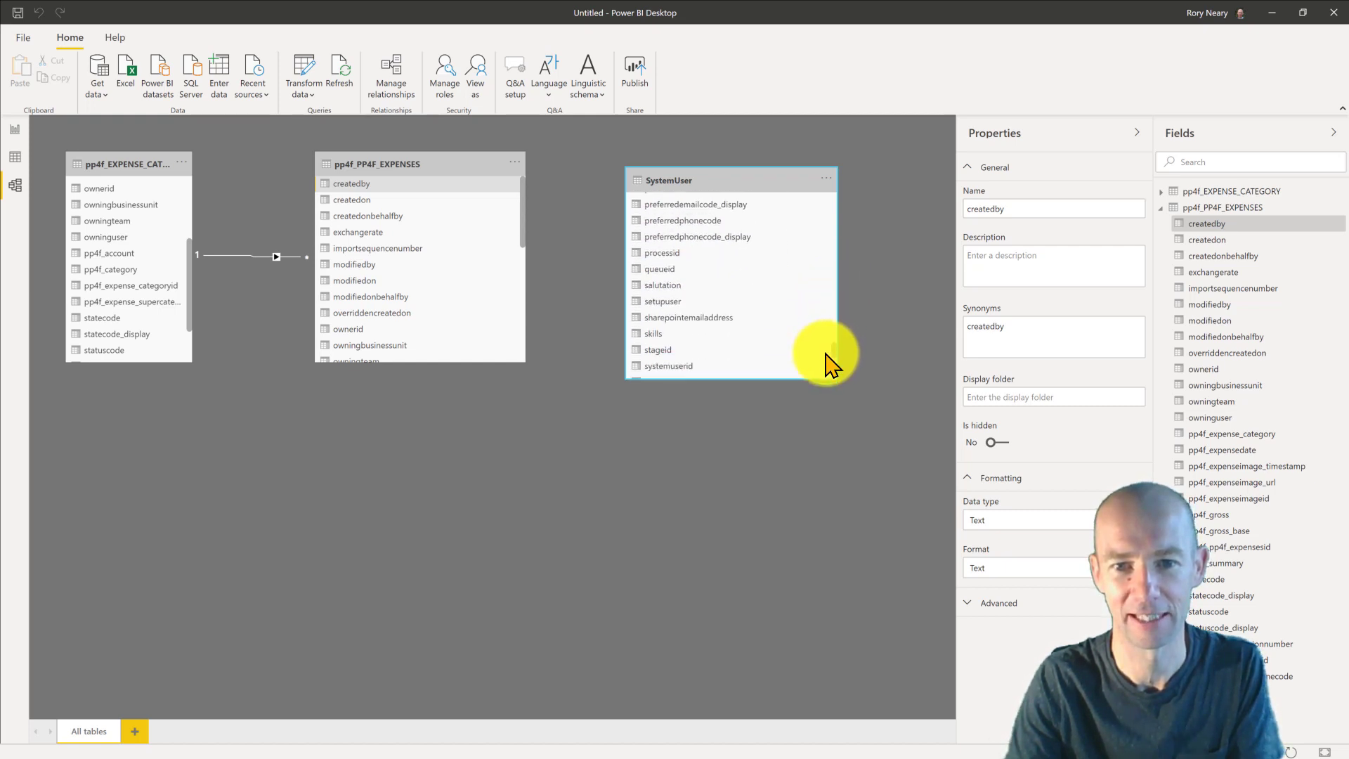
scroll(808, 351, up, 1)
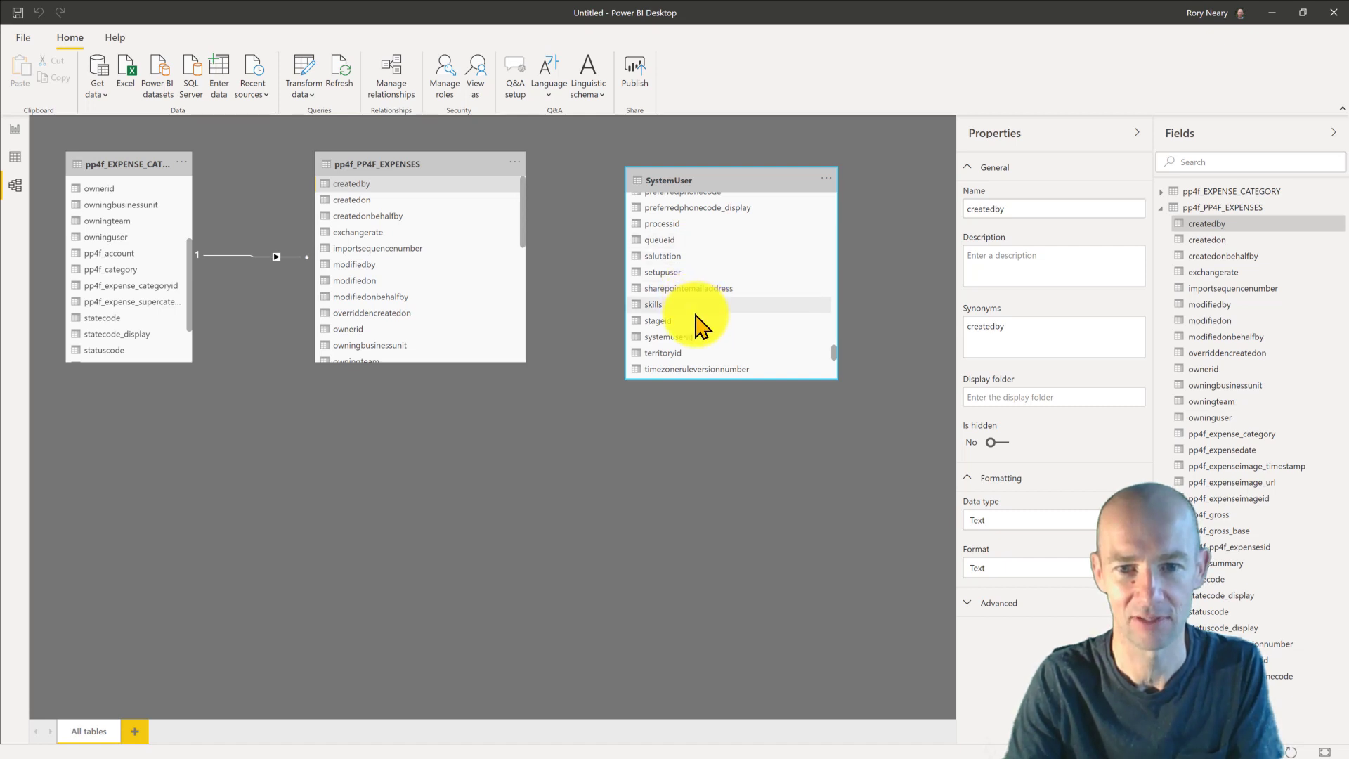
scroll(695, 315, down, 1)
click(696, 314)
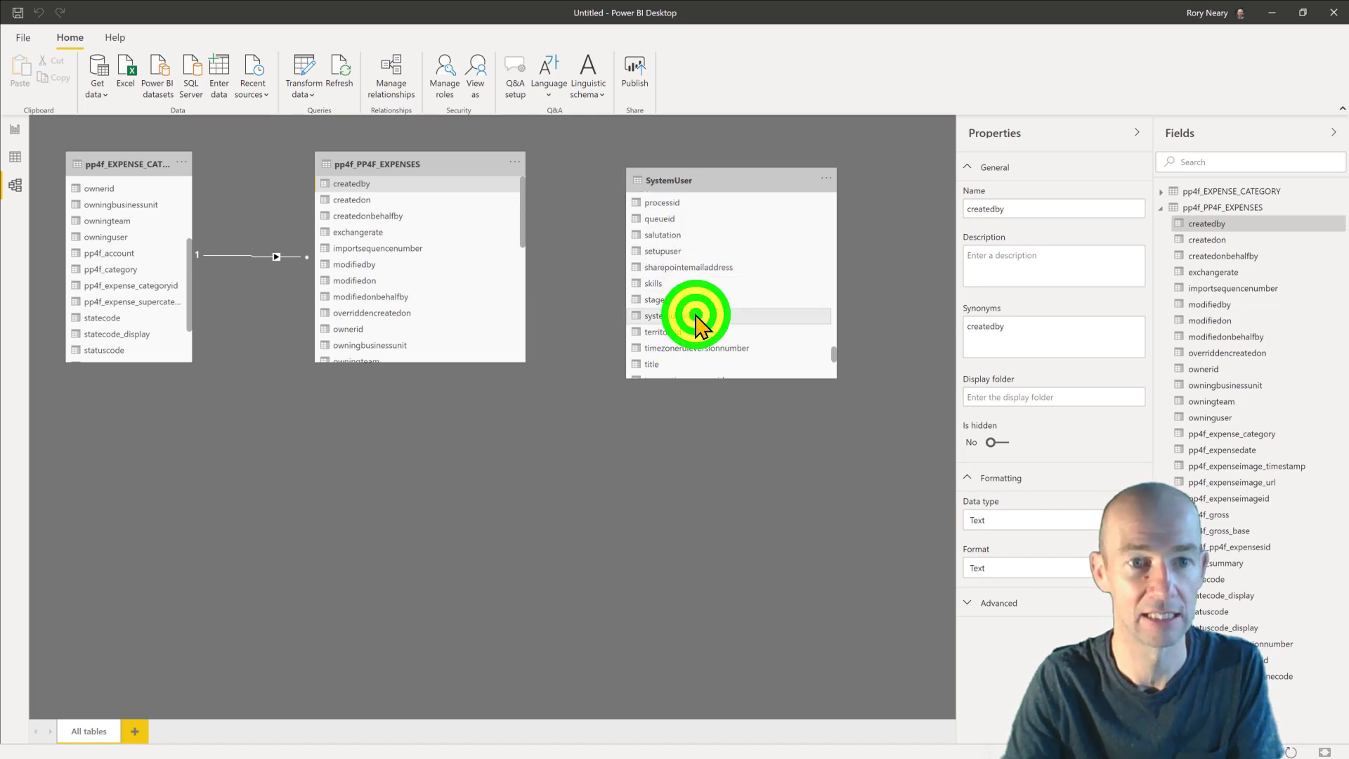
drag(695, 315, 416, 193)
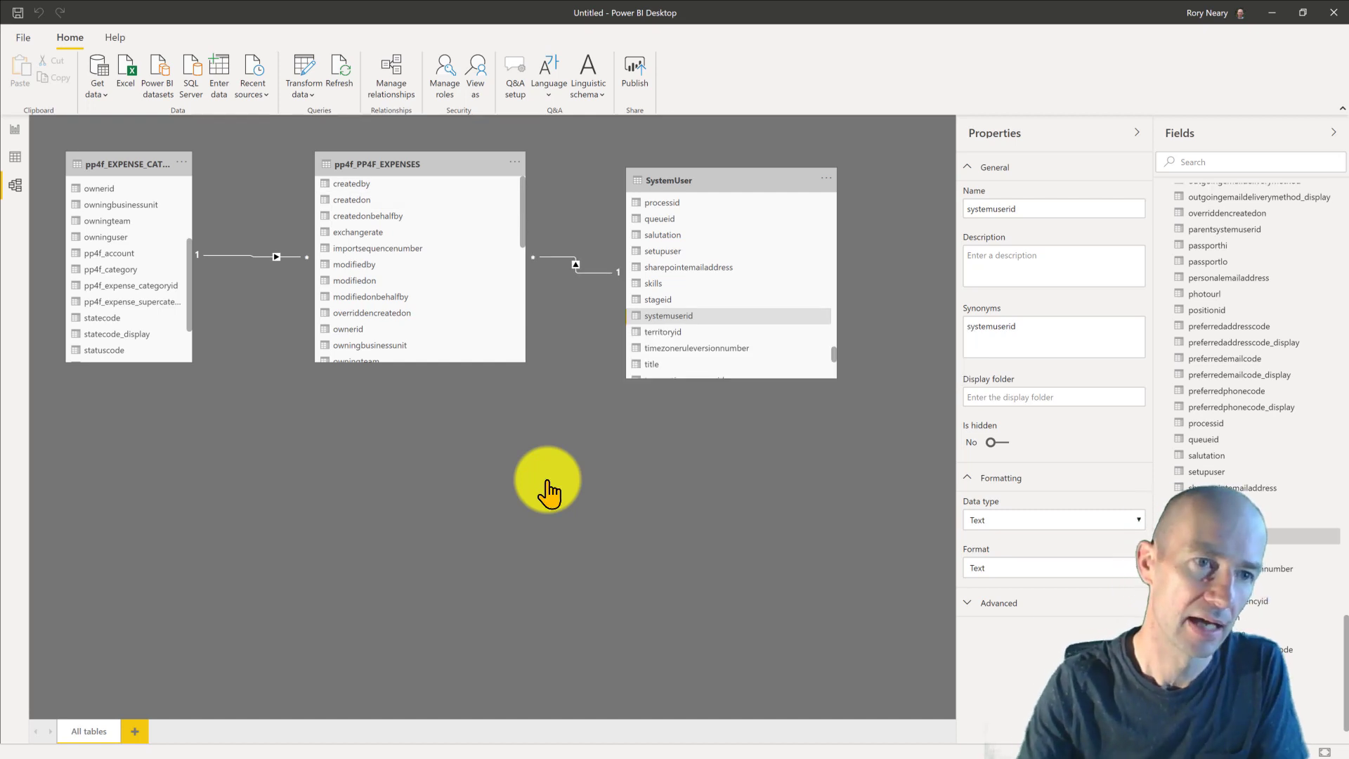
- On the report page, expand the pp4f_EXPENSE_CATEGORY and pp4f_PP4F_EXPENSES field lists
click(14, 134)
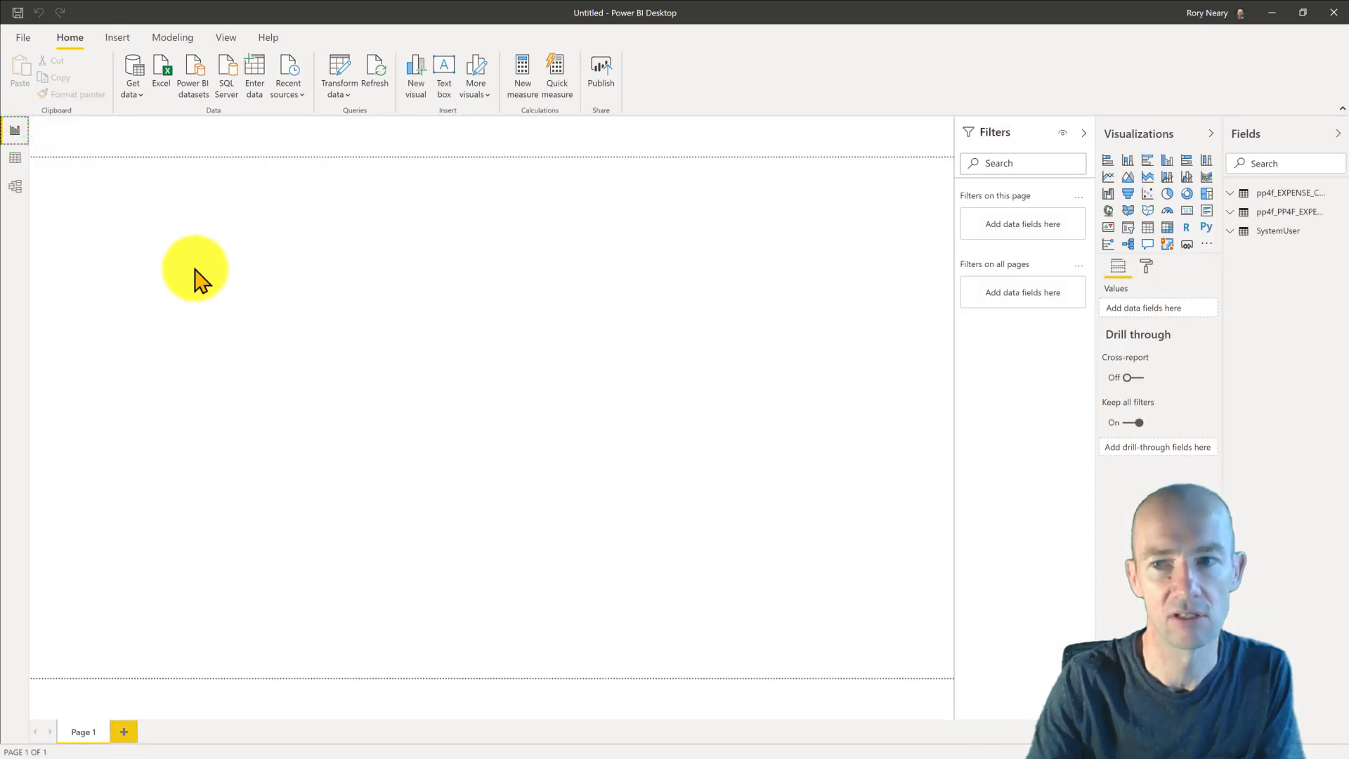
click(195, 269)
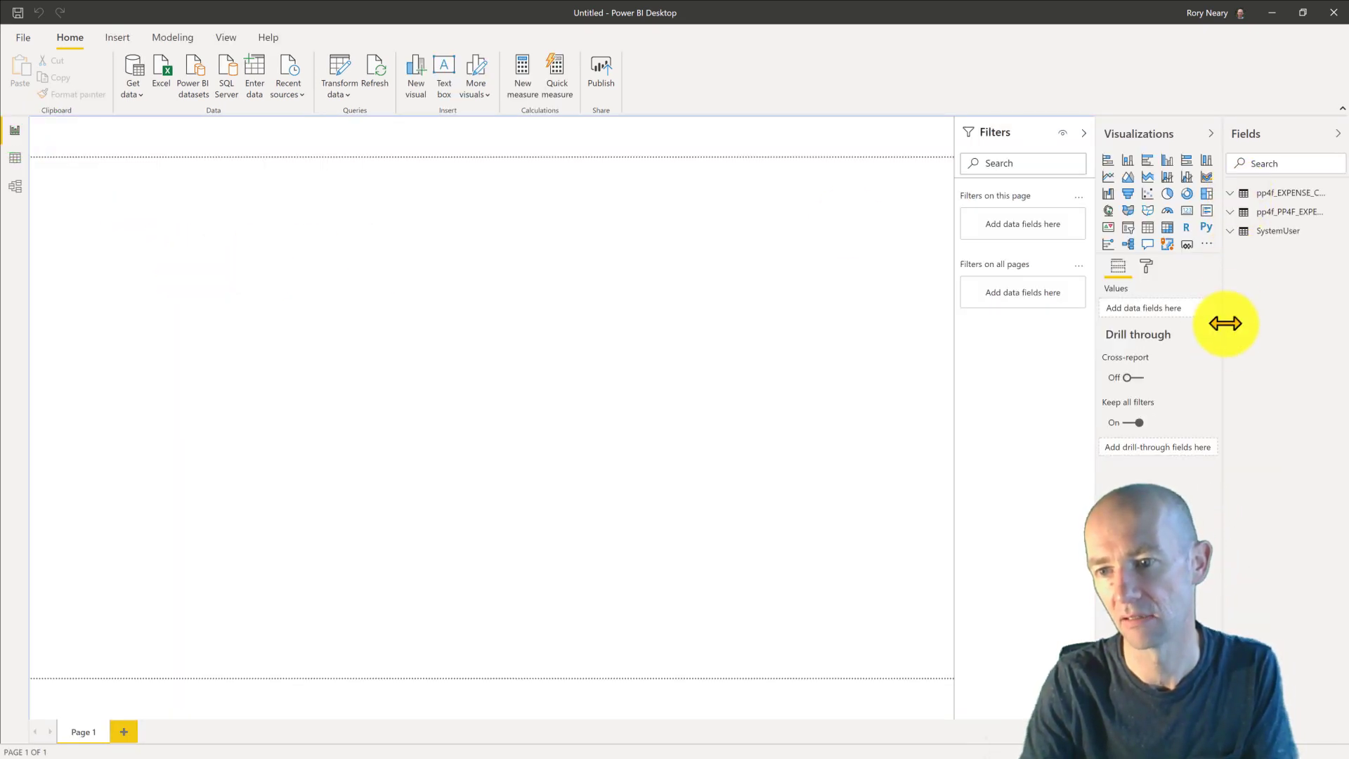
click(1222, 355)
drag(1093, 380, 1090, 376)
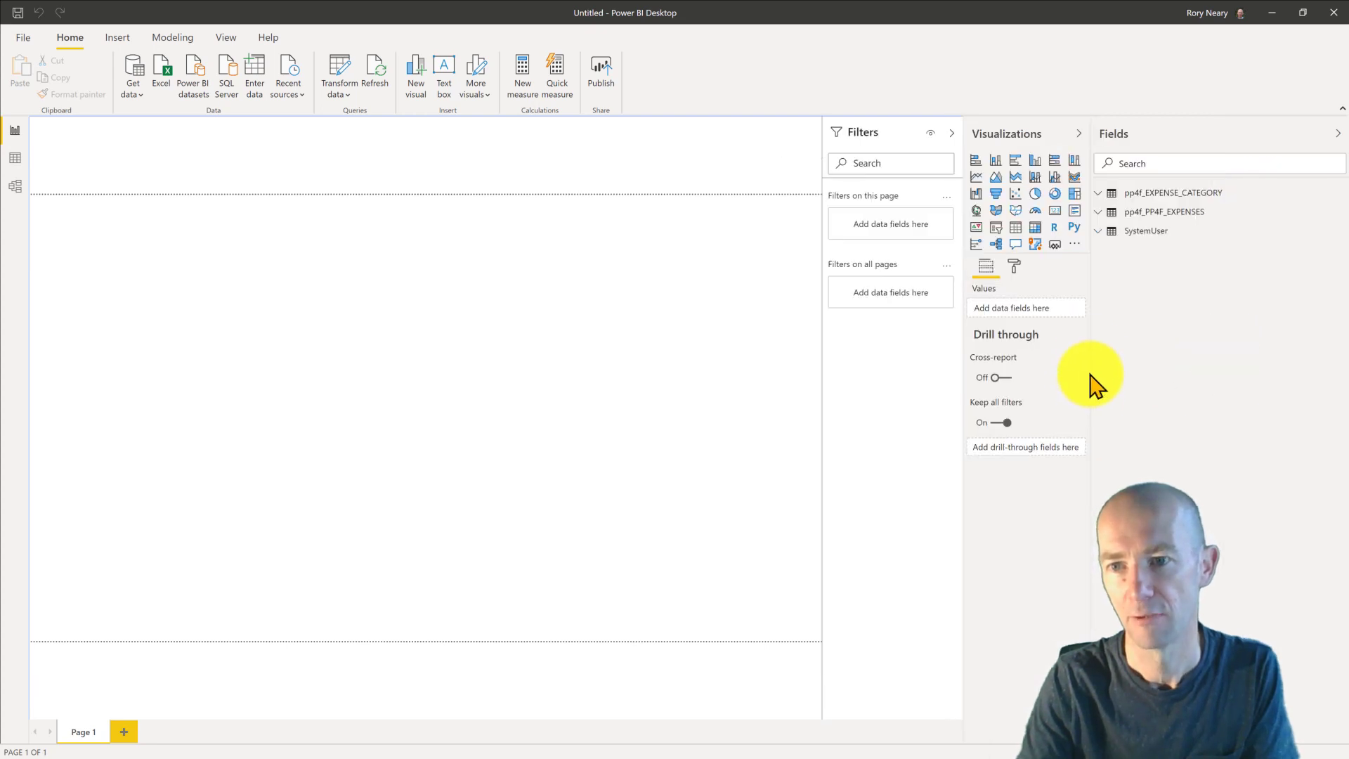
click(1100, 193)
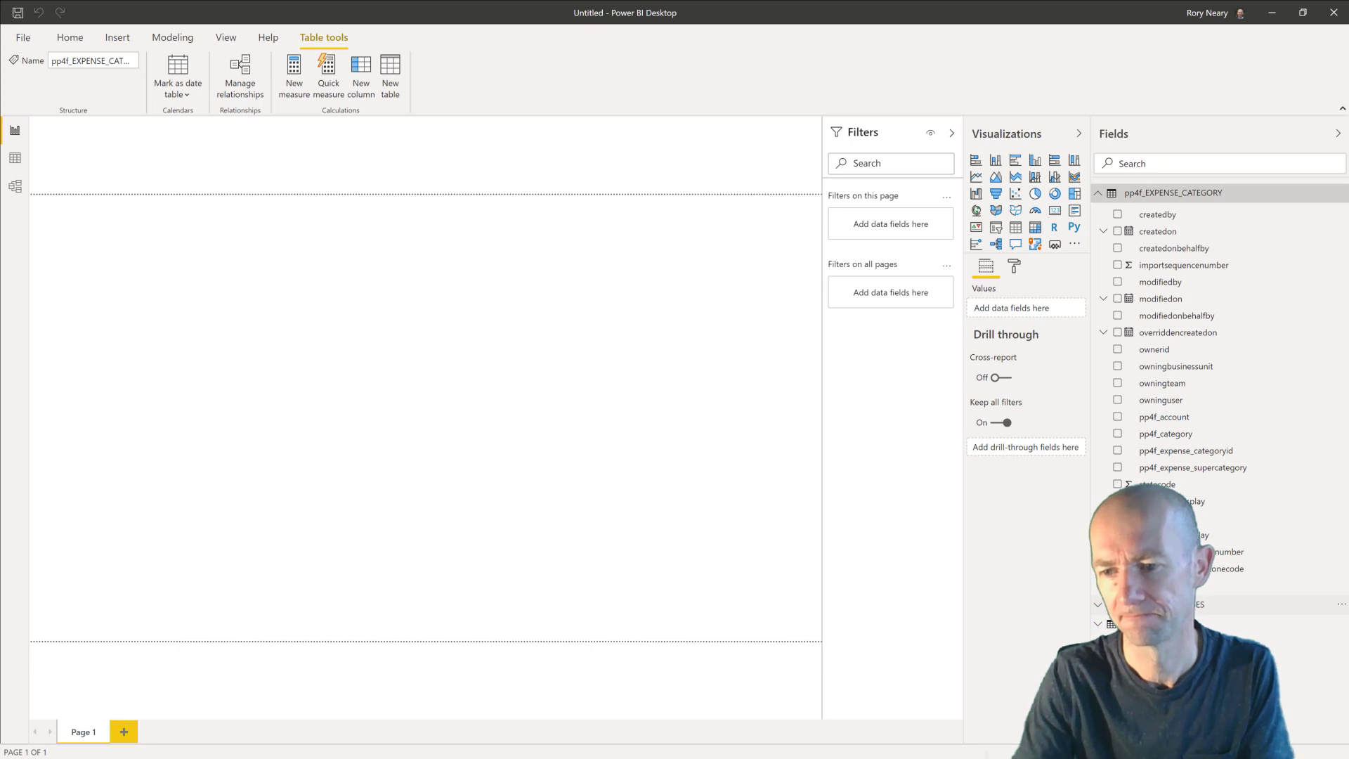
click(1212, 605)
scroll(1213, 588, down, 3)
scroll(1214, 590, down, 2)
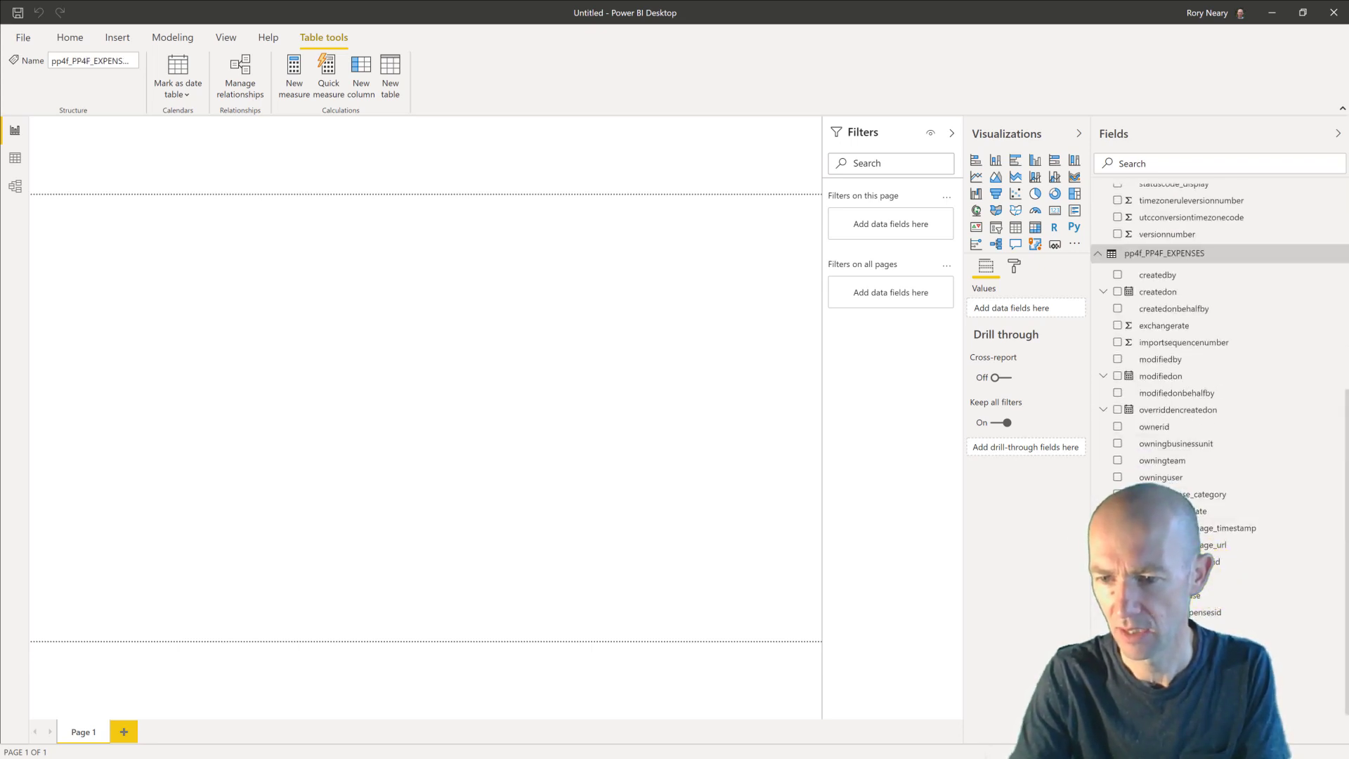
- Place pp4f_gross on the canvas and turn the visual into a table
drag(1075, 565, 471, 402)
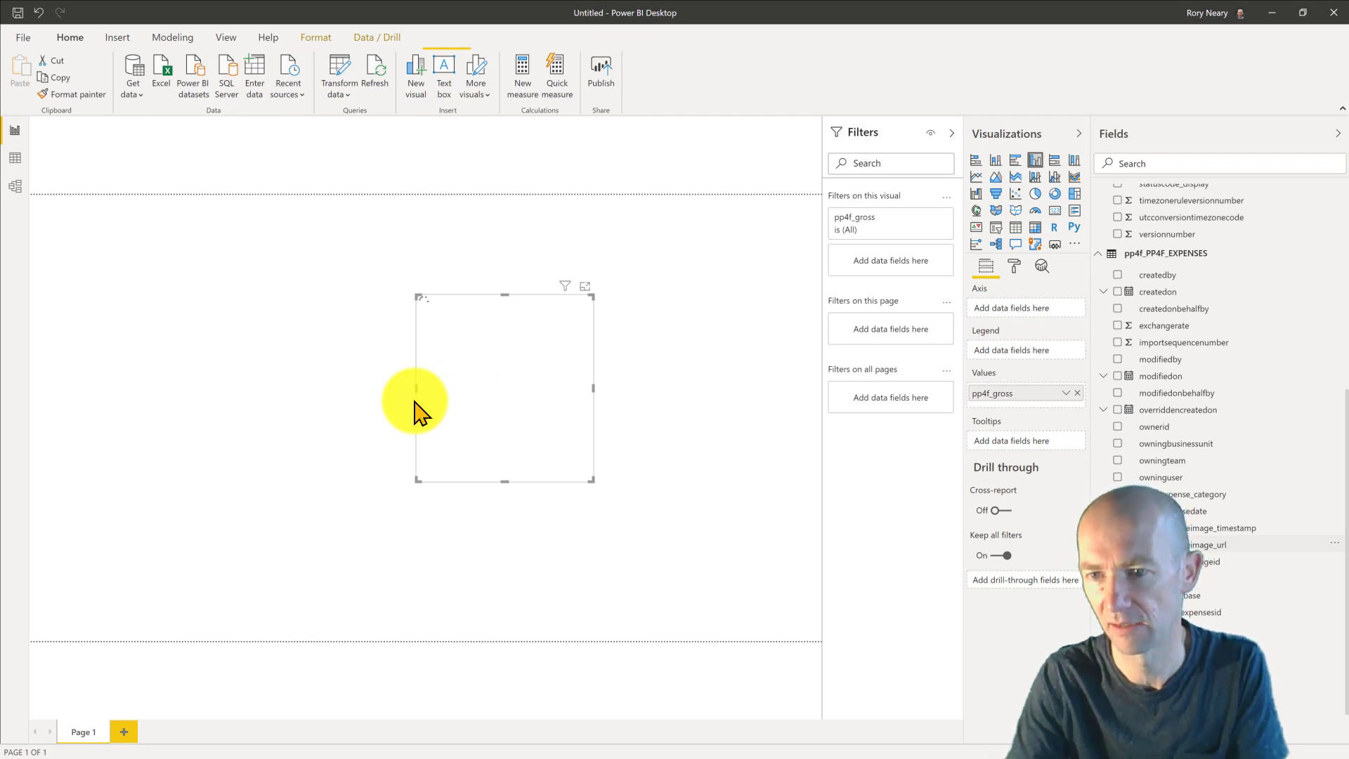
click(1016, 227)
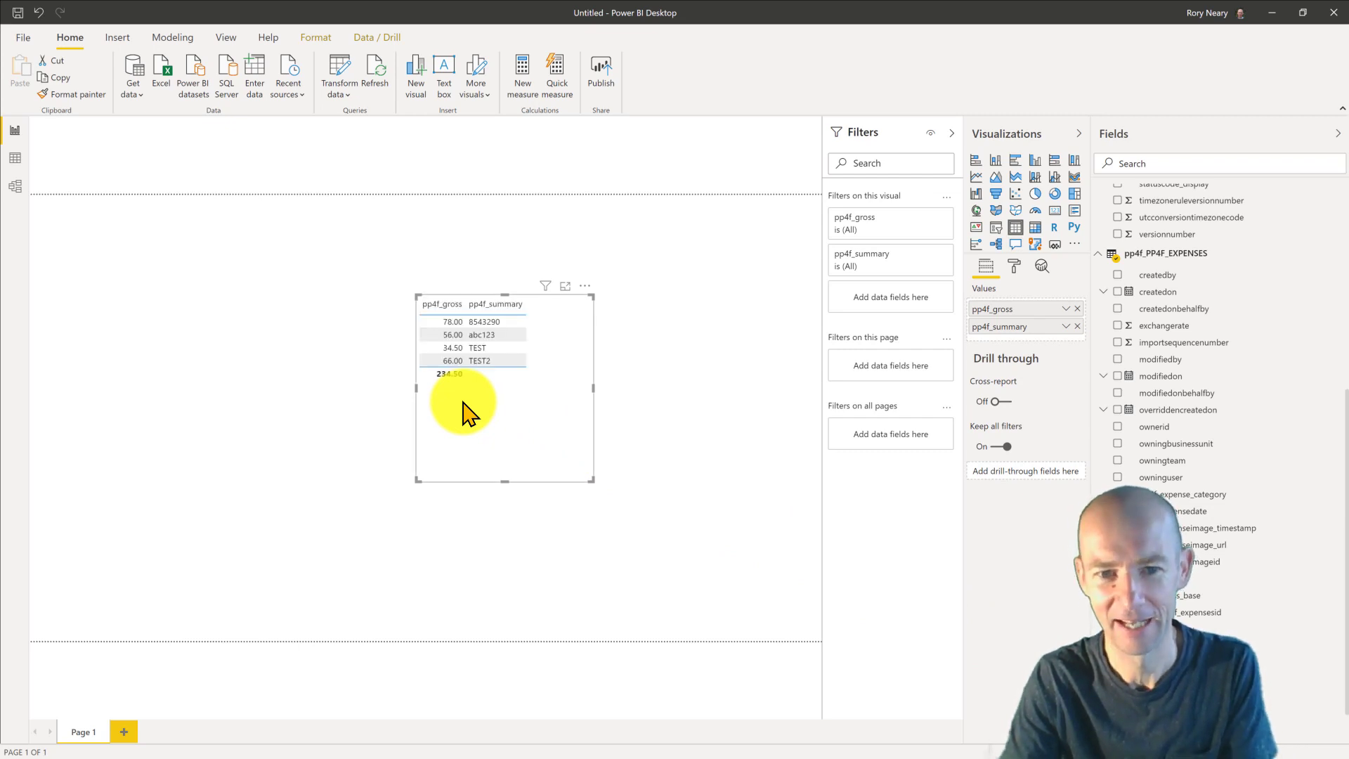
click(414, 388)
- Add pp4f_category, pp4f_account and pp4f_expense_supercategory to the expense table visual
drag(383, 395, 351, 400)
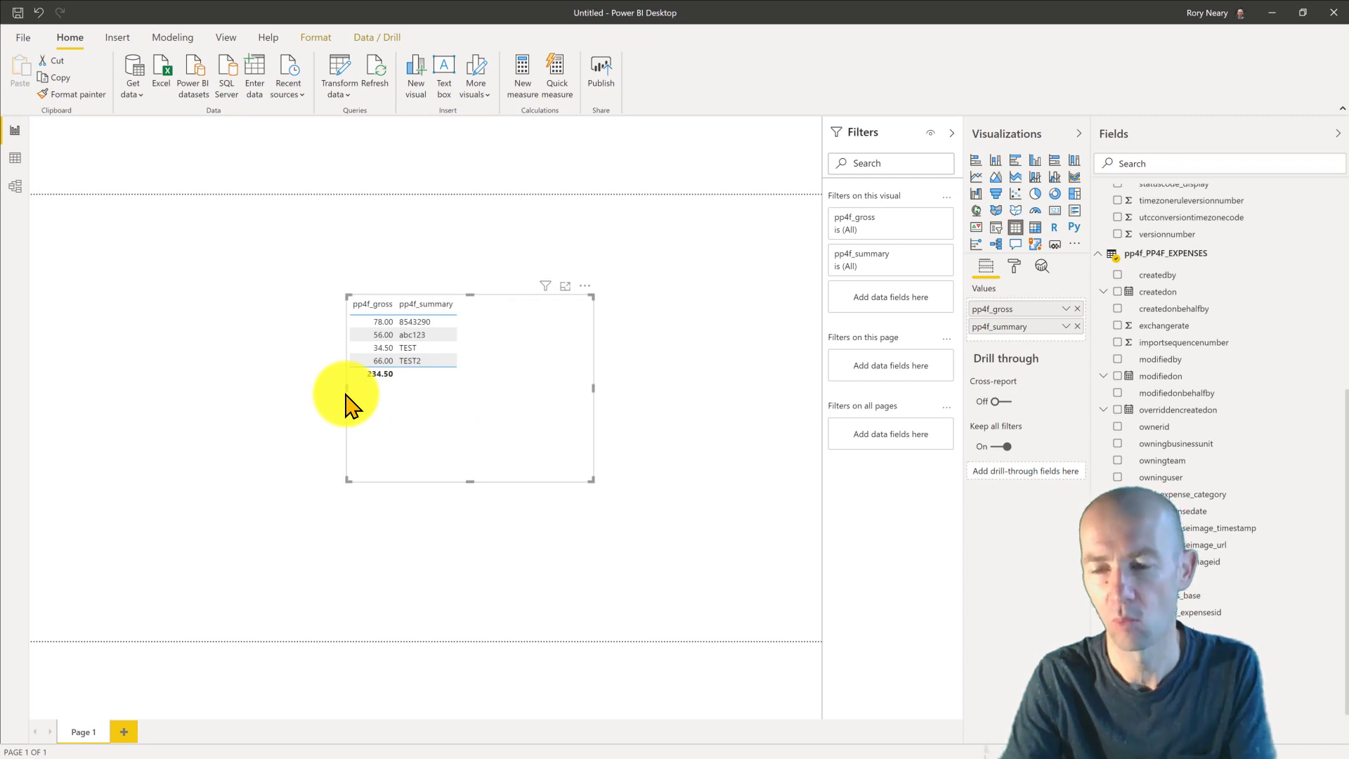
scroll(1179, 347, up, 5)
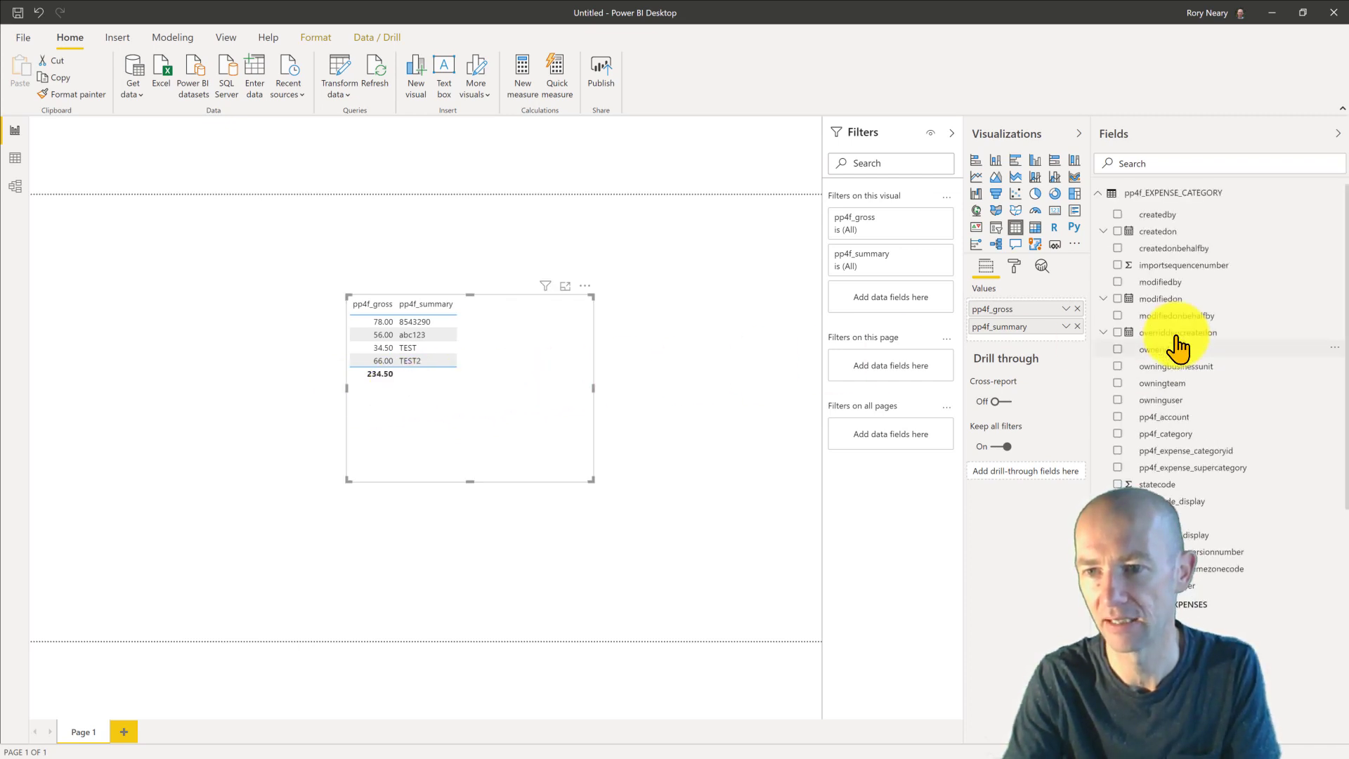
drag(1192, 443, 487, 377)
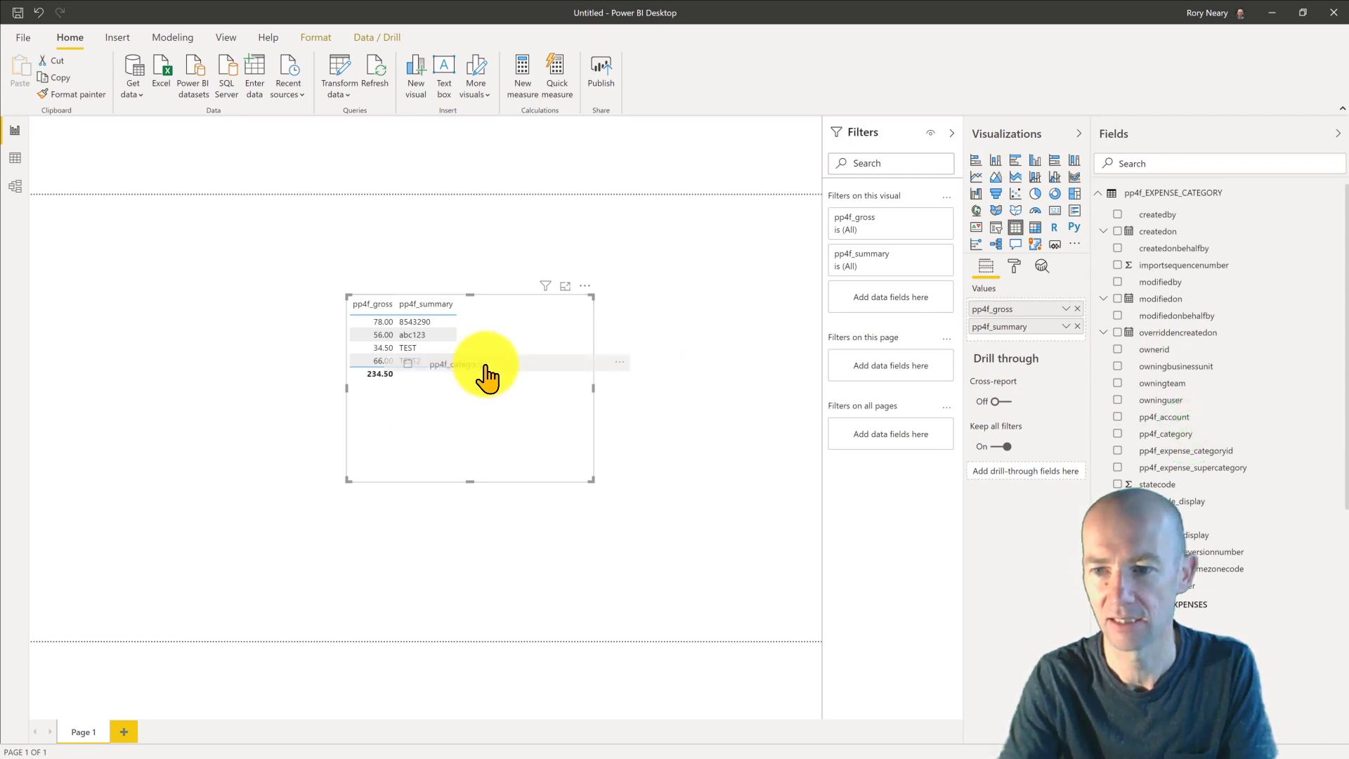
click(1116, 433)
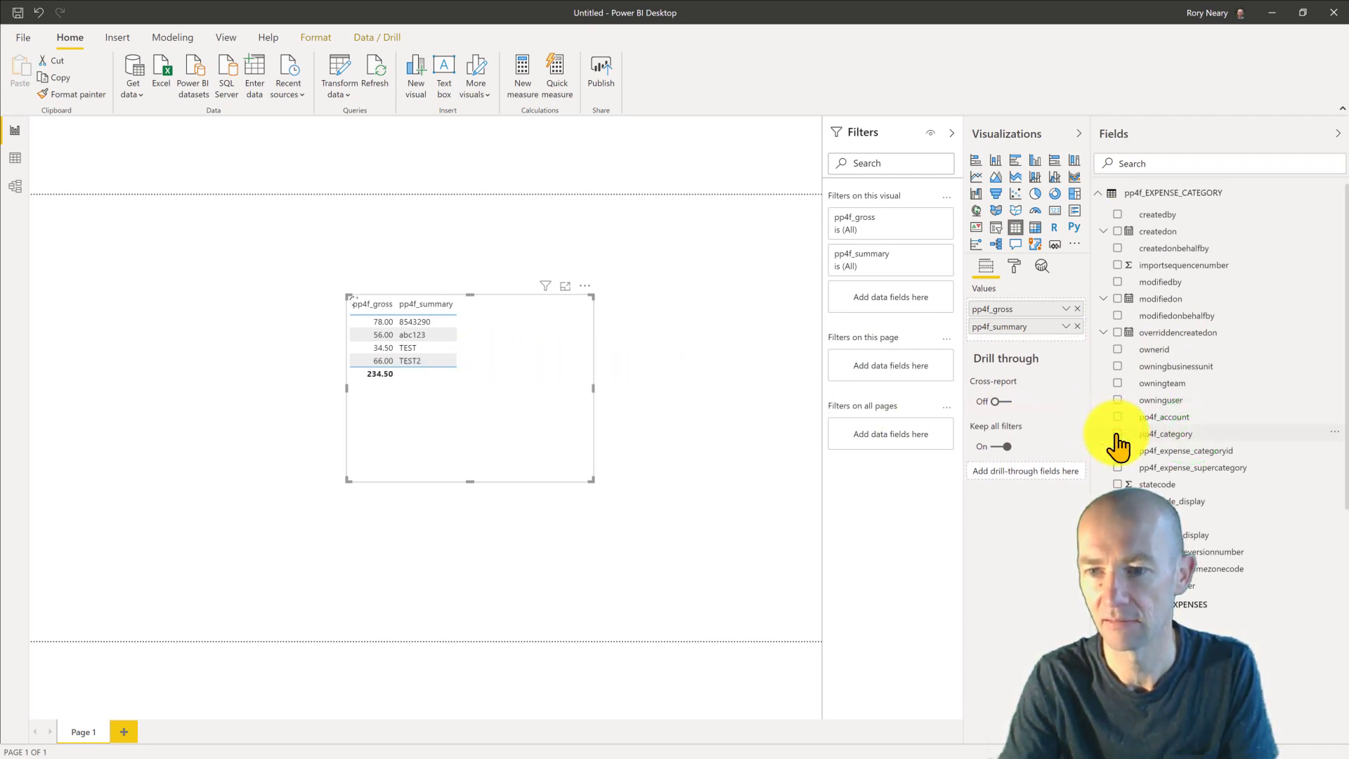
click(1118, 434)
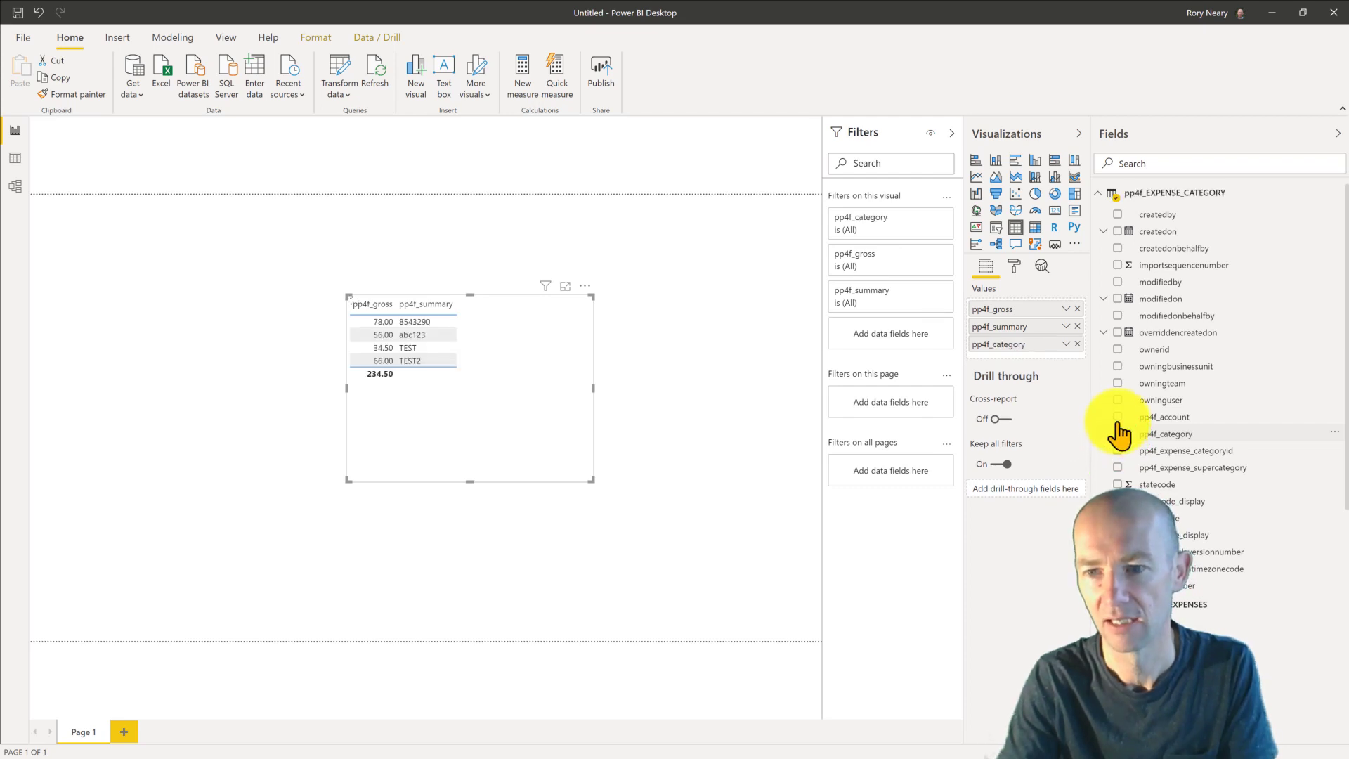
click(1118, 417)
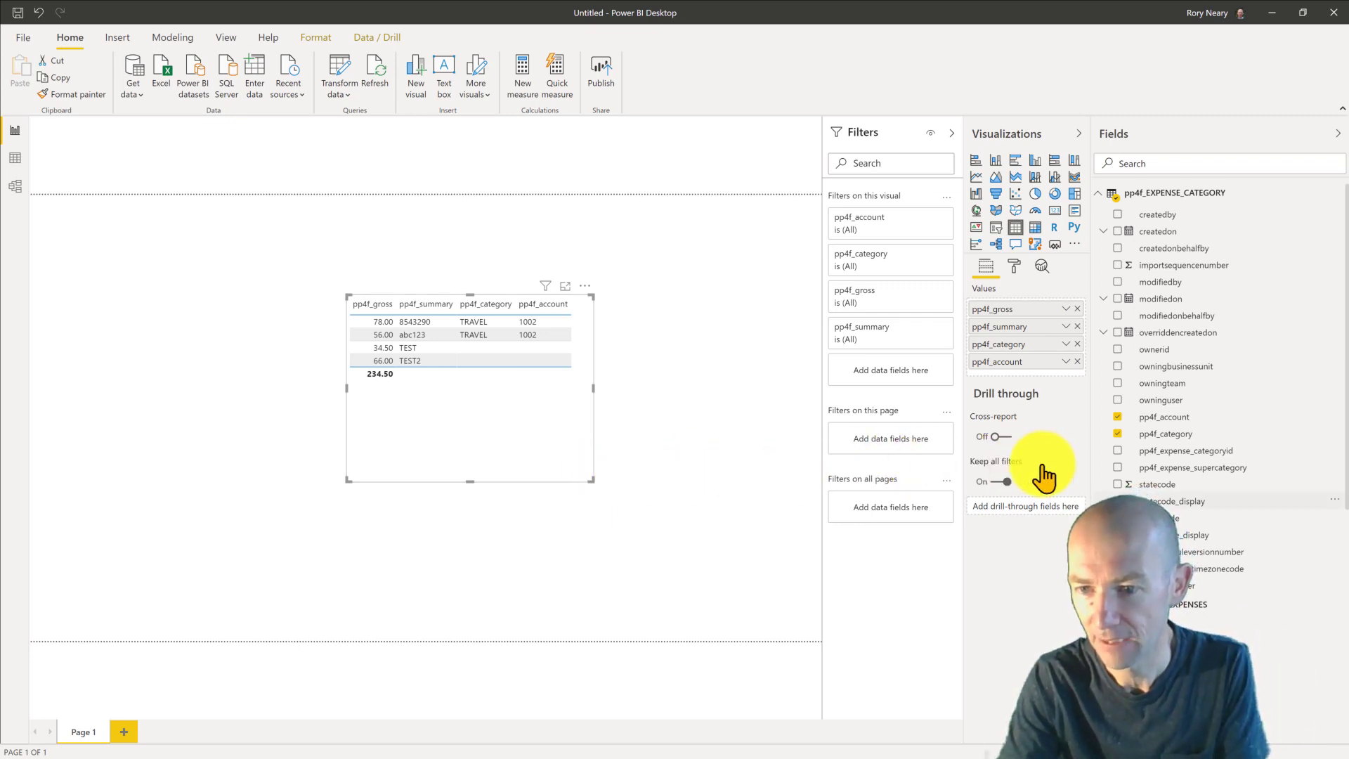
click(1118, 467)
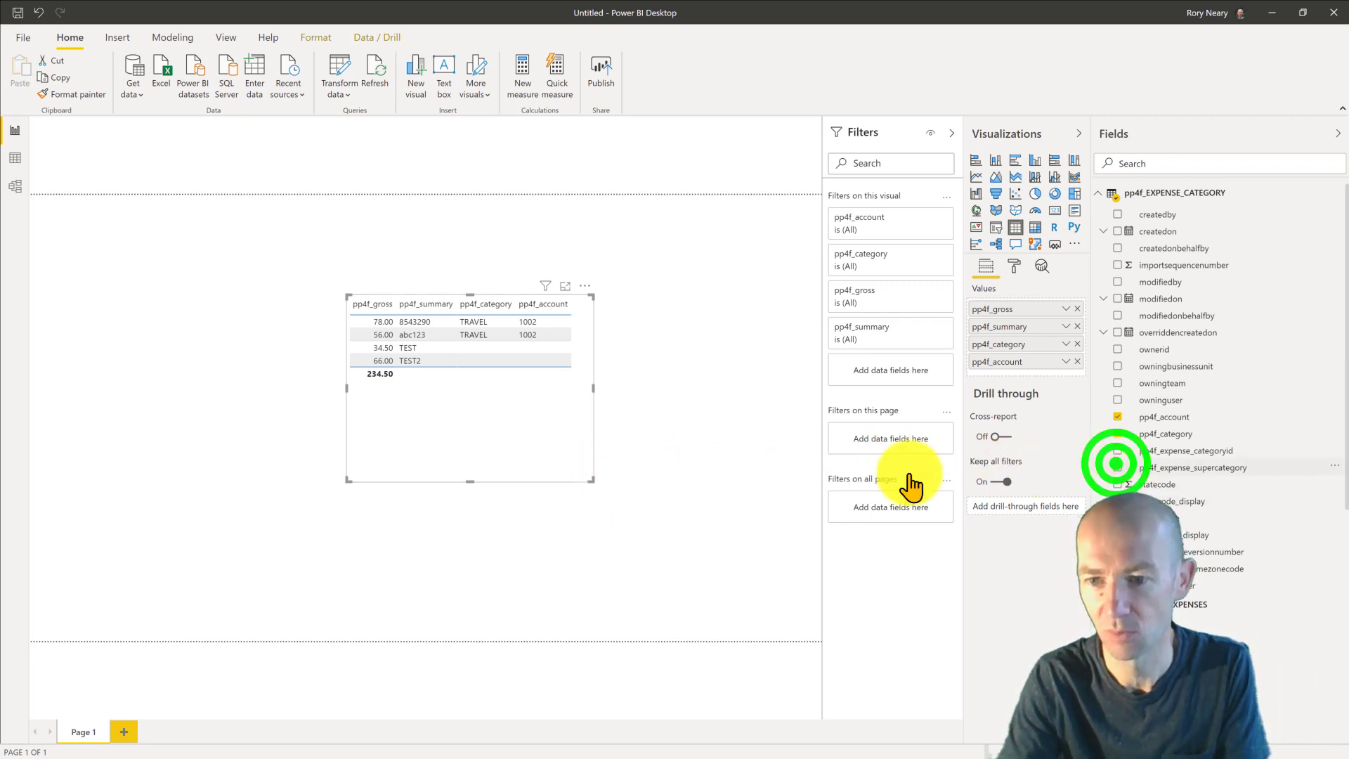
- Resize the table visual wider so all the category columns fit
click(563, 475)
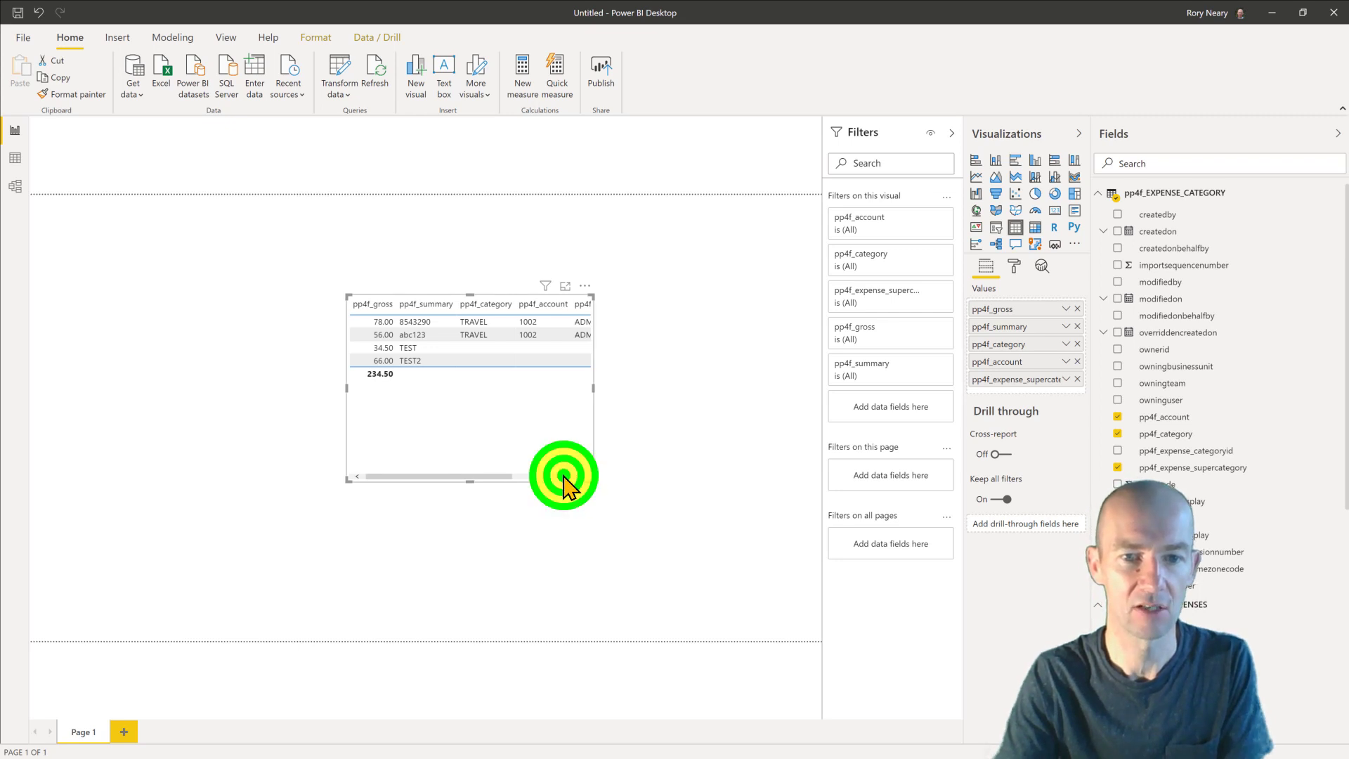
drag(563, 476, 329, 490)
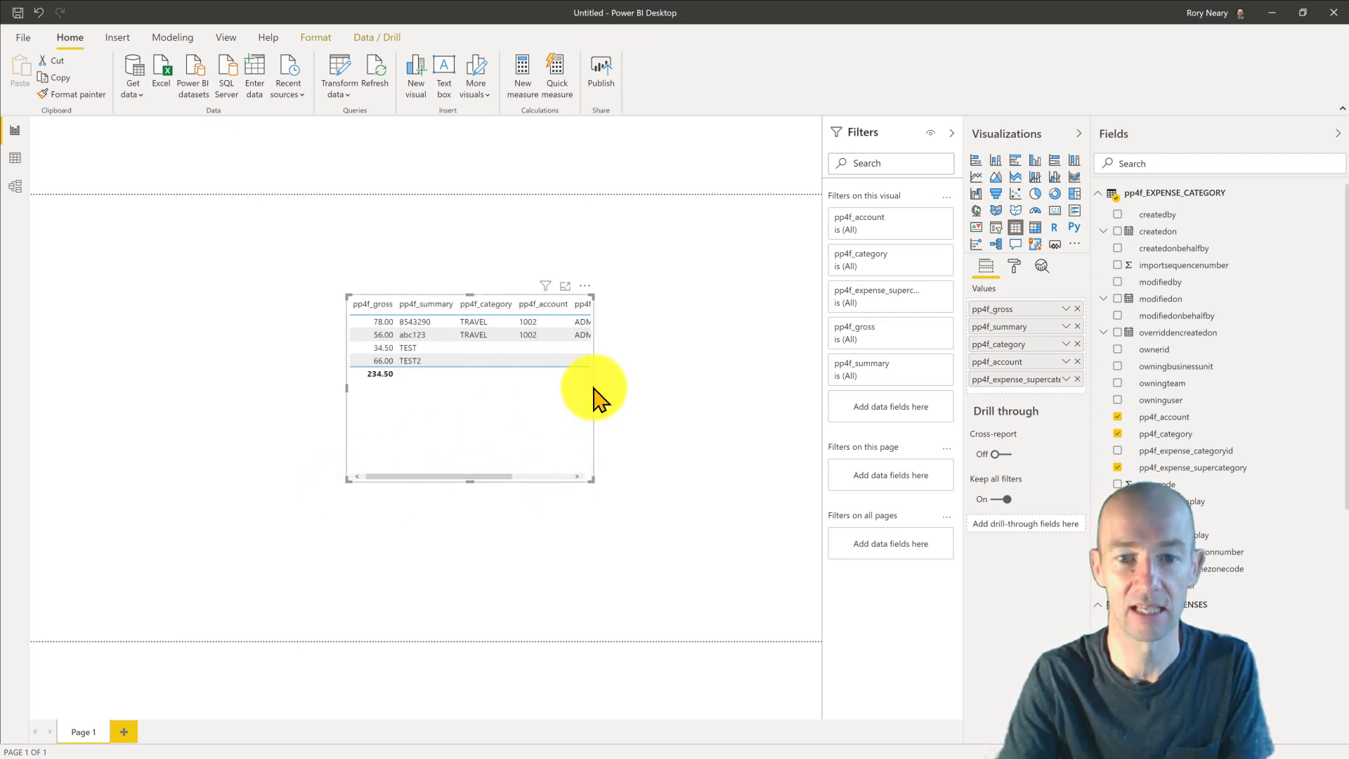
drag(593, 387, 745, 403)
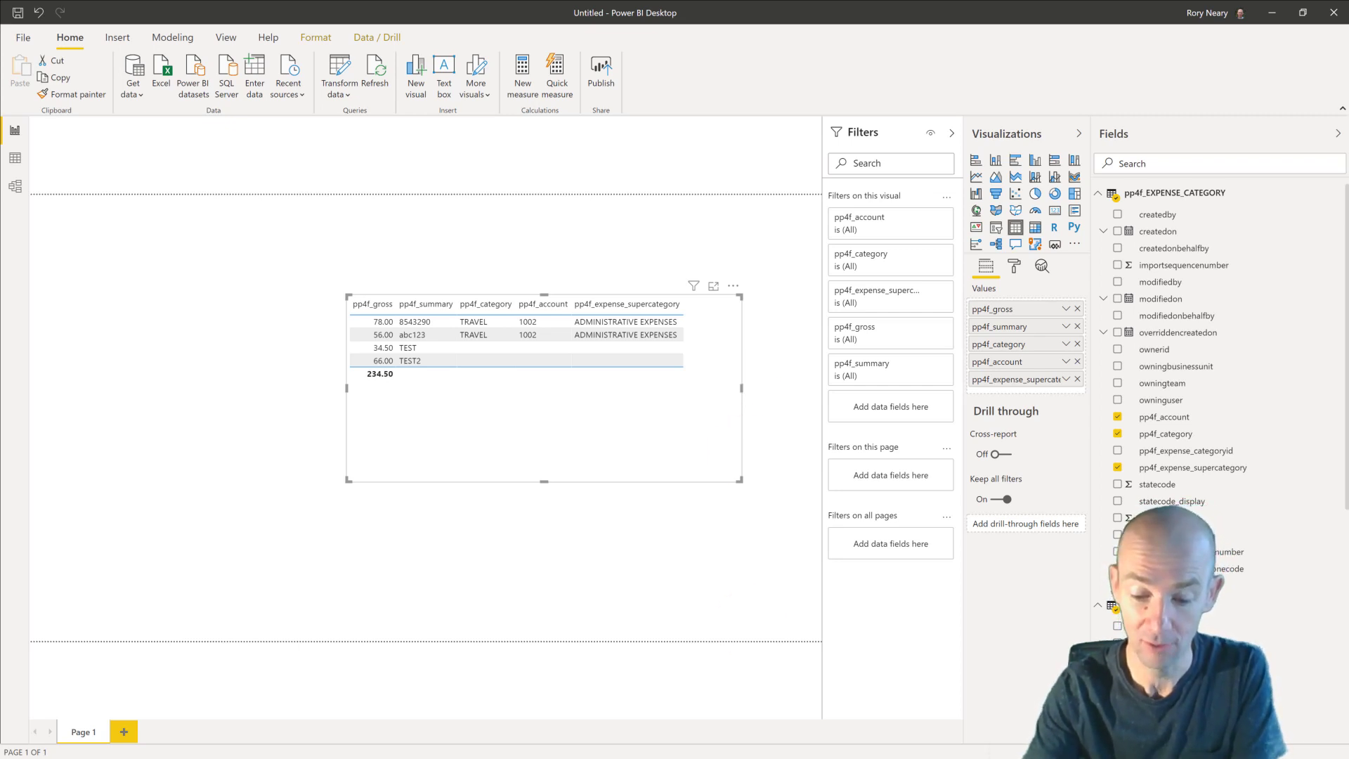
key(alt+Tab)
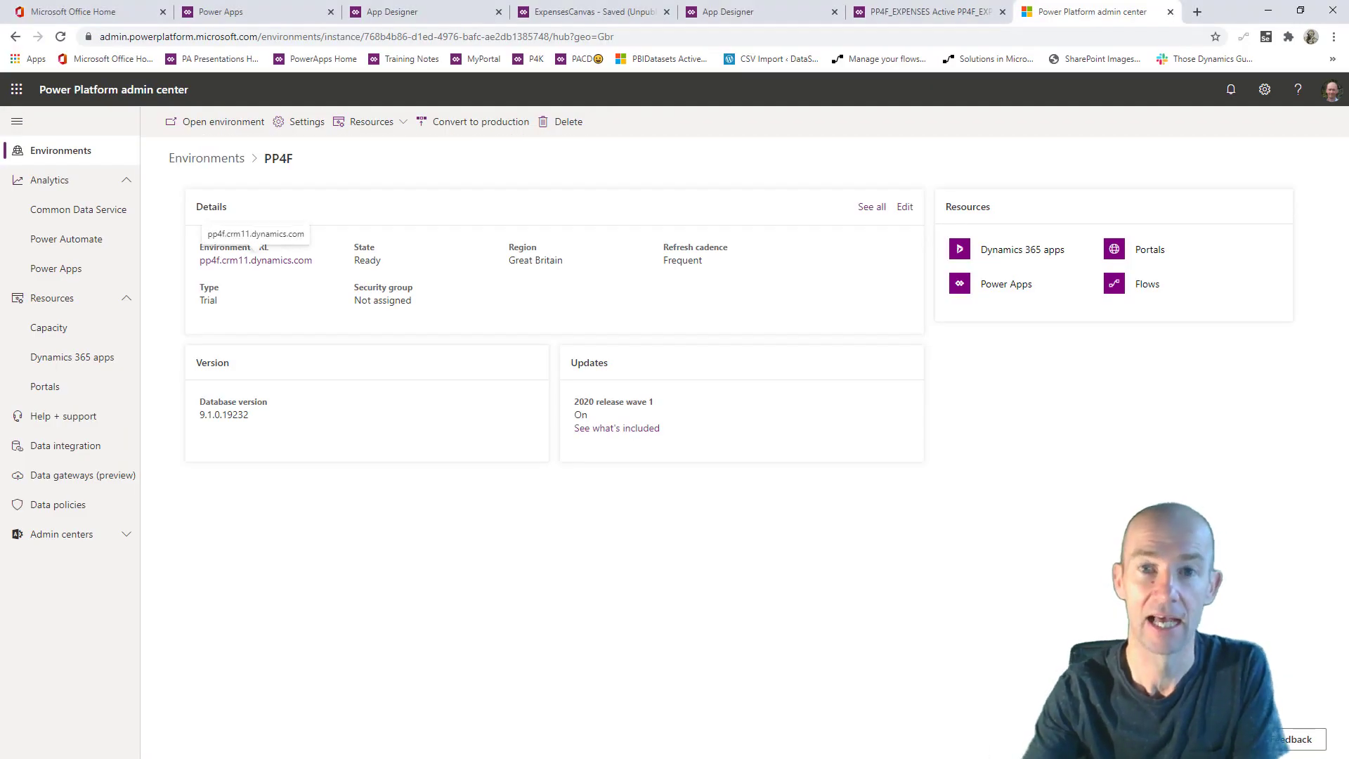
- In the browser, check the model-driven PP4F_EXPENSES list, then the ExpensesCanvas gallery
click(887, 12)
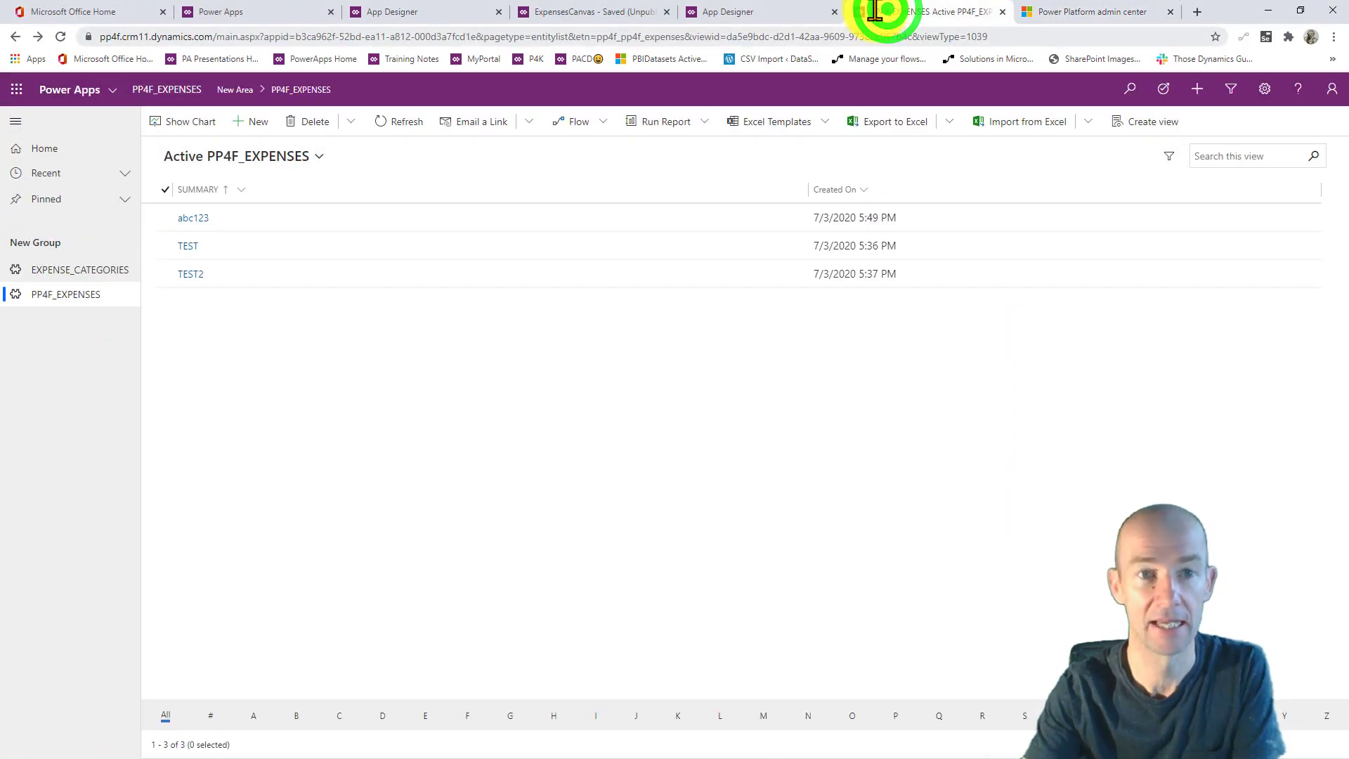
click(555, 12)
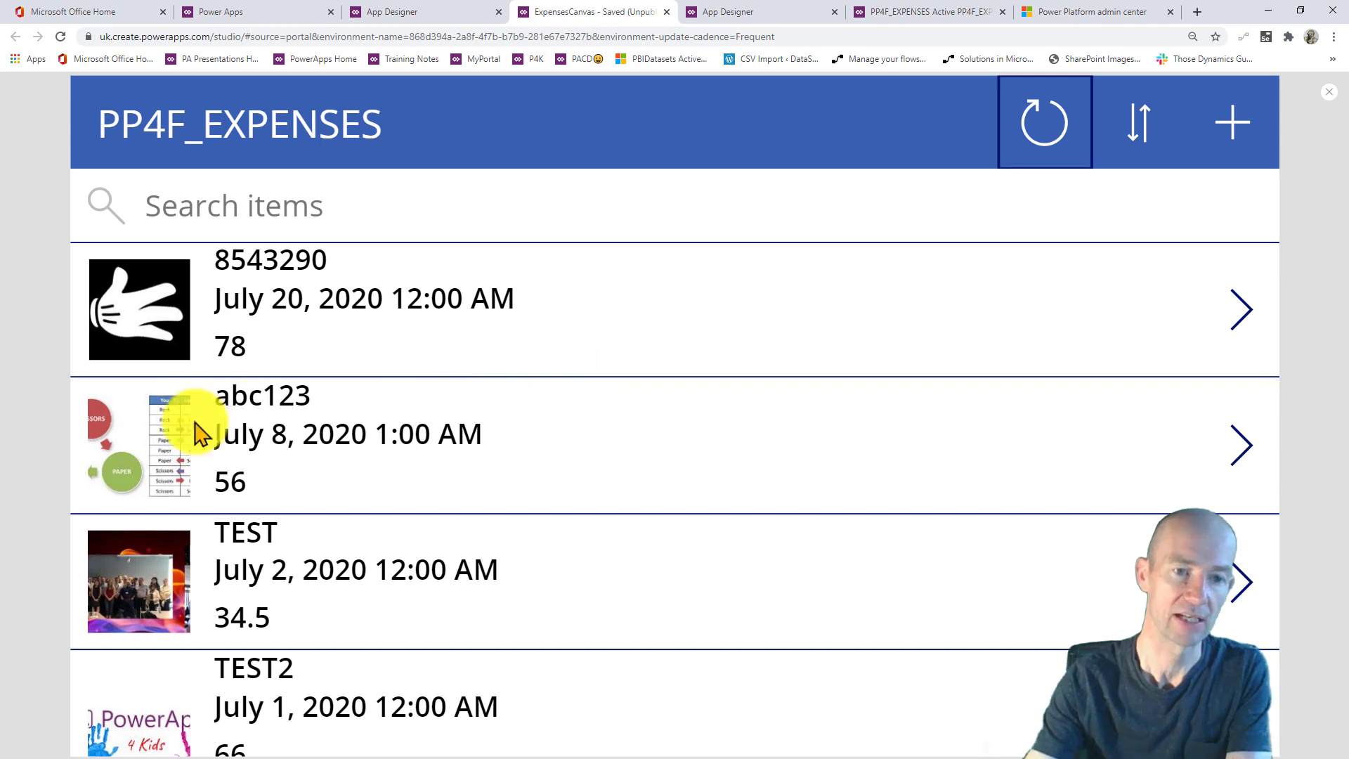
- Open abc123's image, restart the canvas app preview, then return to the Active PP4F_EXPENSES list
click(135, 440)
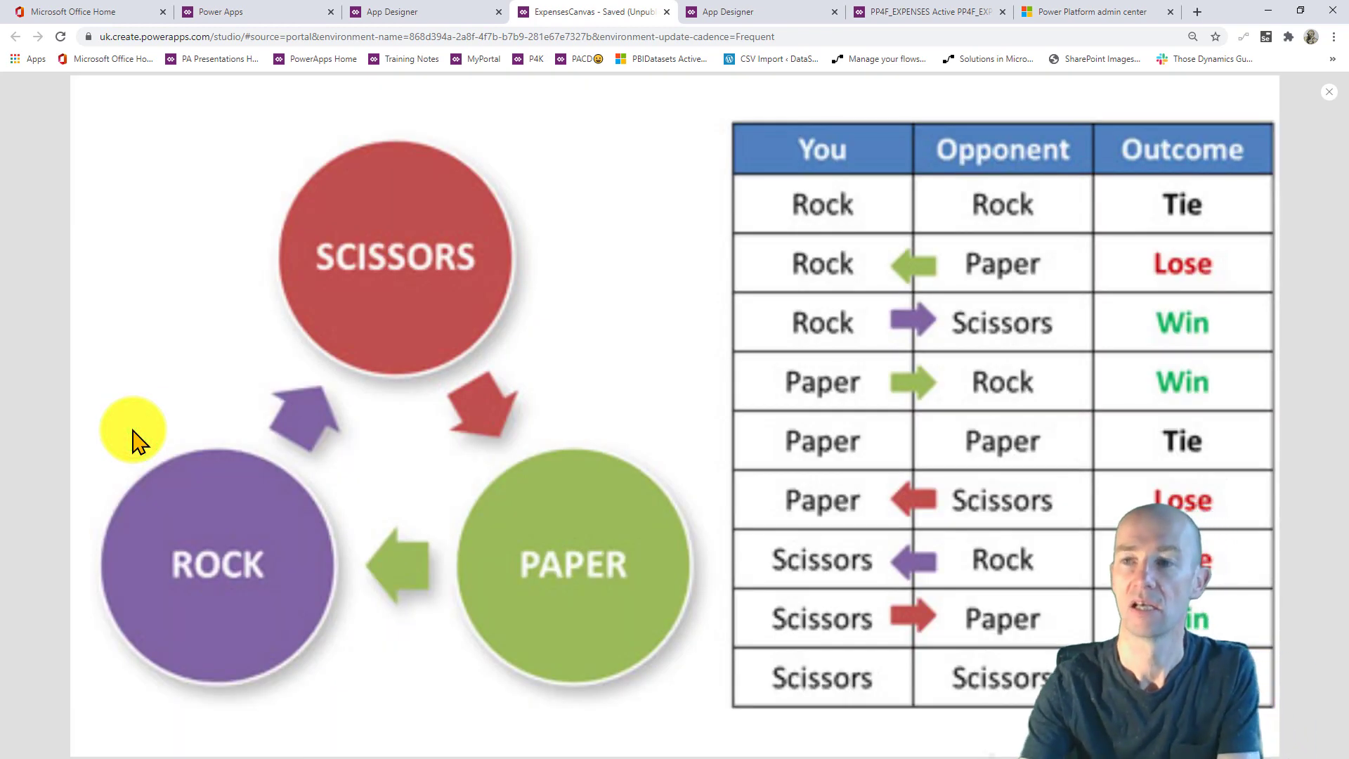
click(1329, 92)
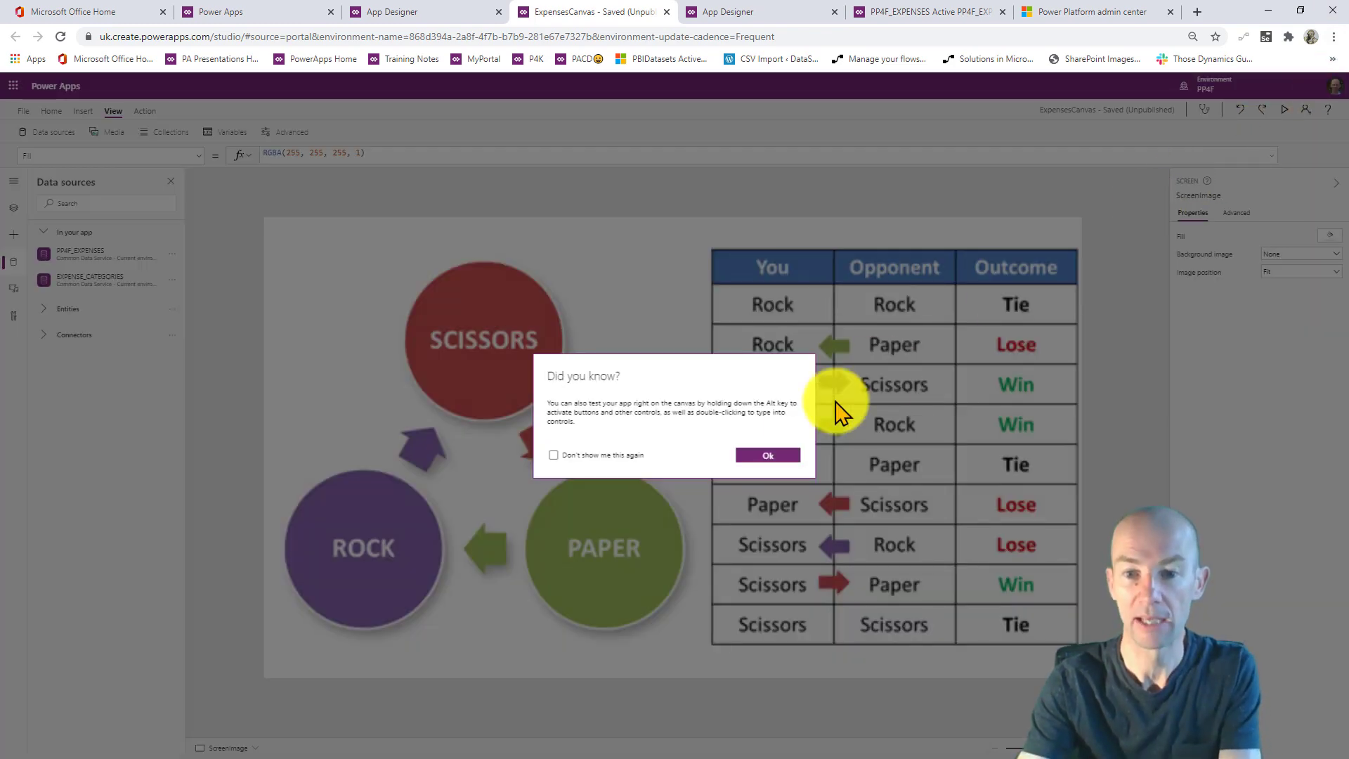
click(753, 453)
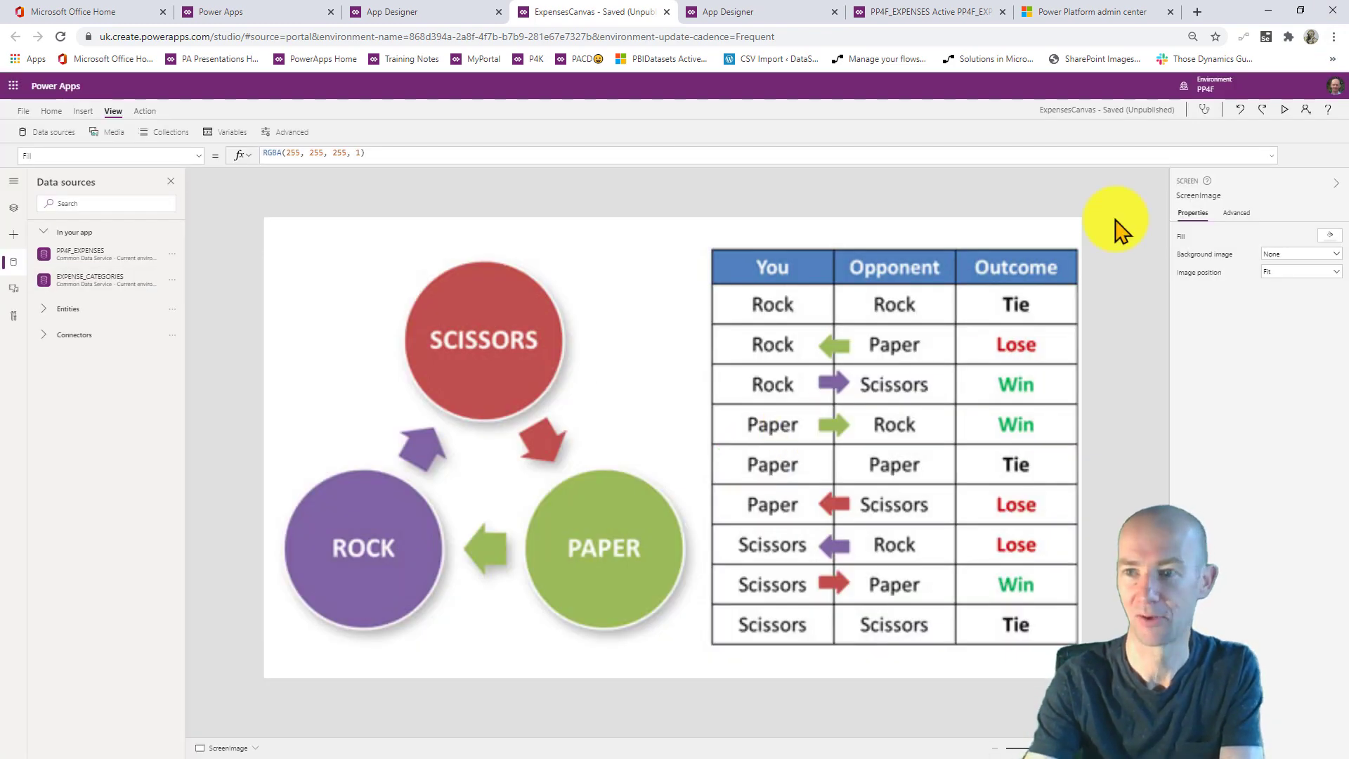
click(1285, 109)
click(607, 353)
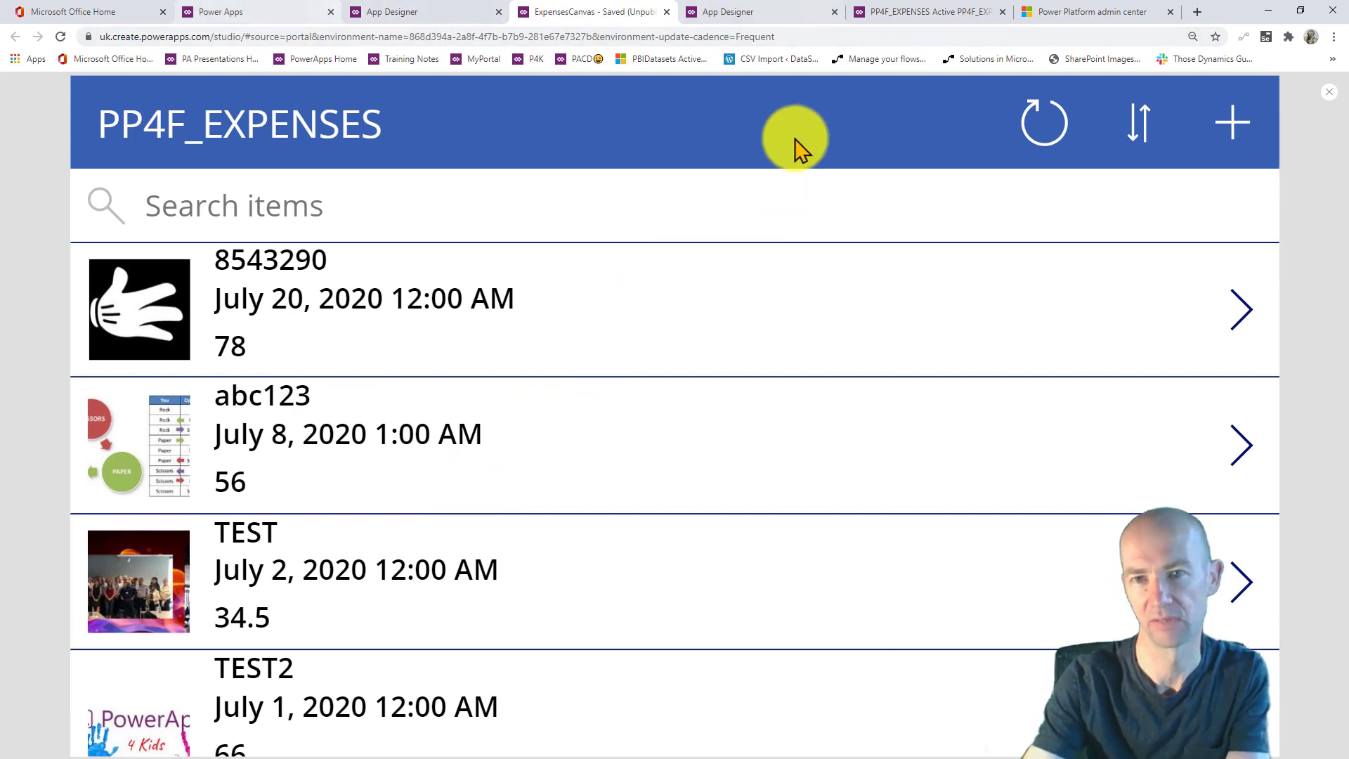
click(922, 15)
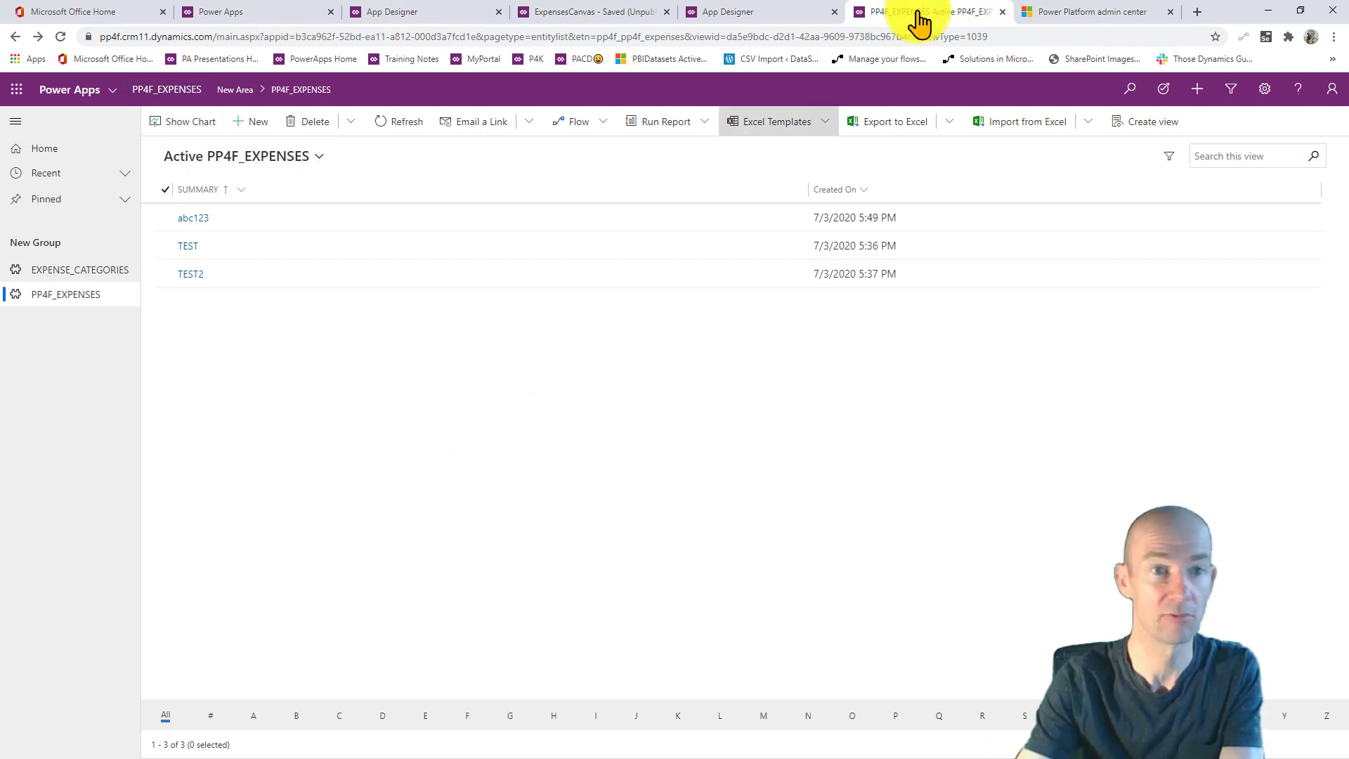
- Refresh the expenses list, open TEST leaving its category empty, and go back
click(61, 37)
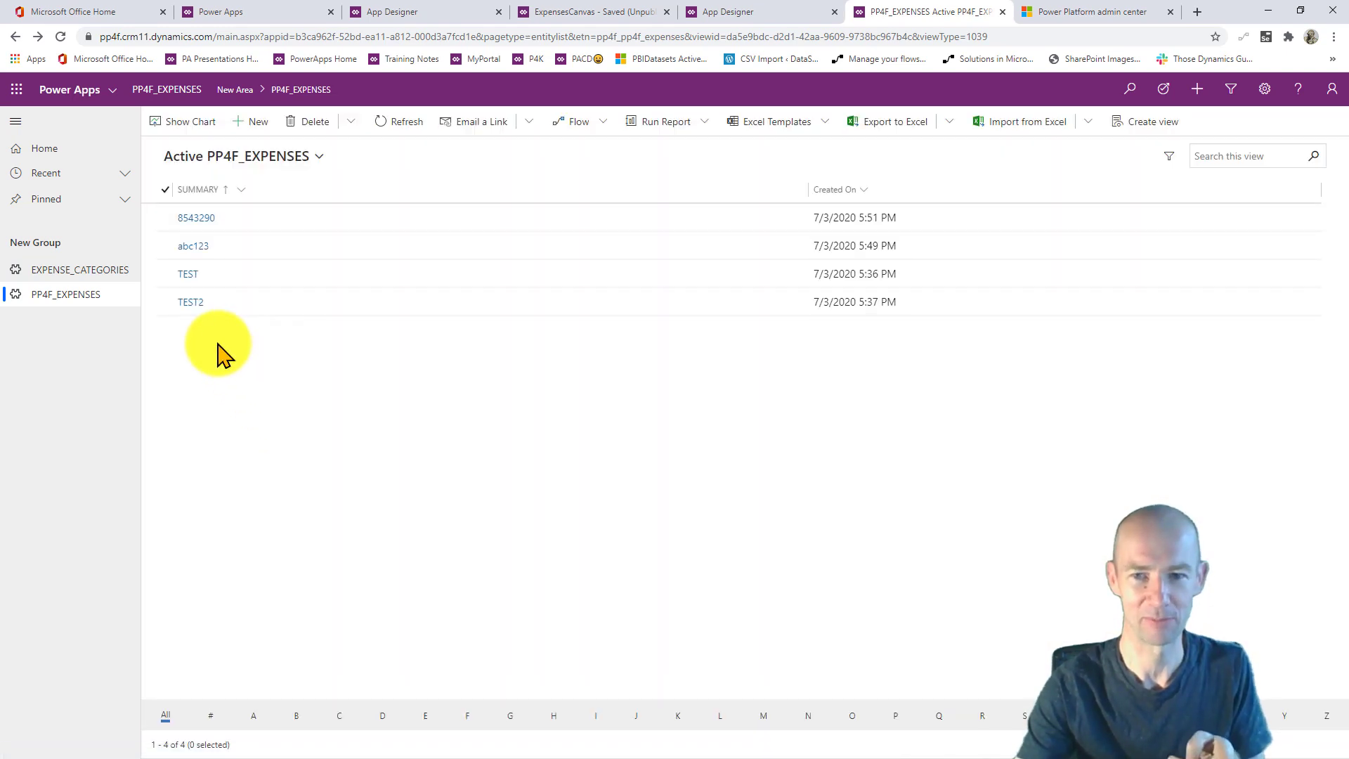
click(188, 273)
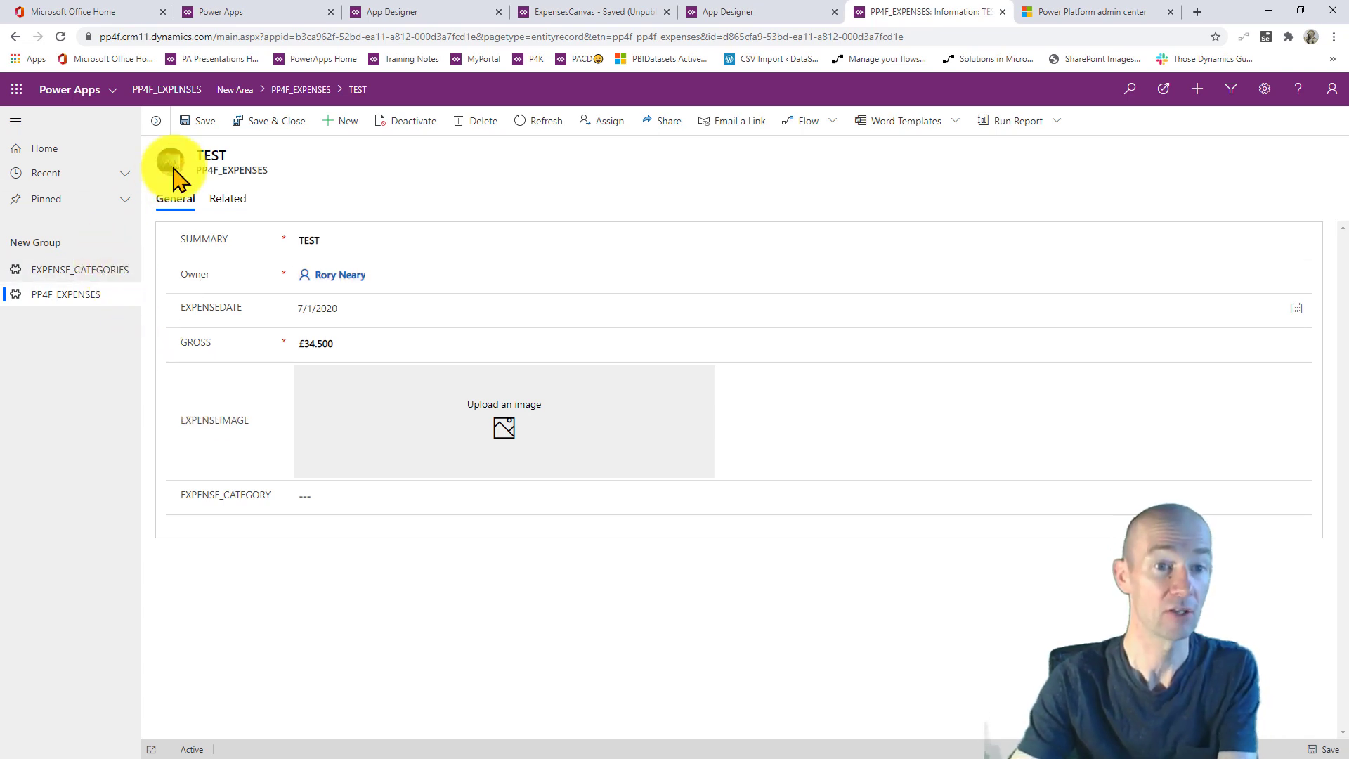
click(806, 437)
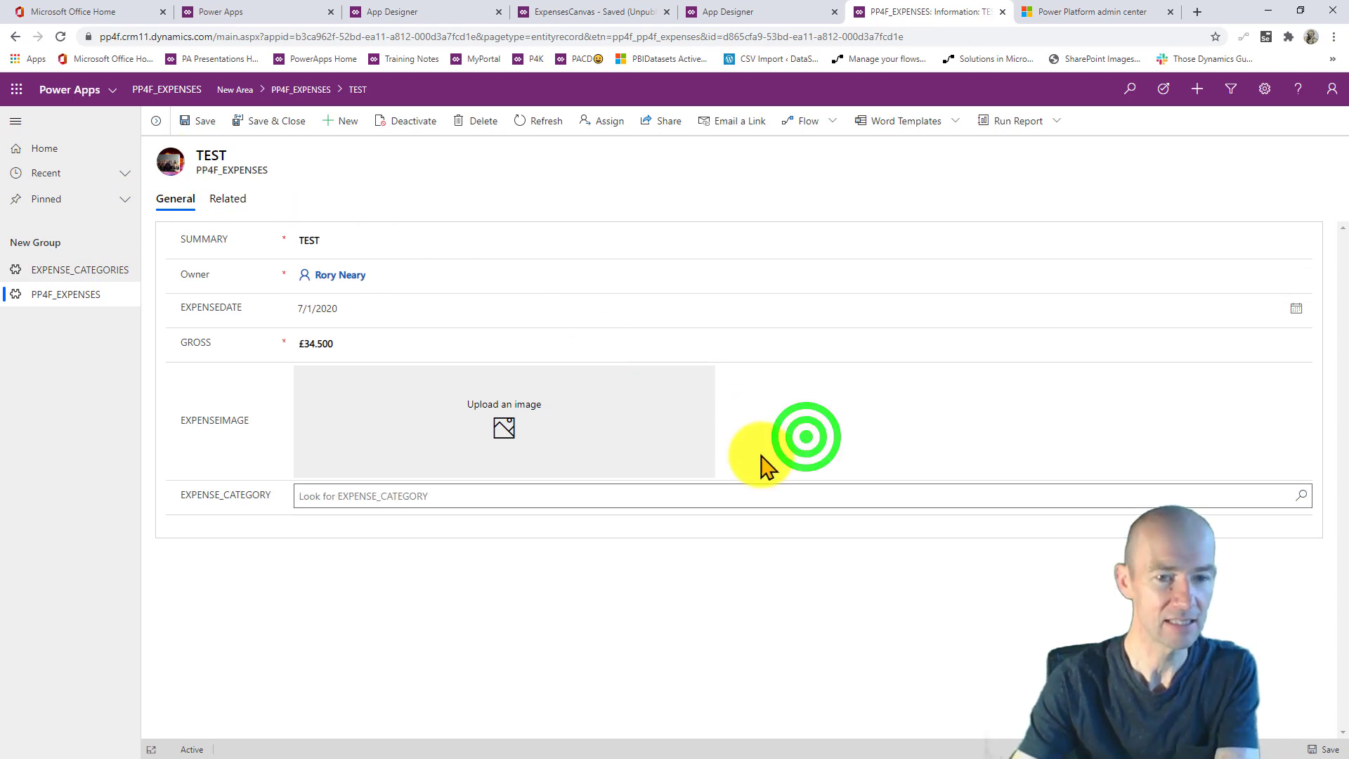
click(543, 543)
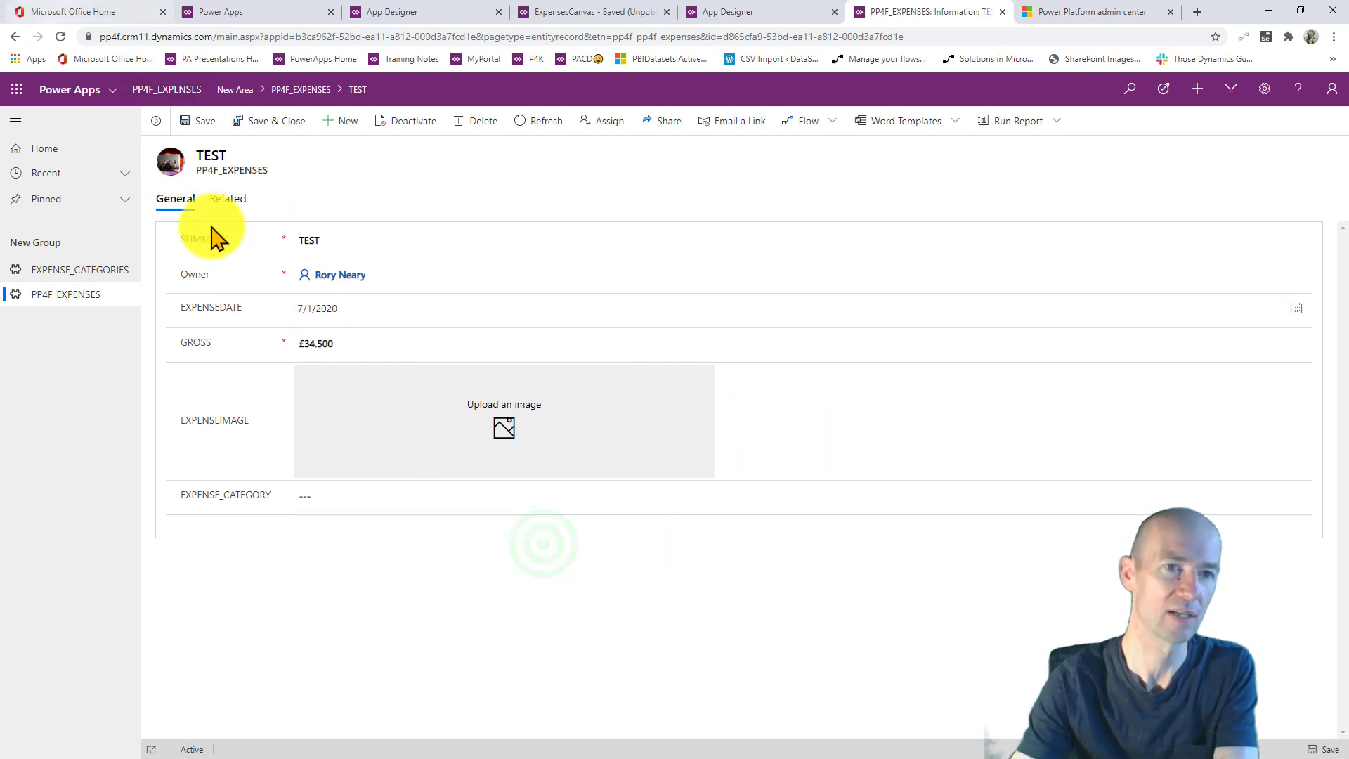
click(14, 36)
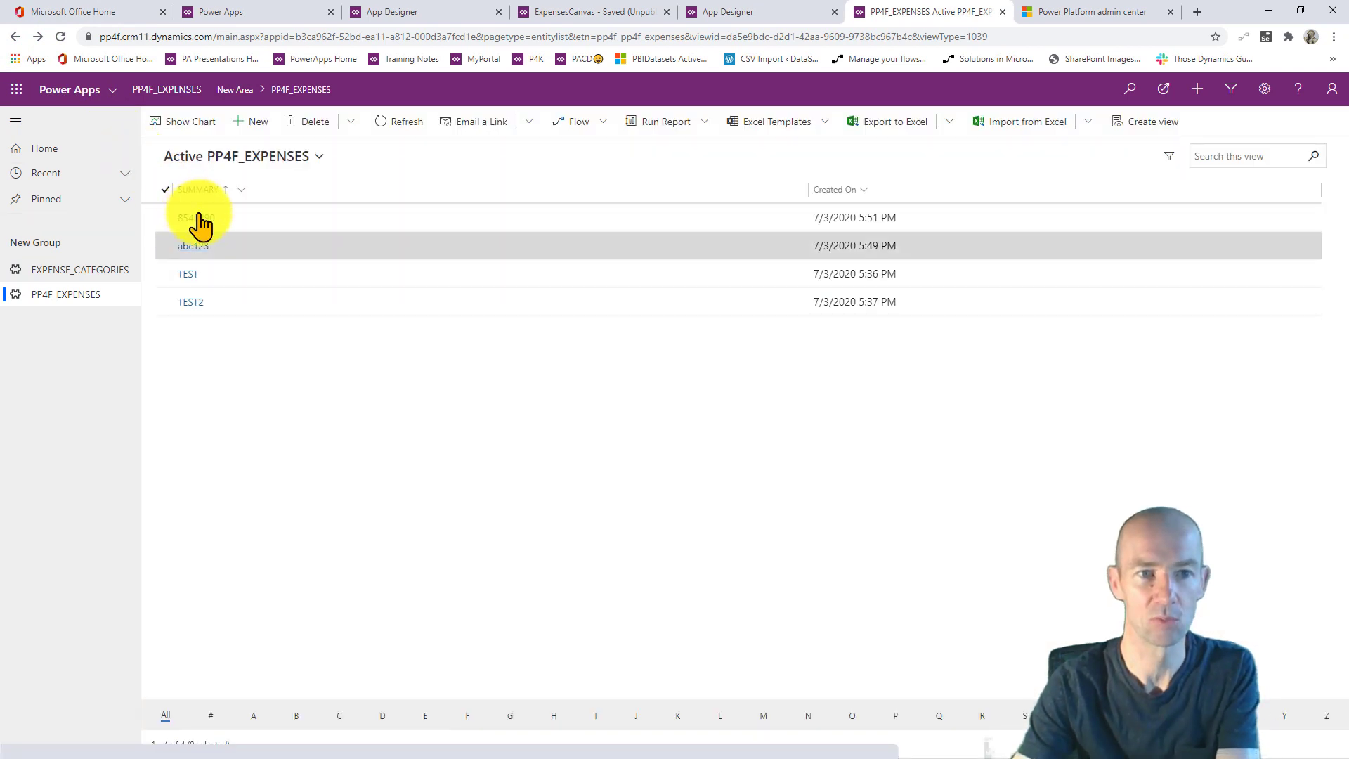
- Open expense 8543290 to see its £78.000 gross, 7/19/2020 date and image
click(199, 217)
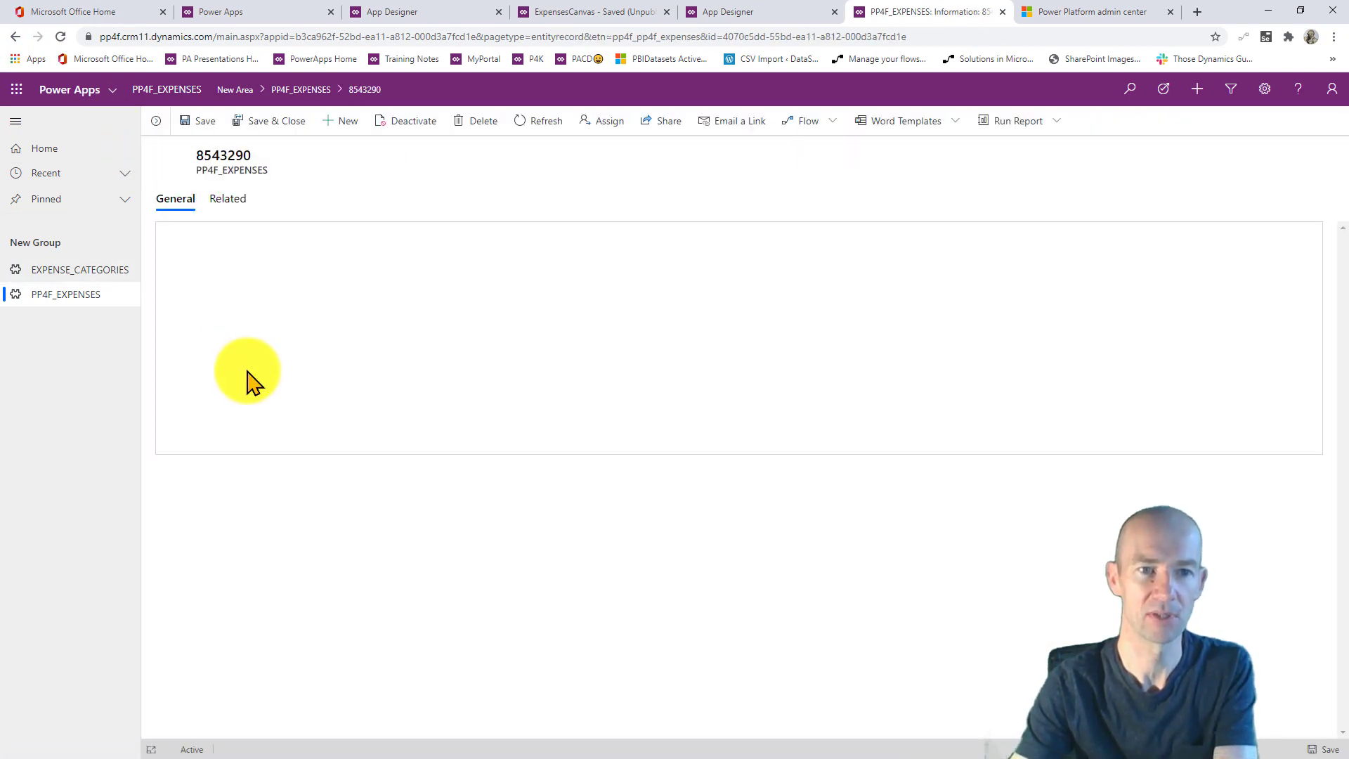
scroll(269, 470, down, 1)
scroll(269, 469, down, 3)
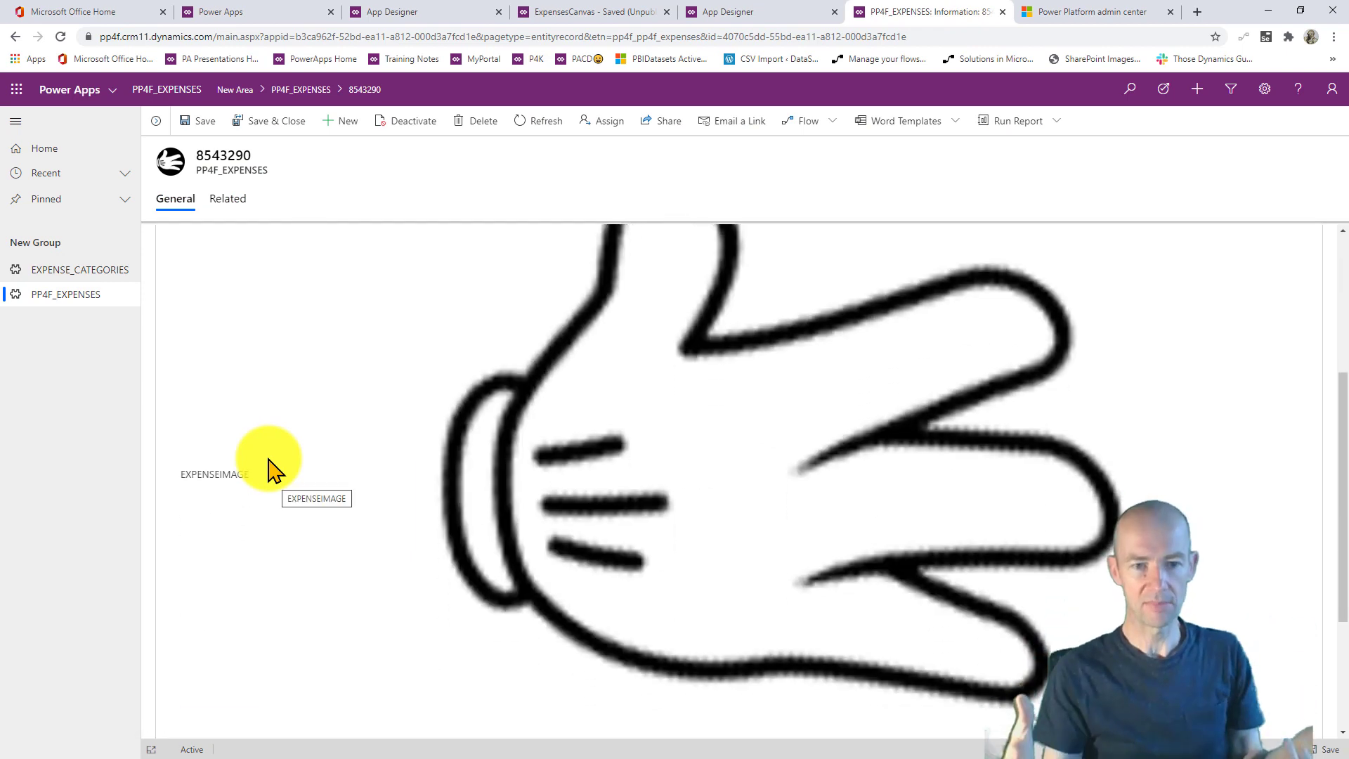
scroll(281, 492, up, 4)
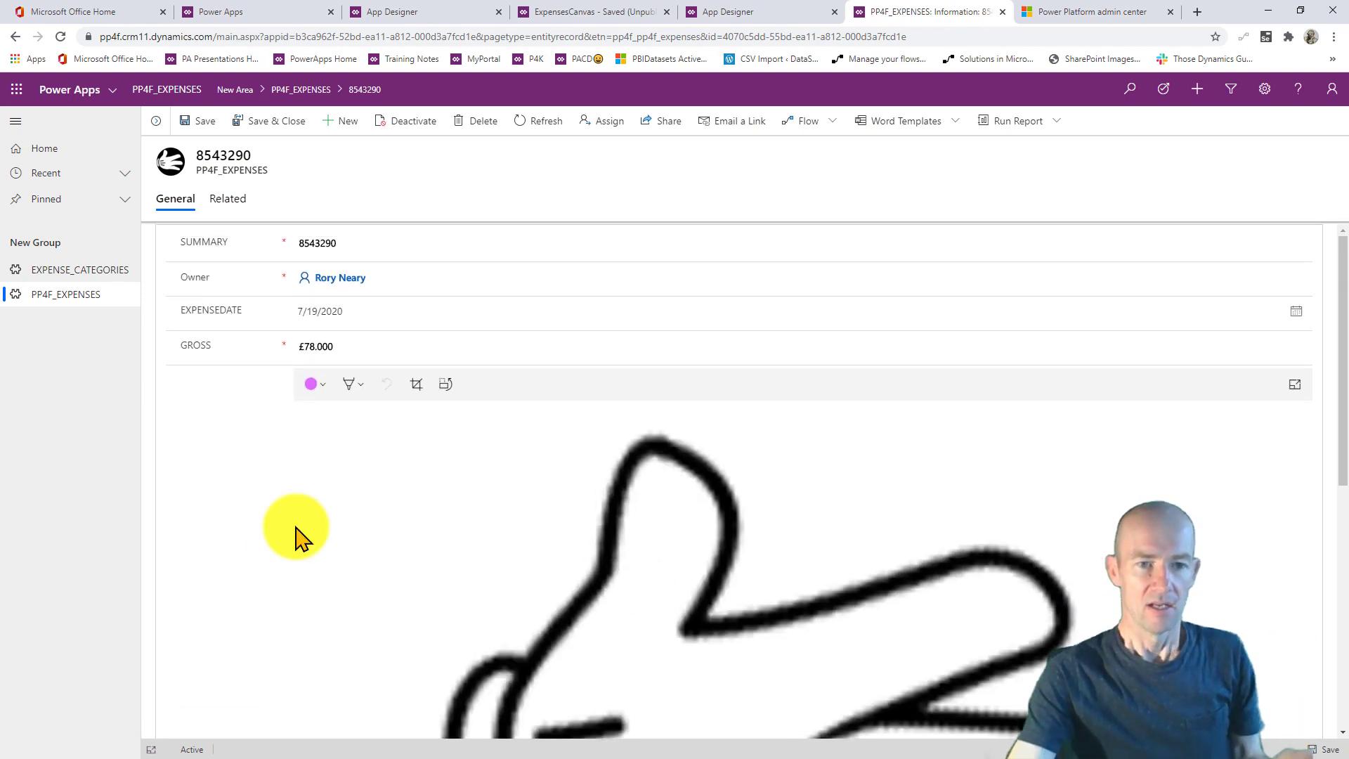